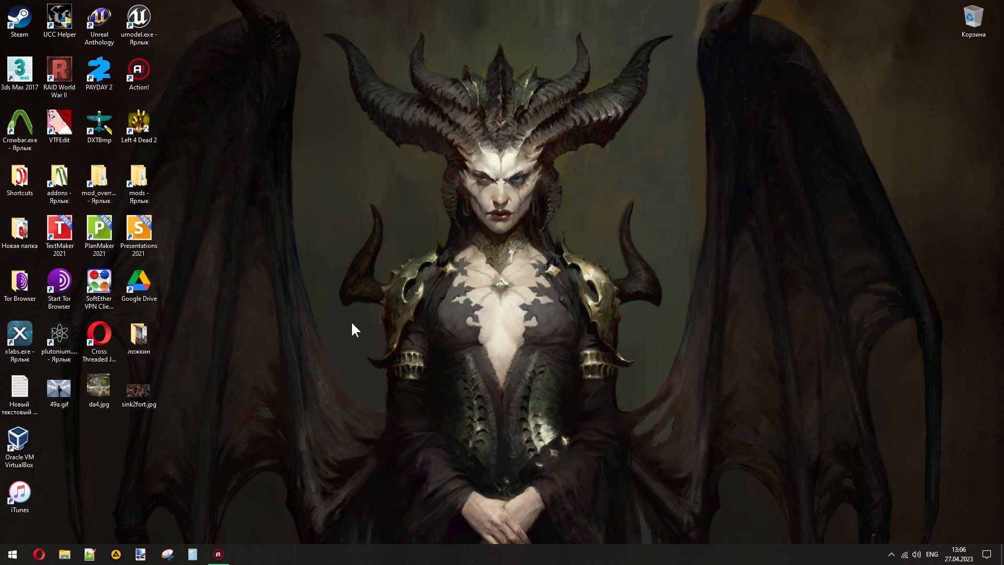
click(99, 74)
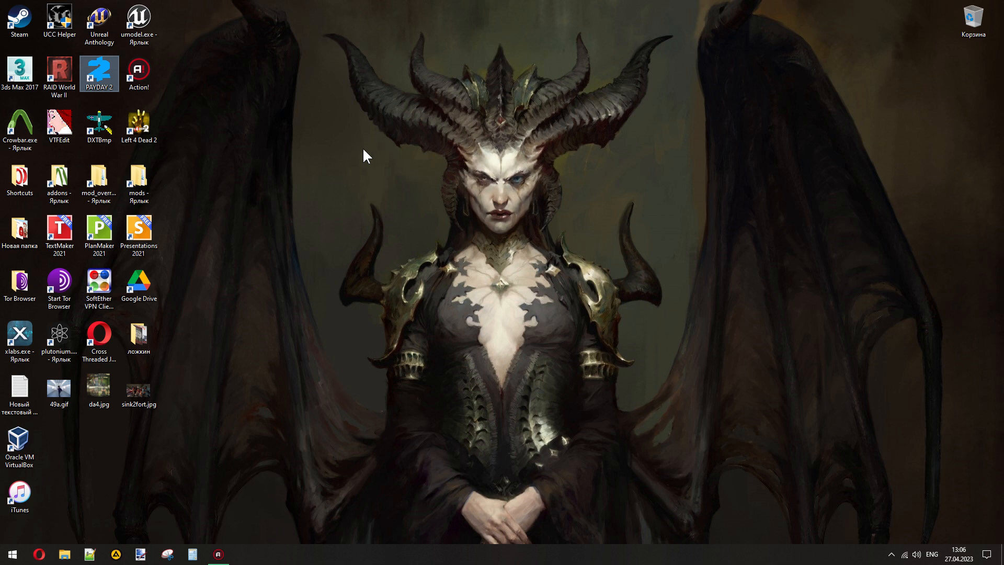
click(657, 126)
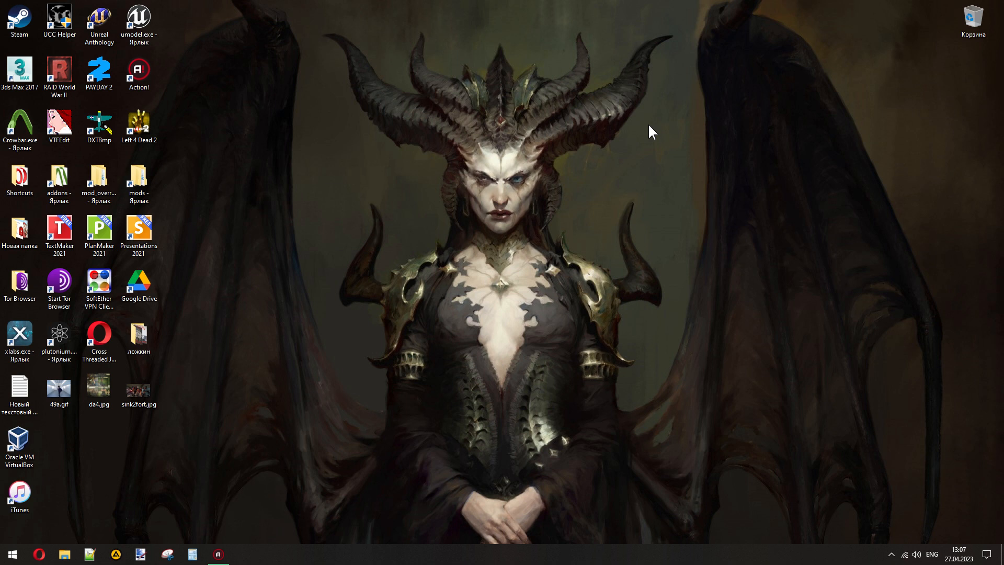
- Open the f2000 folder inside Documents > Audacity in File Explorer and widen its file name column
mouse_move(223, 555)
click(62, 551)
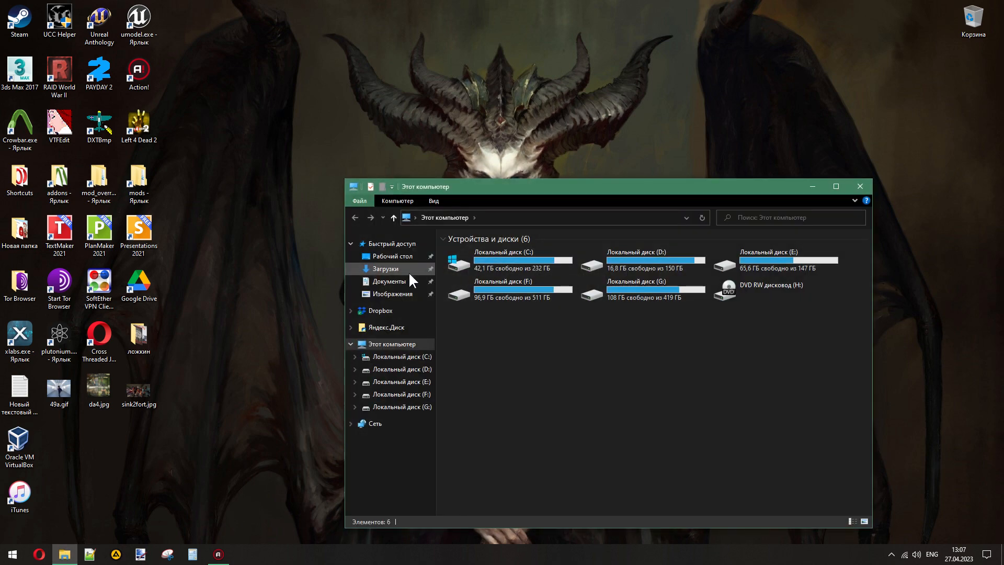
click(397, 284)
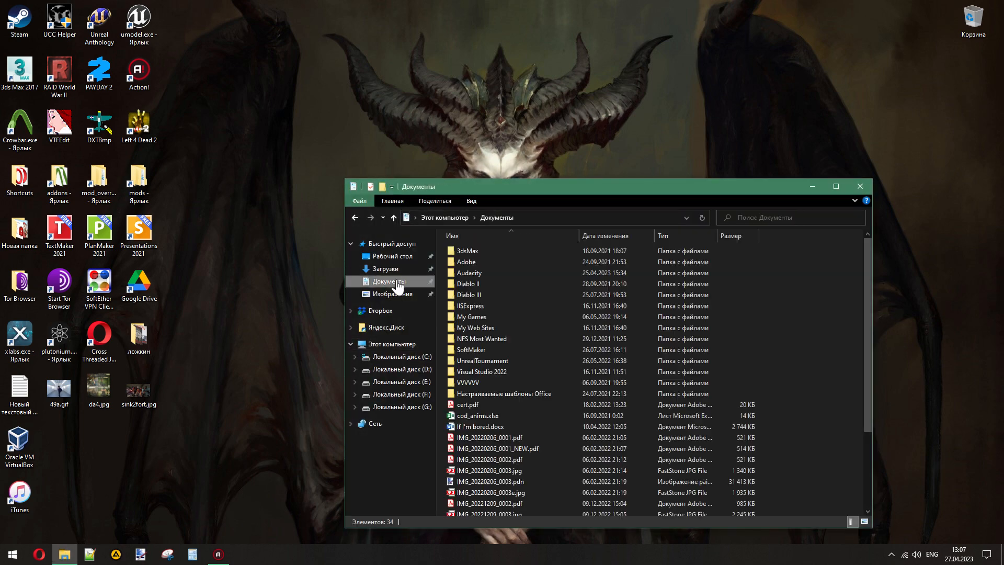
double_click(481, 272)
double_click(469, 272)
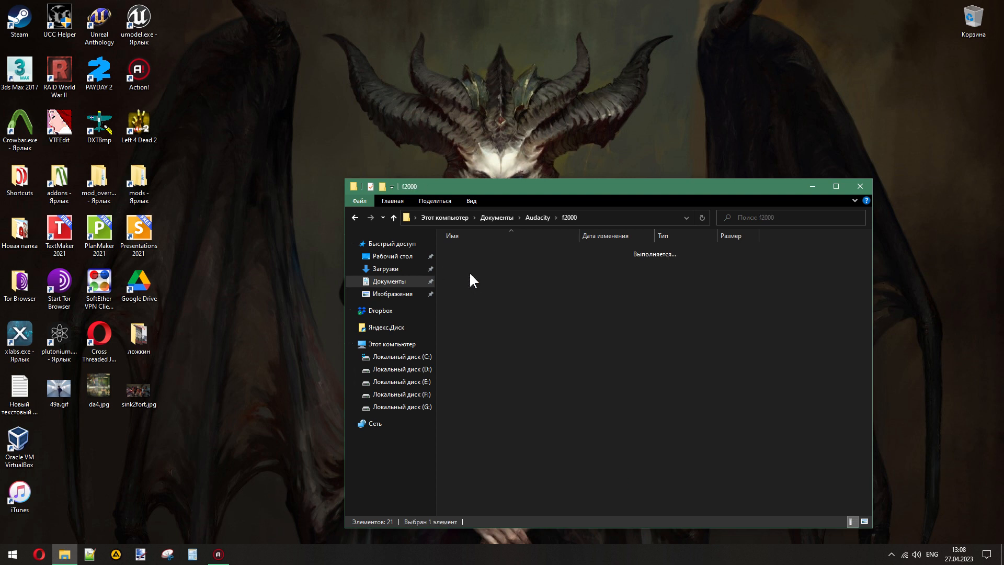
drag(521, 238, 614, 238)
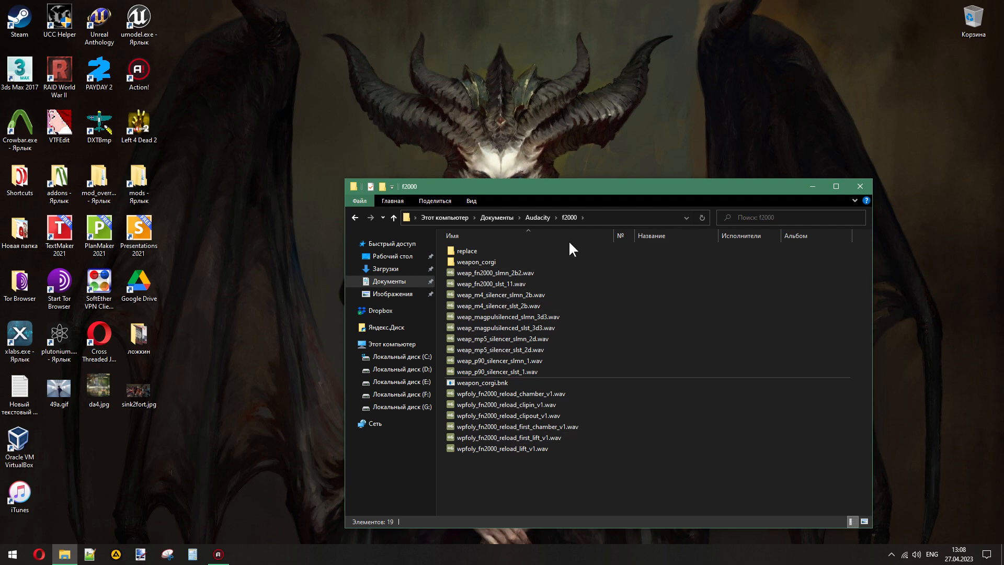
- Create a new folder named f2000_again in the Audacity folder
click(545, 213)
click(383, 186)
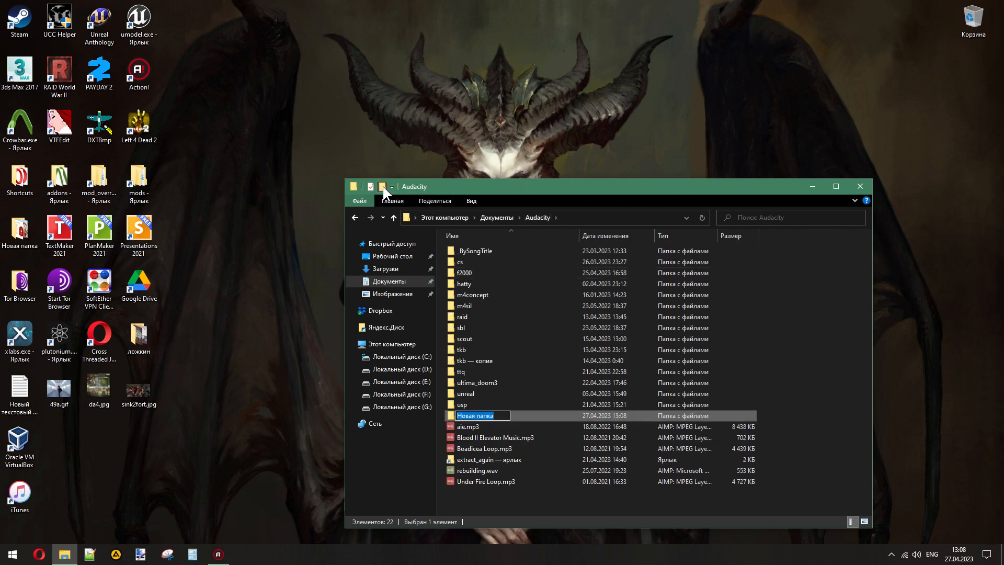
text(f2000_again)
key(Return)
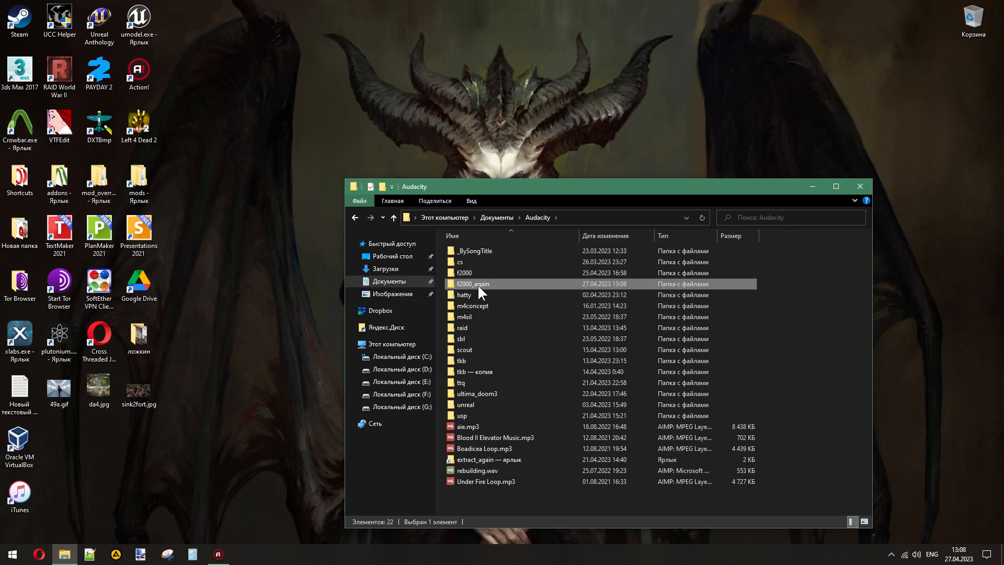
- Copy all the WAV files in the f2000 folder, leaving out its subfolders and weapon_corgi.bnk
double_click(466, 273)
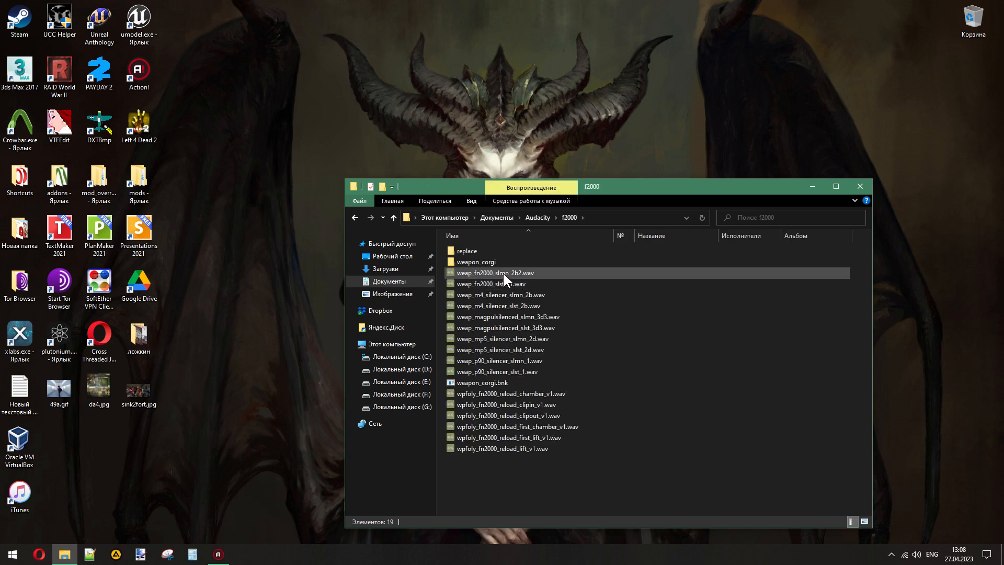
click(503, 272)
shift+click(513, 372)
ctrl+click(511, 393)
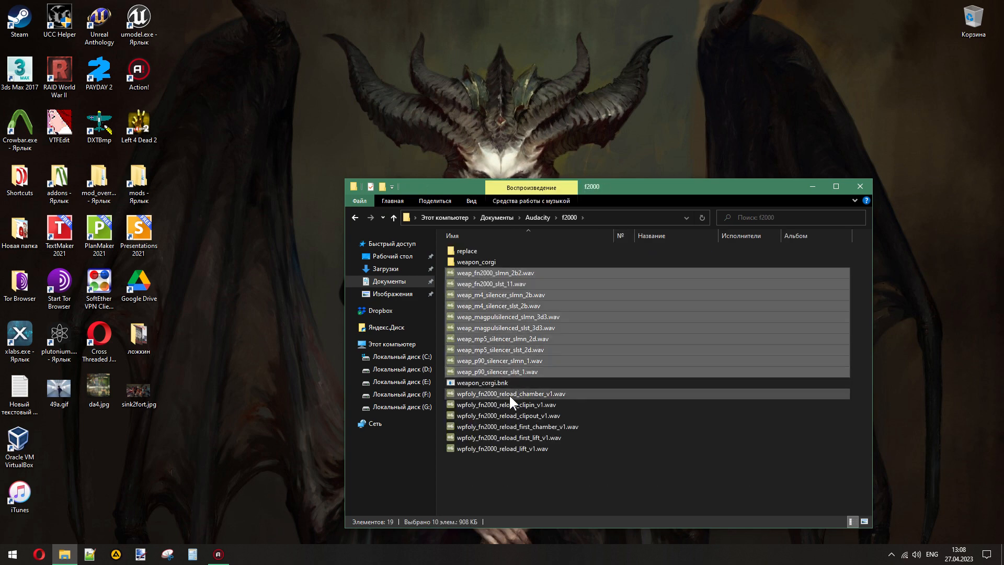
ctrl+click(503, 406)
ctrl+click(502, 417)
ctrl+click(501, 426)
ctrl+click(501, 438)
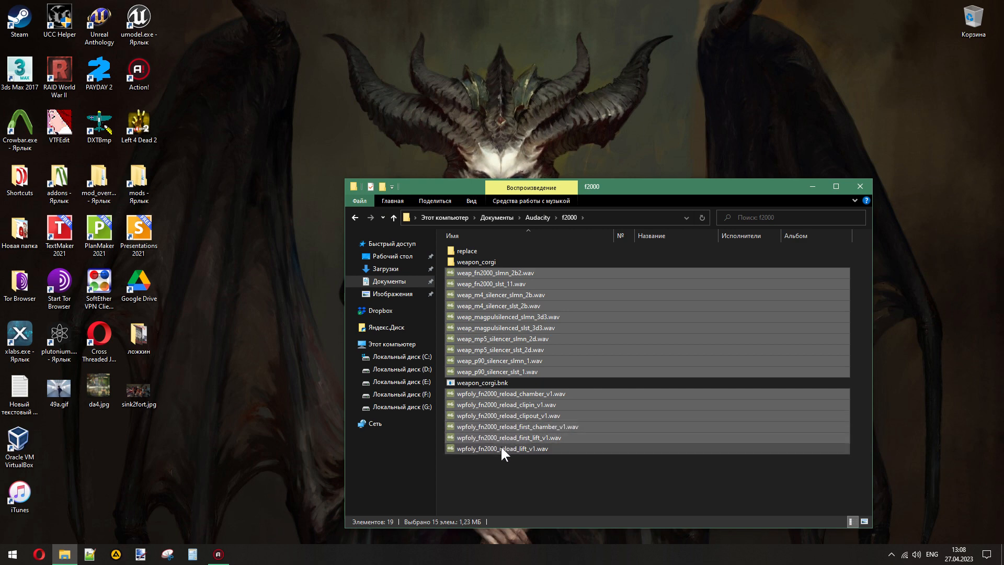
ctrl+click(501, 448)
- Paste the copied WAV files into the f2000_again folder and clear the selection
click(535, 218)
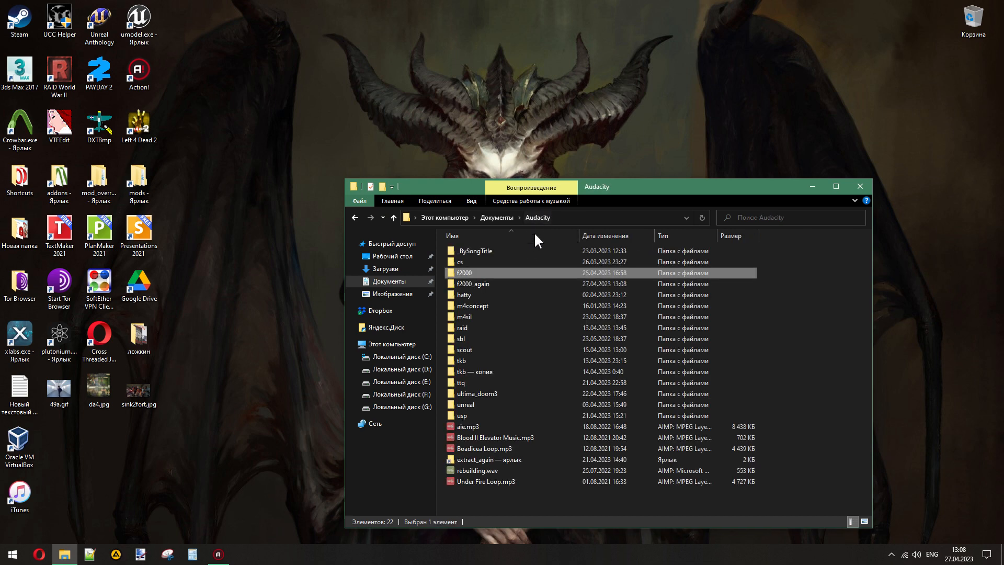
double_click(497, 283)
right_click(528, 297)
click(398, 370)
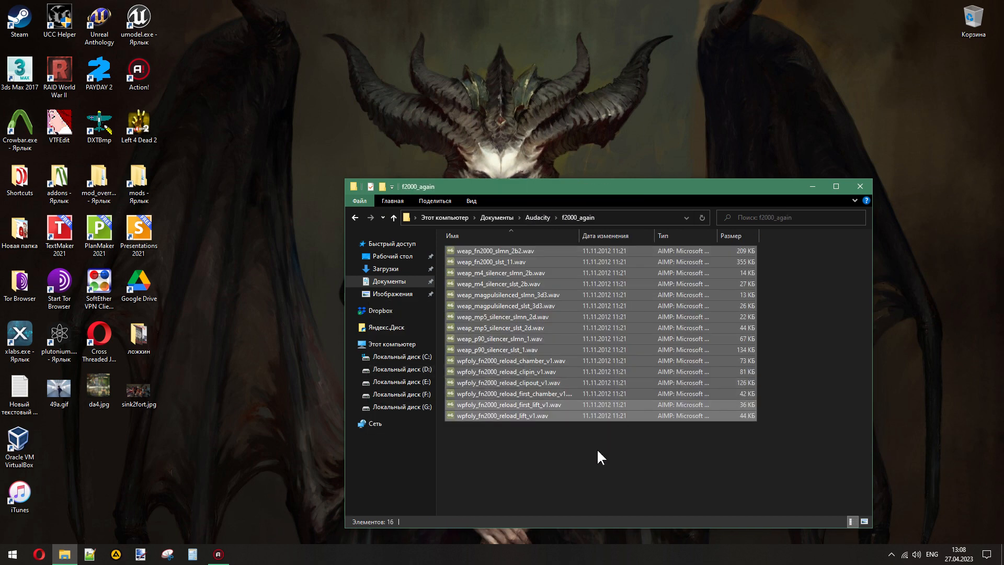
click(588, 471)
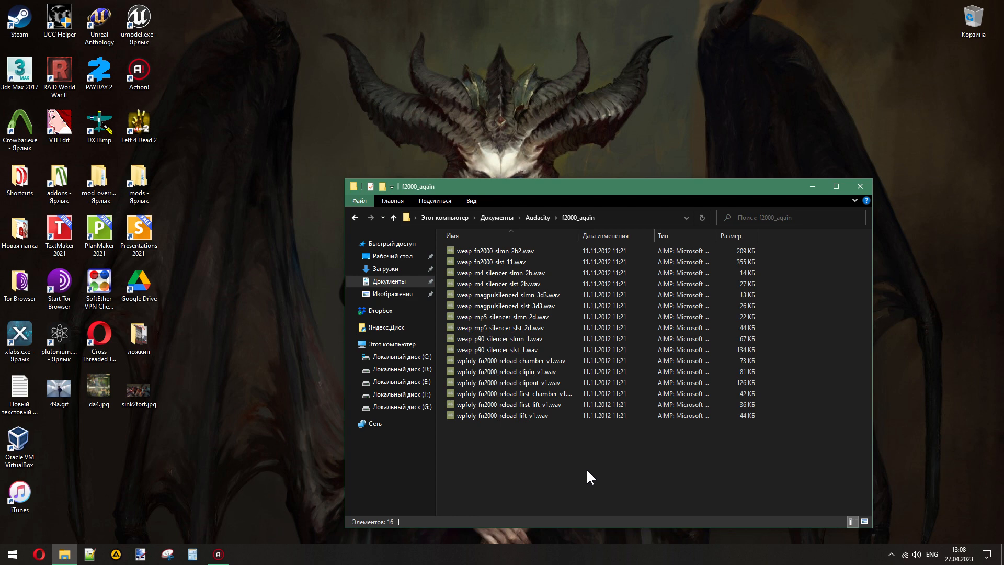
drag(587, 470, 483, 216)
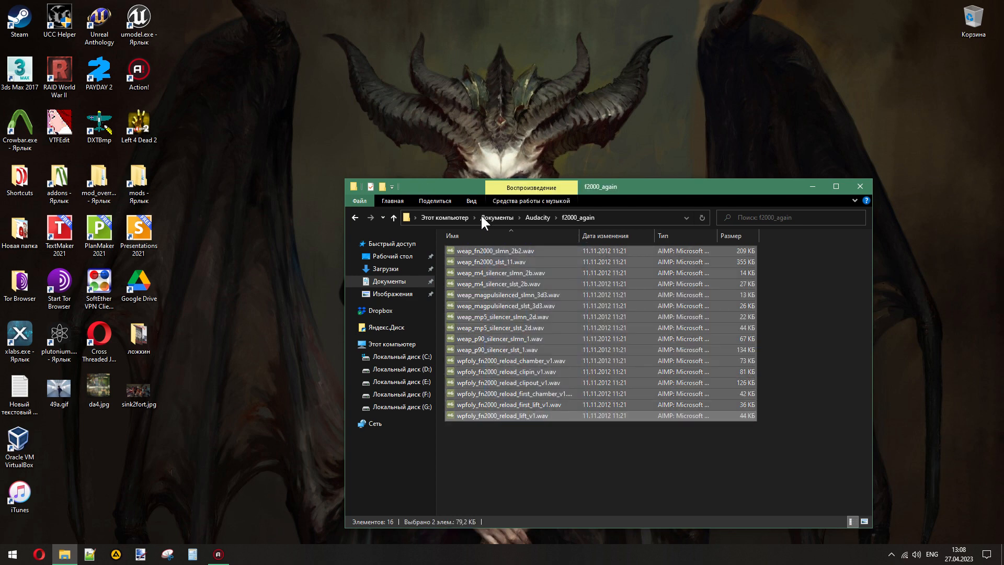
click(644, 453)
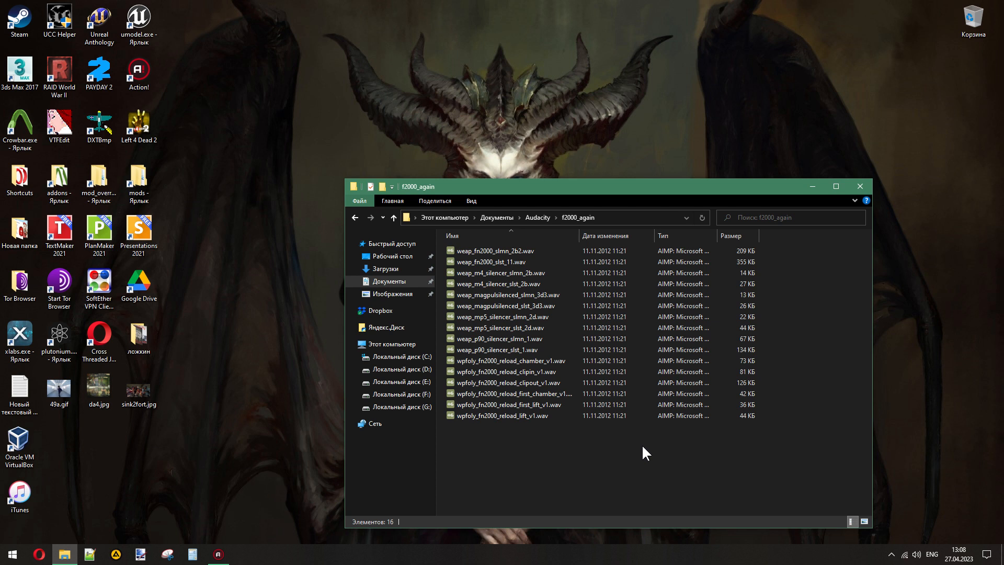
- Switch to the Steam library and open the list of all games from the account's own profile
click(891, 554)
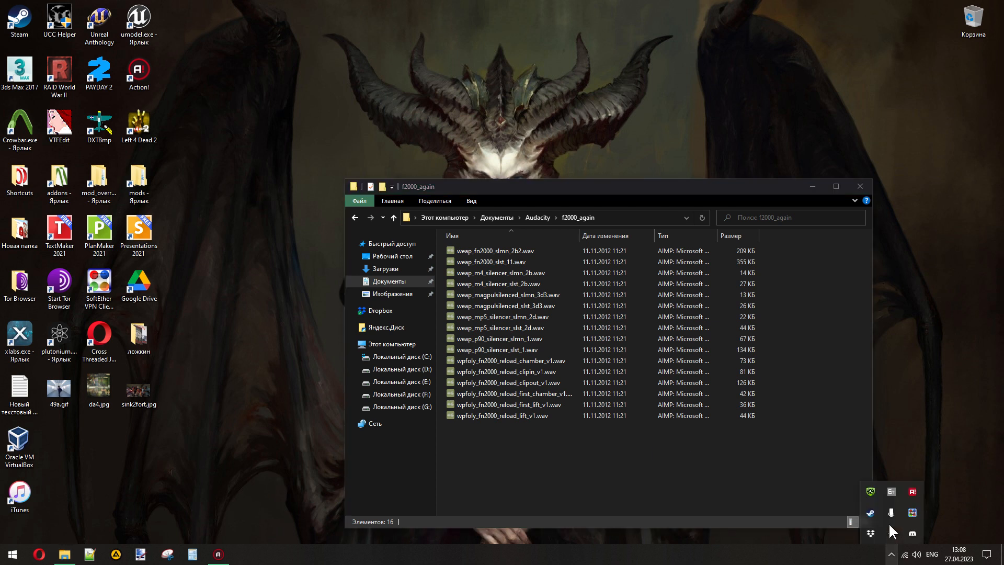
right_click(877, 514)
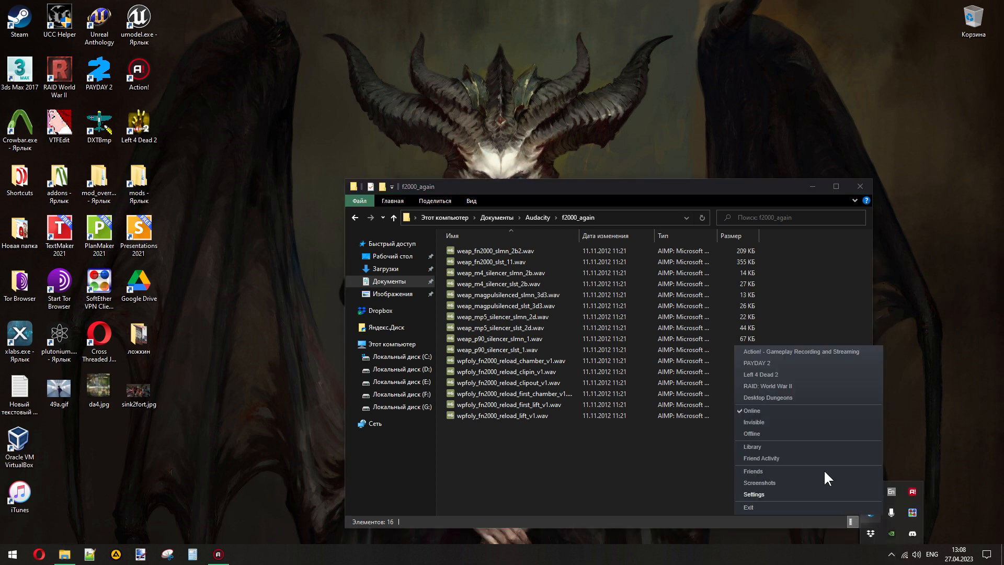
click(779, 448)
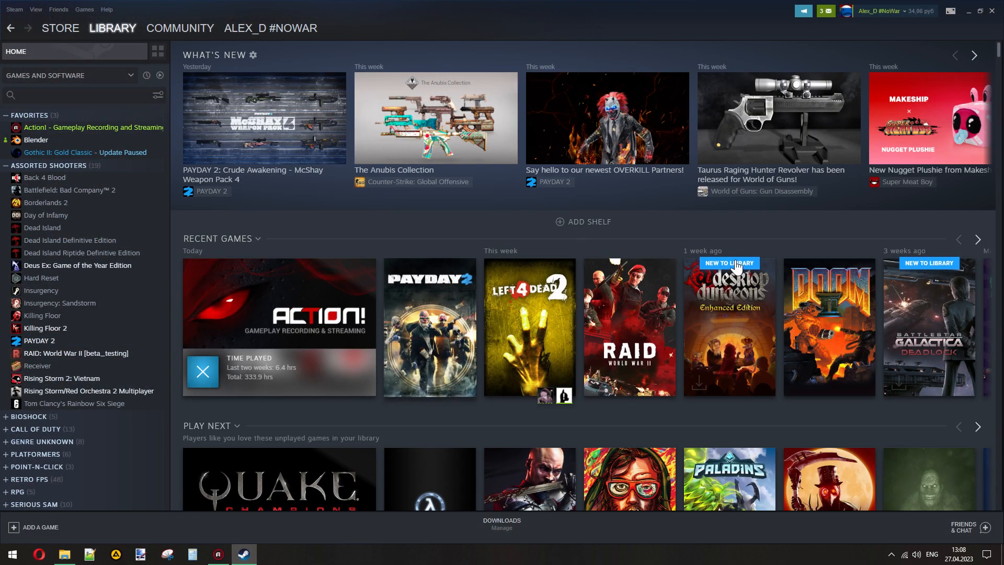
click(842, 12)
click(848, 24)
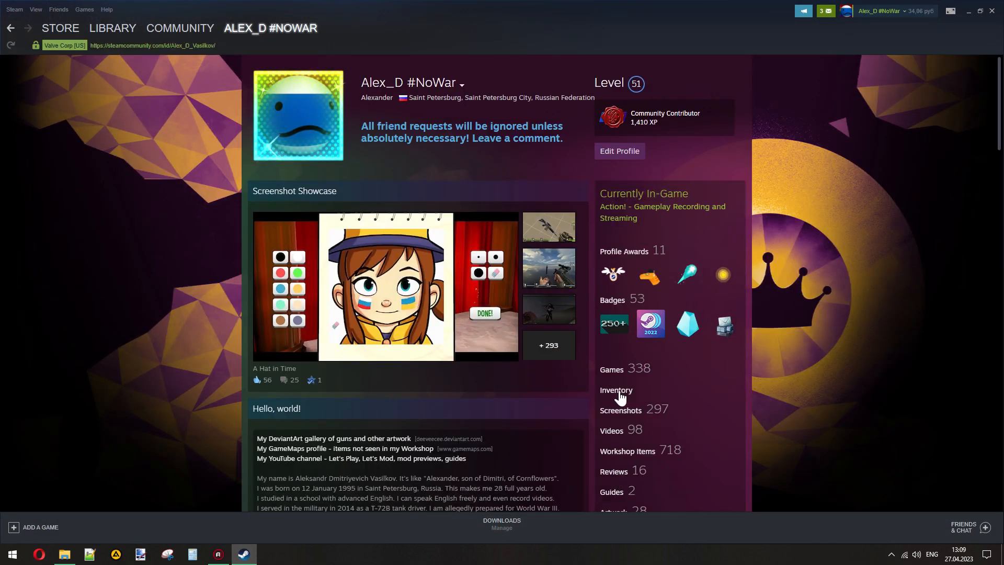
click(619, 376)
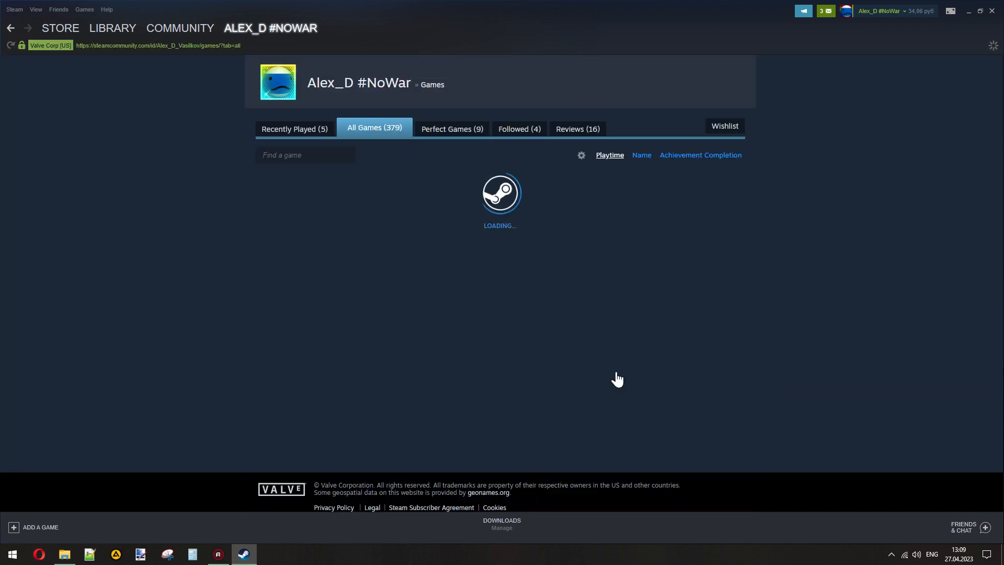
- Examine the total playtime of Call of Duty: Modern Warfare 2, Left 4 Dead 2, PAYDAY 2 and Team Fortress 2, then close Steam's window
mouse_move(396, 284)
mouse_down()
mouse_move(421, 287)
mouse_move(398, 286)
mouse_up()
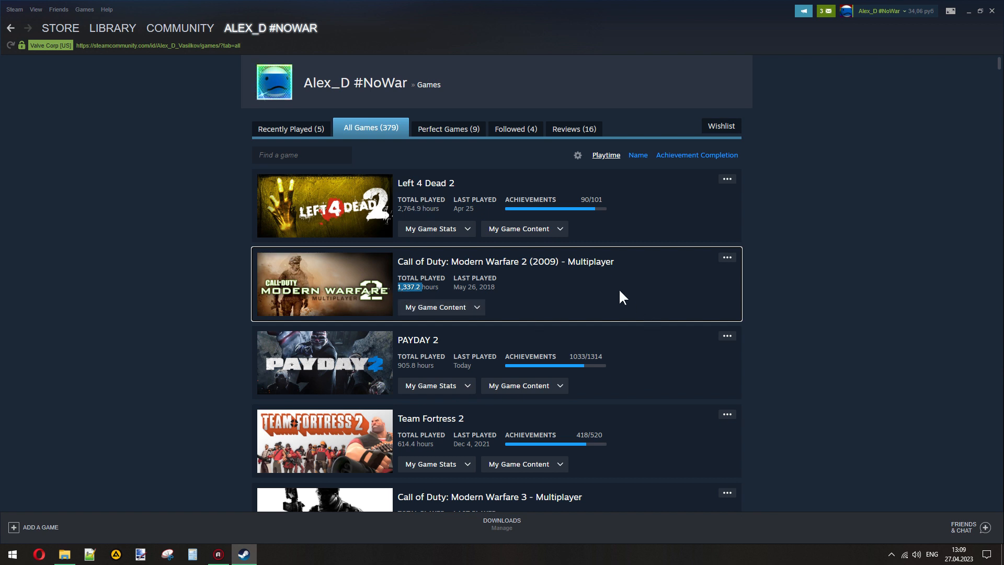
click(605, 284)
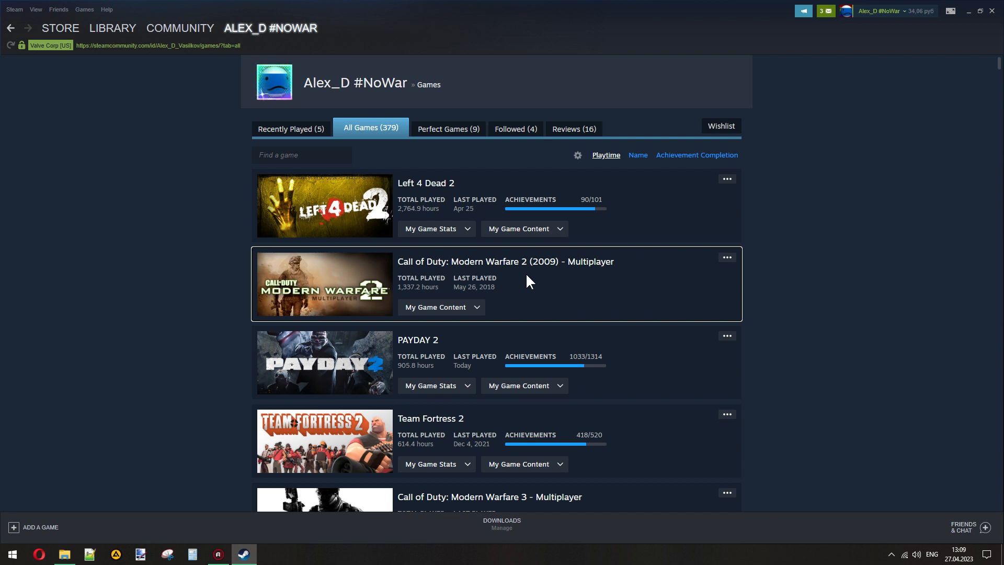
drag(422, 287, 402, 287)
click(507, 289)
double_click(410, 208)
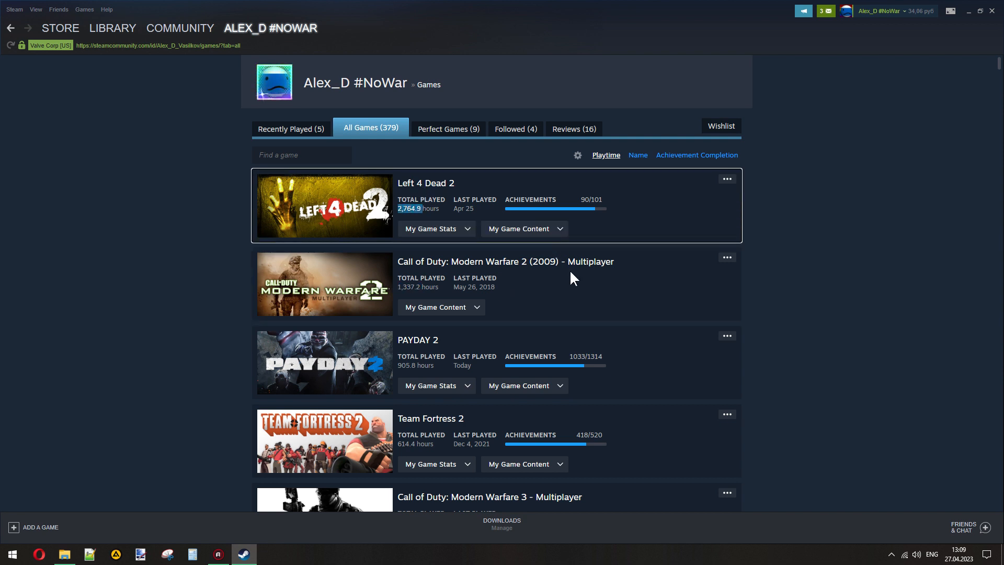
double_click(408, 365)
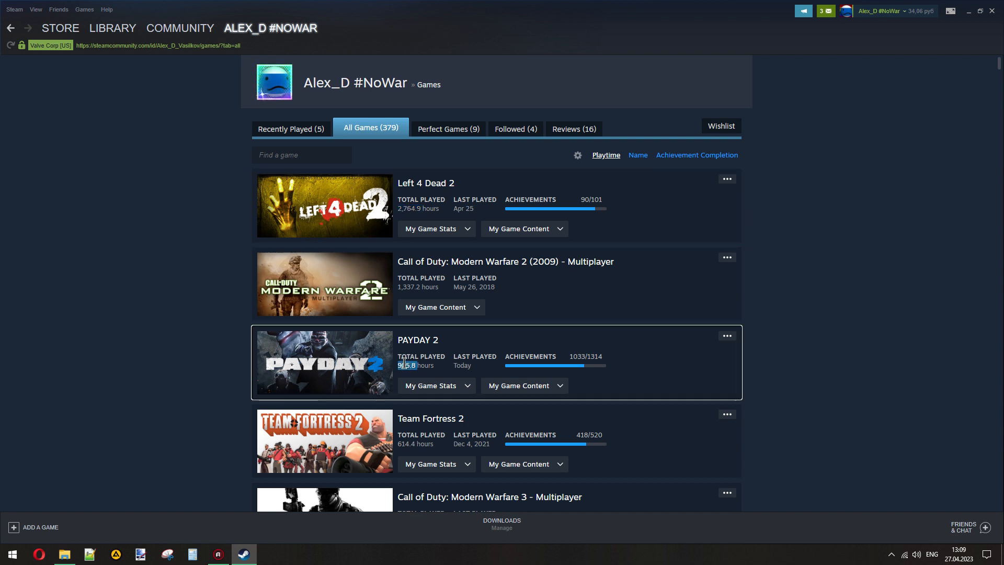
double_click(402, 444)
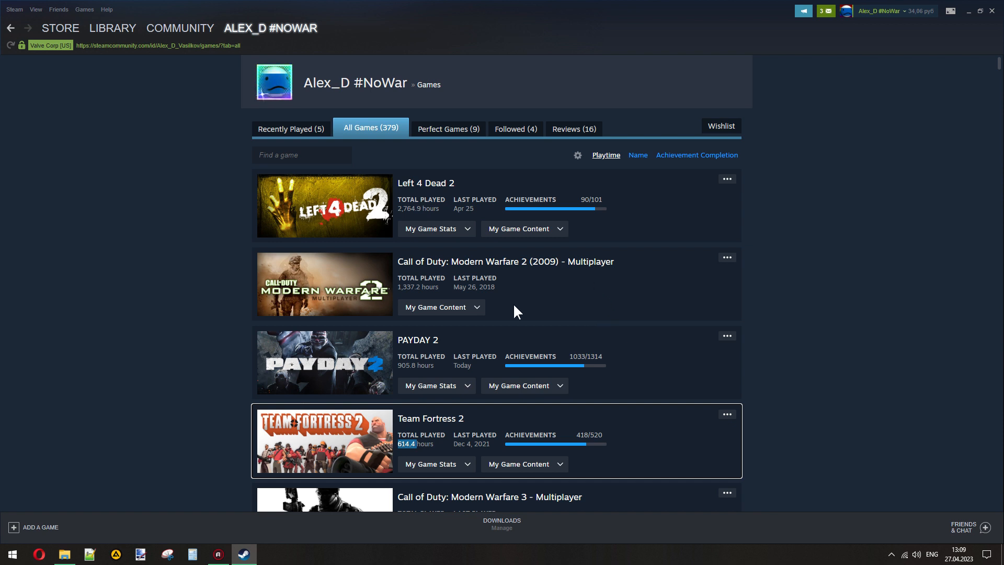
double_click(400, 365)
click(546, 287)
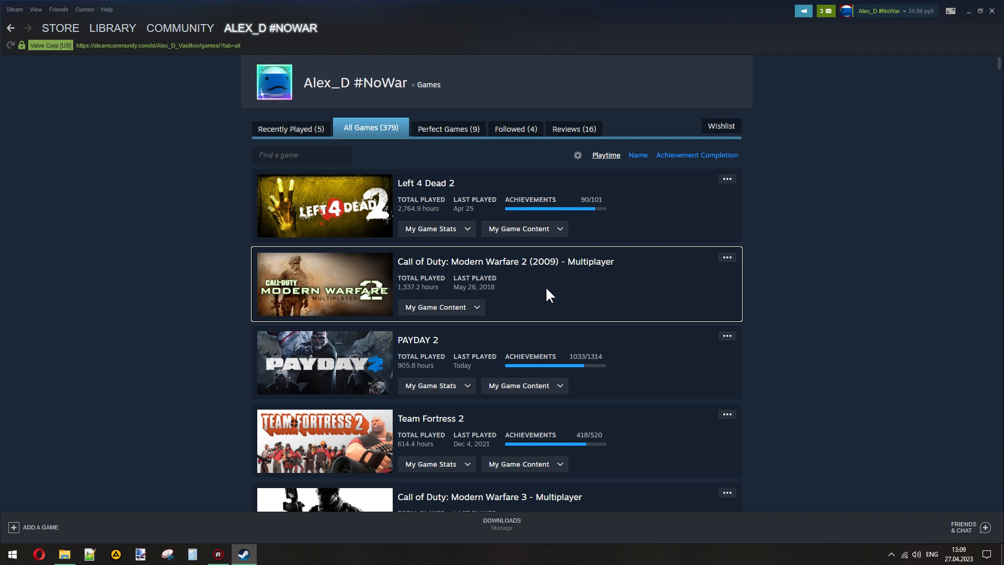
click(992, 10)
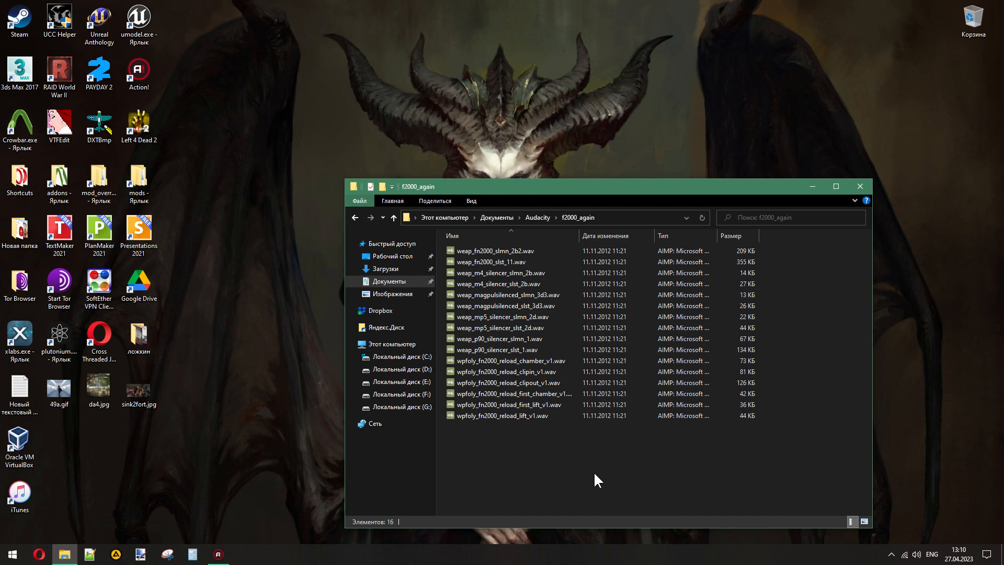
drag(594, 471, 374, 170)
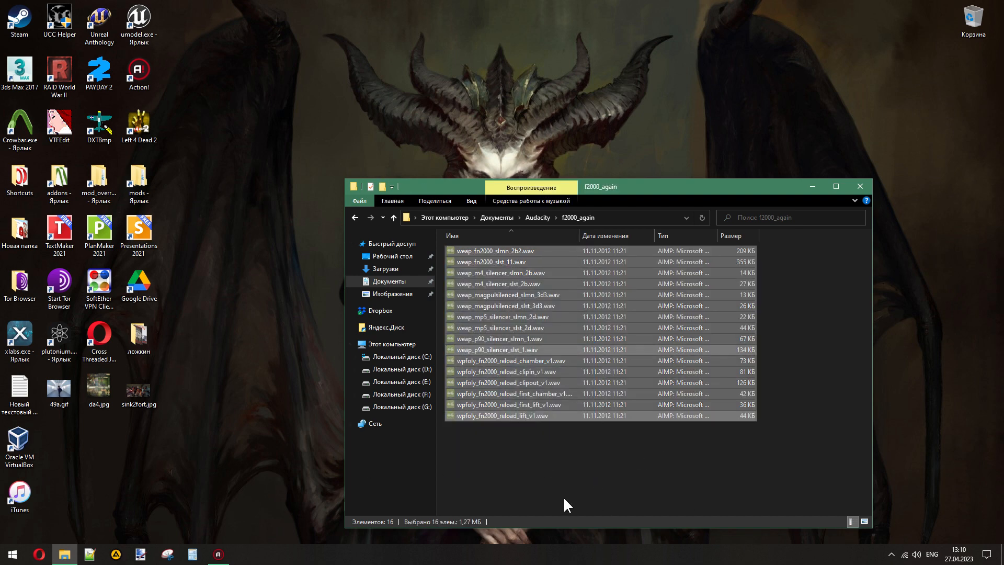
click(538, 457)
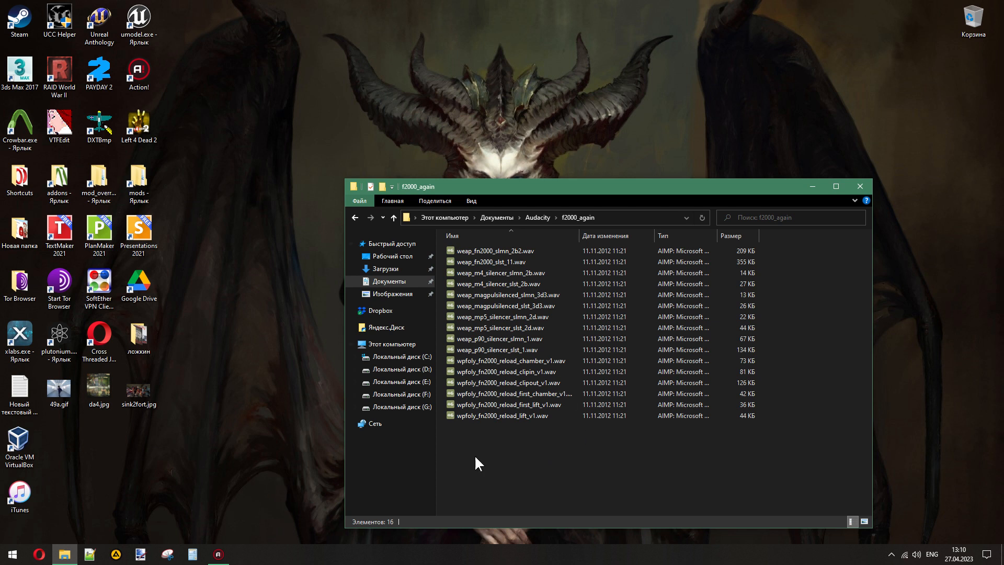
drag(531, 336, 459, 224)
click(610, 463)
- Open the PAYDAY 2 assets folder by way of the mod_overrides shortcut, and return to the f2000_again folder window
click(99, 178)
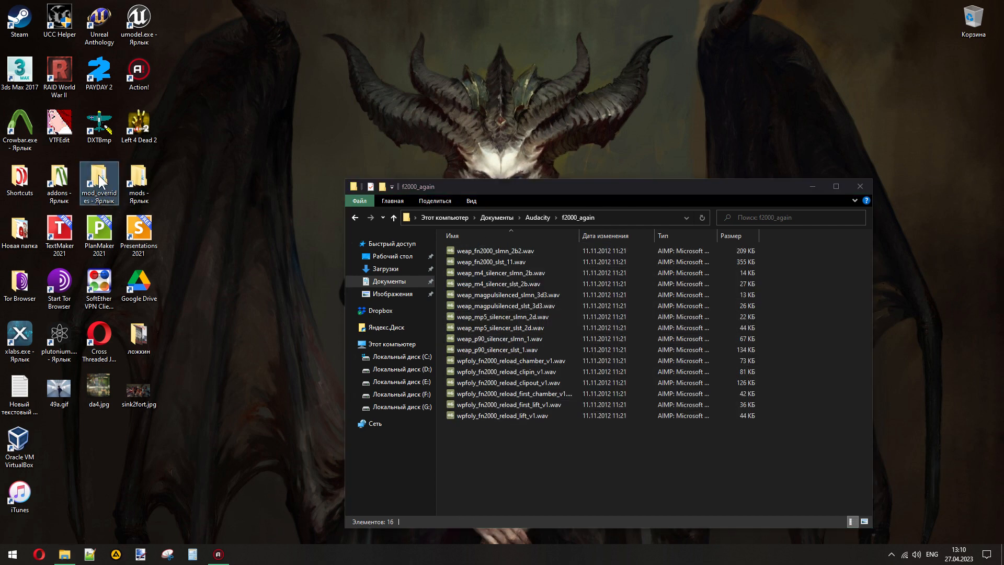
double_click(100, 181)
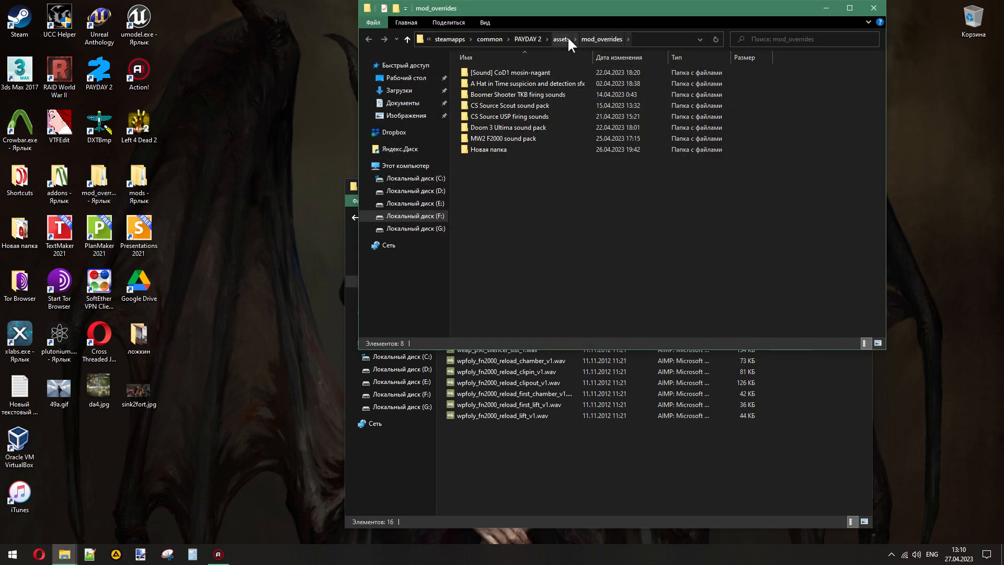
click(607, 38)
drag(622, 14, 475, 92)
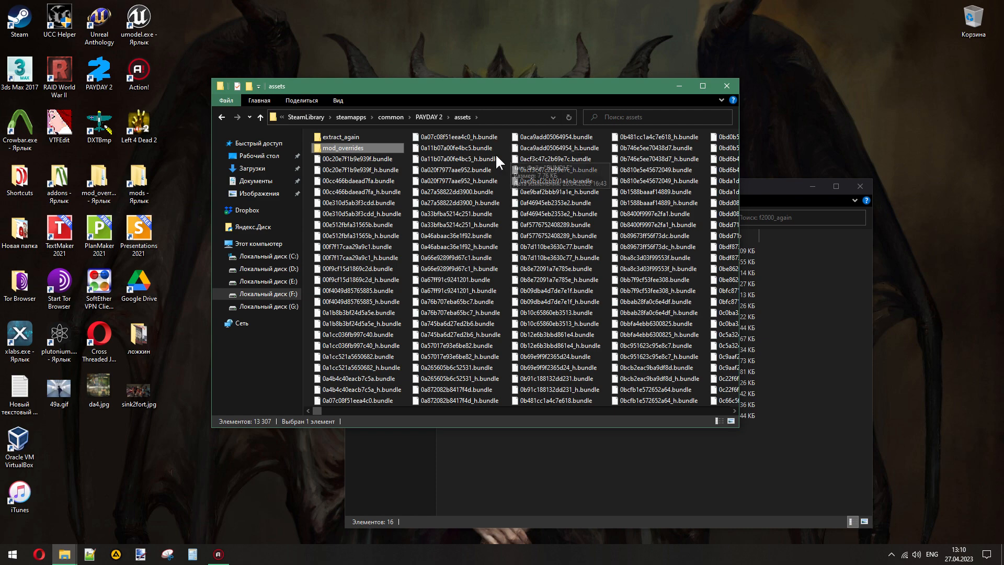
scroll(401, 198, down, 5)
mouse_move(322, 409)
mouse_down()
mouse_move(738, 410)
mouse_move(313, 409)
mouse_up()
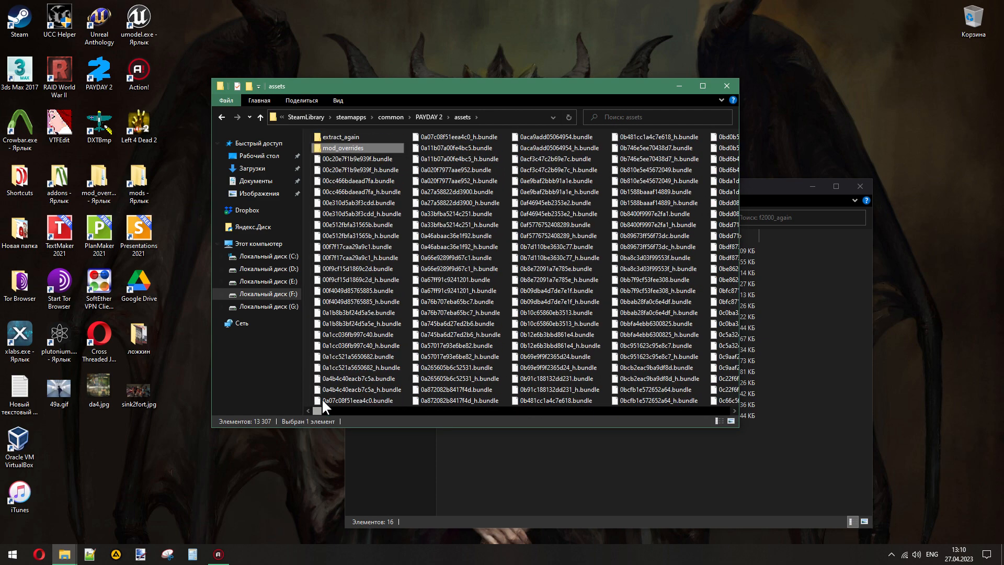
click(505, 142)
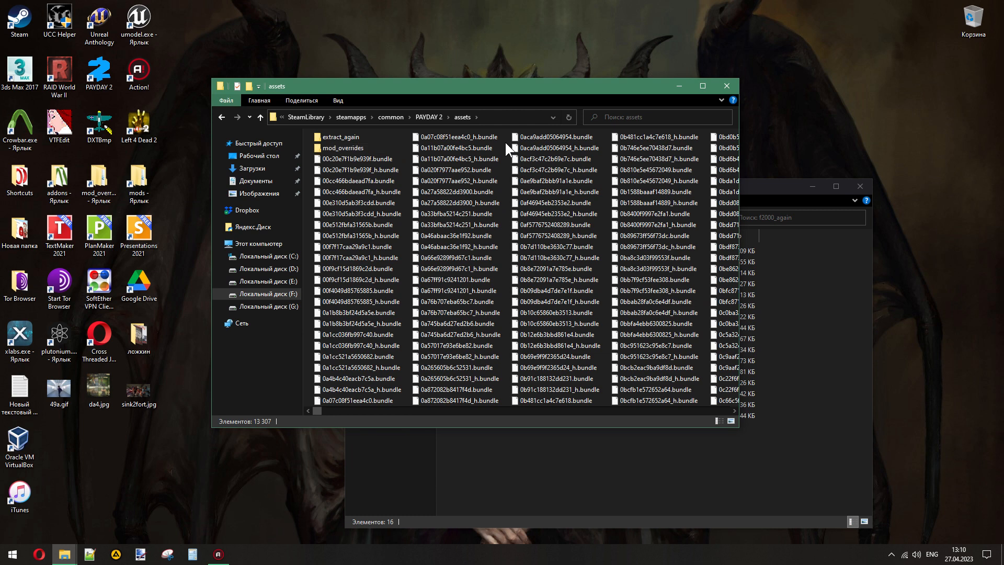
click(538, 466)
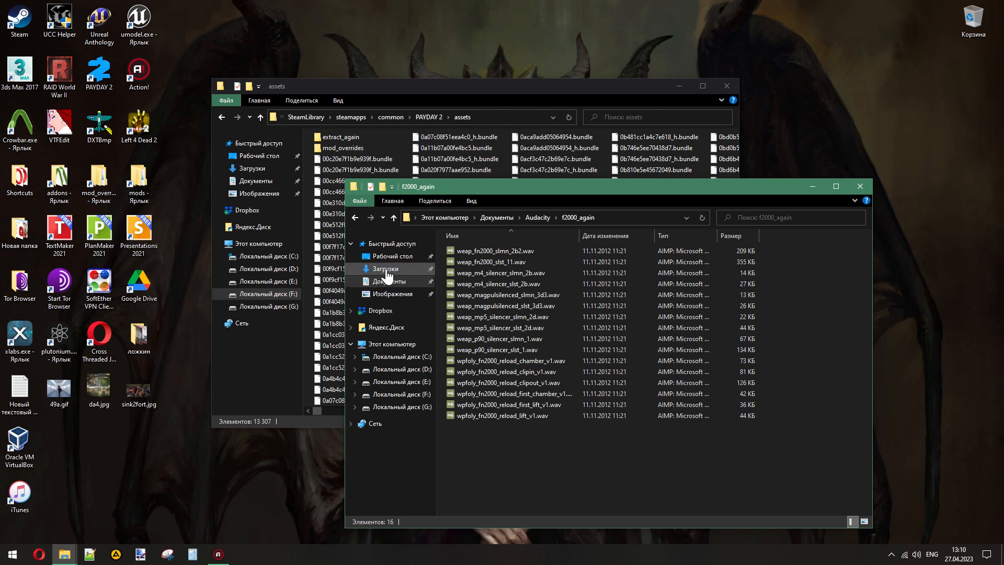
- Launch DieselBundleViewer.exe from the DieselBundleViewer folder inside the downloaded Payday 2 Mods folder
click(252, 168)
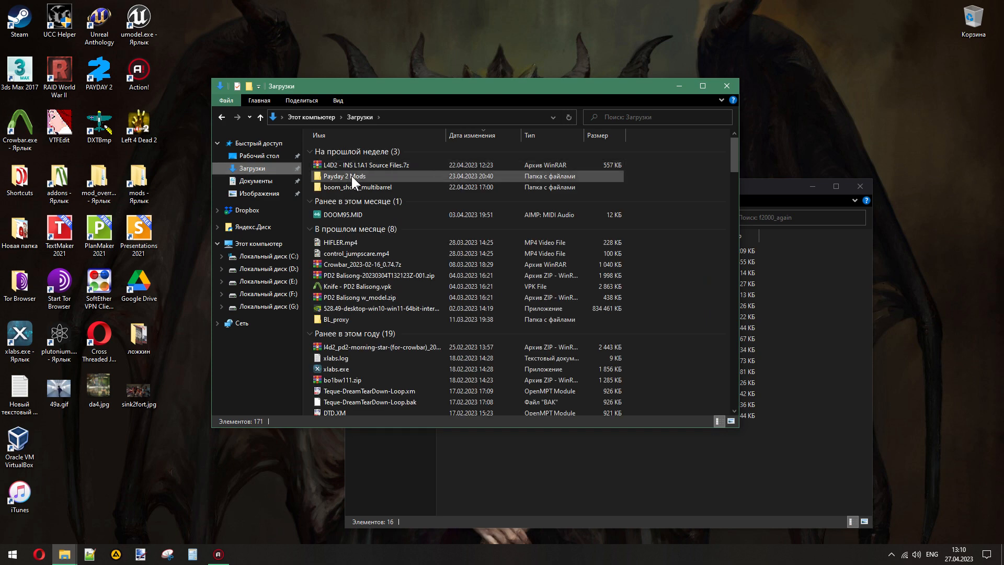
double_click(352, 175)
click(340, 149)
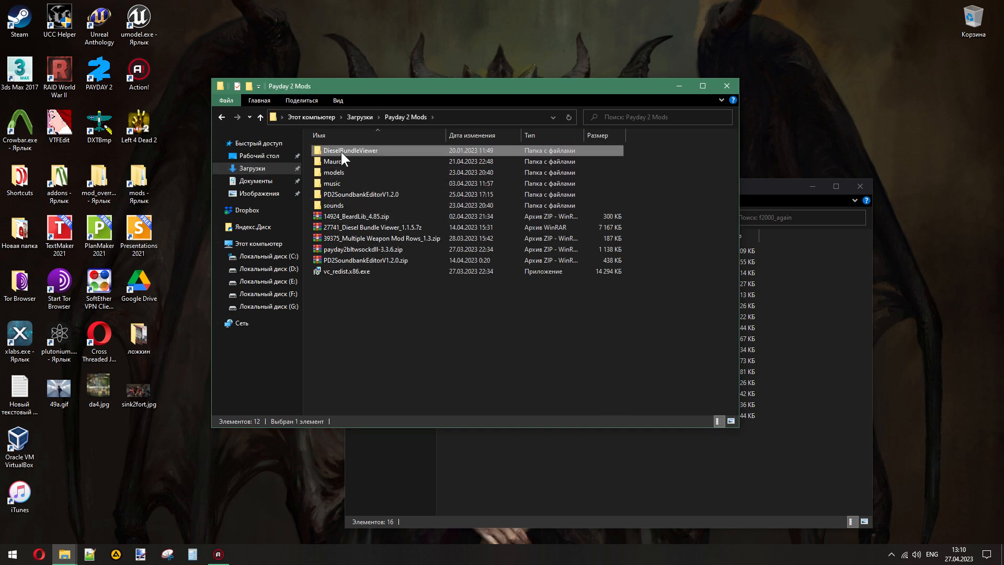
double_click(341, 150)
double_click(343, 163)
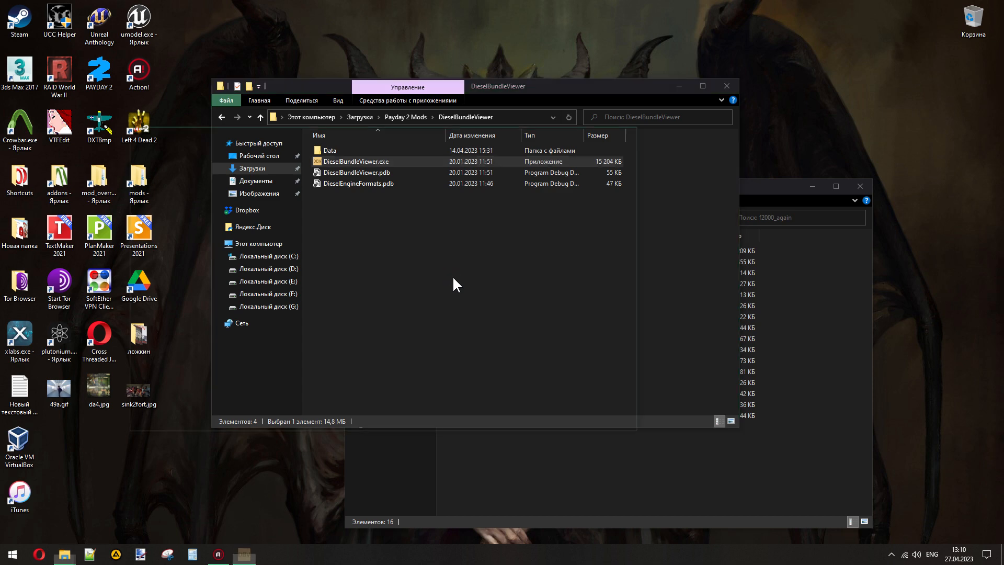
- Load the PAYDAY 2 bundle_db.blb from the recently opened files in Diesel Bundle Viewer
click(128, 146)
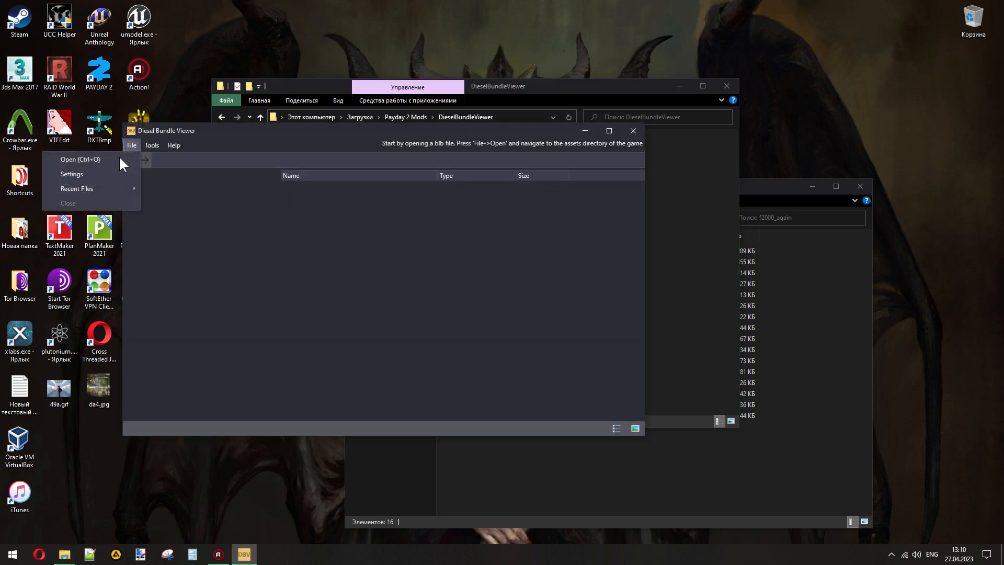
mouse_move(109, 186)
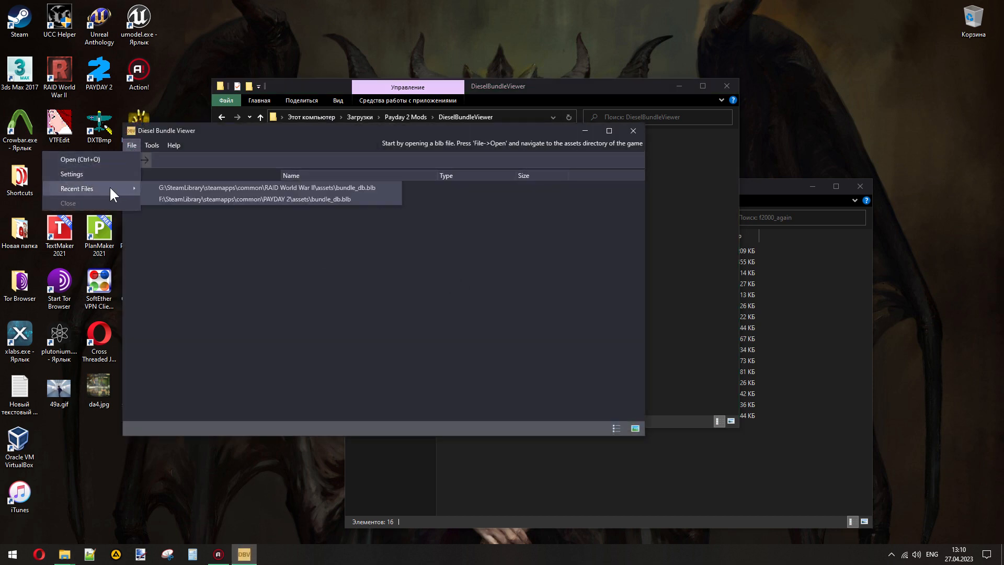
click(335, 200)
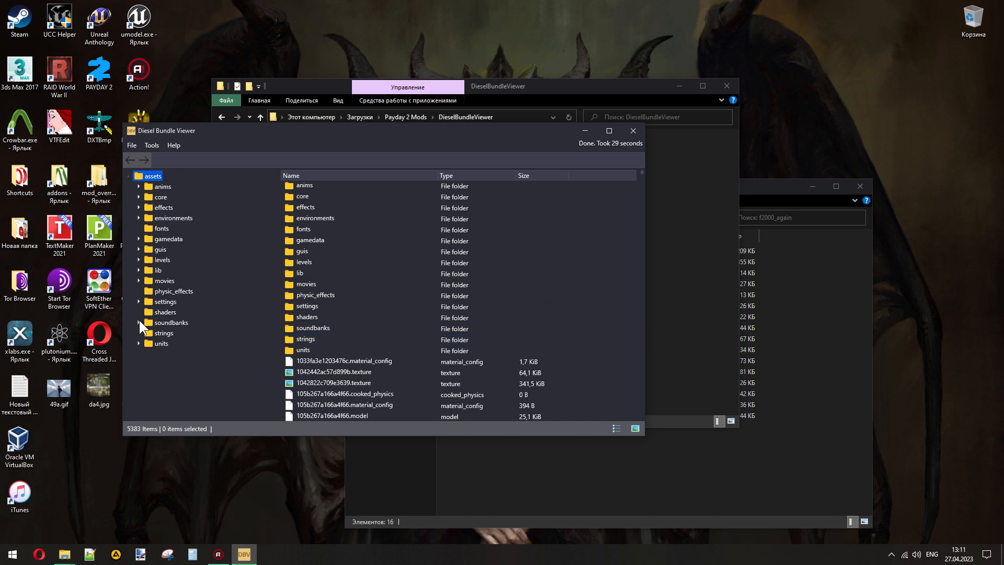
- Search the loaded game assets for "f2000"
click(132, 147)
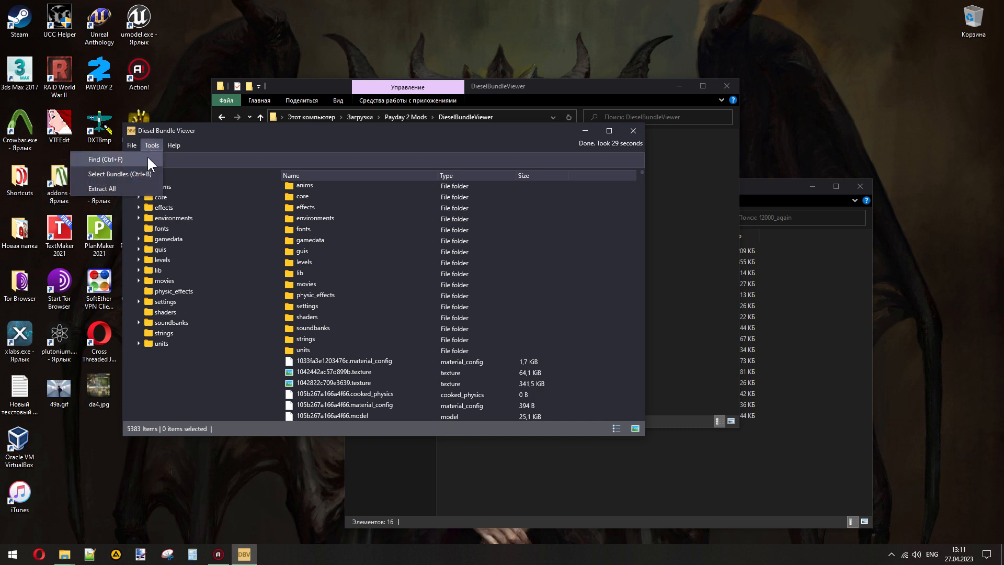
click(146, 158)
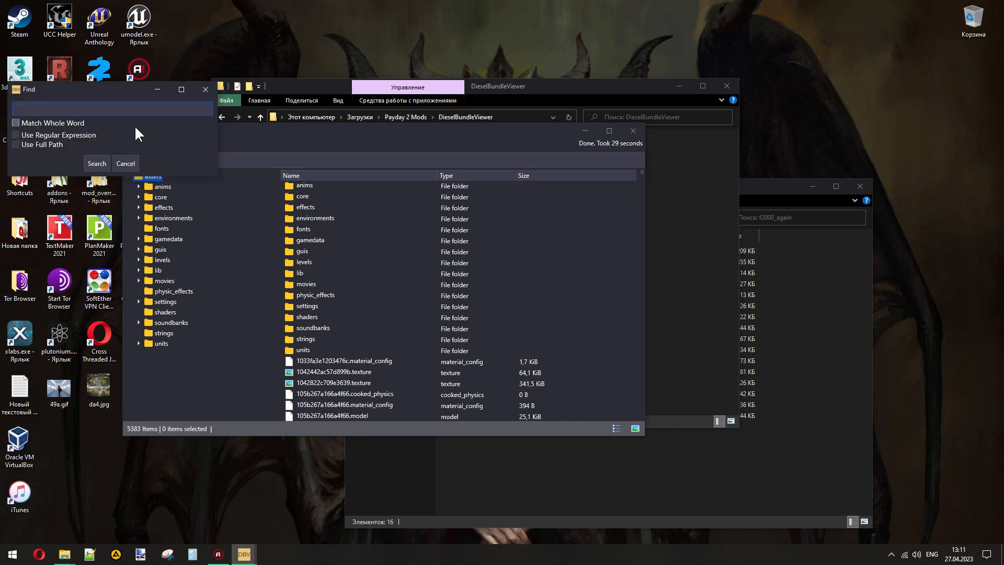
text(f2000)
key(Return)
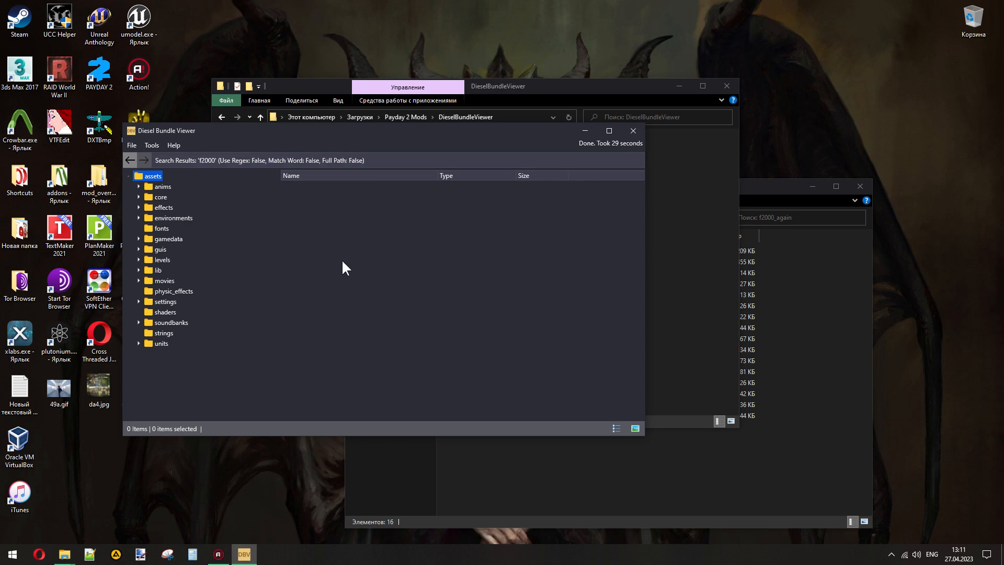
- Search the game assets for "union" instead, dismissing the file opening dialog
click(150, 146)
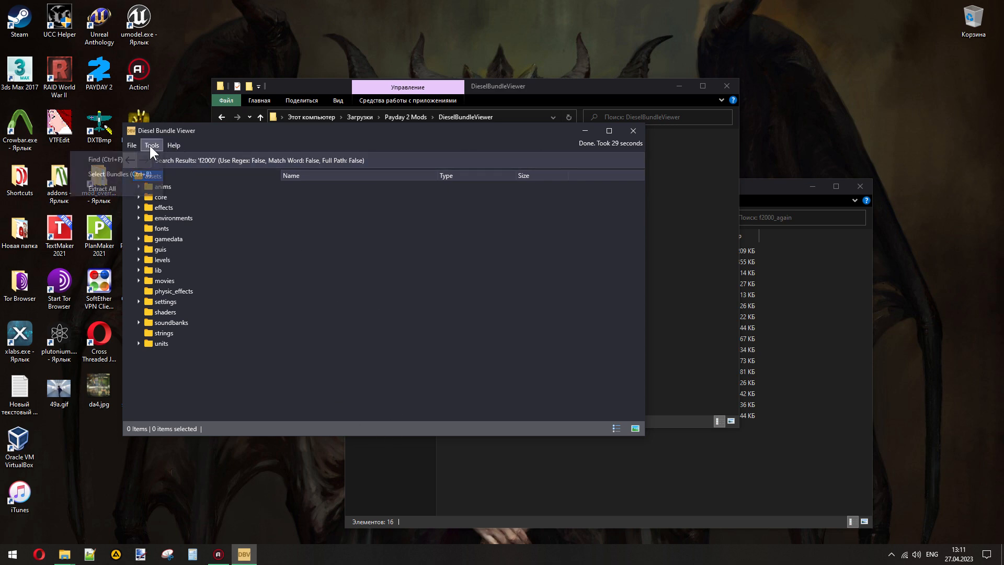
click(139, 157)
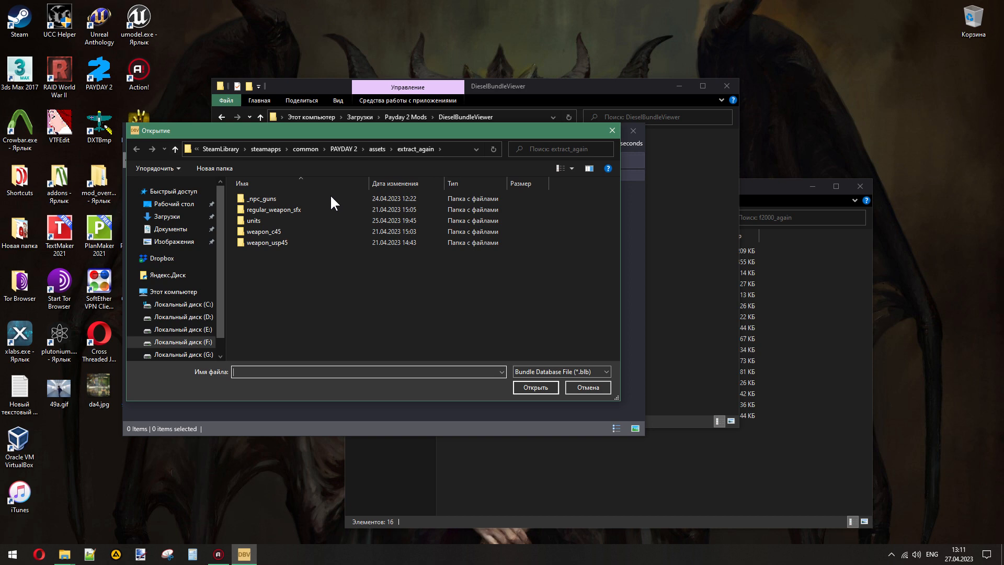
click(600, 387)
click(154, 150)
click(142, 155)
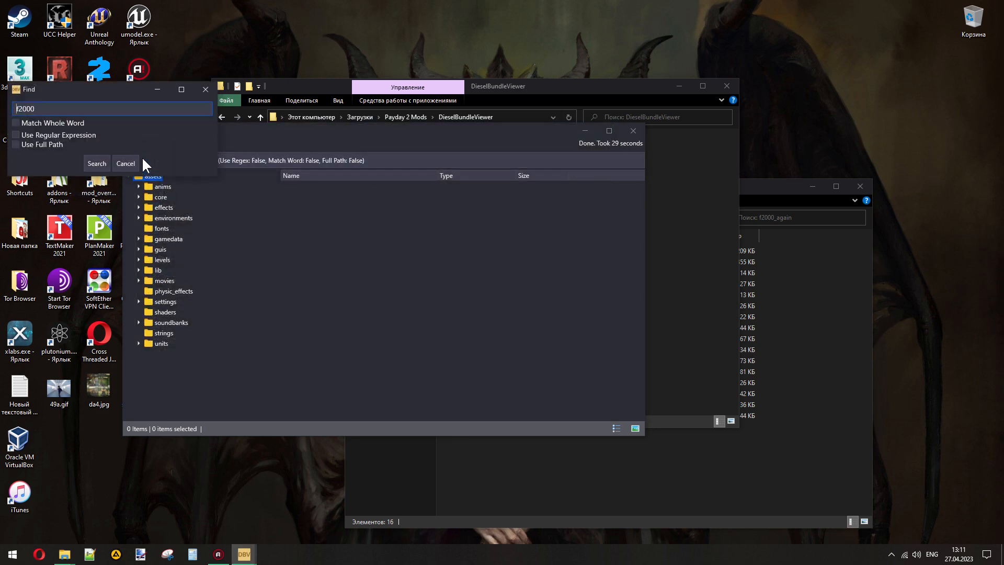
text(union)
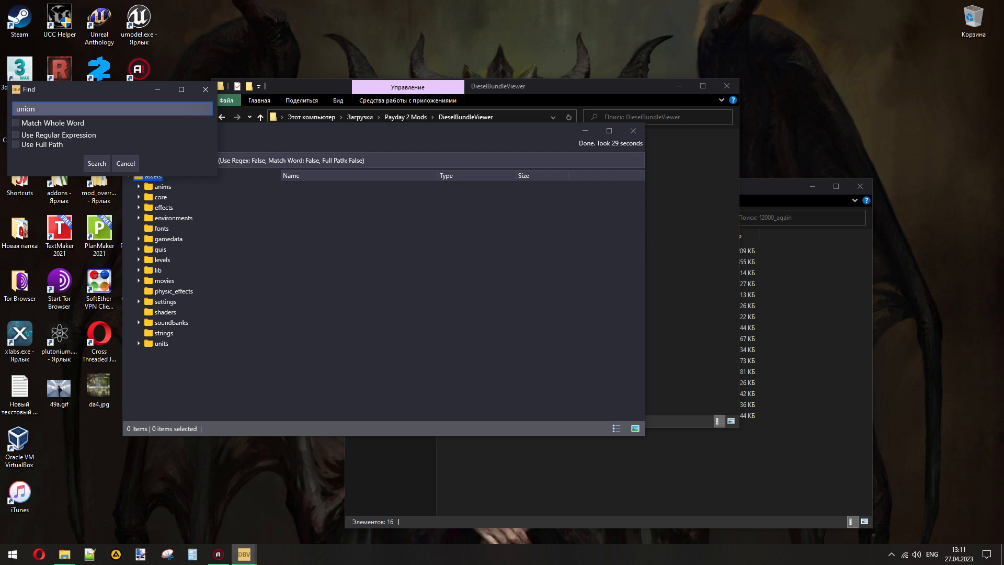
key(Return)
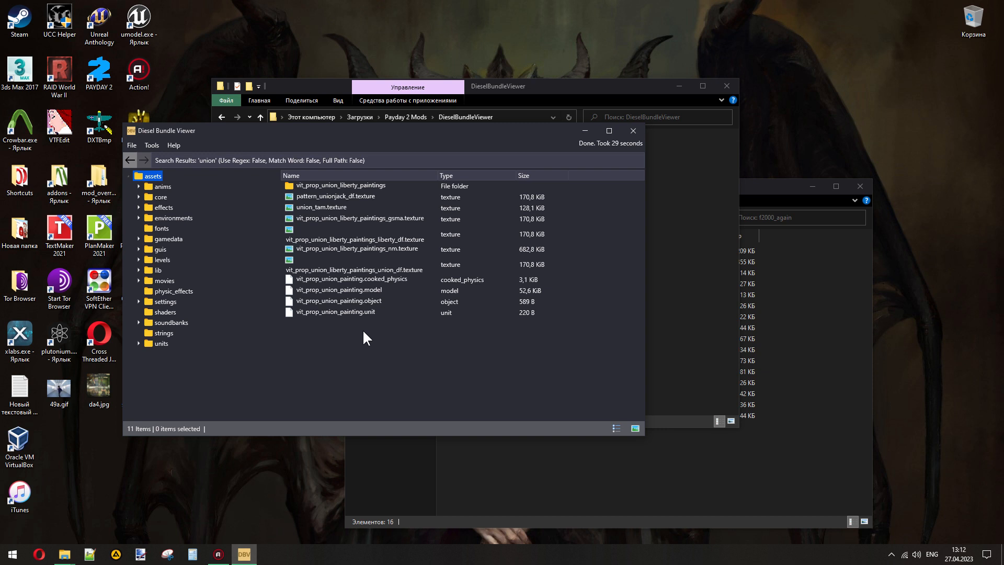
- Open union_tam.texture in paint.net, inspect the weapon picture at 500%, then close the image and minimise paint.net
double_click(316, 208)
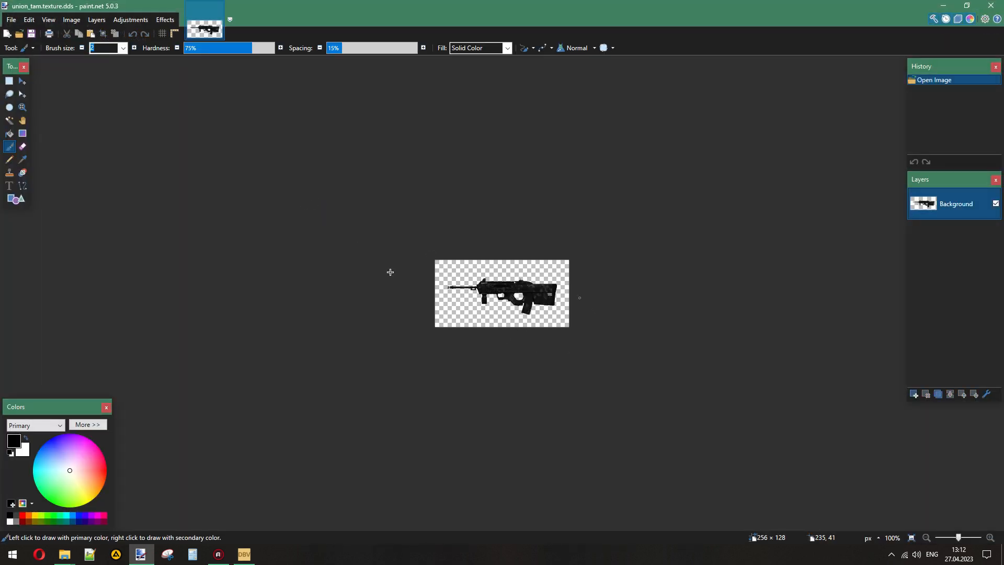
click(245, 554)
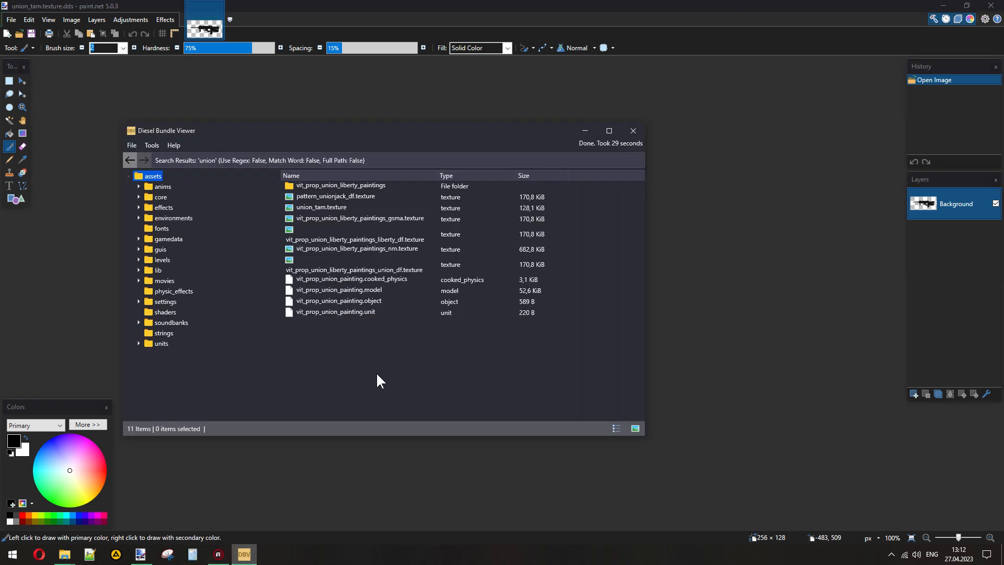
click(395, 2)
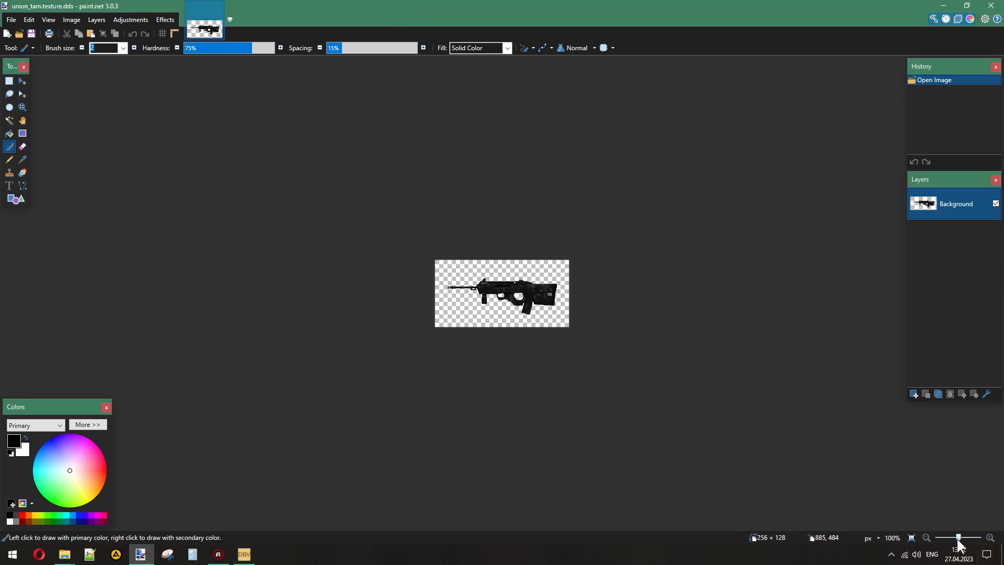
drag(958, 538, 963, 539)
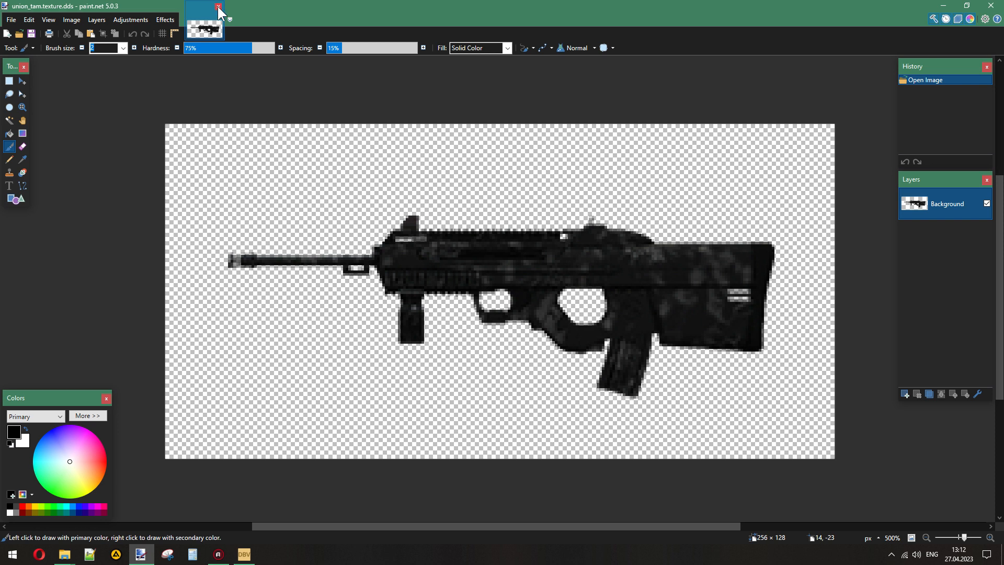
click(218, 6)
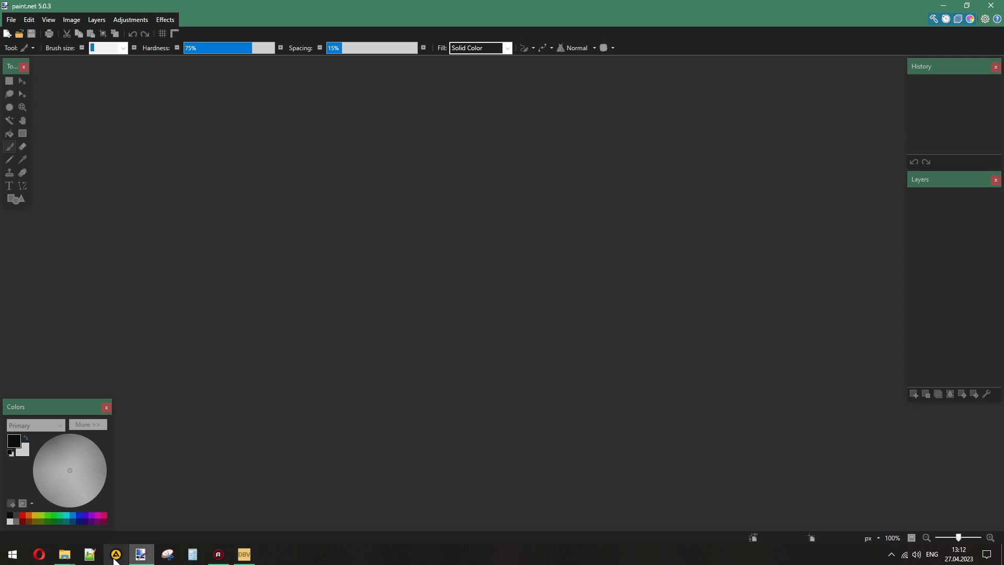
click(141, 554)
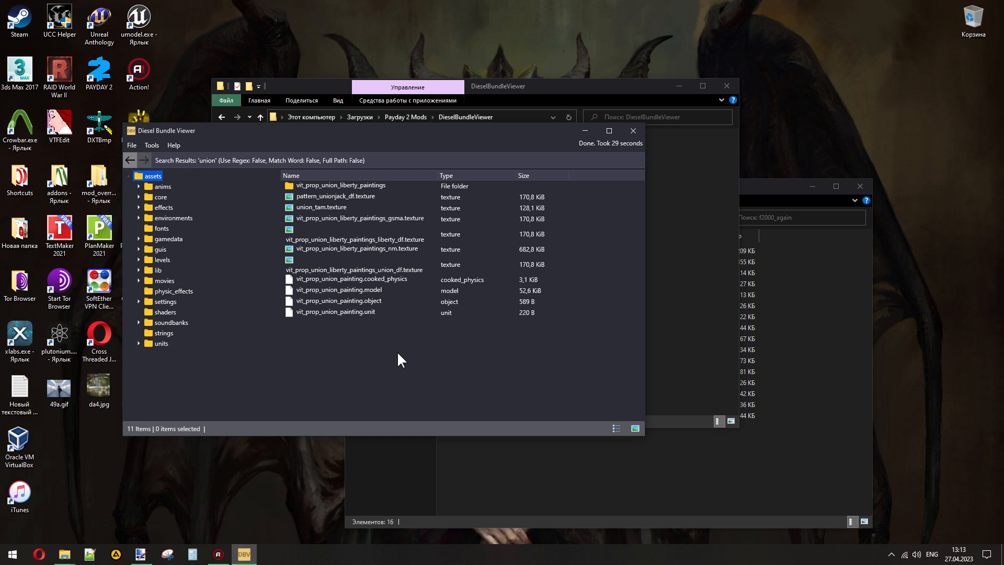
- Switch to the Opera browser, search for "payday 2 f2000" and open the English Payday Wiki article on the Union 5.56
click(39, 556)
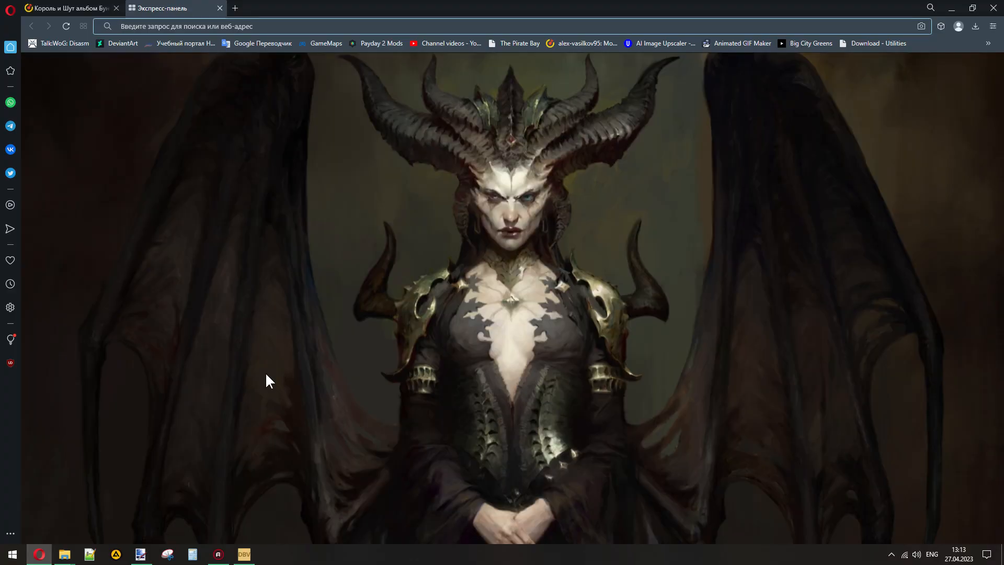
text(payday 2 f2)
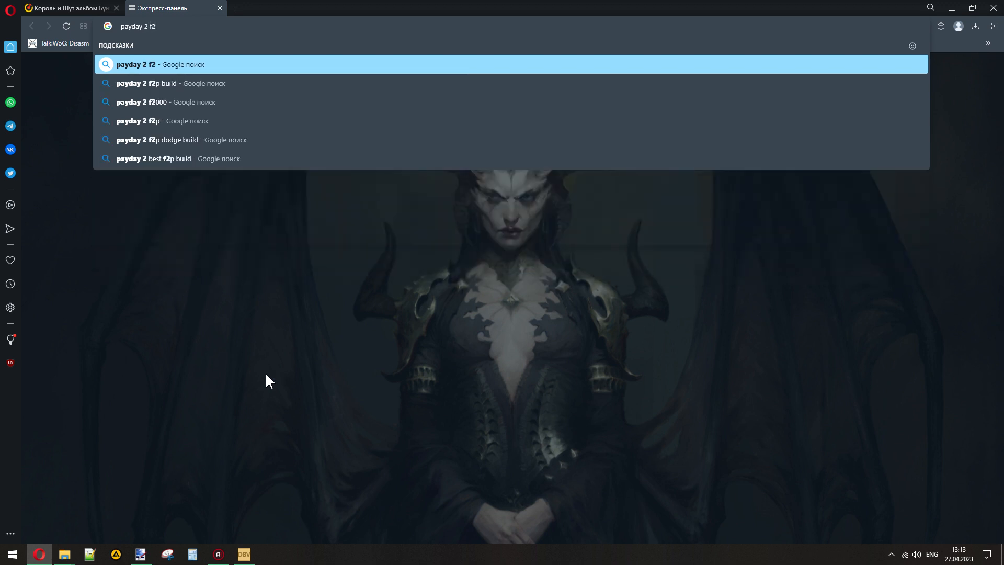
text(000)
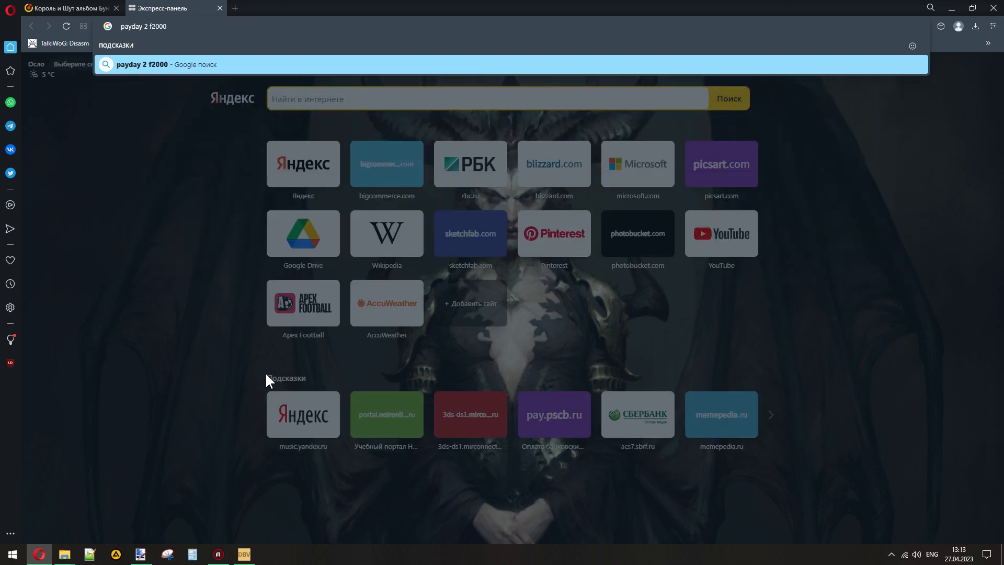
key(Return)
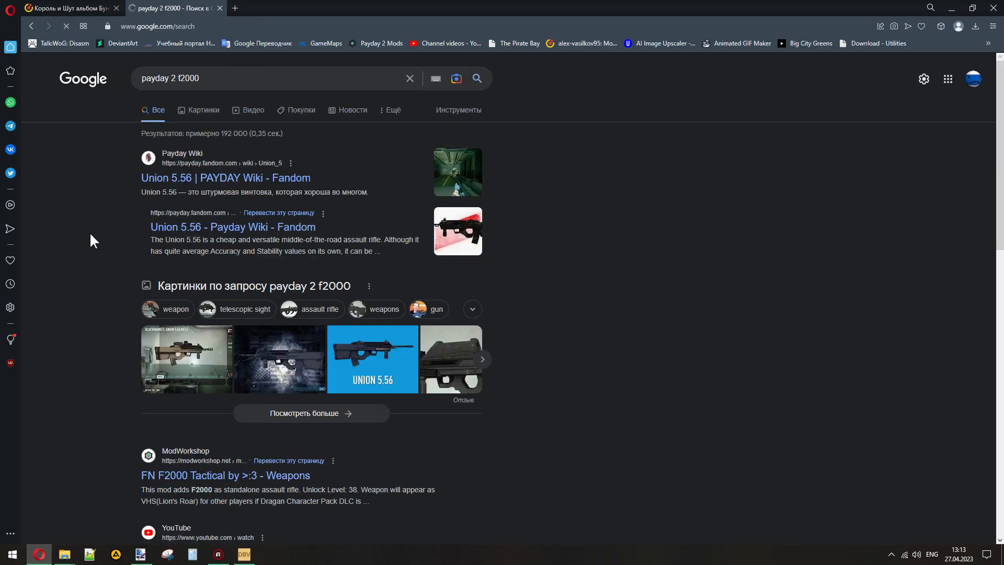
click(169, 235)
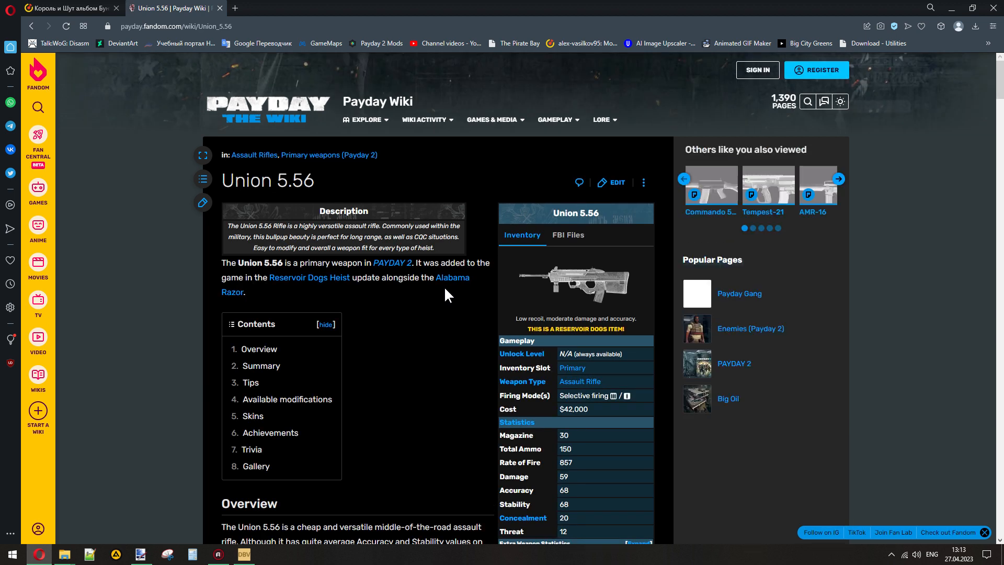
- Compare the internal name in the Union 5.56 info table with the weapon name in the article title
scroll(445, 289, down, 3)
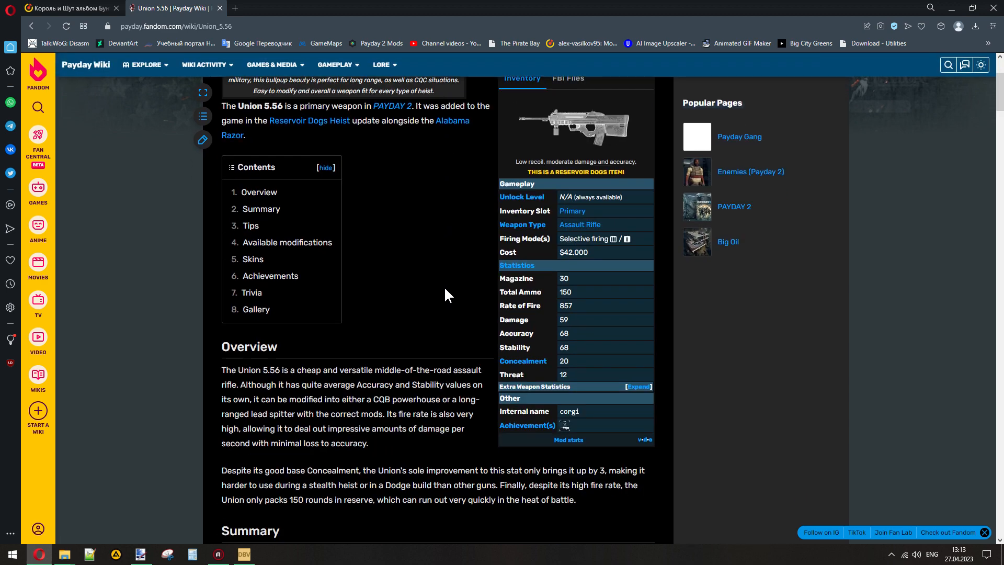
drag(498, 409, 582, 410)
double_click(598, 416)
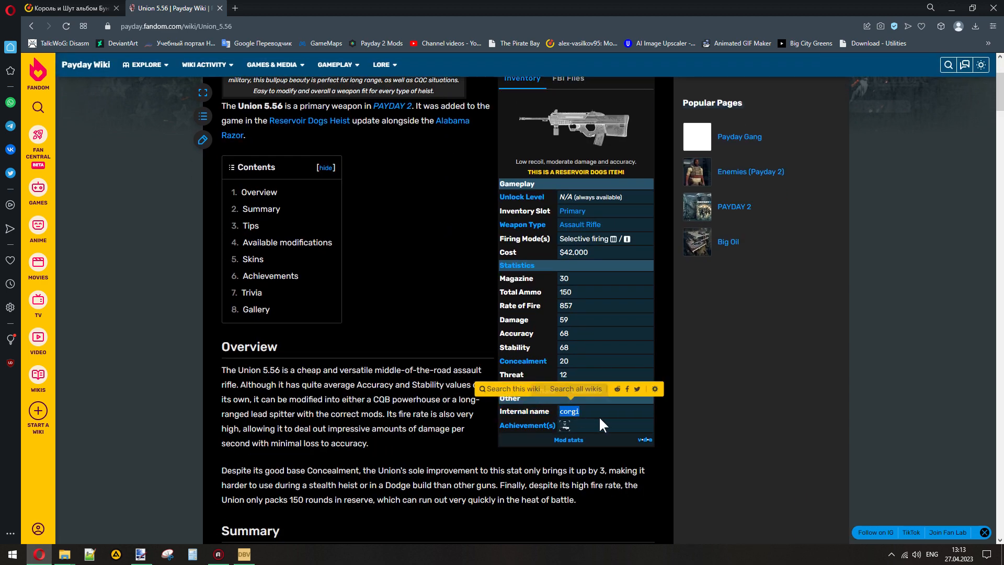
click(413, 363)
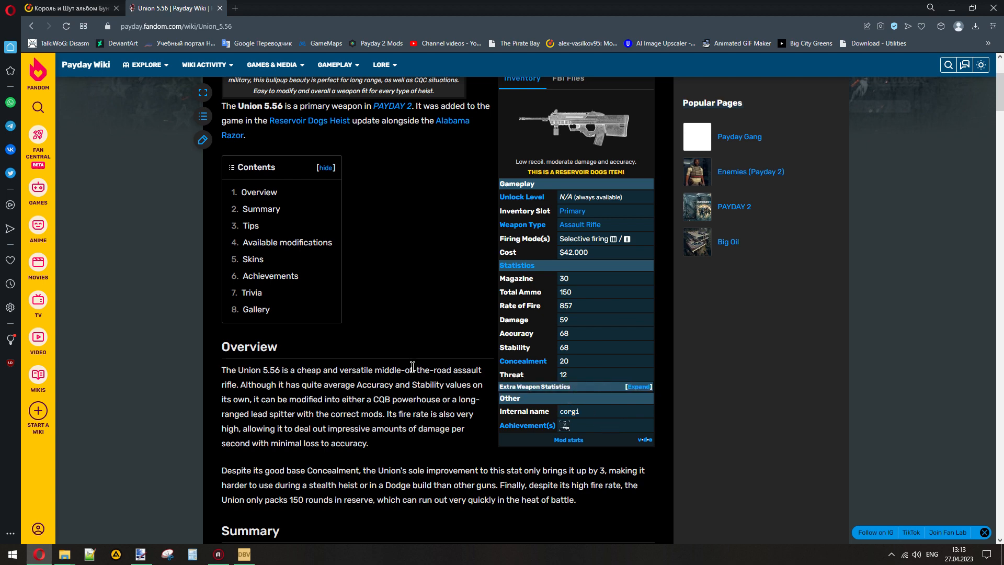
scroll(418, 368, up, 2)
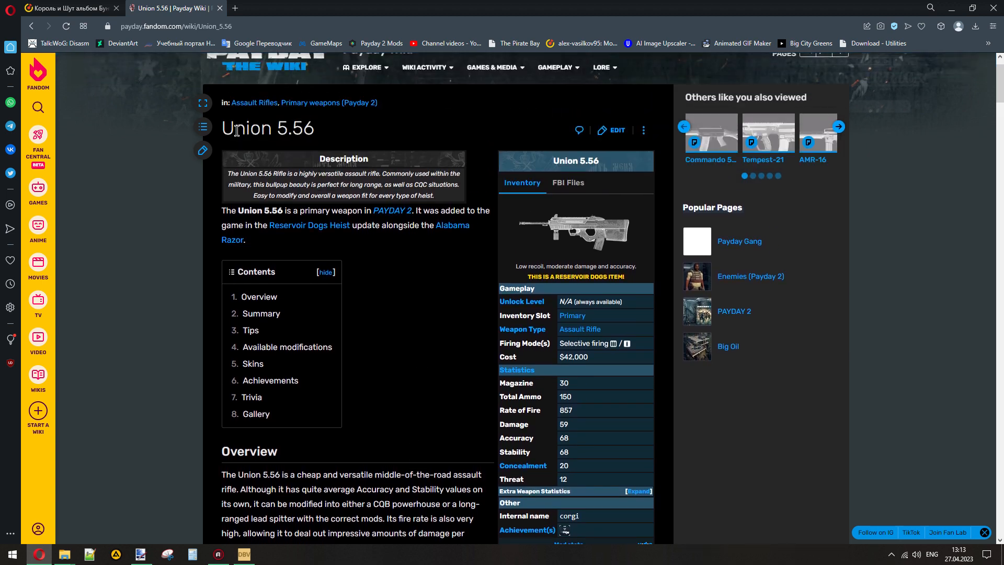
double_click(238, 131)
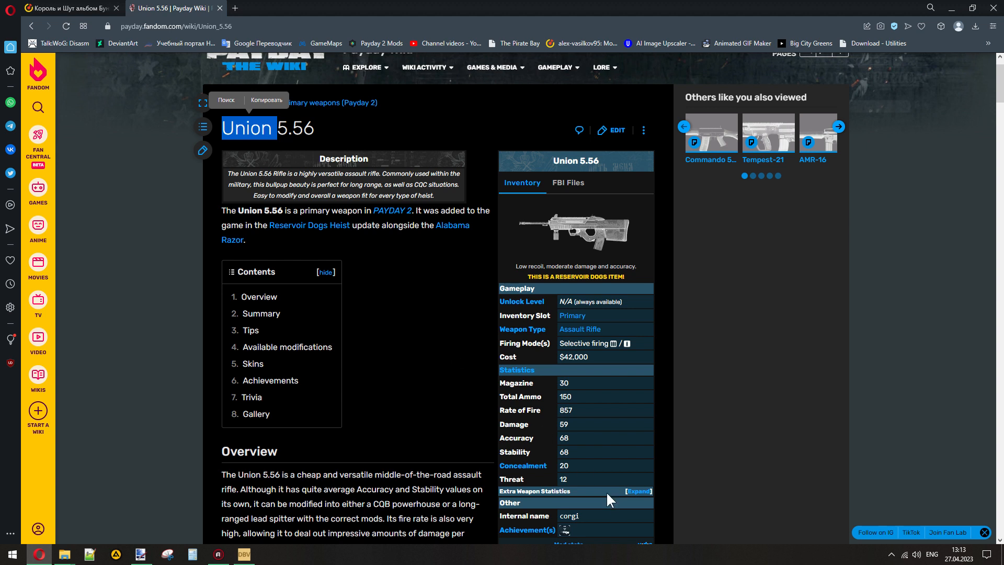
click(396, 311)
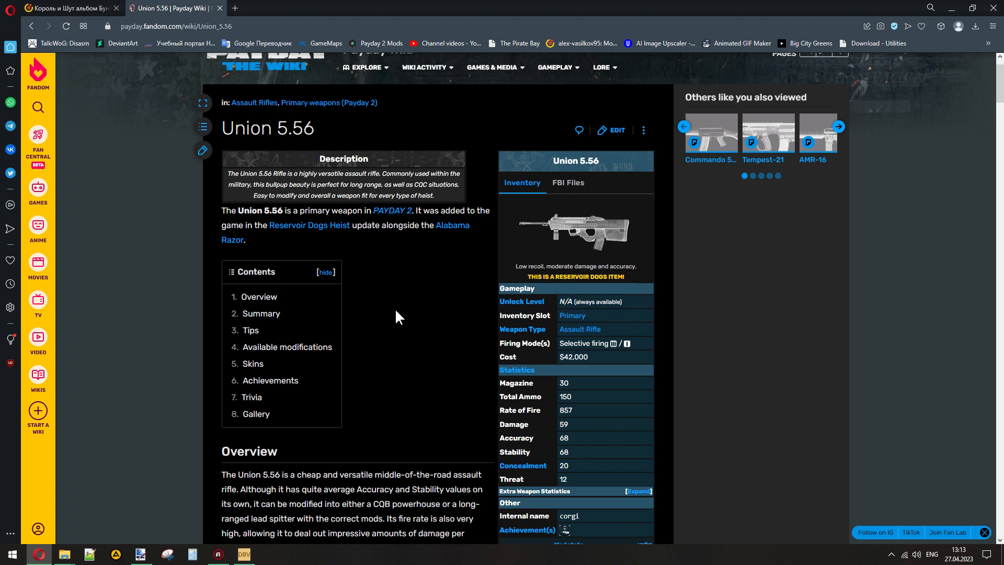
- Open the Tempest-21 wiki article in a separate tab and check the weapon's internal name
middle_click(774, 166)
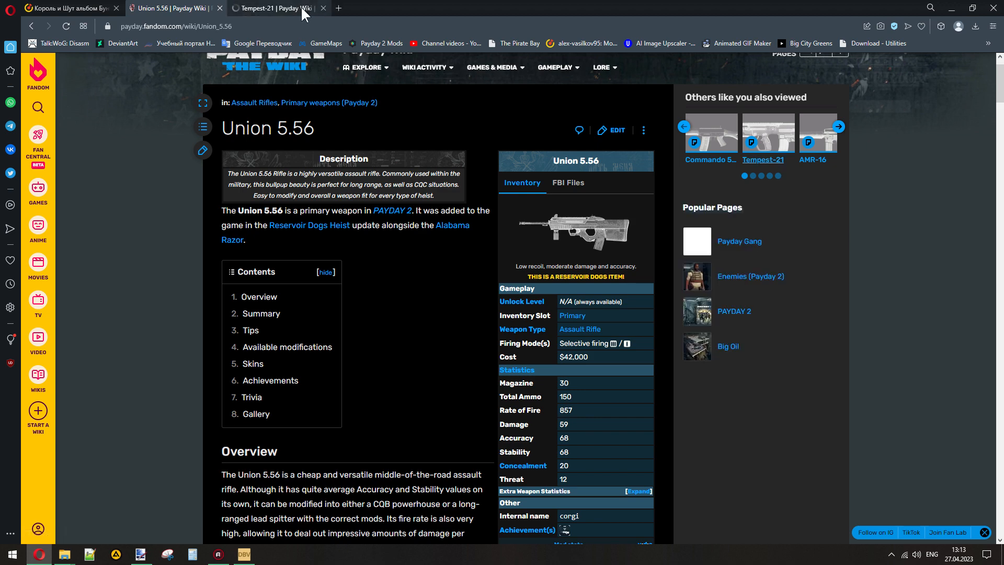
click(293, 8)
scroll(393, 290, down, 2)
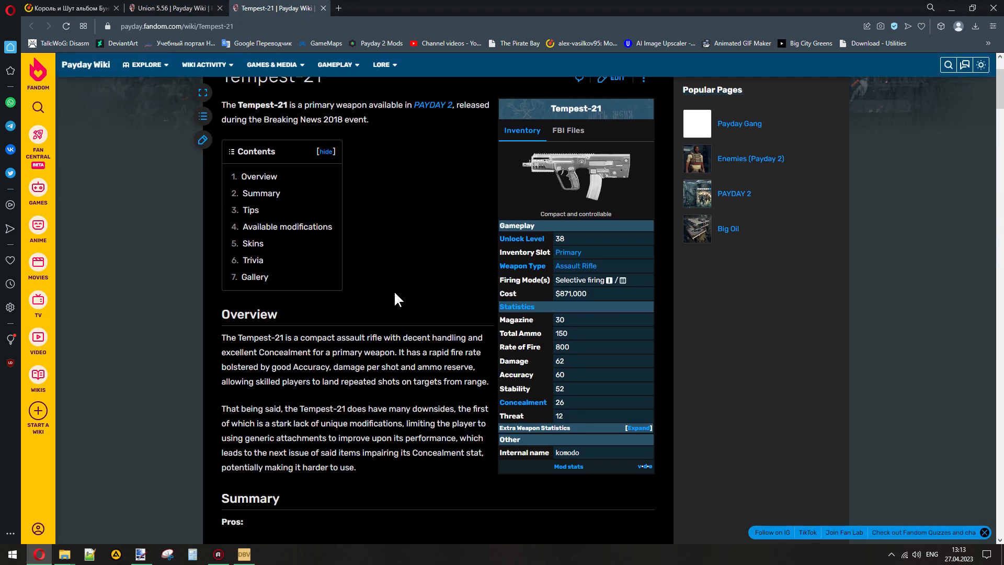
double_click(567, 452)
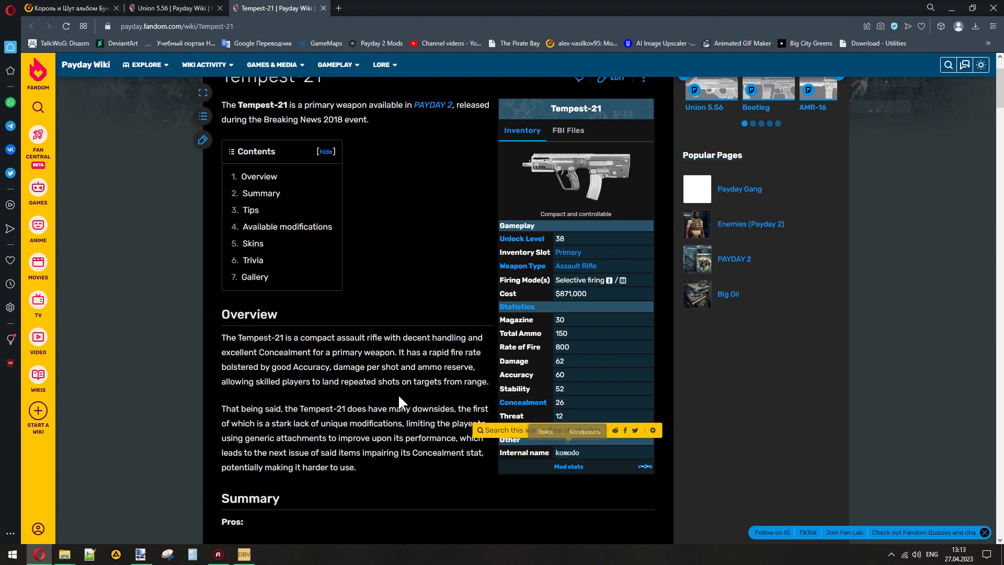
scroll(399, 403, up, 2)
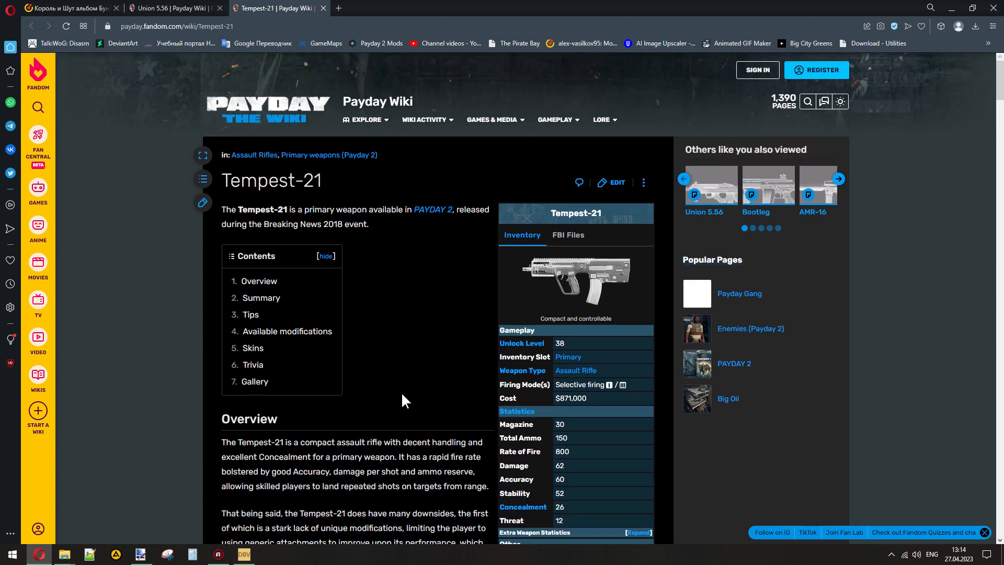
- Open the AMR-16 wiki article and check the weapon's internal name in its info table
click(817, 211)
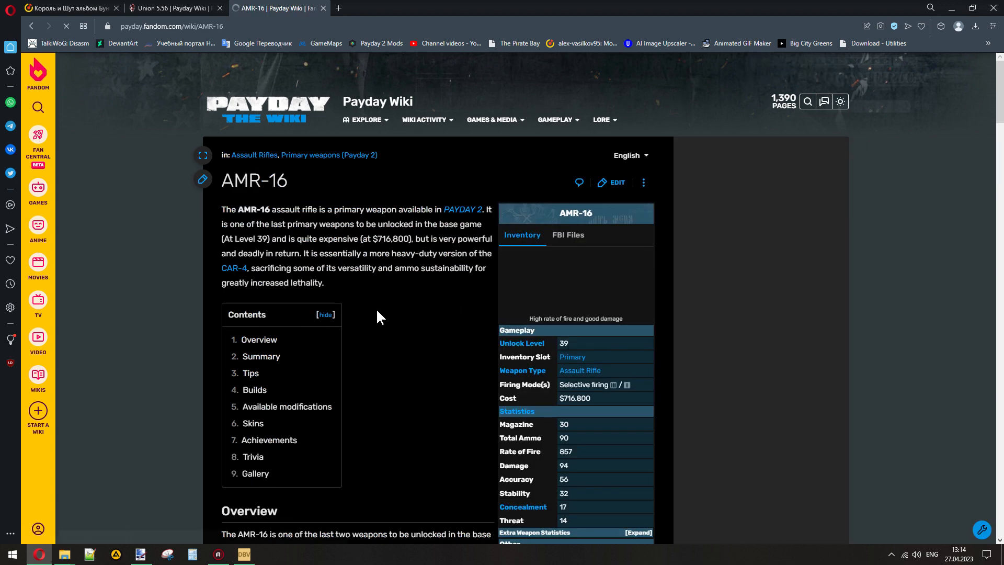
scroll(391, 313, down, 3)
double_click(565, 401)
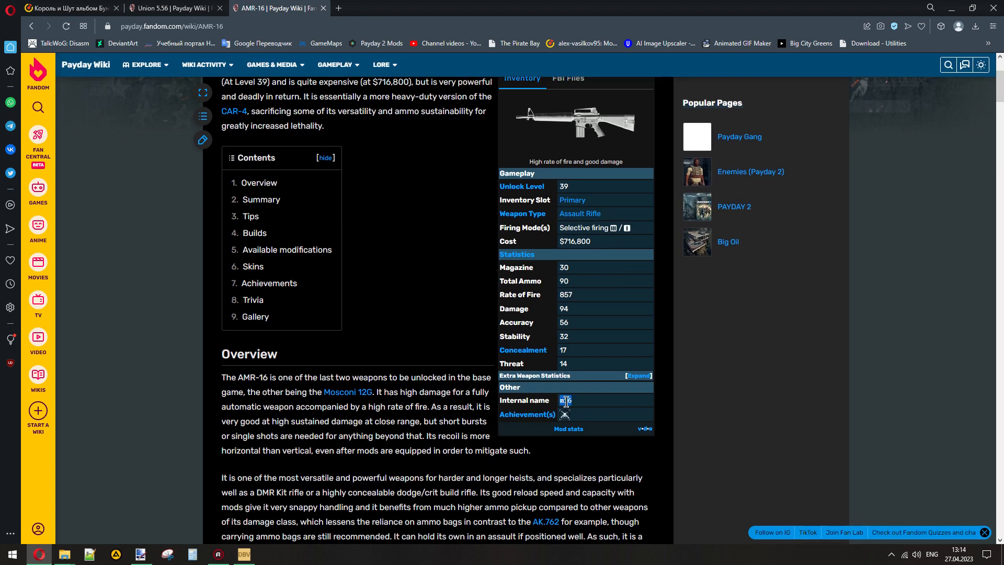
click(435, 281)
scroll(437, 283, up, 2)
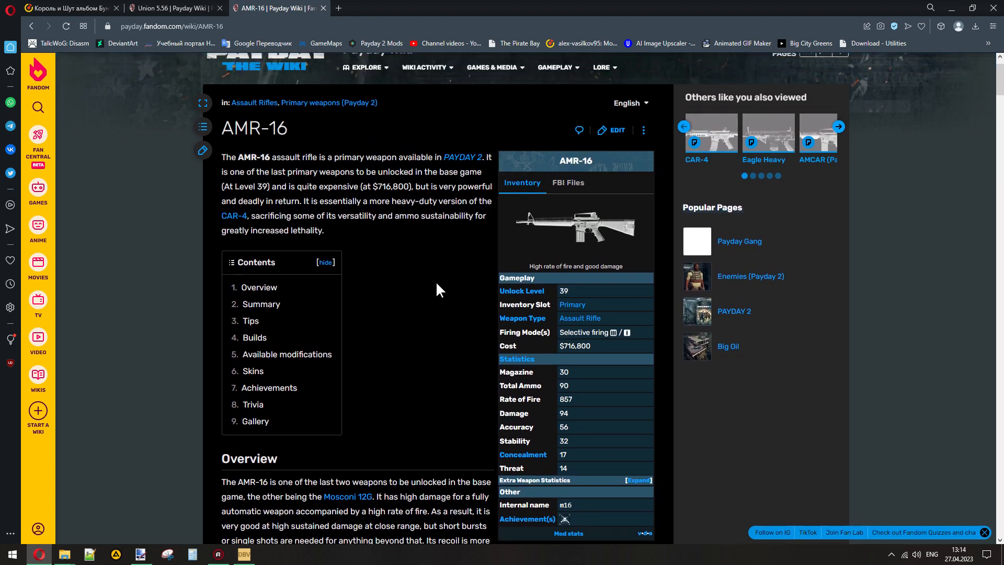
- Open the Eagle Heavy wiki article, compare the weapon's internal name with the article title, and close its tab
click(766, 155)
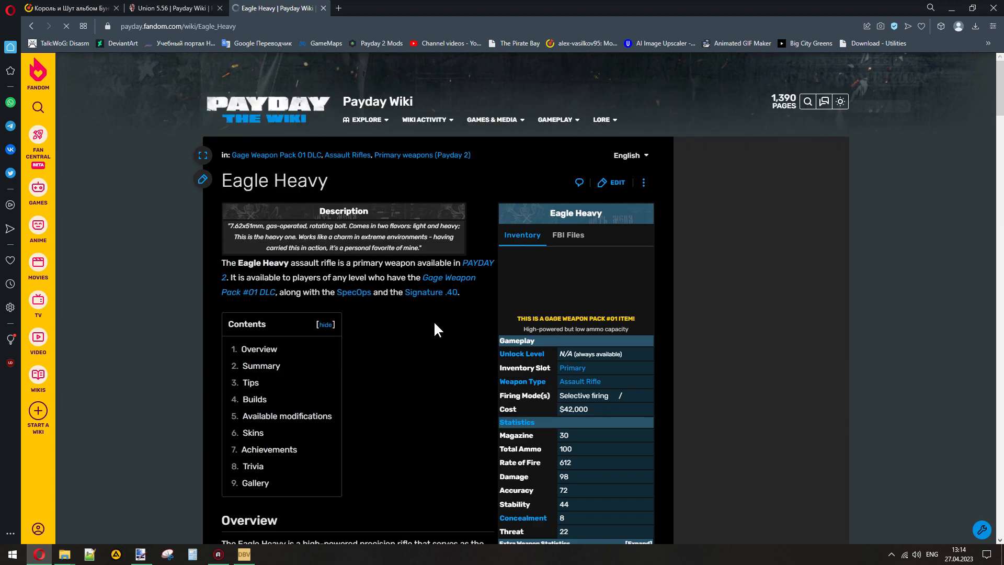
scroll(431, 322, down, 2)
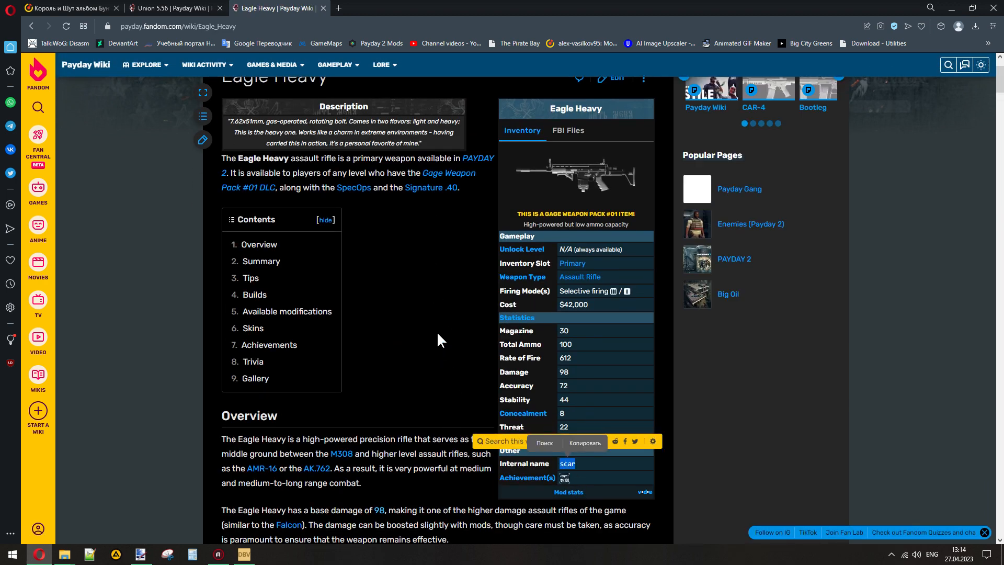
scroll(453, 347, up, 2)
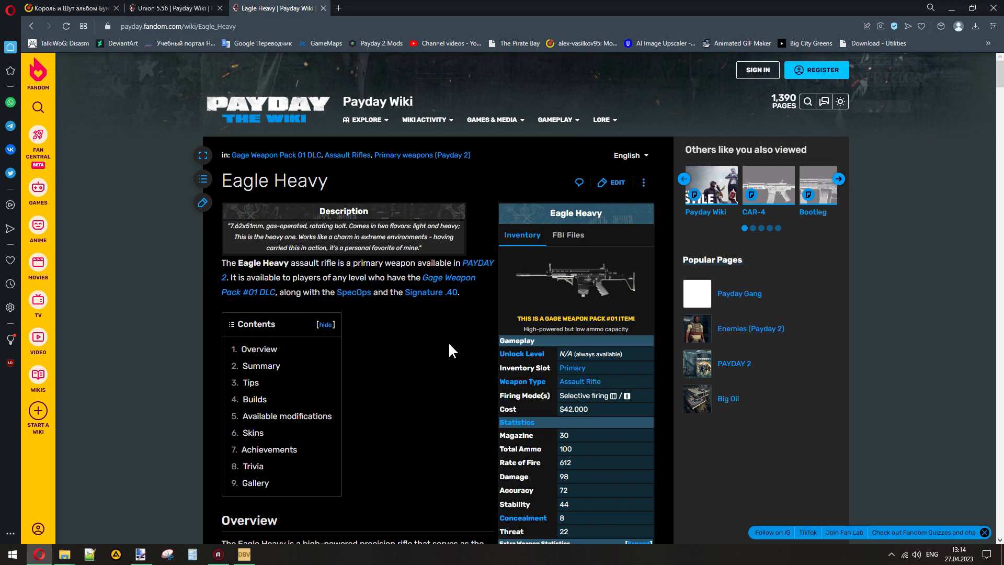
scroll(416, 325, down, 3)
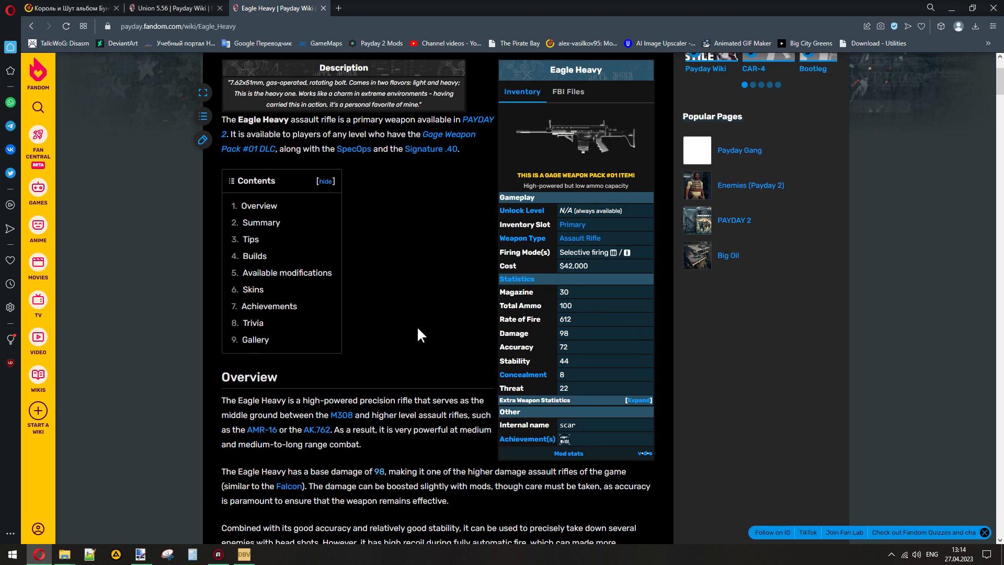
scroll(394, 291, up, 3)
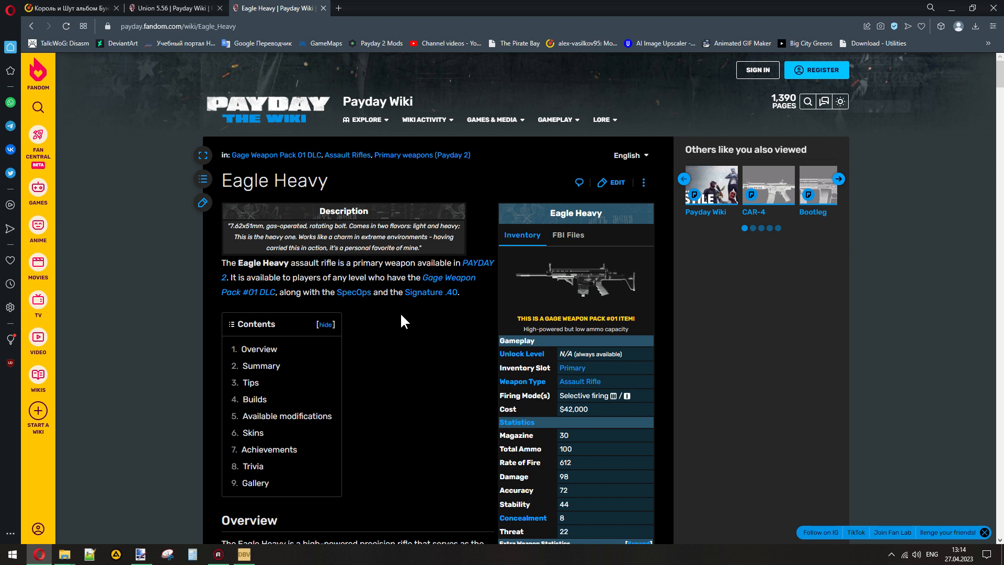
scroll(401, 315, down, 2)
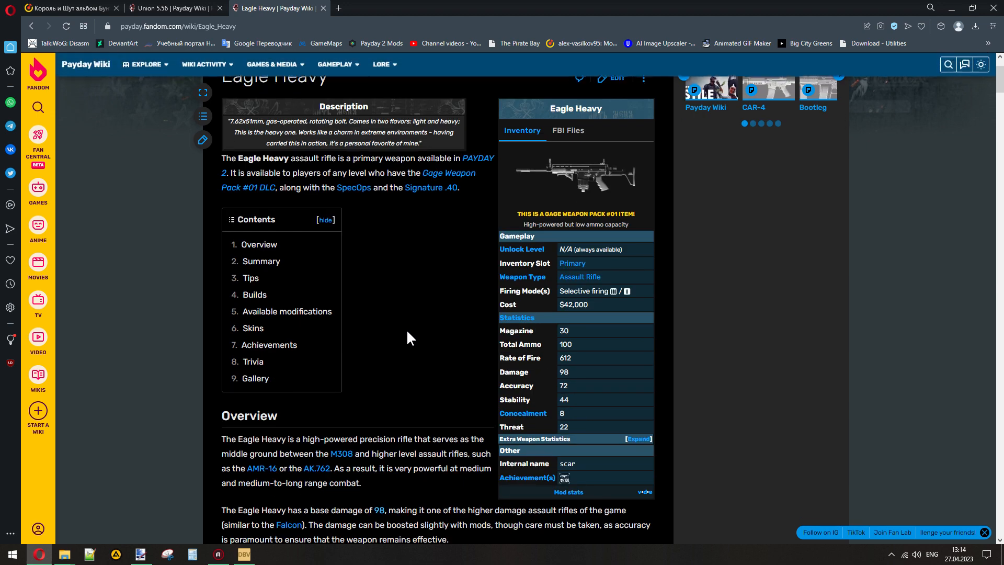
scroll(407, 334, up, 2)
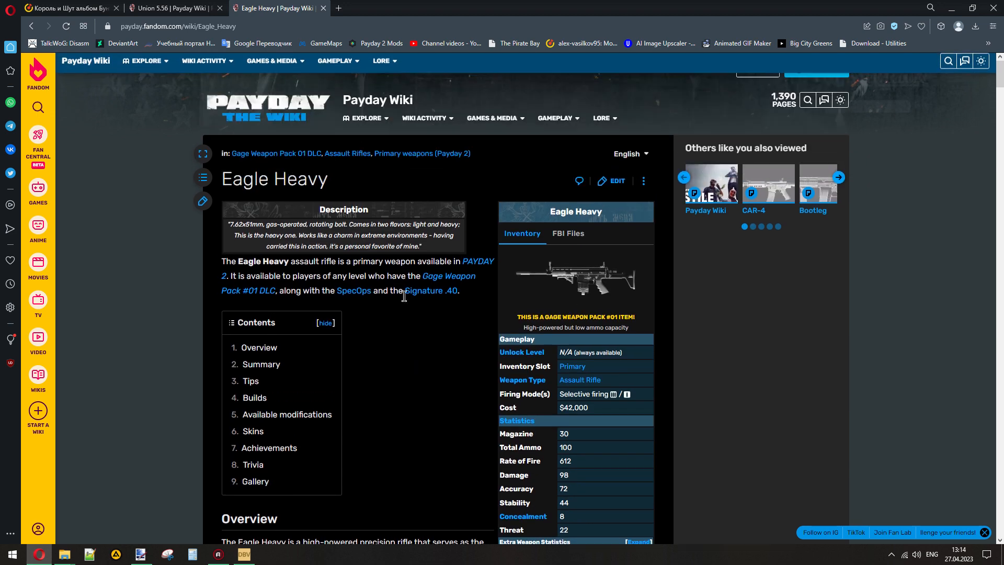
click(323, 9)
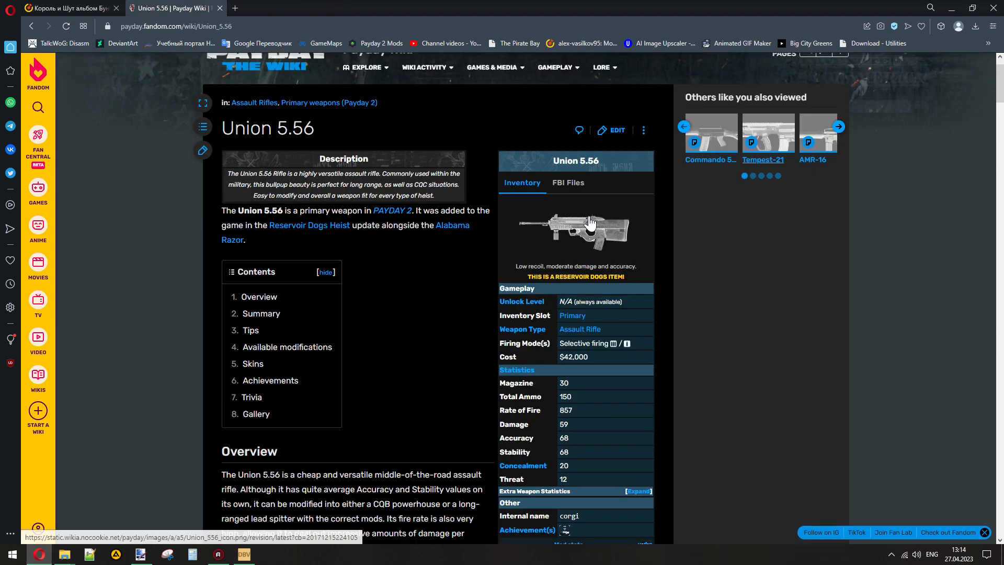
- Recheck the Union 5.56 internal name against its article title, then exit Opera to return to Diesel Bundle Viewer
scroll(564, 458, down, 1)
double_click(563, 463)
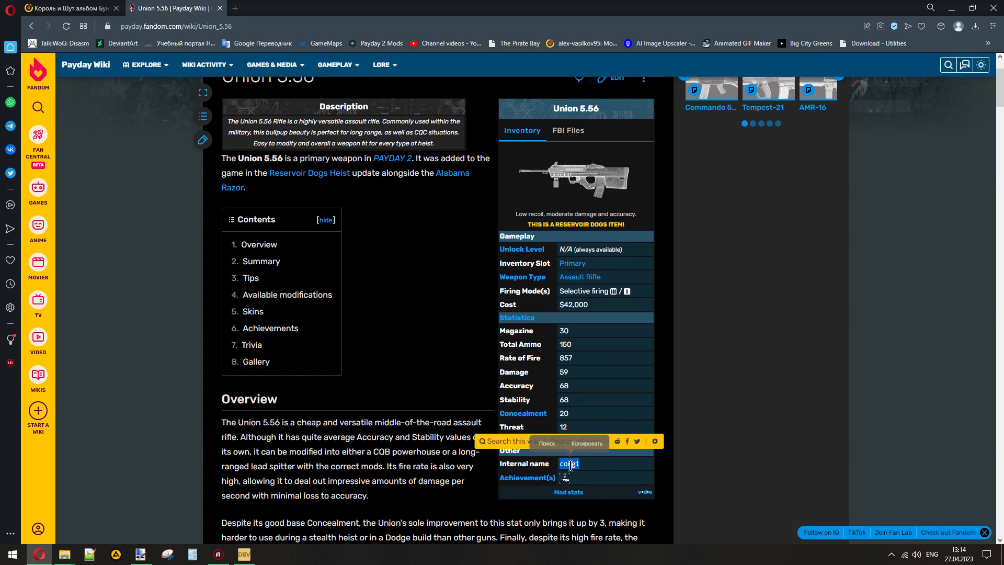
scroll(434, 306, up, 2)
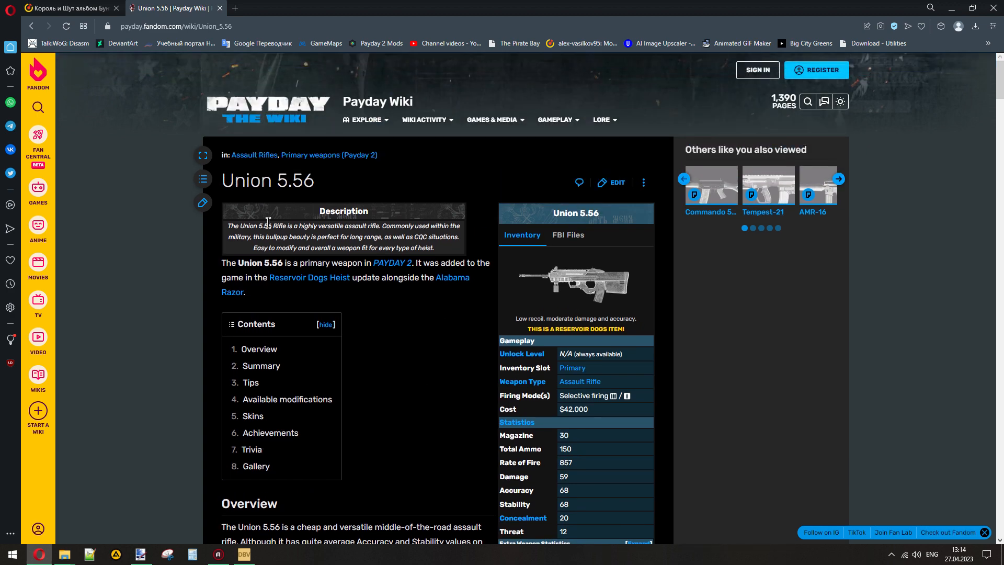
double_click(244, 185)
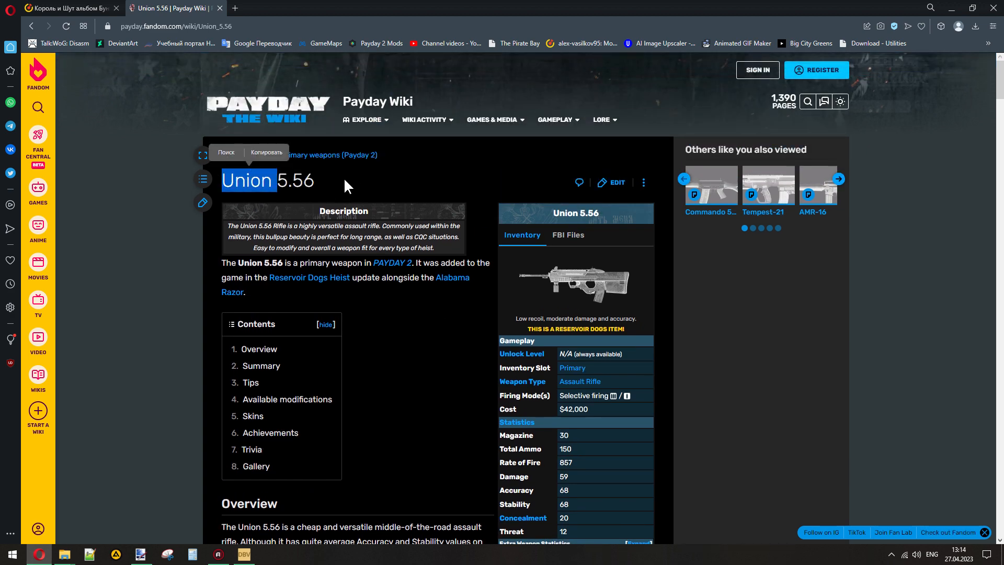
click(325, 180)
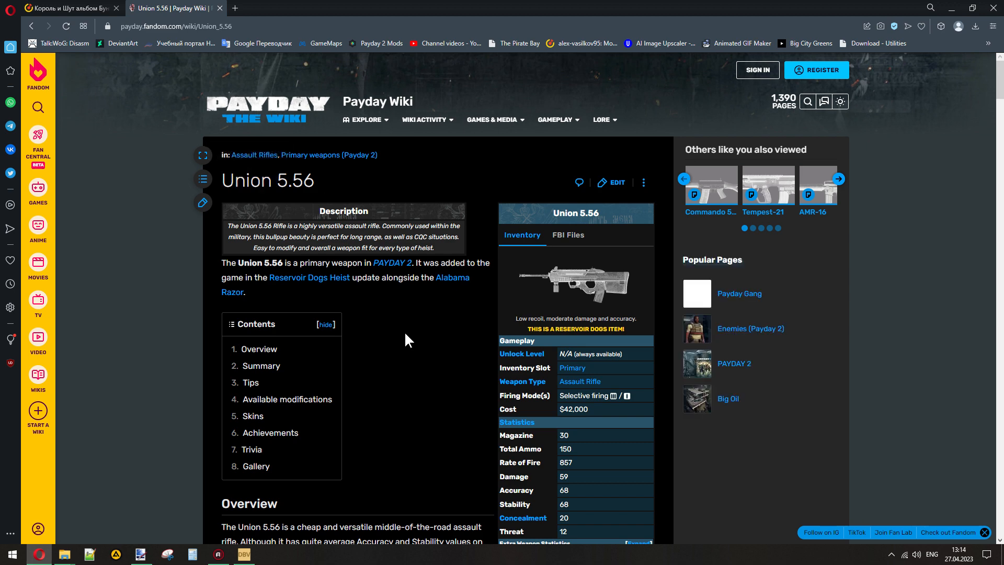
scroll(398, 355, down, 1)
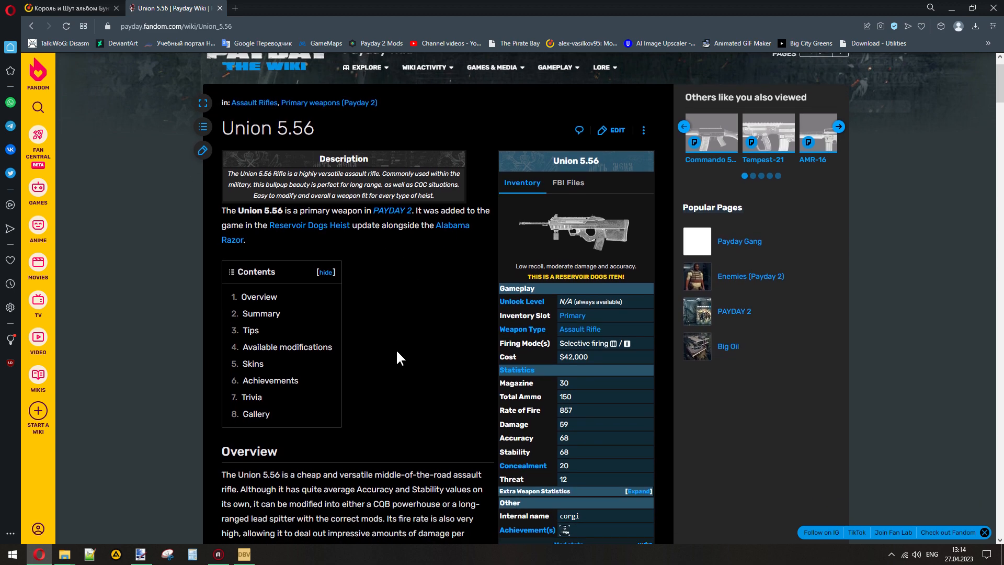
scroll(398, 355, down, 1)
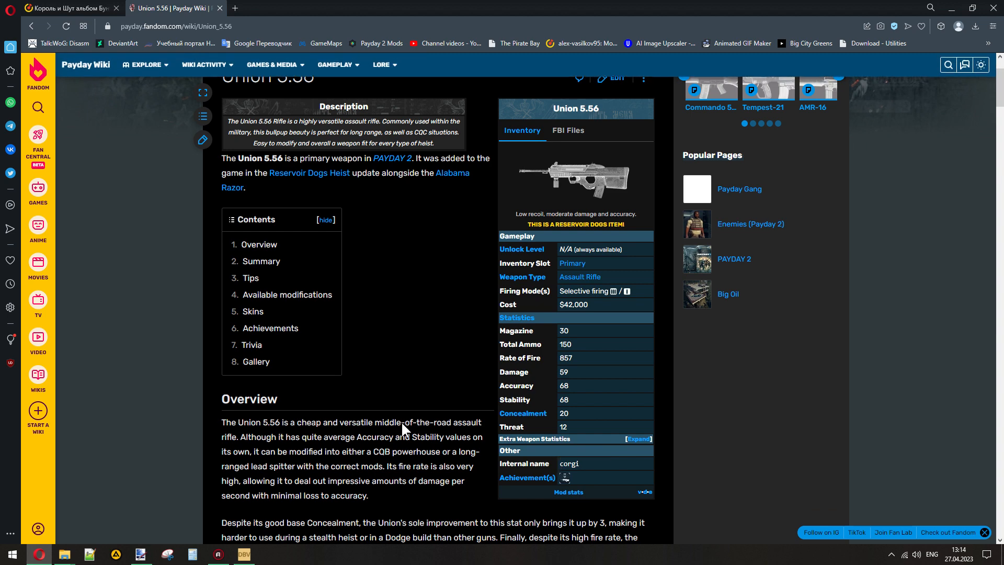
click(993, 8)
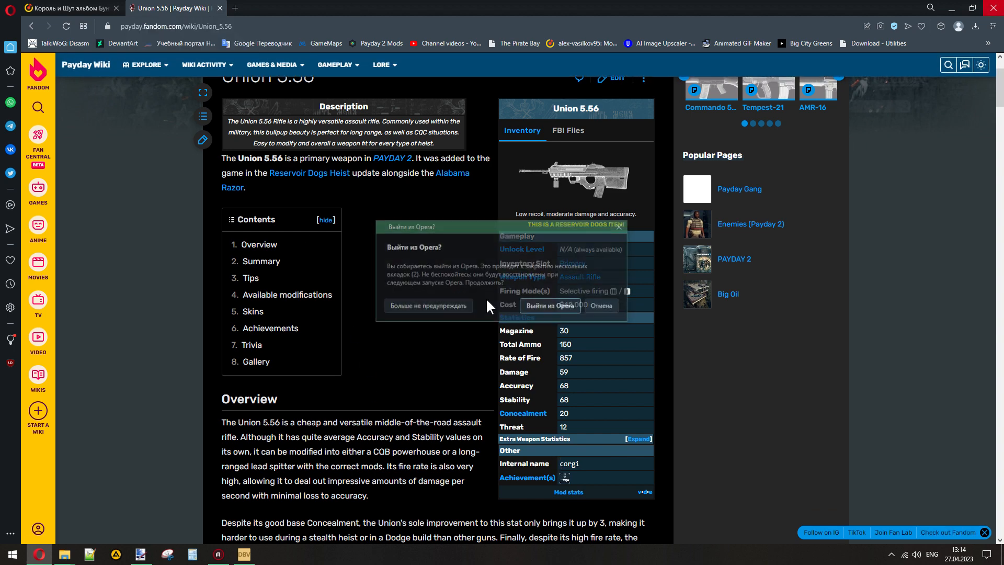
click(532, 306)
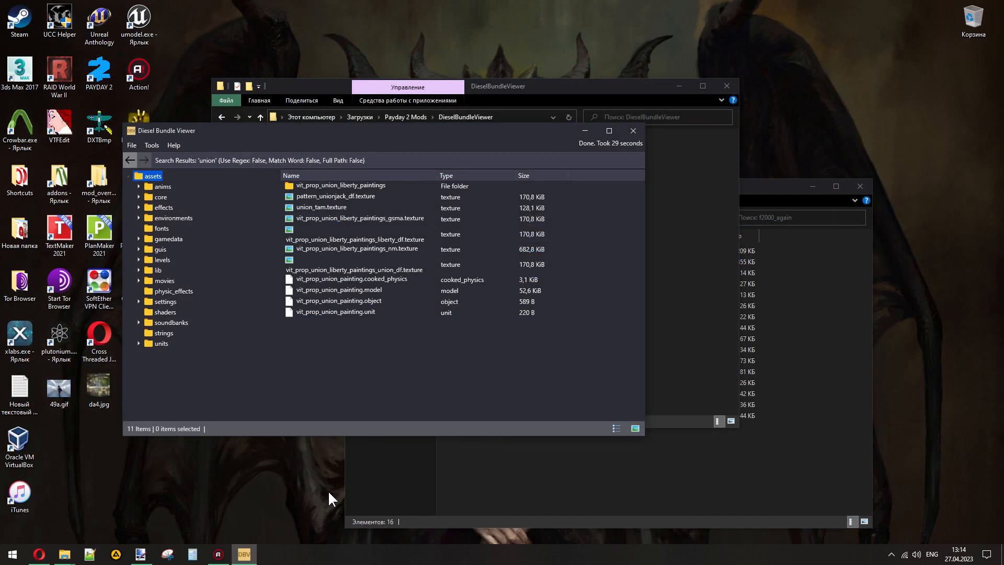
click(152, 146)
click(149, 157)
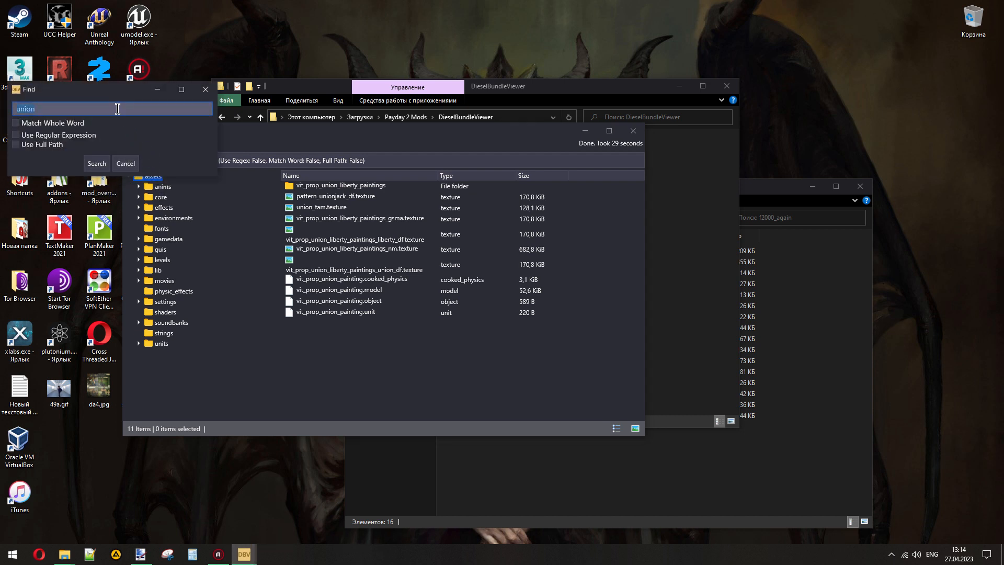
click(206, 87)
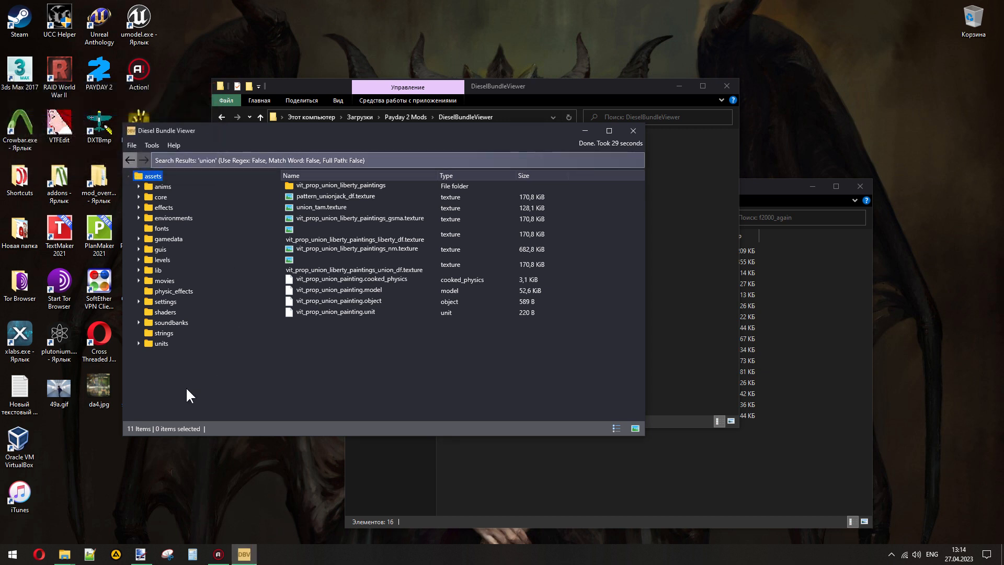
- Open the soundbanks folder in the asset tree and select weapon_corgi.bnk
click(139, 322)
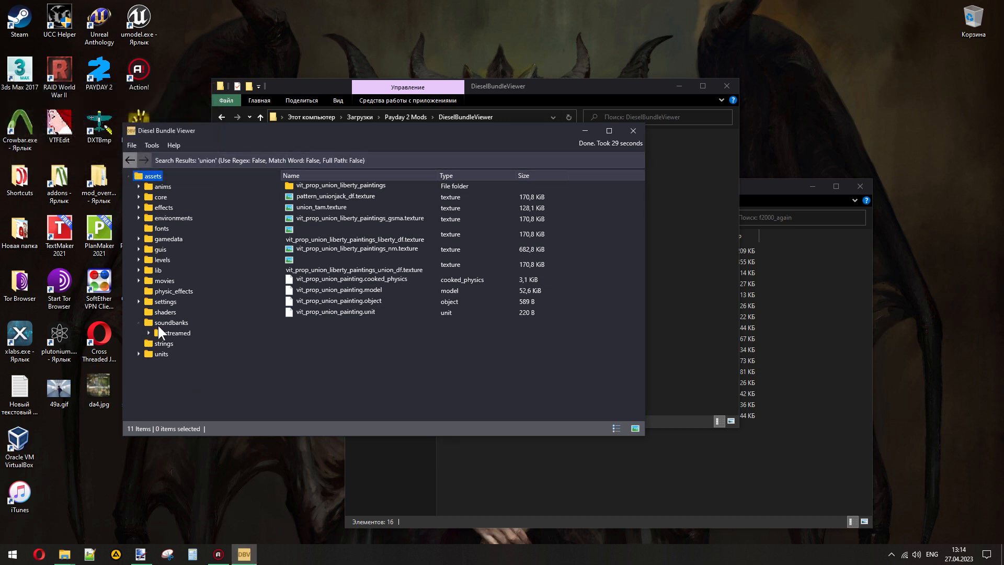
click(158, 325)
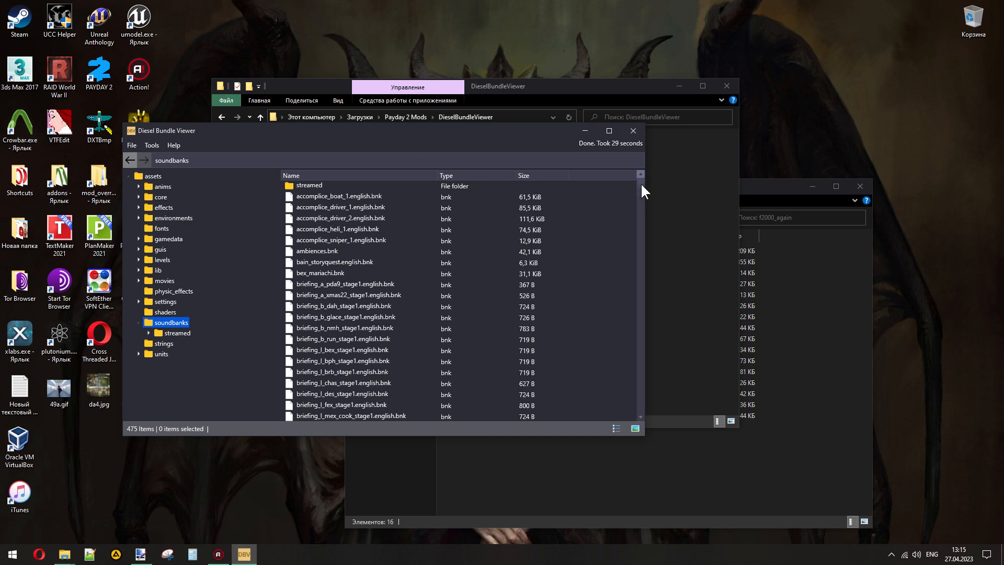
drag(641, 185, 620, 334)
click(322, 306)
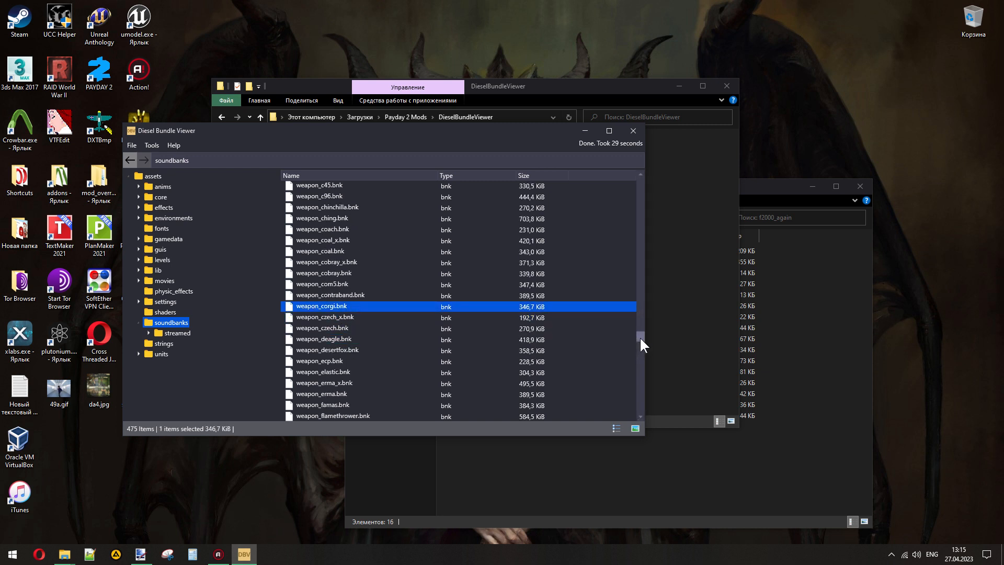
- Browse the other weapon sound banks in the soundbanks folder, including weapon_saint_victor.bnk, weapon_steyr_scout.bnk and weapon_svinet.bnk, and examine their naming
drag(641, 337, 641, 381)
scroll(359, 365, down, 1)
click(362, 365)
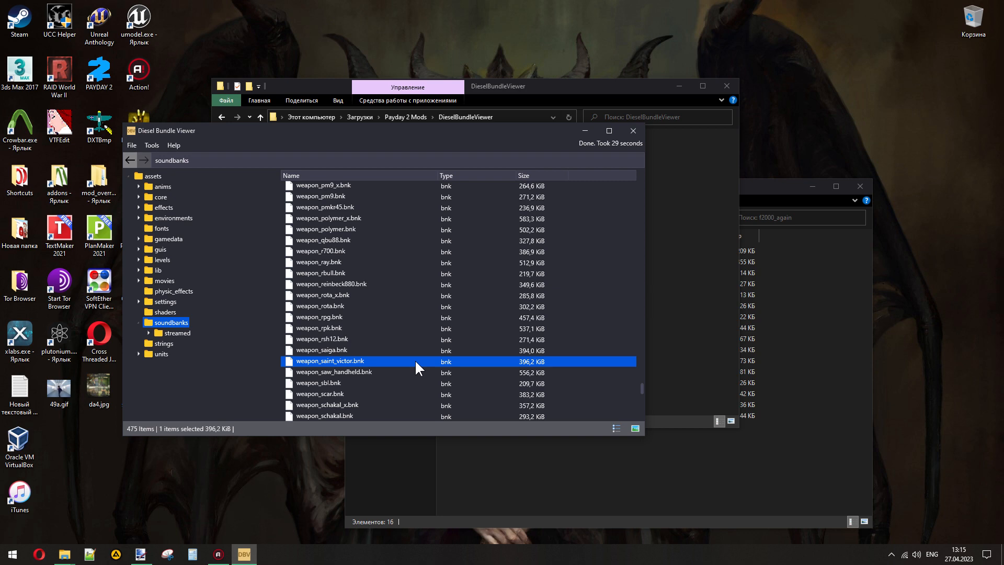
scroll(416, 361, down, 5)
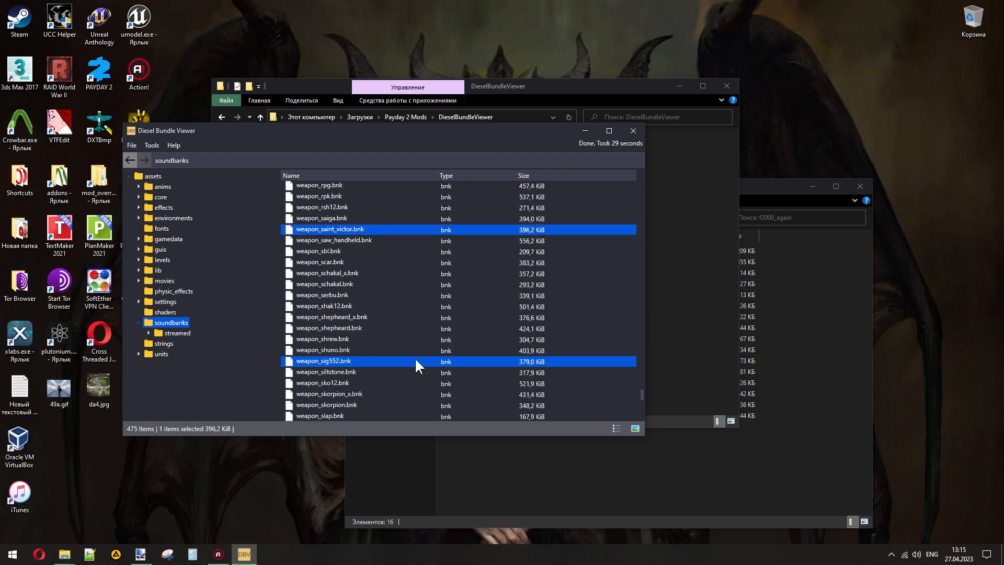
scroll(415, 357, down, 3)
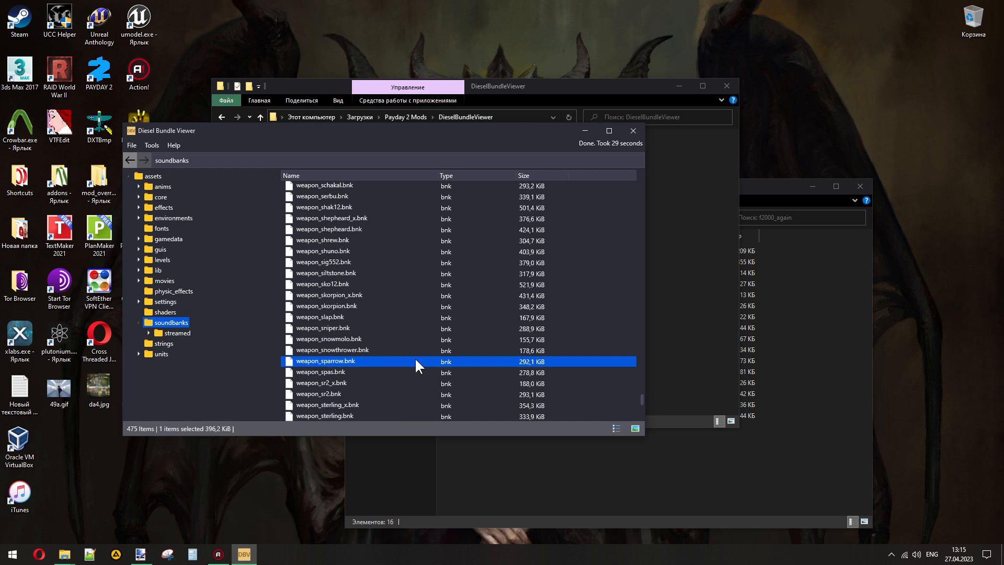
scroll(415, 356, down, 1)
click(340, 380)
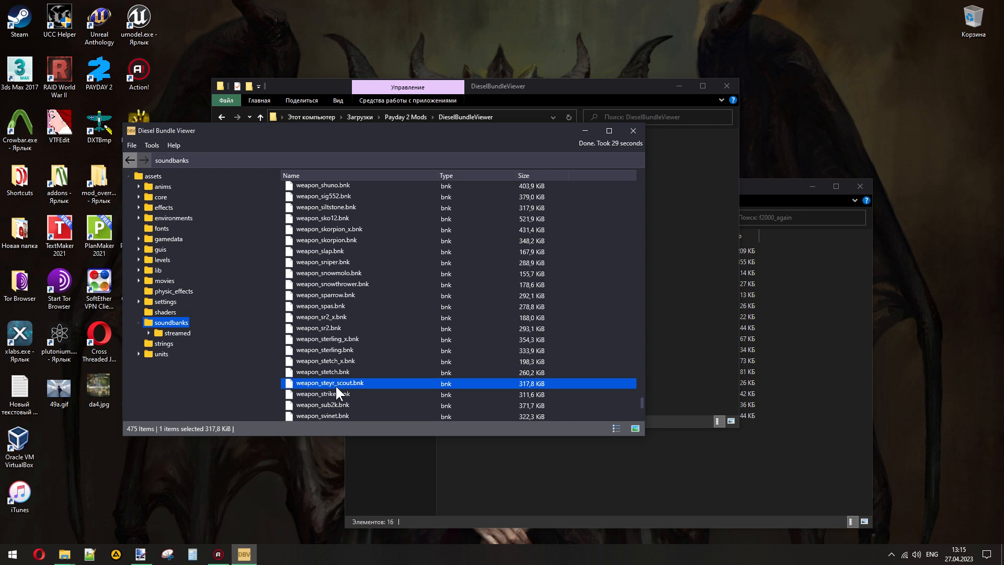
scroll(335, 384, down, 1)
click(329, 384)
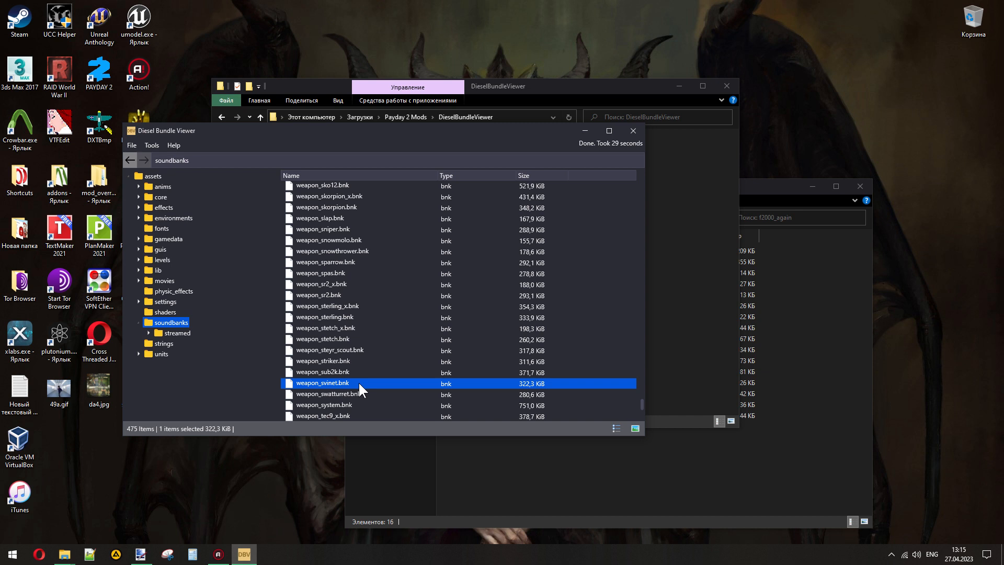
ctrl+click(374, 329)
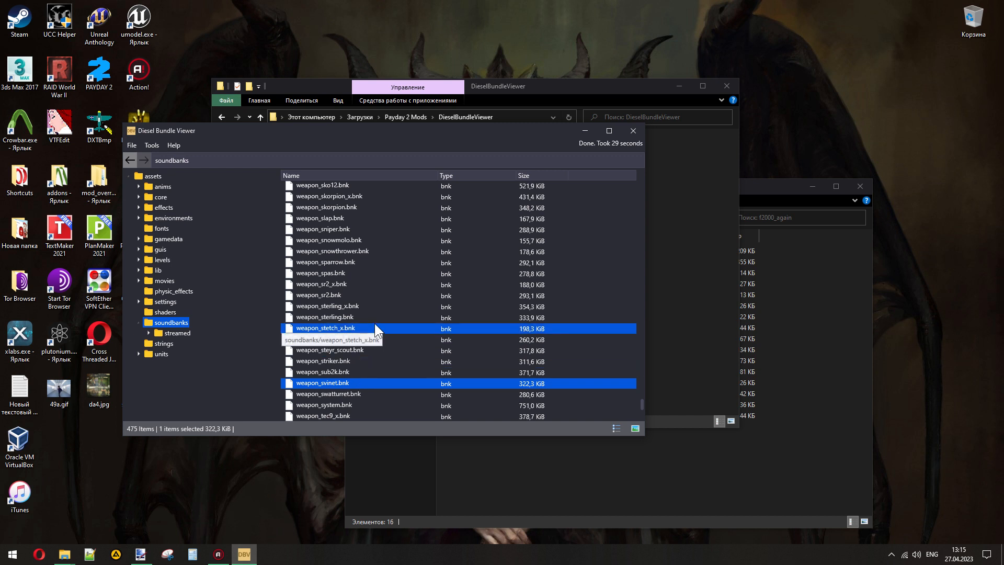
ctrl+click(375, 326)
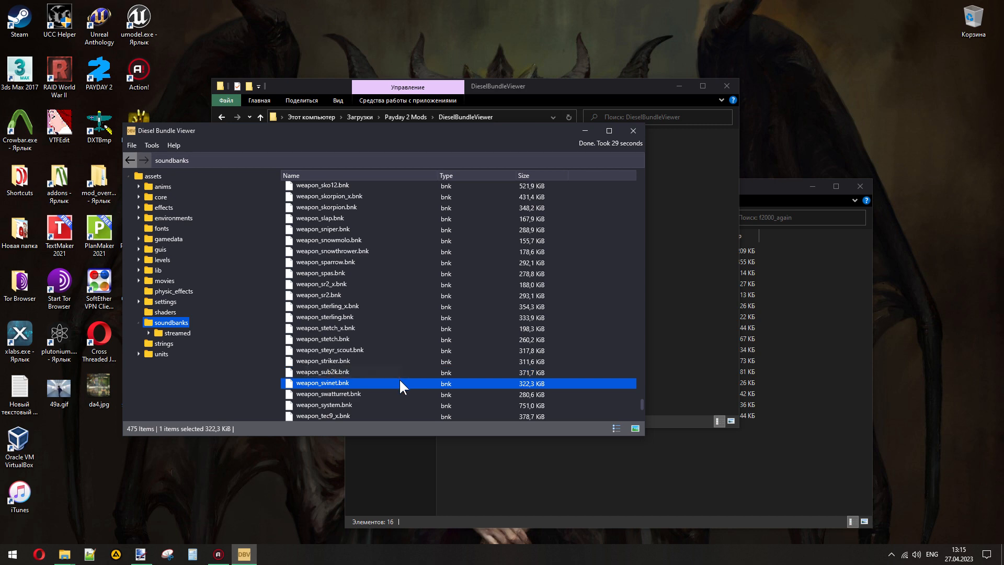
scroll(394, 334, up, 10)
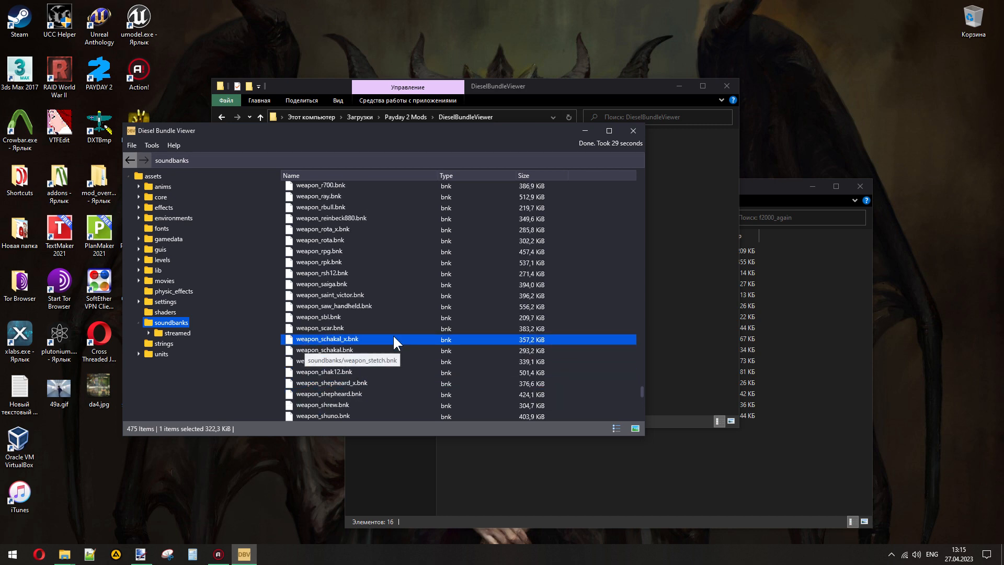
scroll(394, 340, up, 7)
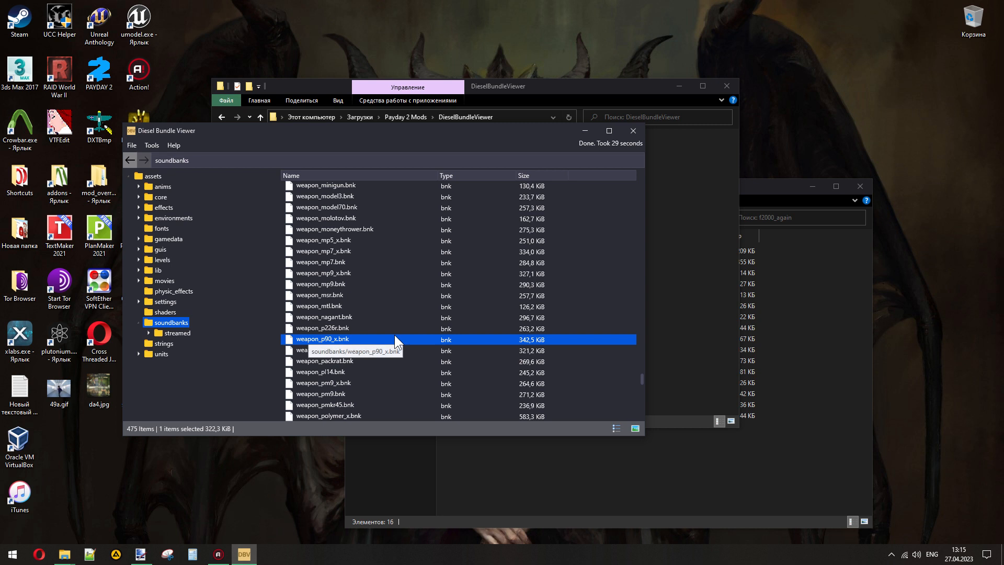
- Expand the units folder in the asset tree and search the assets for "par"
click(139, 353)
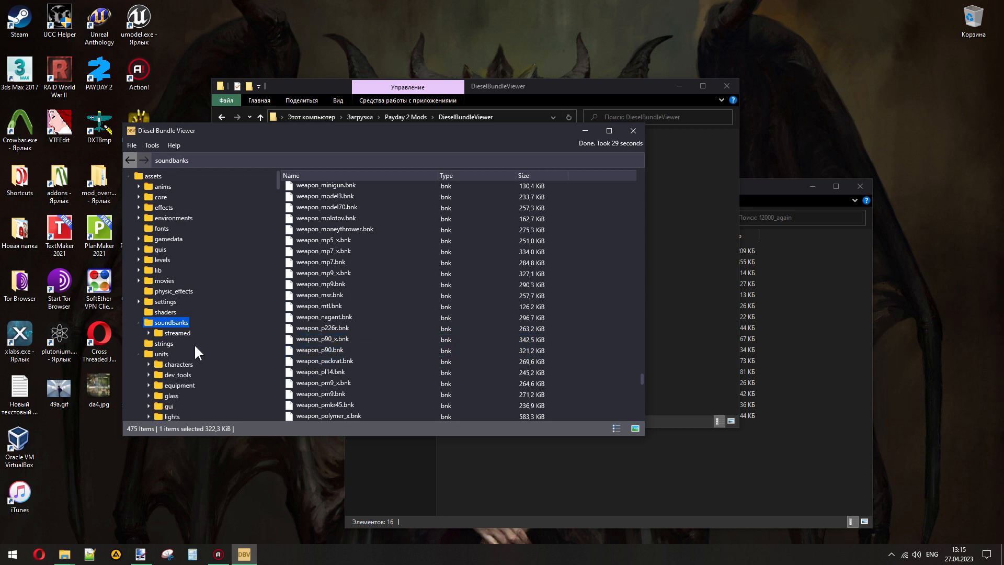
click(152, 145)
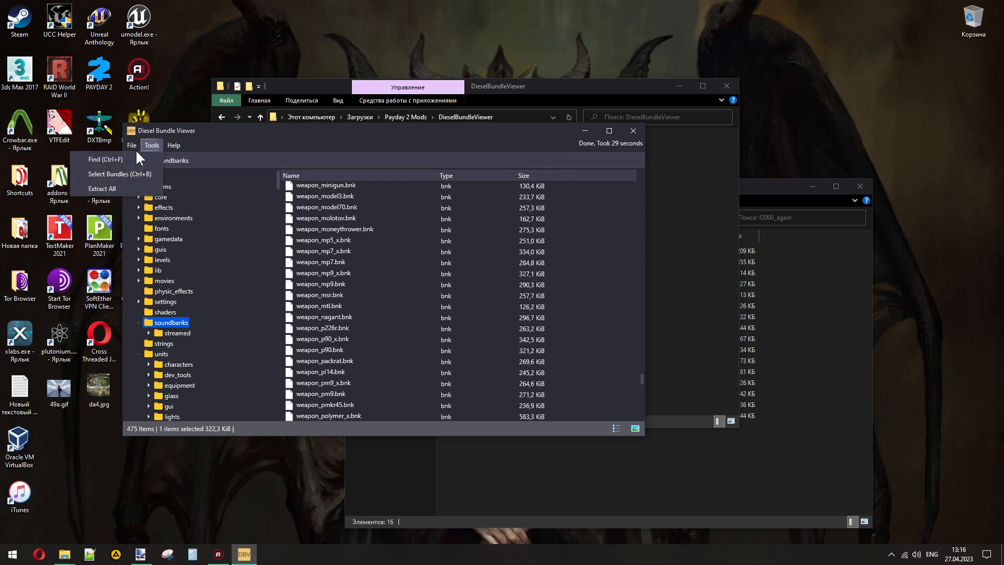
click(137, 157)
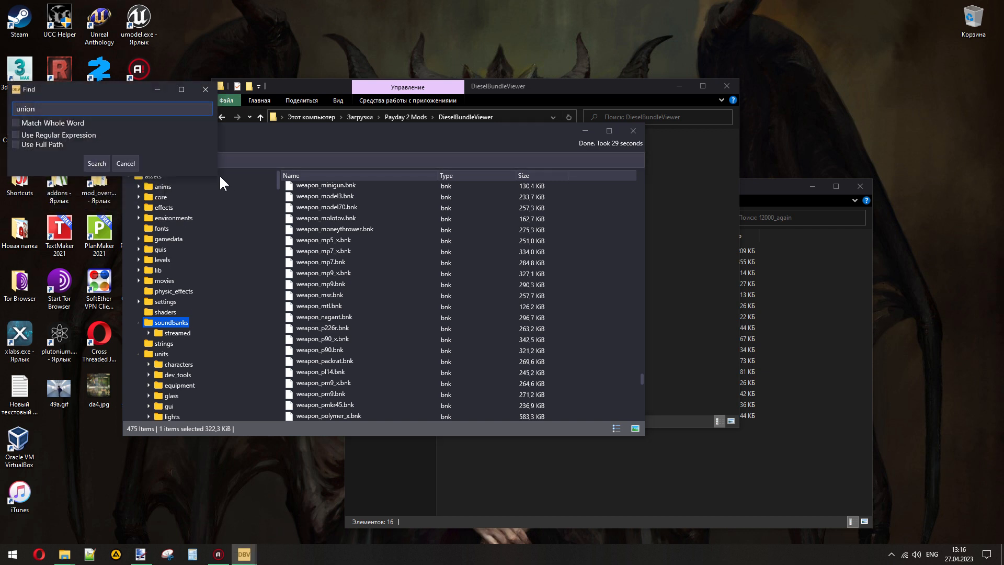
text(par)
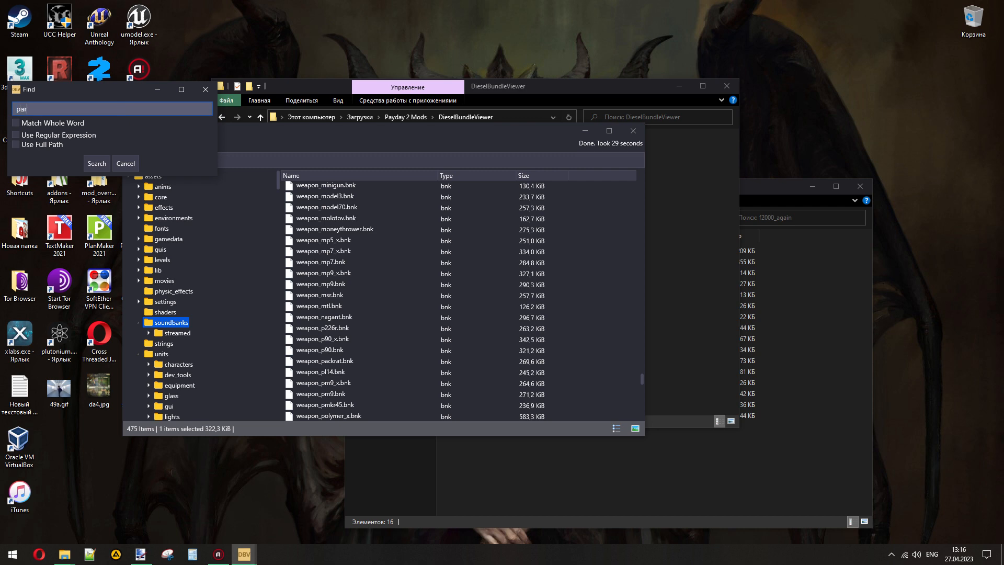
key(Return)
- Narrow the asset search to "lmg_par"
click(132, 145)
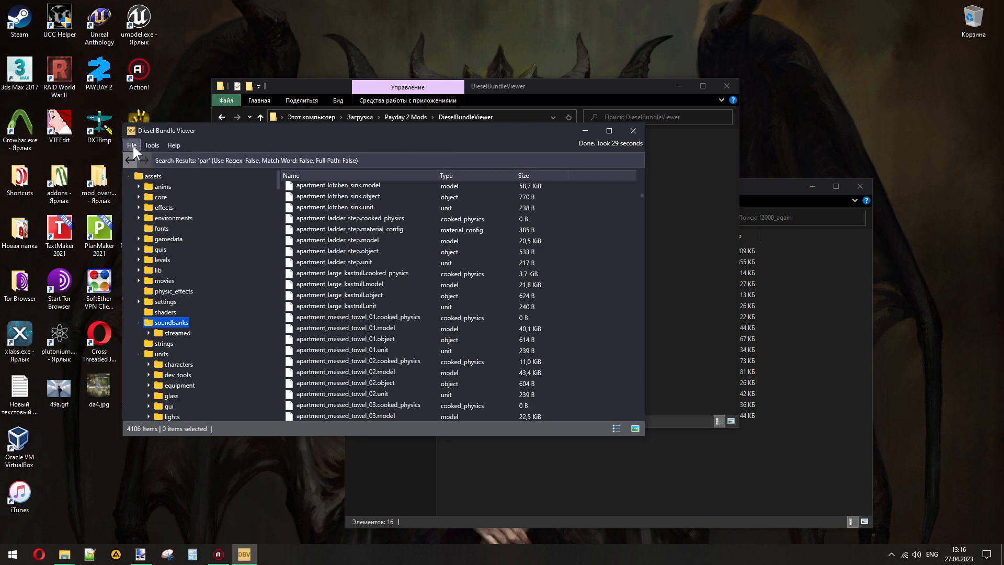
click(147, 157)
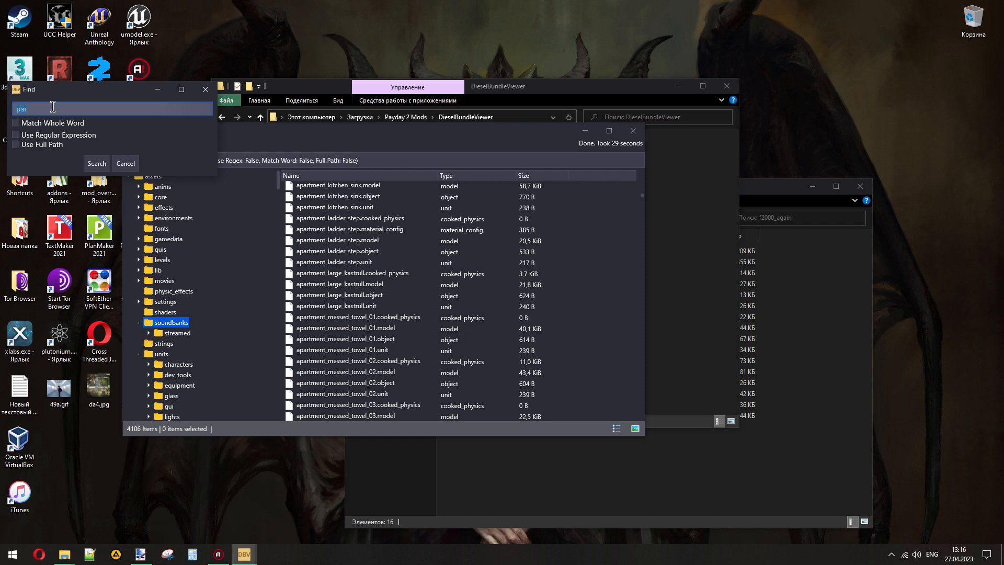
text(lm)
text(ar)
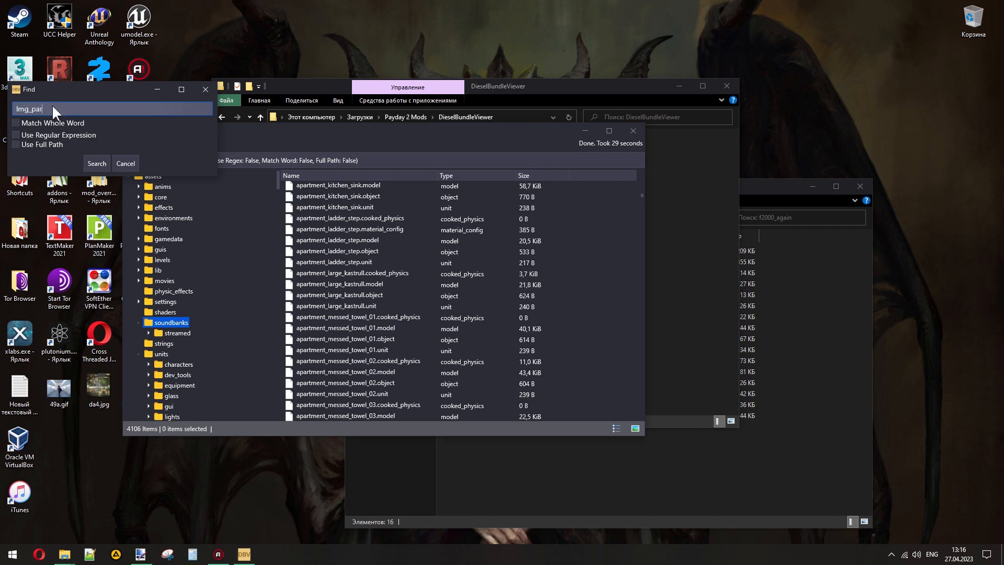
key(Return)
- Look through the search results and open the wpn_fps_lmg_par folder
click(352, 268)
scroll(352, 271, up, 3)
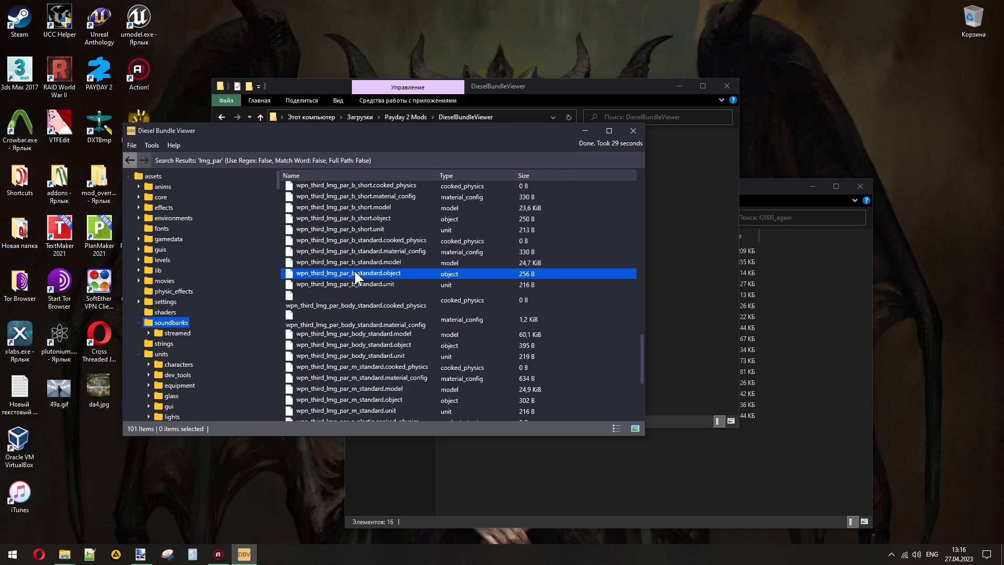
scroll(374, 281, up, 4)
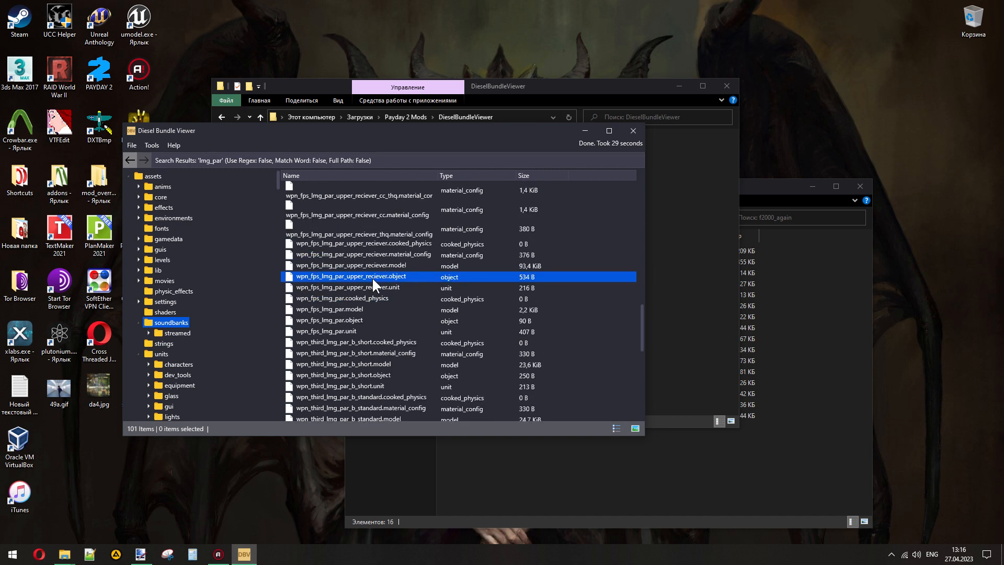
scroll(386, 308, up, 15)
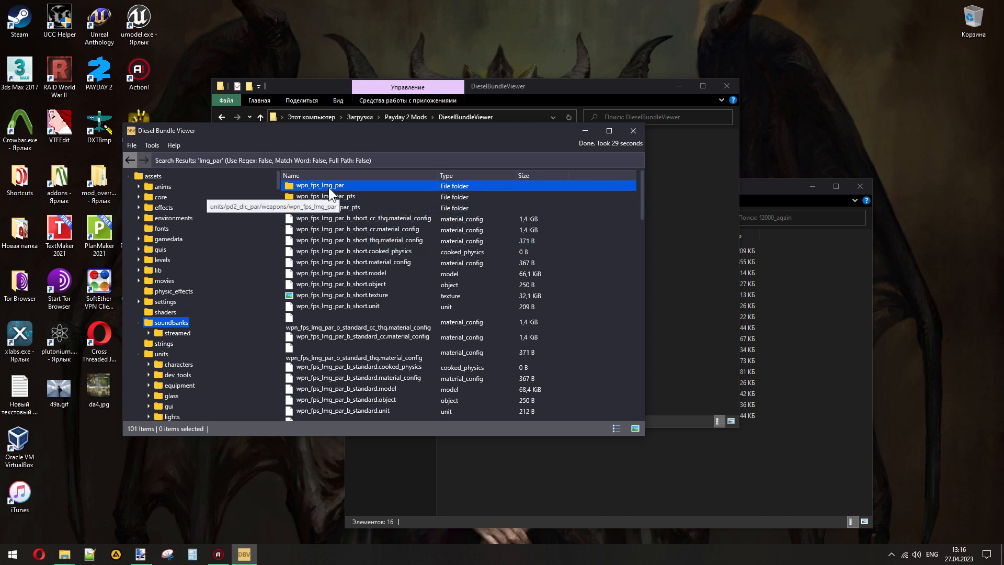
click(821, 309)
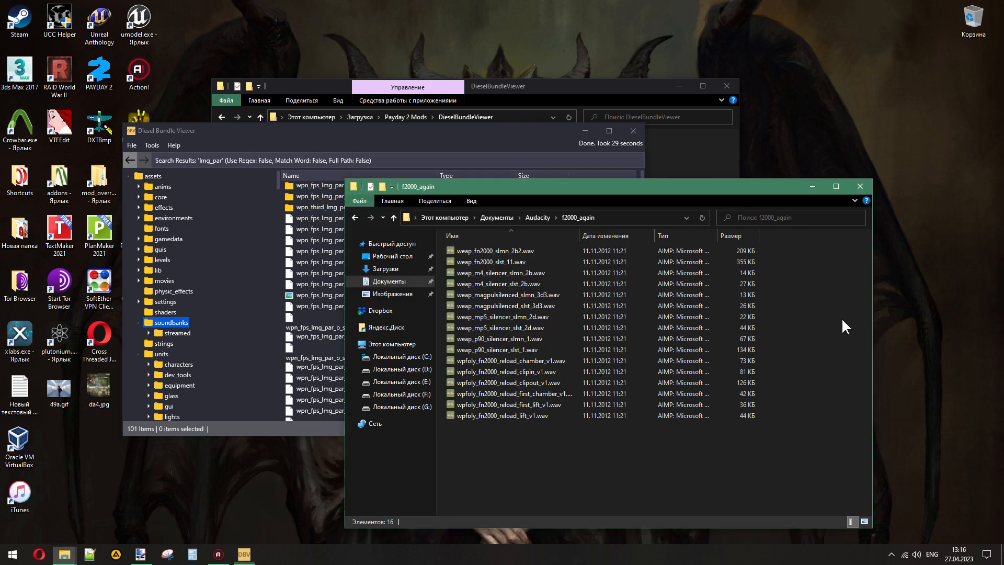
click(307, 189)
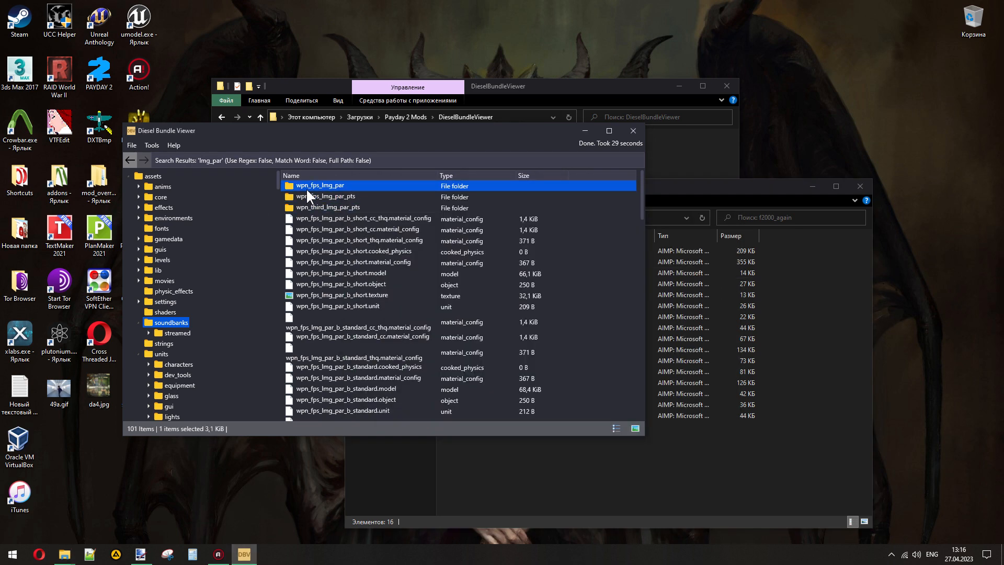
double_click(306, 187)
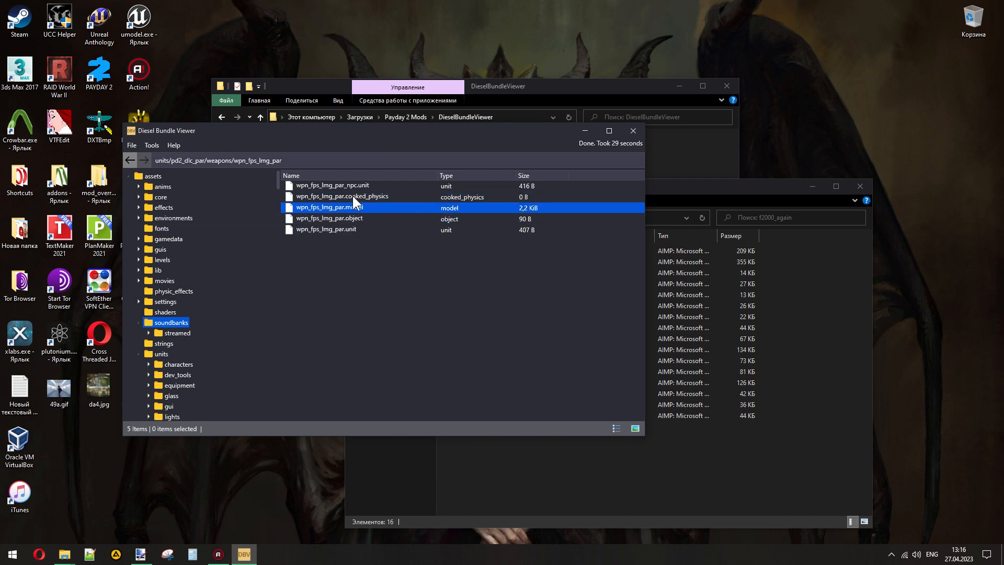
- Save wpn_fps_lmg_par.unit into the extract_again folder of the PAYDAY 2 assets
click(338, 228)
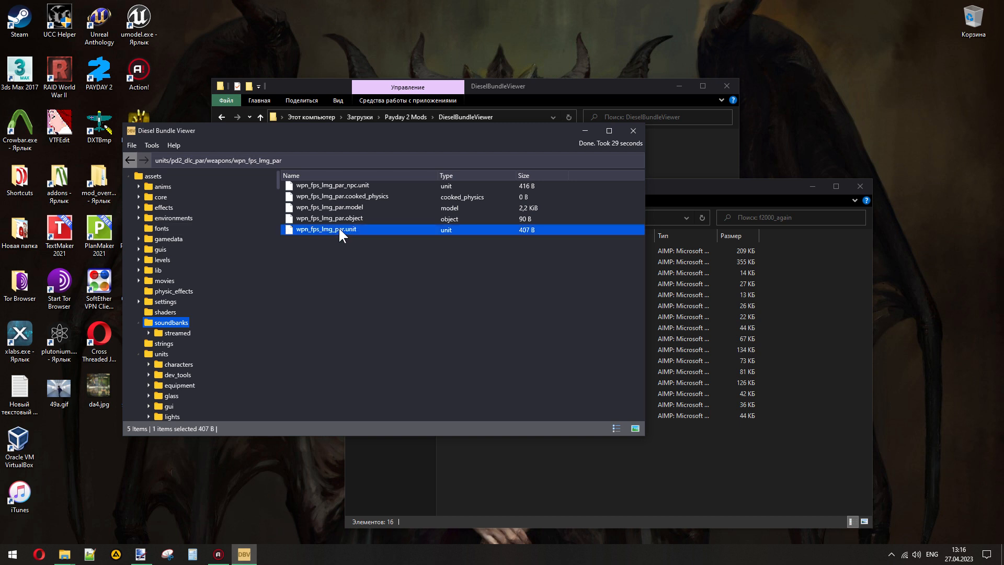
right_click(338, 229)
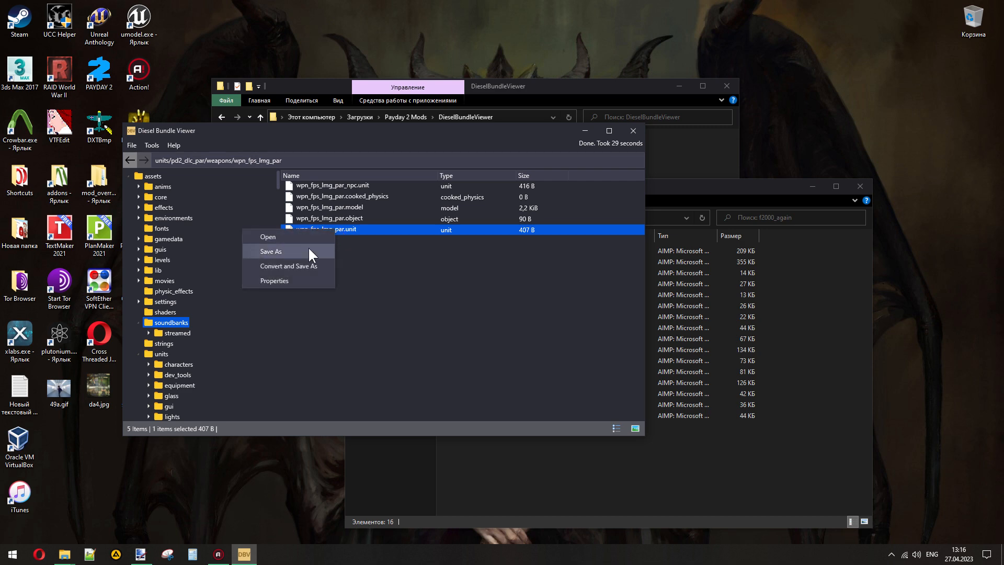
click(309, 249)
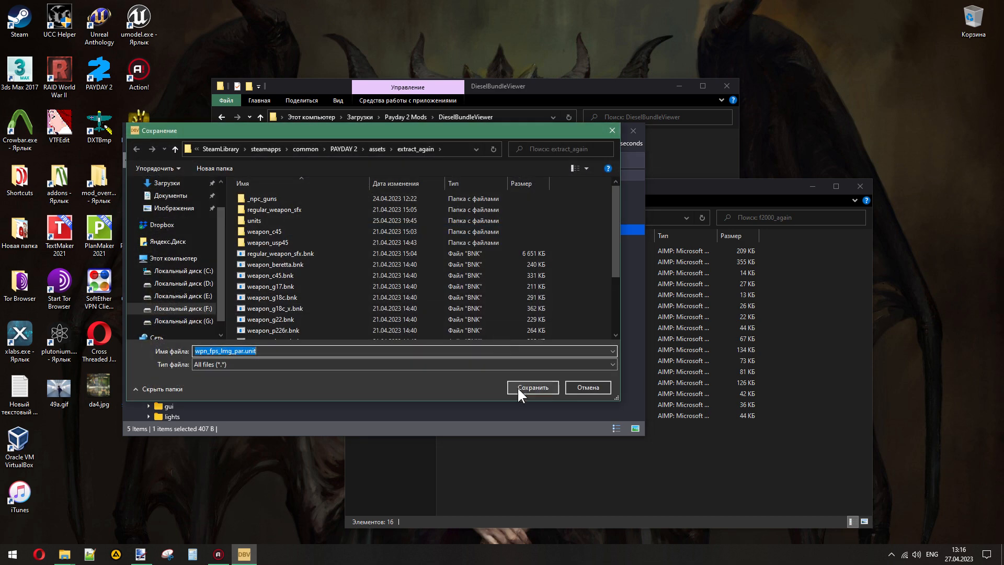
click(517, 387)
click(796, 416)
click(717, 171)
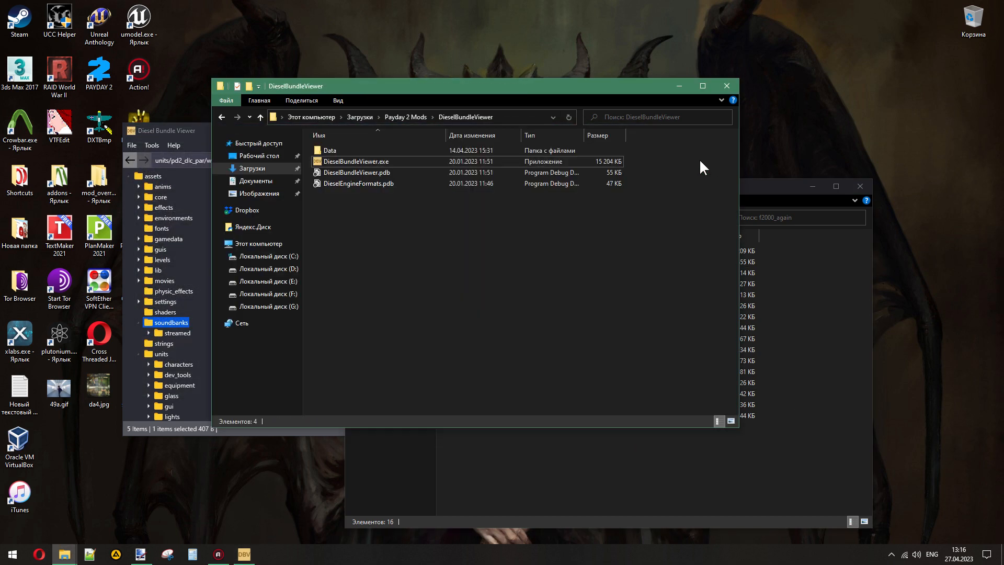
click(266, 294)
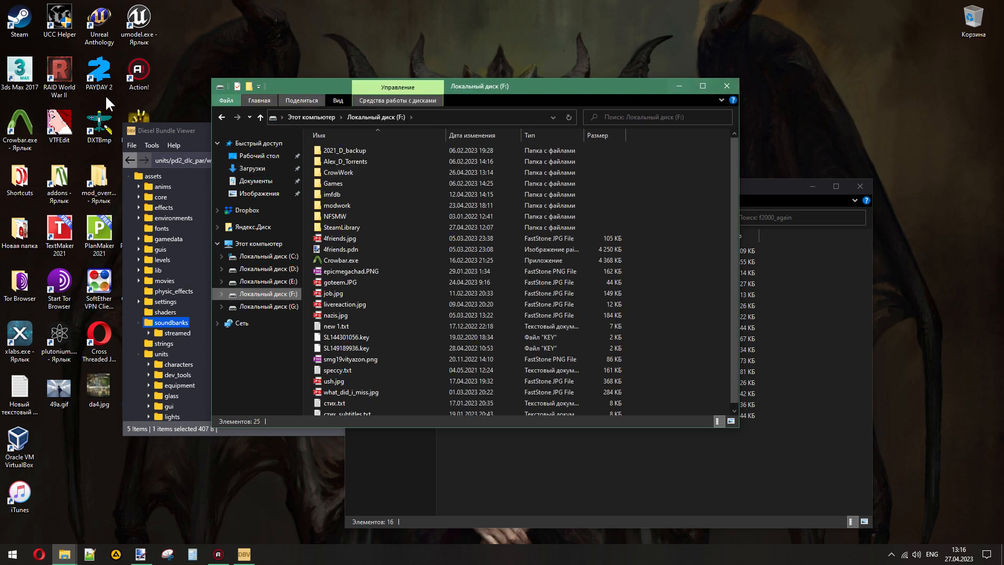
click(220, 117)
click(679, 85)
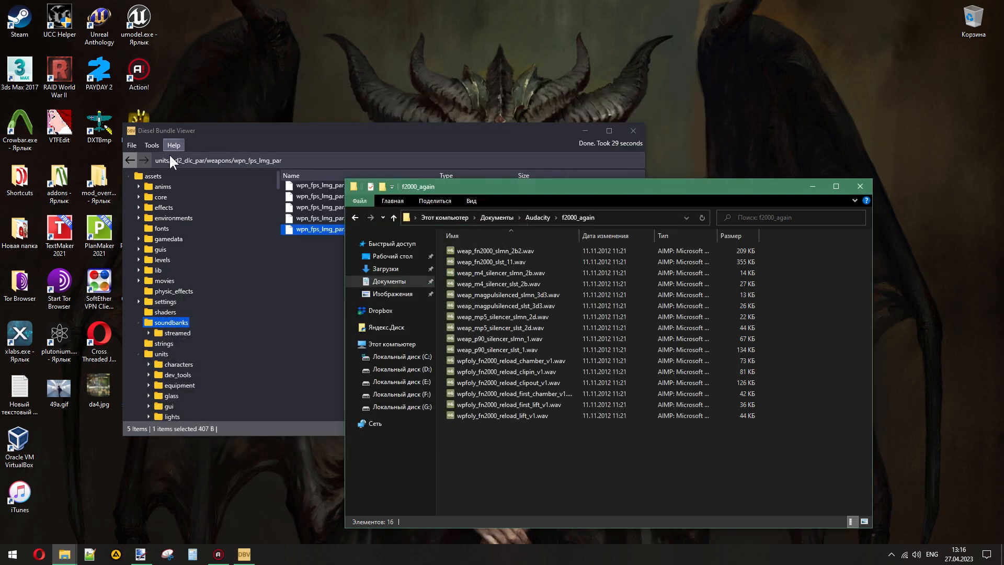
- Open the mod_overrides folder from the desktop, then go through the PAYDAY 2 assets folder to extract_again
click(218, 133)
double_click(107, 177)
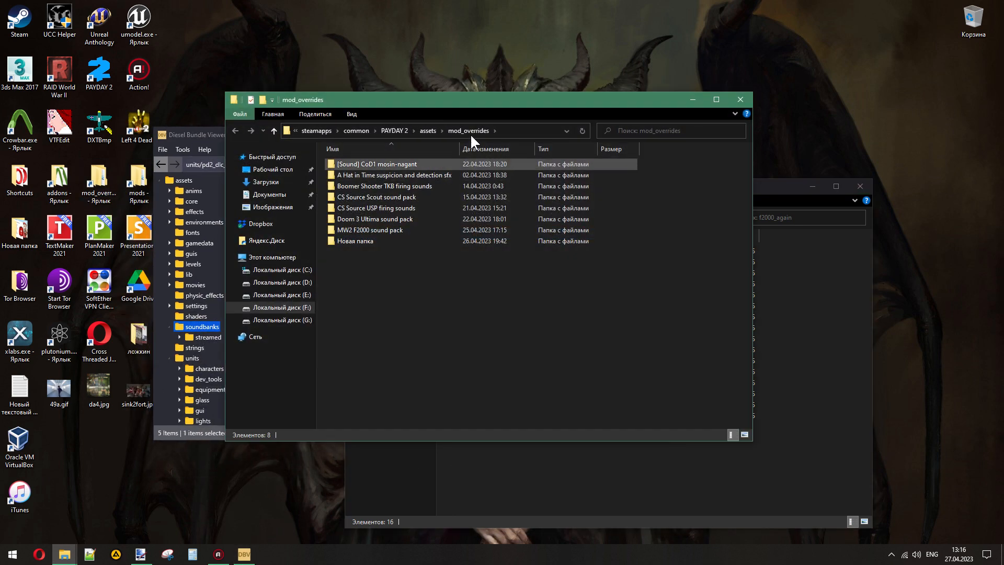
click(424, 129)
click(340, 150)
double_click(340, 149)
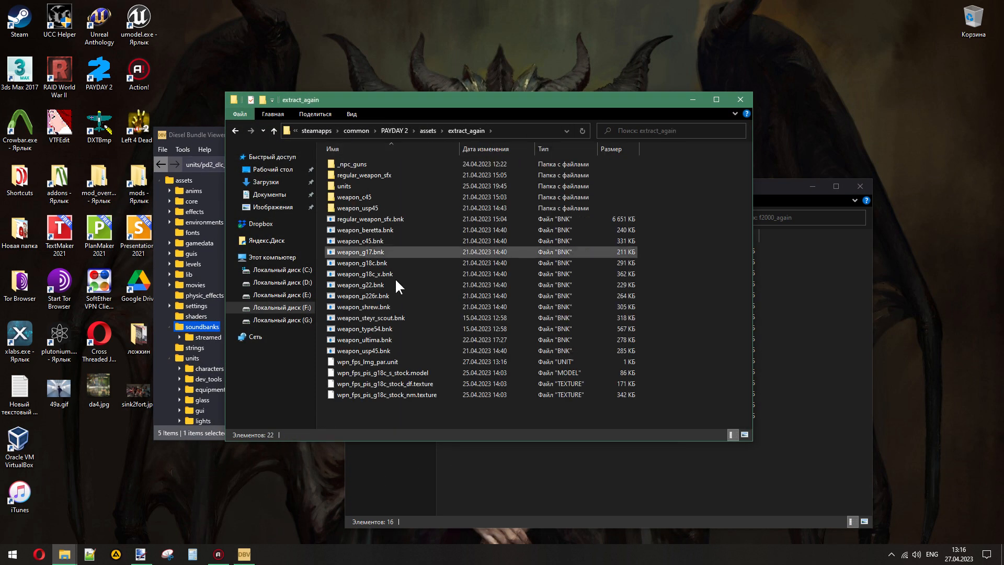
- Open wpn_fps_lmg_par.unit in Notepad++ and examine which sound bank its dependencies section references
right_click(368, 363)
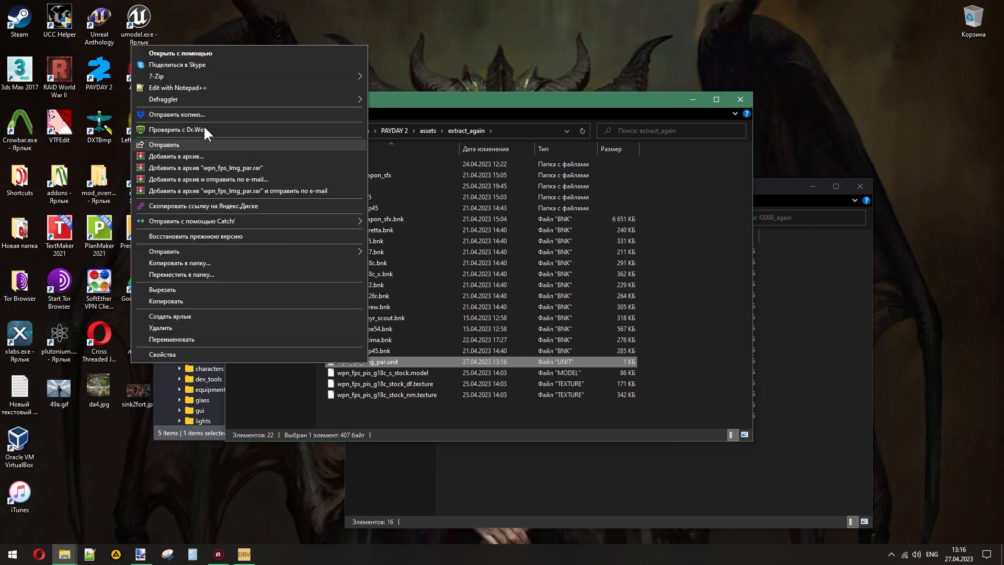
click(187, 88)
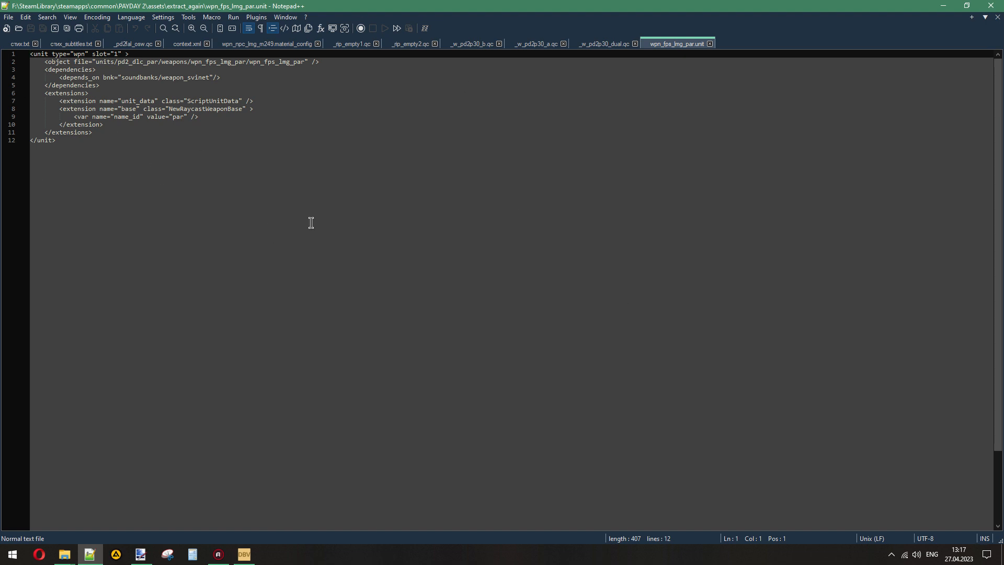
double_click(65, 69)
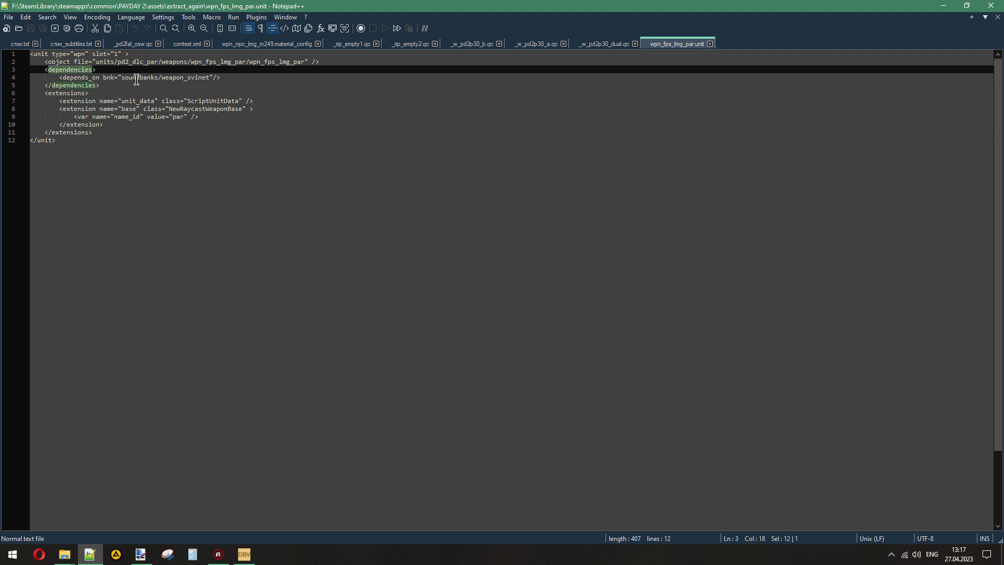
double_click(181, 77)
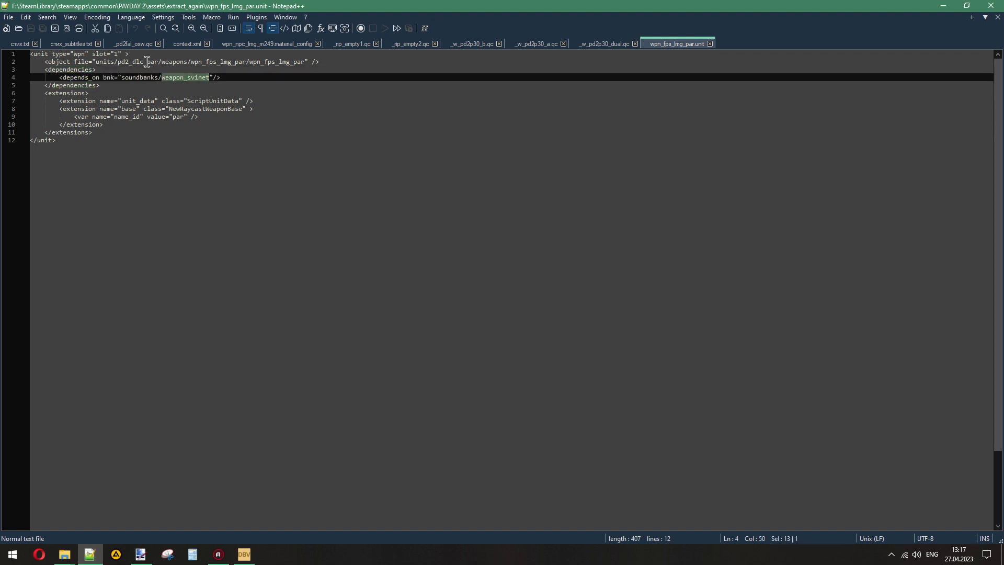
- Compare the internal name in the object path with the sound bank name, then close the unit file and leave Notepad++
drag(147, 62, 158, 62)
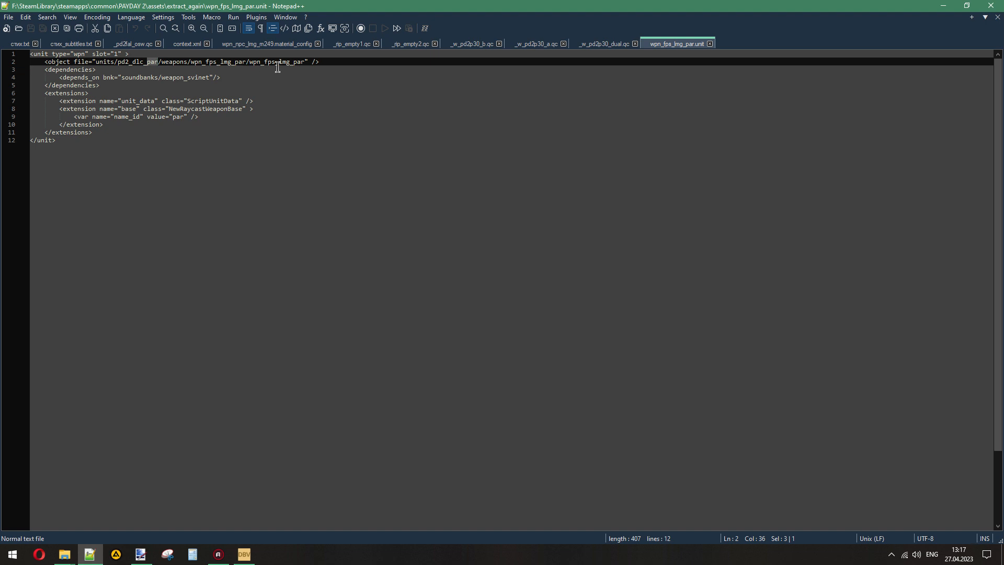
drag(279, 61, 305, 62)
drag(186, 77, 208, 78)
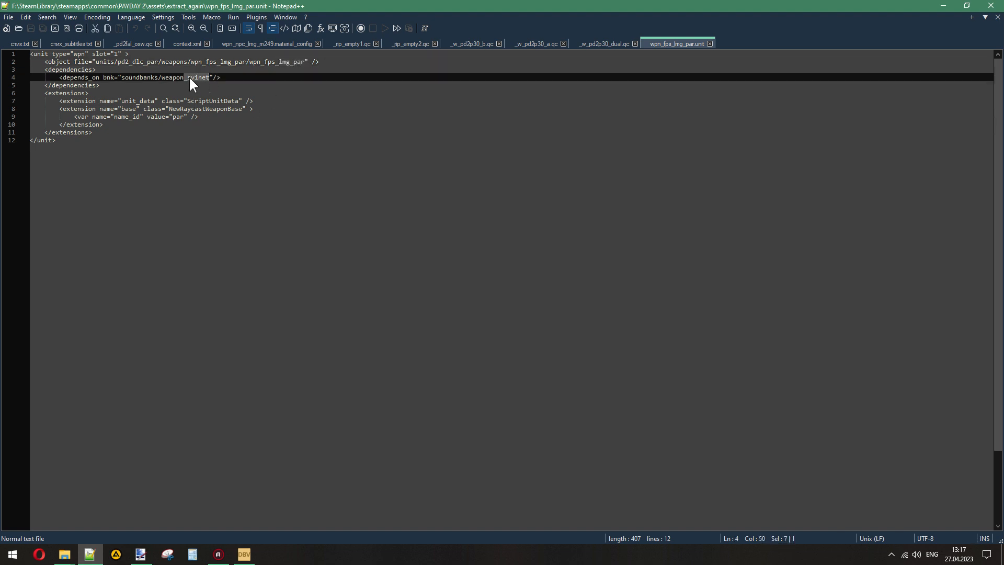
click(194, 77)
double_click(188, 77)
click(710, 44)
click(991, 5)
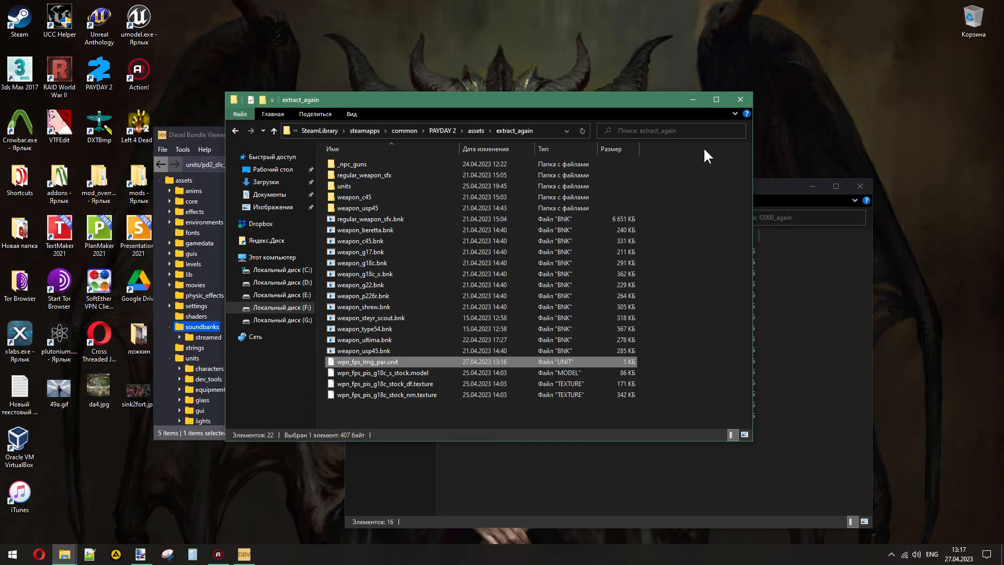
- In Diesel Bundle Viewer, save weapon_corgi.bnk from the soundbanks folder into extract_again, then close the viewer
click(191, 137)
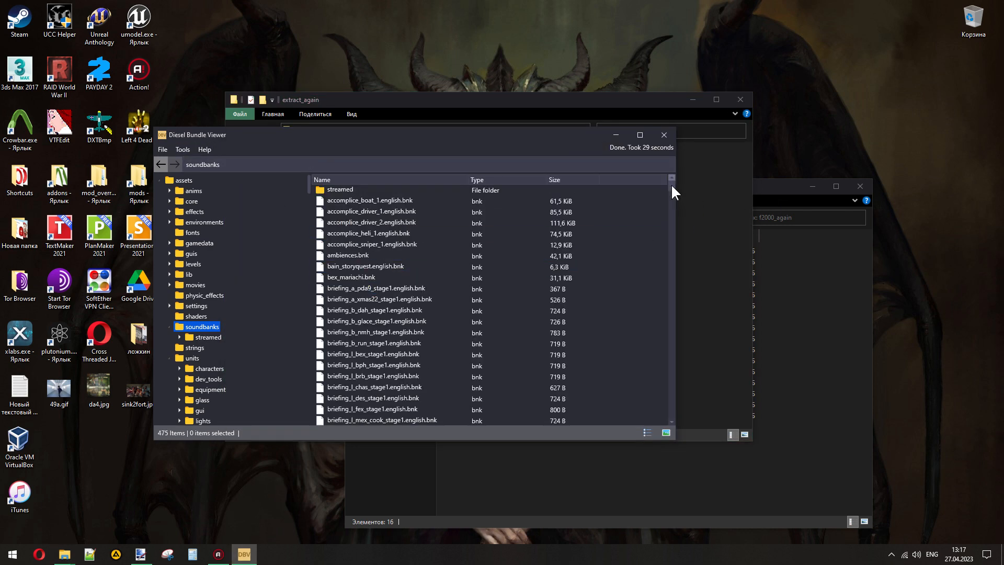
drag(668, 199, 658, 341)
click(358, 290)
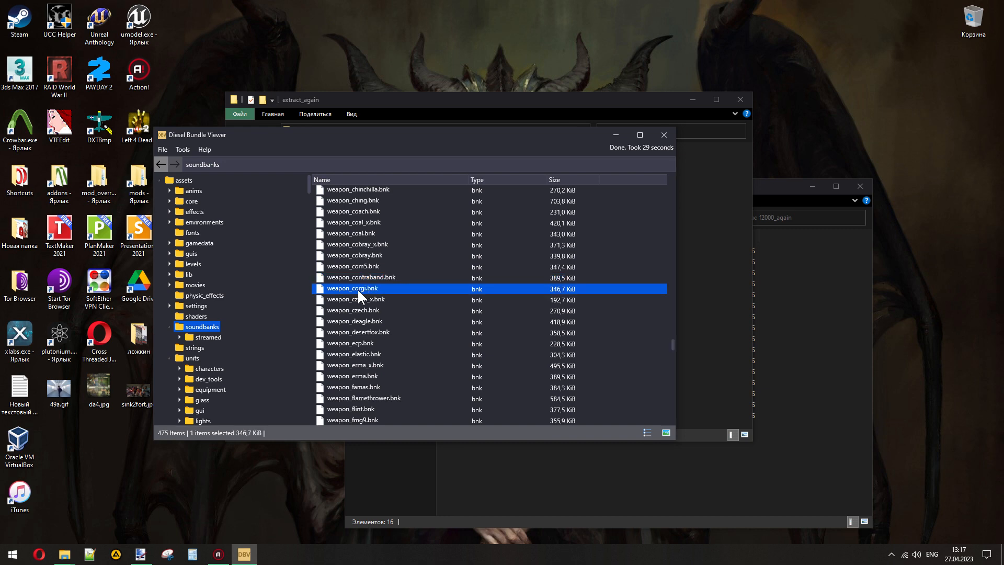
right_click(353, 288)
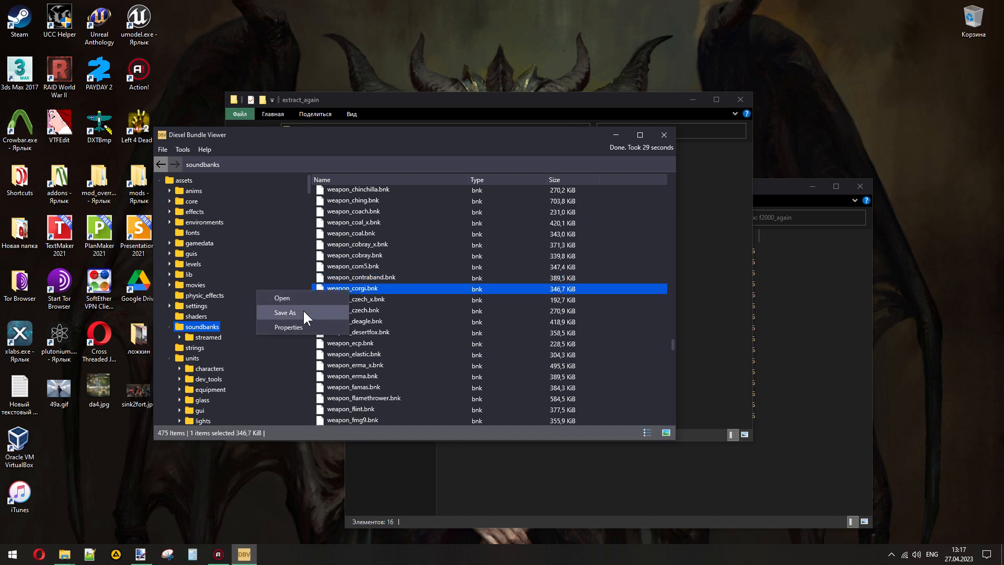
click(303, 312)
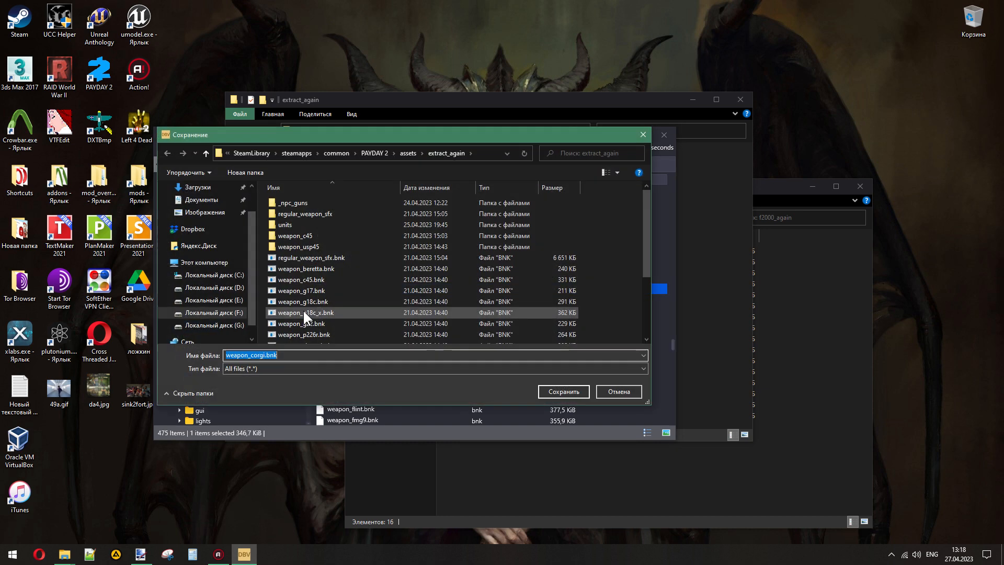
scroll(407, 297, down, 5)
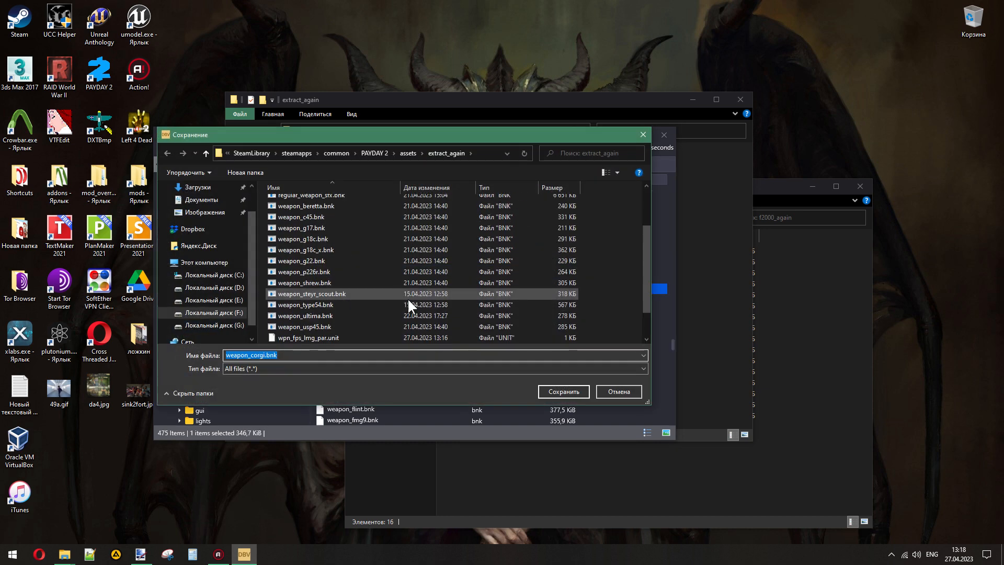
click(565, 390)
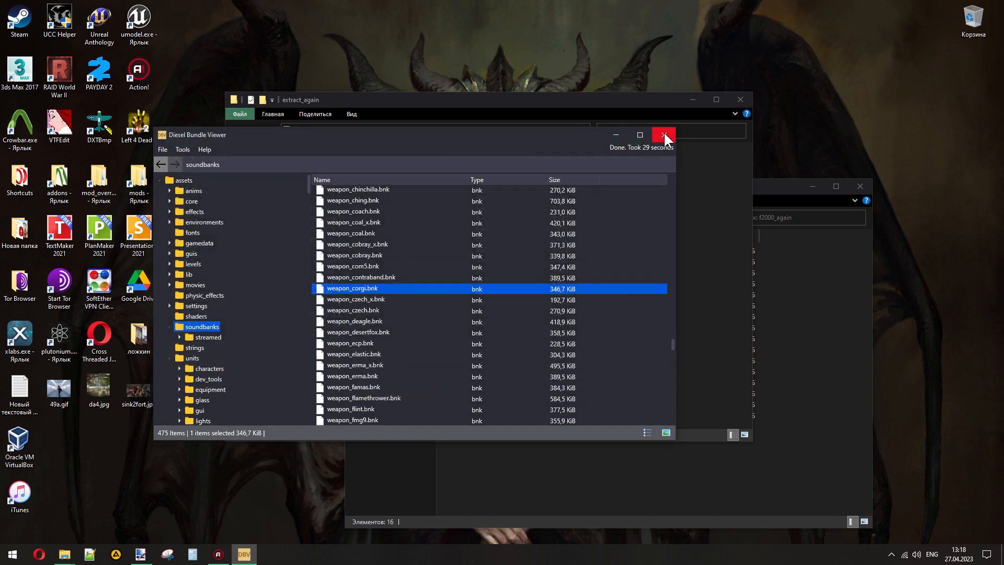
click(664, 133)
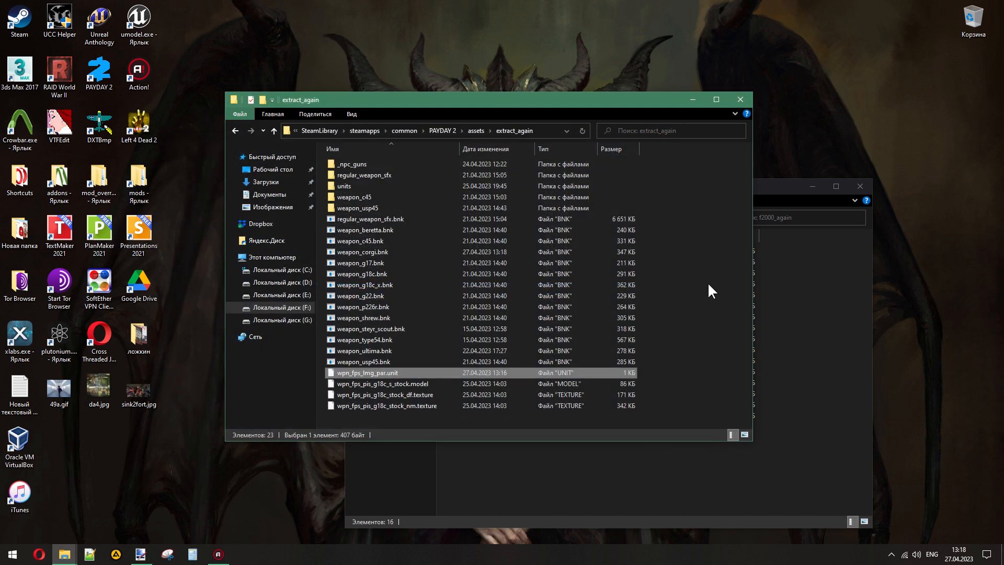
- Move weapon_corgi.bnk from extract_again into the f2000_again folder, then close the extract_again window
click(669, 477)
click(683, 154)
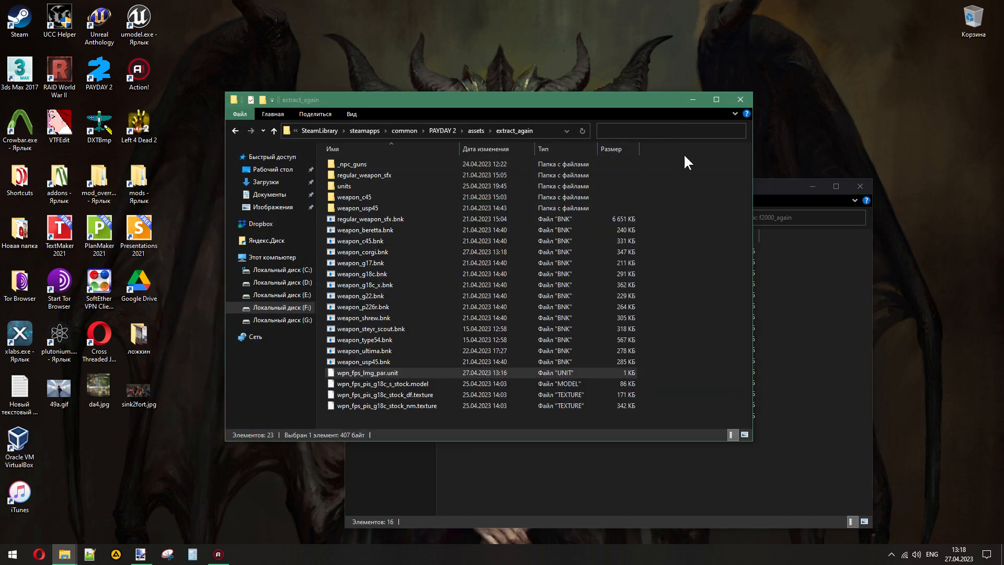
click(373, 252)
drag(373, 252, 834, 327)
click(819, 329)
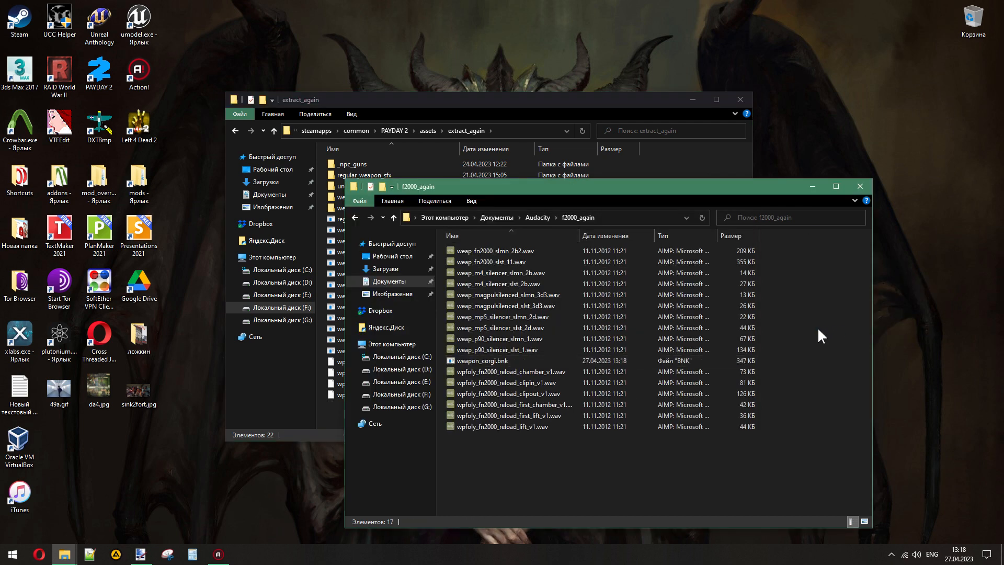
click(699, 163)
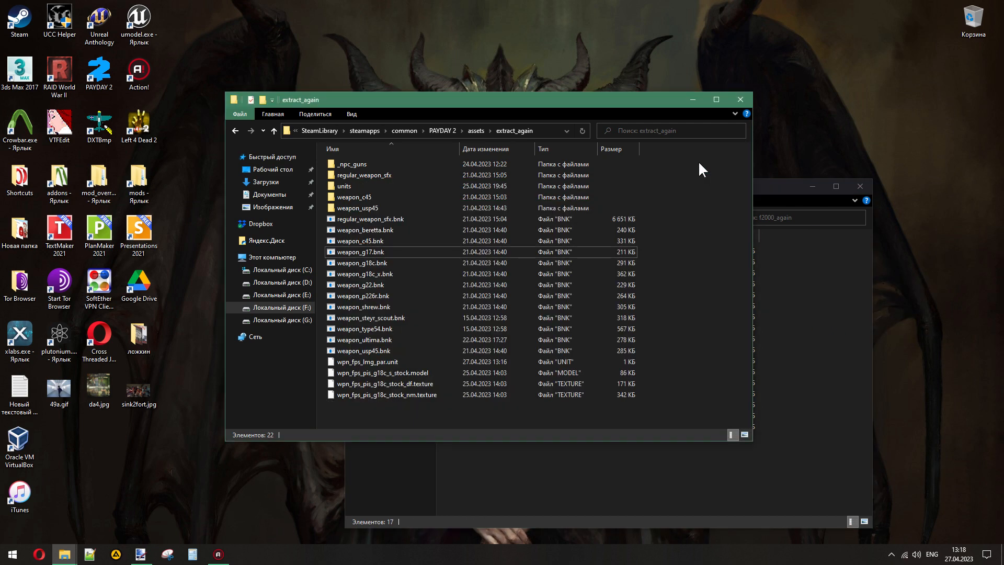
click(737, 99)
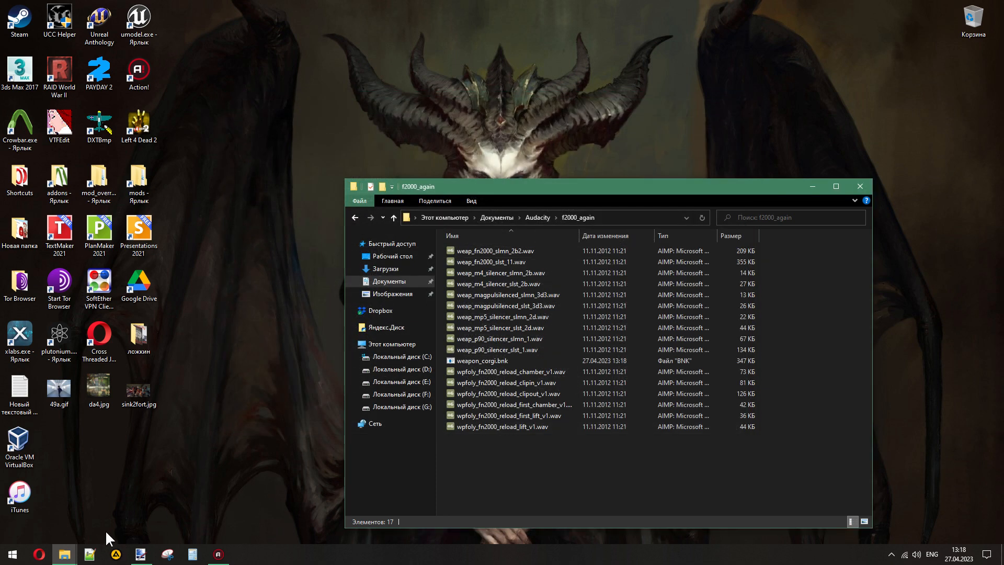
- Go to PD2SoundbankEditorV1.2.0 inside Payday 2 Mods and launch PD2SoundBankEditor.exe
mouse_move(64, 553)
click(127, 504)
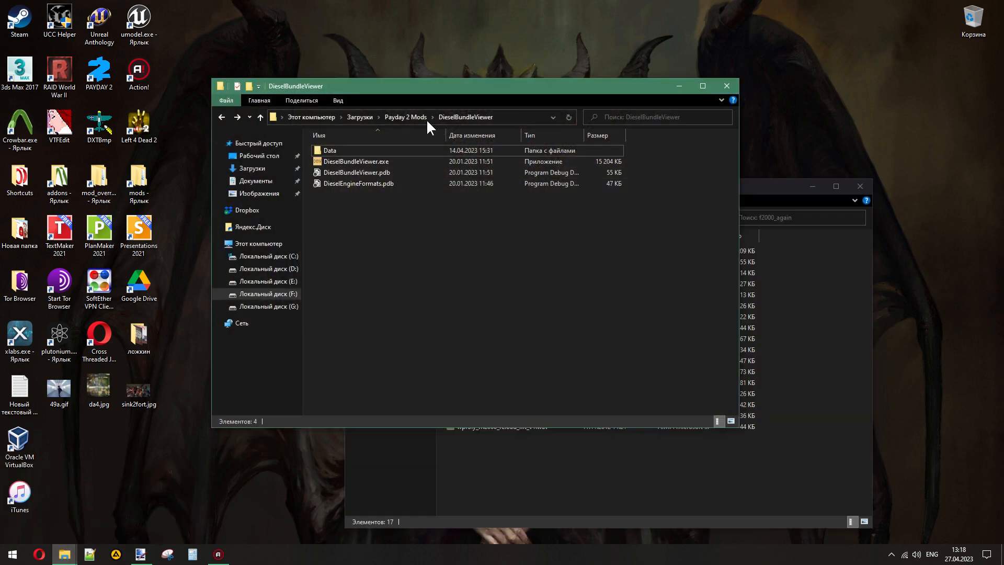
click(425, 118)
double_click(365, 189)
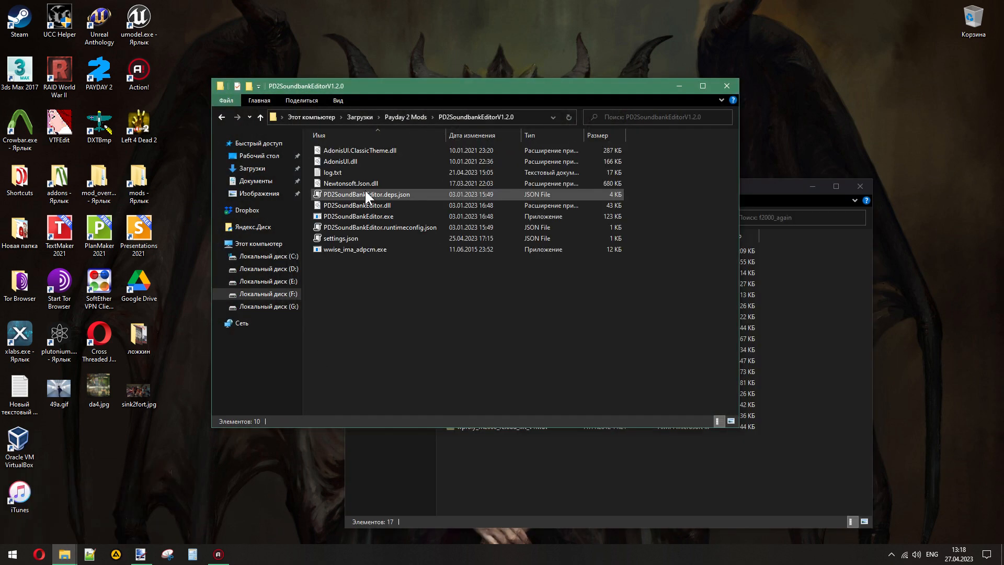
double_click(348, 216)
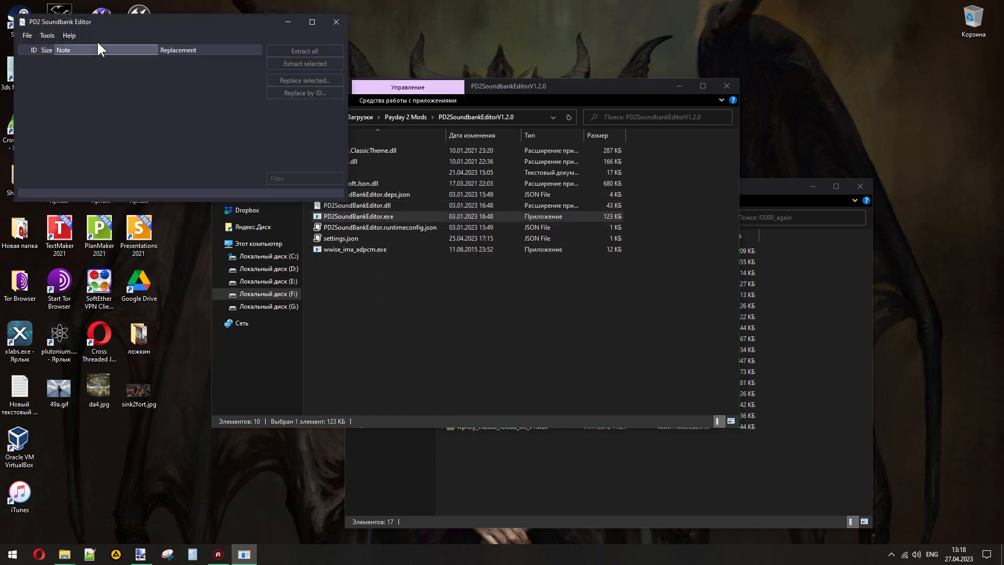
- Load weapon_corgi.bnk from Audacity's f2000_again folder into PD2 Soundbank Editor
click(23, 33)
click(25, 53)
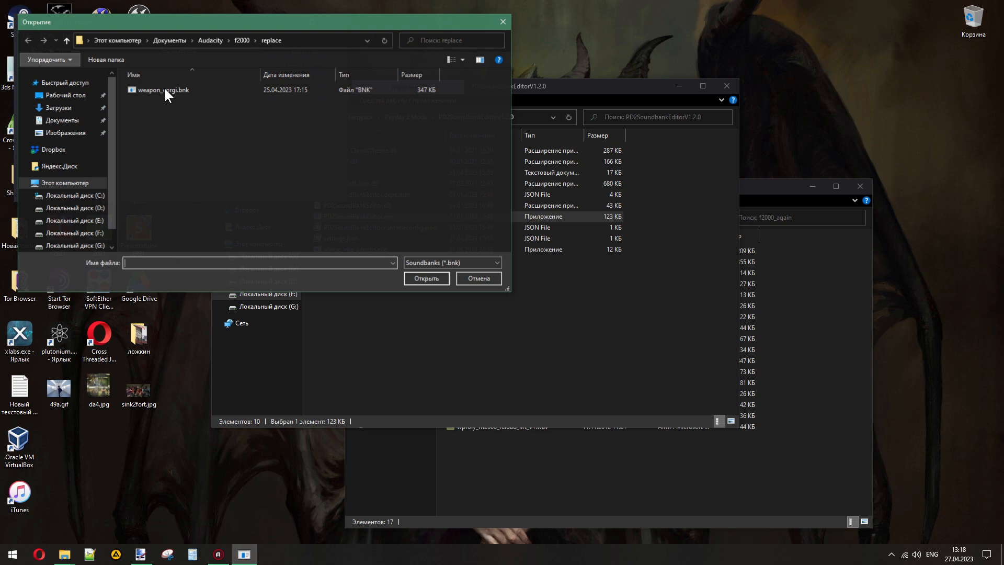
click(238, 40)
click(211, 42)
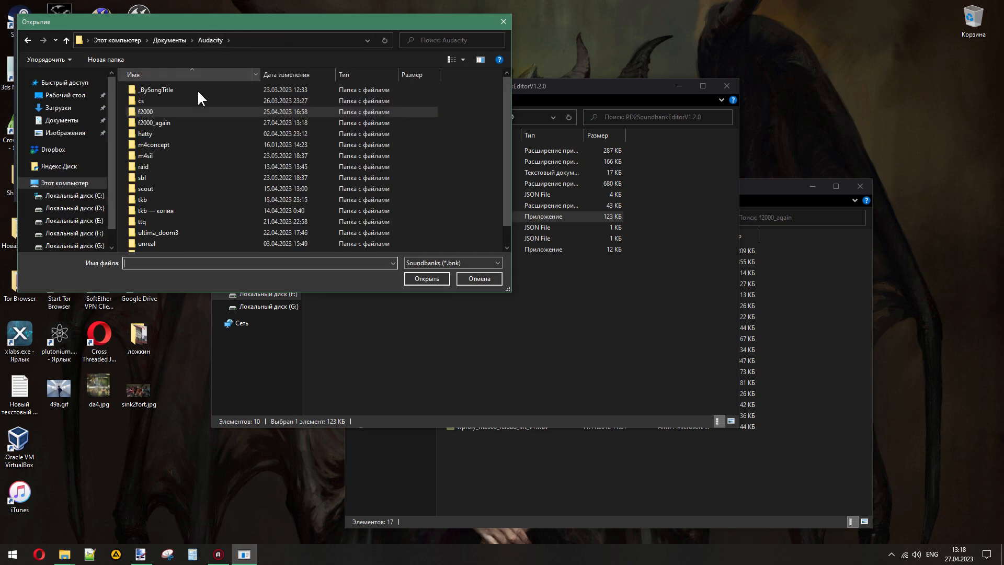
double_click(159, 122)
click(156, 90)
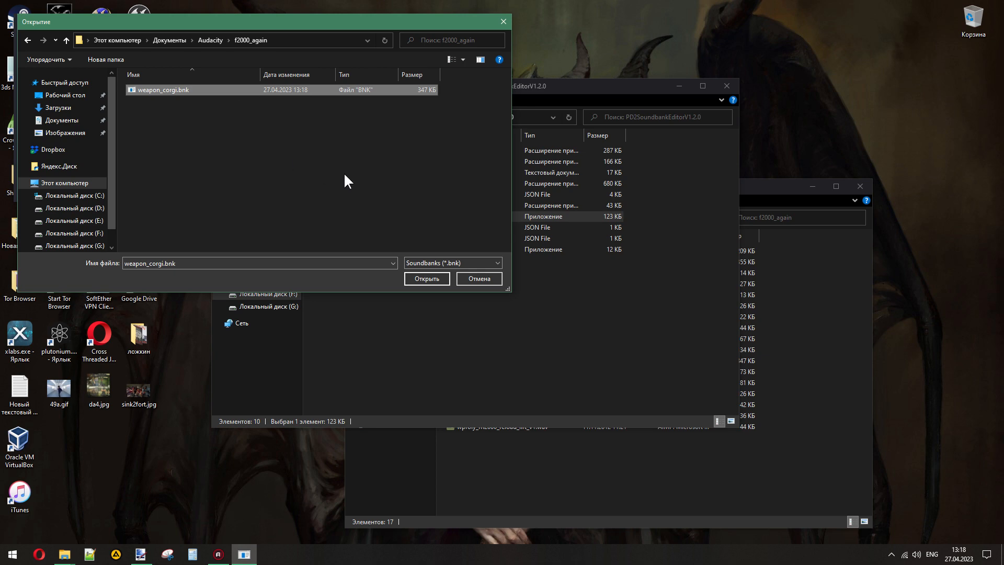
click(417, 278)
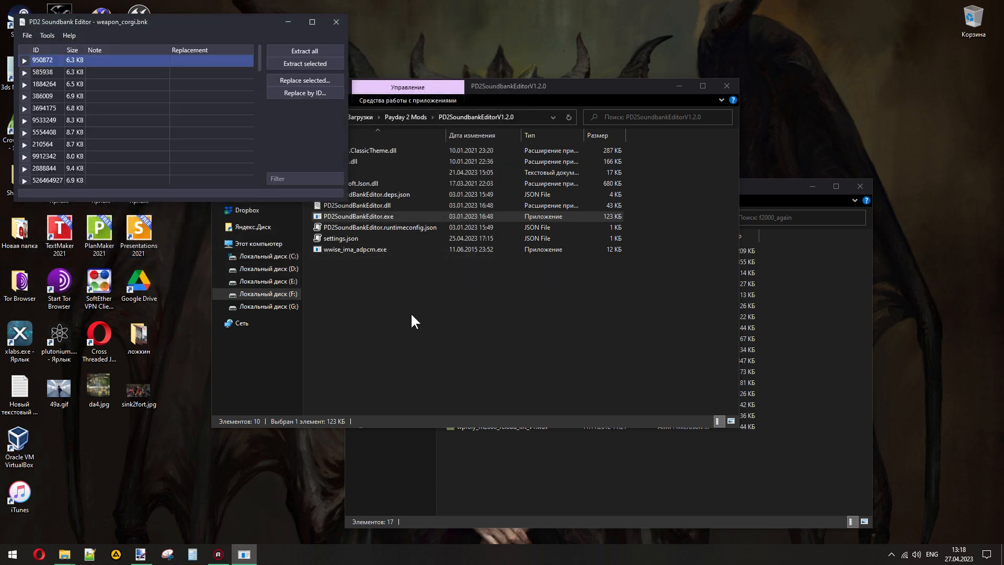
- Extract all sounds from the loaded sound bank and open the resulting weapon_corgi folder inside f2000_again
click(587, 459)
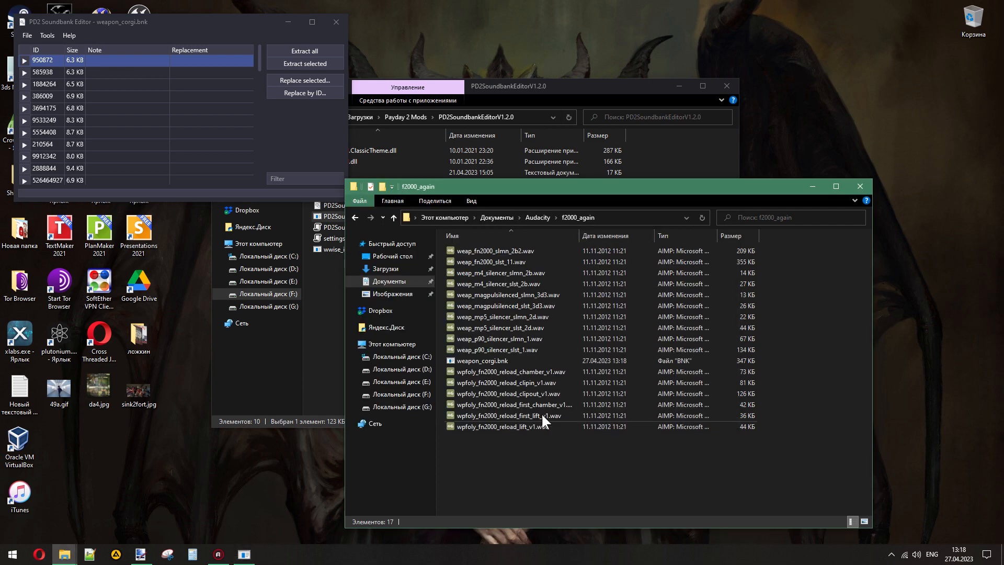
click(286, 53)
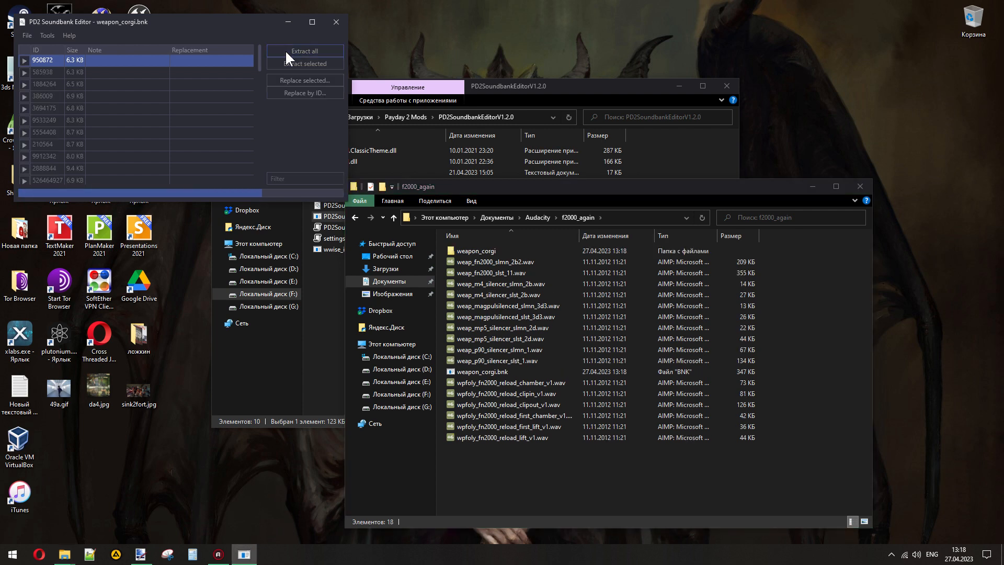
click(576, 304)
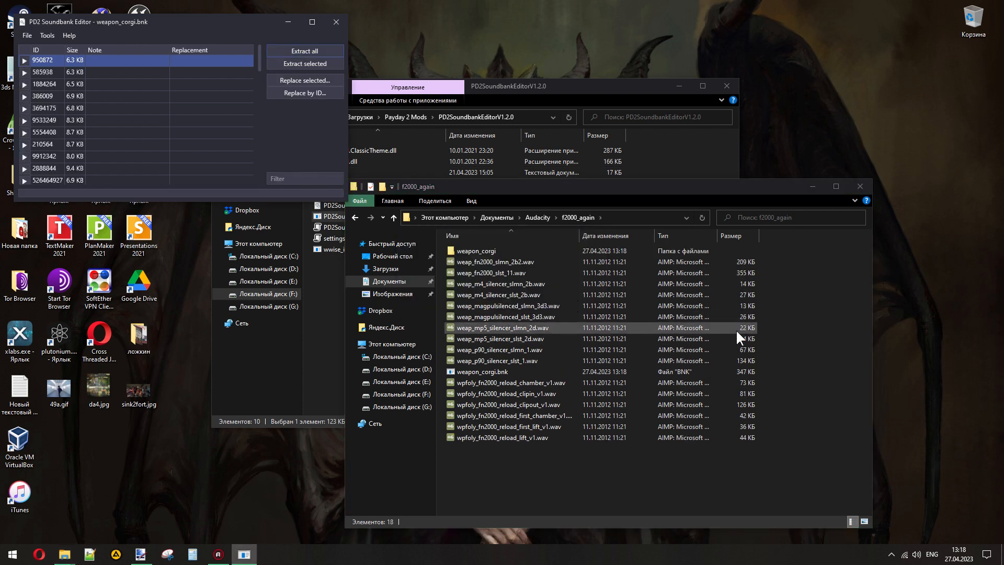
click(787, 327)
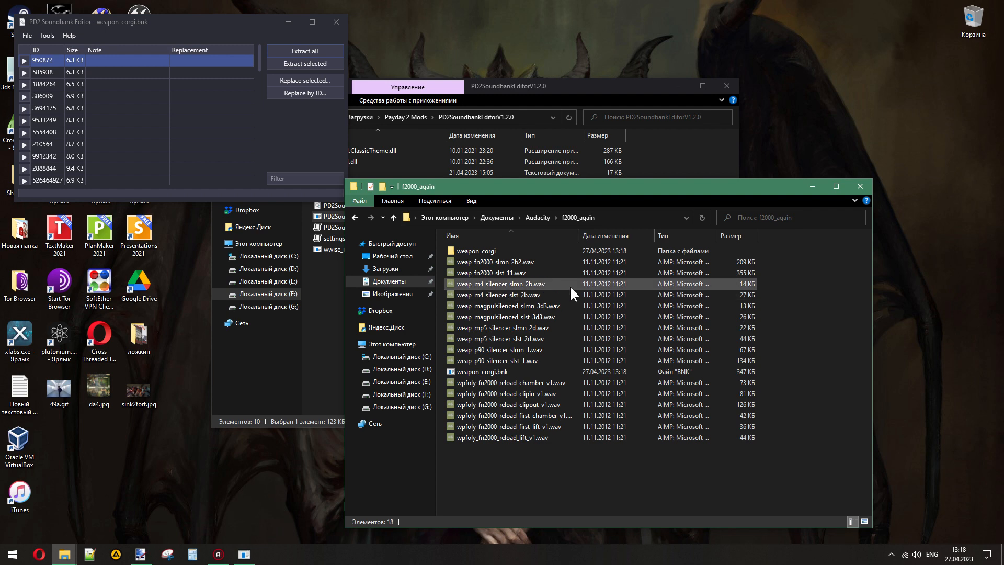
click(484, 248)
double_click(477, 249)
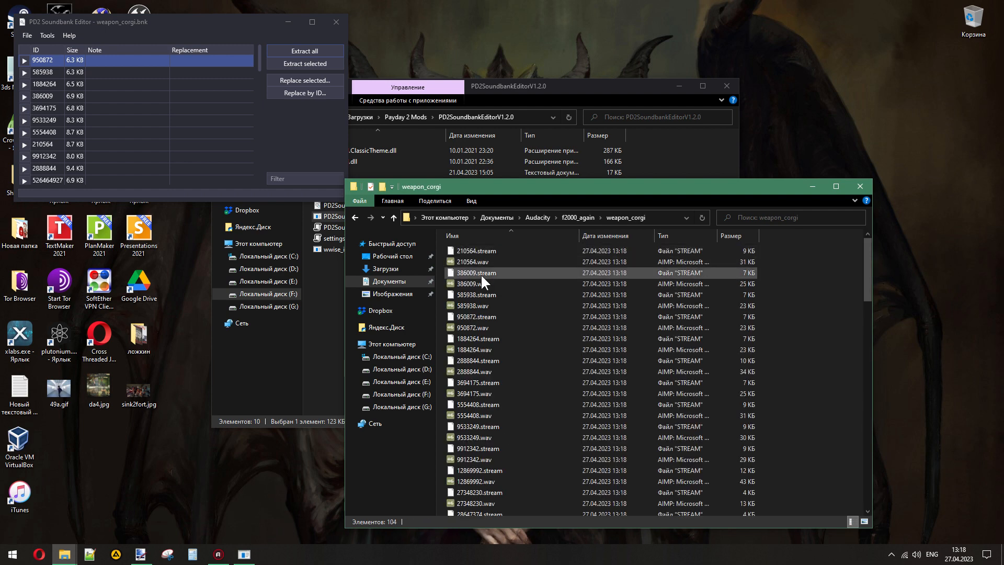
- Switch the weapon_corgi folder to List view and look over the extracted stream and WAV files
click(473, 260)
right_click(779, 271)
mouse_move(773, 281)
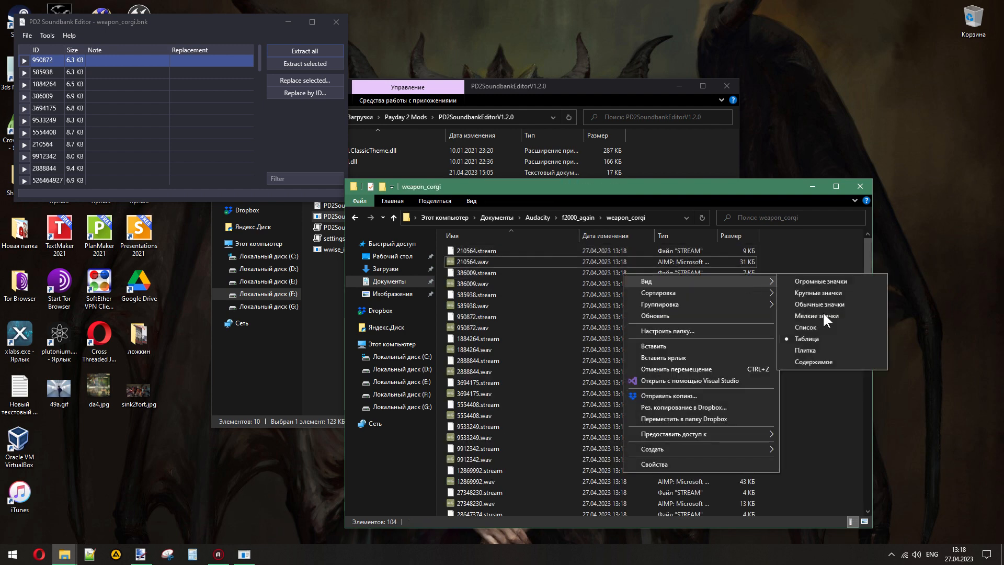
click(824, 322)
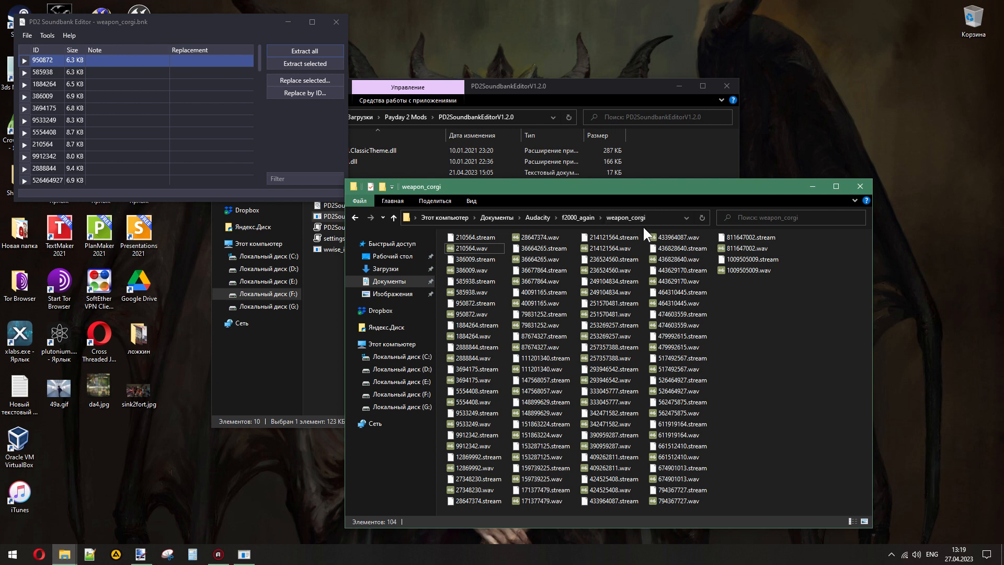
drag(644, 227, 425, 503)
click(816, 346)
drag(575, 234, 449, 510)
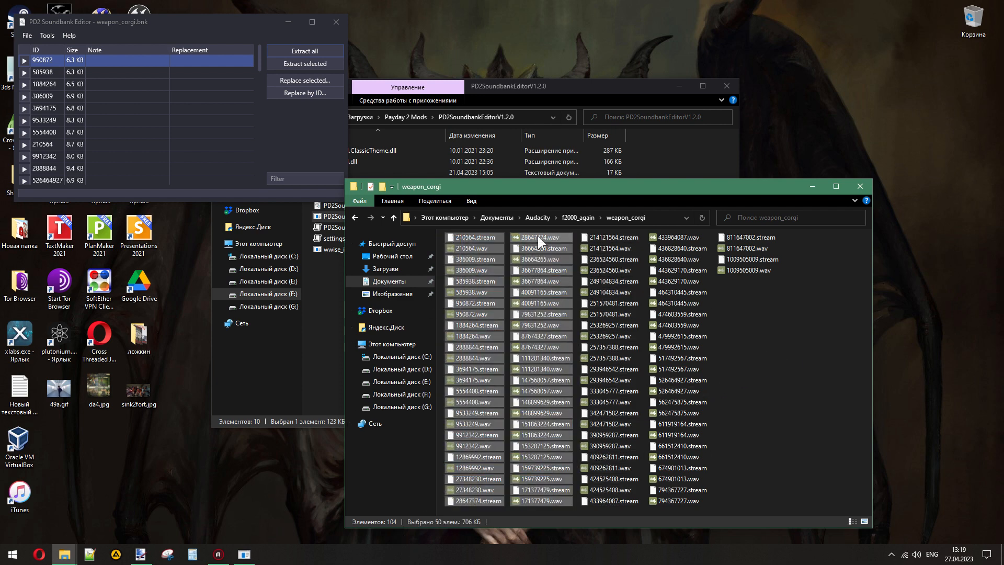
click(769, 346)
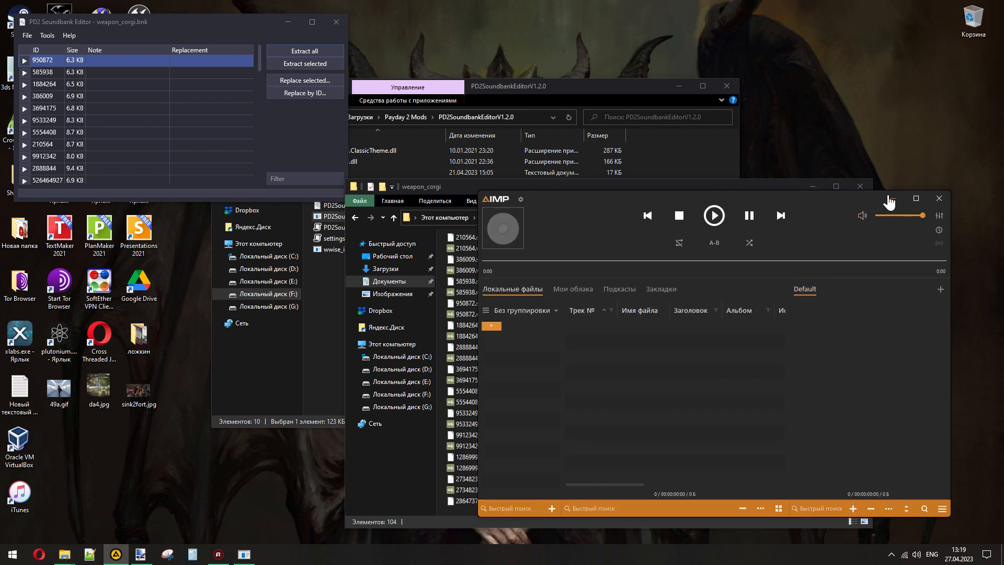
- Minimize the AIMP player and sort the files in weapon_corgi by type
click(891, 199)
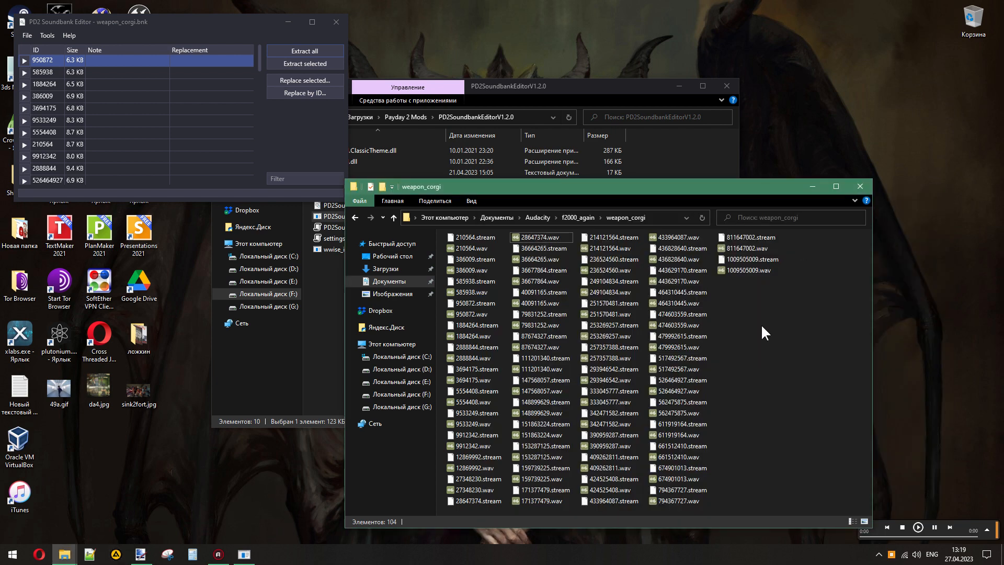
right_click(732, 312)
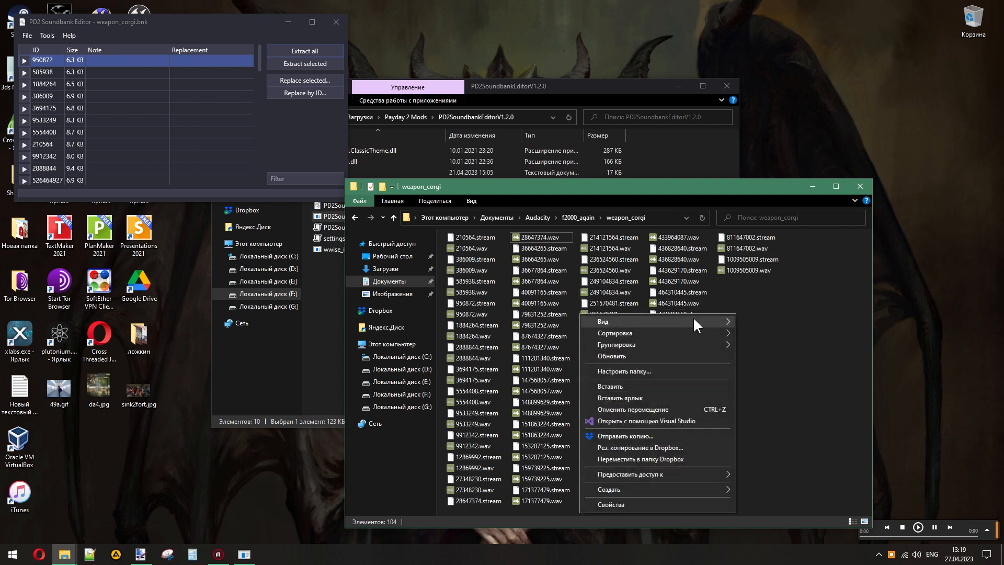
click(798, 353)
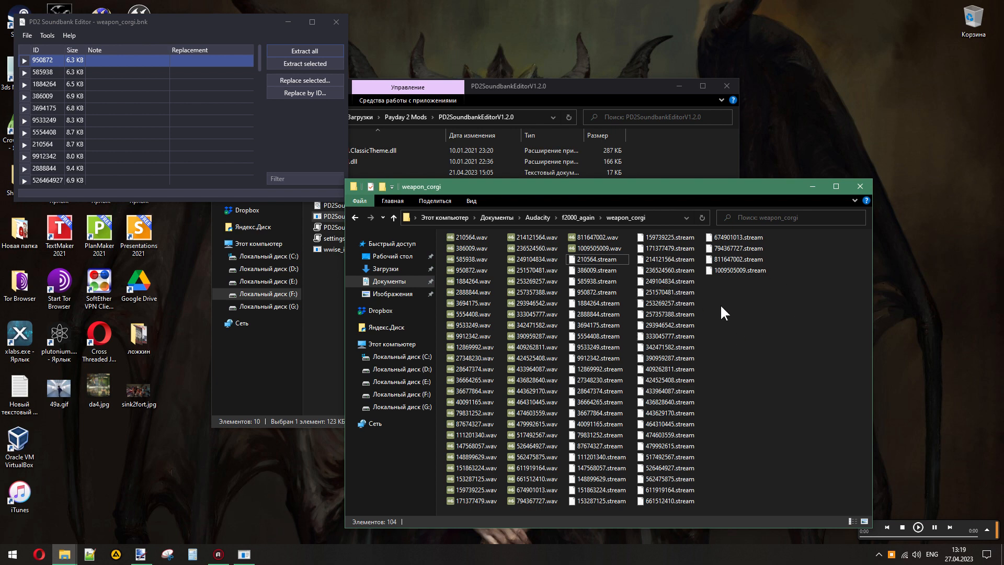
- Play 210564.wav and create a folder named poof inside weapon_corgi for this kind of sound
double_click(461, 237)
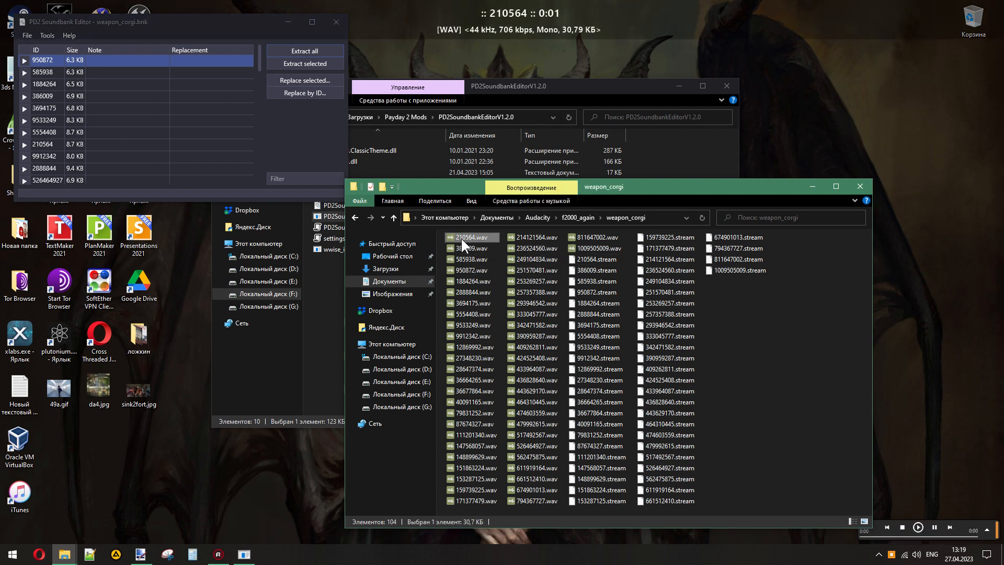
click(382, 187)
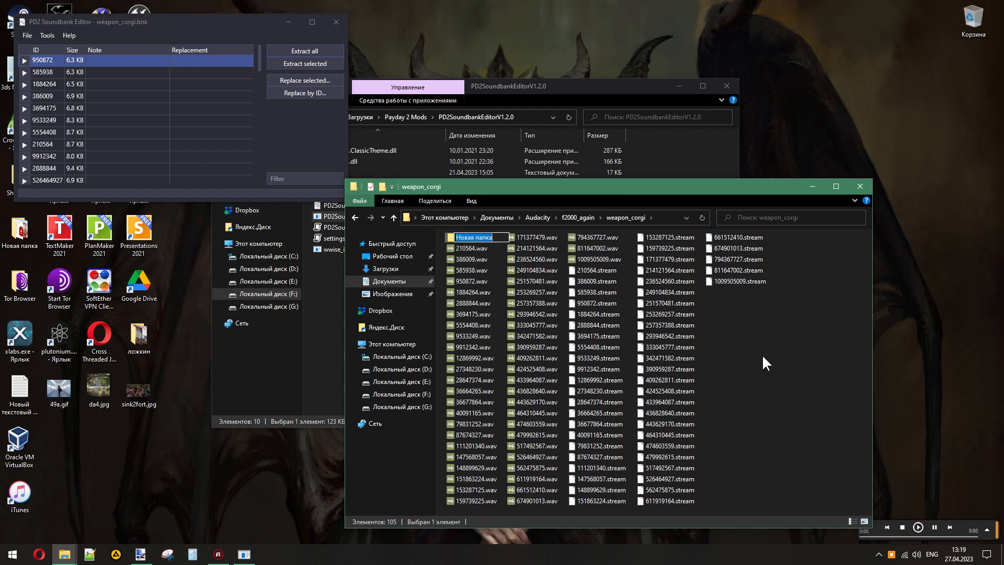
text(poof)
key(Return)
- Move 210564.wav into poof, then play and move the following WAV files through 3694175.wav into the same folder
drag(466, 246, 464, 237)
double_click(464, 248)
double_click(461, 250)
double_click(463, 245)
double_click(462, 246)
double_click(464, 247)
double_click(468, 247)
double_click(465, 247)
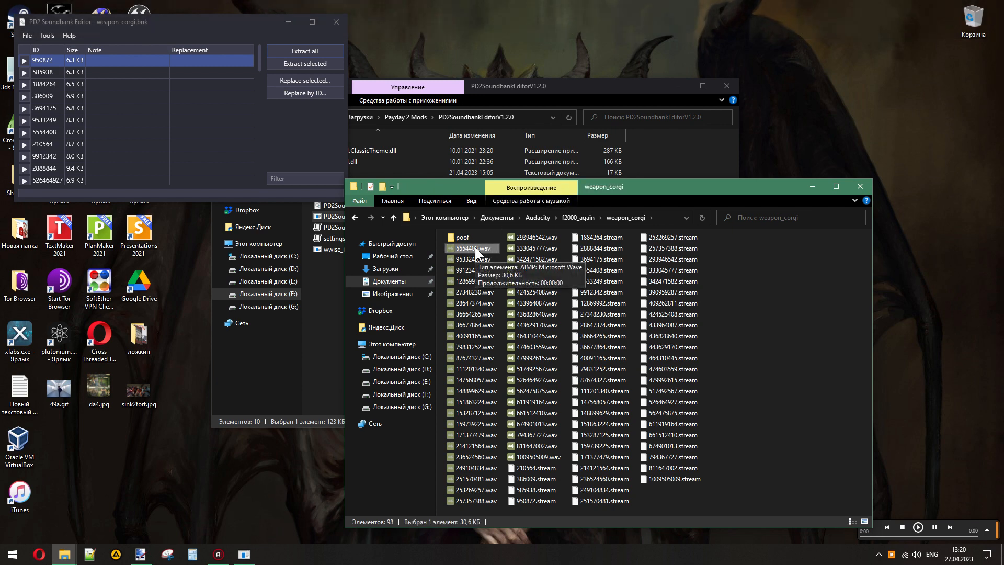
- Play 5554408.wav several times to identify the sound, also playing it from the AIMP player window
double_click(475, 247)
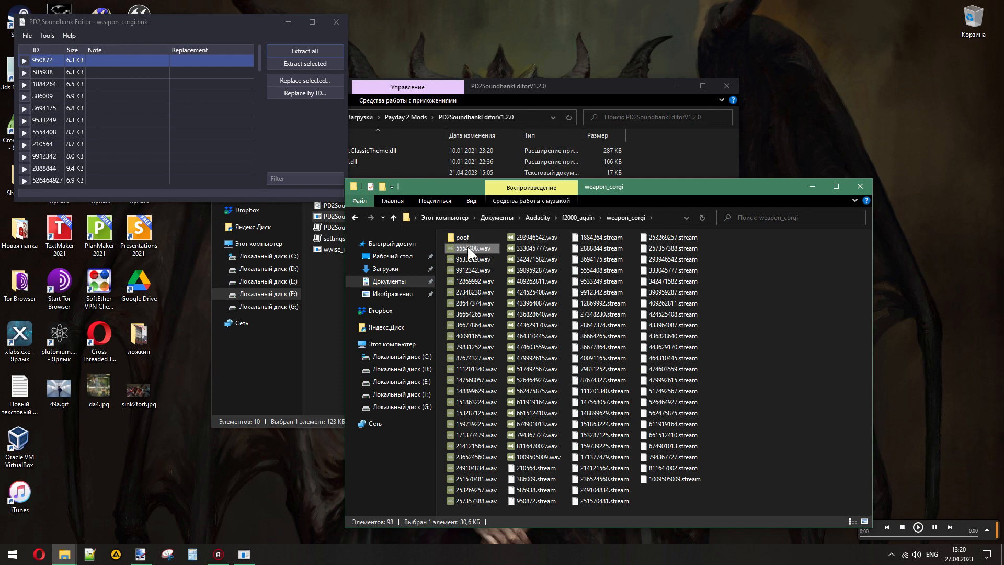
click(987, 530)
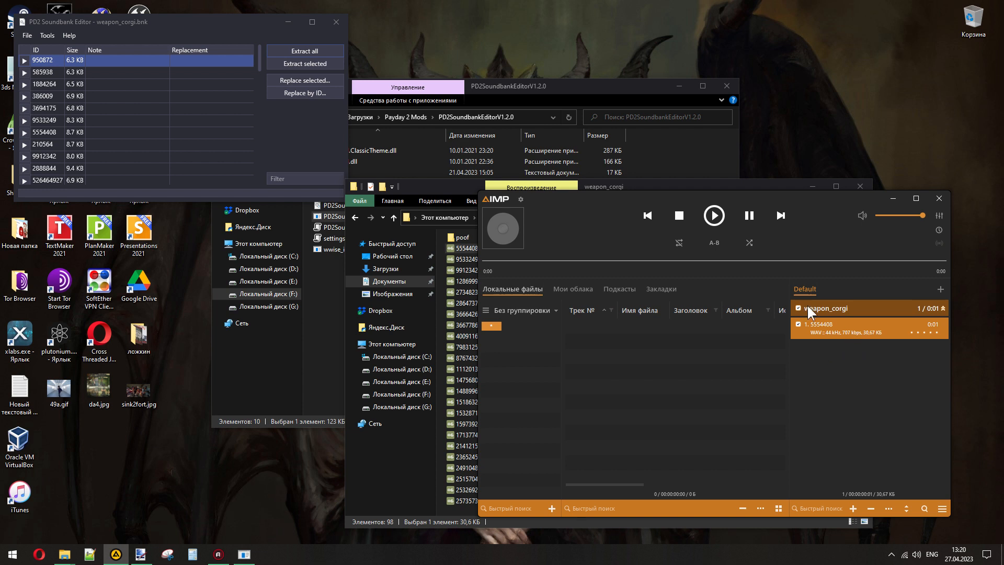
click(714, 217)
click(893, 198)
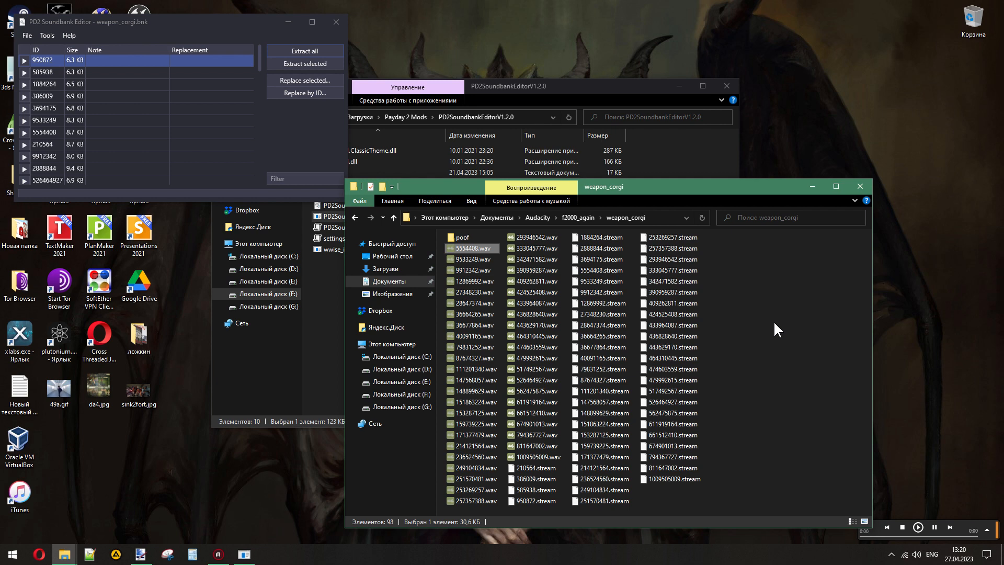
click(986, 529)
click(892, 199)
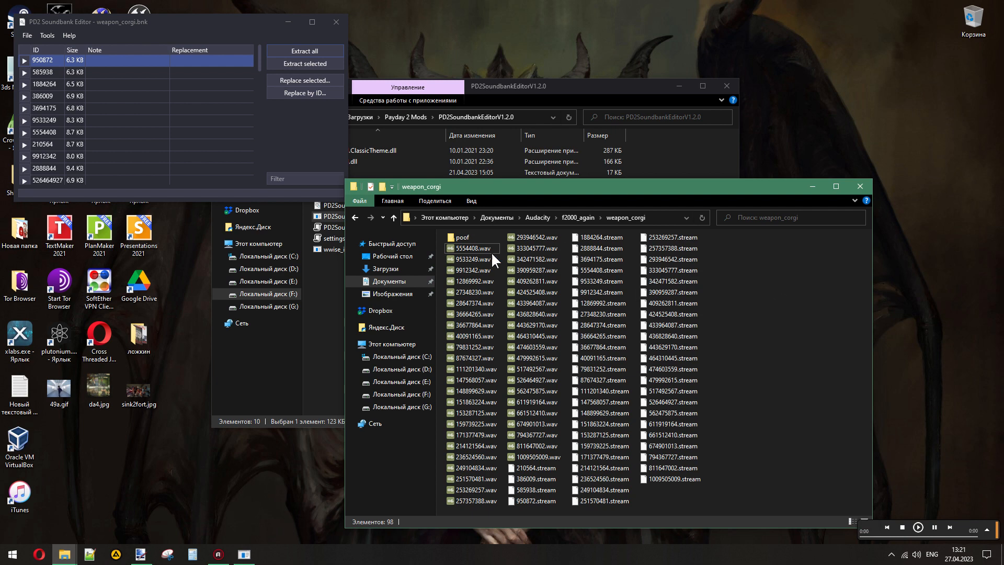
double_click(475, 249)
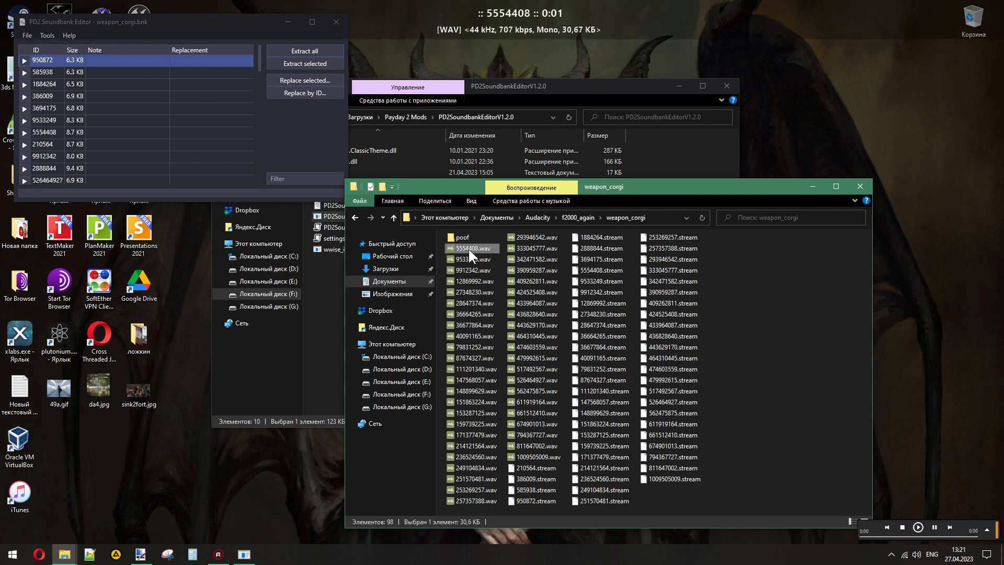
- Move 5554408.wav into poof, then play 9533249.wav and 9912342.wav and move them there too
drag(468, 249, 462, 237)
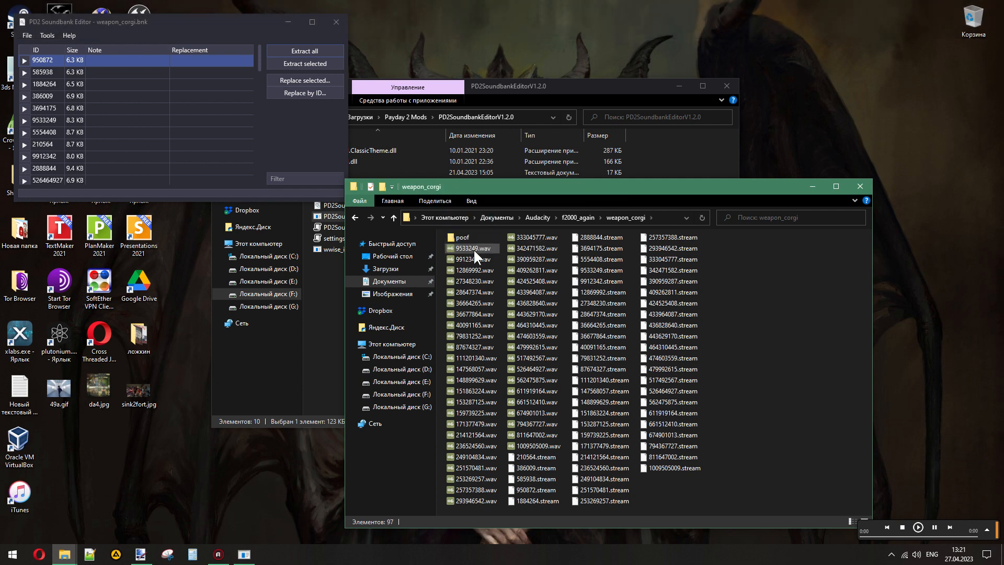
double_click(473, 248)
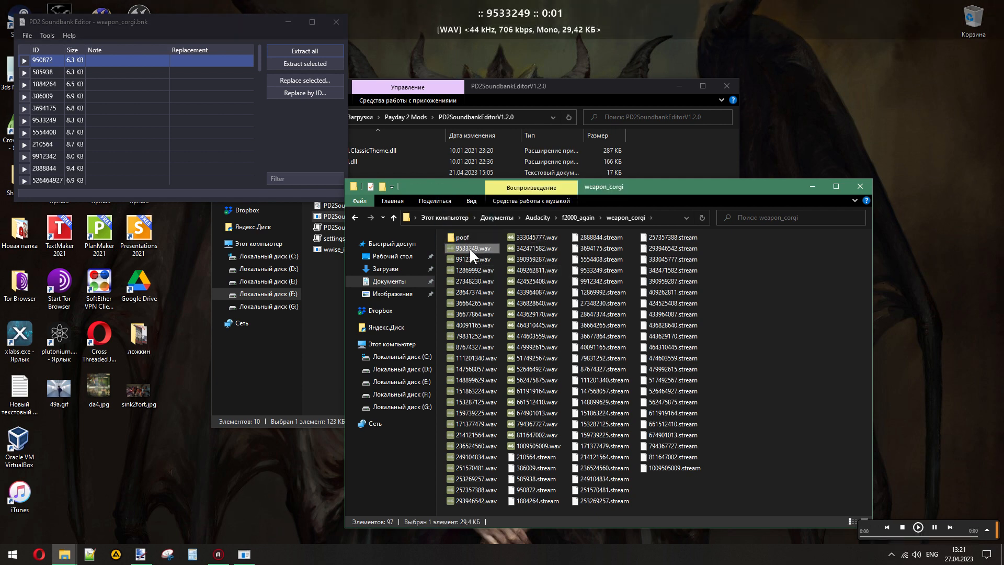
drag(469, 247, 463, 236)
double_click(468, 247)
- Create a folder named reload inside weapon_corgi and move 12869992.wav into it after listening to the sound
double_click(471, 247)
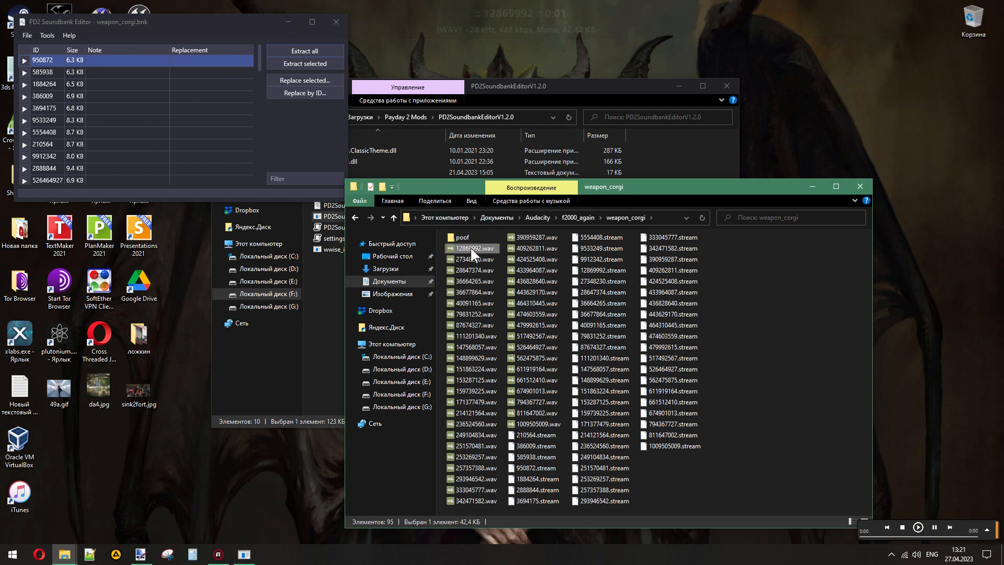
click(383, 185)
text(reload)
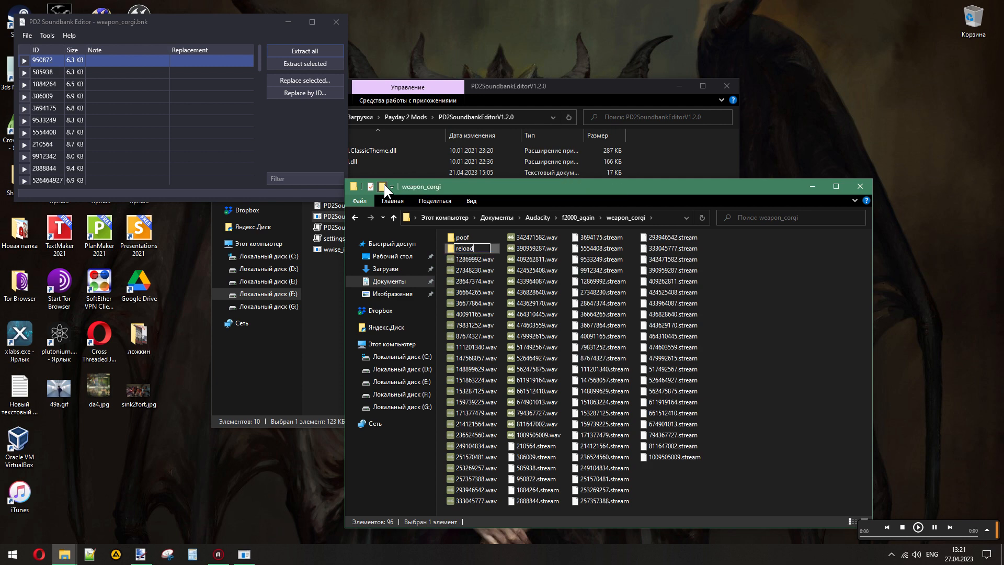
key(Return)
drag(466, 260, 462, 248)
- Play 27348230.wav, open it in Audacity and play the track there to identify the quiet sound
double_click(463, 259)
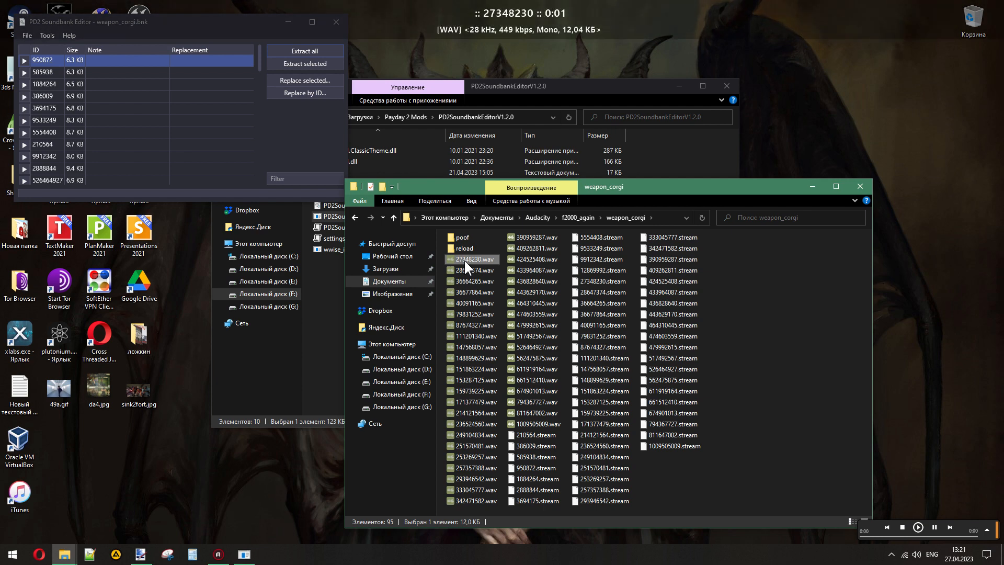
right_click(470, 260)
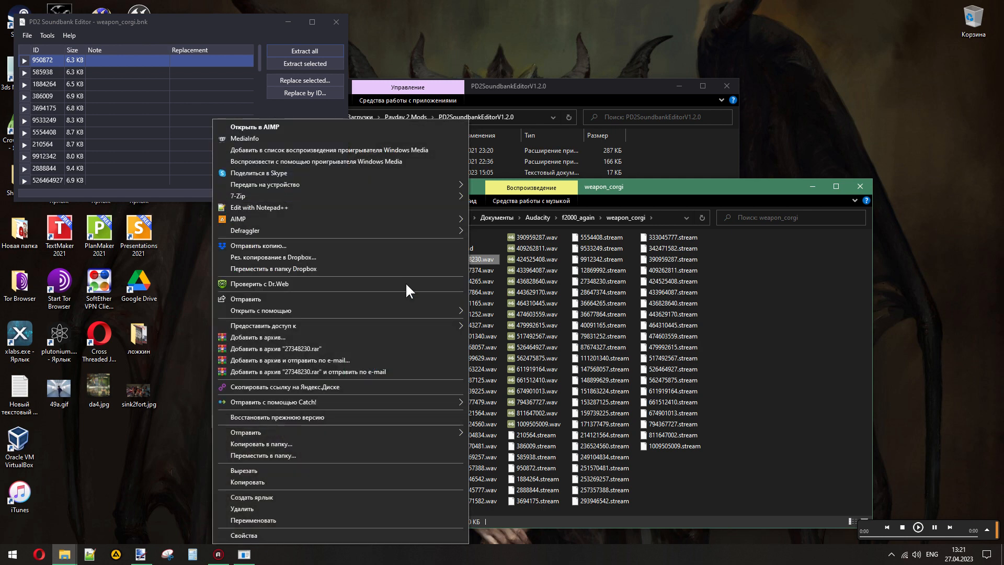
mouse_move(333, 311)
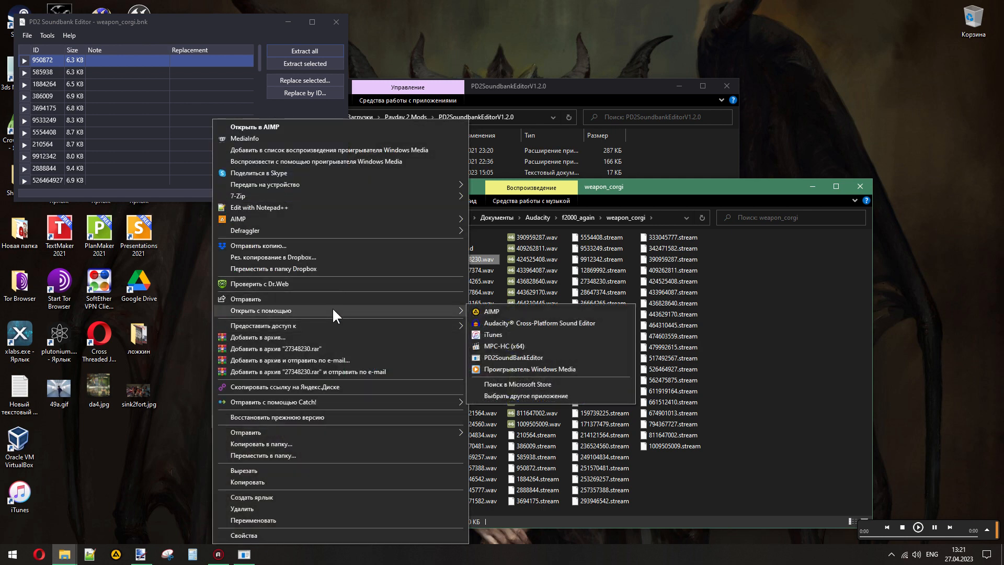
click(535, 319)
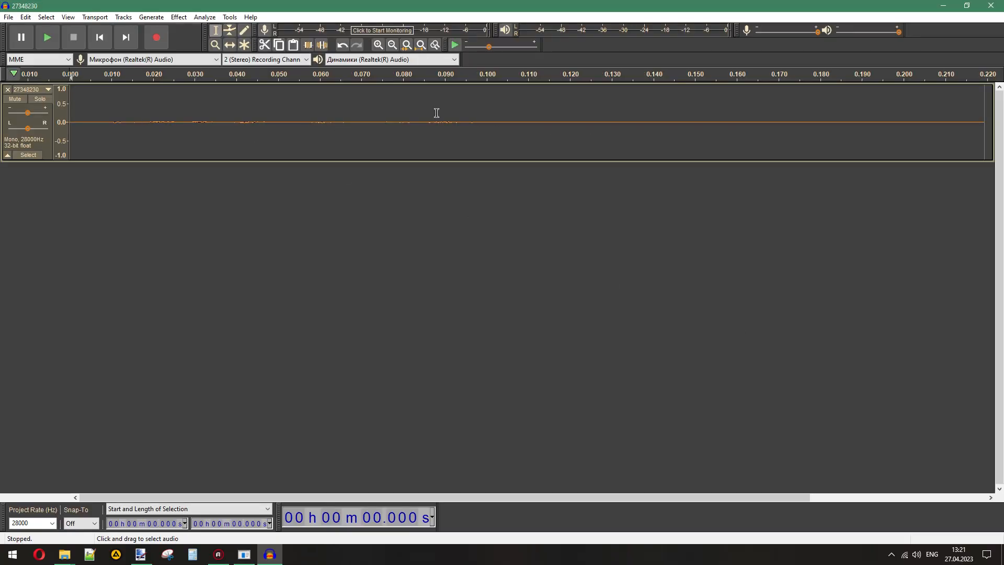
click(42, 39)
- Normalize the whole 27348230 clip and play it several times to hear what kind of sound it is
double_click(299, 152)
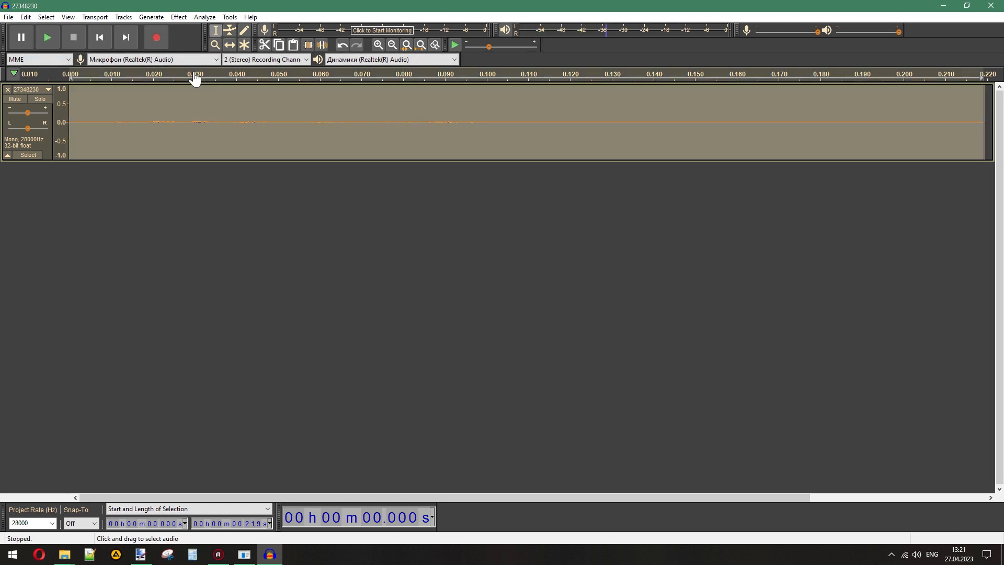
click(179, 17)
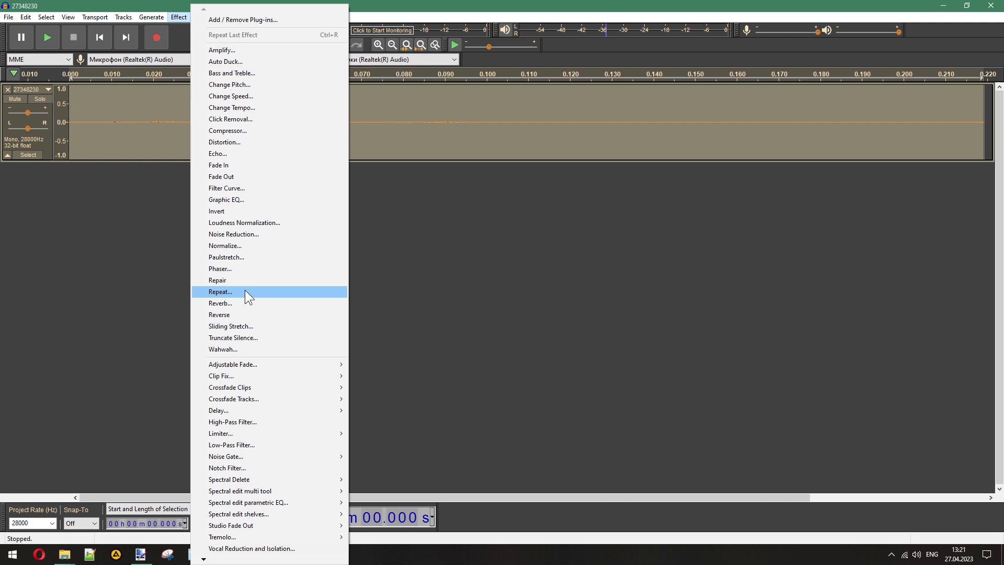
click(236, 246)
click(530, 302)
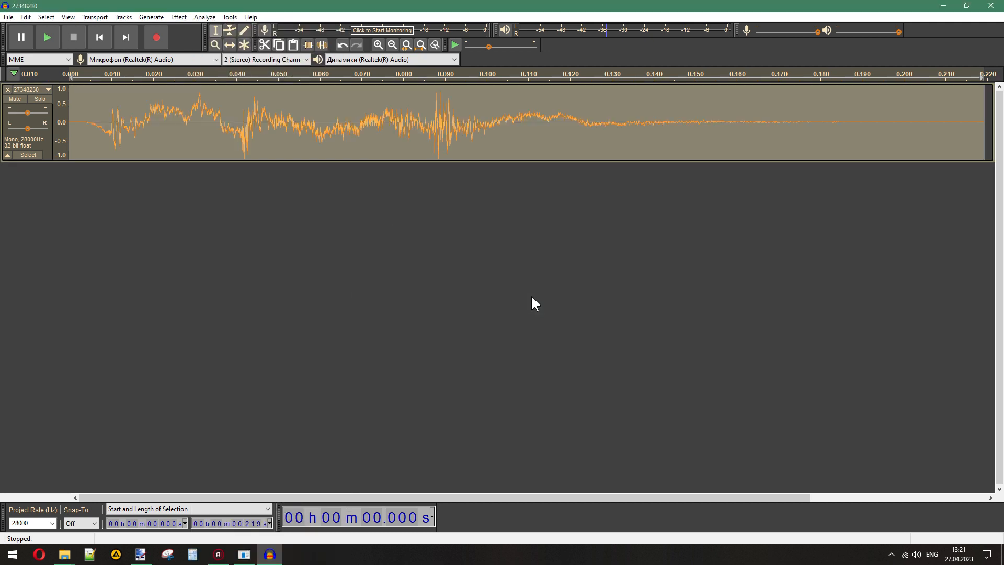
click(55, 34)
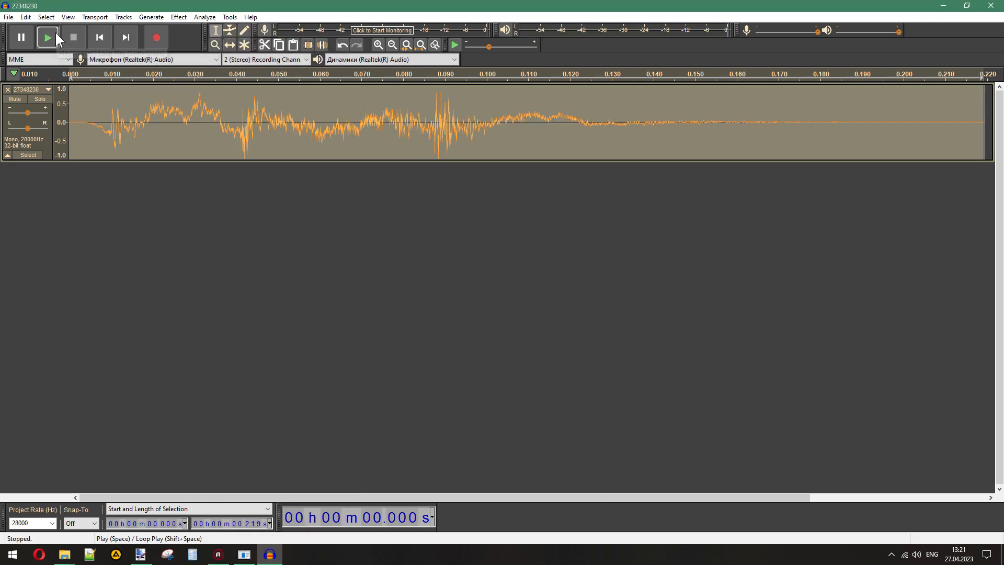
click(55, 32)
click(56, 32)
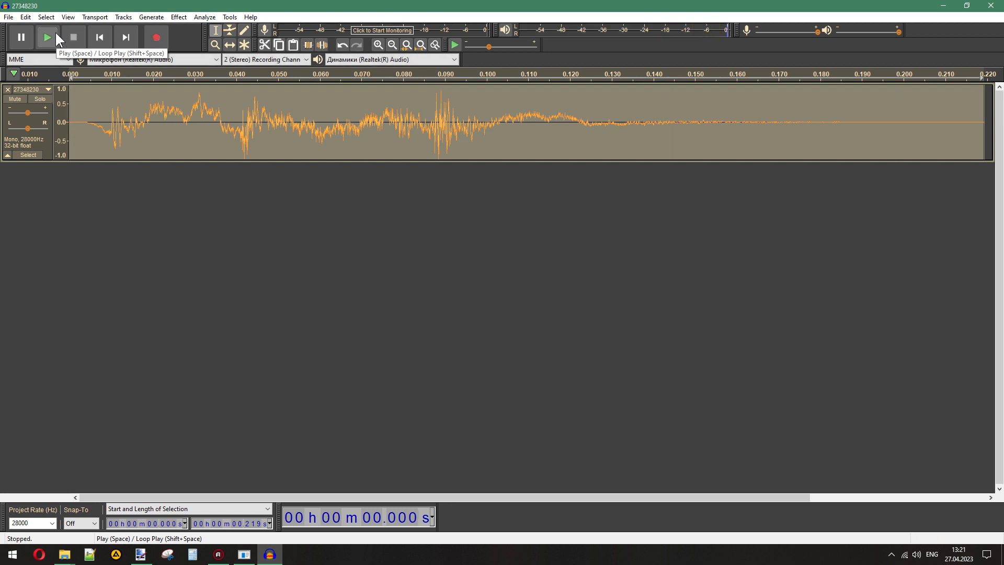
- Undo the normalization and remove the 27348230 track from the Audacity project
click(25, 17)
click(36, 28)
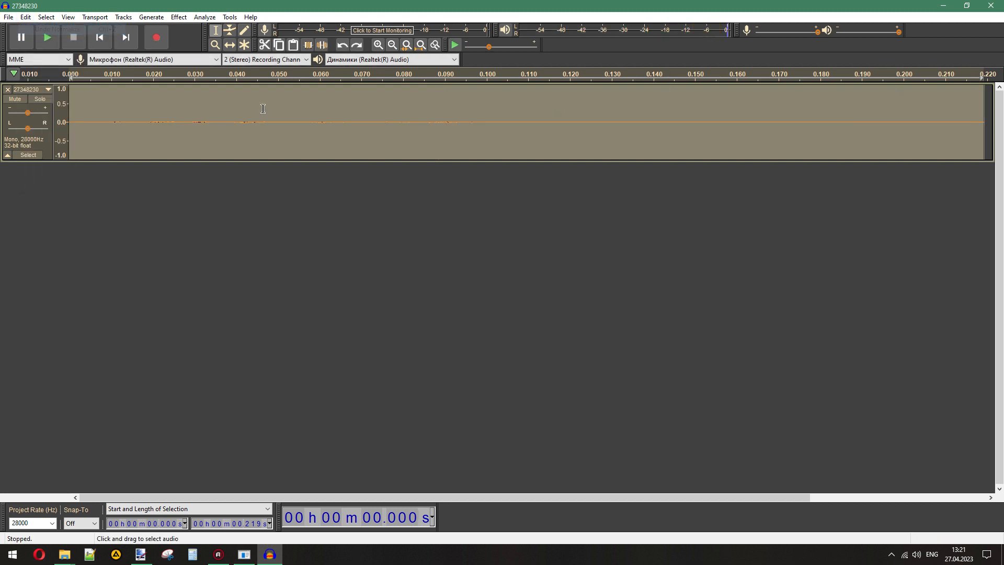
click(7, 89)
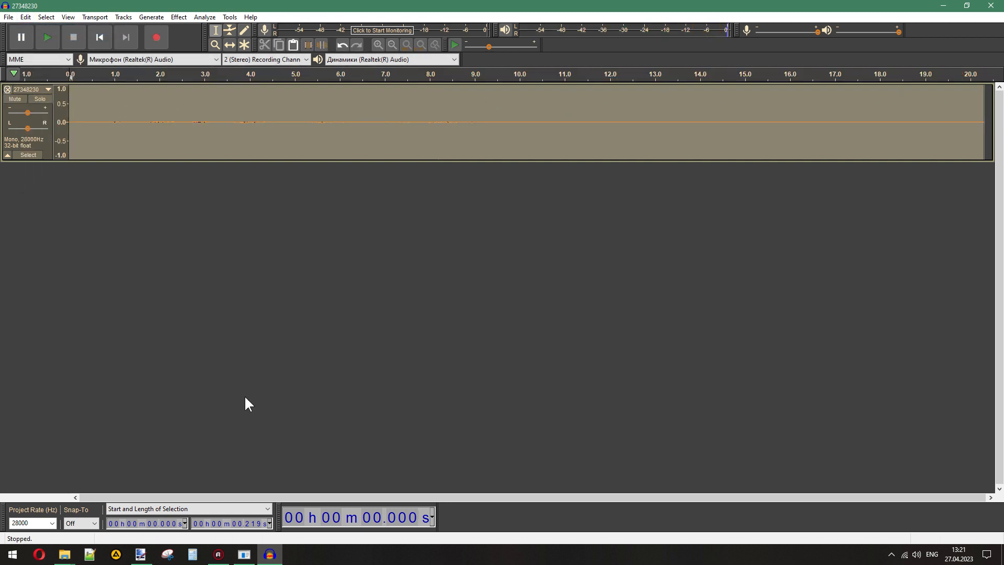
- Return to the weapon_corgi folder in File Explorer and move 27348230.wav into poof
click(944, 6)
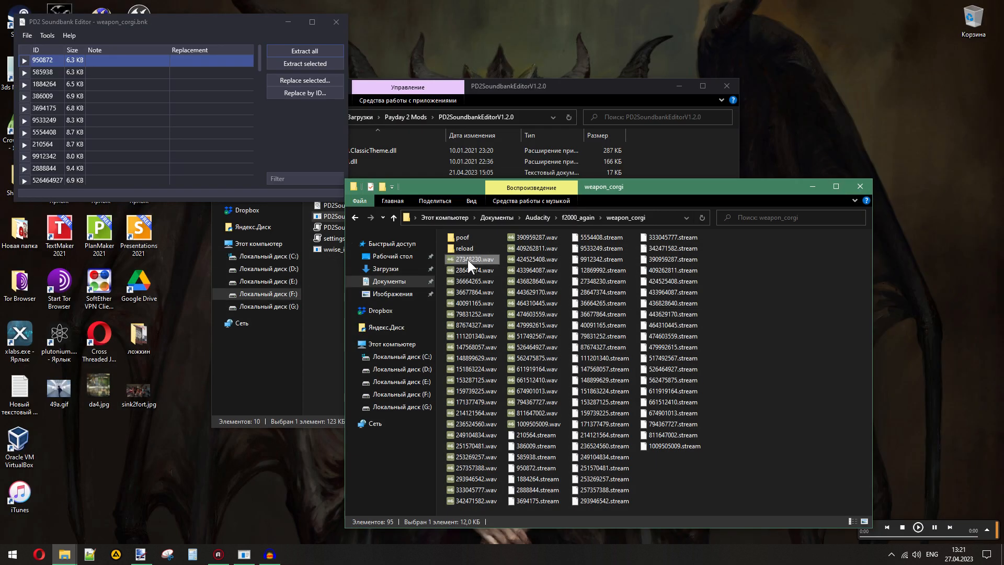
drag(468, 260, 464, 250)
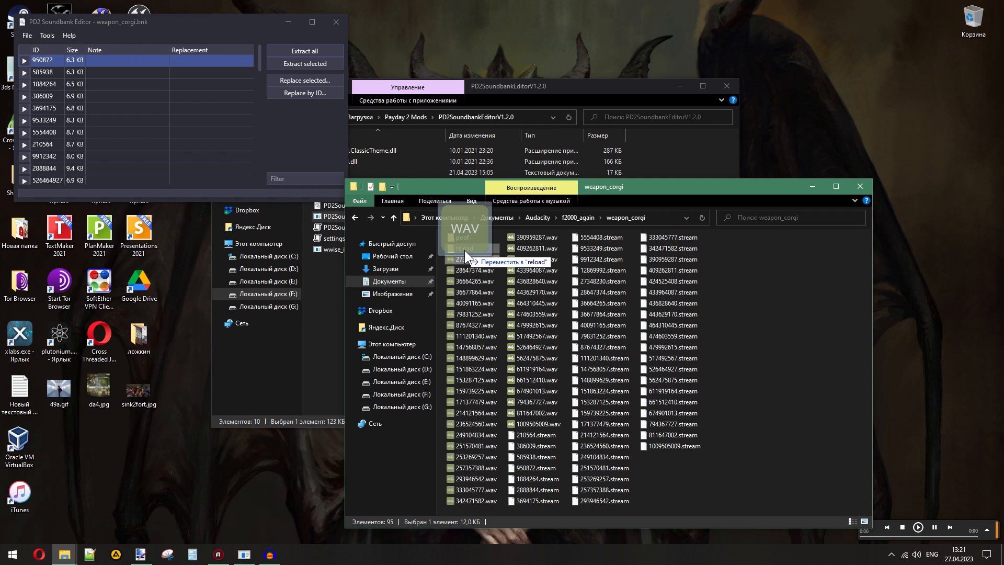
drag(465, 250, 463, 237)
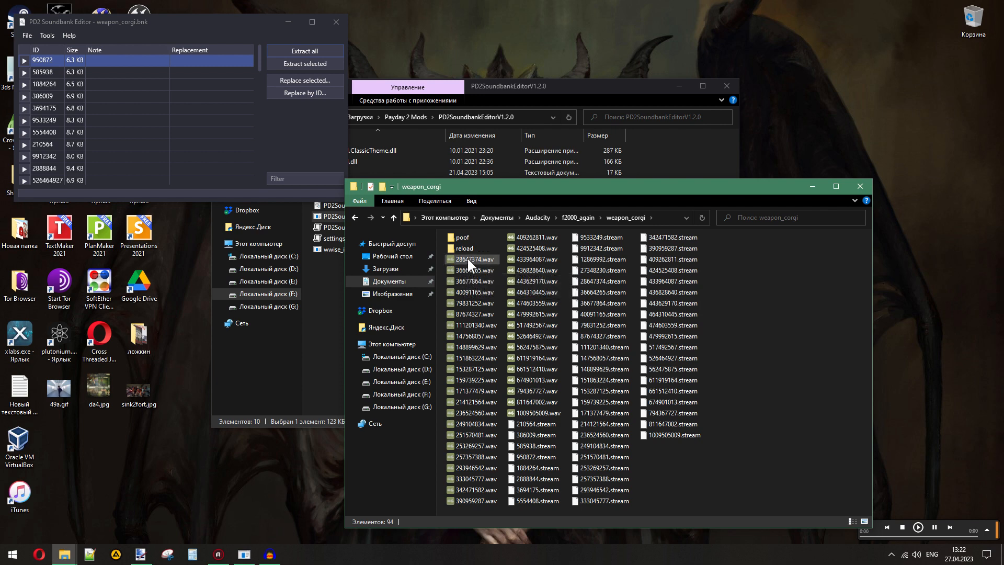
- Play 28647374.wav and create a folder named fire_mono inside weapon_corgi for this kind of sound
double_click(464, 259)
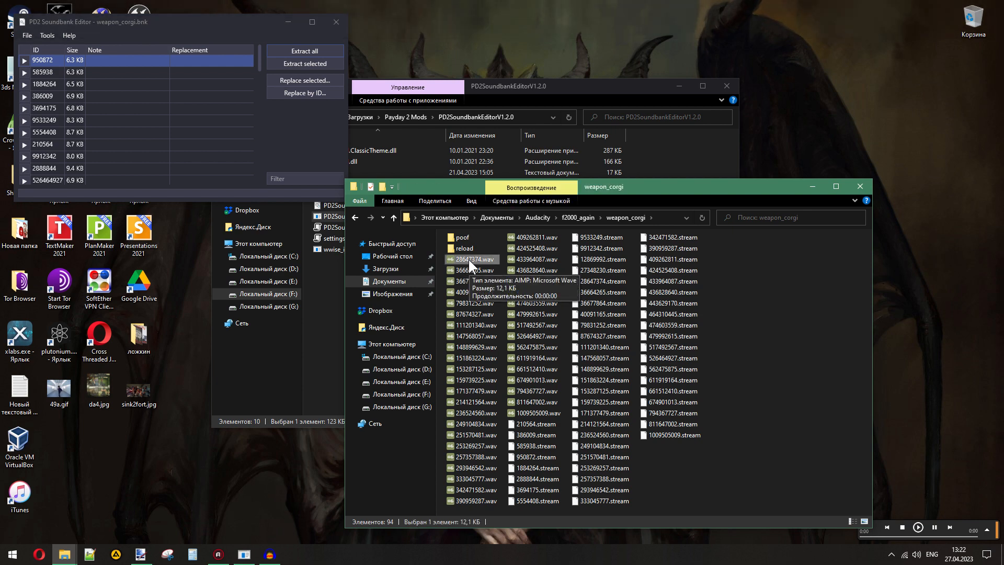
double_click(468, 259)
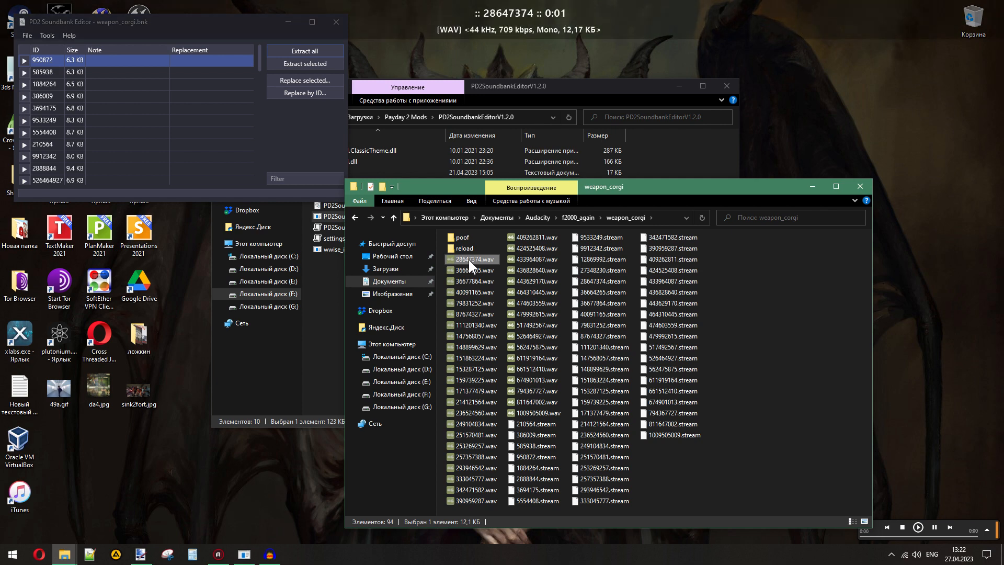
click(382, 187)
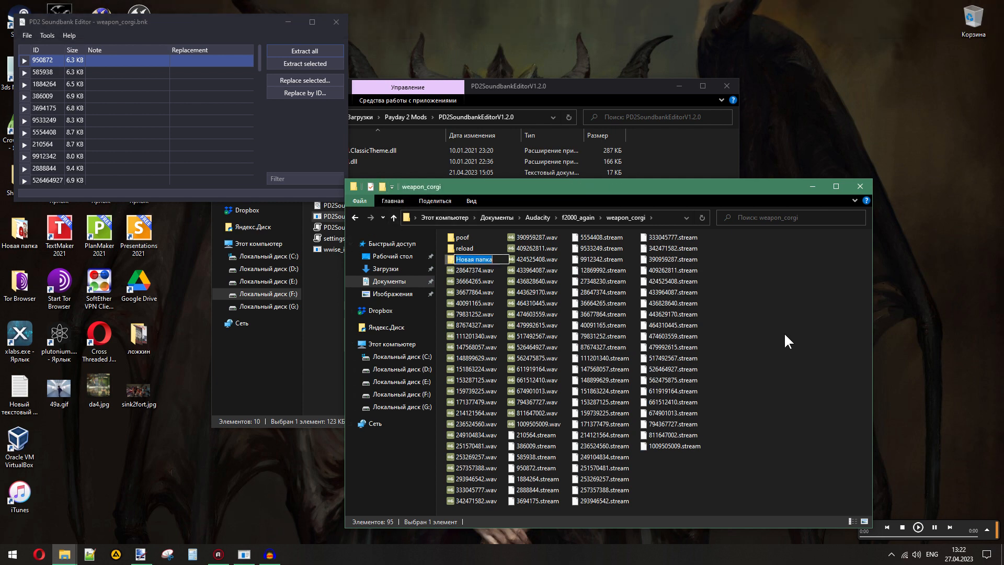
text(fire_mono)
key(Return)
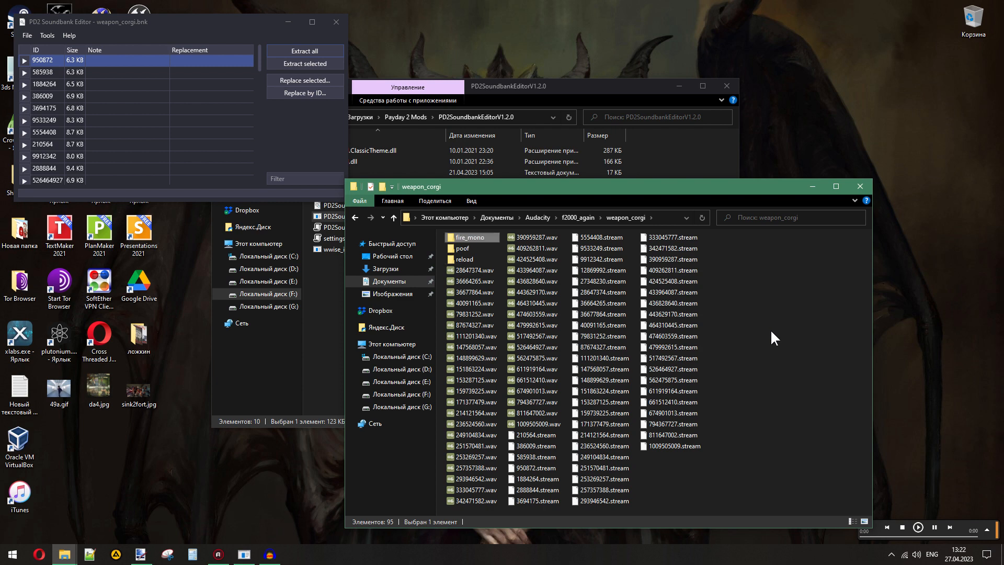
- Move 28647374.wav into fire_mono, then play and move the following WAV files through 79831252.wav there too
double_click(471, 269)
drag(475, 269, 470, 237)
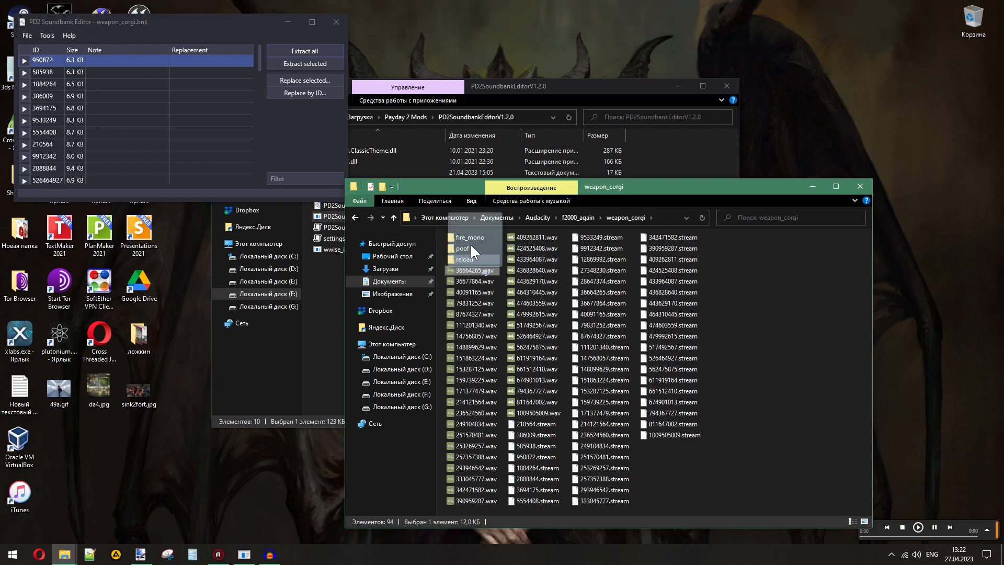
click(470, 268)
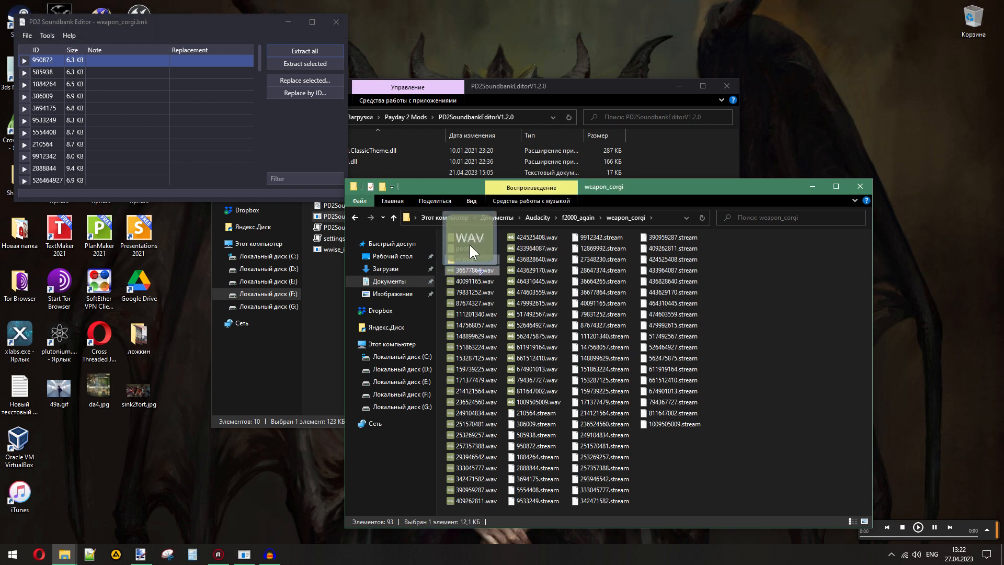
double_click(476, 271)
drag(470, 272, 470, 239)
double_click(472, 270)
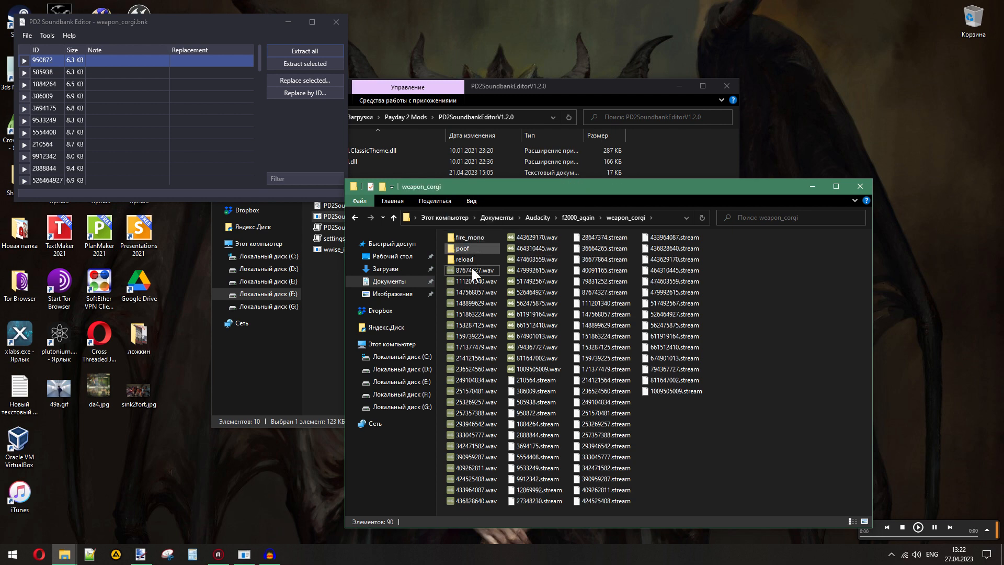
- Play 87674327.wav and create a folder named fire_stereo inside weapon_corgi for the stereo shots
click(471, 270)
double_click(471, 270)
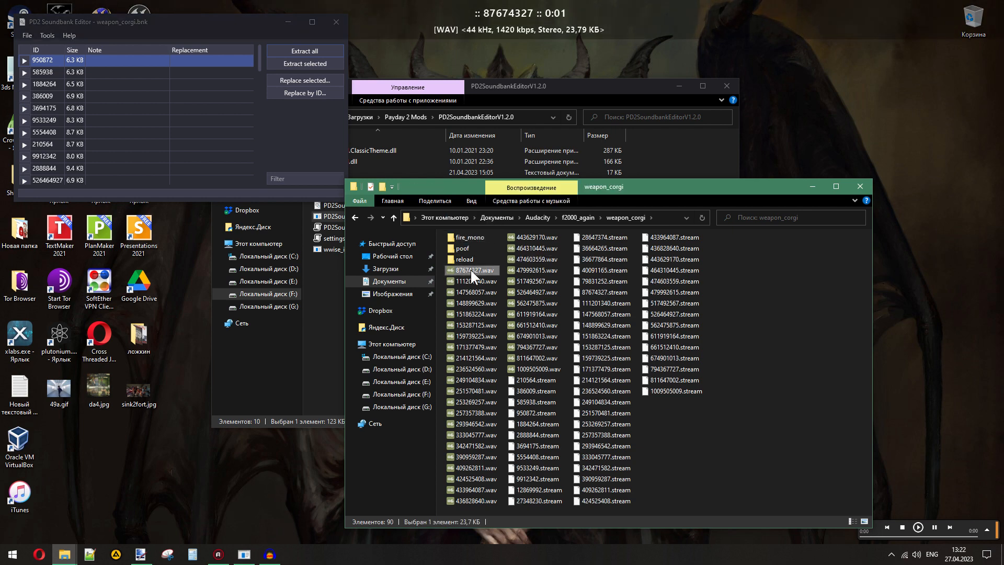
click(385, 186)
text(fire_)
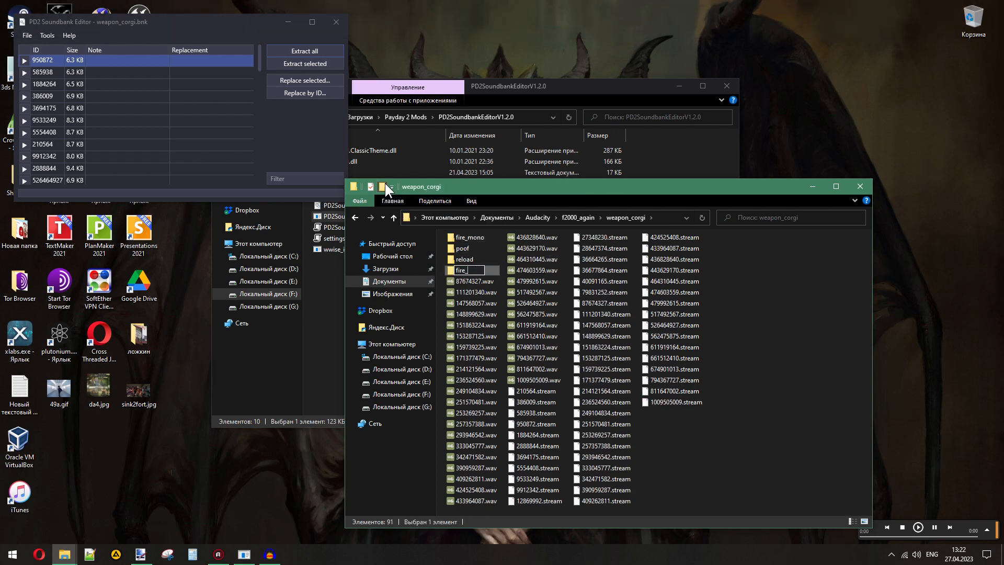
text(stereo)
key(Return)
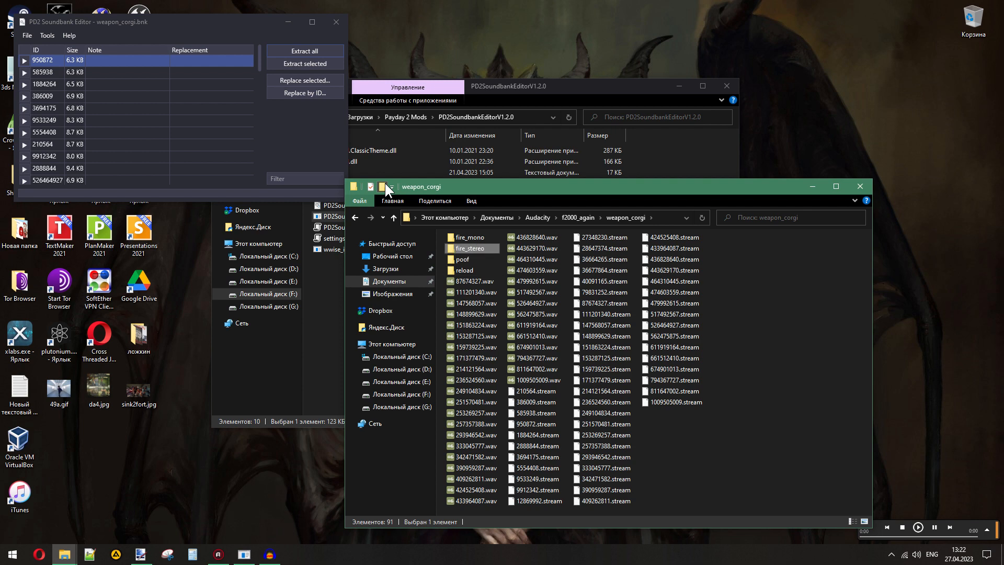
- Play the WAV files from 87674327.wav through 148899629.wav and sort them into fire_mono or fire_stereo by channel type
double_click(450, 282)
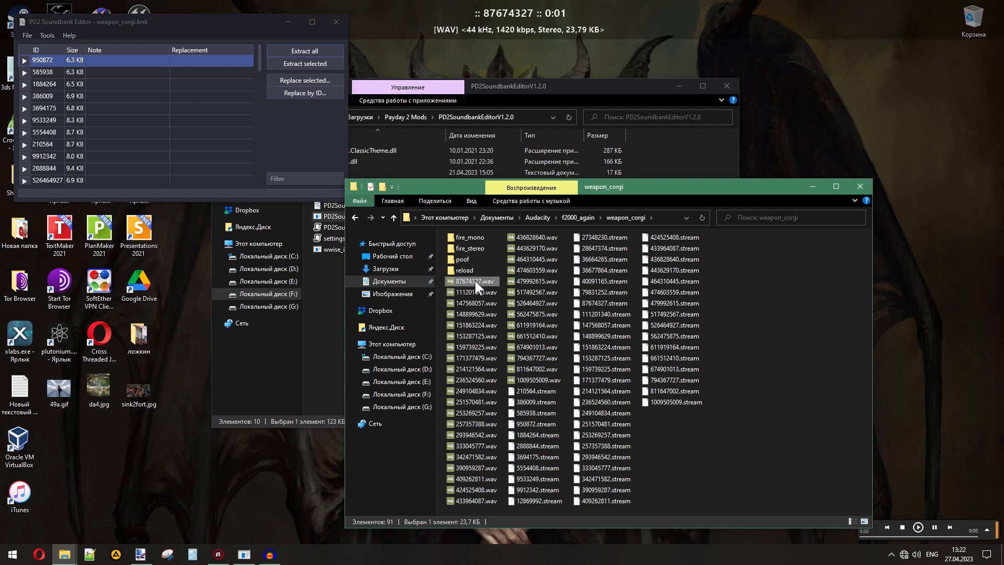
drag(472, 281, 471, 242)
double_click(476, 278)
click(474, 280)
double_click(473, 282)
double_click(474, 282)
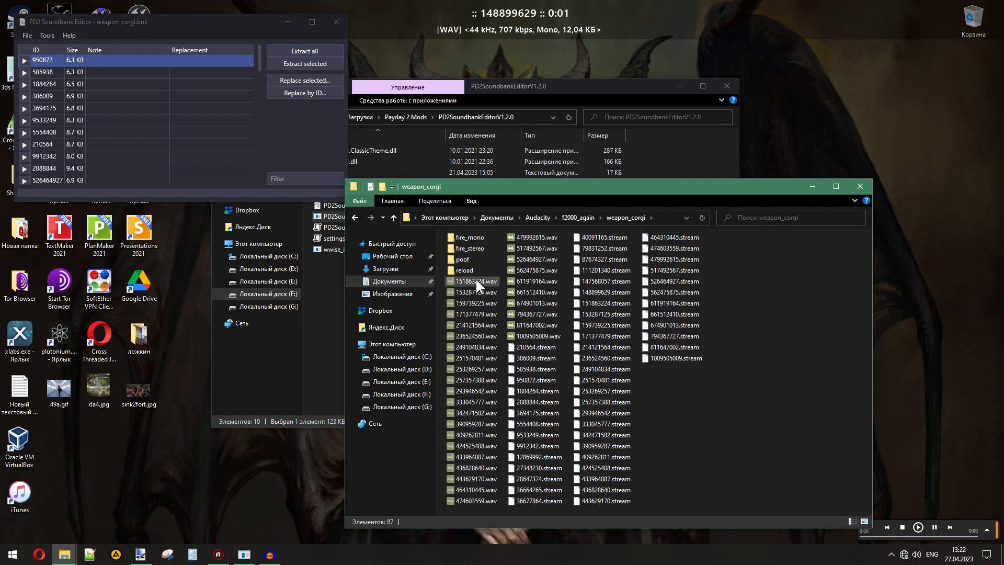
- Play the WAV files from 151863224.wav through 171377479.wav and sort them into the matching mono or stereo fire folder
double_click(475, 280)
drag(475, 280, 474, 251)
double_click(479, 278)
click(478, 278)
double_click(476, 277)
key(Delete)
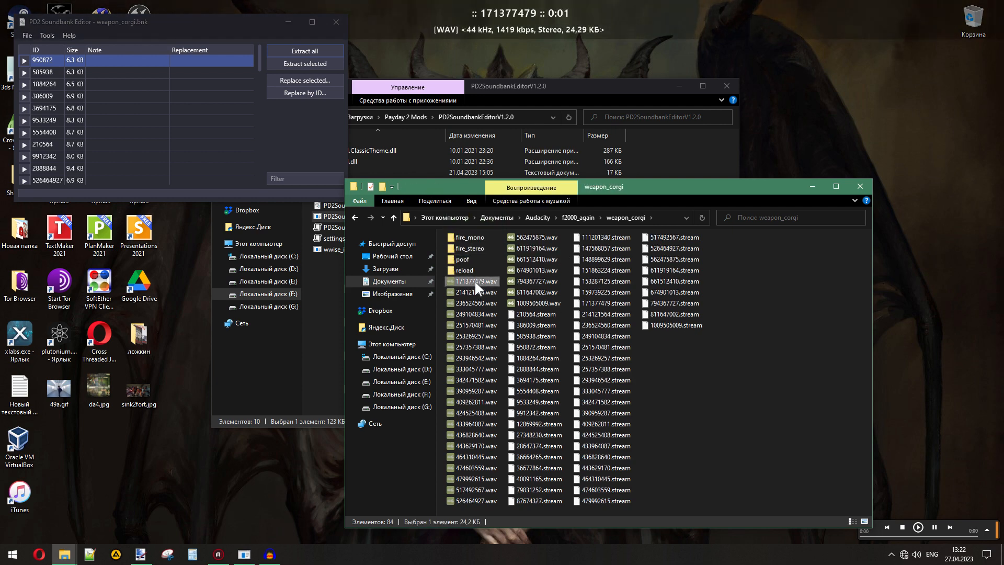
key(Delete)
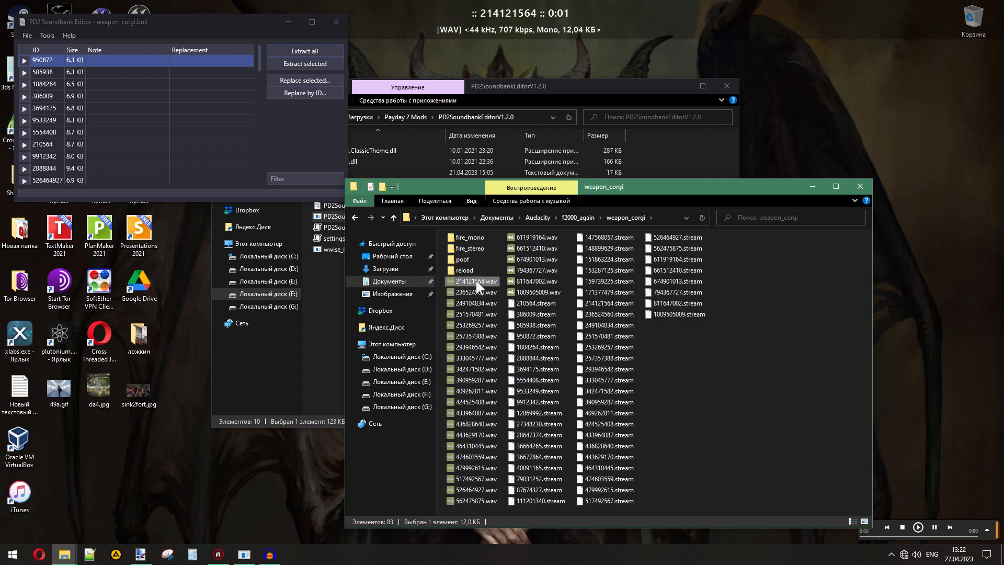
- Move 214121564.wav into fire_mono, then play and sort the WAV files through 253269257.wav into the fire folders
drag(475, 280, 472, 238)
double_click(477, 281)
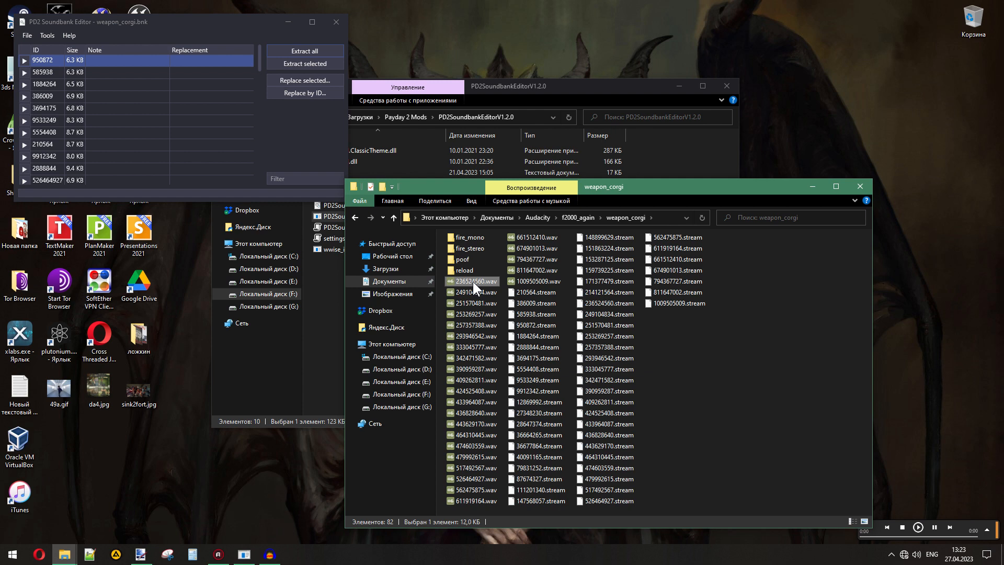
drag(474, 282, 469, 247)
double_click(472, 281)
drag(475, 281, 472, 249)
double_click(472, 280)
click(476, 281)
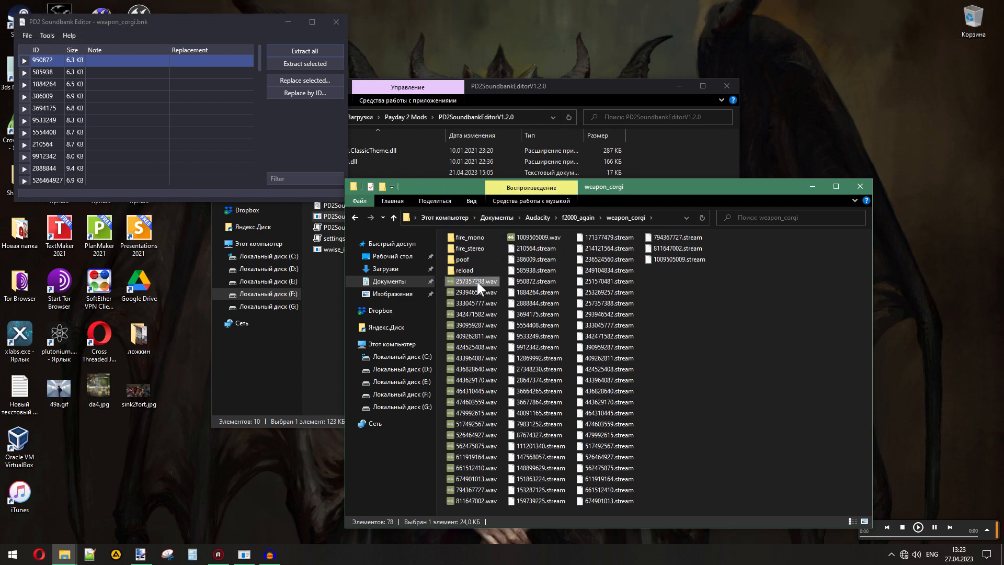
- Play 257357388.wav, 293946542.wav and 333045777.wav and move them into fire_stereo
double_click(474, 283)
drag(474, 283, 472, 246)
click(473, 280)
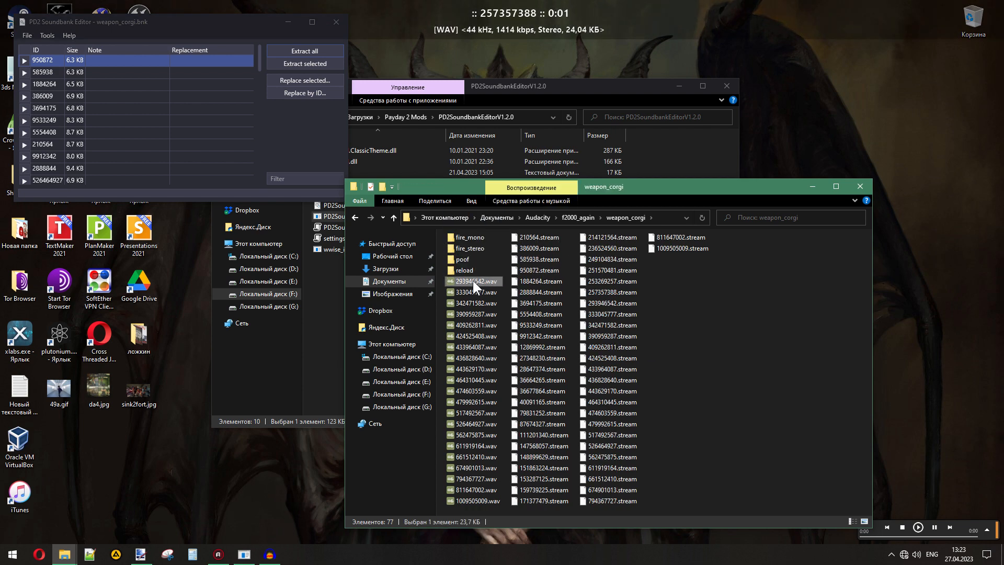
drag(481, 280, 474, 249)
click(478, 280)
double_click(478, 280)
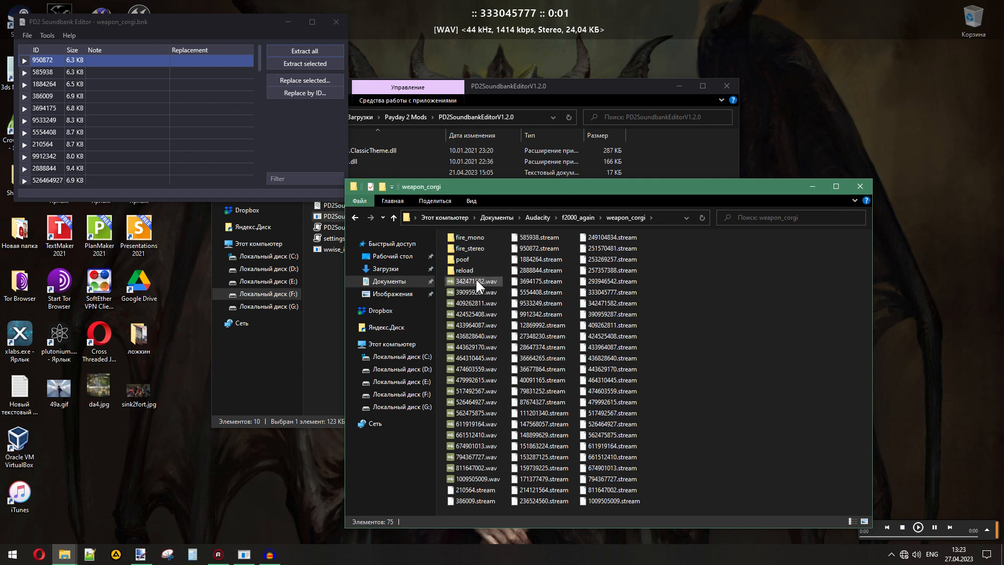
- Play 342471582.wav through 424525408.wav, moving 342471582.wav and 424525408.wav into reload and 390959287.wav and 409262811.wav into fire_mono
double_click(475, 279)
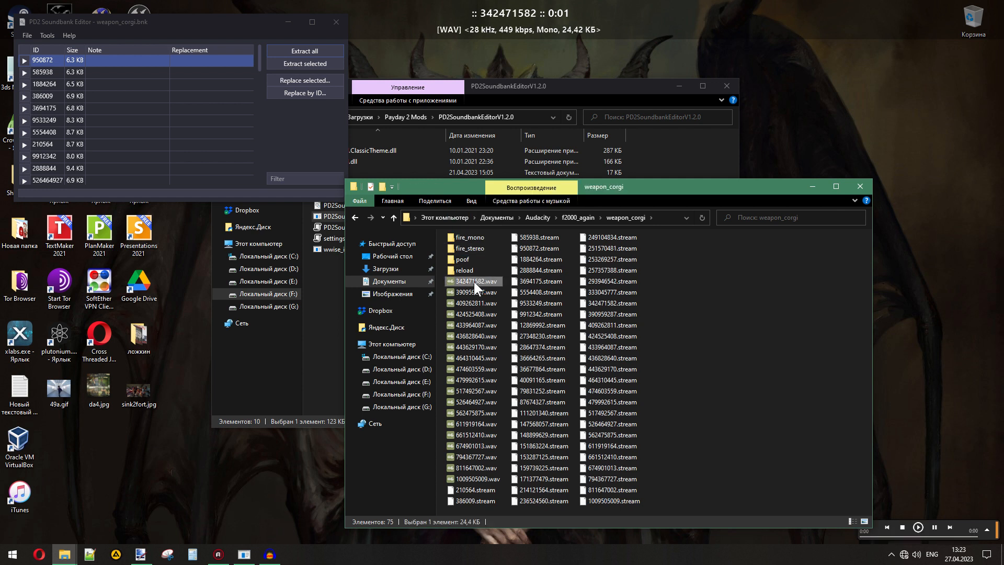
drag(472, 281, 471, 241)
double_click(472, 280)
double_click(475, 280)
double_click(472, 281)
drag(472, 281, 470, 239)
- Play and sort 433964087.wav and 474603559.wav into fire_stereo, 436828640.wav into fire_mono, and 443629170.wav and 464310445.wav into reload
double_click(473, 280)
double_click(472, 281)
double_click(476, 281)
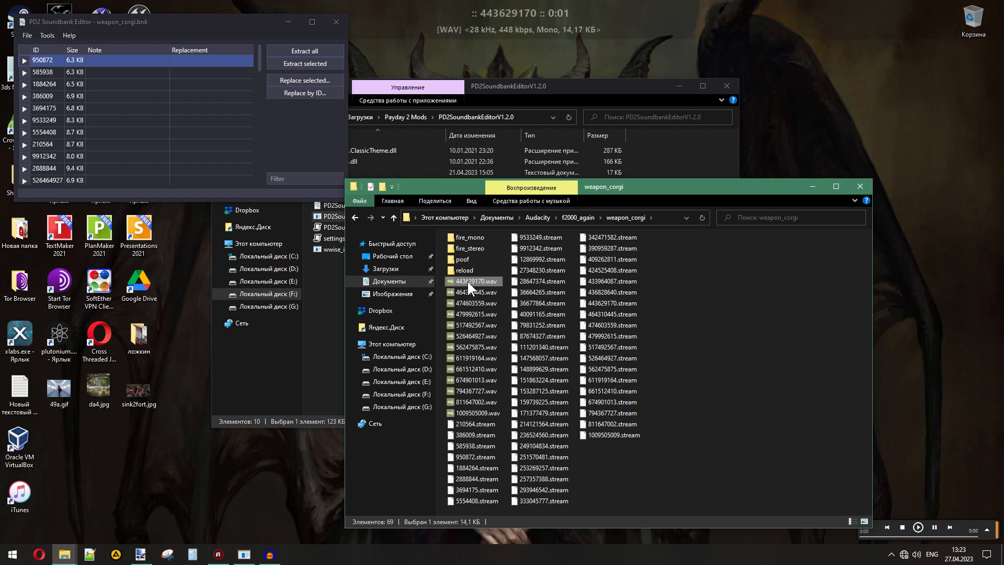
drag(467, 281, 469, 239)
double_click(473, 280)
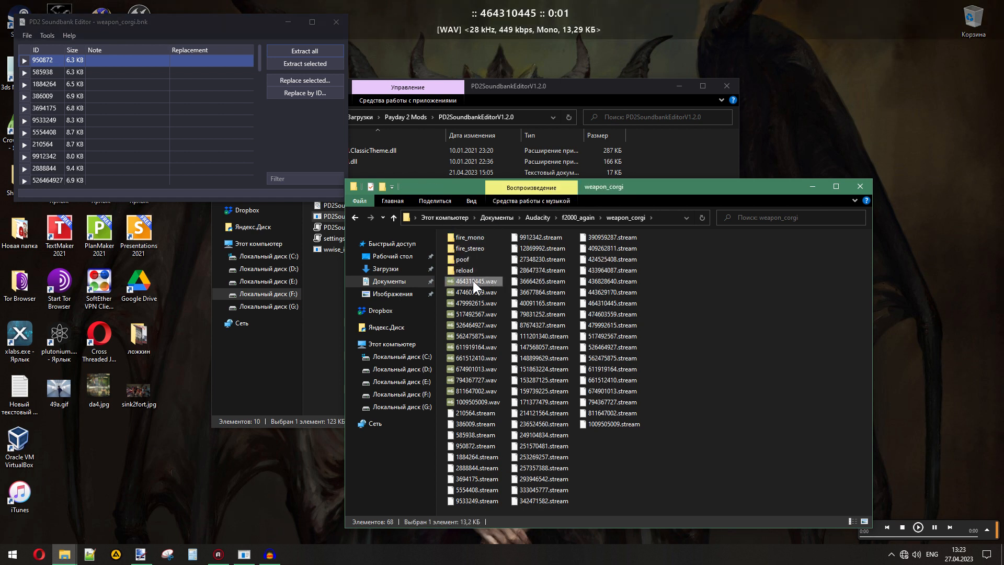
drag(472, 281, 470, 239)
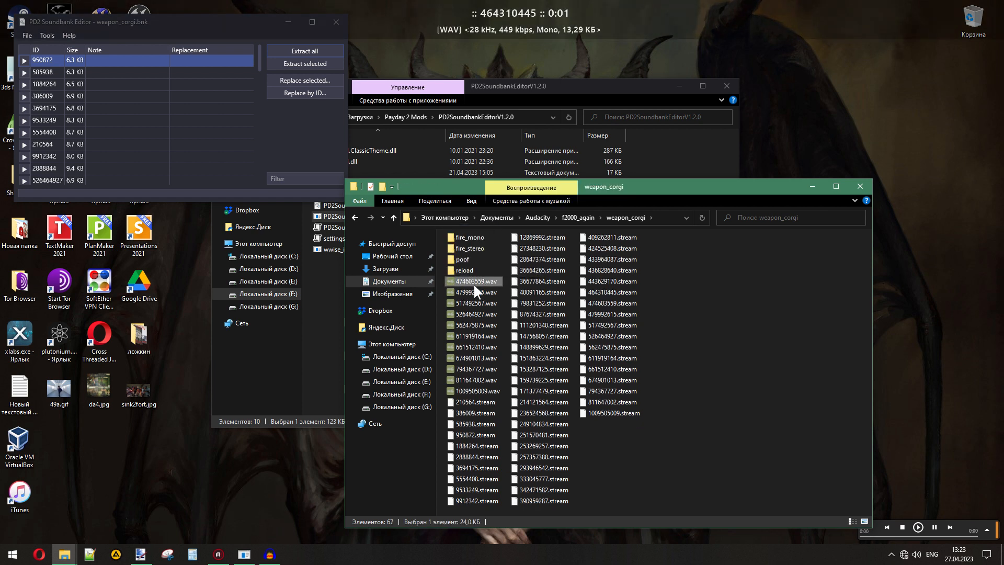
double_click(473, 283)
drag(472, 282, 470, 239)
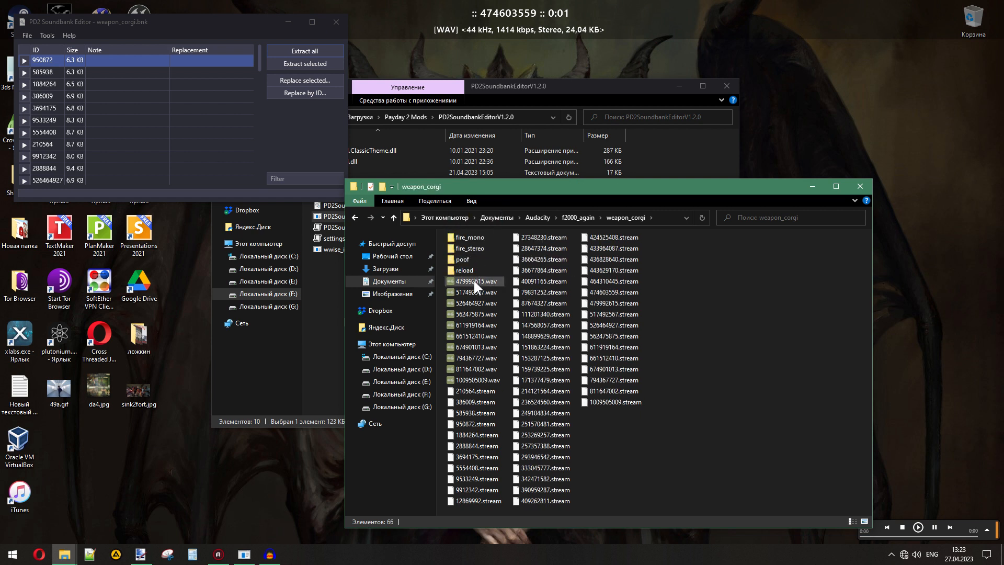
- Check 479992615.wav in Audacity by repeating Normalize and playing it, discard the track, and move the file into poof
double_click(473, 280)
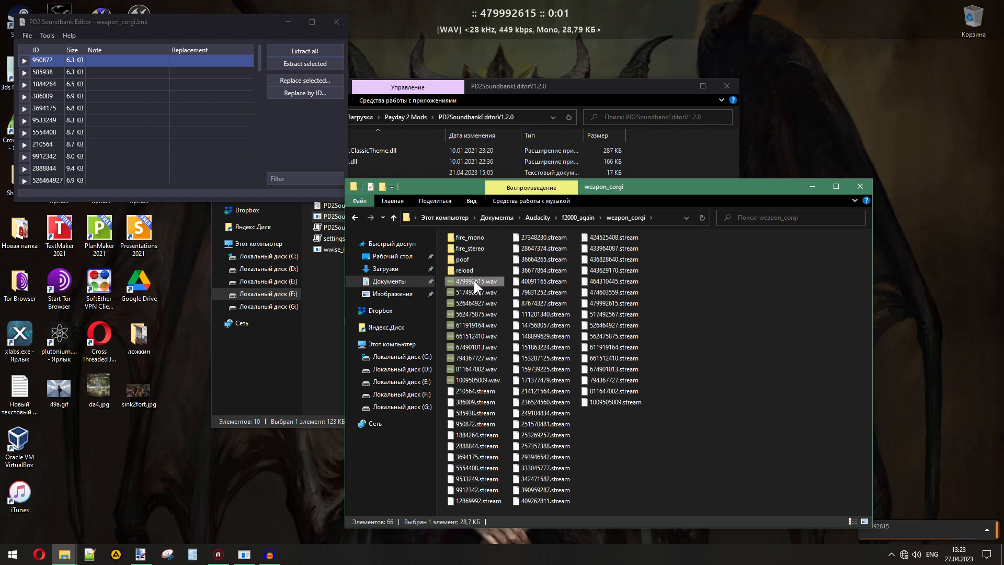
drag(467, 281, 334, 318)
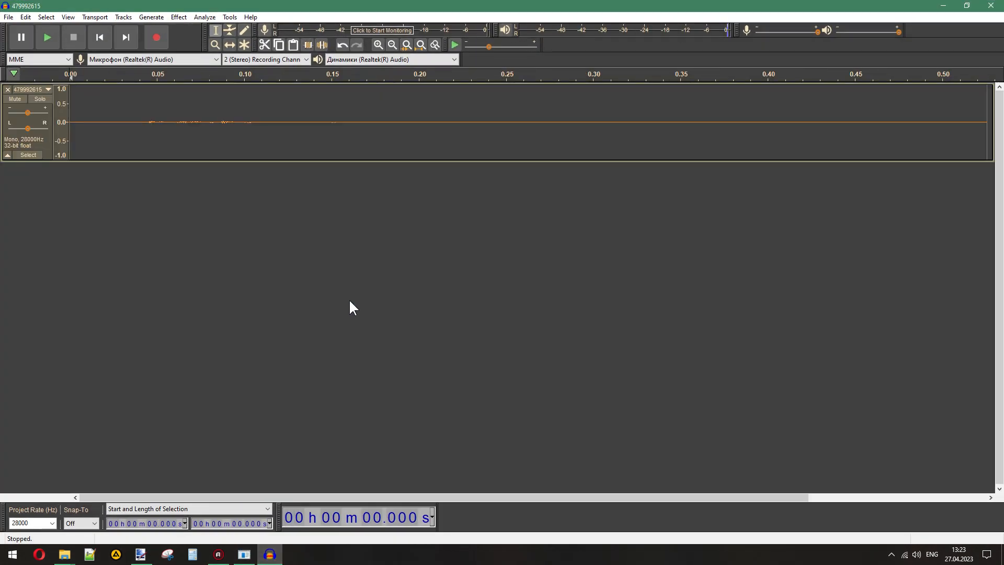
key(ctrl+a)
click(178, 17)
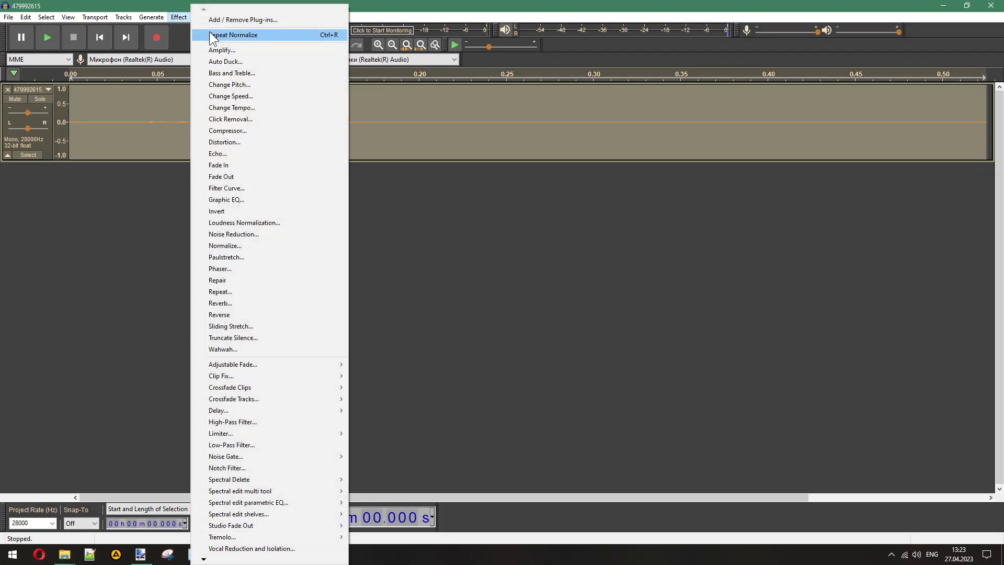
click(209, 34)
click(50, 37)
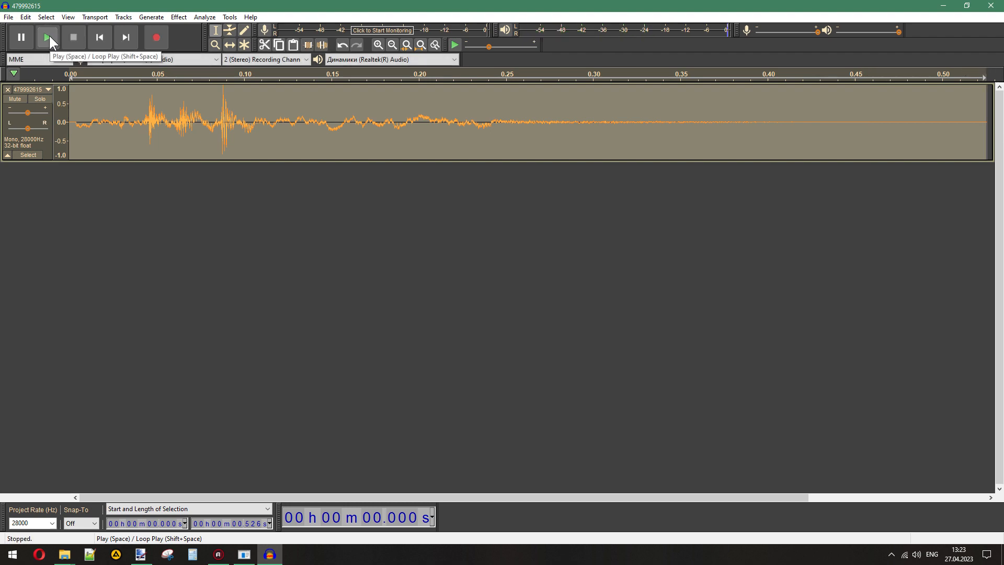
click(49, 35)
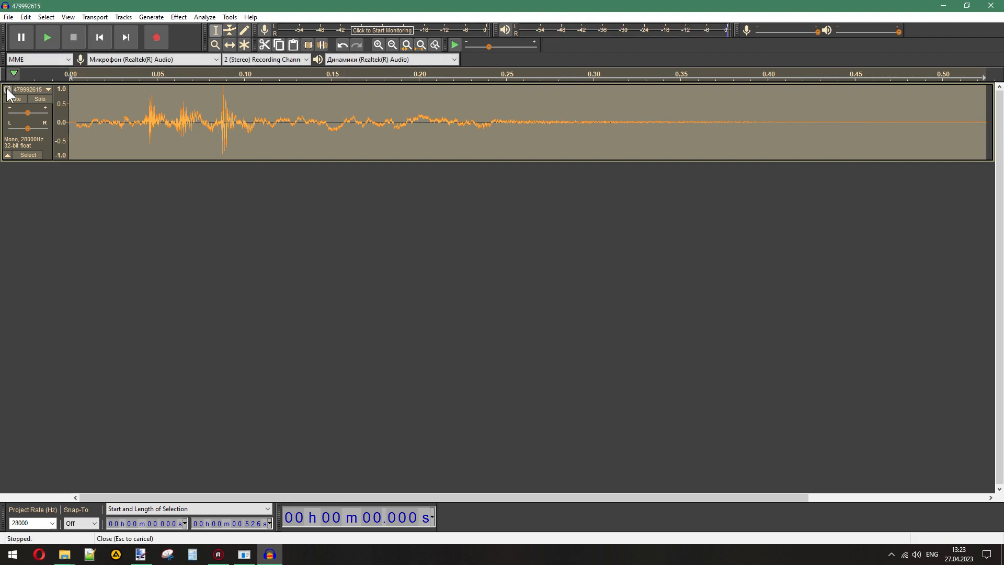
click(7, 90)
click(270, 553)
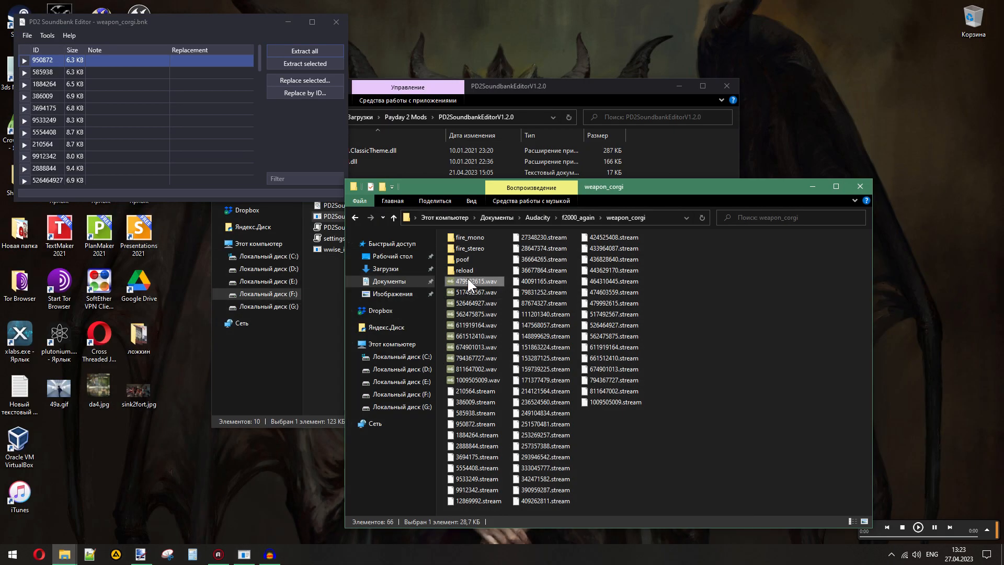
drag(467, 278, 461, 259)
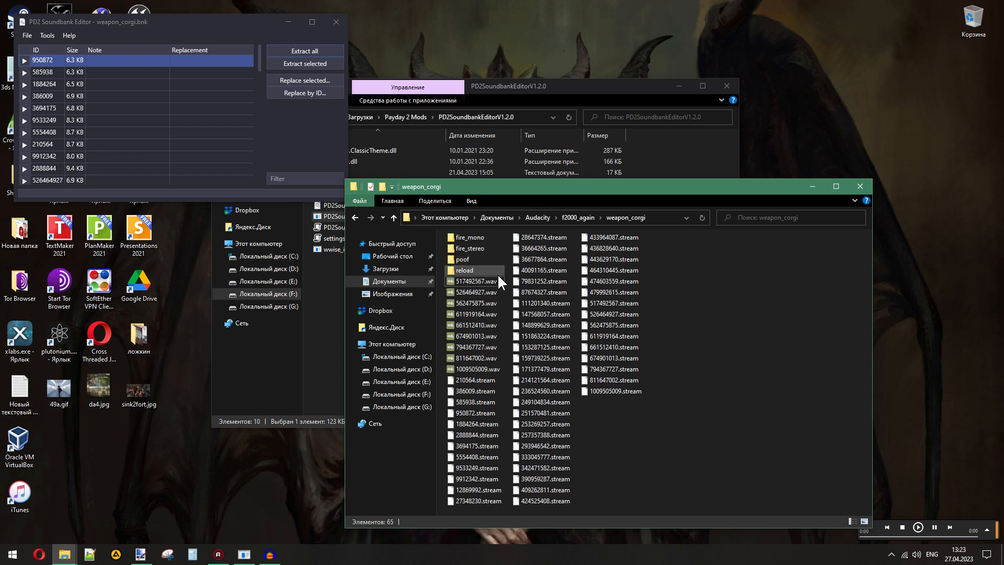
- Play 517492567.wav through 661512410.wav, moving 517492567.wav into reload and the other four files into fire_stereo
double_click(472, 280)
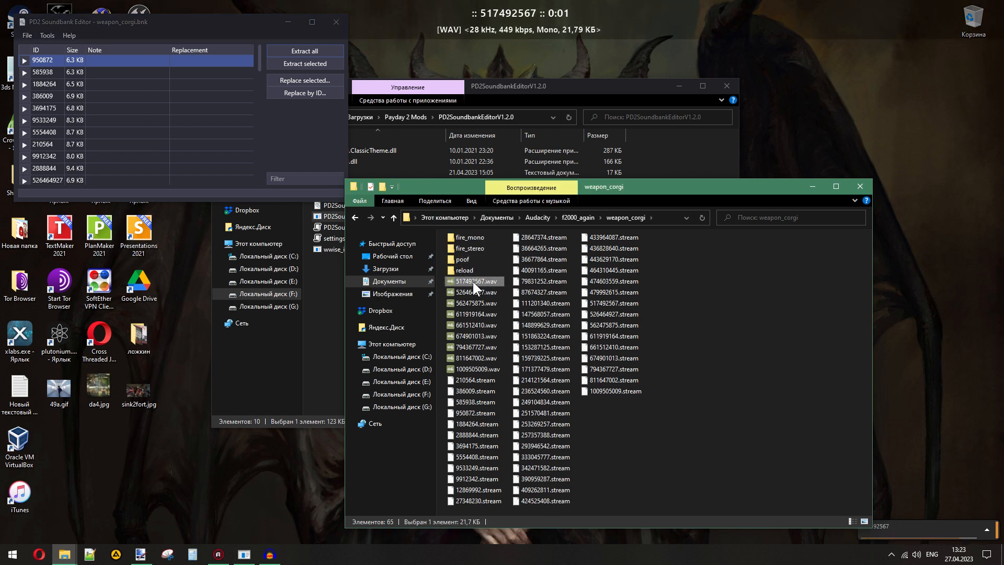
drag(467, 281, 463, 272)
double_click(471, 280)
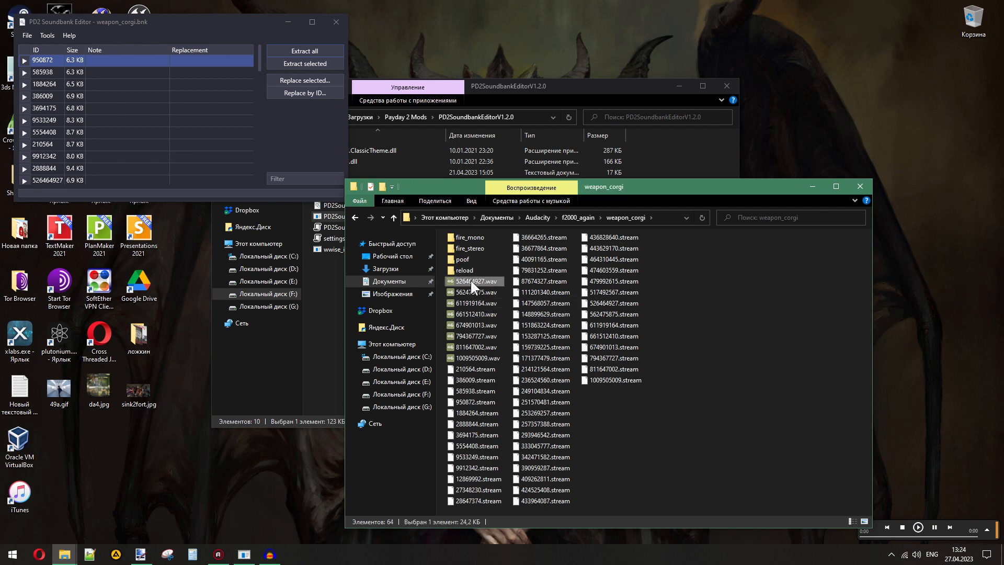
drag(471, 278, 475, 246)
double_click(469, 280)
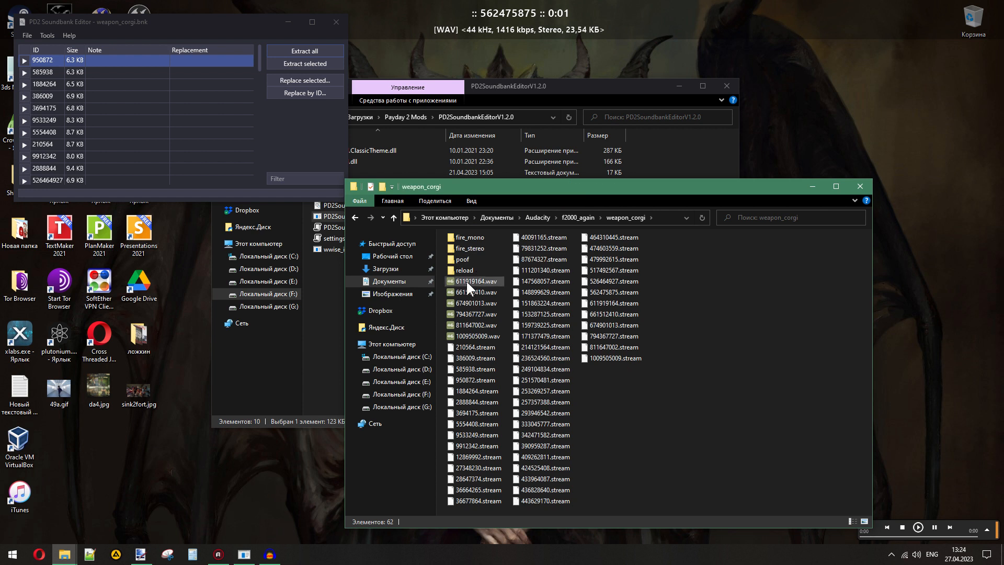
double_click(466, 280)
drag(465, 281, 470, 247)
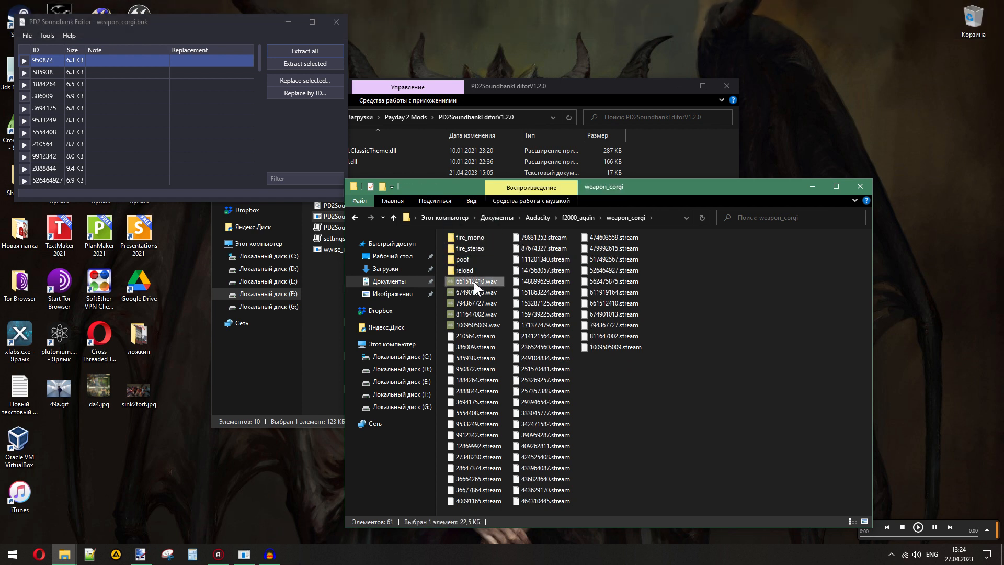
double_click(474, 282)
drag(473, 280, 475, 257)
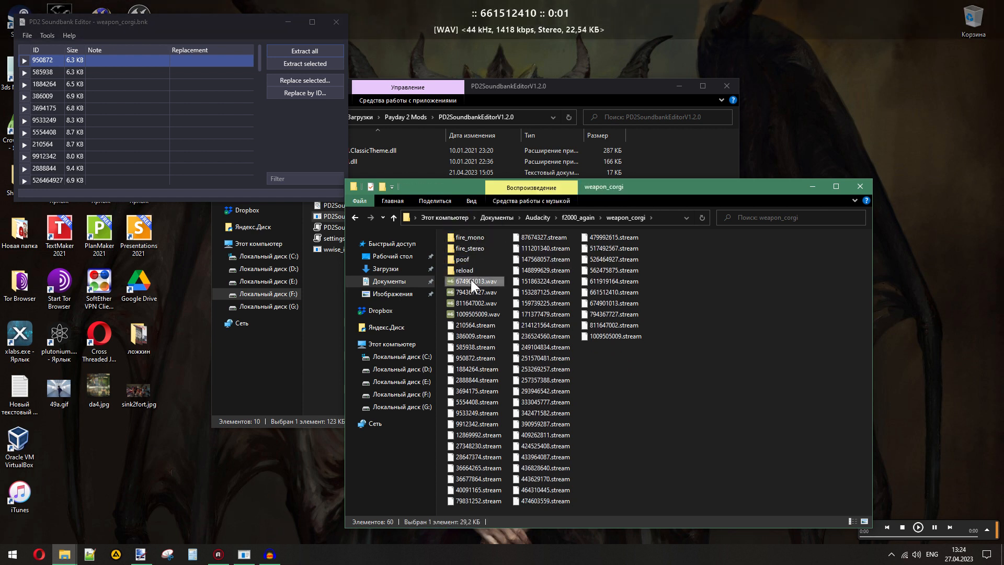
- Play 674901013.wav, check it in Audacity with Normalize repeated, remove the track, and move the file into poof
double_click(471, 281)
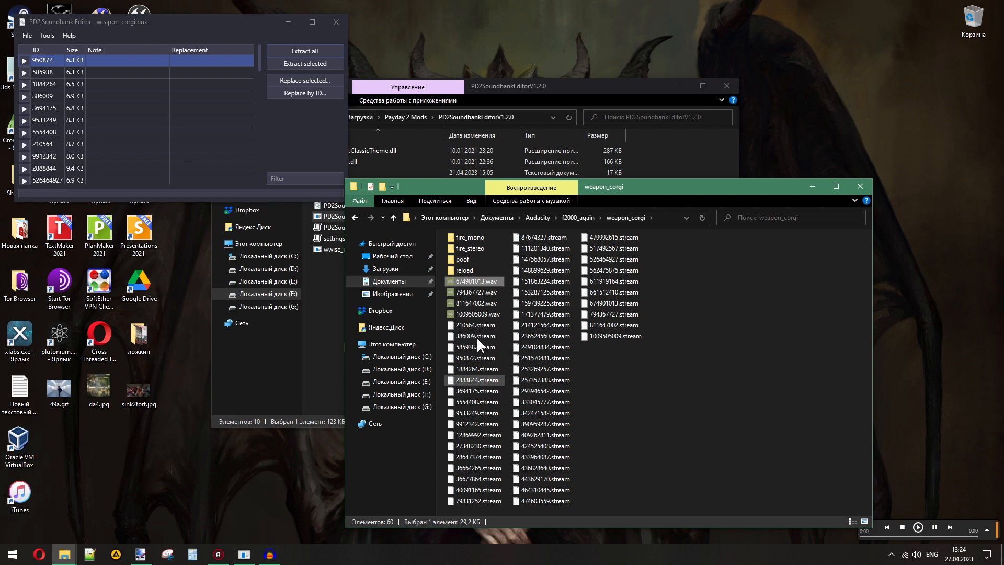
double_click(461, 280)
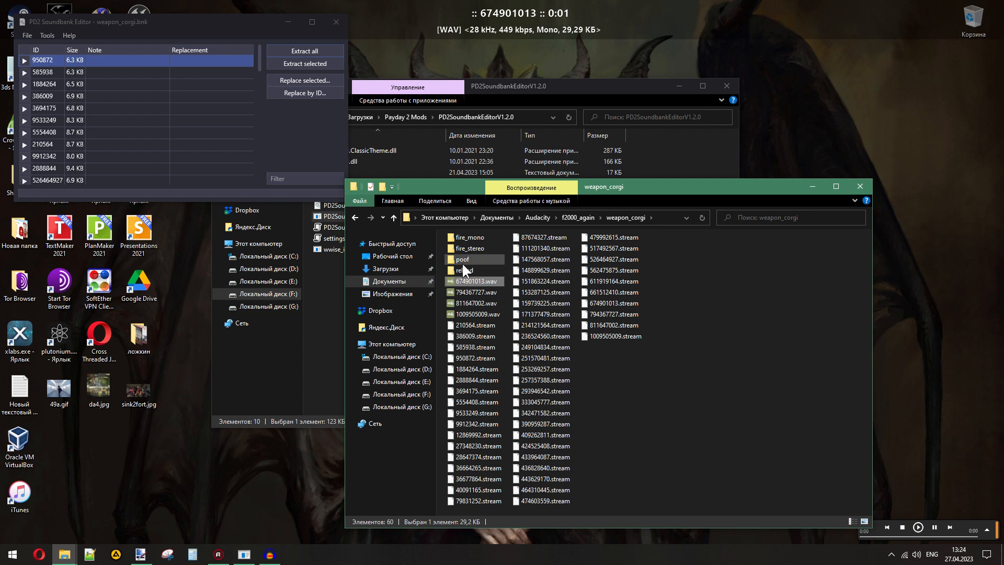
drag(471, 278, 287, 355)
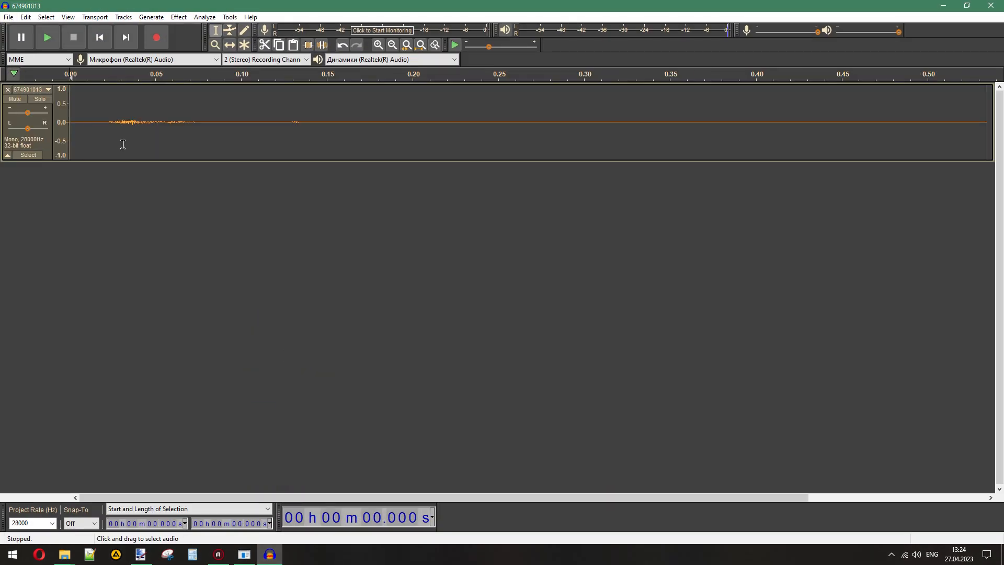
double_click(617, 132)
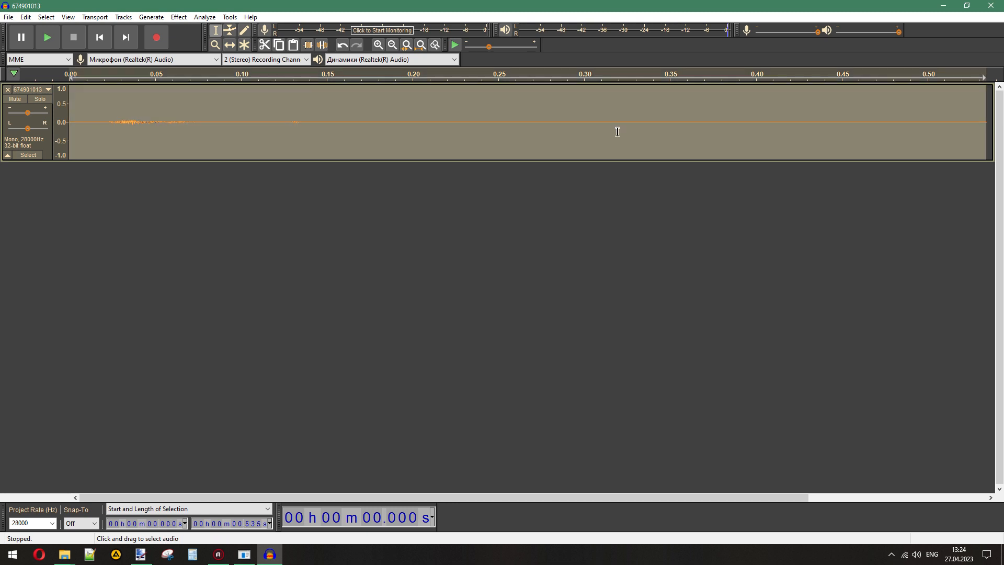
click(179, 17)
click(212, 33)
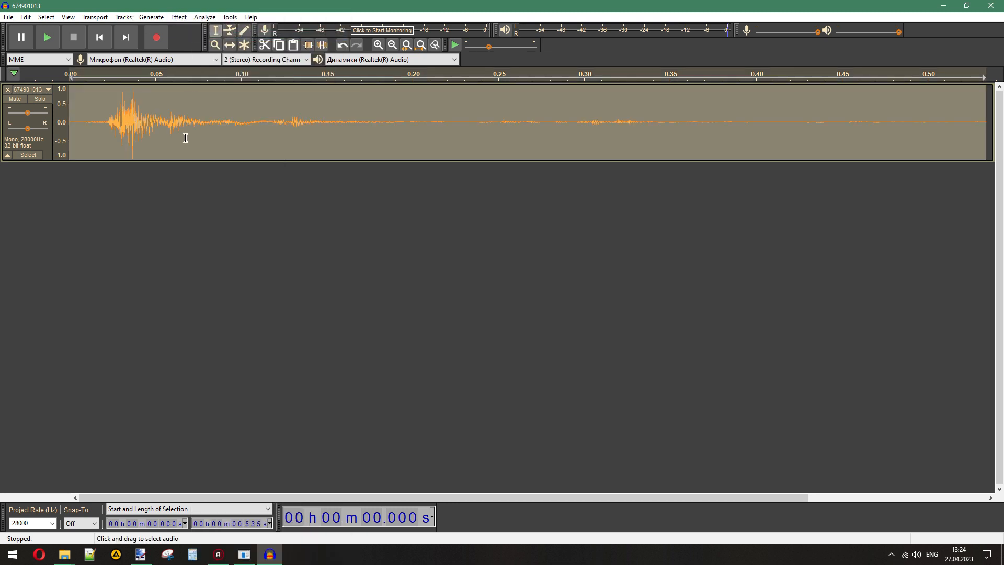
click(40, 37)
click(41, 38)
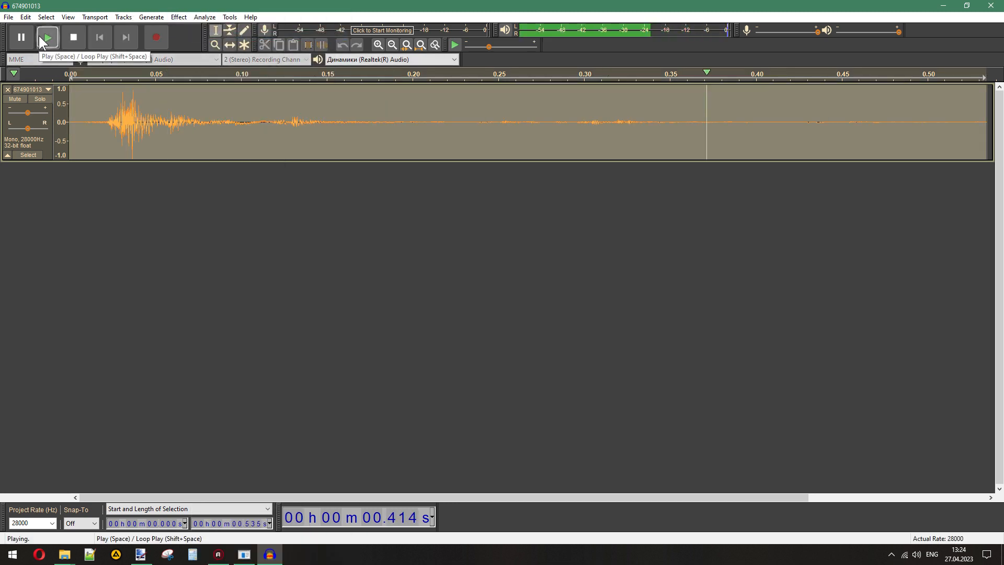
click(41, 38)
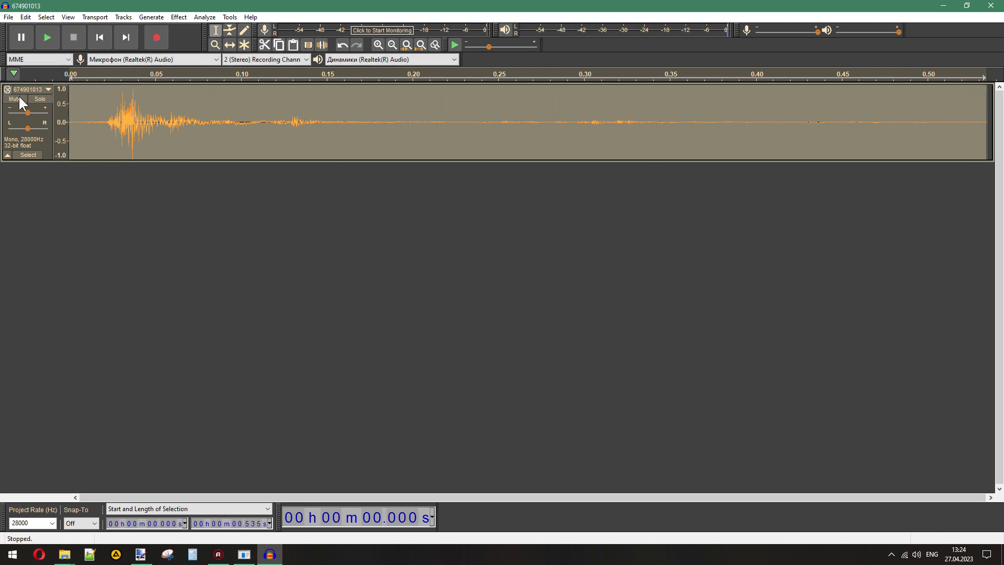
click(6, 90)
click(270, 553)
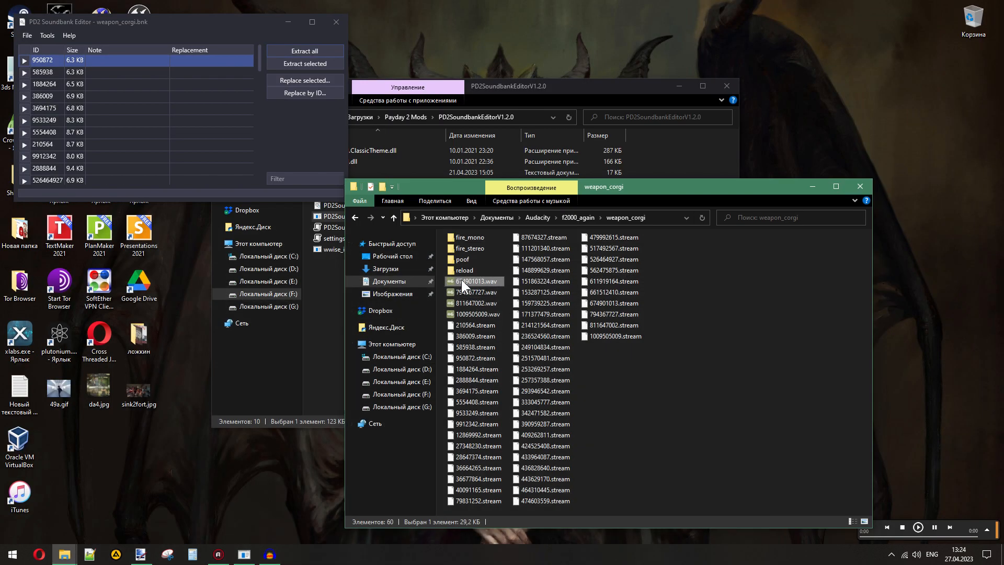
key(Delete)
- Play the remaining WAV files, moving 794367727.wav and 811647002.wav into fire_stereo and 1009505009.wav into reload
double_click(473, 281)
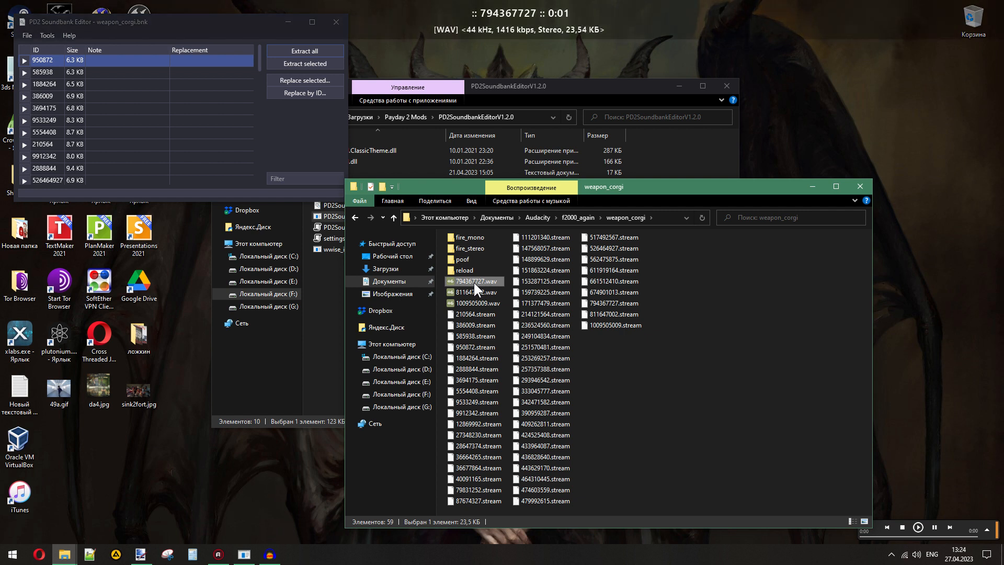
mouse_move(473, 281)
mouse_down()
mouse_move(475, 249)
mouse_move(465, 271)
mouse_up()
double_click(471, 281)
double_click(473, 281)
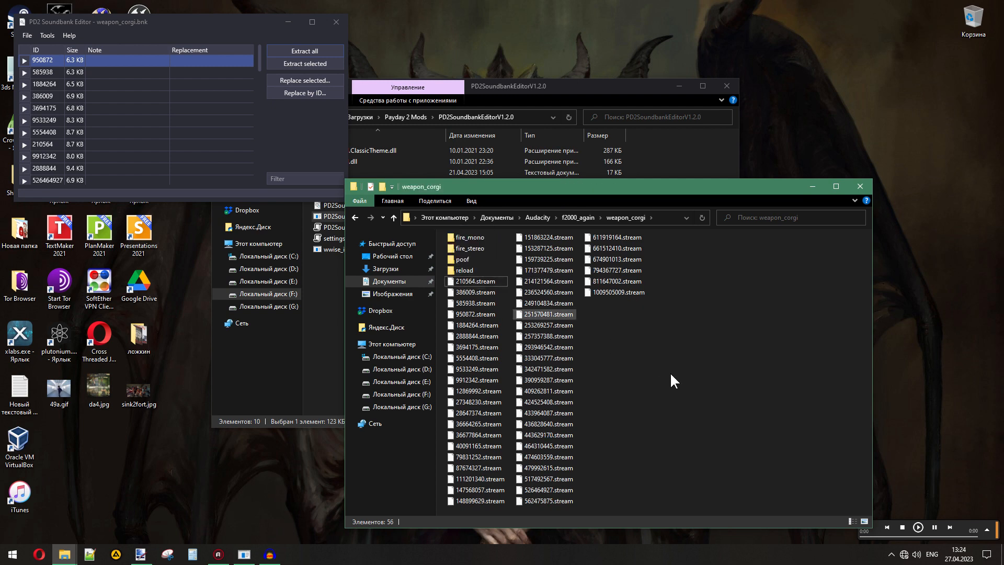
- Review the sorted WAV files in the poof, reload, fire_mono and fire_stereo folders, returning to weapon_corgi
right_click(642, 368)
click(582, 378)
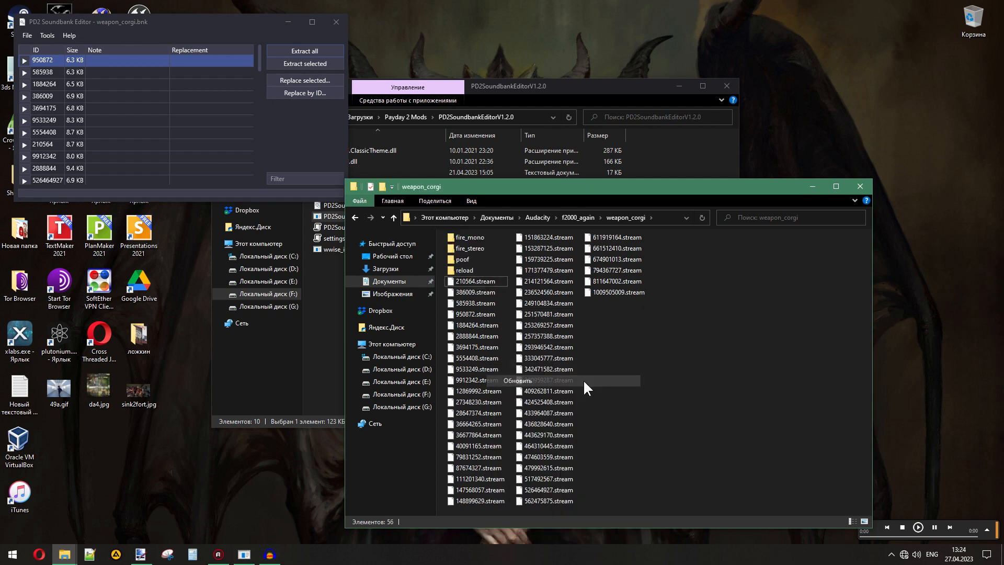
double_click(453, 260)
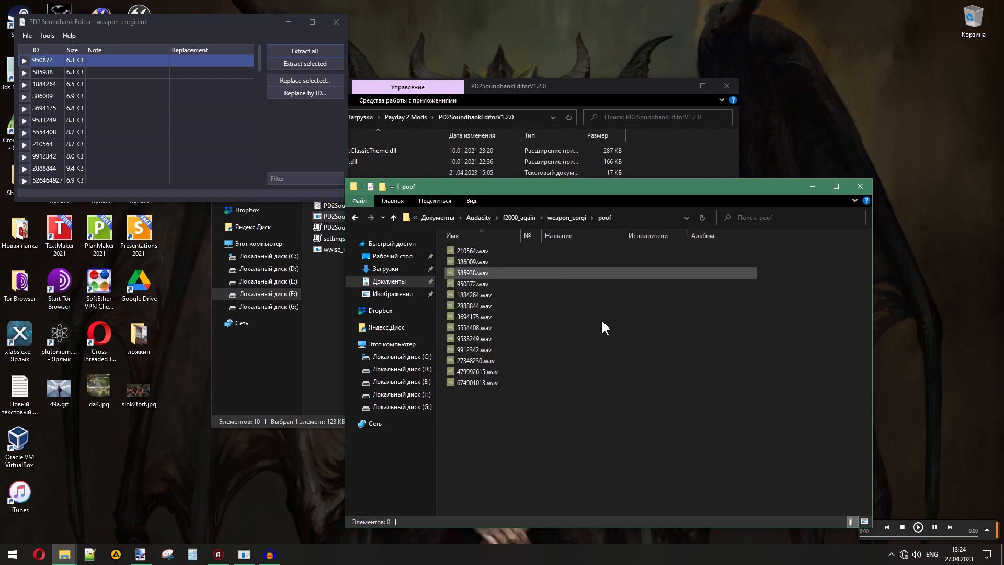
click(573, 218)
double_click(459, 272)
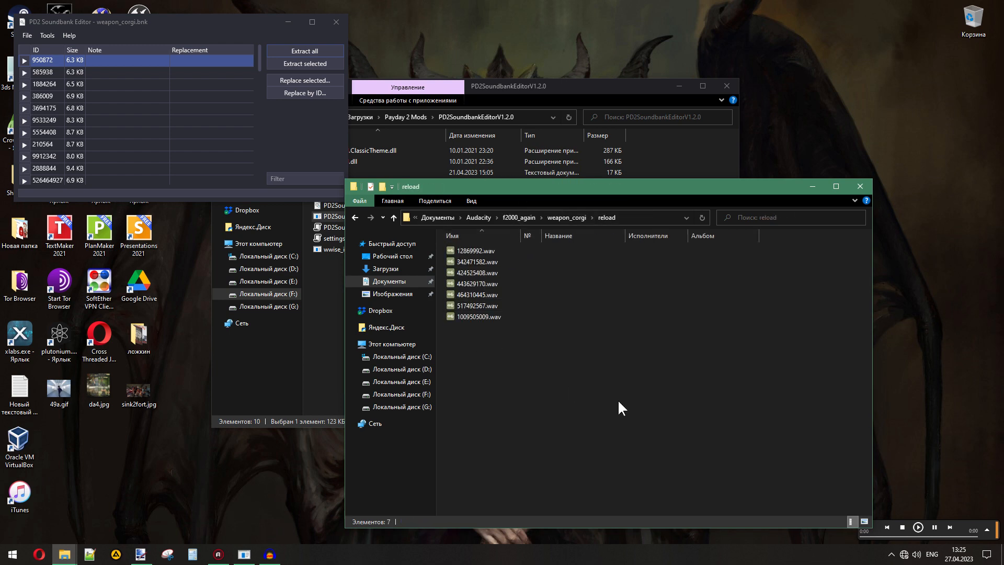
click(567, 218)
click(462, 239)
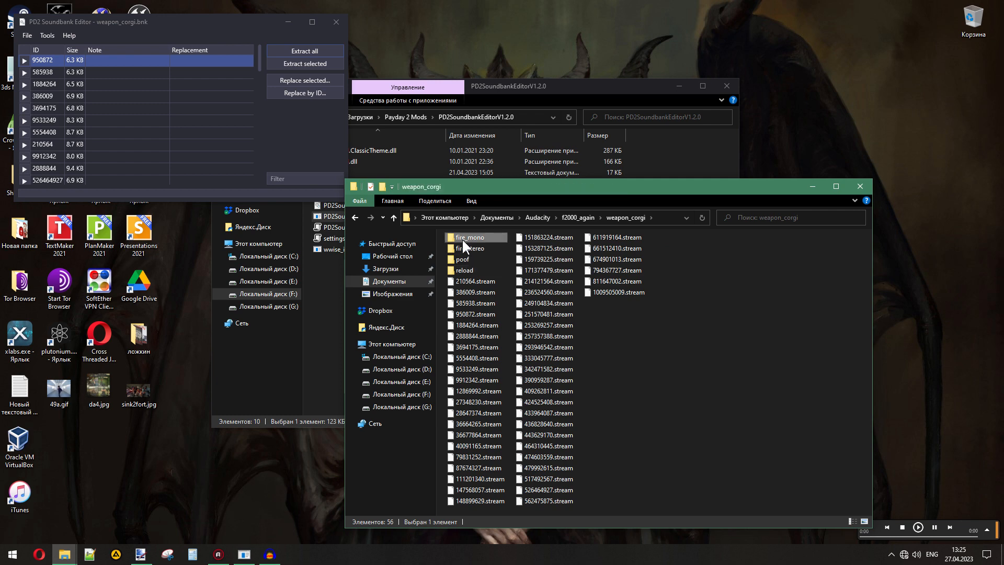
double_click(463, 237)
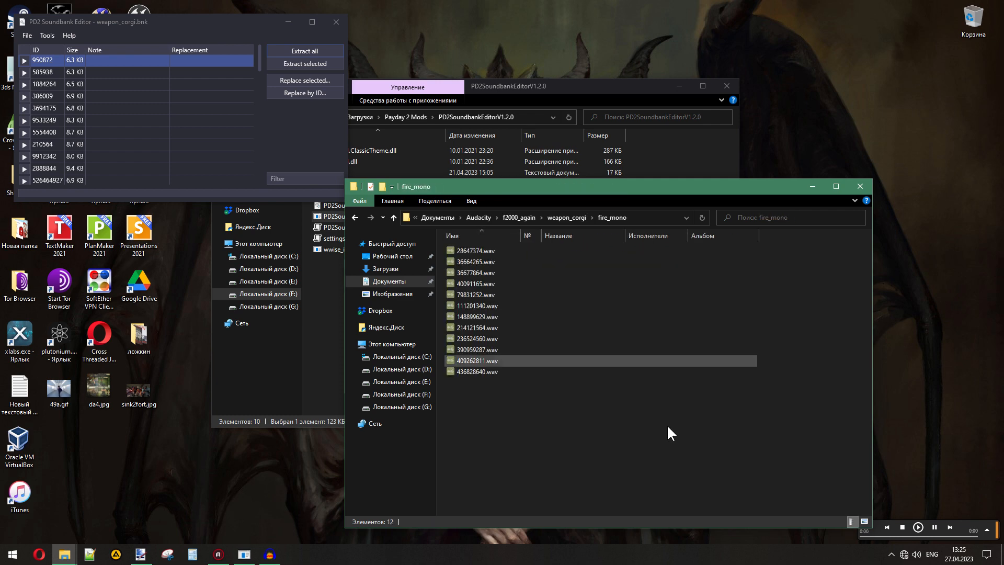
click(558, 218)
double_click(478, 248)
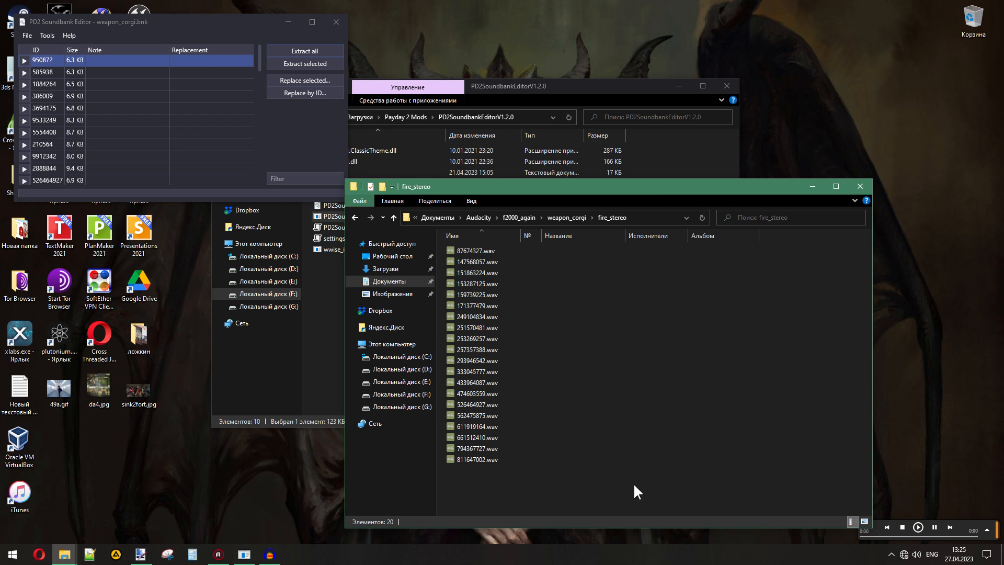
click(568, 217)
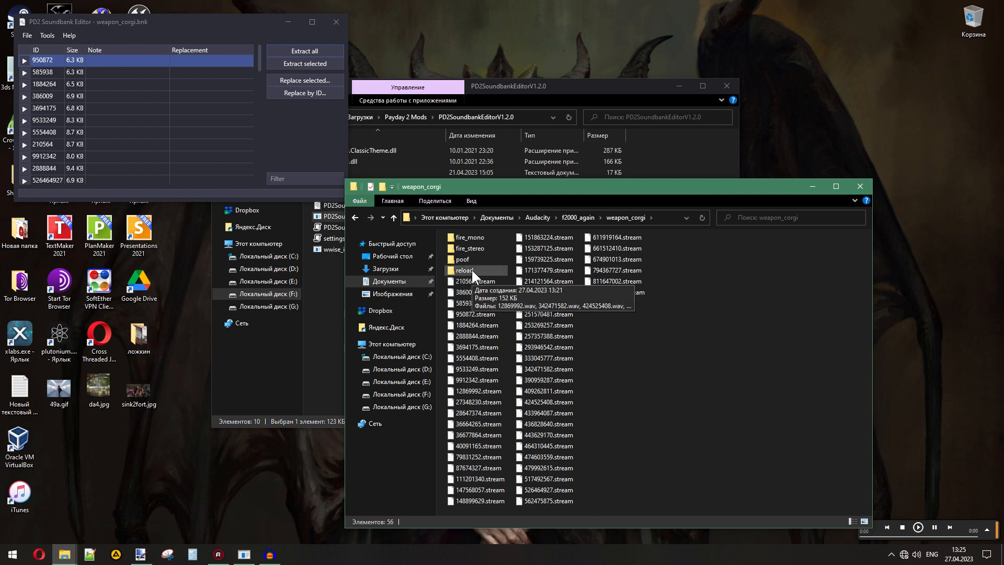
- Open Documents > Audacity > f2000_again in the PD2SoundbankEditorV1.2.0 Explorer window and widen the name column to show full file names
click(666, 170)
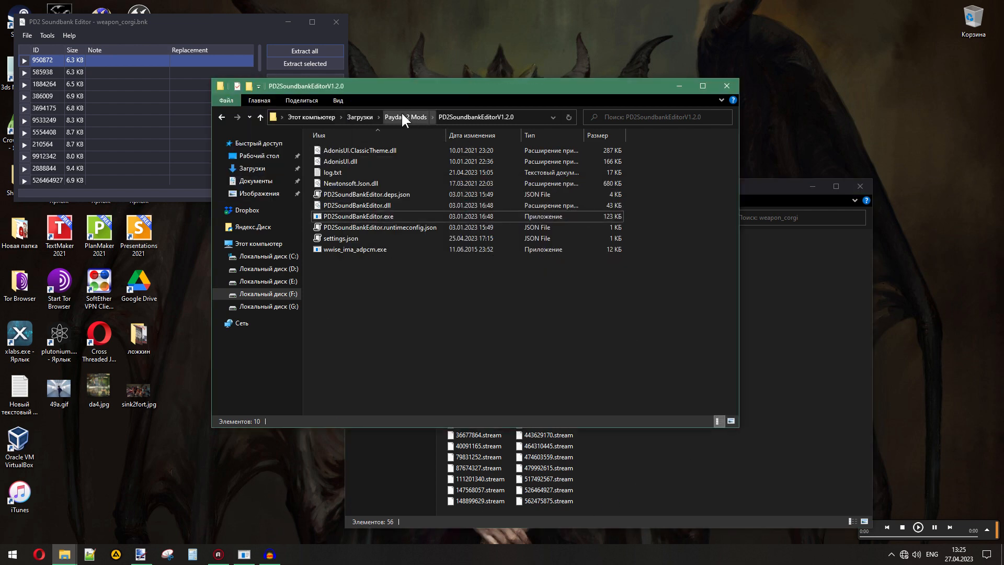
click(256, 181)
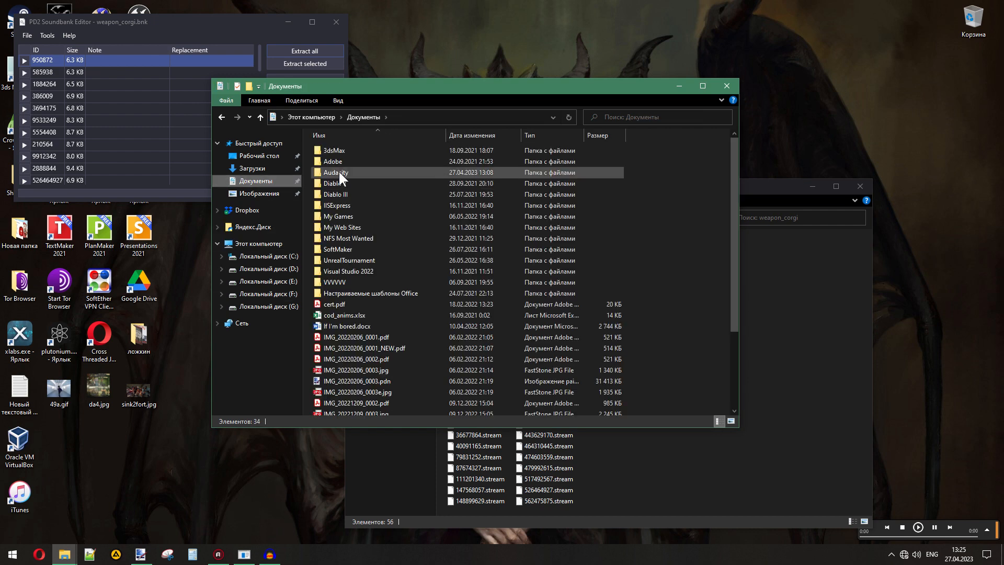
double_click(337, 172)
double_click(340, 181)
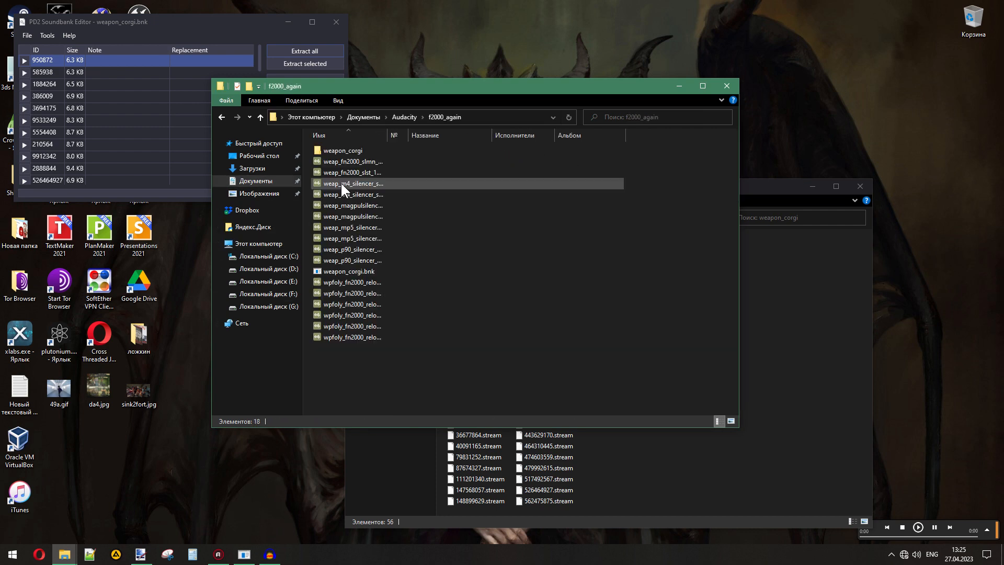
drag(387, 136, 460, 150)
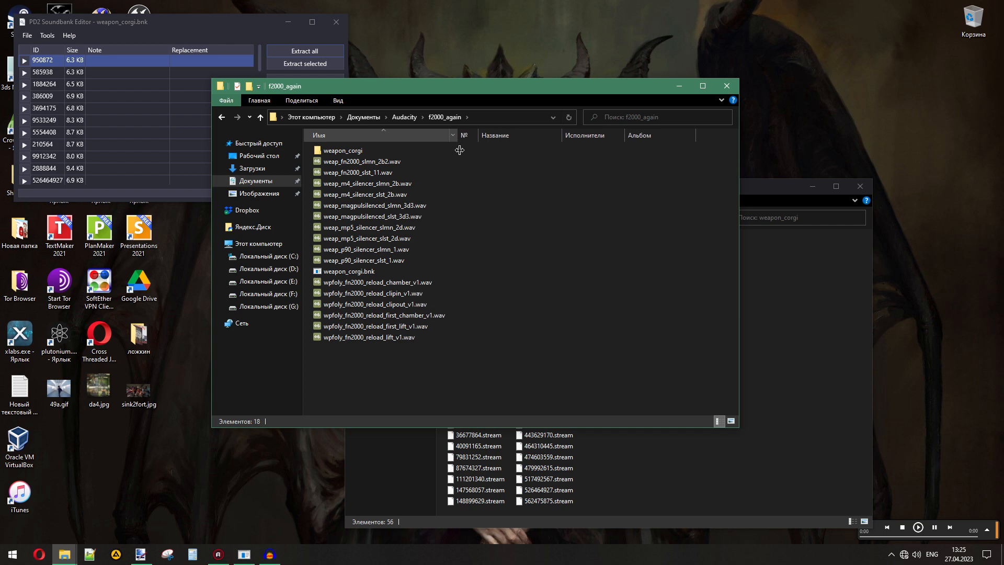
- Open the reload folder in the weapon_corgi window, and briefly highlight the six wpfoly_fn2000_reload WAV files in f2000_again
click(680, 479)
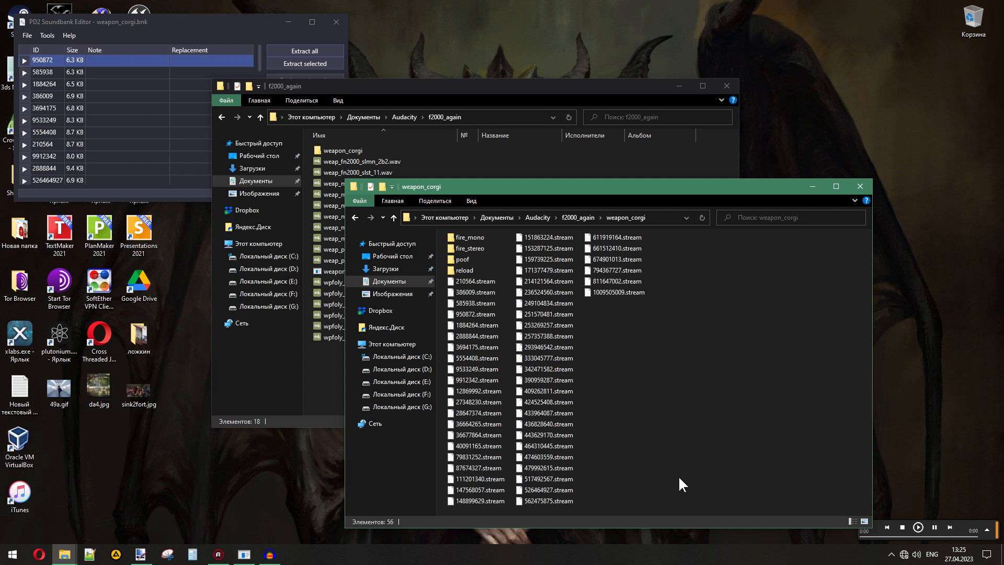
double_click(463, 269)
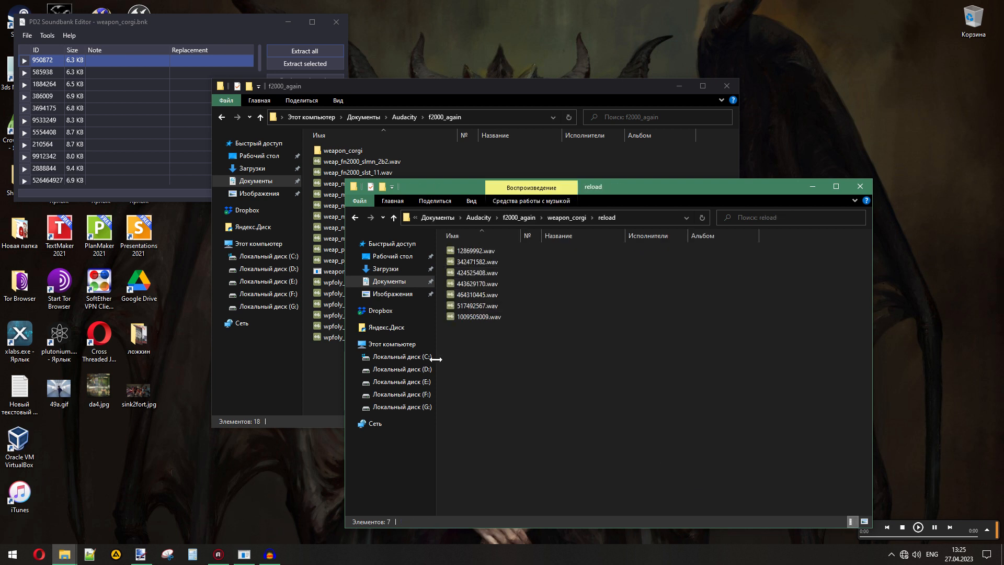
click(329, 376)
drag(410, 368, 339, 277)
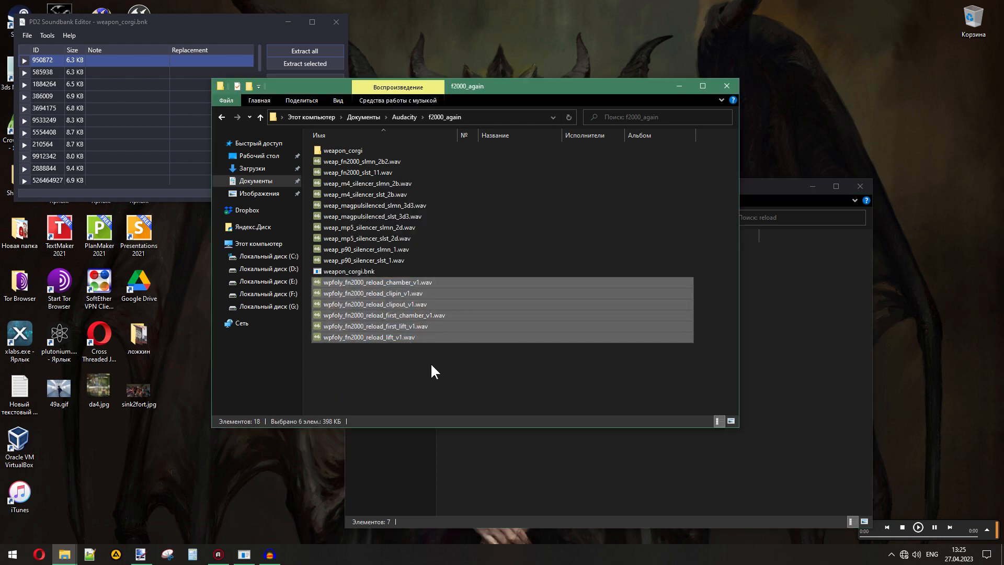
click(431, 362)
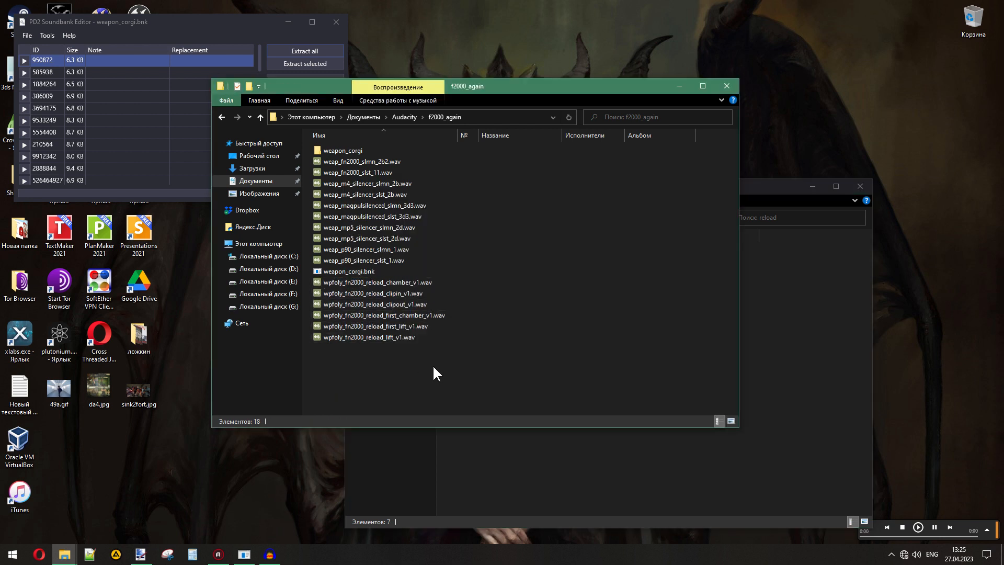
- Play the six wpfoly_fn2000_reload files in f2000_again: first_lift, first_chamber, lift, clipout, clipin and chamber
double_click(399, 329)
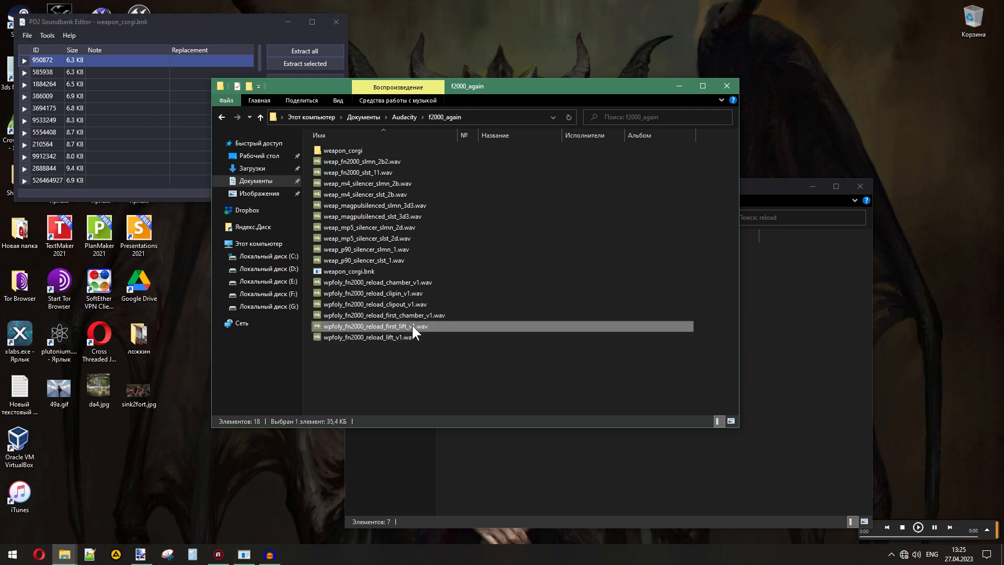
double_click(406, 316)
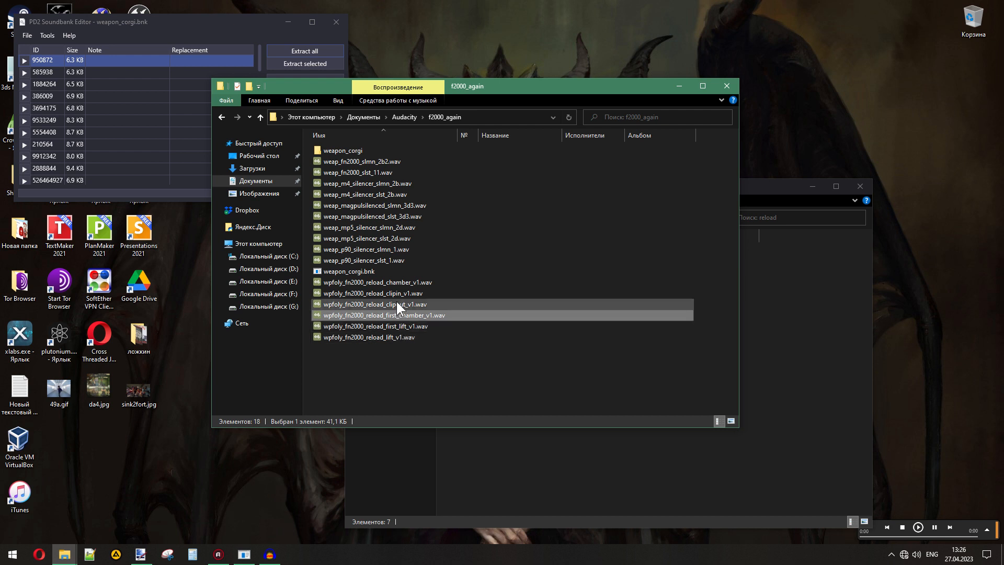
double_click(393, 334)
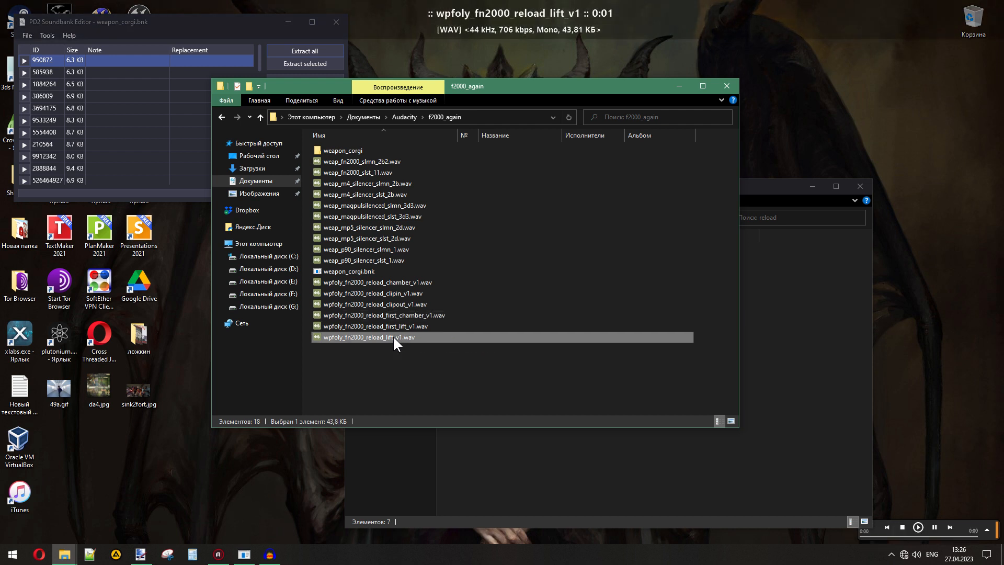
double_click(400, 304)
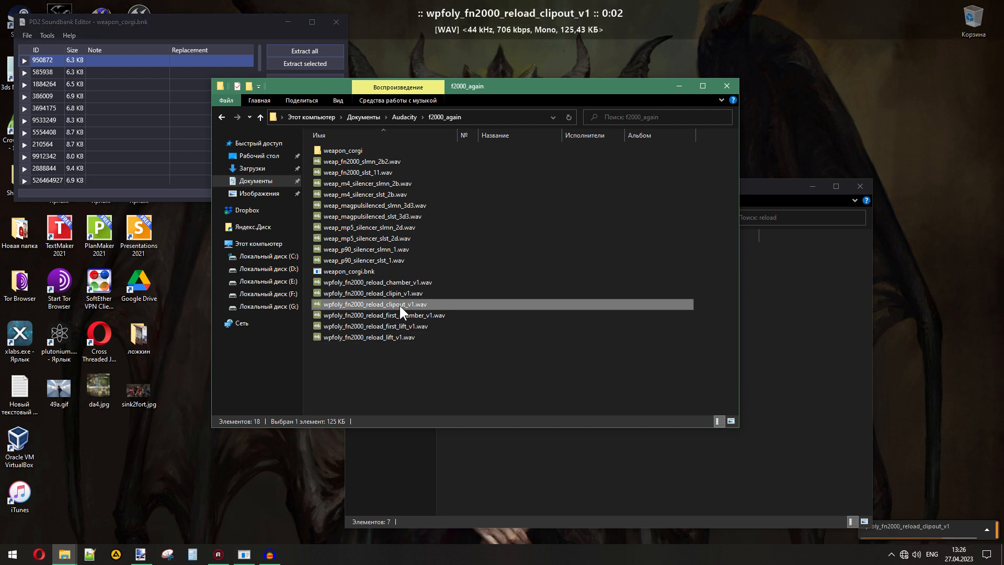
double_click(400, 293)
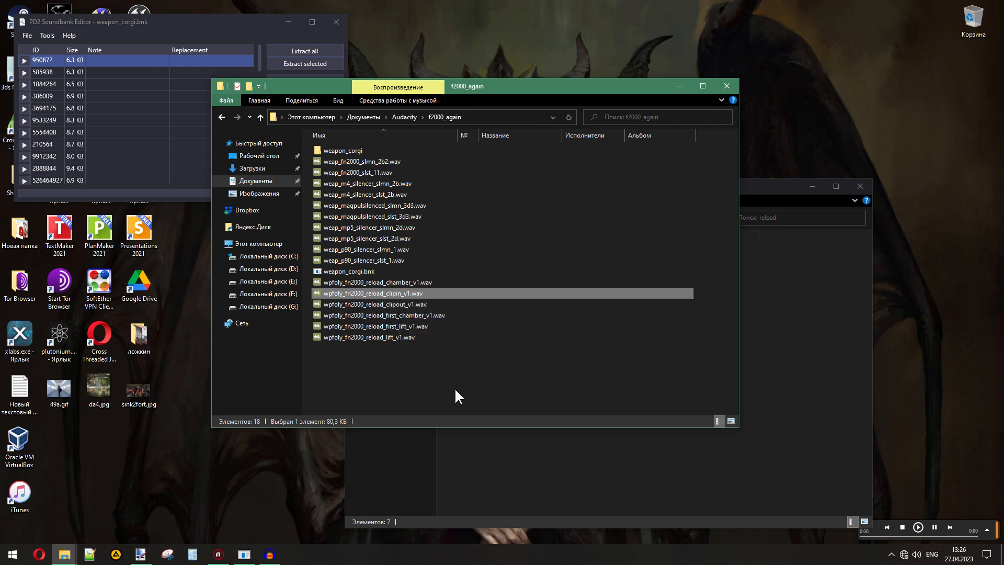
double_click(412, 283)
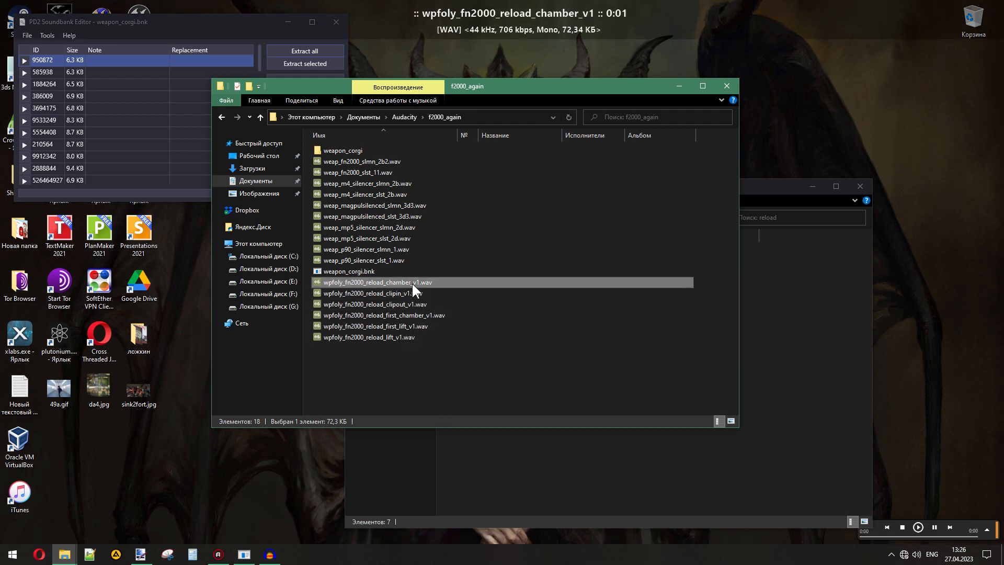
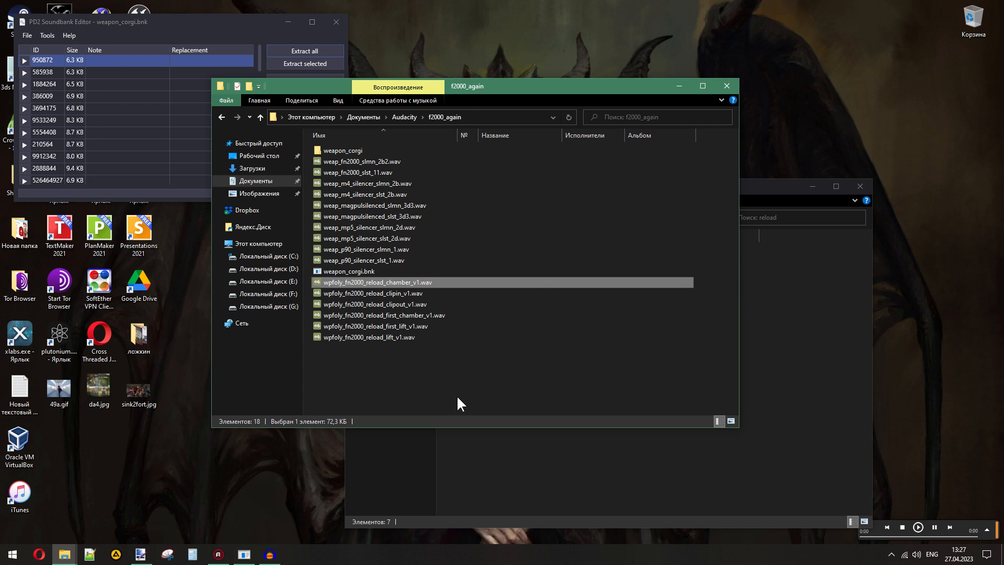
- Play 12869992, 342471582, 443629170, 464310445, 517492567 and 1009505009.wav from the weapon_corgi reload folder
click(524, 488)
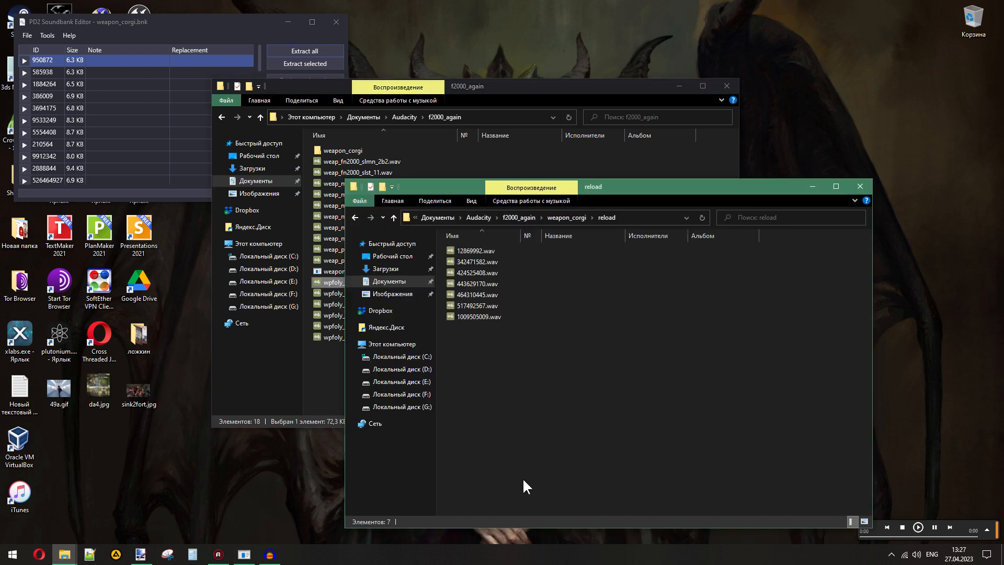
double_click(475, 252)
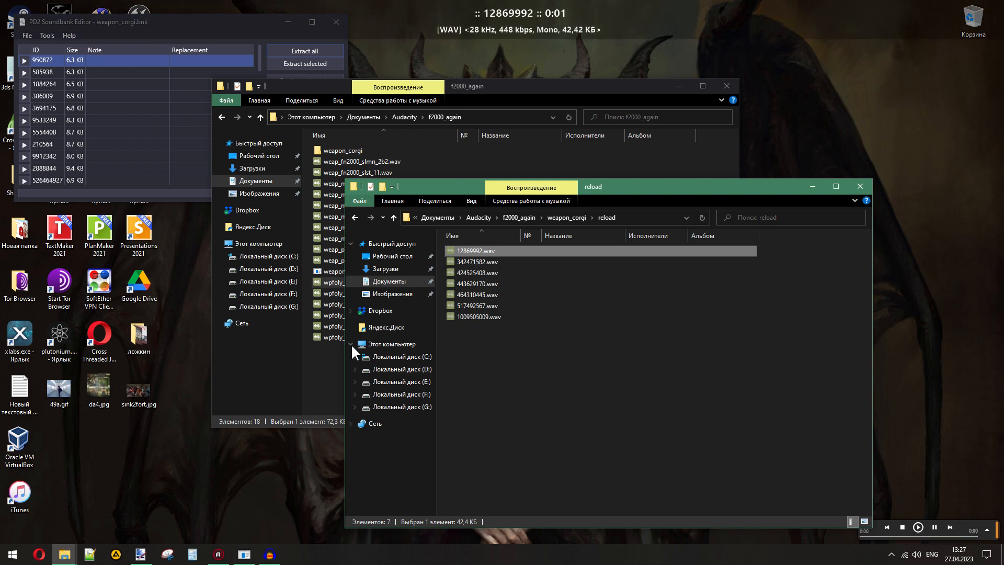
click(334, 359)
click(577, 473)
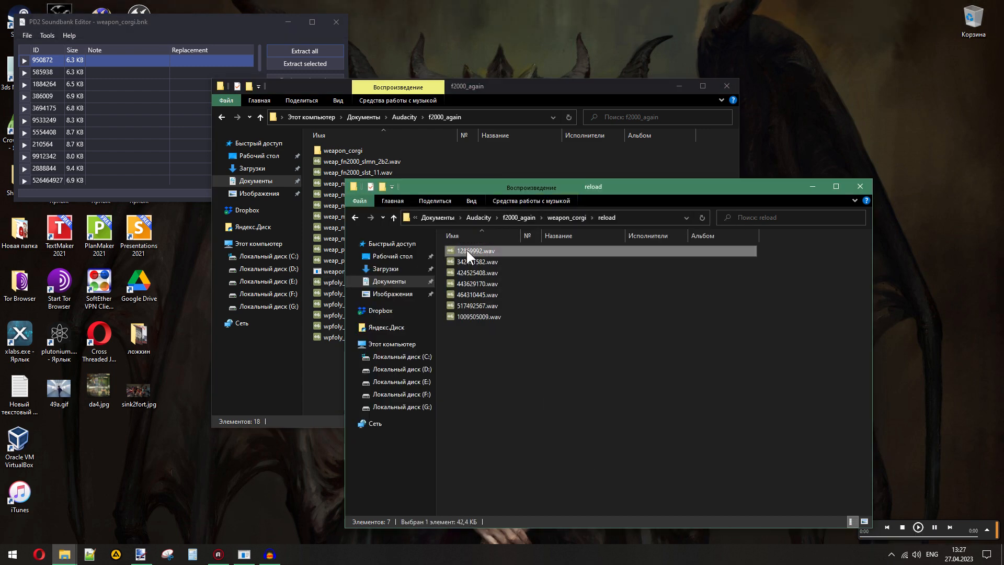
double_click(467, 250)
click(472, 261)
double_click(472, 261)
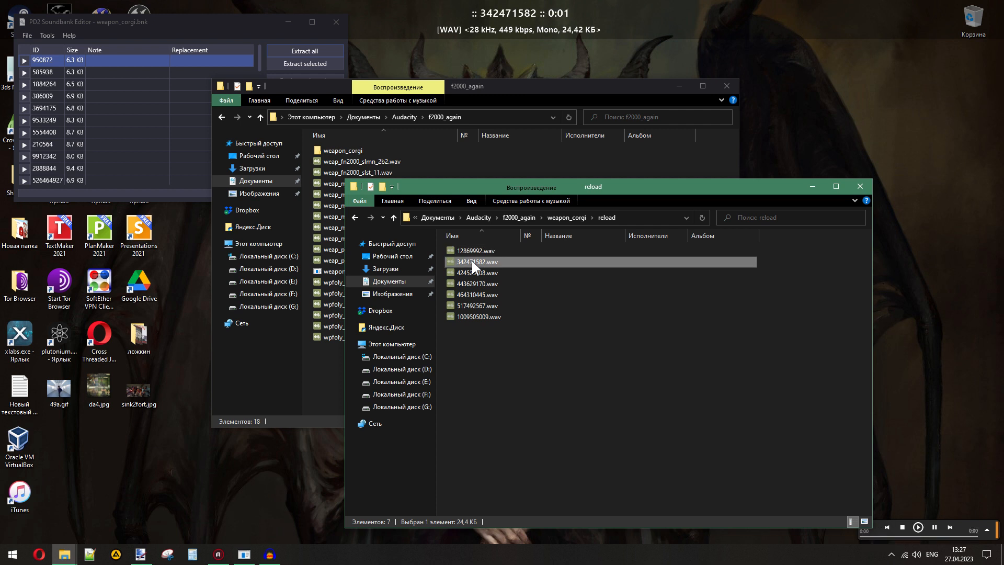
click(475, 283)
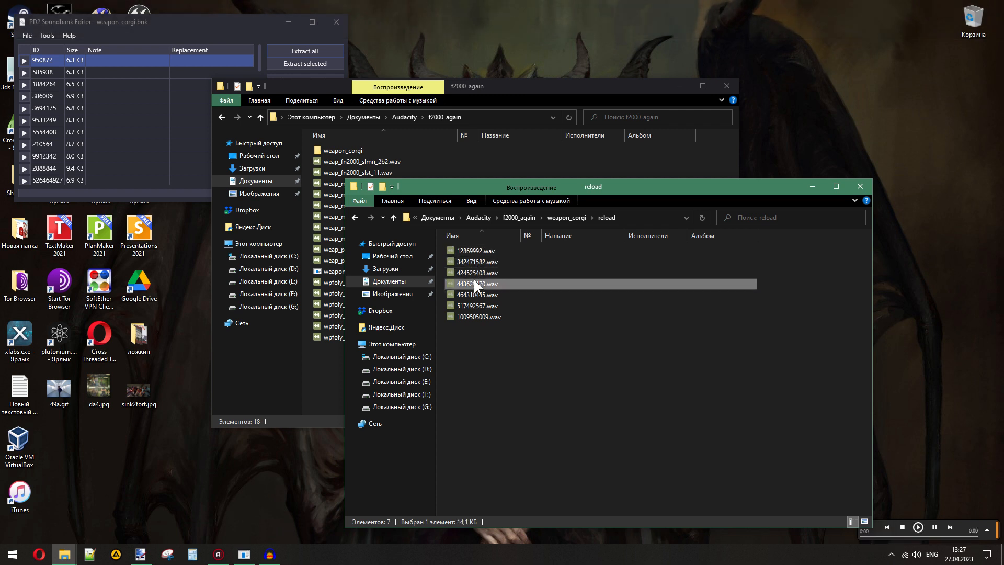
double_click(474, 282)
double_click(478, 295)
double_click(477, 303)
click(476, 315)
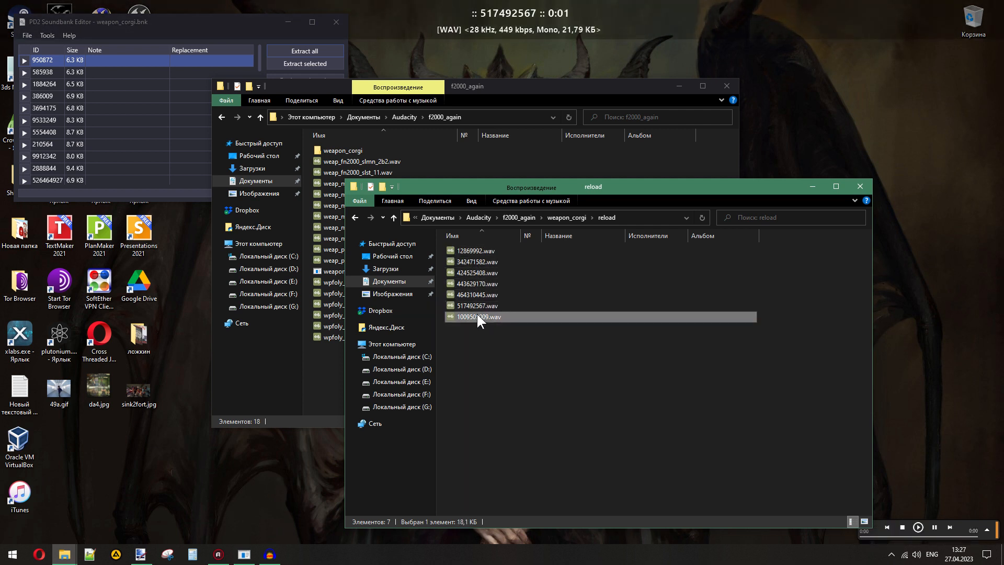
double_click(476, 315)
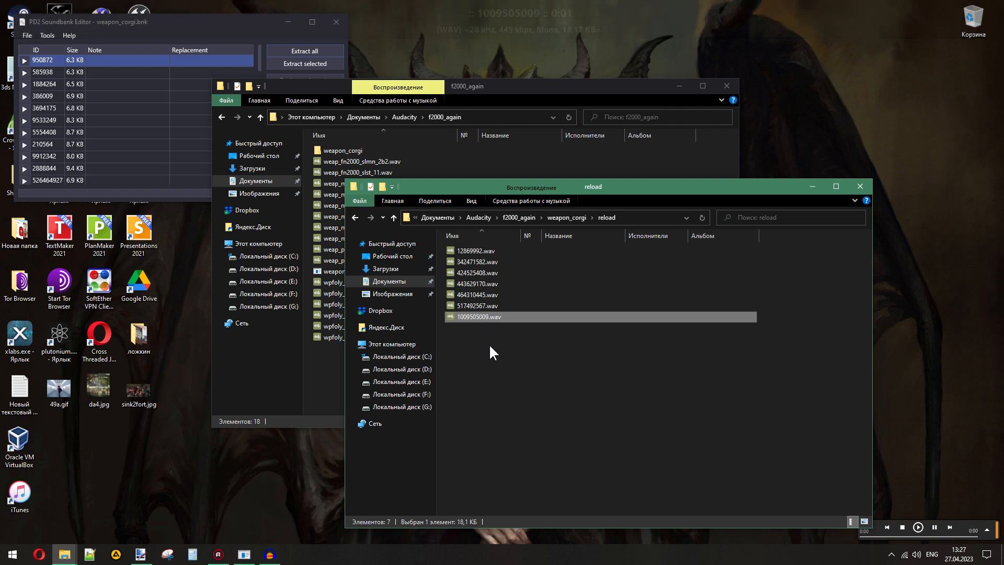
- Replay the reload sounds in reverse order from 517492567 up to 342471582, ending with 1009505009.wav
double_click(469, 303)
double_click(467, 296)
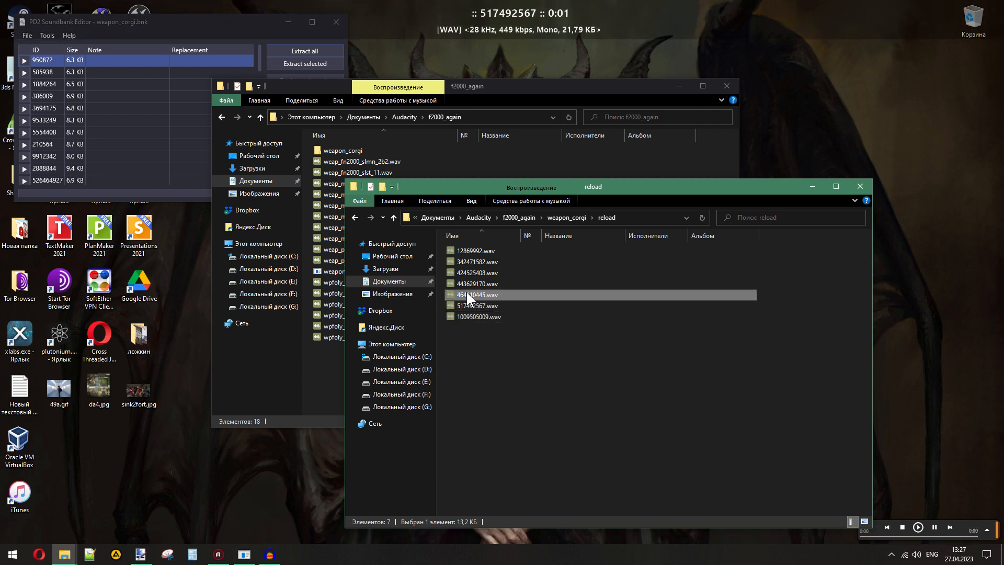
double_click(464, 283)
double_click(462, 271)
double_click(465, 261)
double_click(476, 316)
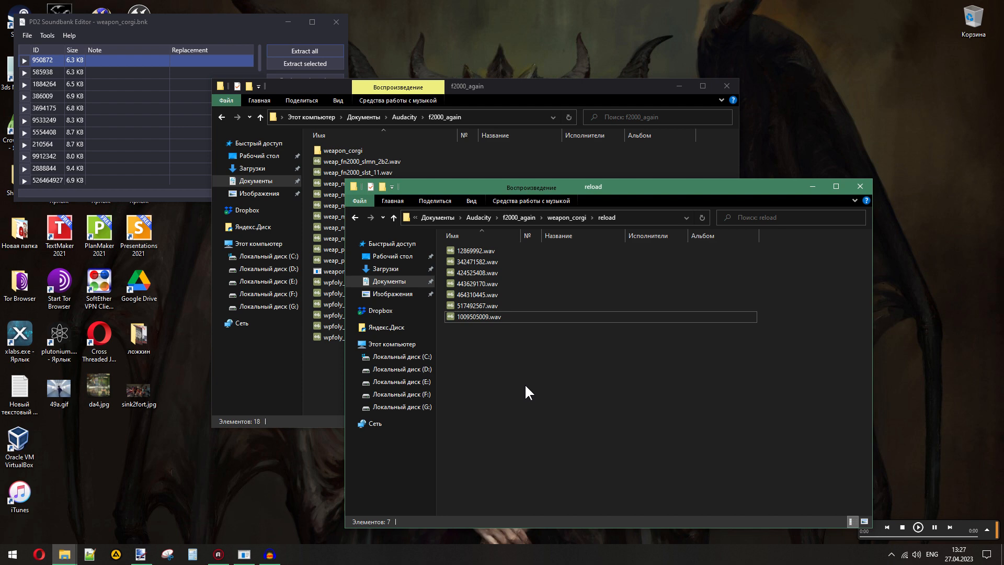
click(218, 554)
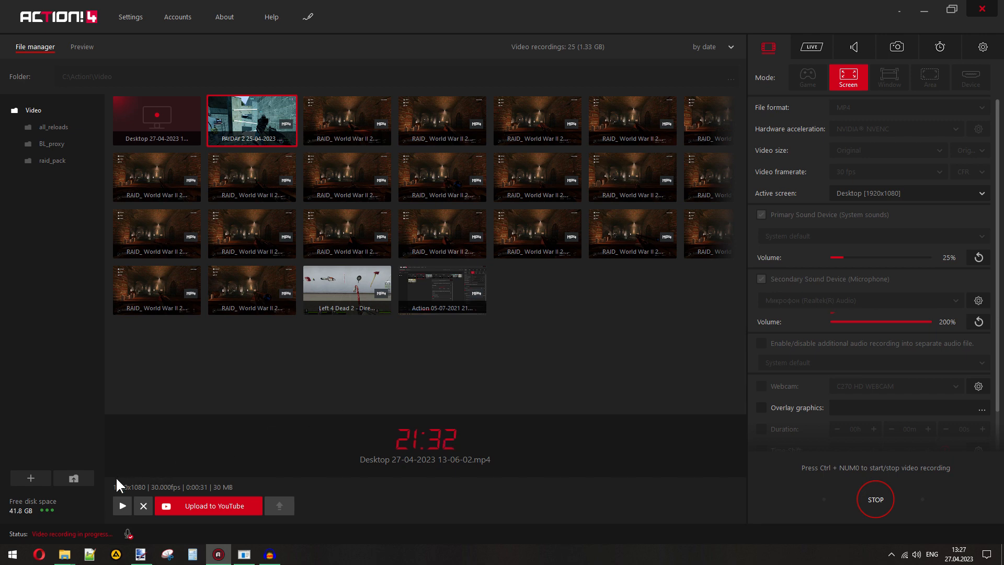
click(121, 506)
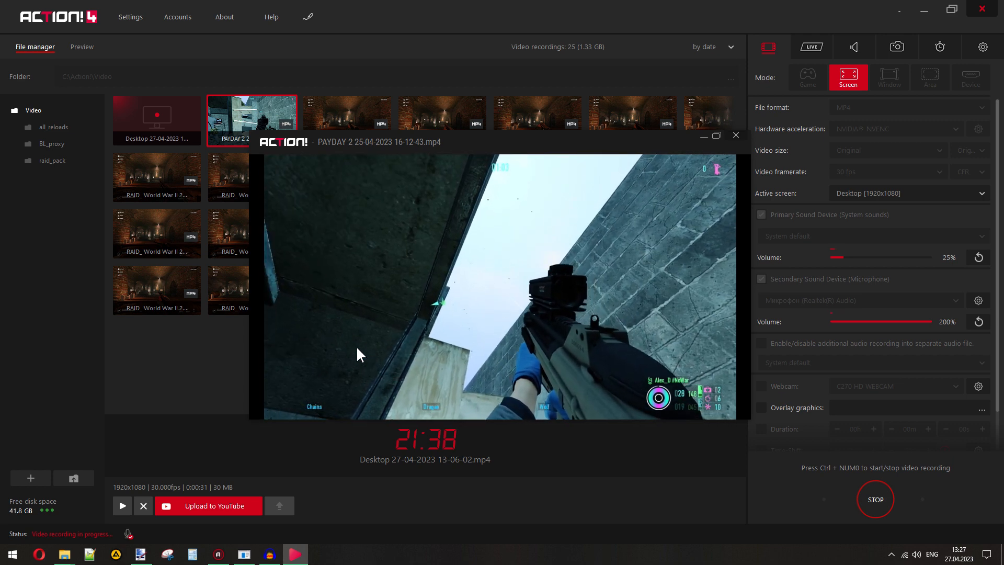
mouse_move(475, 420)
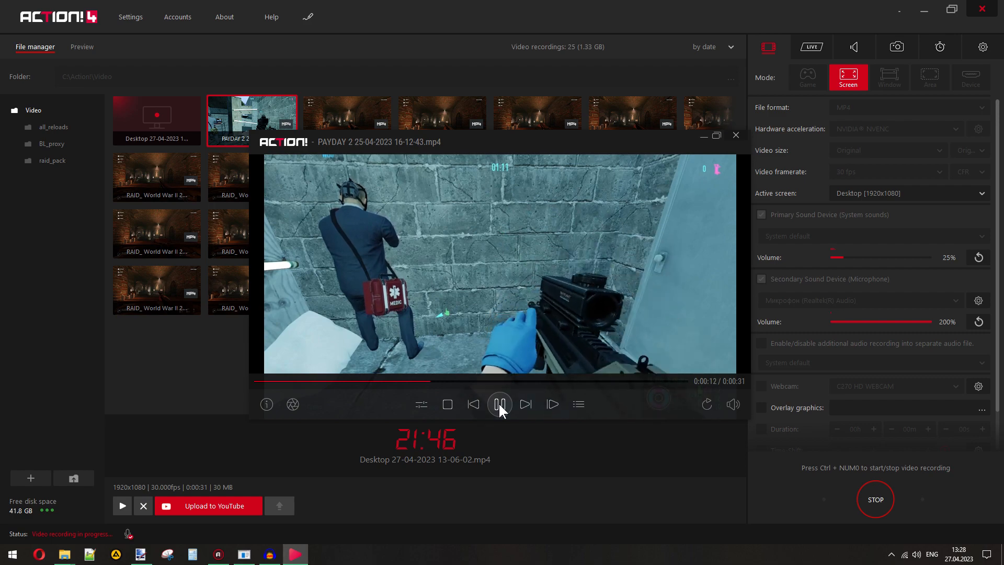
click(387, 382)
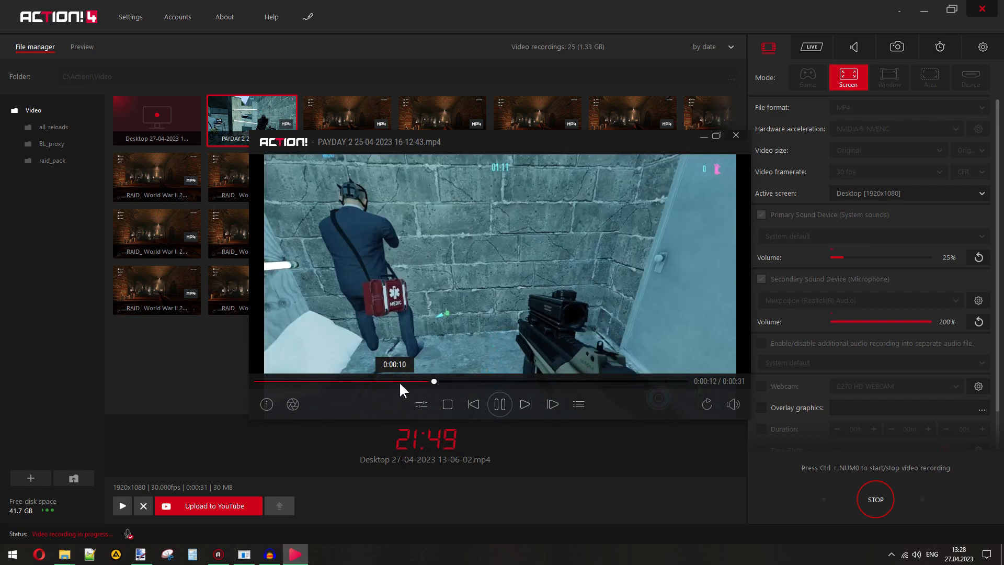
click(375, 381)
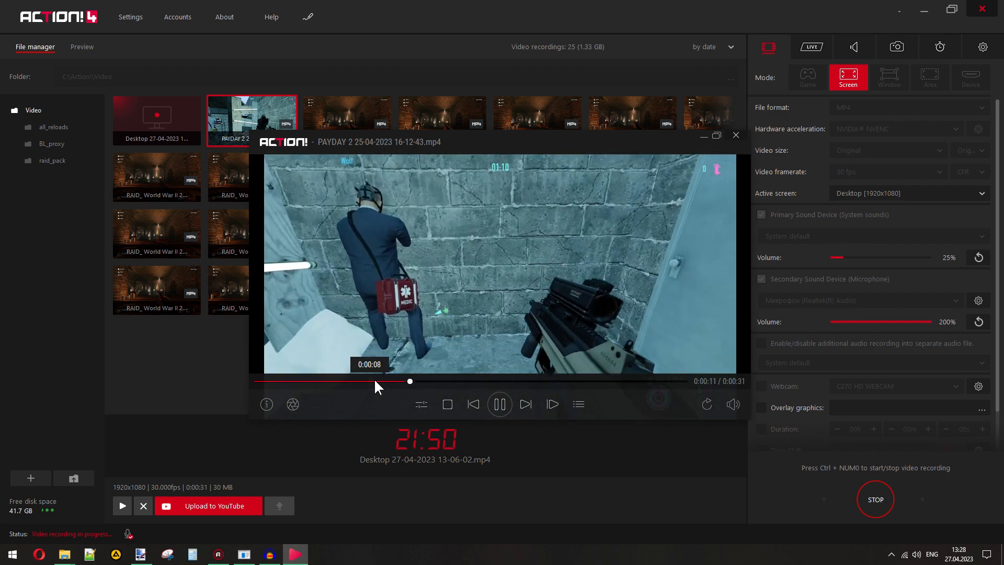
click(366, 381)
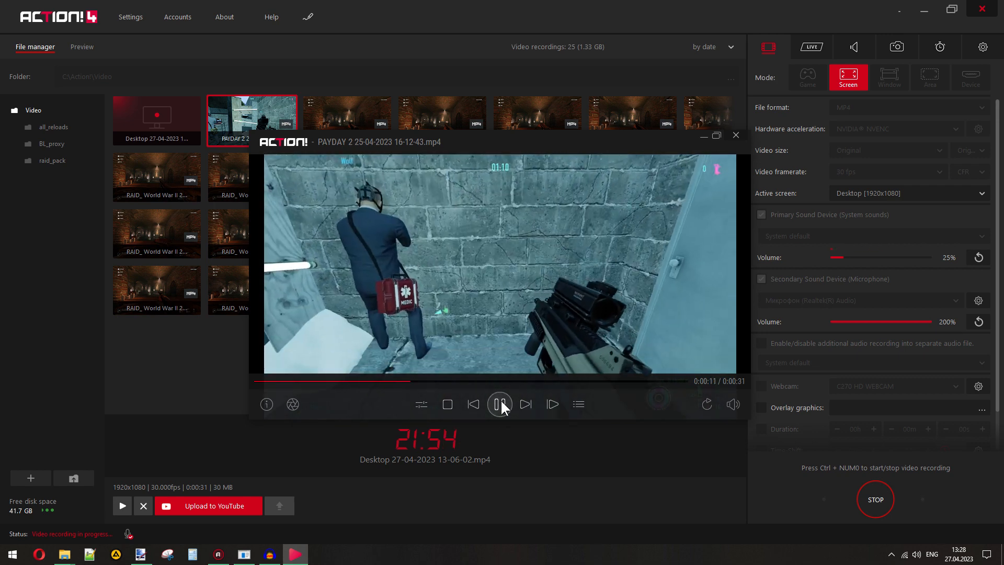
click(499, 404)
- Return to the reload folder and play its WAV files from 12869992 to 517492567, rechecking 443629170.wav against the recorded reload
mouse_move(65, 554)
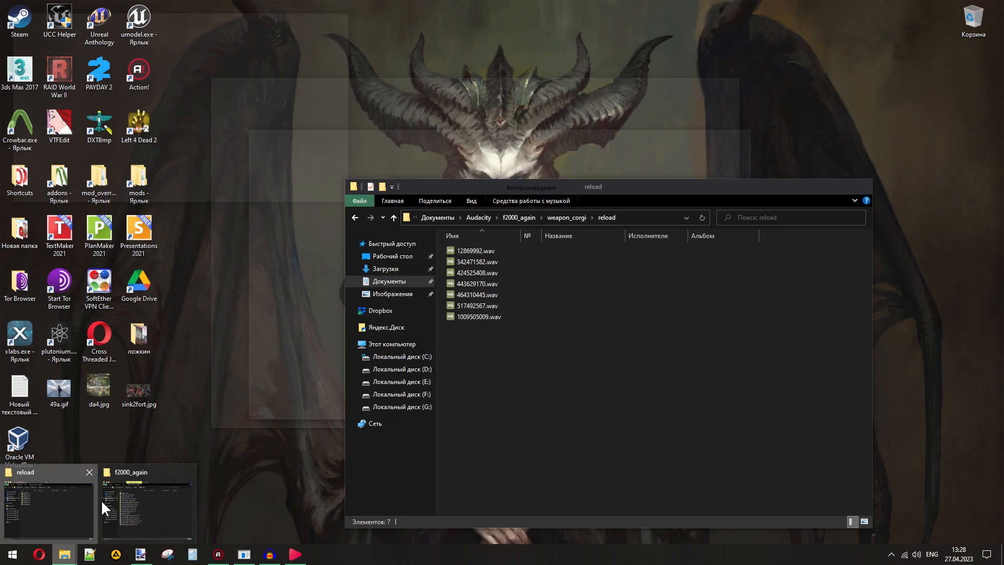
click(101, 500)
double_click(466, 252)
double_click(466, 263)
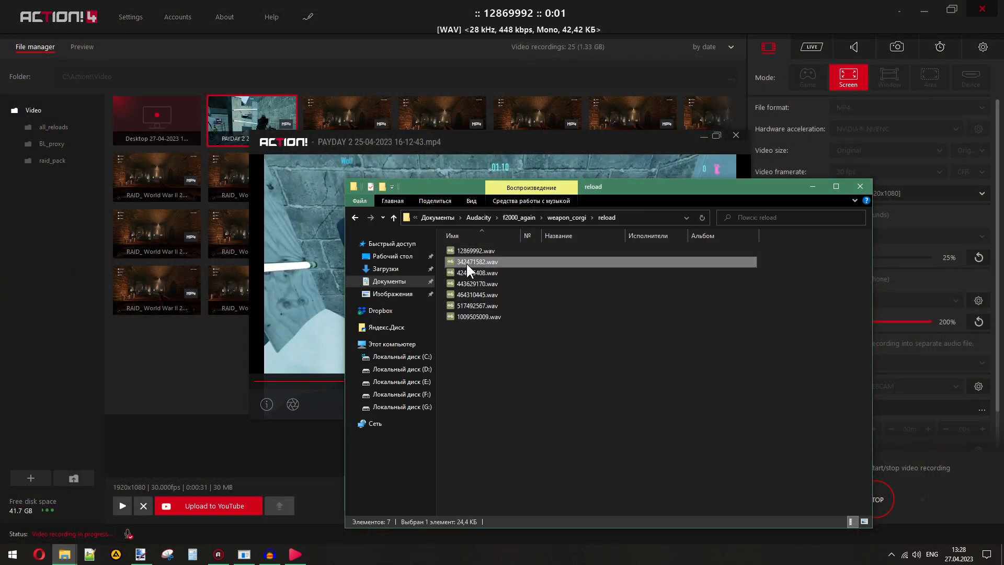
double_click(466, 272)
double_click(467, 281)
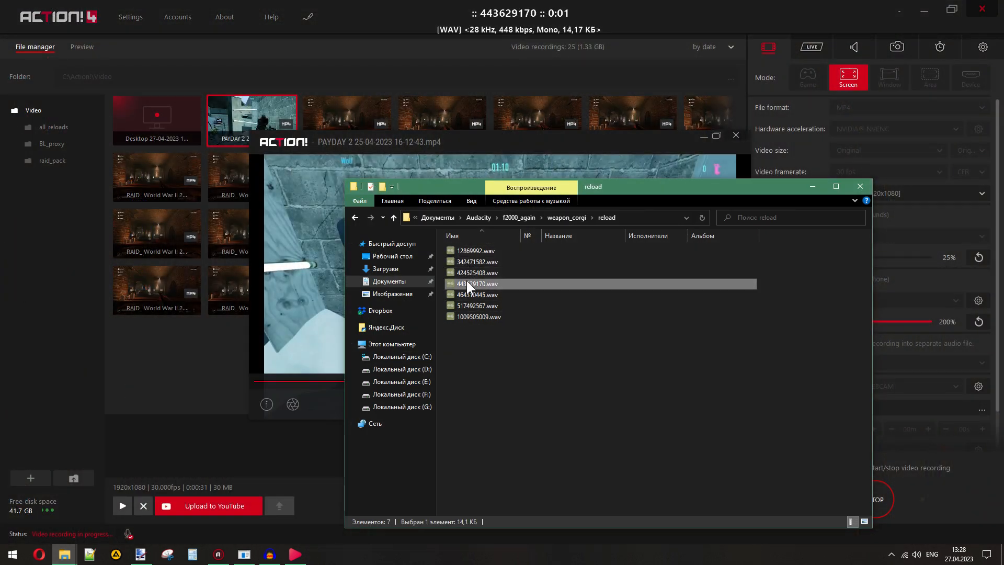
double_click(467, 291)
double_click(467, 283)
double_click(463, 305)
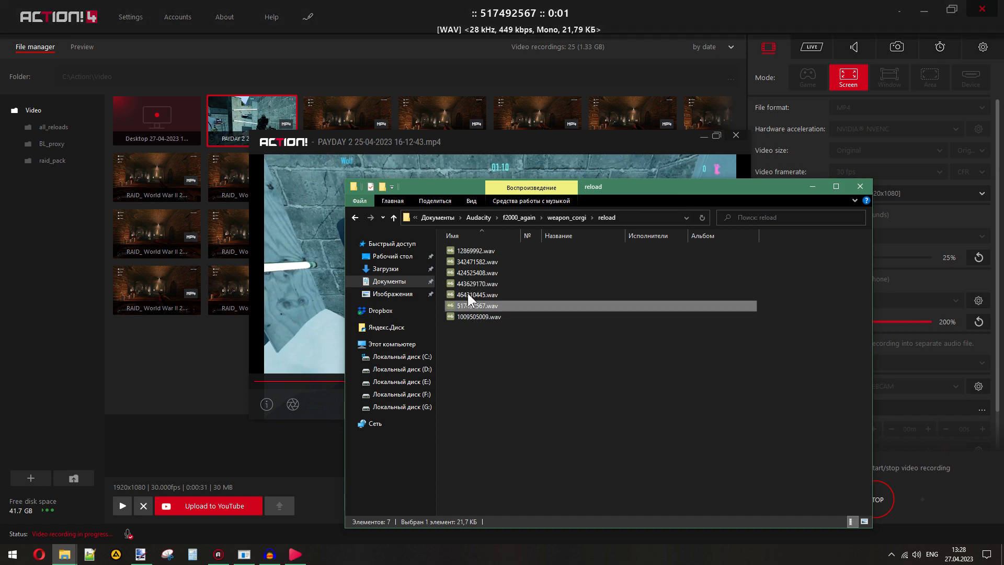
click(467, 284)
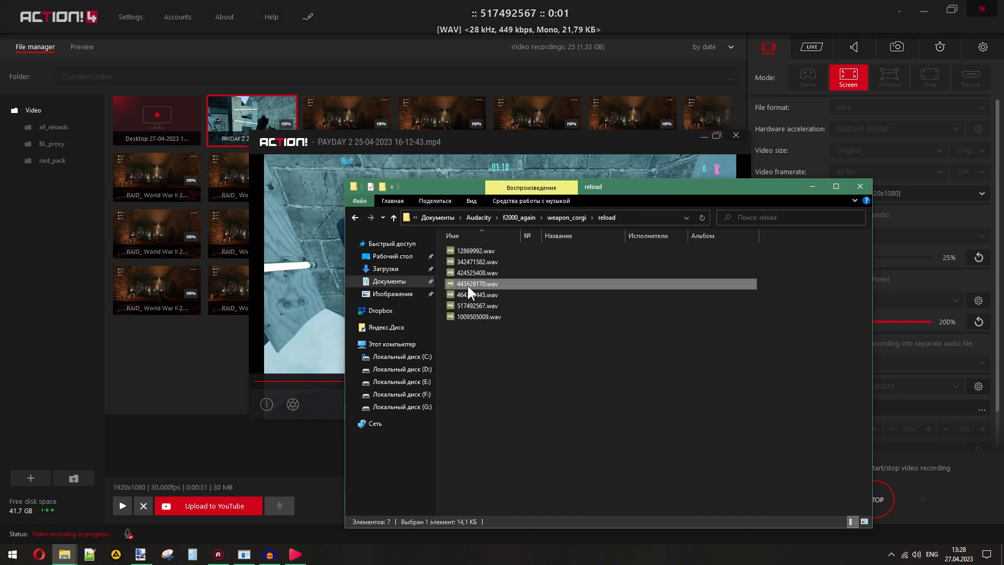
- Replay the weapon reload in the PAYDAY 2 recording from about 0:00:10 and again from about 0:00:08
click(479, 143)
click(408, 381)
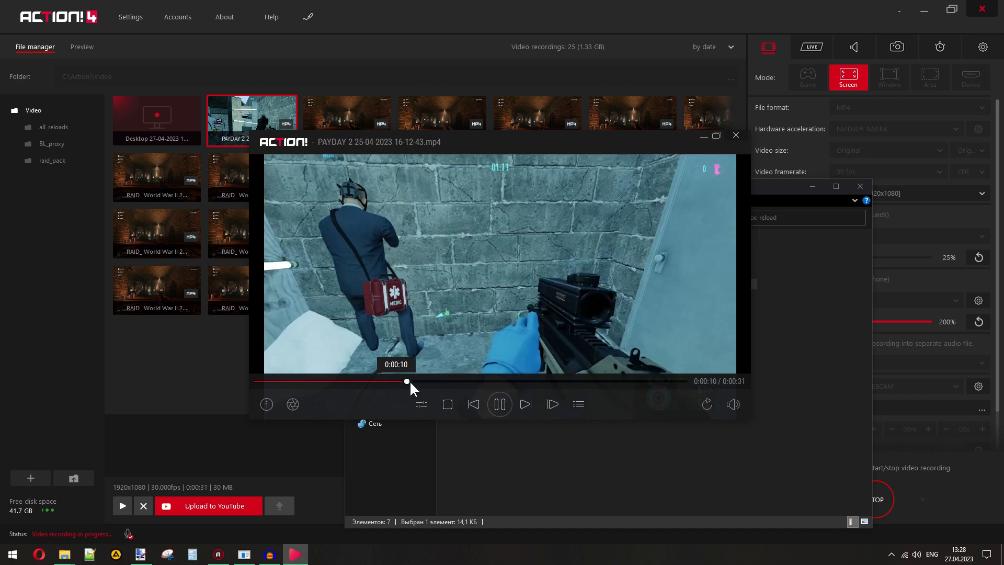
click(368, 382)
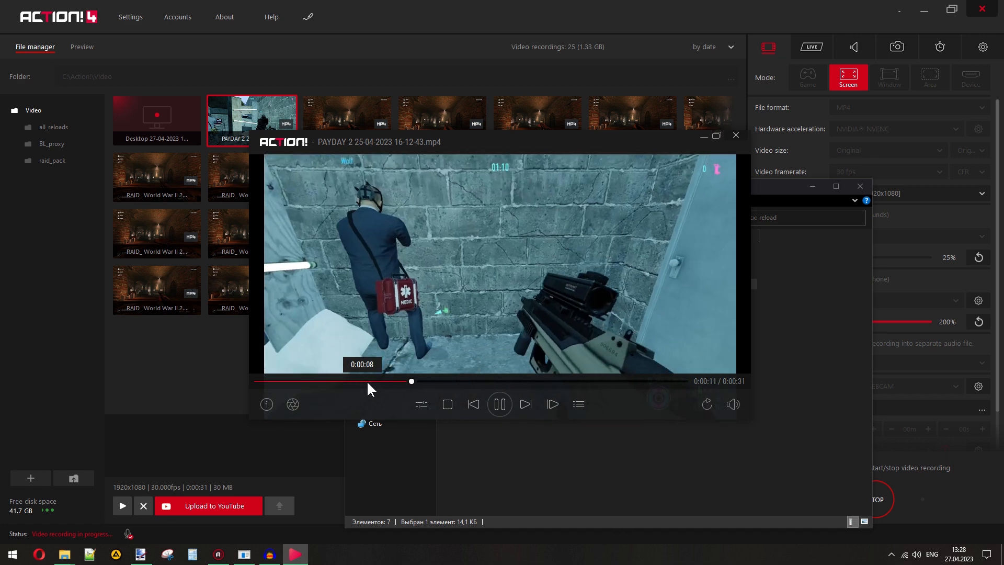
click(735, 136)
click(591, 390)
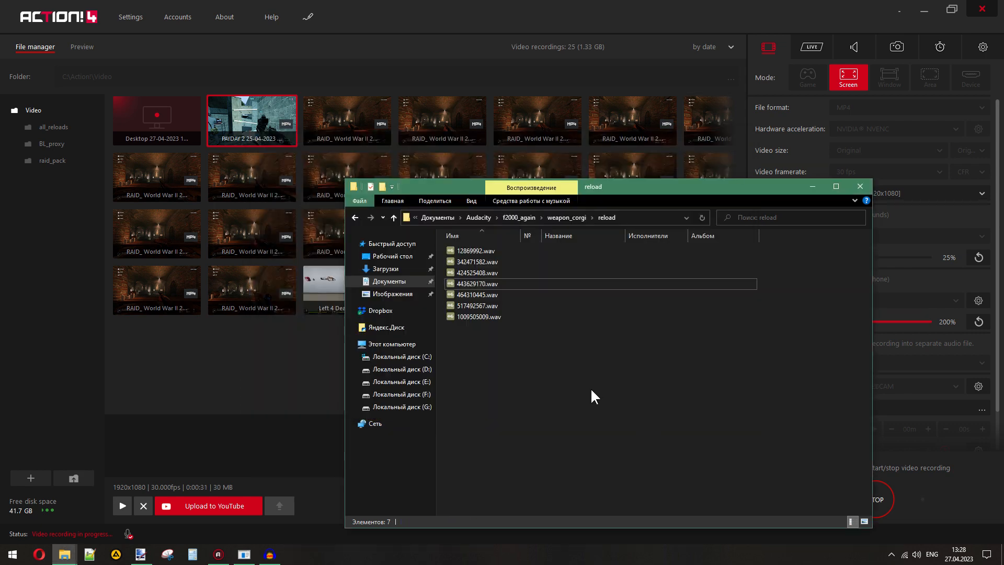
right_click(240, 115)
click(301, 159)
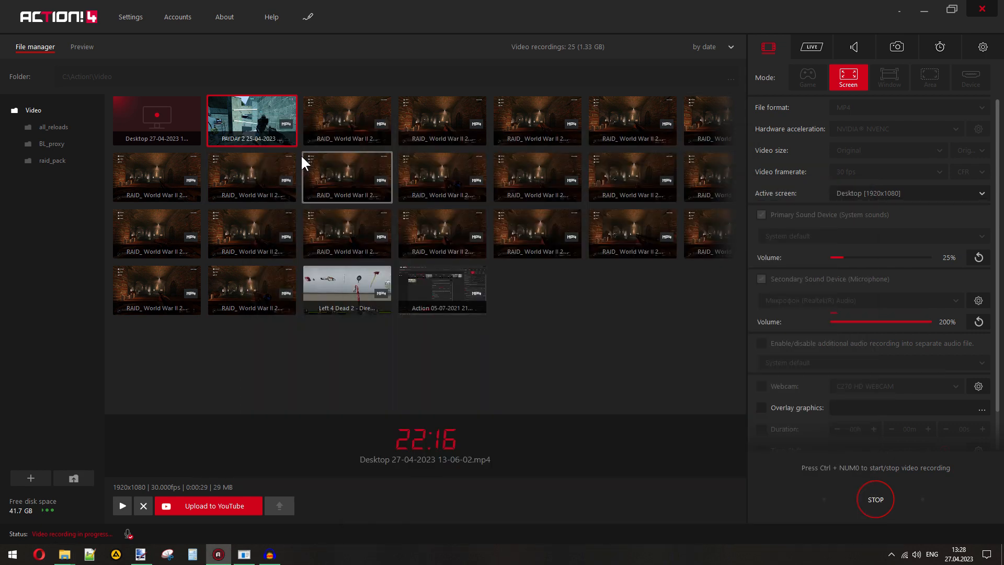
double_click(424, 273)
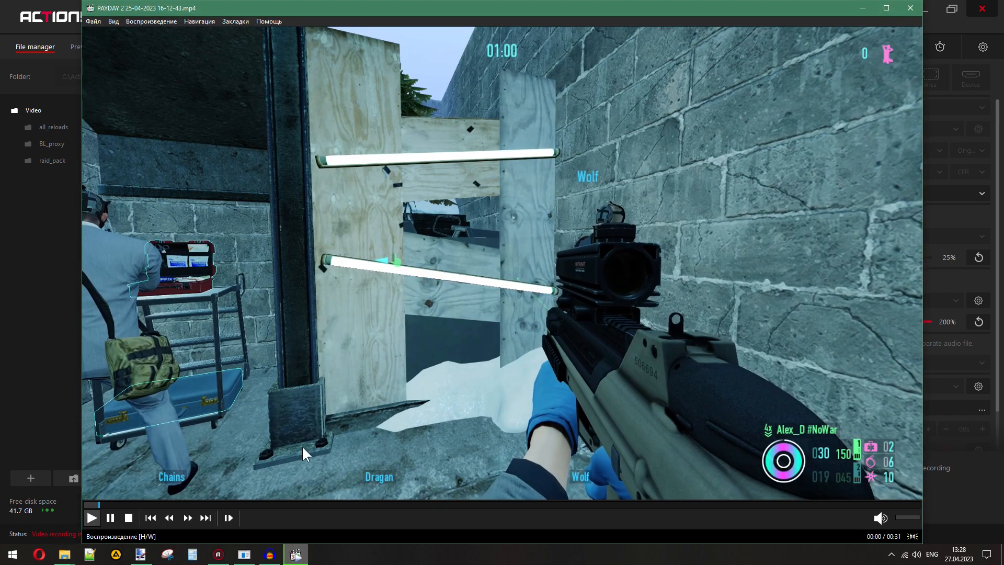
- Examine the weapon reload in the PAYDAY 2 video from about 00:08 to 00:10, pausing to follow the order of its sounds
click(234, 504)
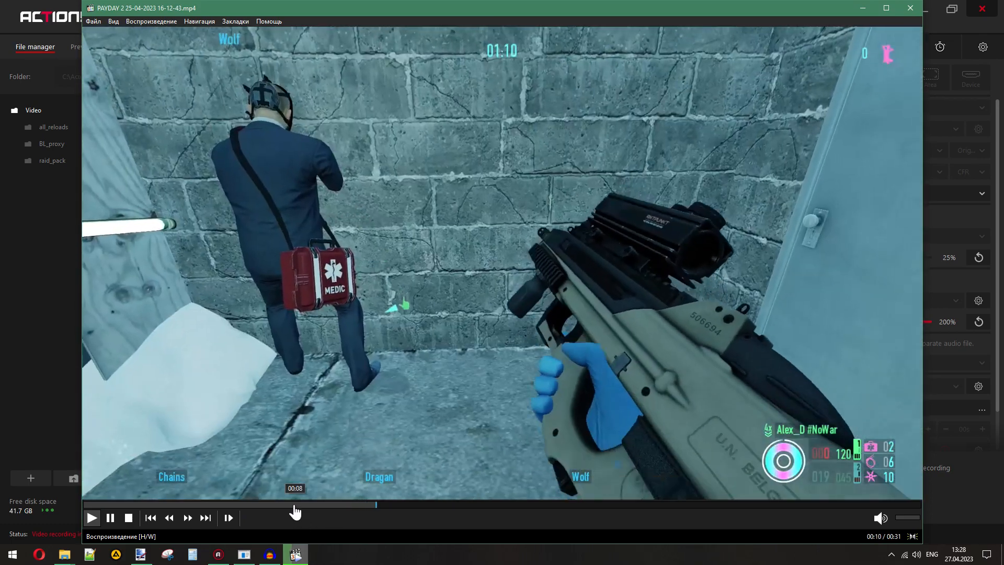
click(292, 504)
click(273, 342)
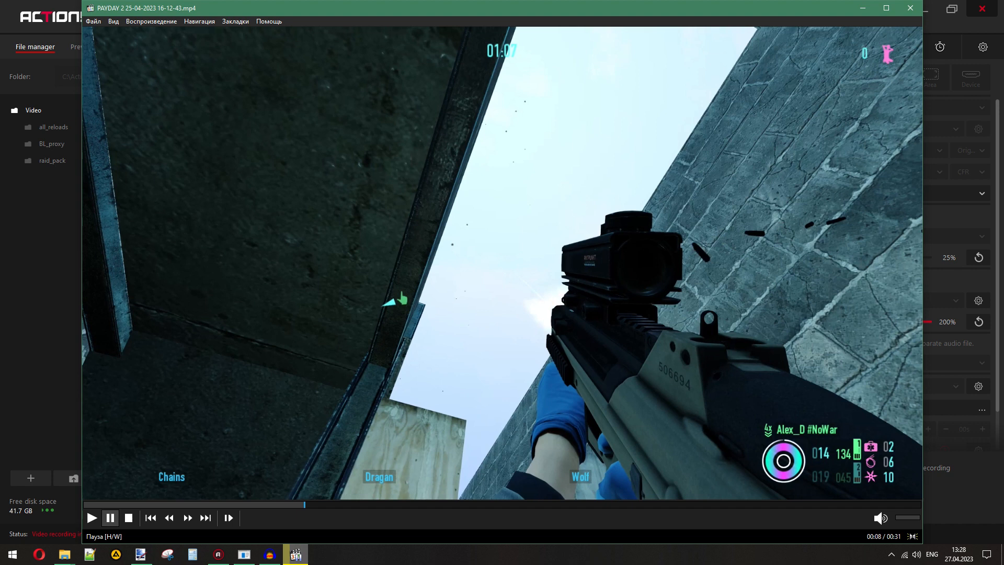
click(356, 323)
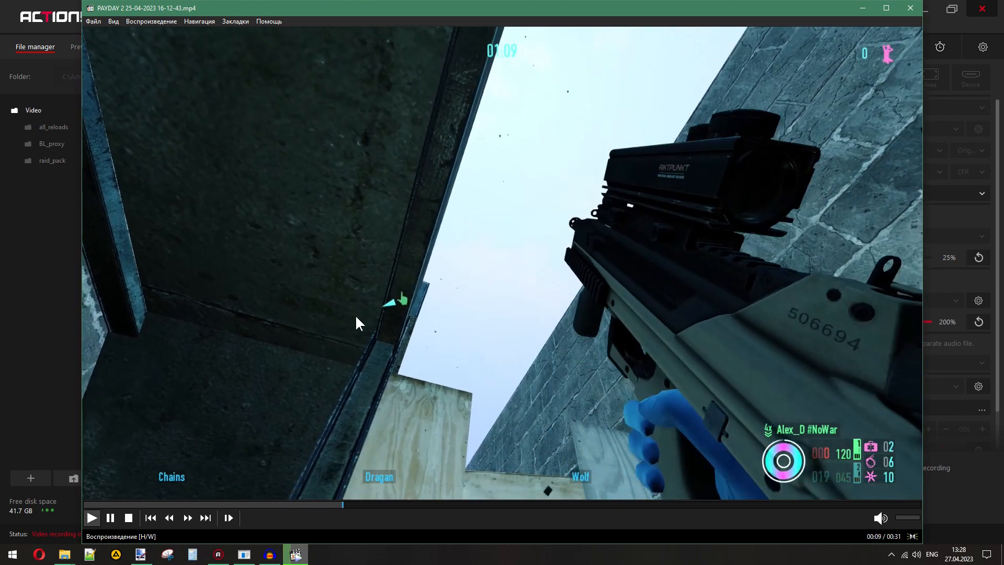
click(357, 323)
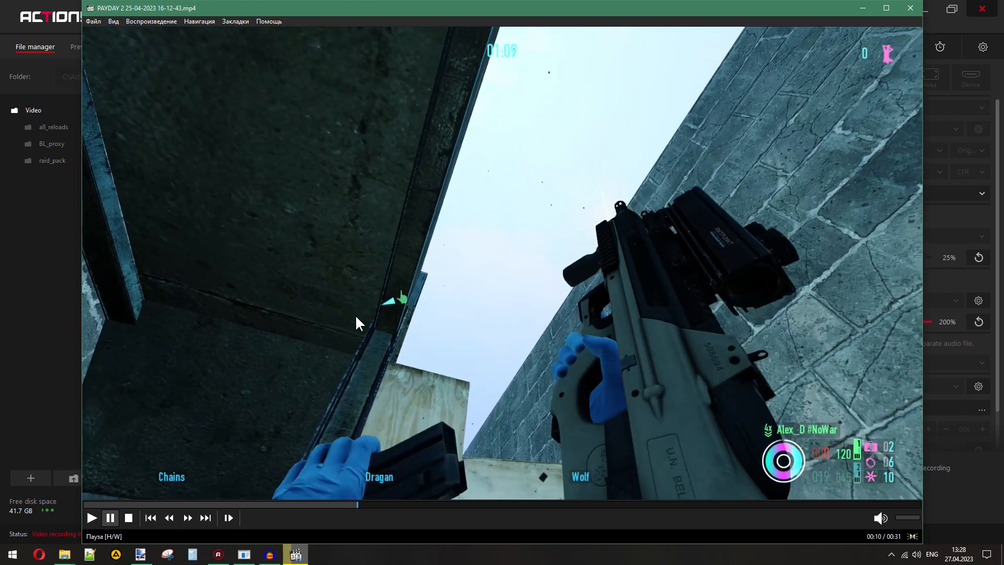
click(334, 506)
click(342, 391)
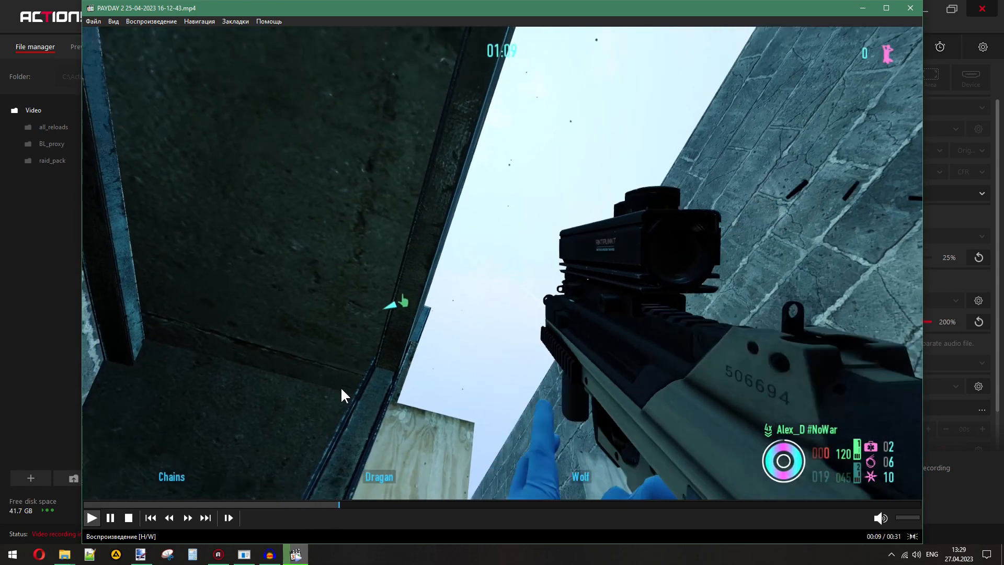
click(341, 390)
- Minimize the video, return to the reload folder, and play 443629170.wav
click(296, 555)
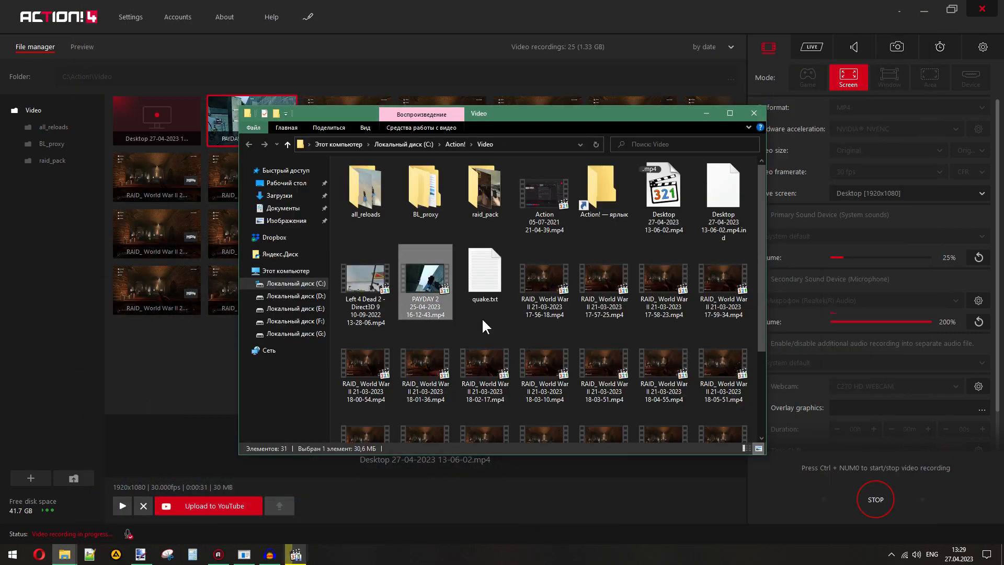
mouse_move(70, 560)
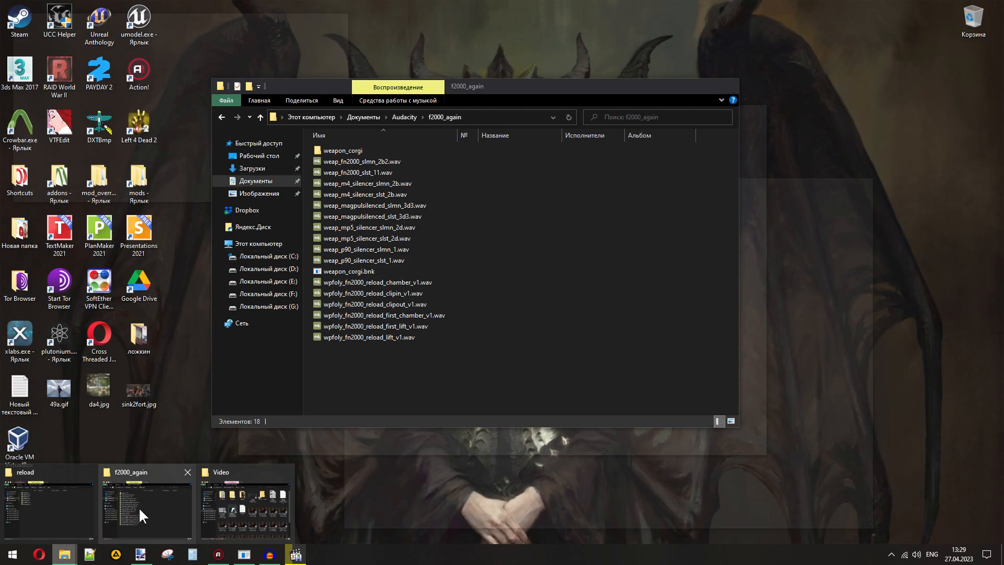
click(61, 510)
double_click(474, 283)
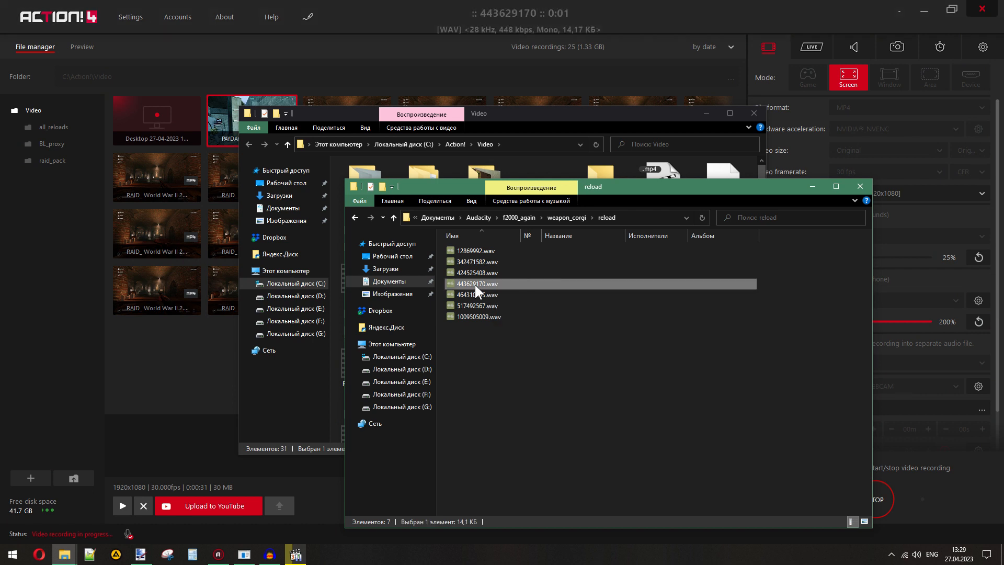
- Duplicate all seven WAV files within the reload folder
drag(607, 399, 474, 251)
key(ctrl+c)
key(ctrl+v)
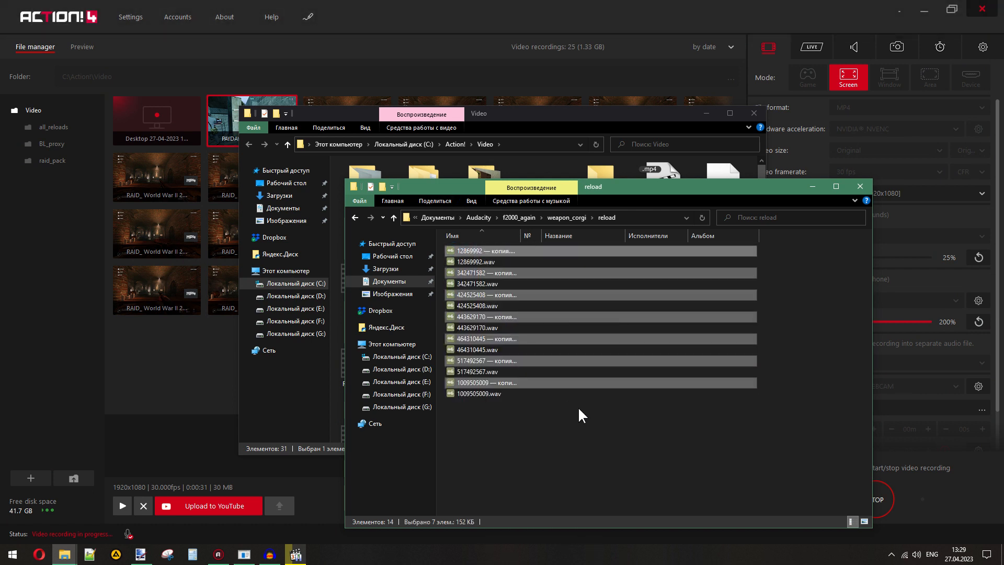
- Close the Action! window, widen the reload folder's name column to show full file names, and play the original 443629170.wav
click(901, 11)
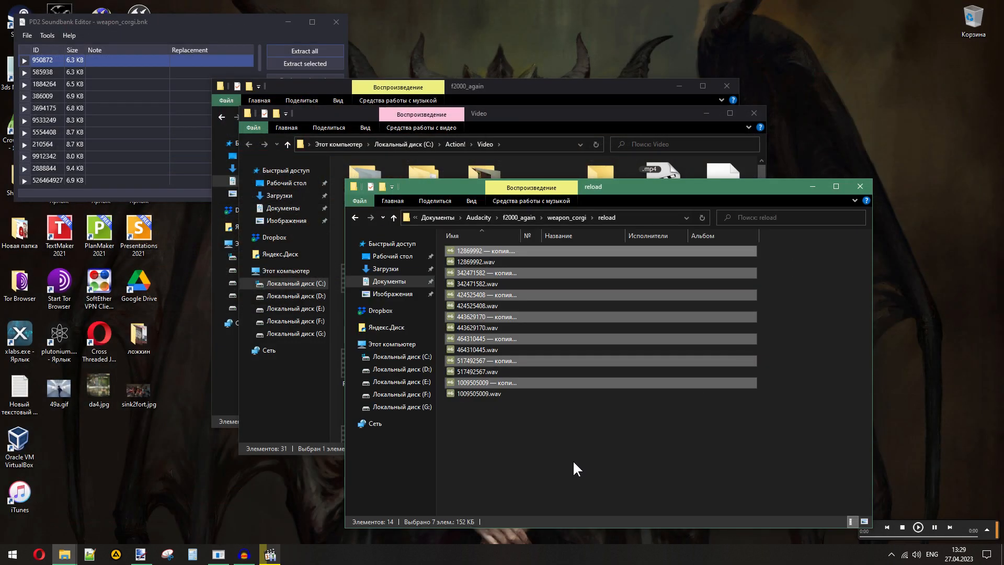
drag(519, 231, 567, 233)
double_click(480, 324)
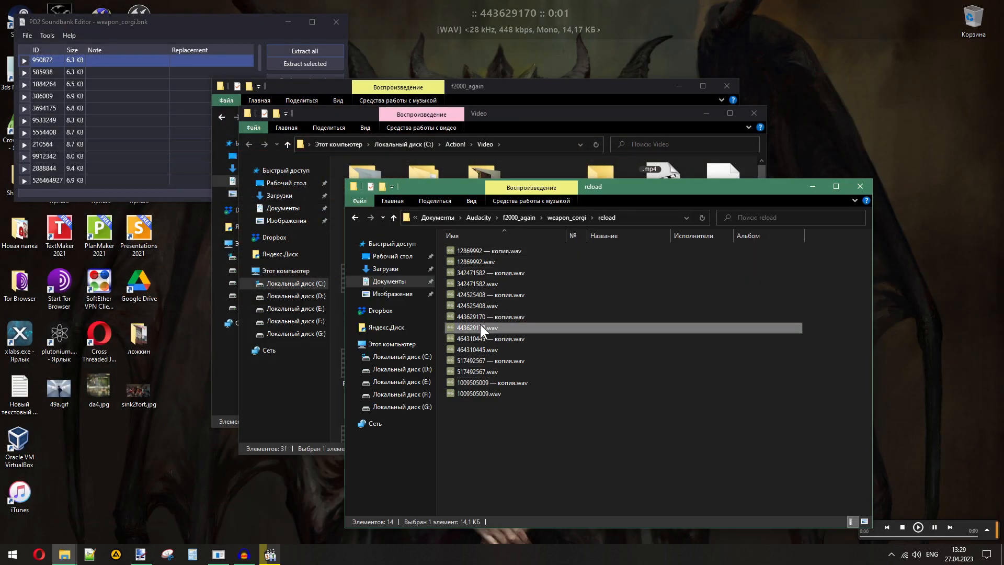
- Rename the copy of 443629170.wav as "443629170 — mag out.wav"
click(491, 317)
click(495, 319)
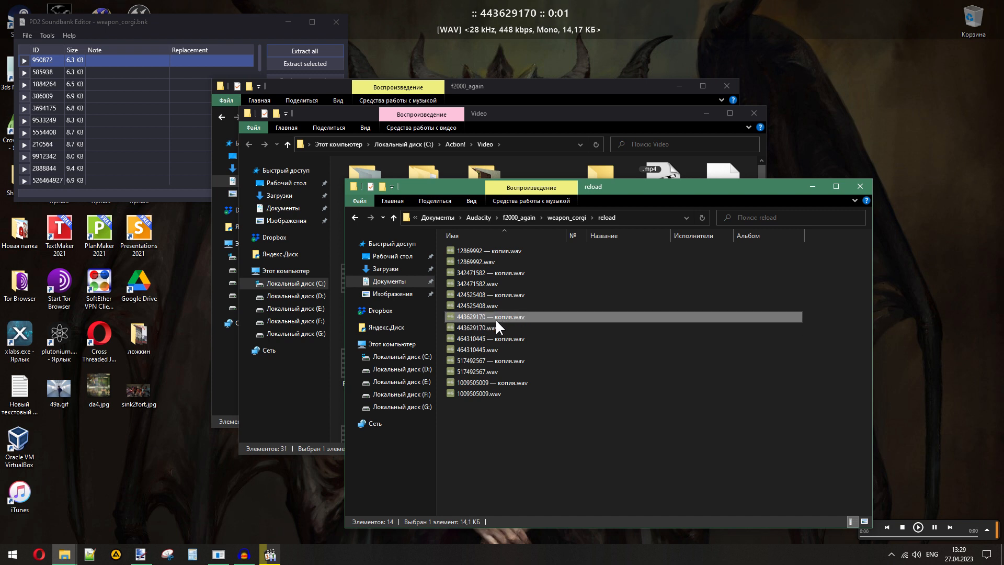
drag(495, 317, 510, 317)
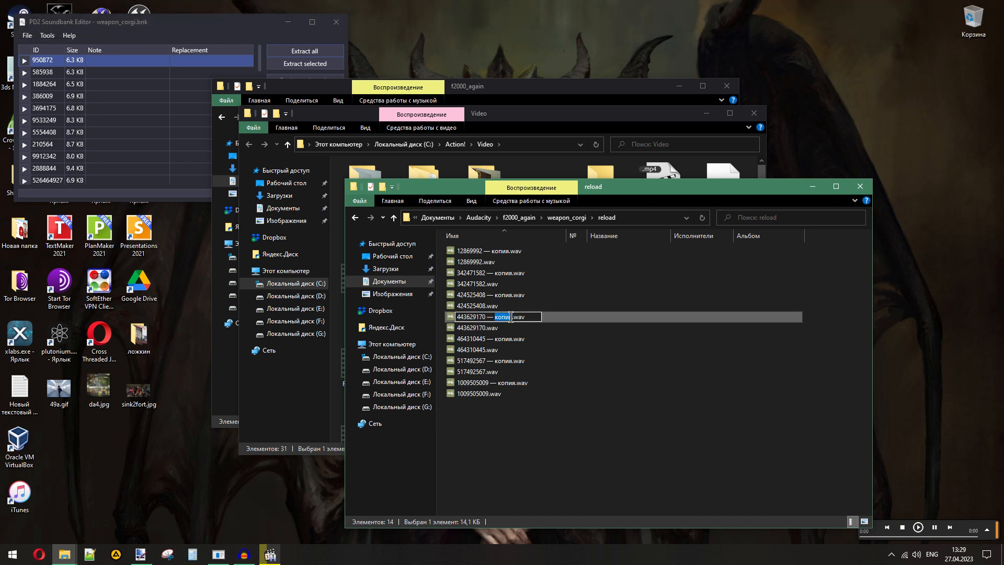
text(mag out)
key(Return)
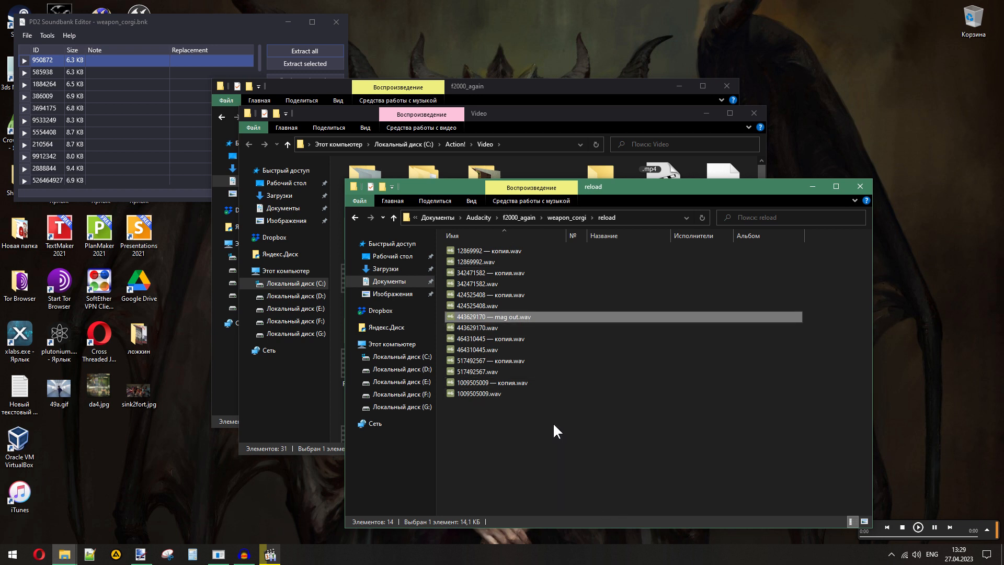
- Play the PAYDAY 2 video onward from 00:10 to examine the magazine insertion, pause at 00:11, and return to the reload folder
click(270, 554)
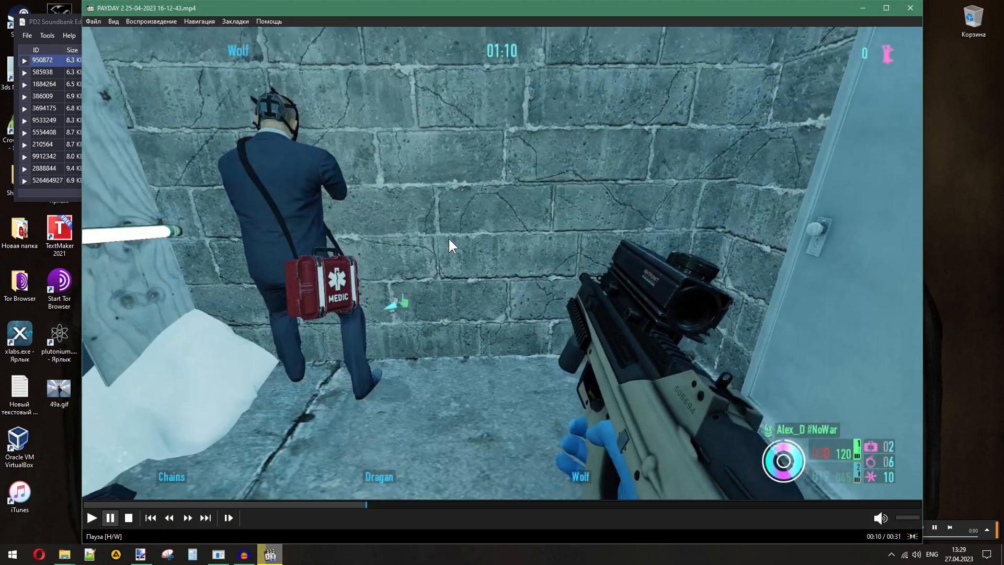
click(386, 306)
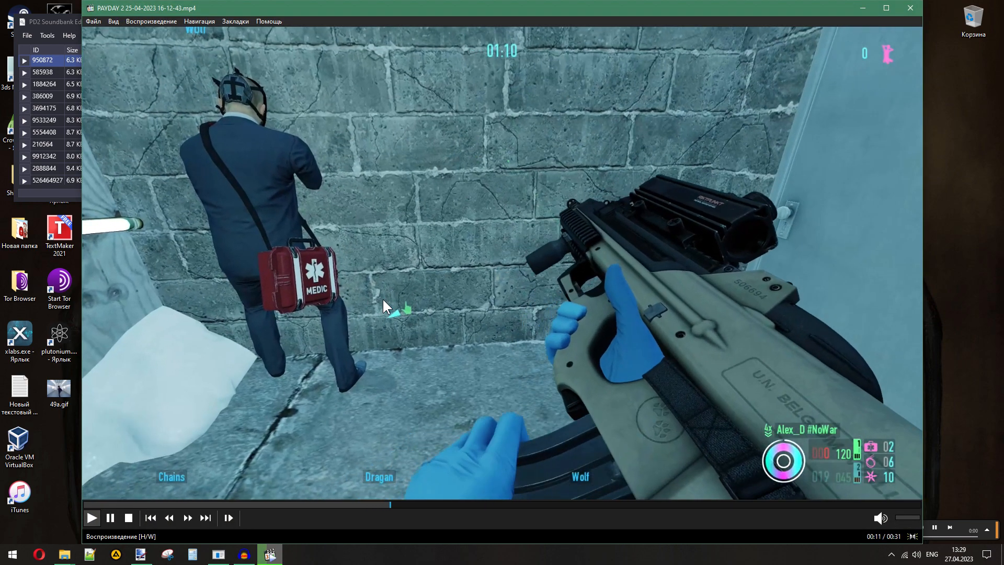
click(384, 301)
click(271, 555)
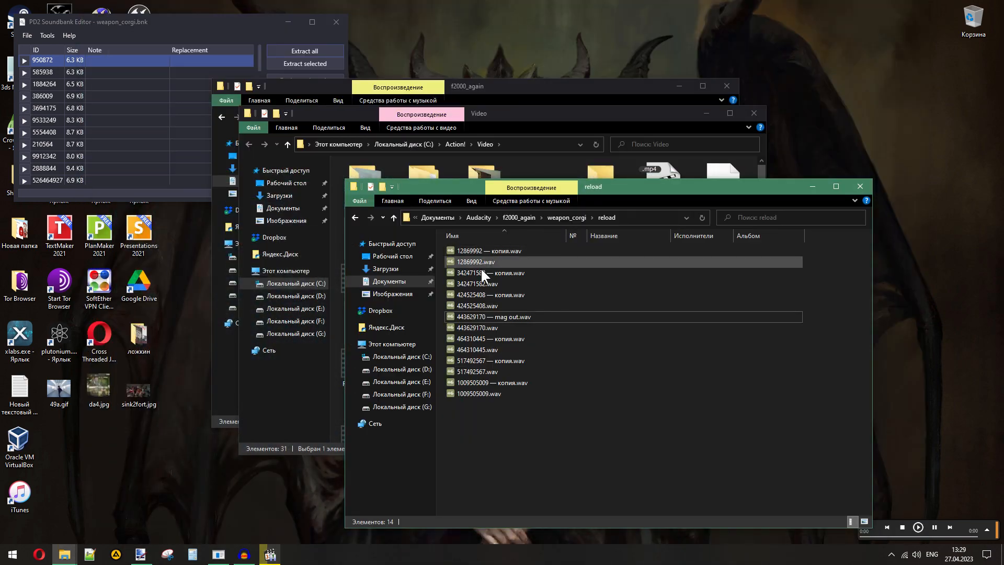
- Play the copy of 464310445.wav and rename it as "464310445 — mag locked.wav"
double_click(489, 338)
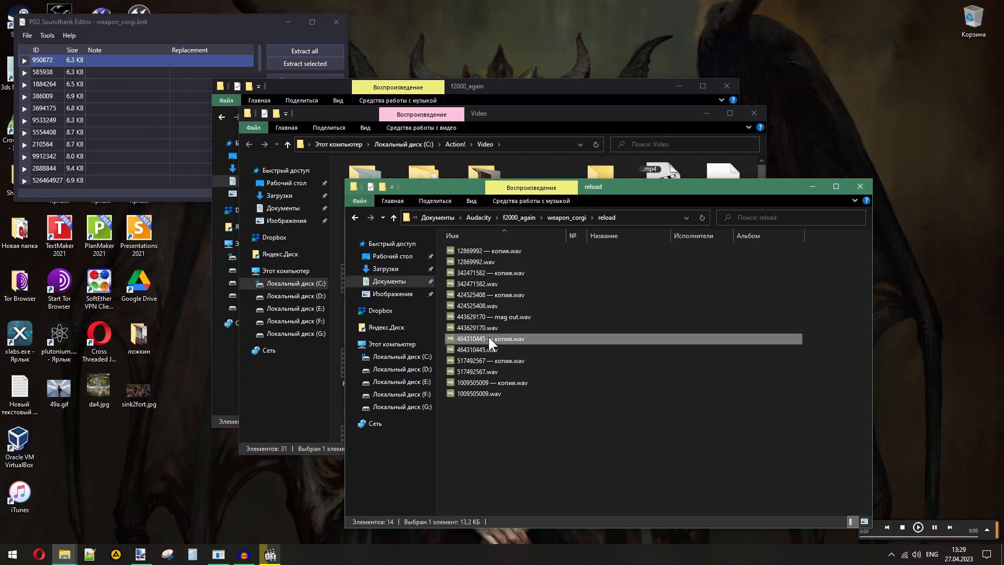
click(476, 349)
click(501, 337)
key(F2)
drag(494, 340, 514, 339)
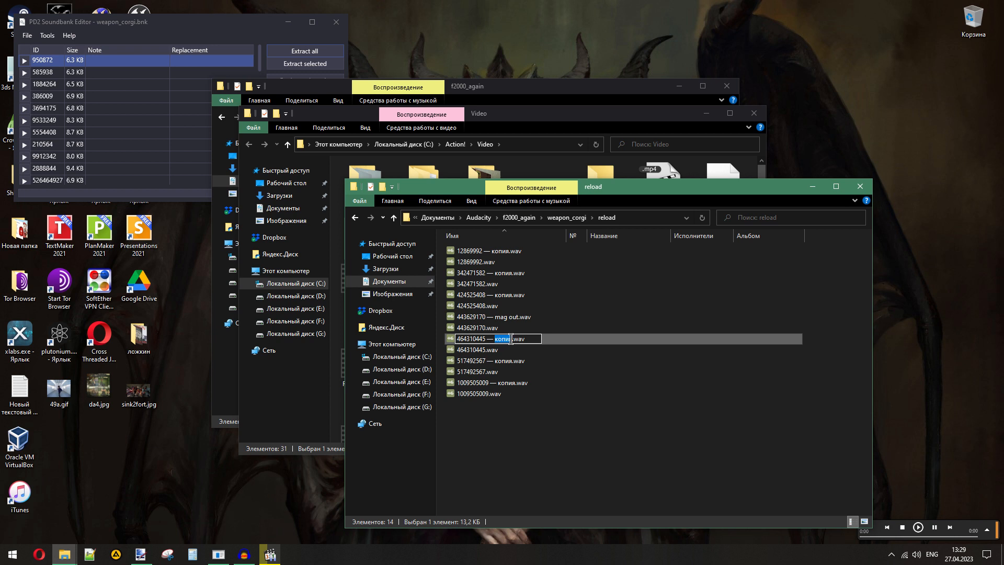
text(mag locked)
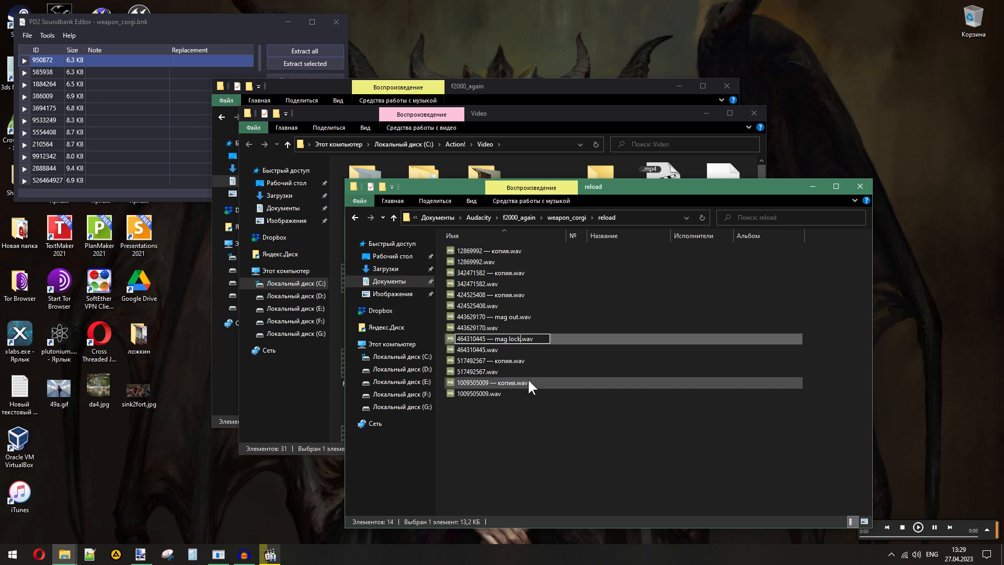
click(534, 440)
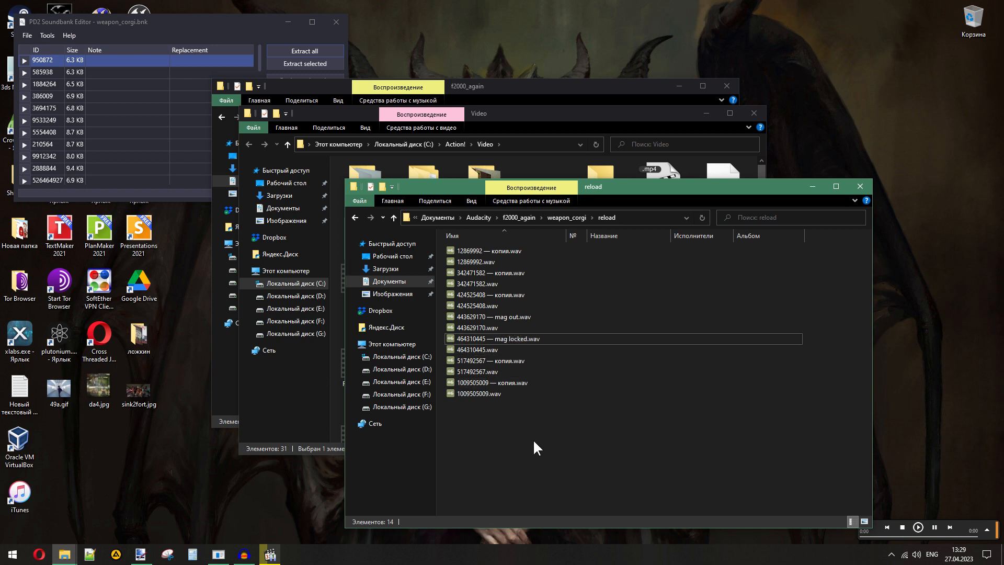
- Examine the video's reload up to 00:12, and play the copies of 517492567.wav and 1009505009.wav
click(270, 554)
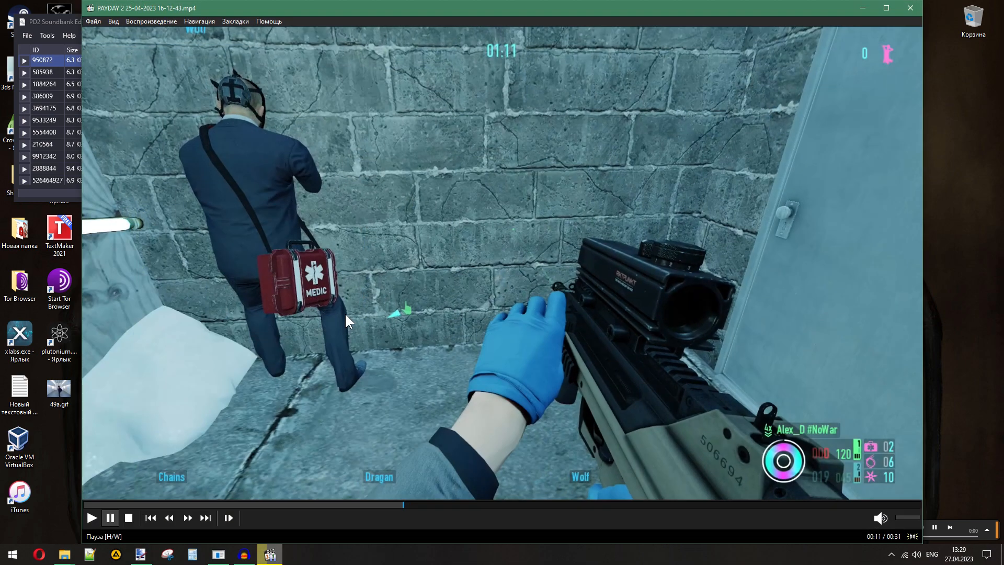
key(super+Down)
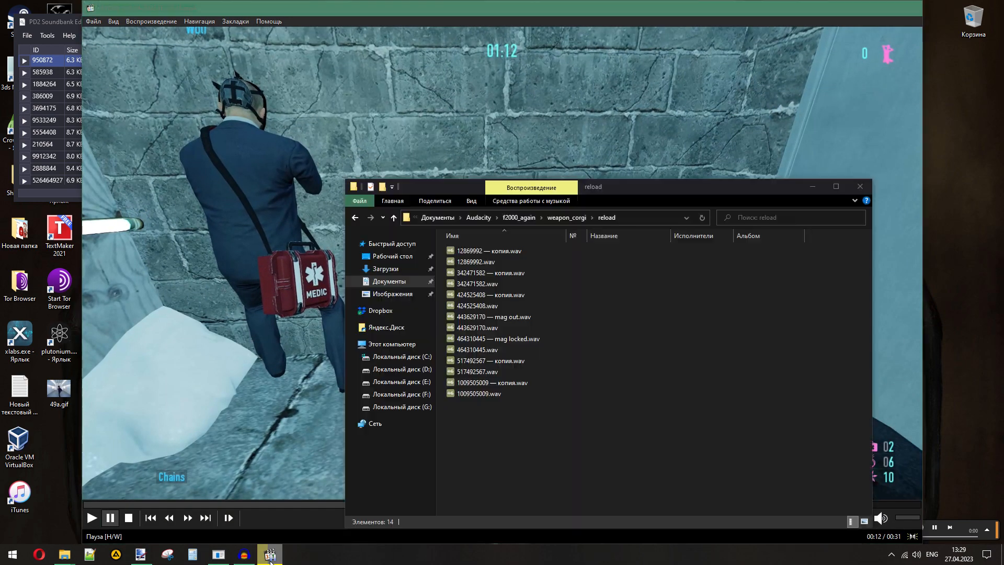
double_click(502, 360)
double_click(499, 385)
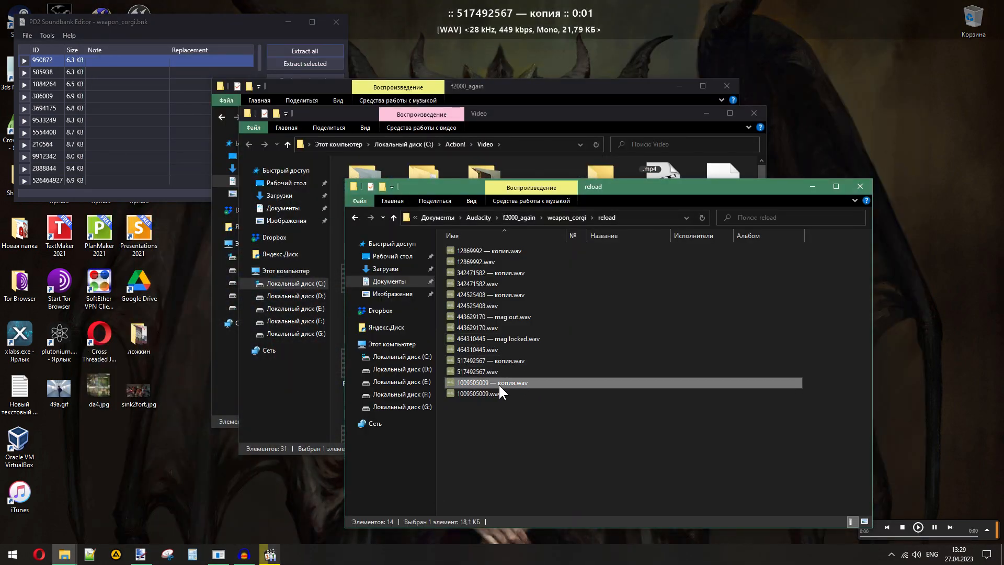
click(498, 382)
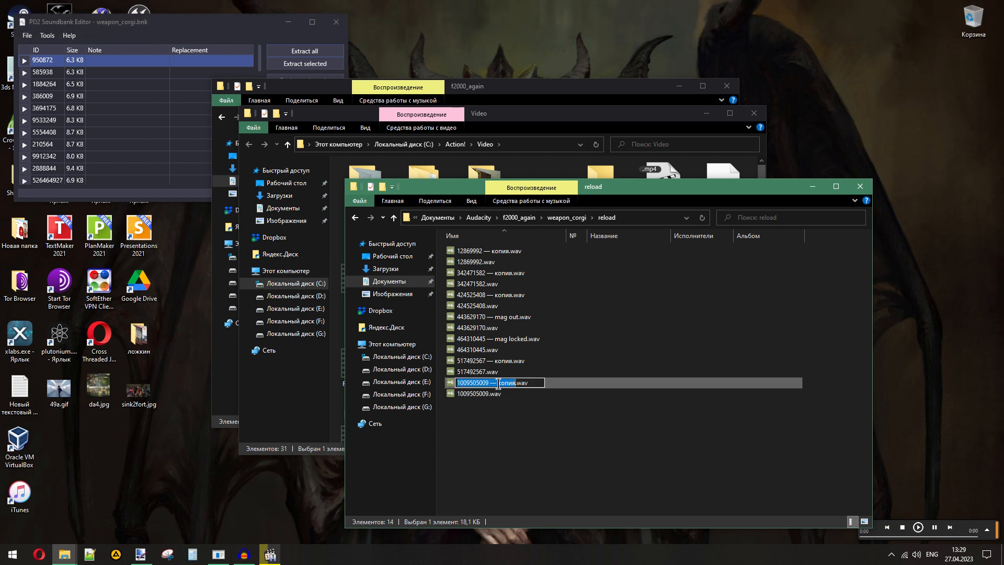
drag(498, 382, 513, 384)
text(bolt back)
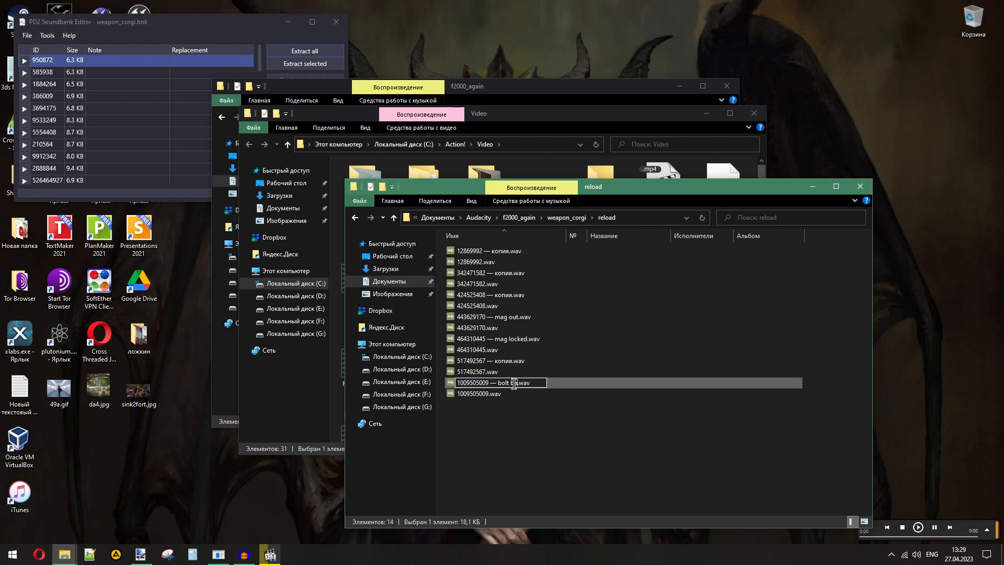
key(Return)
- Play the copies of 12869992.wav, 342471582.wav and 424525408.wav one after another
double_click(488, 251)
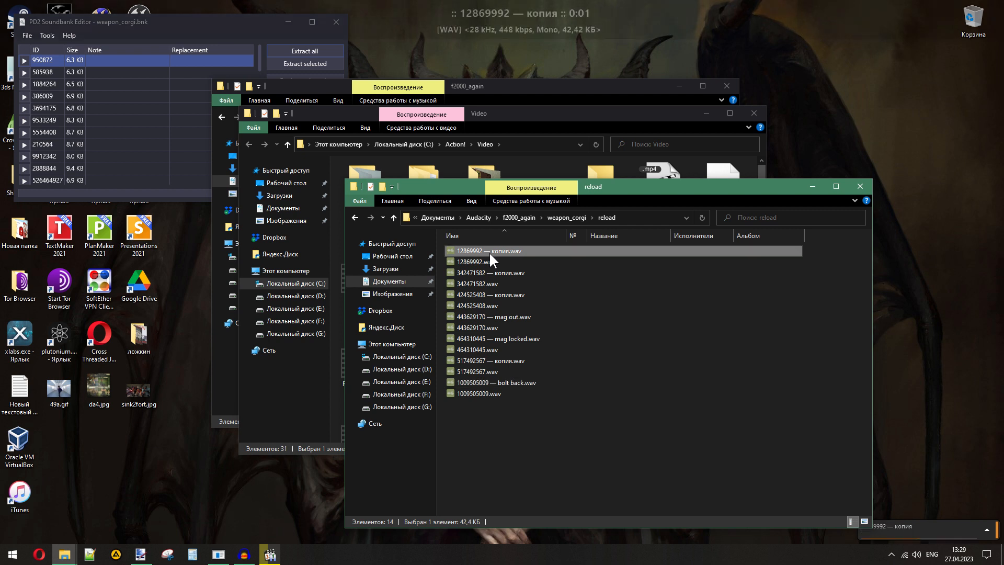
double_click(497, 271)
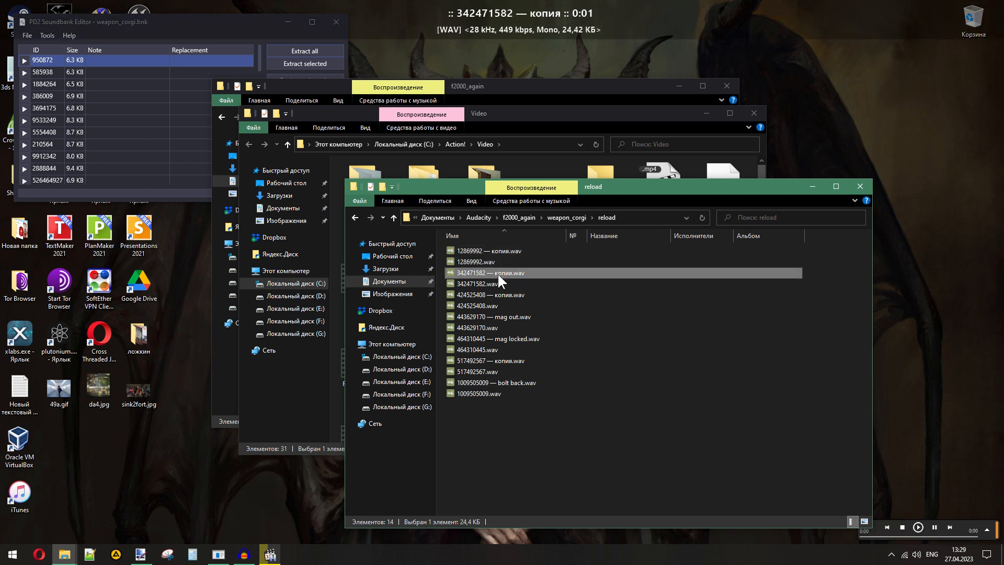
double_click(498, 293)
- Rename the copy of 424525408.wav as "424525408 — bolt forward.wav"
click(496, 293)
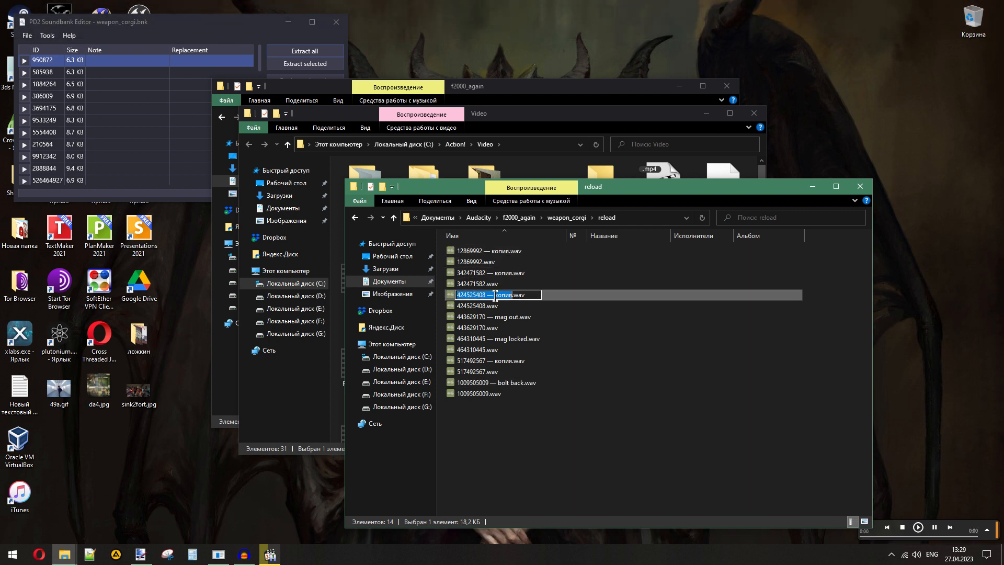
drag(496, 295, 510, 296)
text(bolt forward)
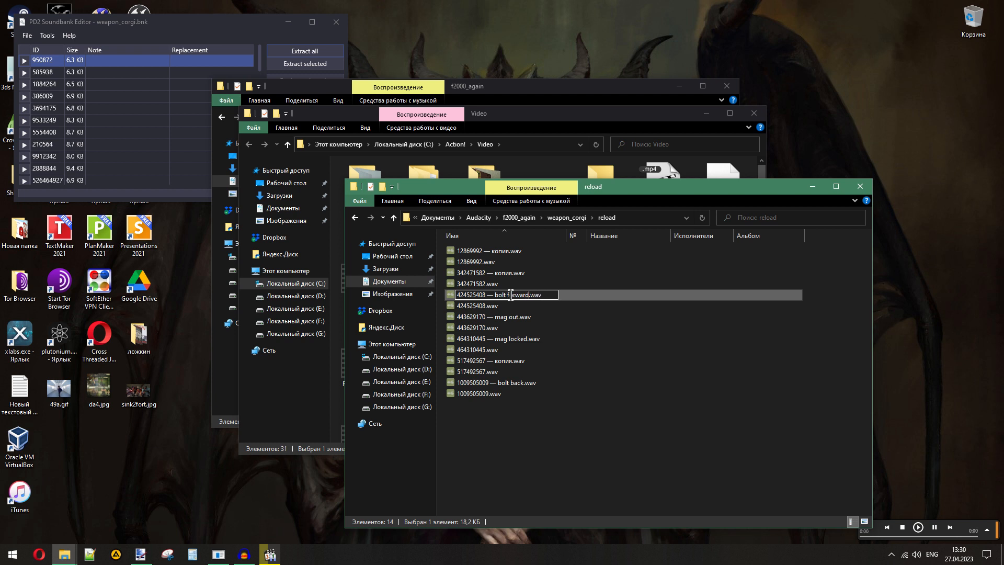
key(Return)
click(542, 425)
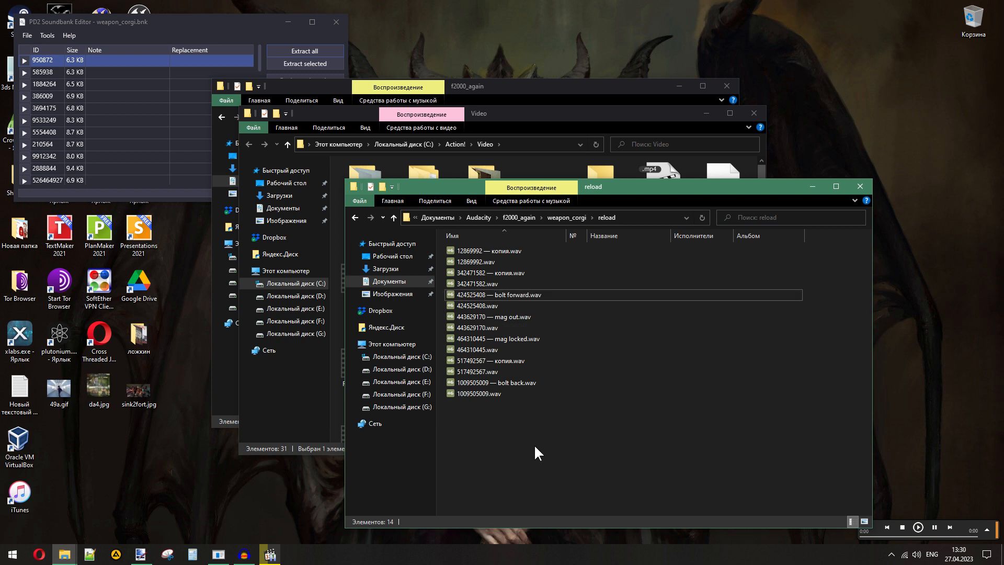
- Continue the PAYDAY 2 video from 00:12 and replay the start of the next reload around 00:15
click(268, 554)
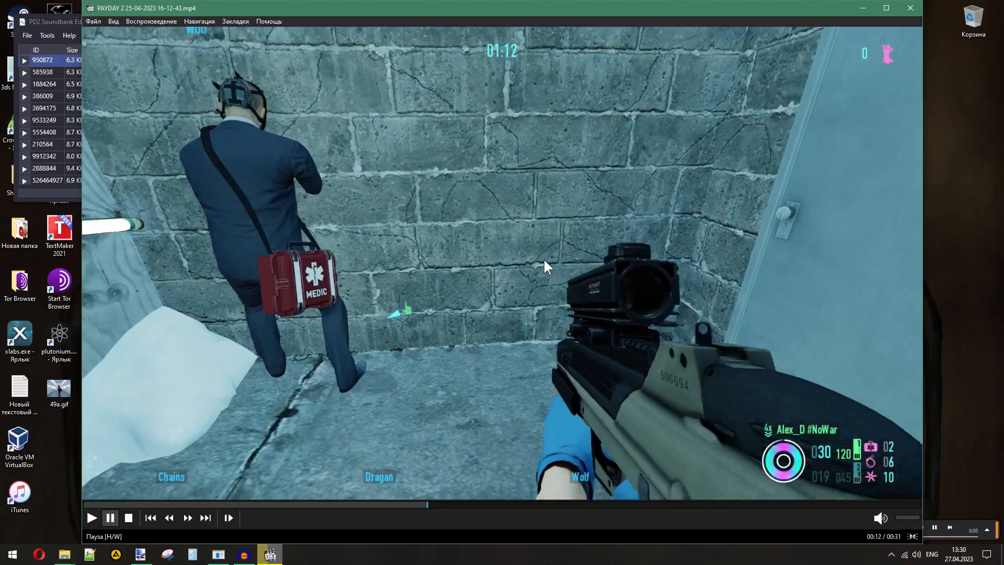
click(544, 260)
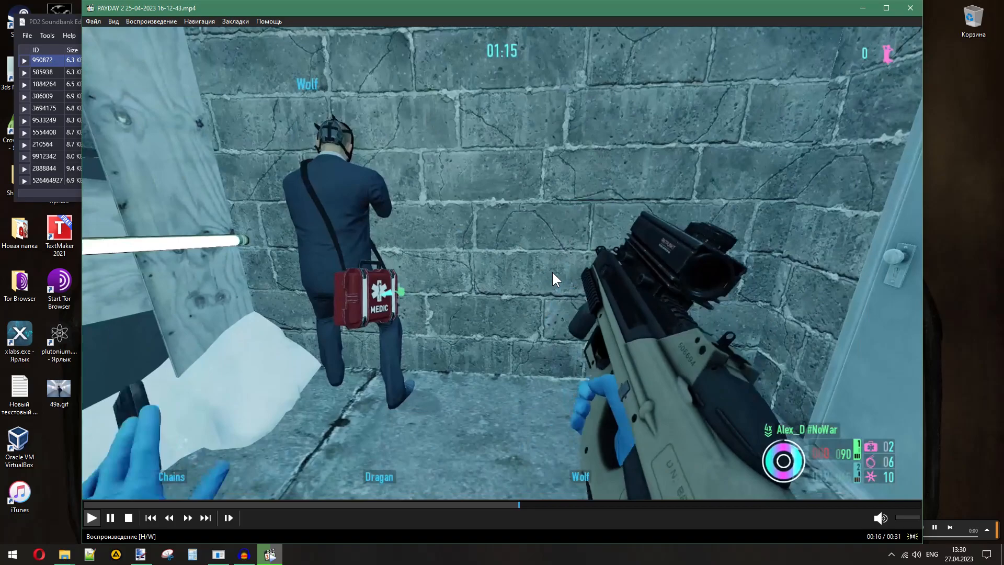
click(554, 277)
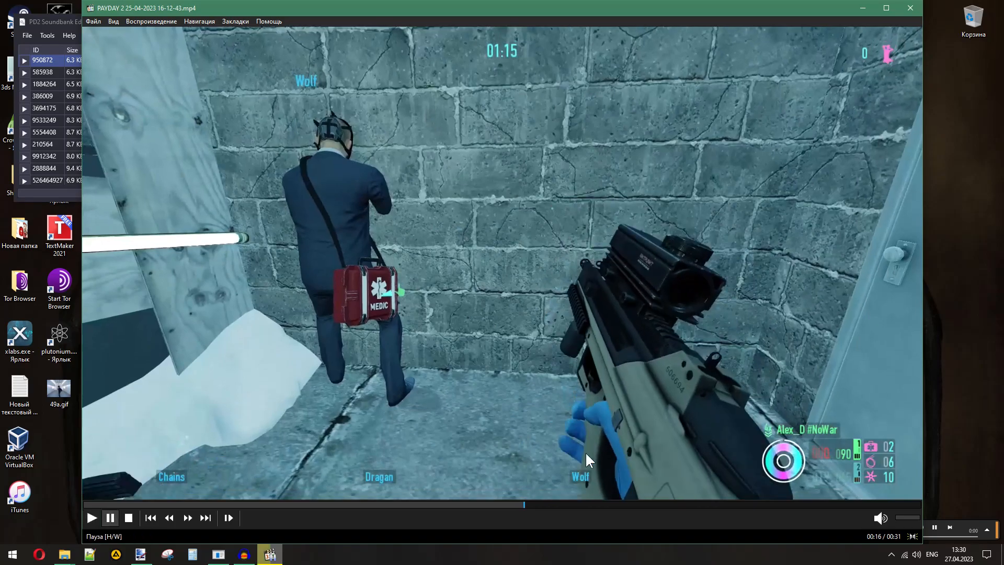
click(499, 504)
click(493, 335)
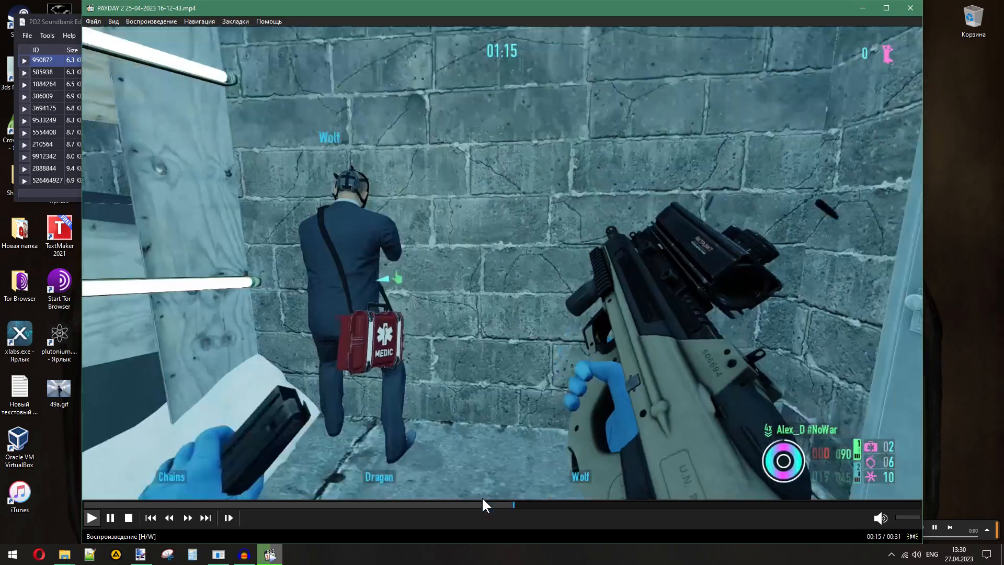
click(482, 504)
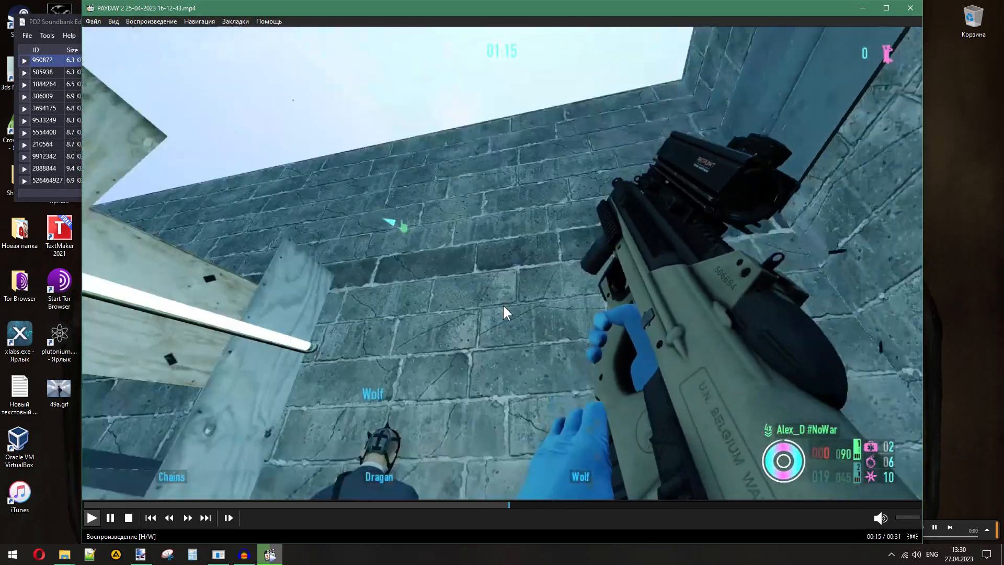
click(505, 307)
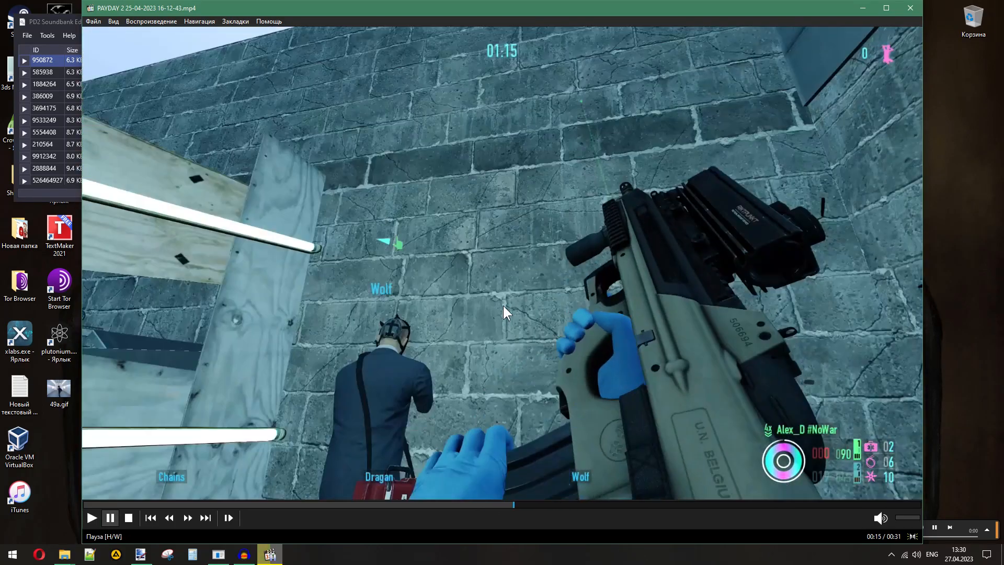
- Replay the earlier reload from about 00:09 to 00:10 to examine its first sounds, and minimize the video
click(330, 504)
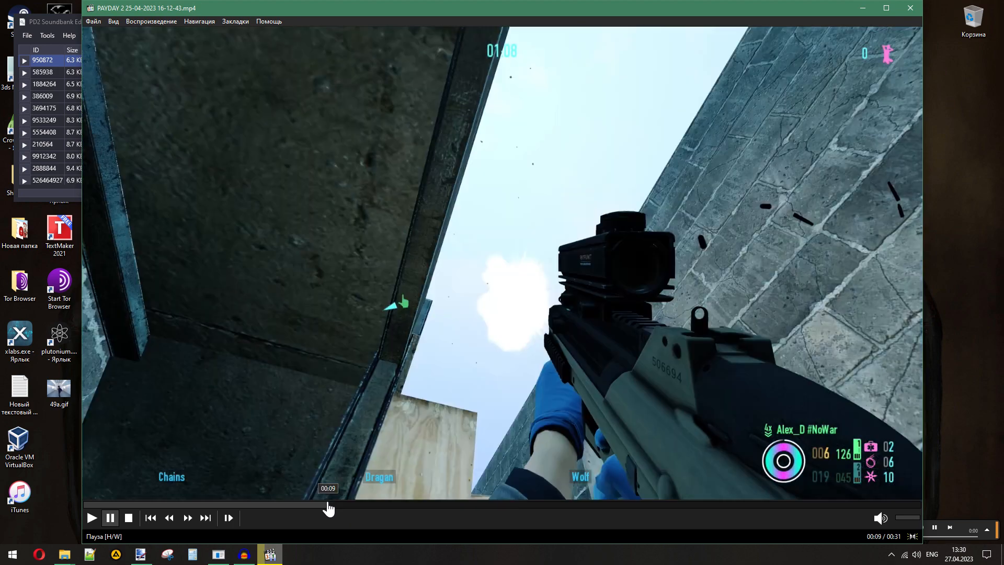
click(457, 320)
click(457, 320)
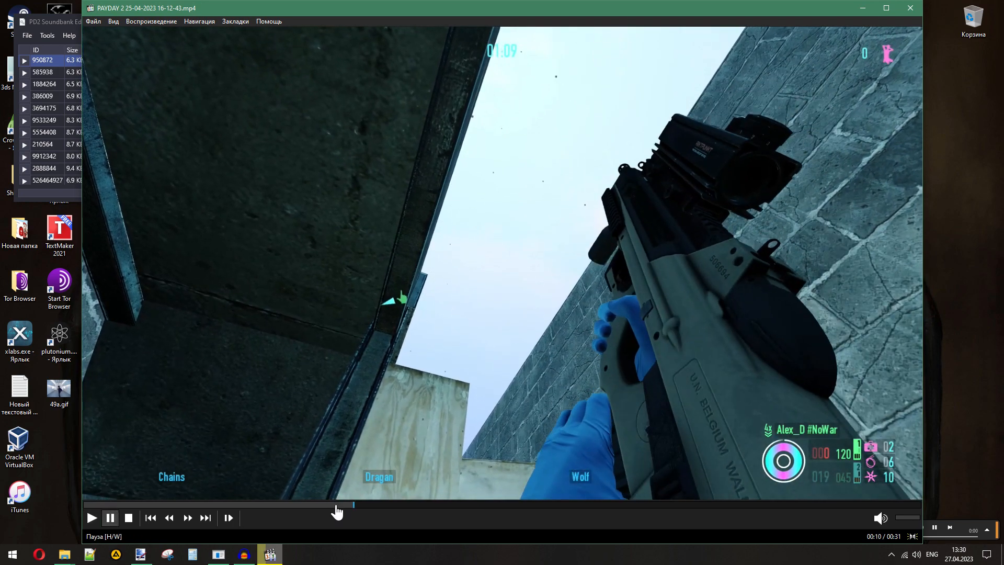
click(337, 505)
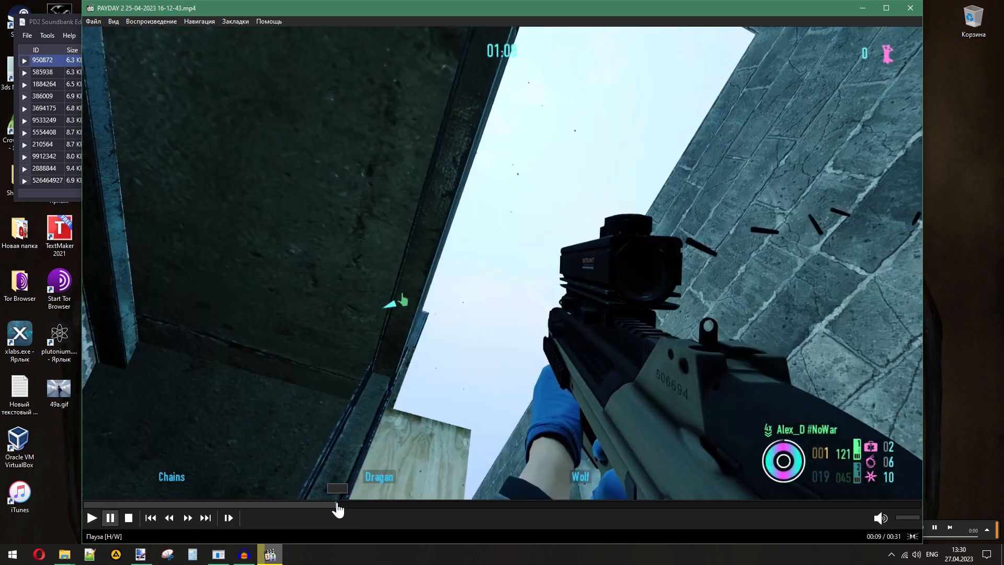
click(499, 288)
click(499, 289)
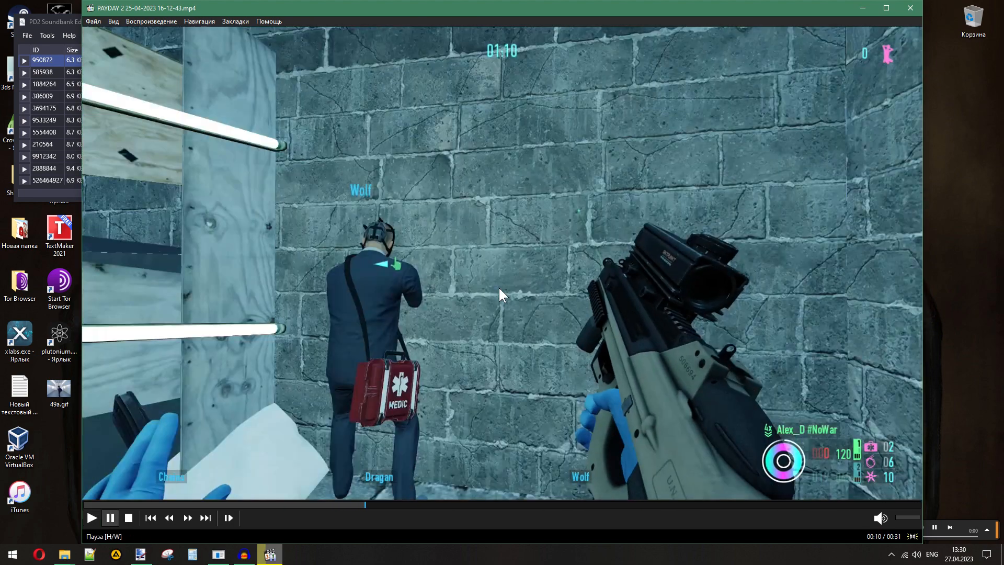
click(280, 557)
- Play the copy of 517492567.wav and rename it as "517492567 — reload start.wav"
click(477, 371)
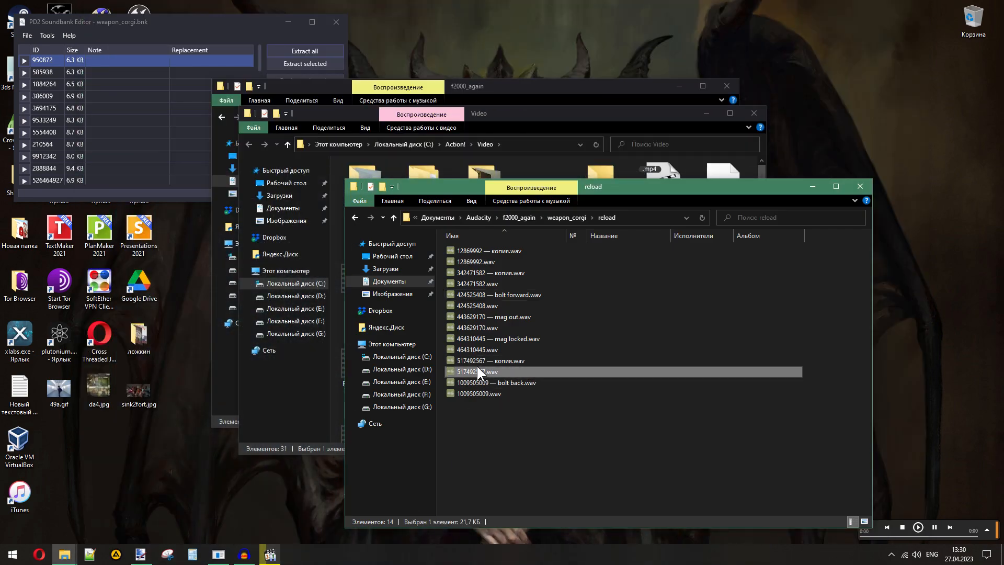
key(Up)
key(Return)
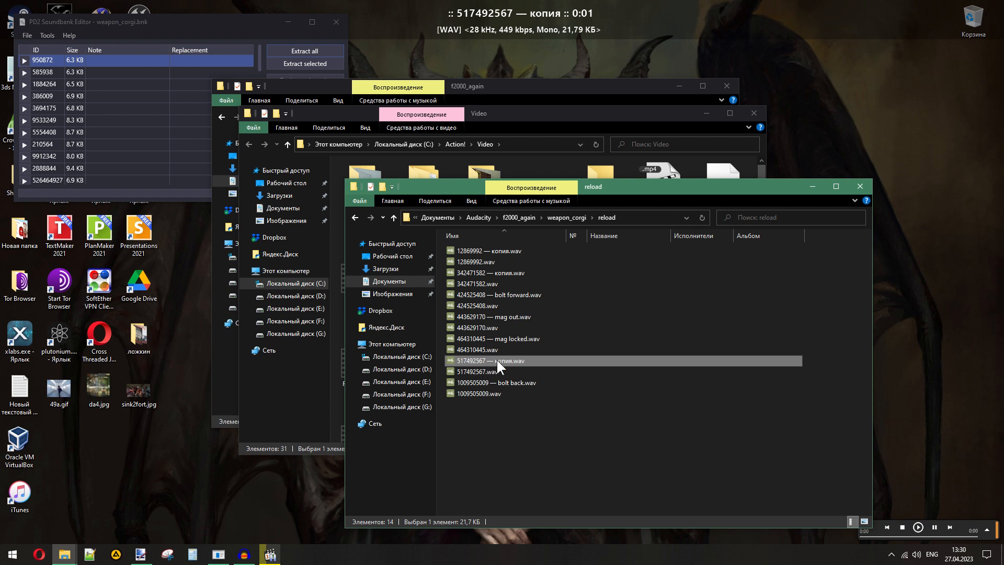
click(491, 360)
double_click(512, 361)
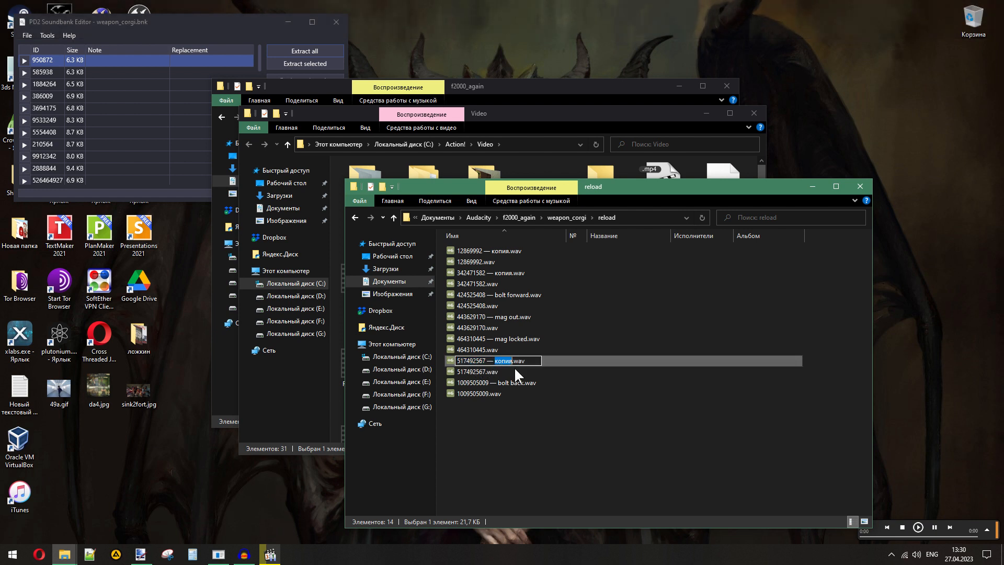
text(reload start)
key(Return)
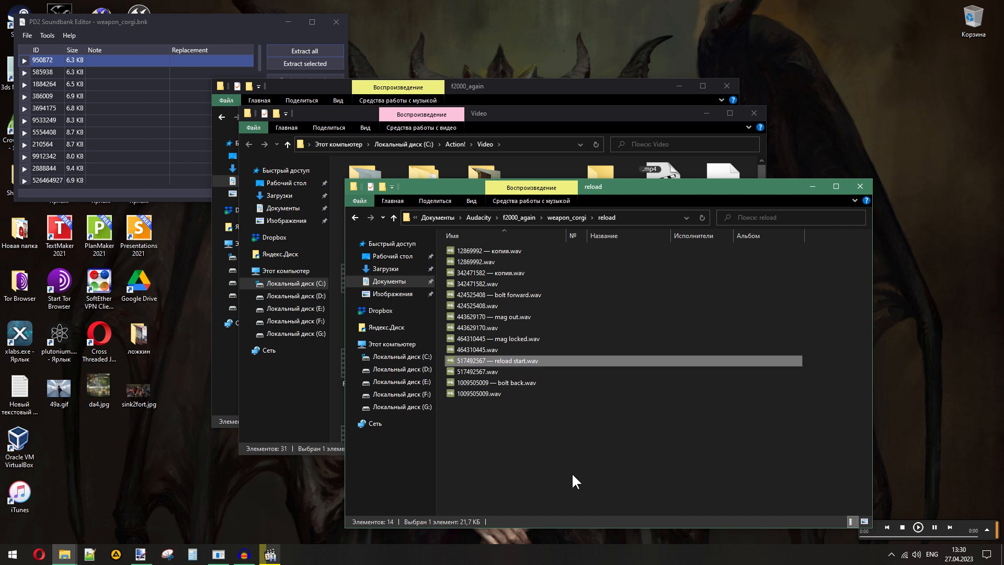
click(572, 472)
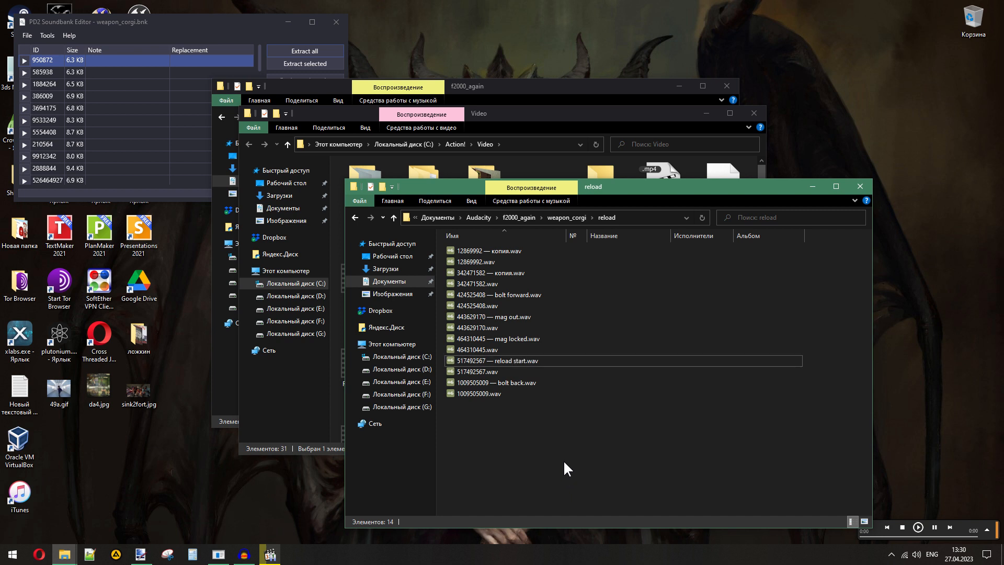
- Replay the PAYDAY 2 video from 00:10 to 00:11 to examine the magazine insertion, and minimize the video
click(270, 556)
click(271, 556)
click(273, 556)
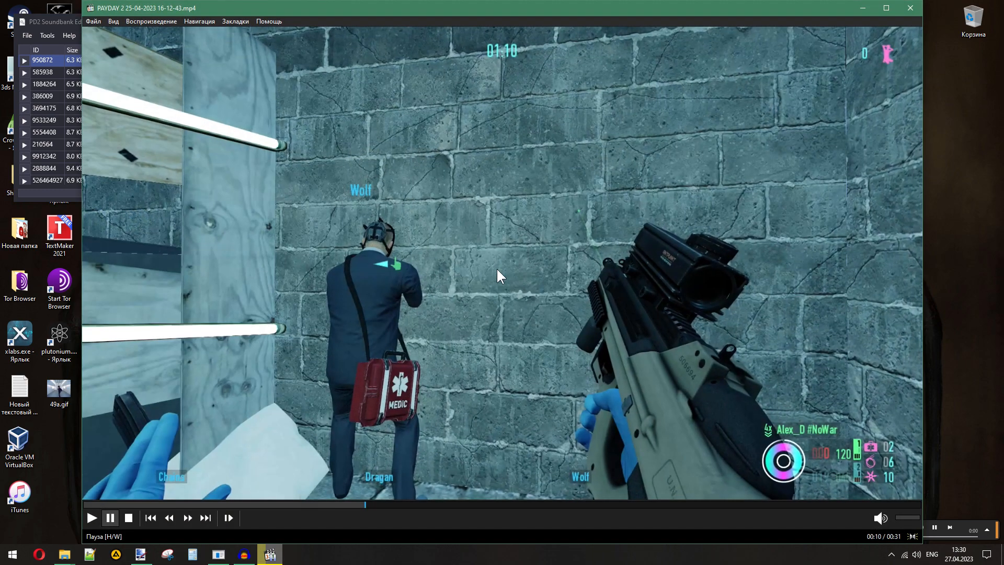
click(497, 275)
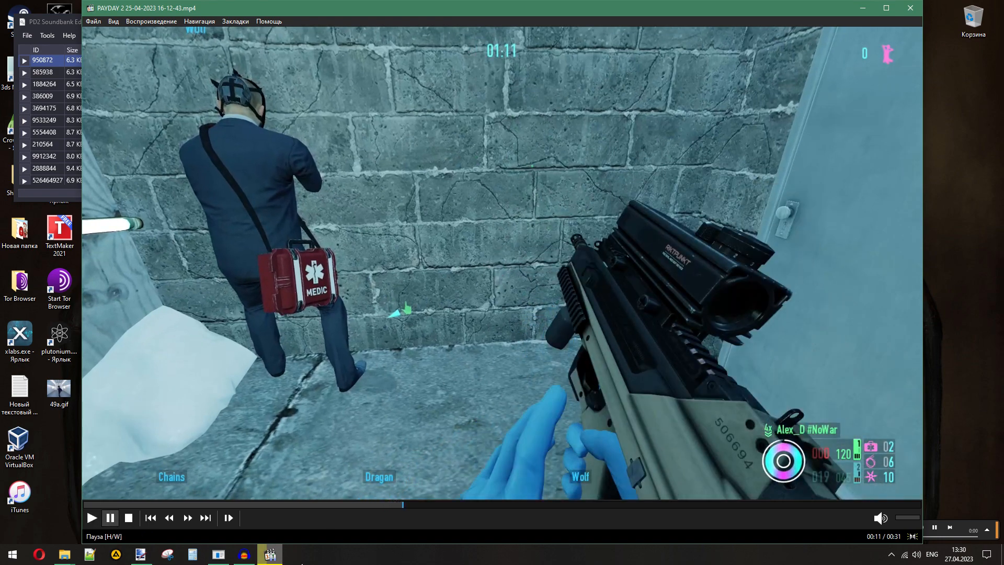
click(270, 554)
- Play the mag locked sound and the copy of 342471582.wav, and rename that copy as "342471582 — mag in.wav"
double_click(502, 339)
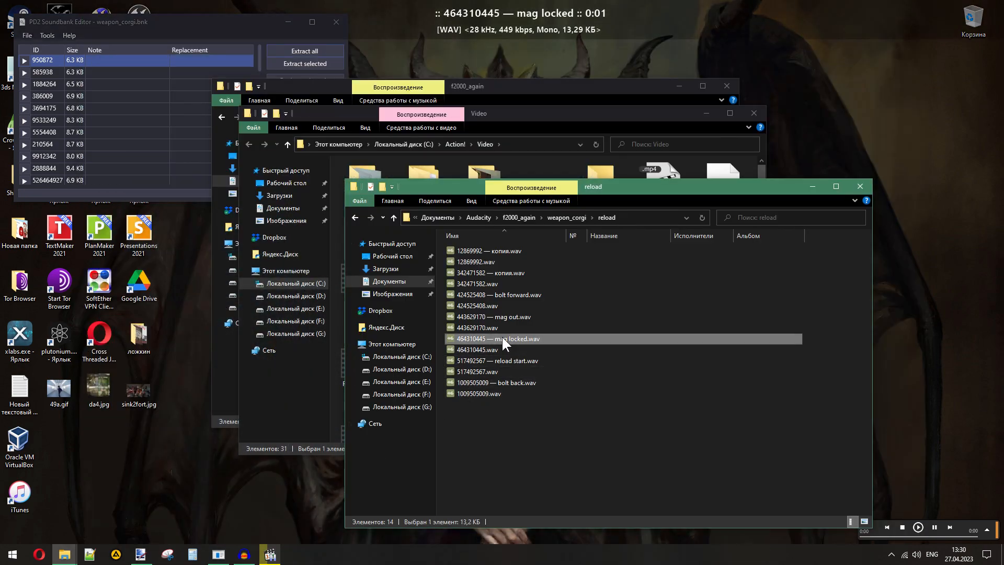
click(500, 273)
double_click(500, 272)
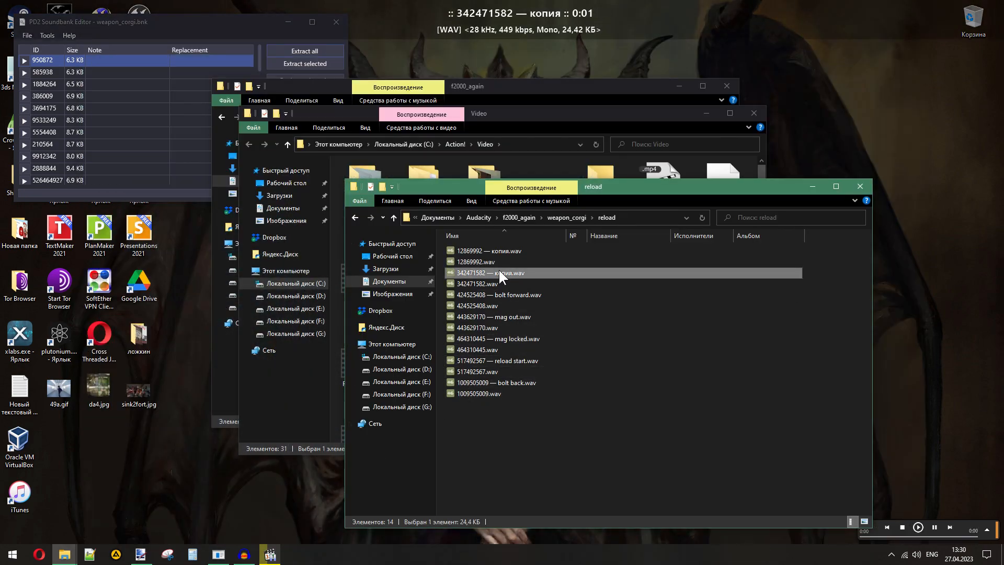
click(499, 273)
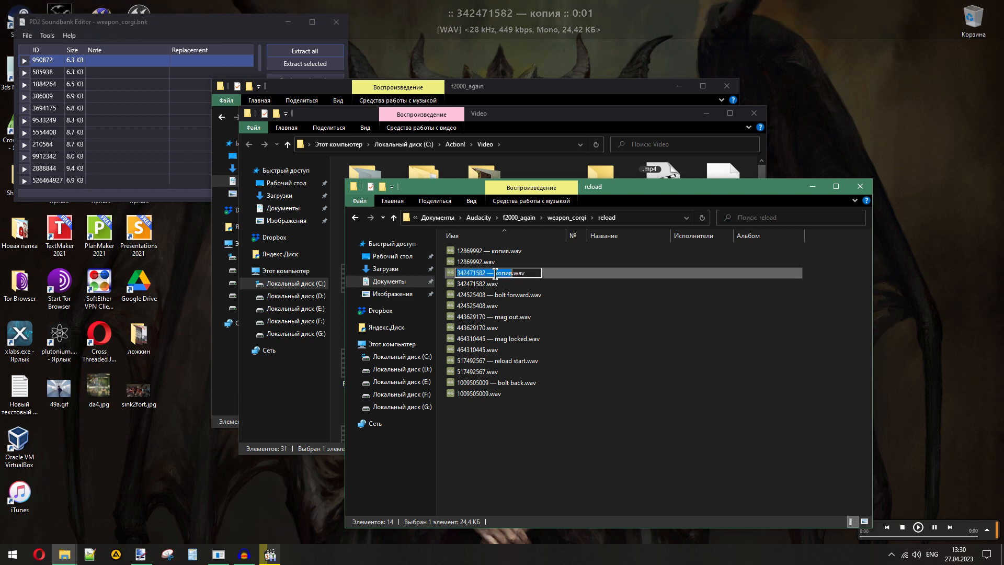
drag(495, 273, 510, 273)
text(mag )
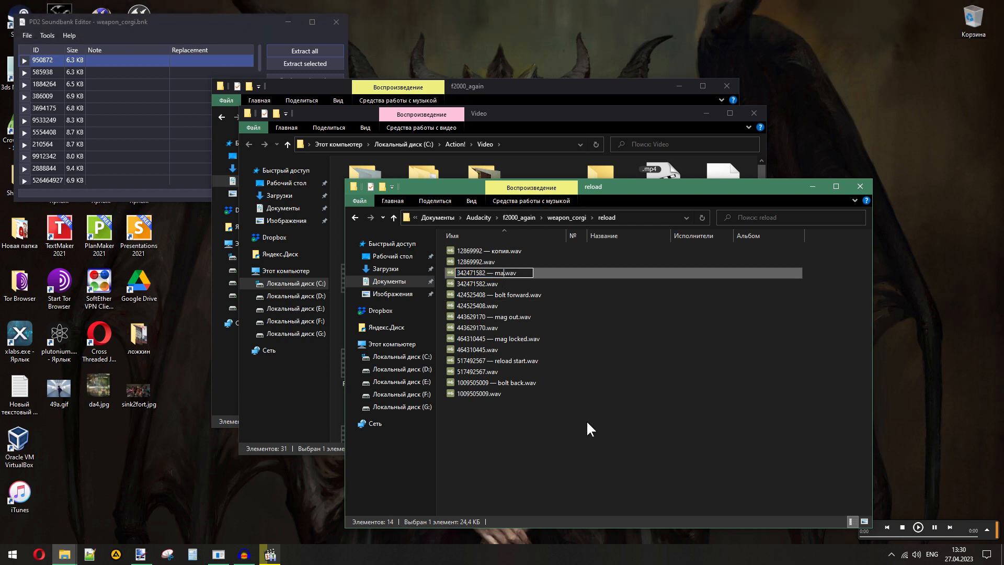
text(in)
key(Return)
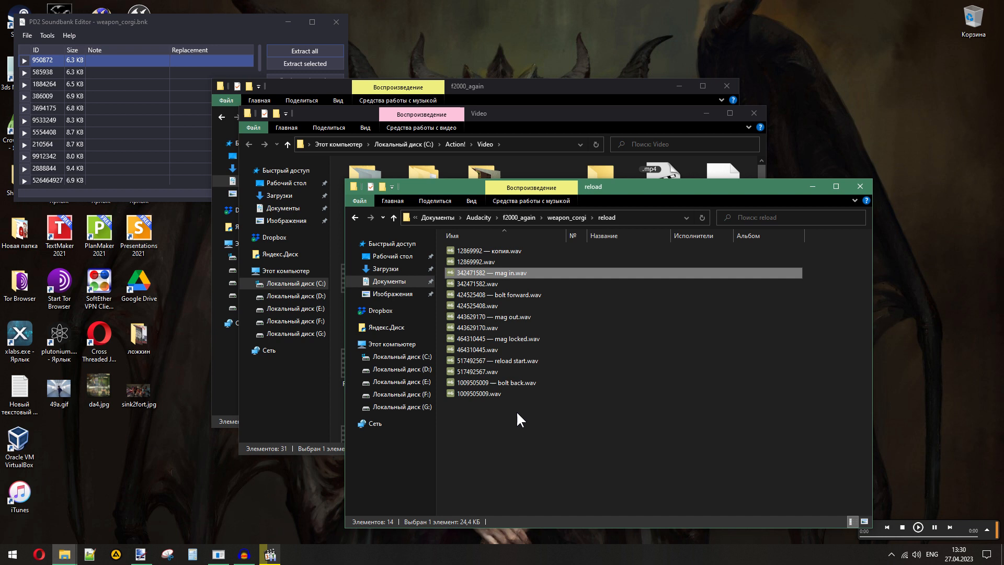
- Play the mag in and mag locked sounds in succession to compare them
click(507, 340)
click(506, 271)
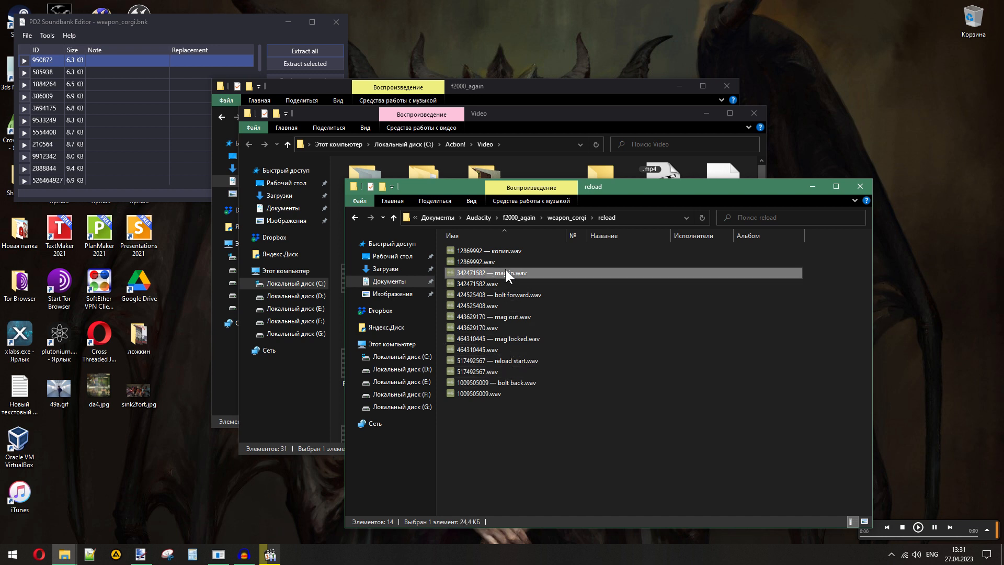
double_click(498, 268)
double_click(503, 341)
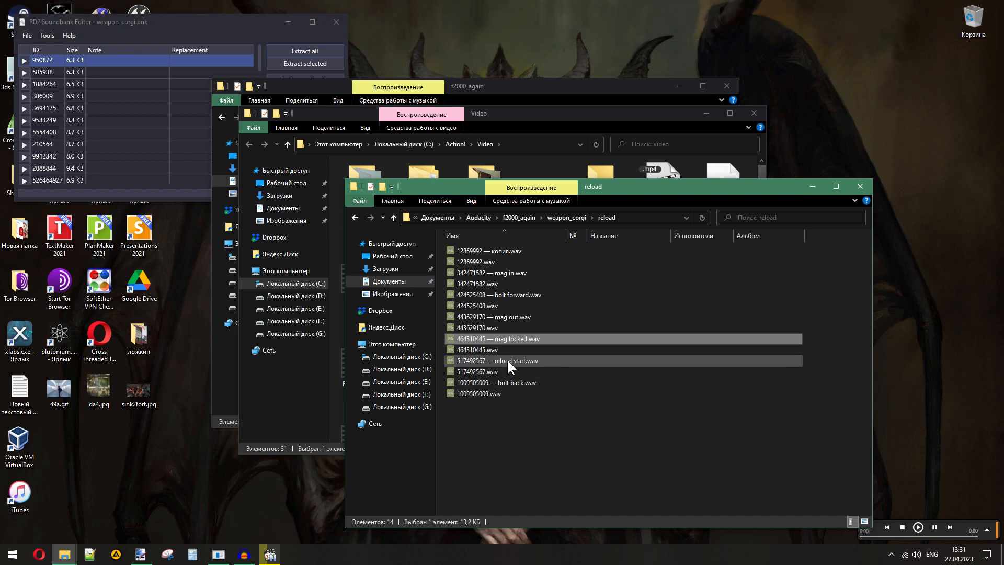
click(534, 431)
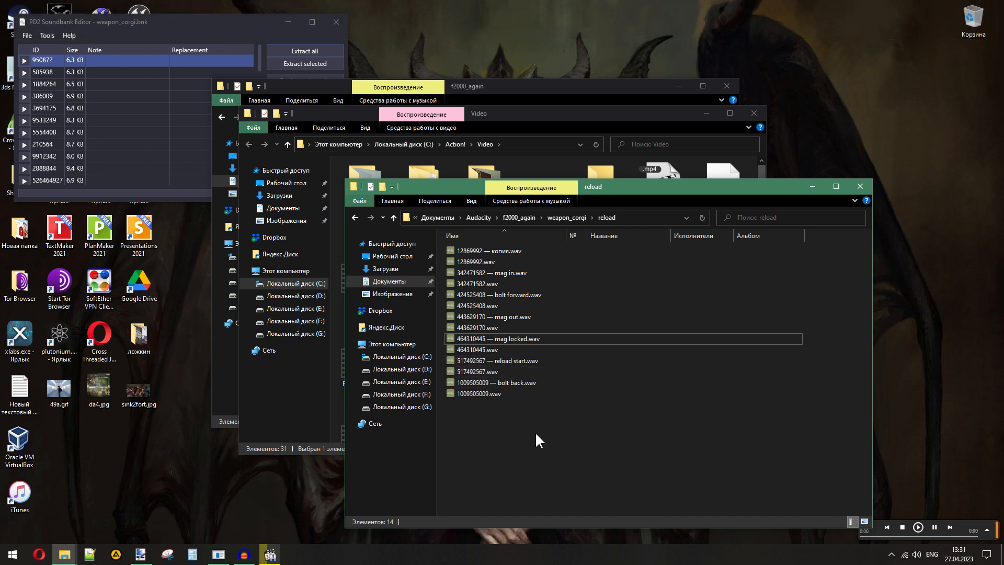
- Play the labelled sounds in reload order from reload start to bolt forward, and the unlabelled copy of 12869992.wav
double_click(510, 360)
click(504, 317)
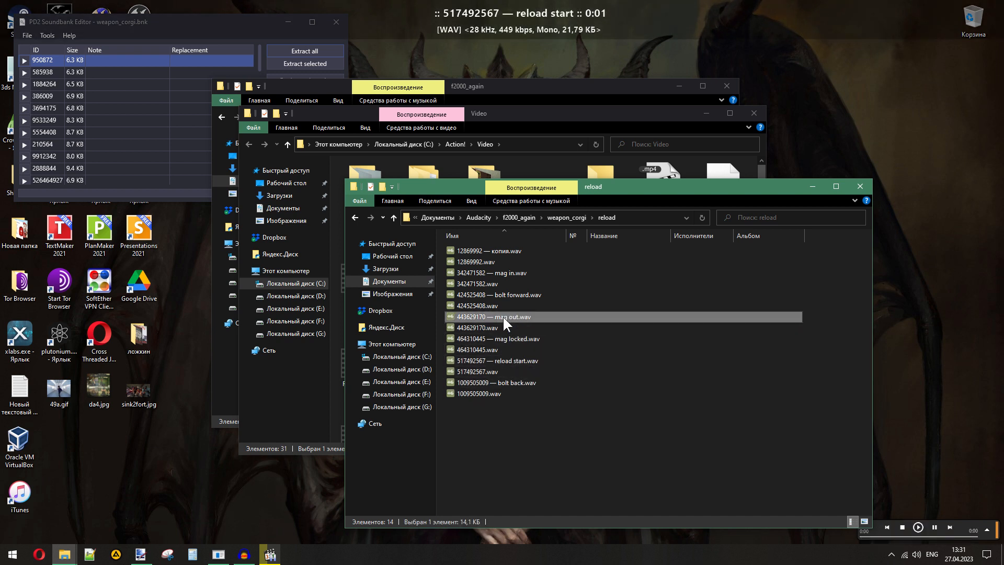
double_click(503, 315)
click(509, 271)
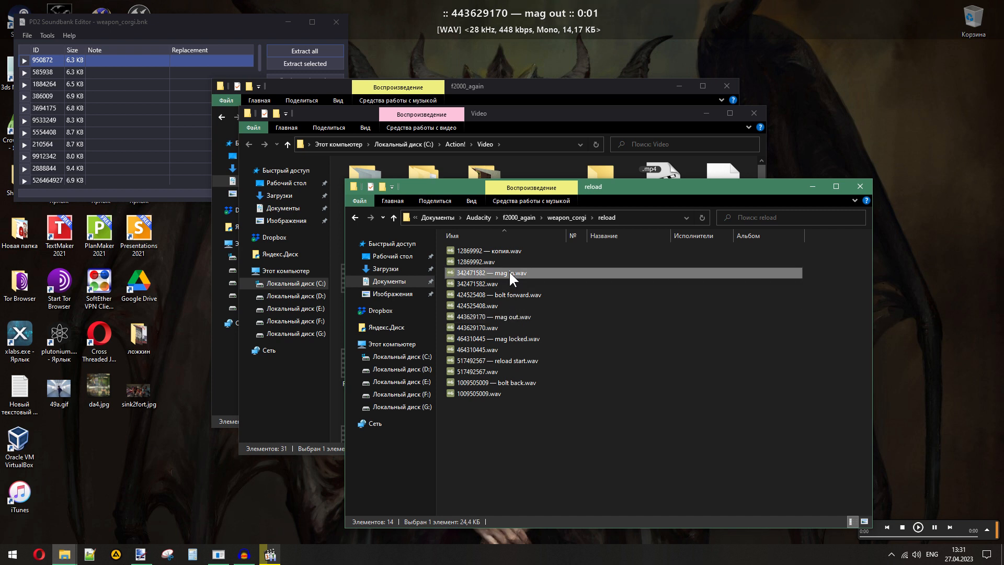
double_click(510, 339)
double_click(517, 382)
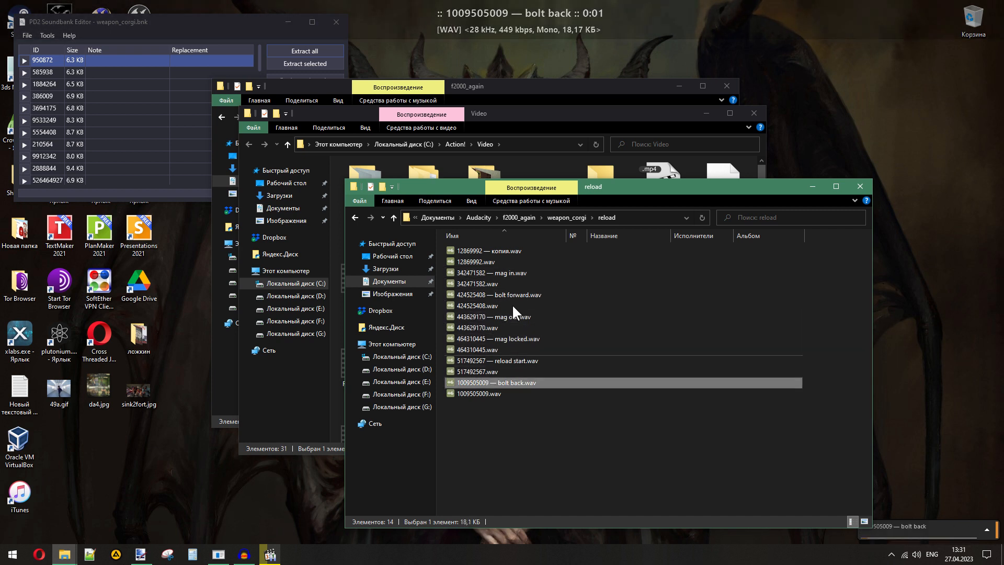
double_click(511, 294)
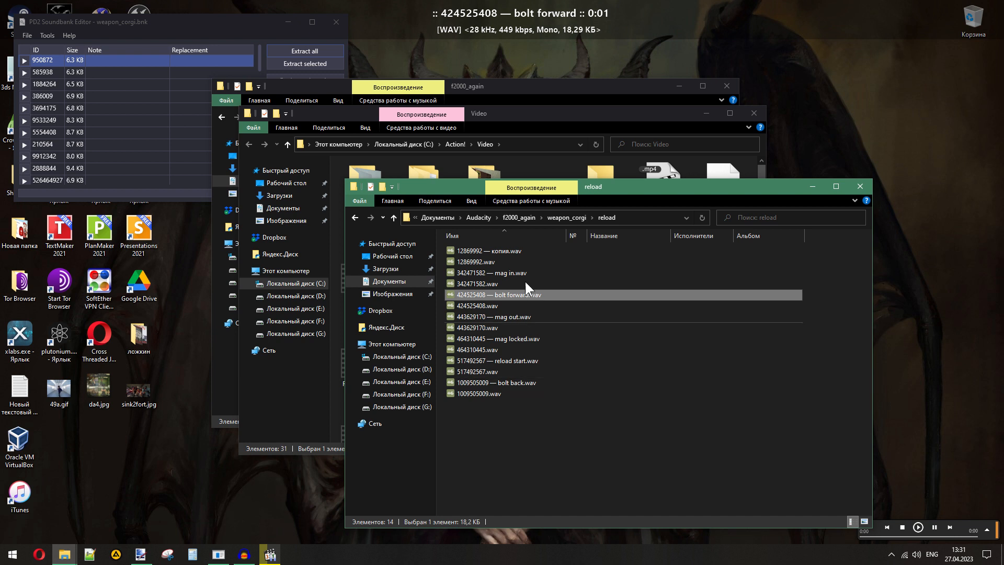
double_click(498, 251)
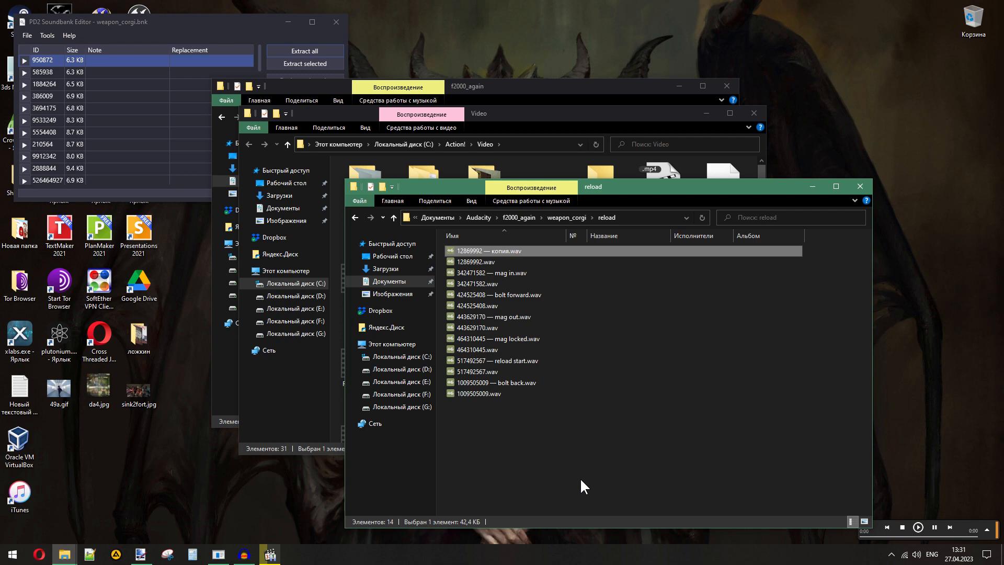
- Check the rest of the PAYDAY 2 video to 00:31, and close the video and the Video folder window
click(270, 555)
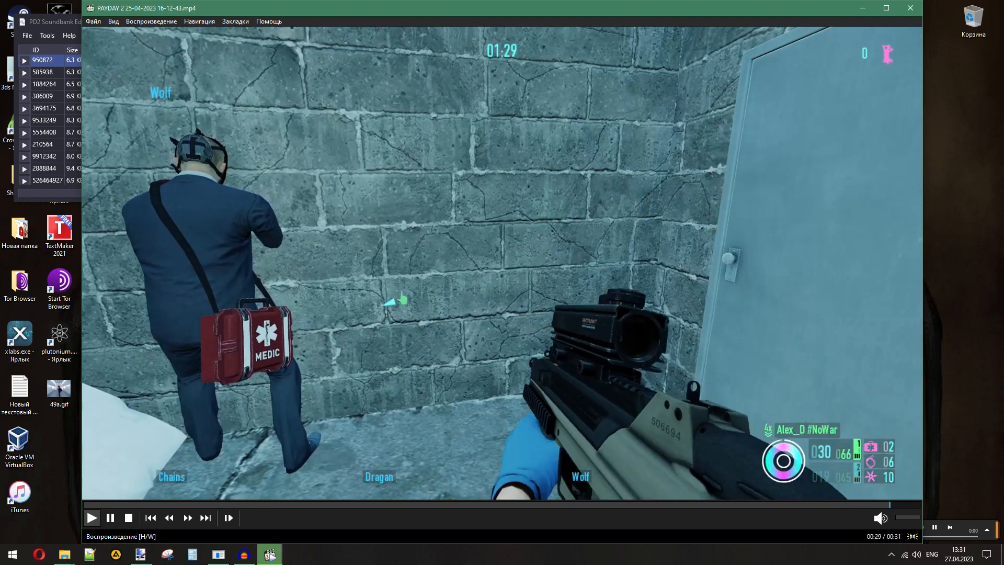
click(910, 9)
click(549, 448)
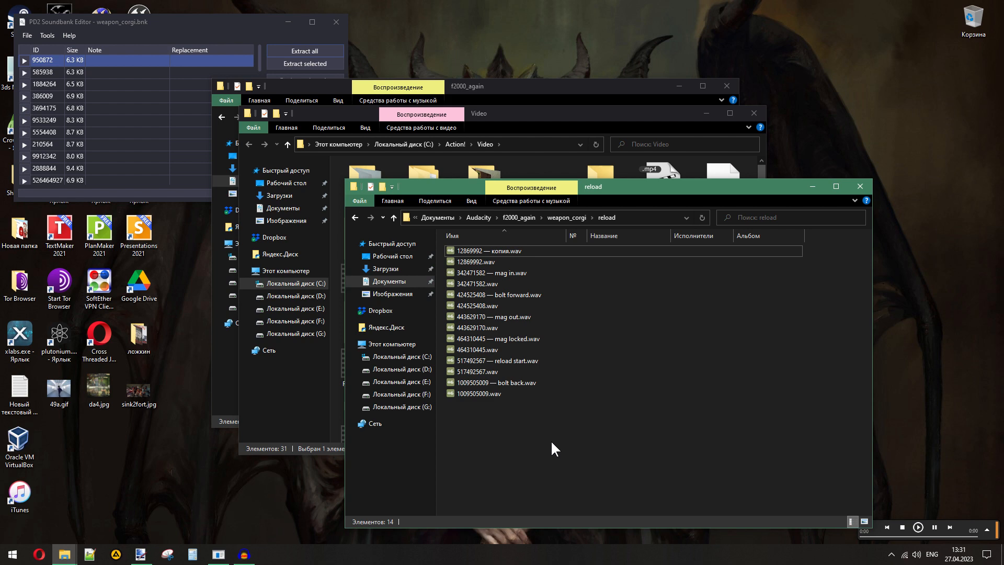
click(761, 112)
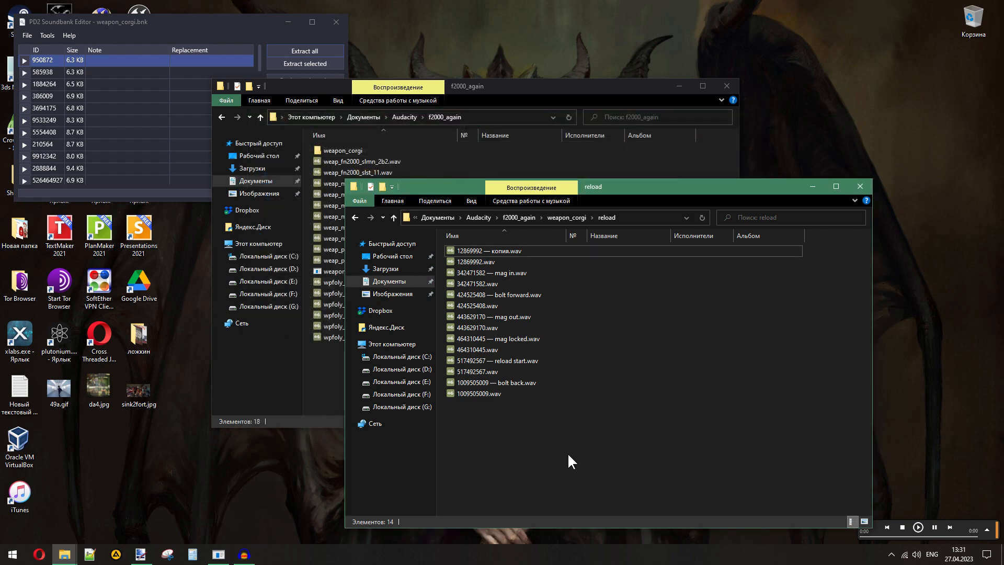
- Compare the F2000 reload file names in f2000_again with the labelled weapon_corgi files in the reload folder
click(325, 371)
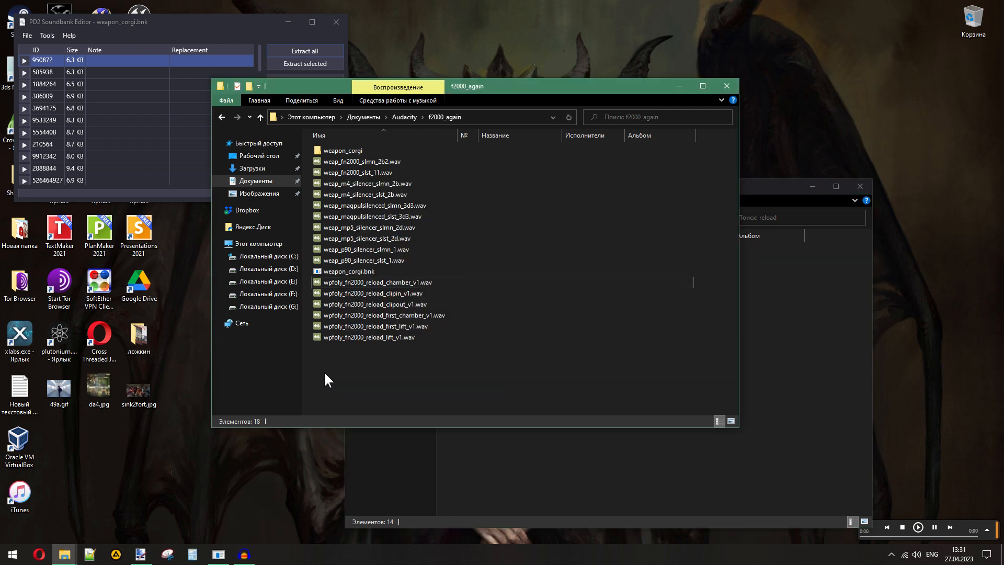
click(559, 458)
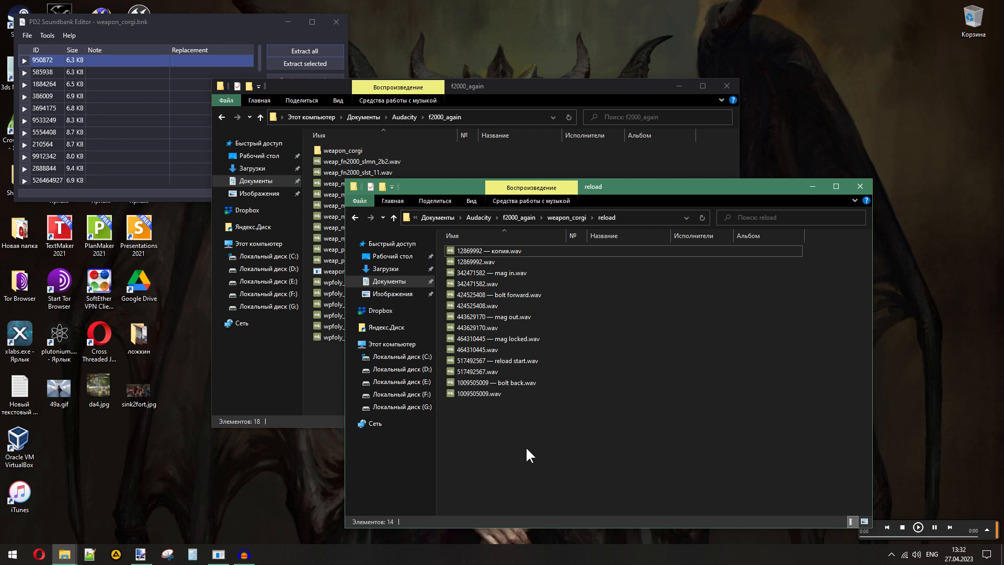
click(324, 370)
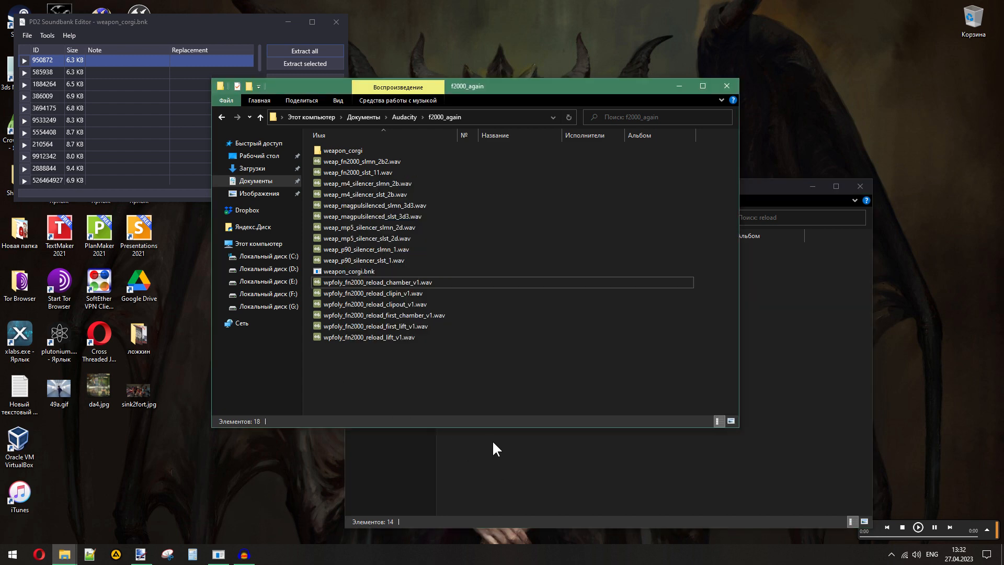
click(509, 460)
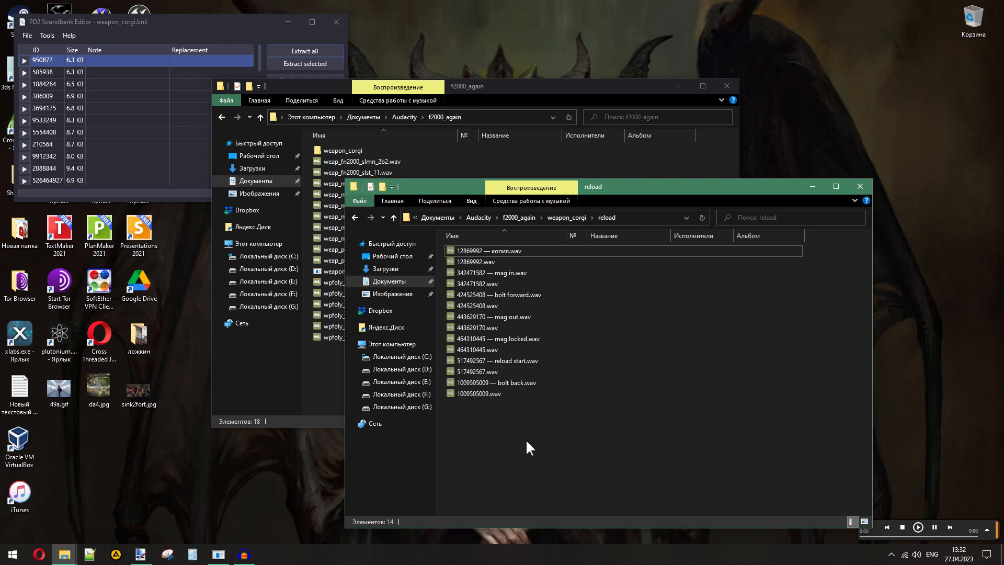
click(472, 283)
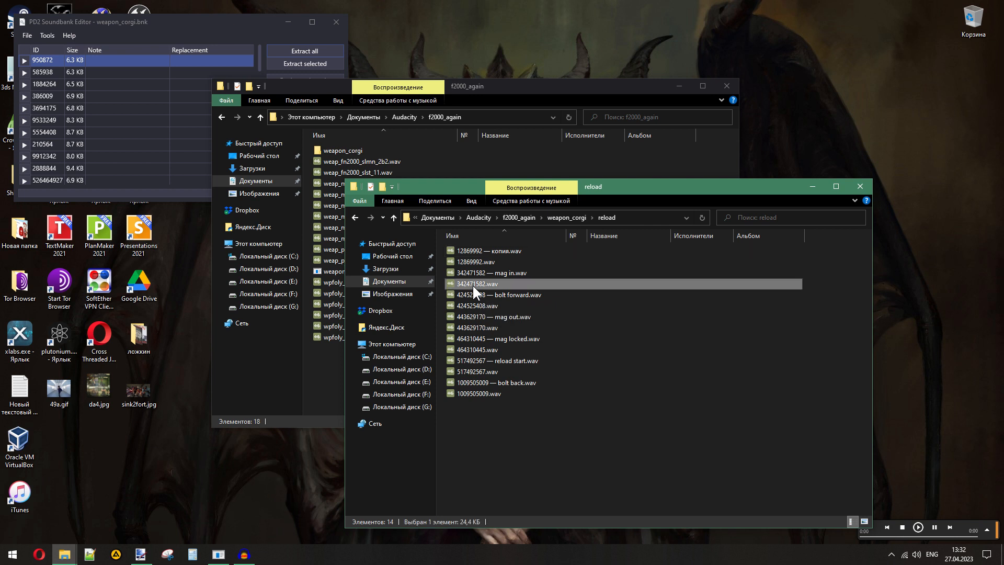
click(531, 434)
- Play the F2000 first_lift, lift, clipout, clipin and first_chamber reload sounds from the f2000_again folder
click(329, 364)
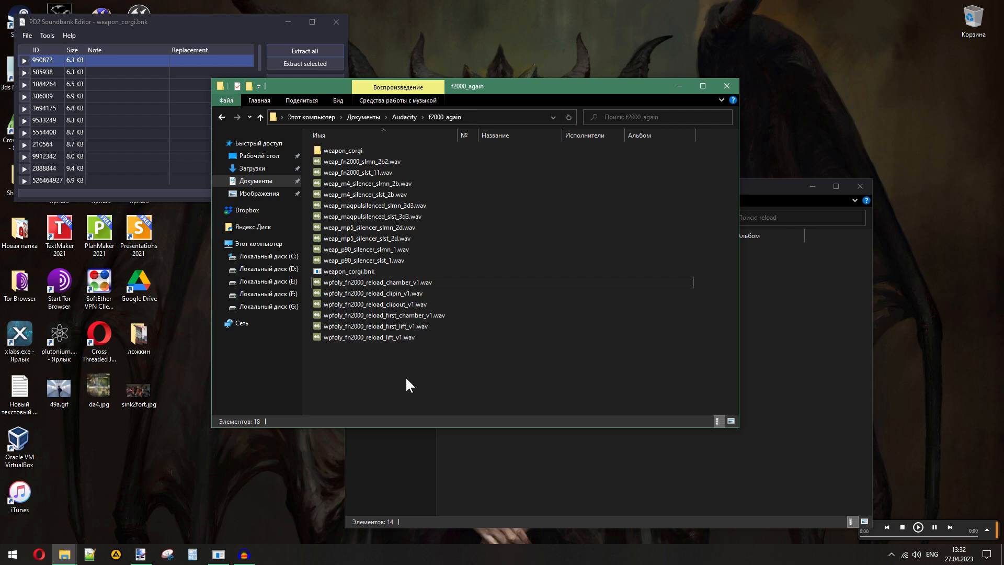
double_click(397, 326)
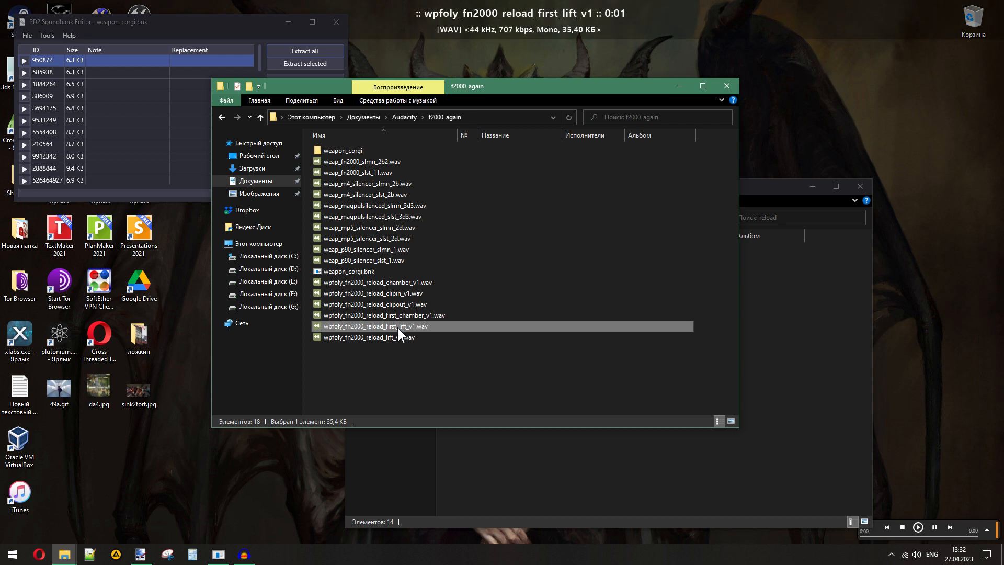
double_click(392, 337)
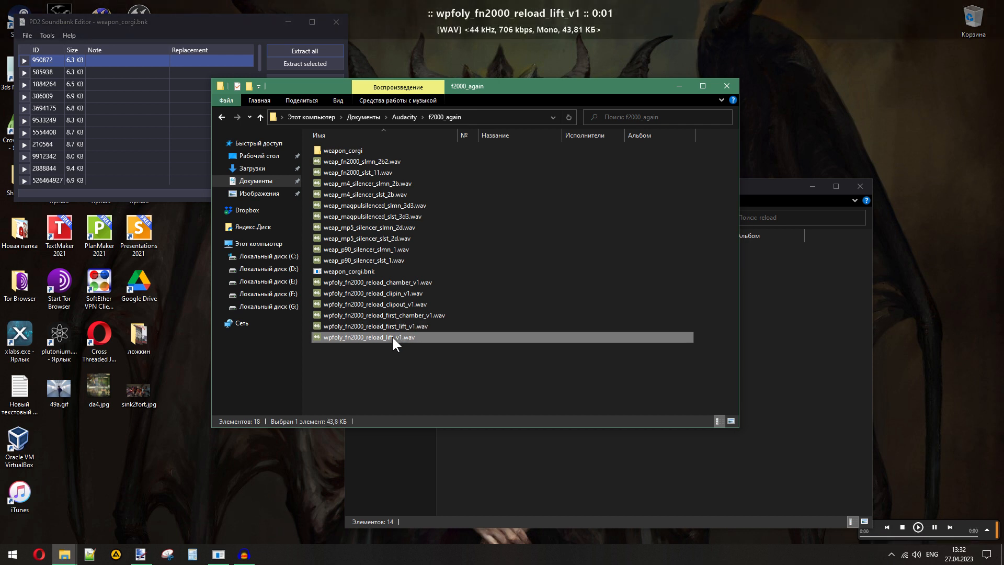
double_click(401, 303)
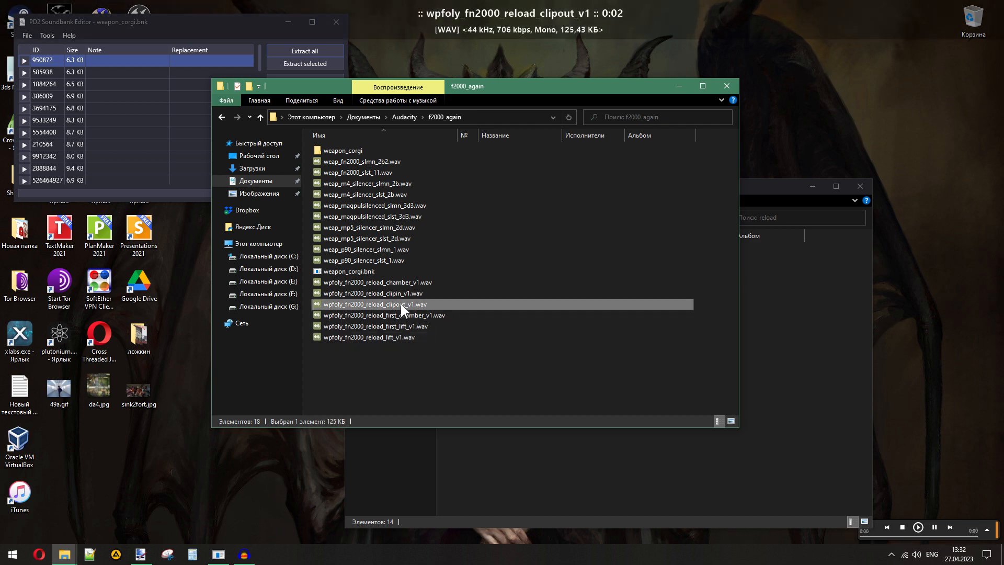
double_click(397, 292)
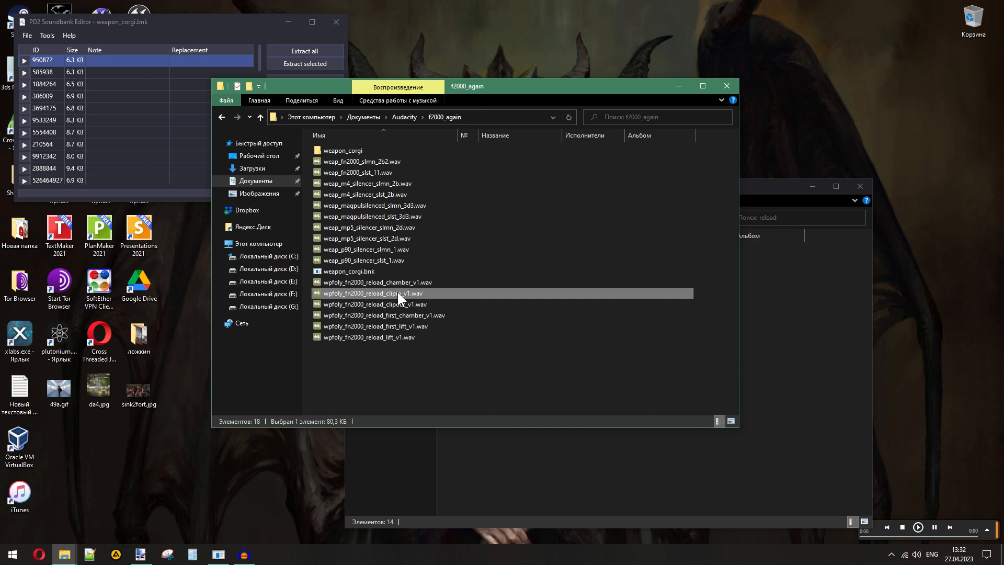
click(398, 314)
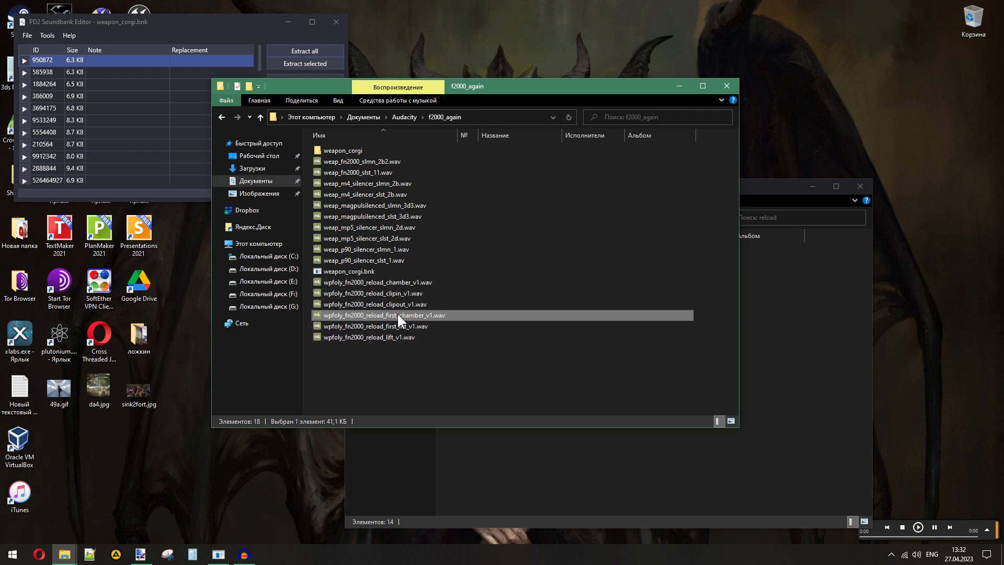
double_click(397, 315)
- Open 517492567.wav from the reload folder in Audacity and play it
click(517, 469)
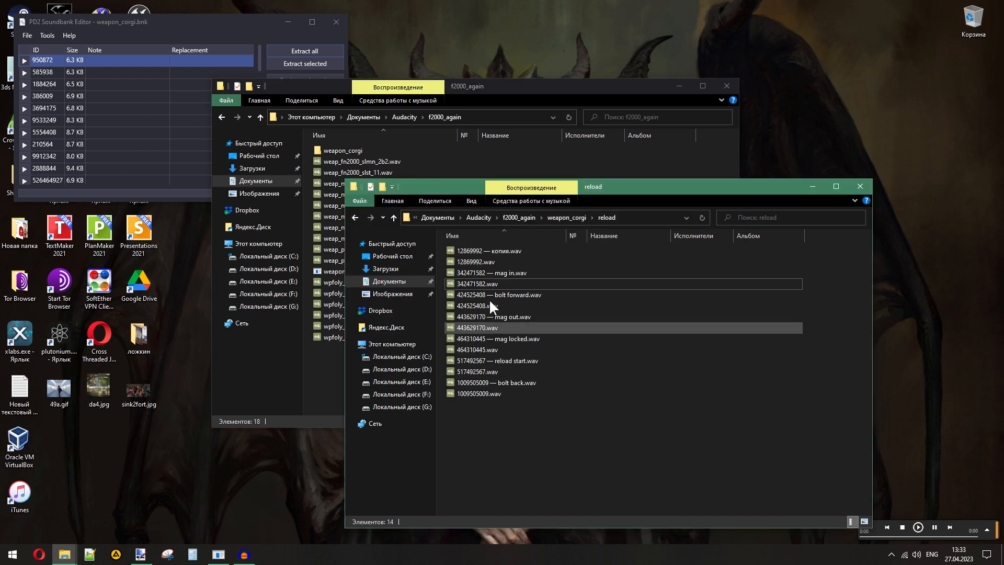
click(478, 274)
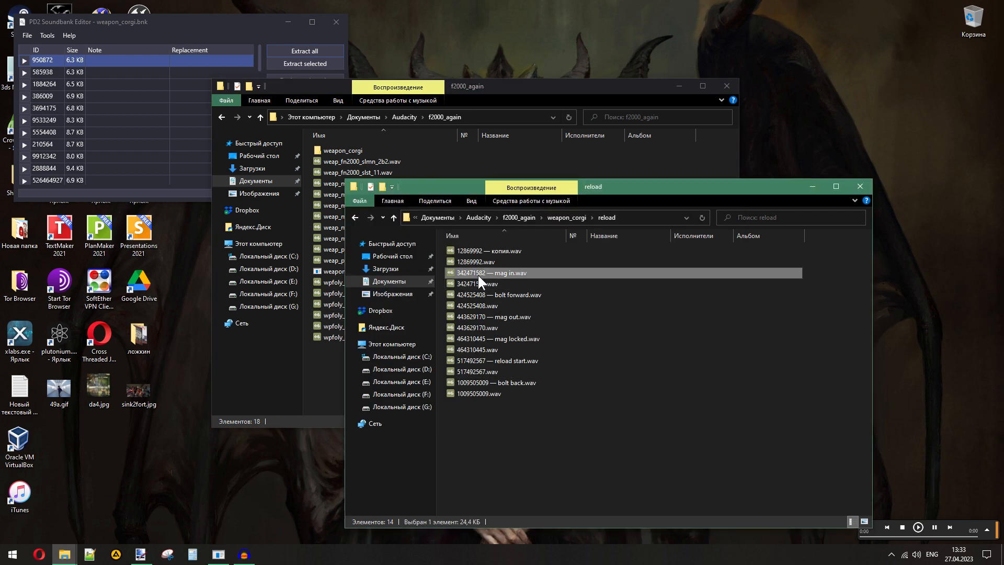
click(503, 338)
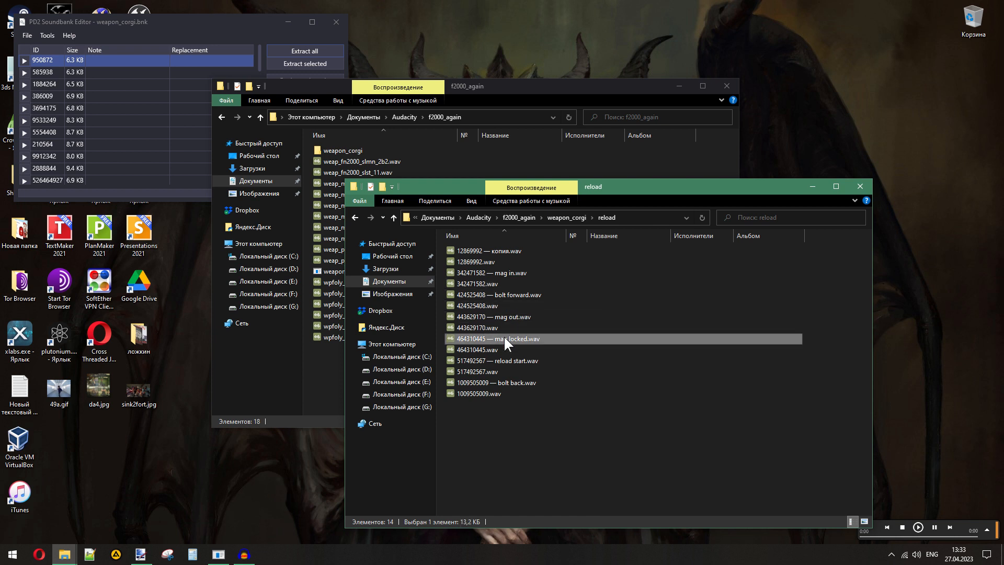
click(549, 457)
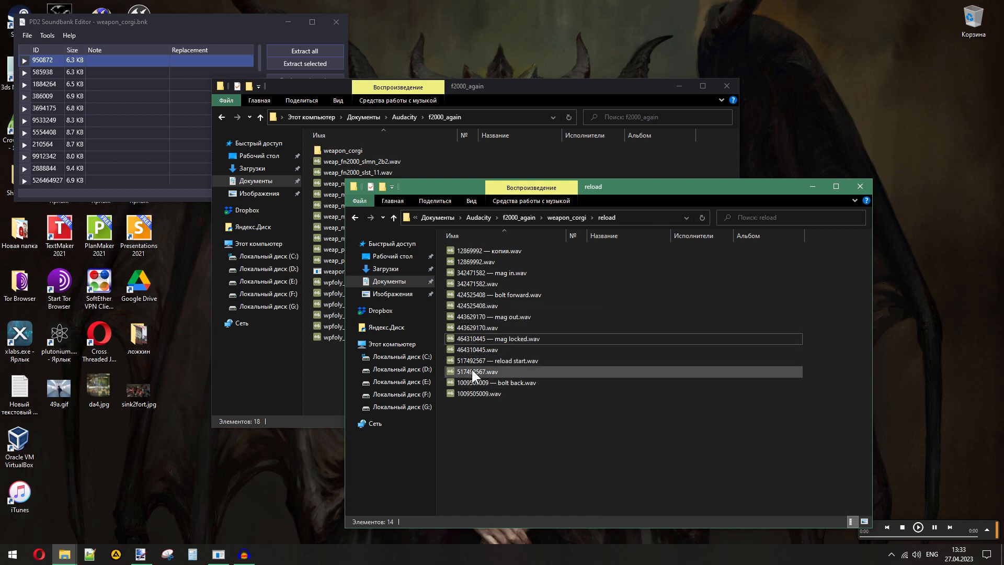
drag(468, 369, 275, 354)
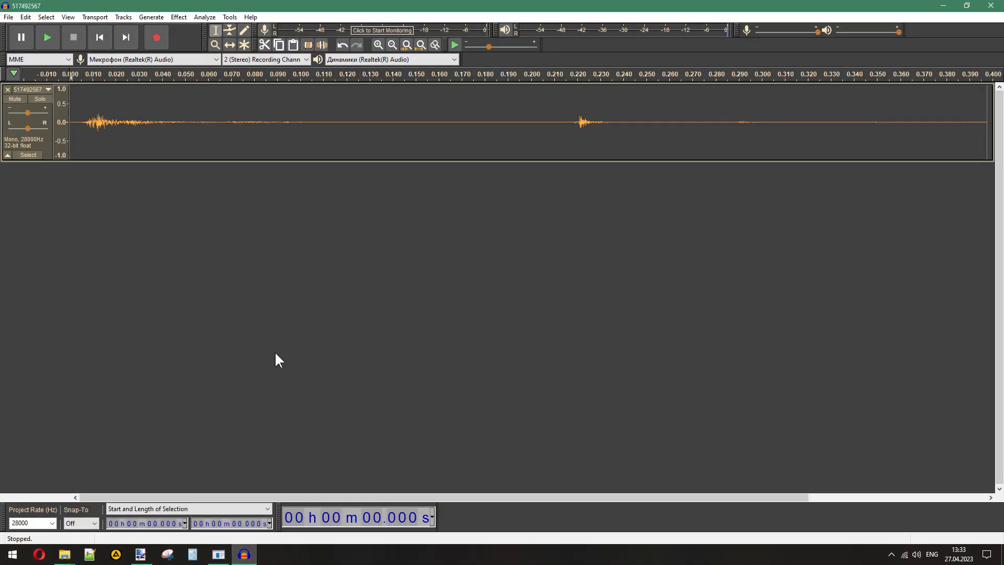
click(49, 40)
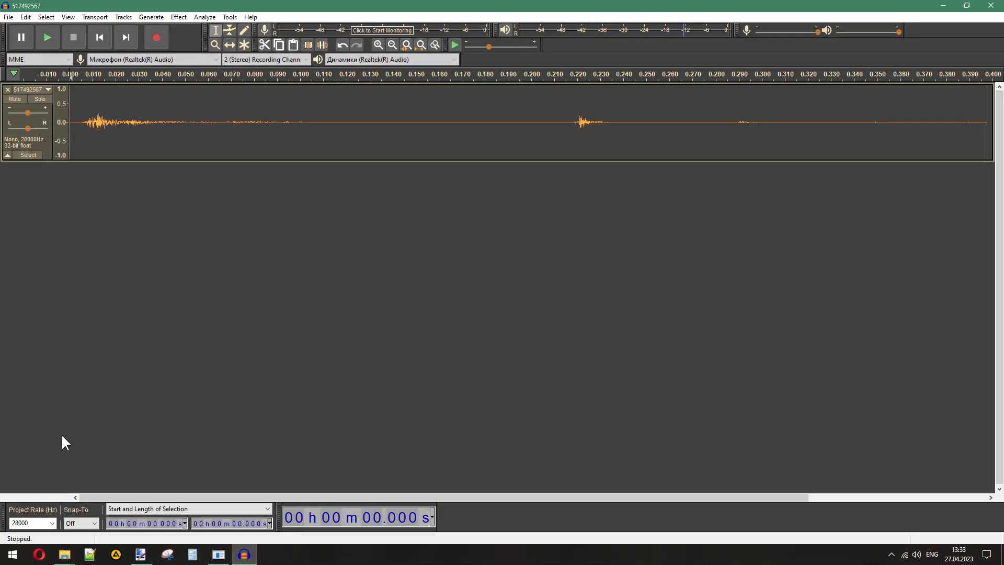
- Import wpfoly_fn2000_reload_lift_v1.wav from the f2000_again folder into the project as a second track beneath 517492567
click(65, 555)
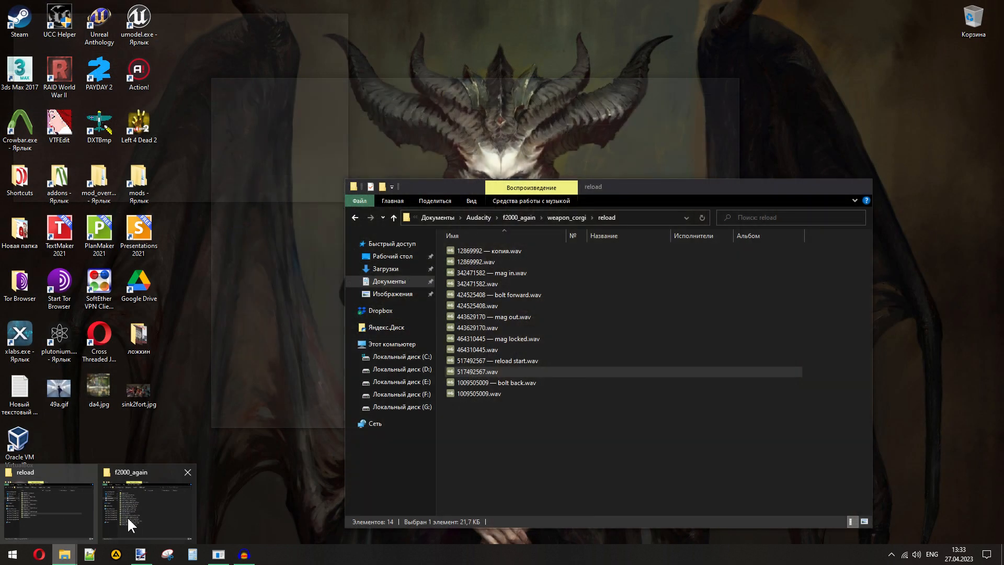
click(127, 518)
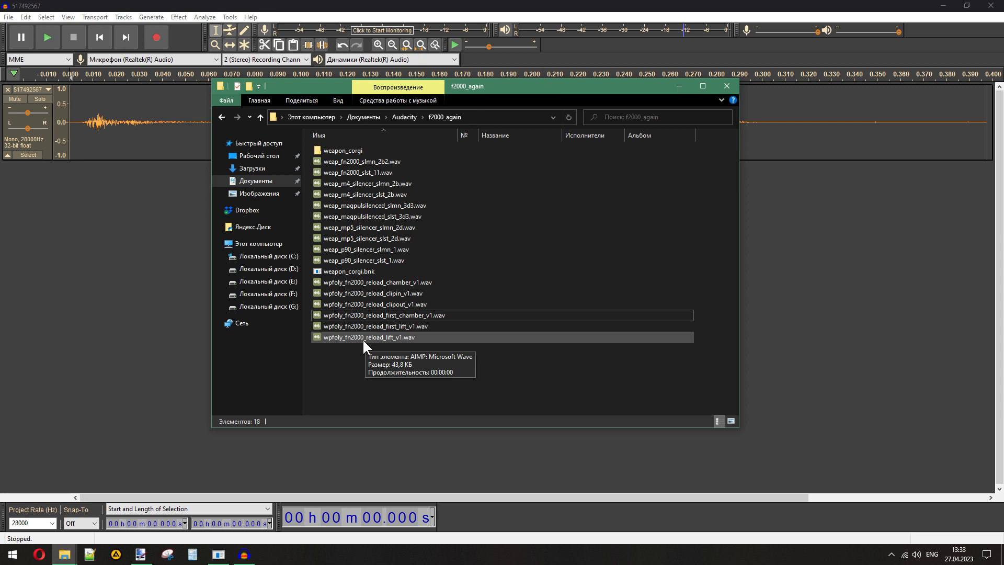
drag(362, 337, 122, 361)
click(215, 7)
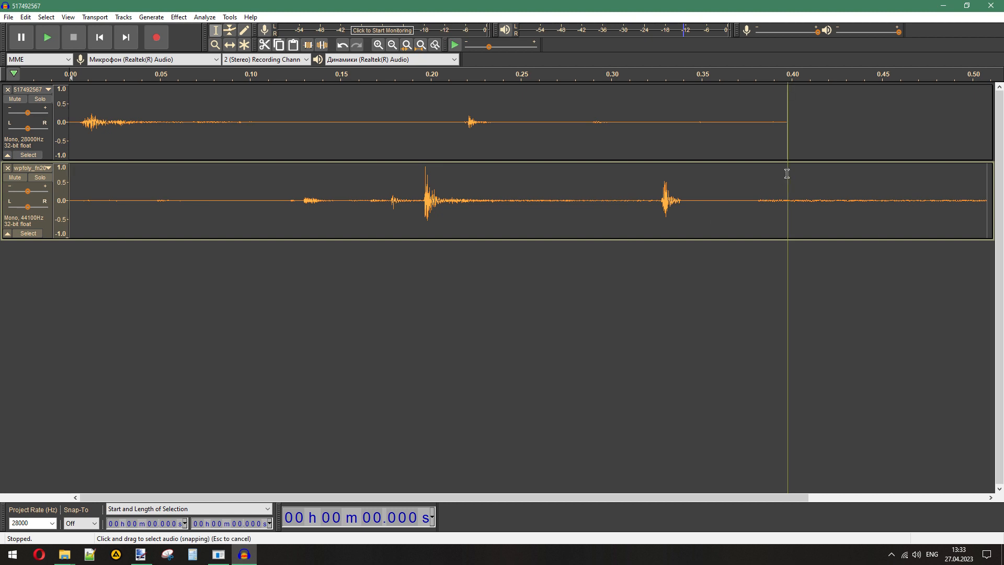
- Compare the two tracks' lengths and delete the part of the F2000 lift track beyond the end of 517492567 at 0.398 s
drag(787, 174, 987, 188)
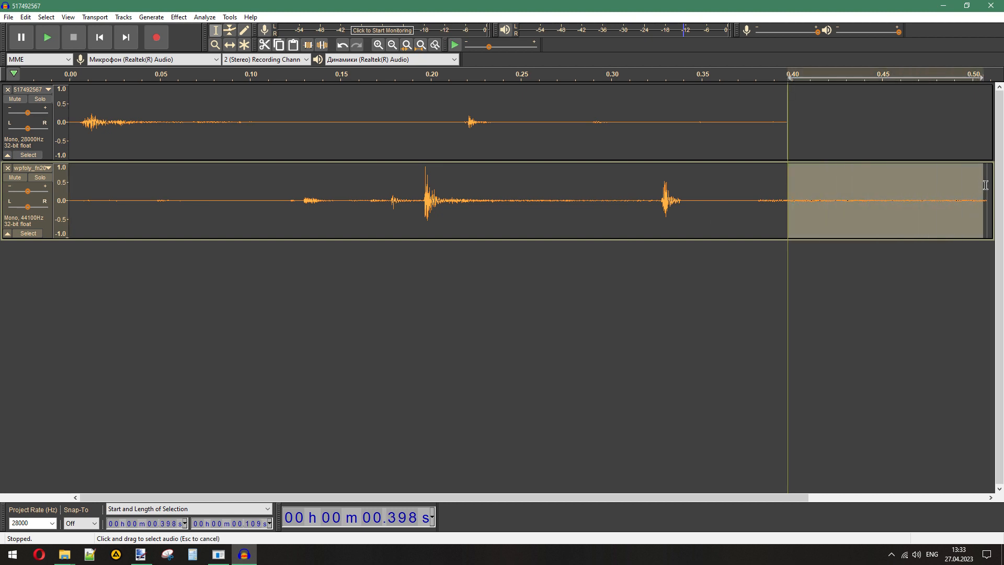
click(825, 211)
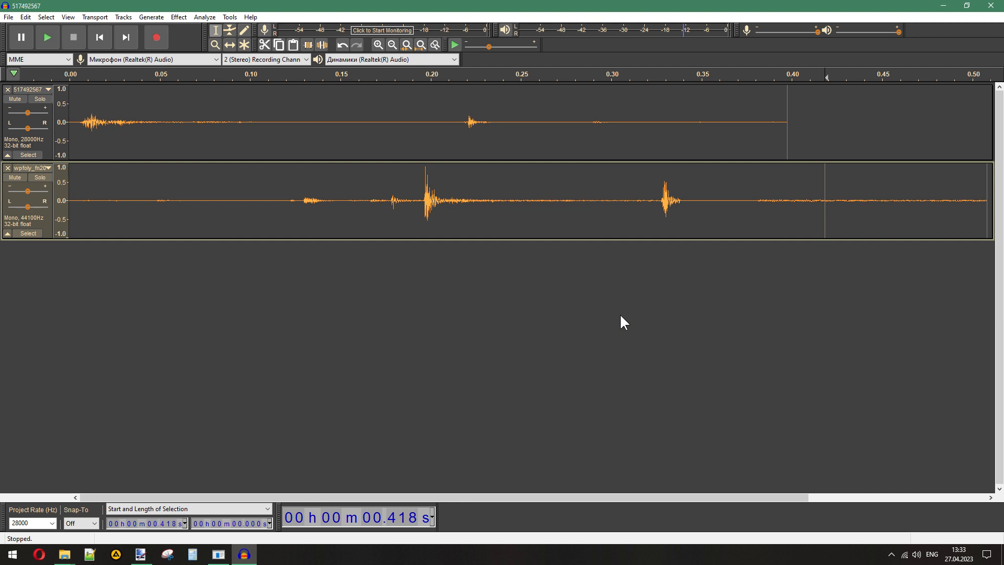
drag(787, 108, 69, 116)
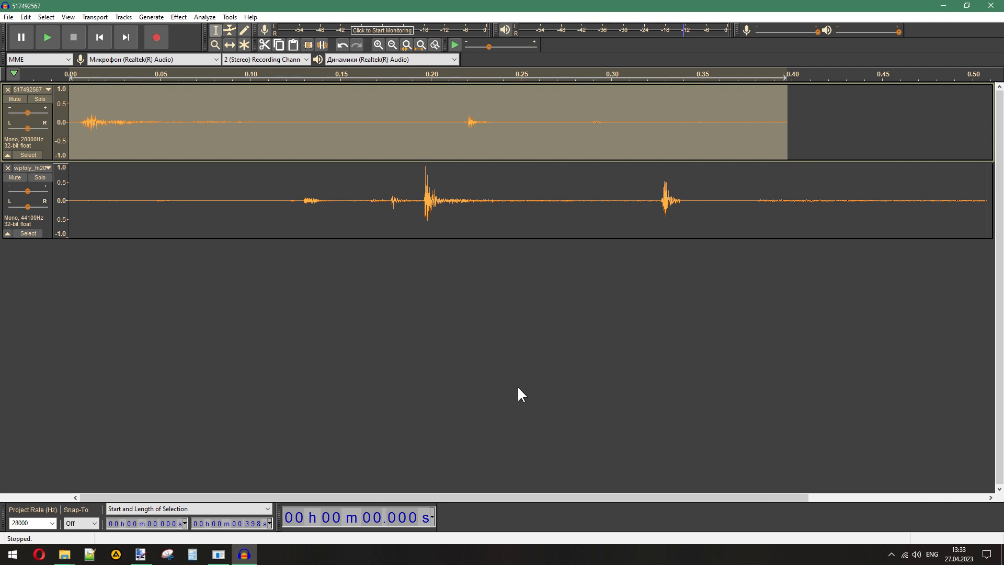
drag(729, 191, 21, 211)
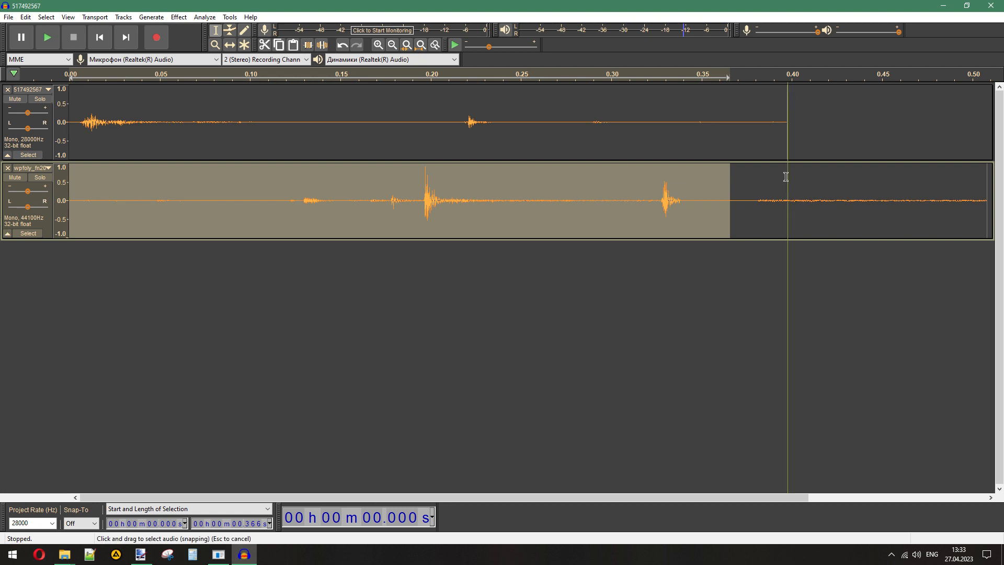
drag(786, 176, 726, 173)
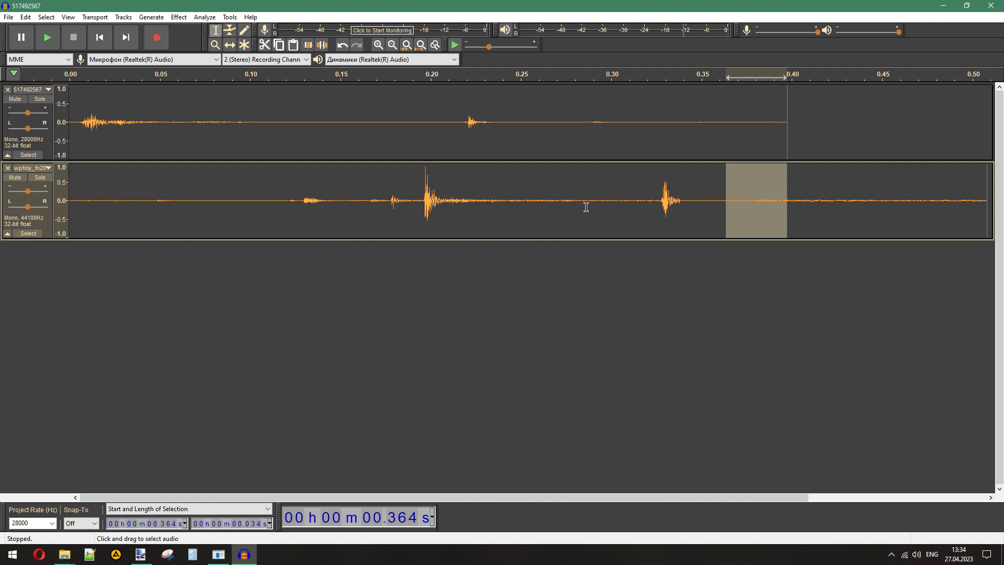
drag(986, 183, 788, 181)
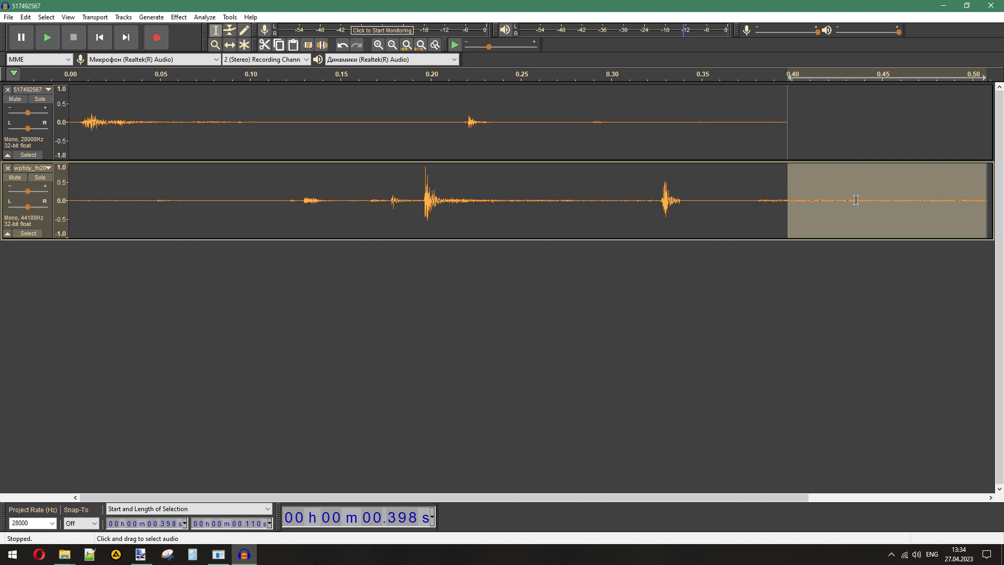
click(848, 333)
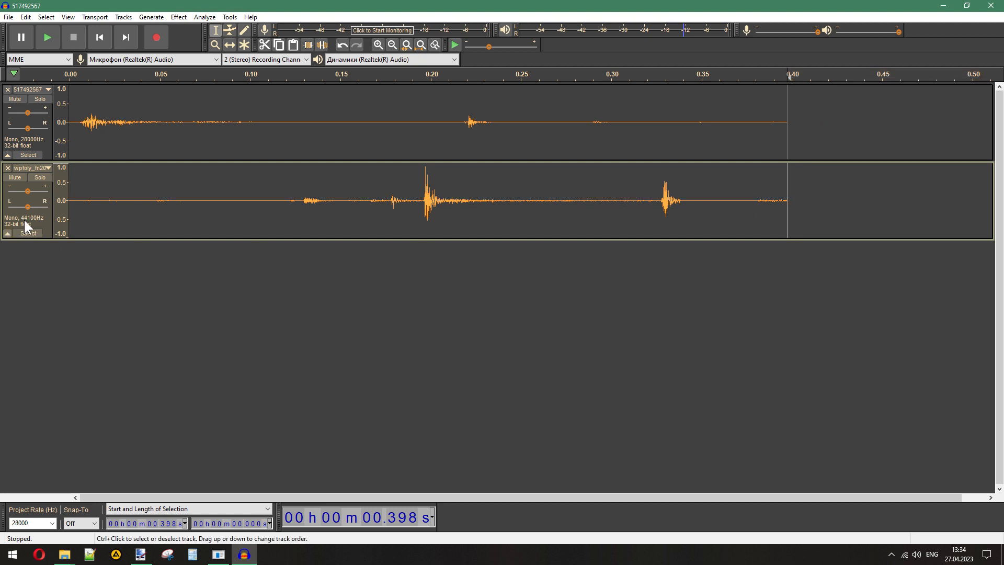
click(100, 207)
click(117, 17)
click(147, 55)
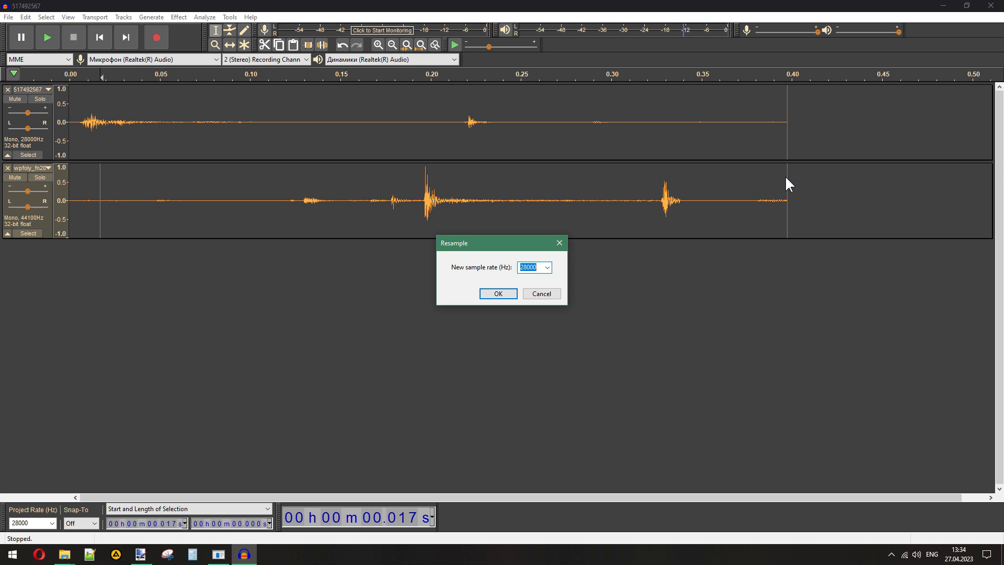
click(532, 293)
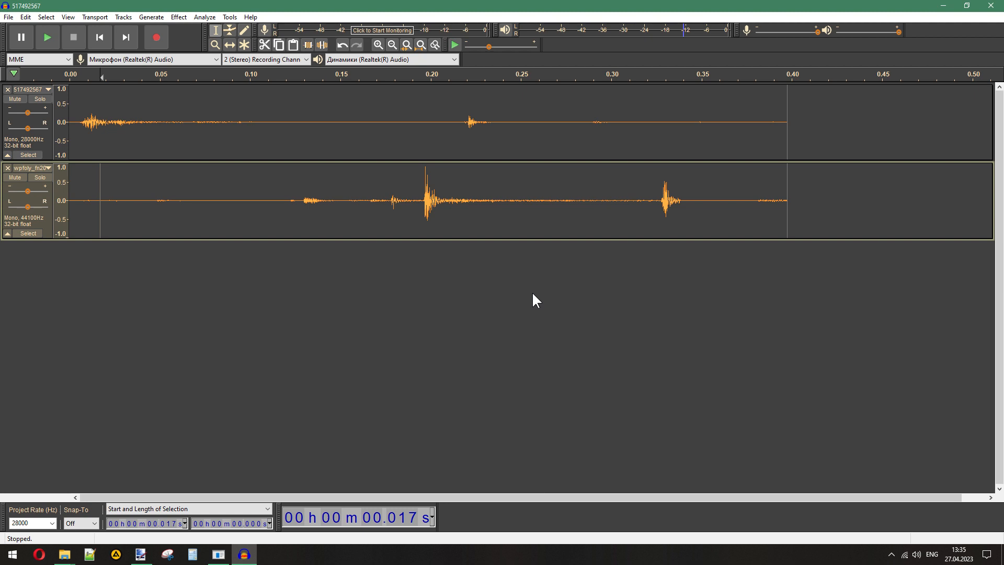
- Remove the original 517492567 track, start a WAV export, and create a folder named replace_again inside f2000_again
click(7, 89)
click(9, 17)
mouse_move(40, 92)
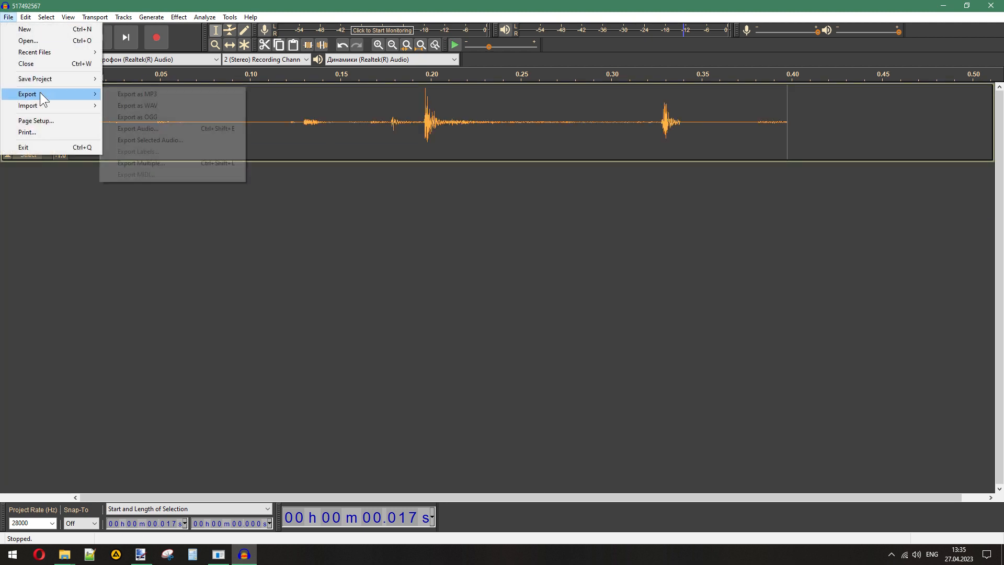
click(187, 103)
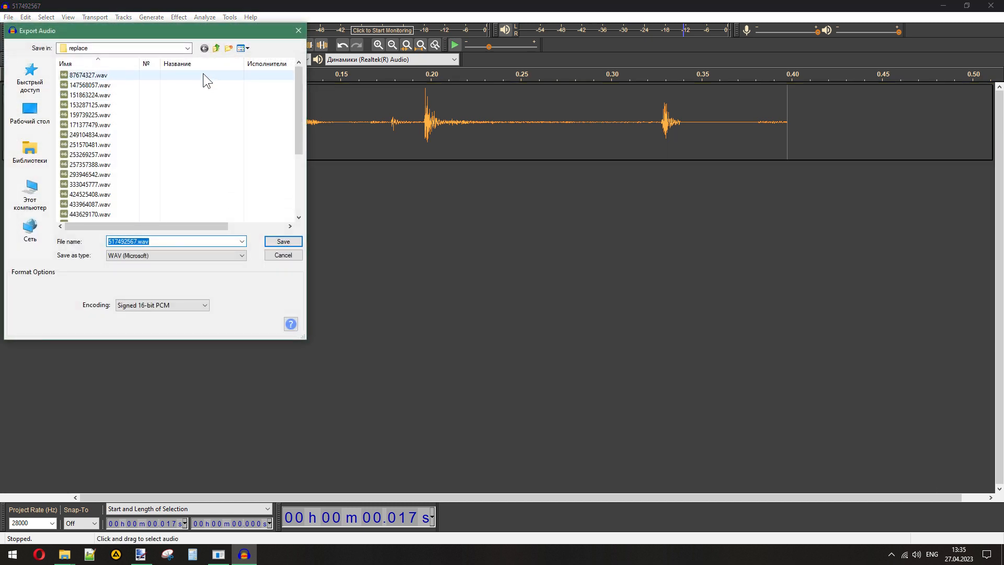
click(216, 47)
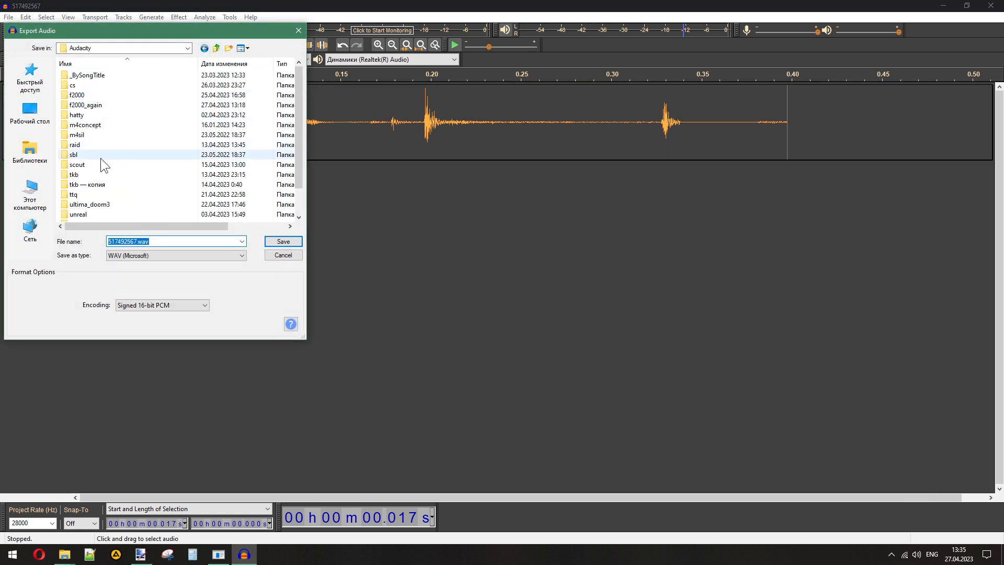
double_click(85, 105)
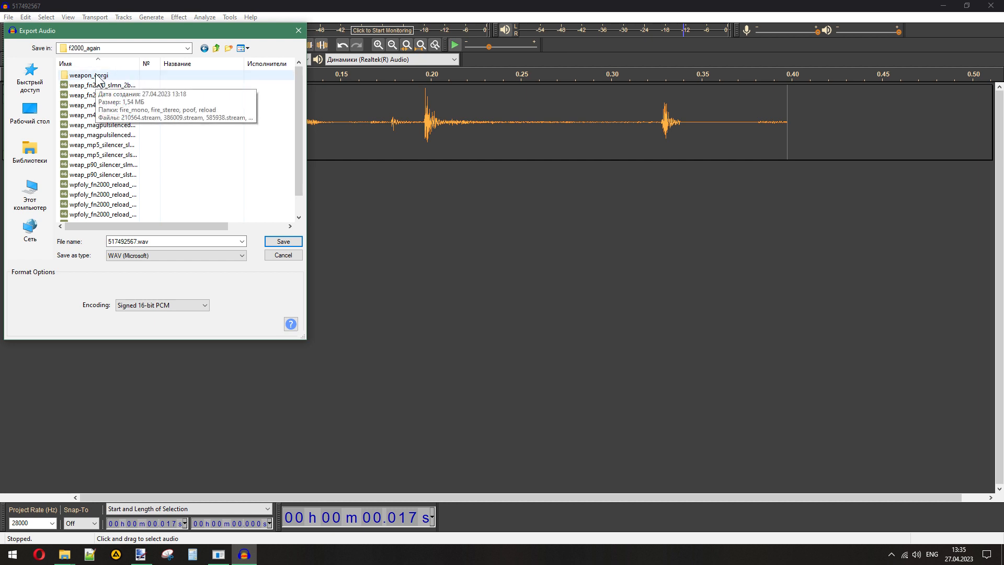
click(228, 48)
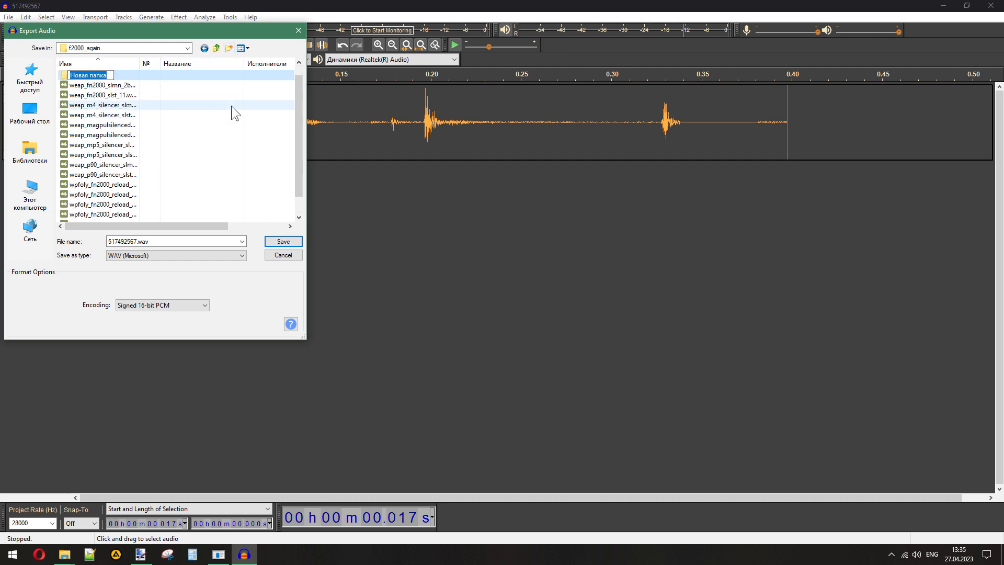
text(replace_again)
key(Return)
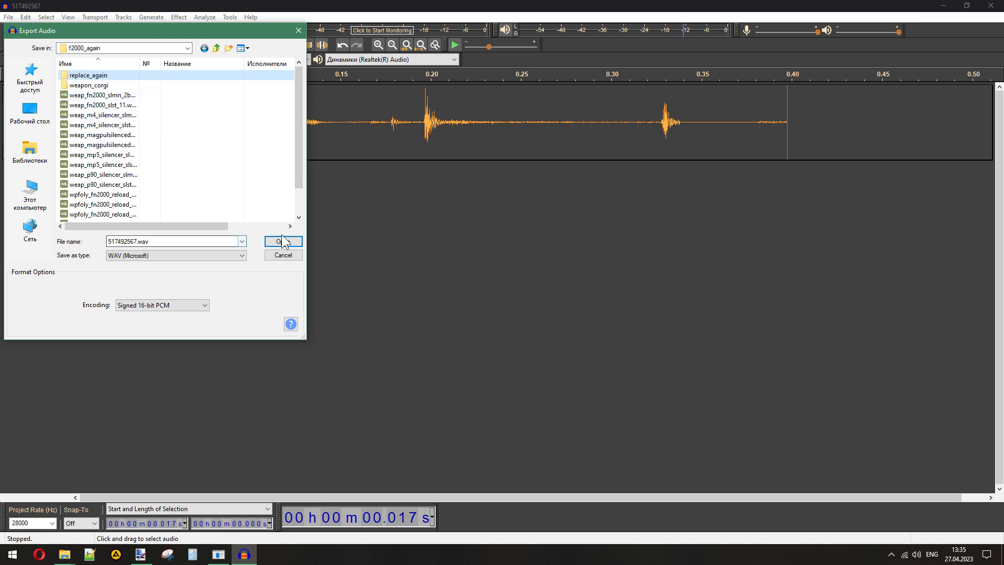
- Export the lift sound as 517492567.wav into replace_again with Signed 16-bit PCM encoding and empty metadata, and remove its track
click(282, 241)
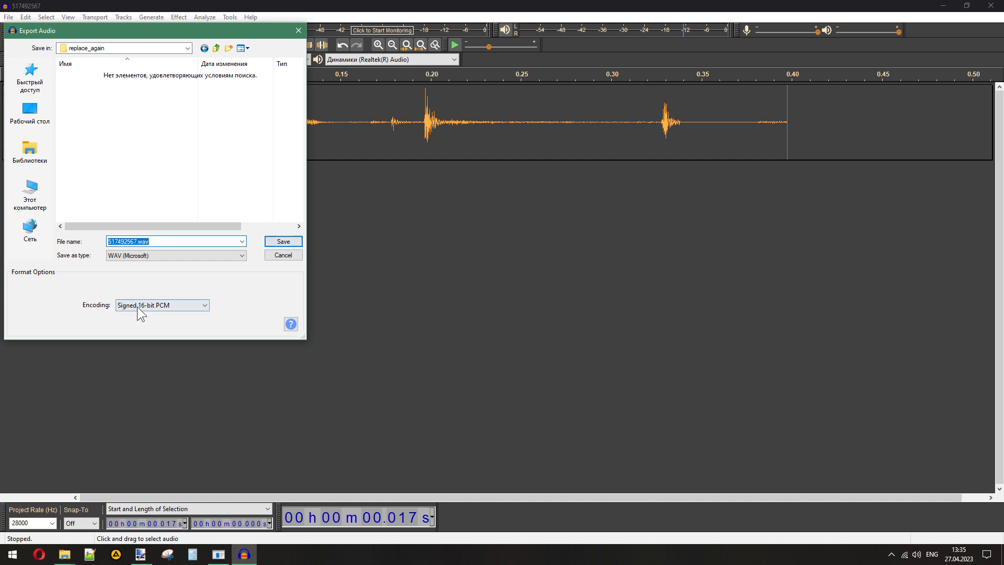
click(281, 244)
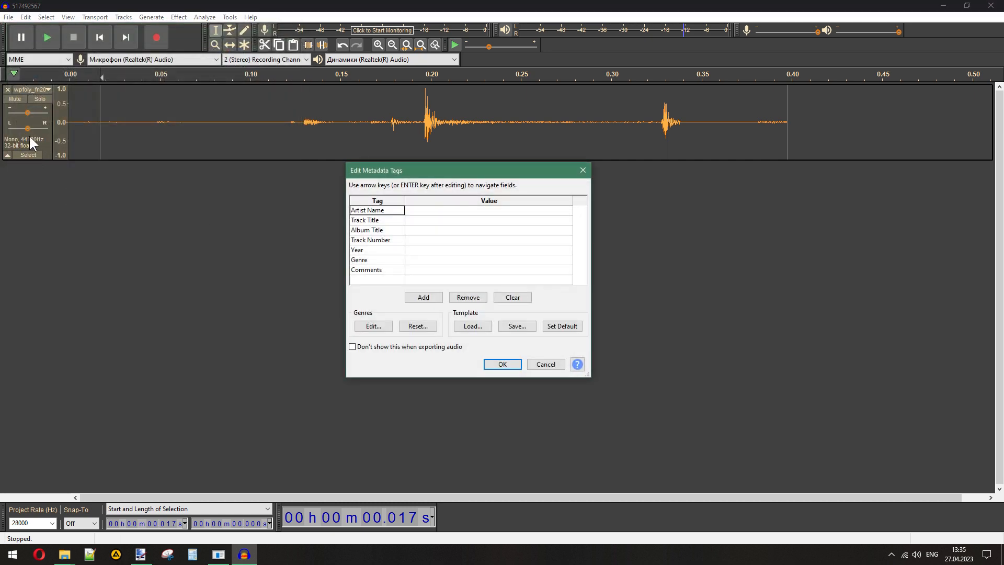
click(498, 365)
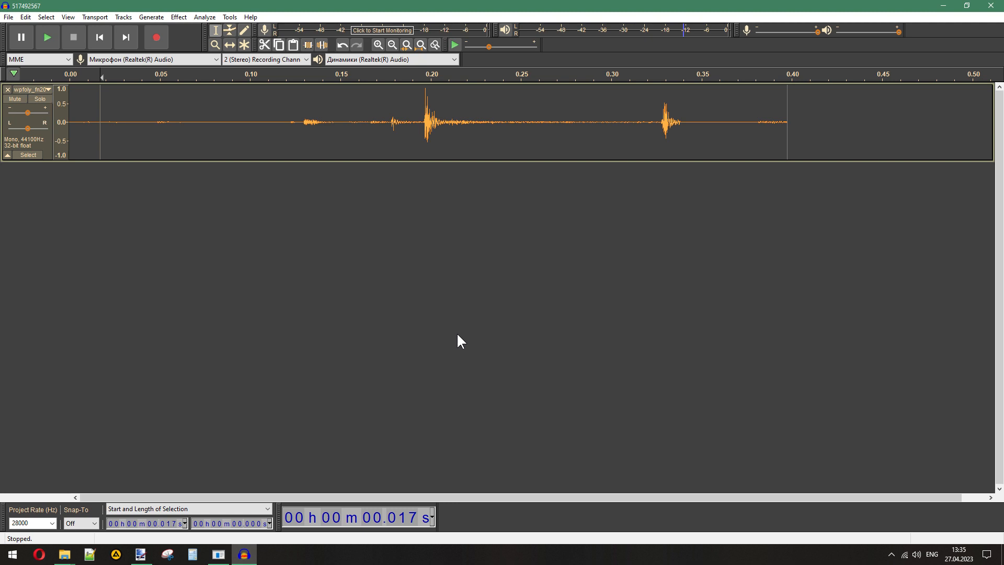
click(416, 122)
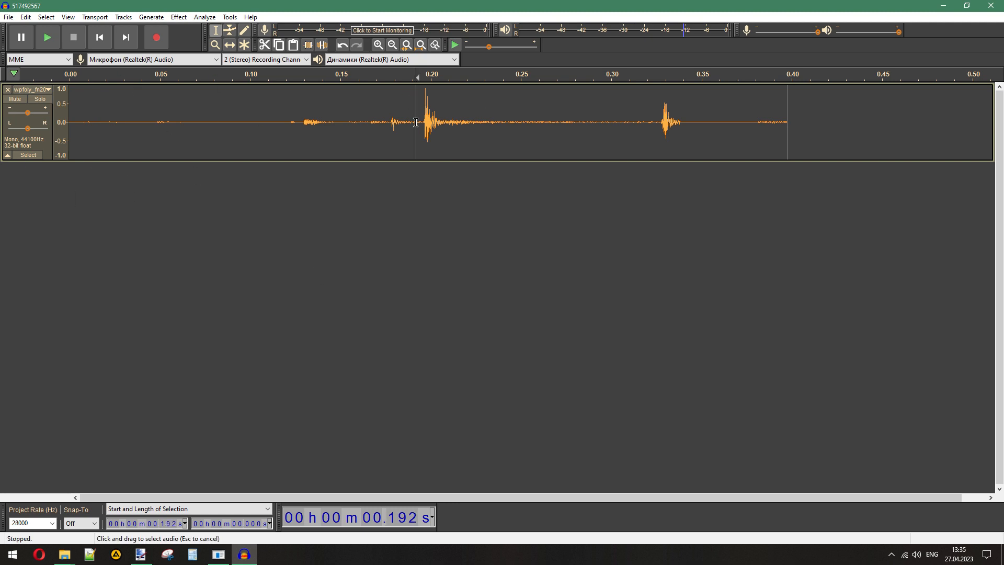
click(7, 89)
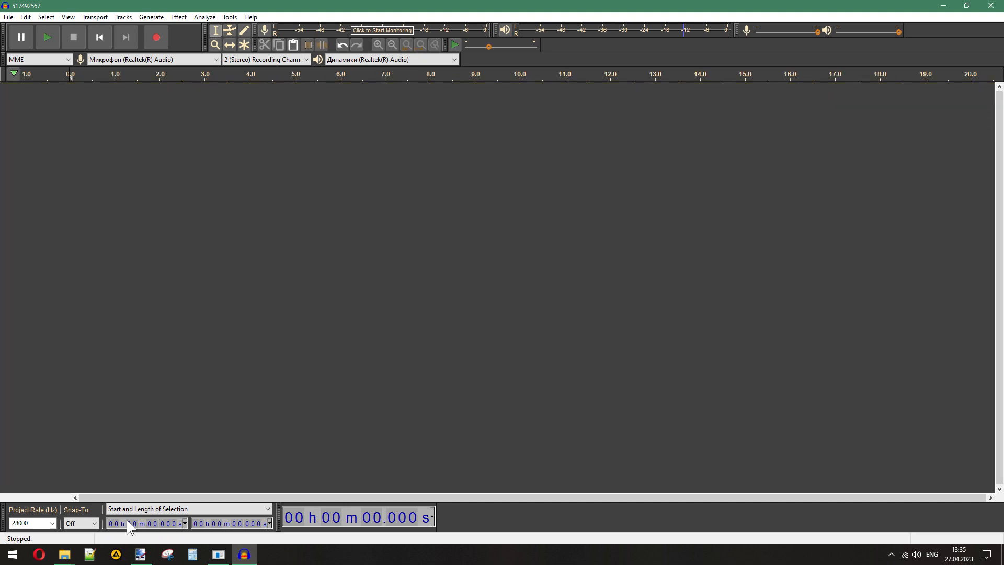
- Import 443629170.wav from the reload folder and wpfoly_fn2000_reload_clipout_v1.wav from f2000_again as two tracks
mouse_move(65, 554)
mouse_move(134, 506)
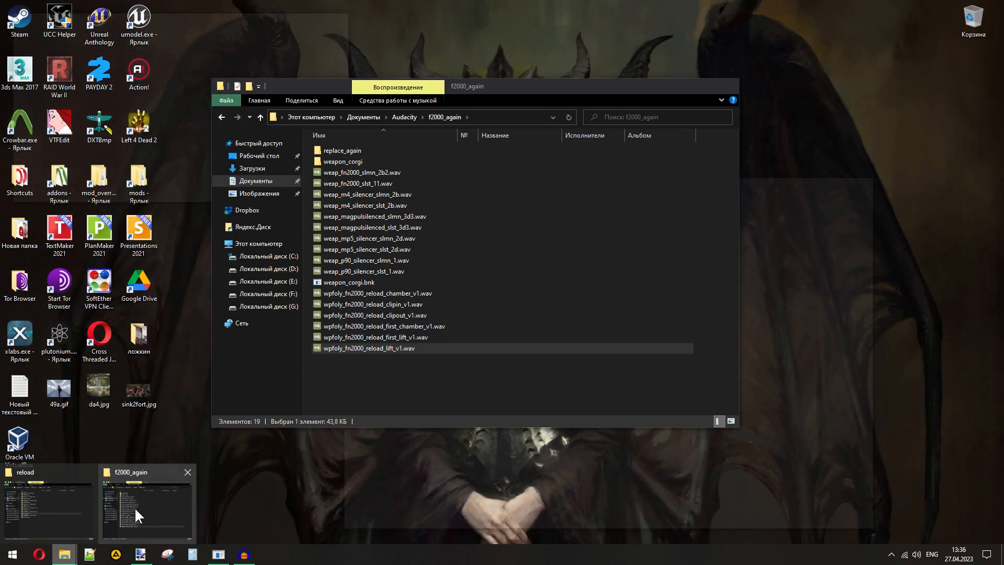
click(80, 510)
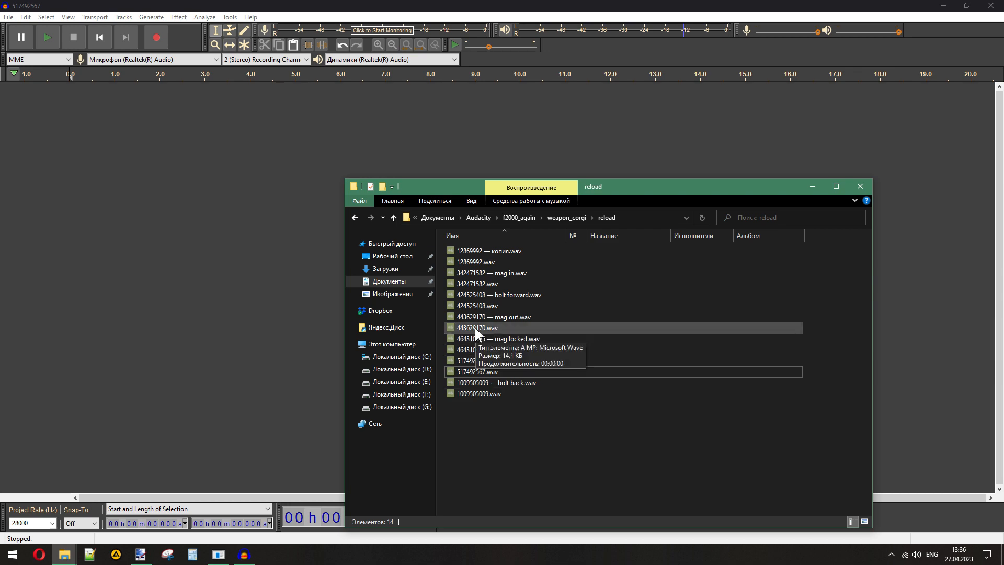
drag(475, 327, 157, 220)
mouse_move(65, 554)
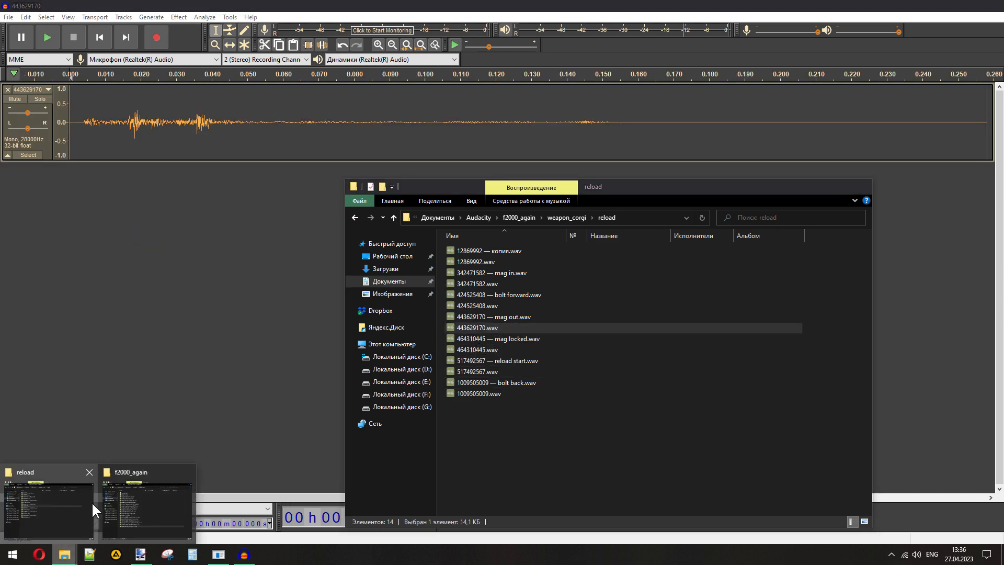
click(121, 501)
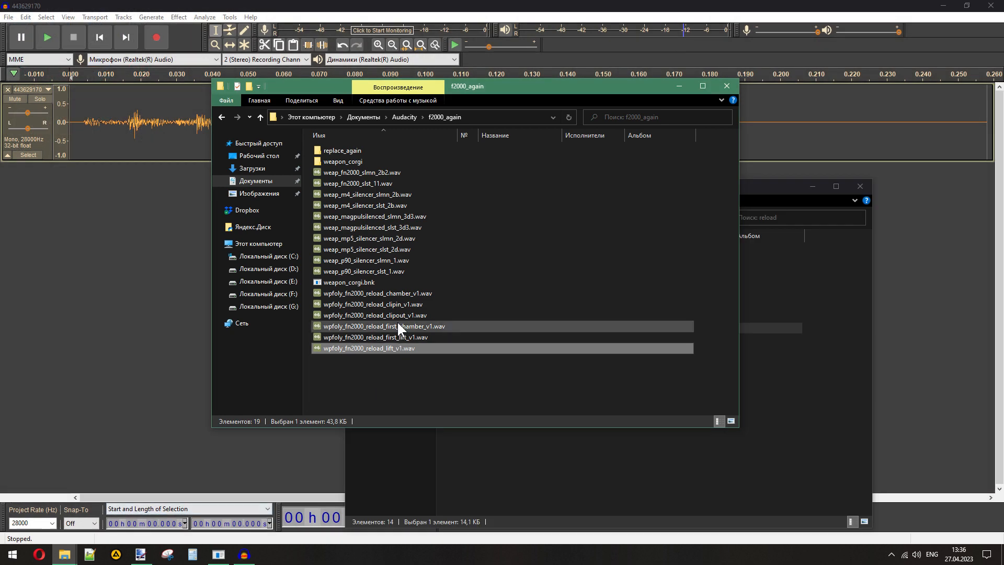
drag(397, 316, 131, 305)
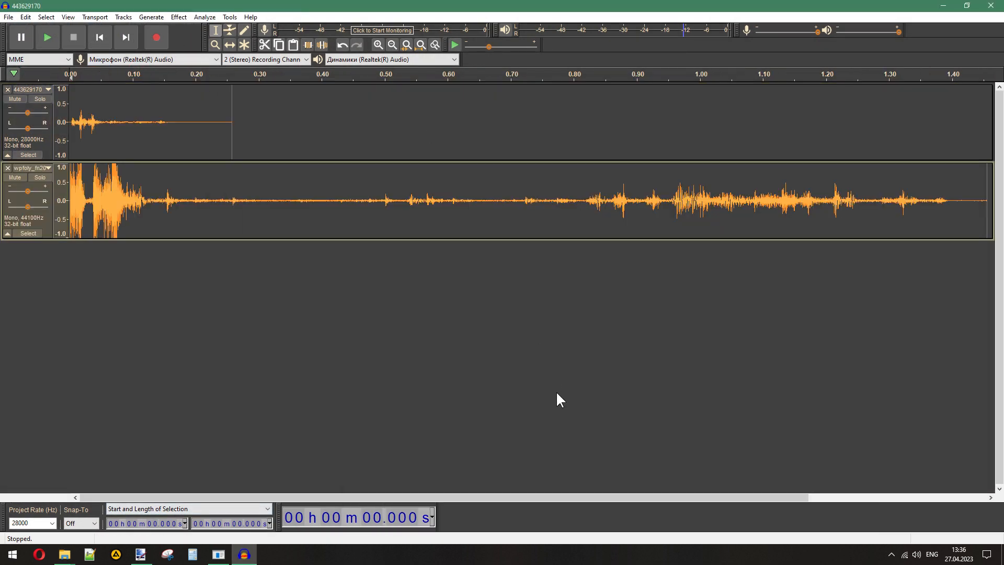
- Delete the part of the clipout track beyond the end of 443629170 at 0.258 s, and remove the original 443629170 track
drag(988, 201, 232, 209)
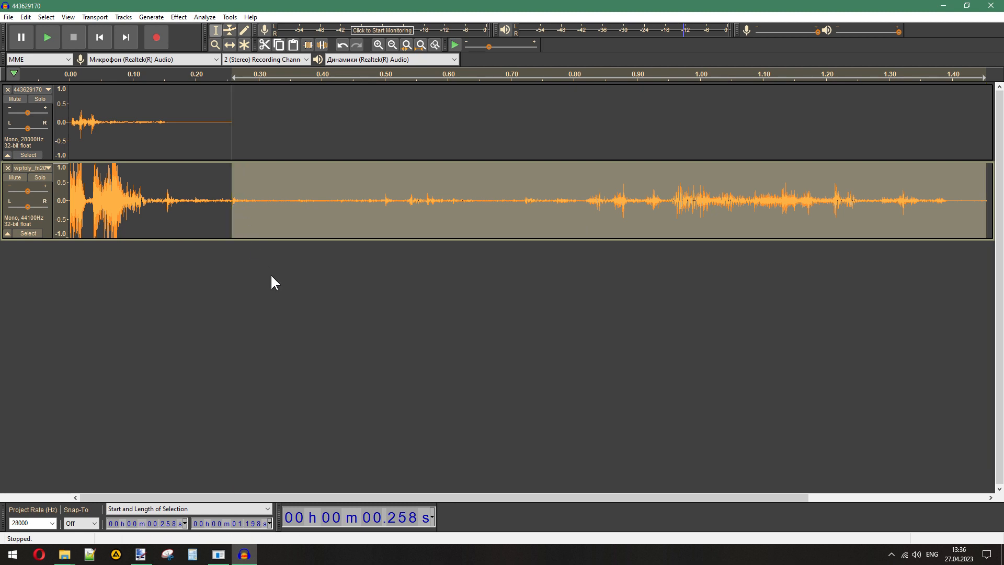
key(Delete)
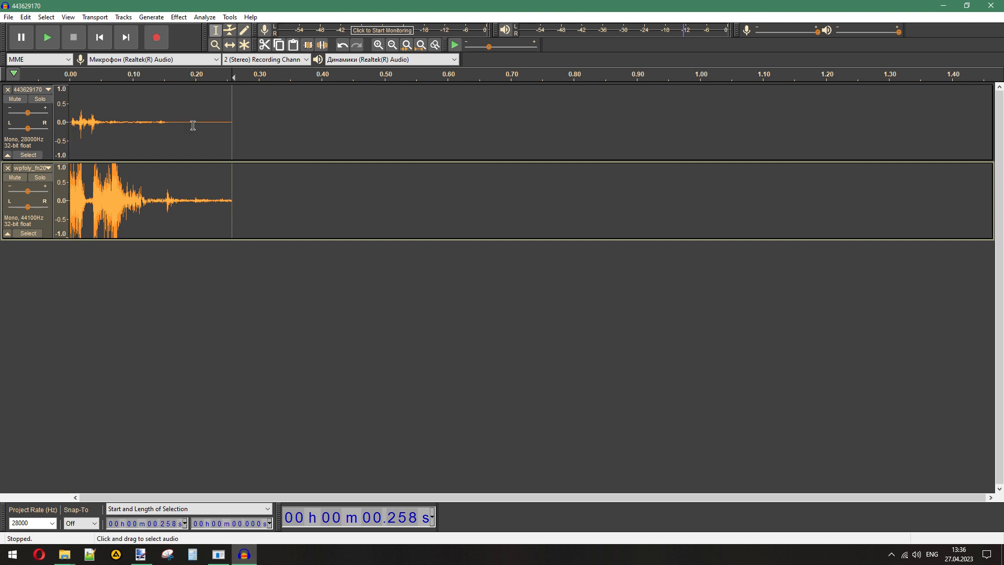
click(8, 90)
- Export the trimmed clipout sound as 443629170.wav, Signed 16-bit PCM, into the replace_again folder and remove its track
click(8, 17)
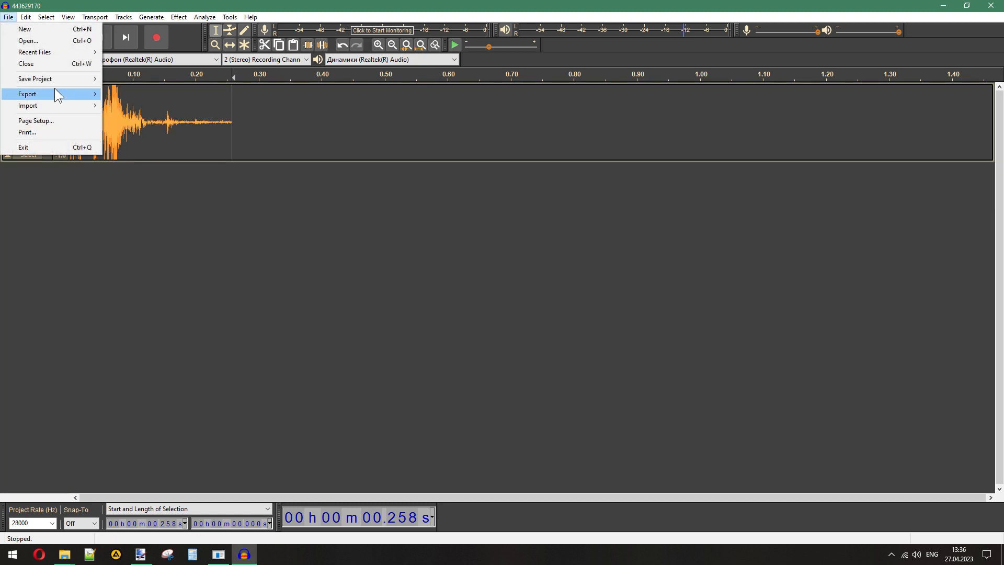
mouse_move(60, 93)
click(198, 103)
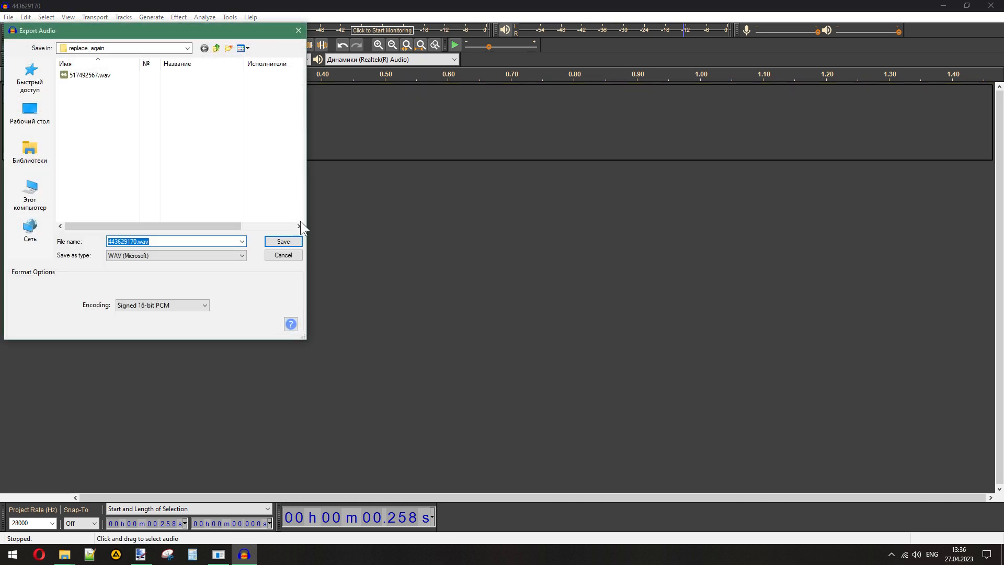
click(283, 242)
click(513, 363)
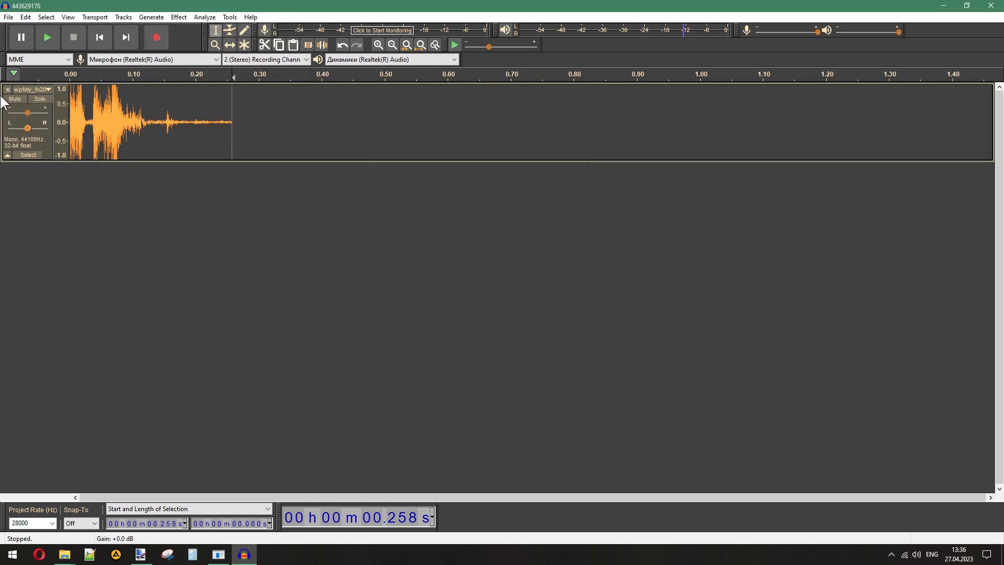
click(7, 90)
- Import 464310445.wav from the reload folder and the wpfoly_fn2000 reload sound for it from f2000_again as two tracks
click(65, 554)
mouse_move(136, 498)
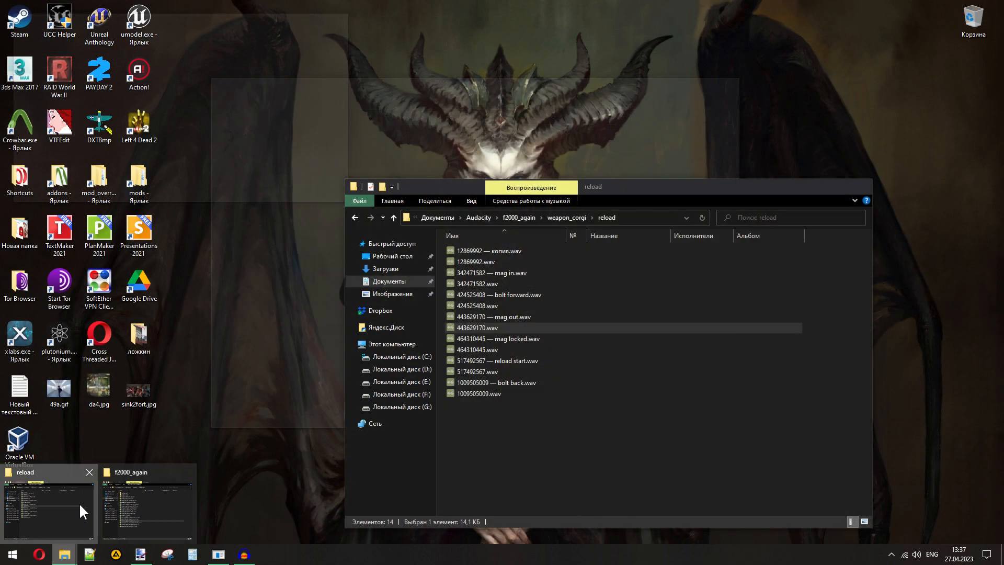
click(80, 503)
click(505, 272)
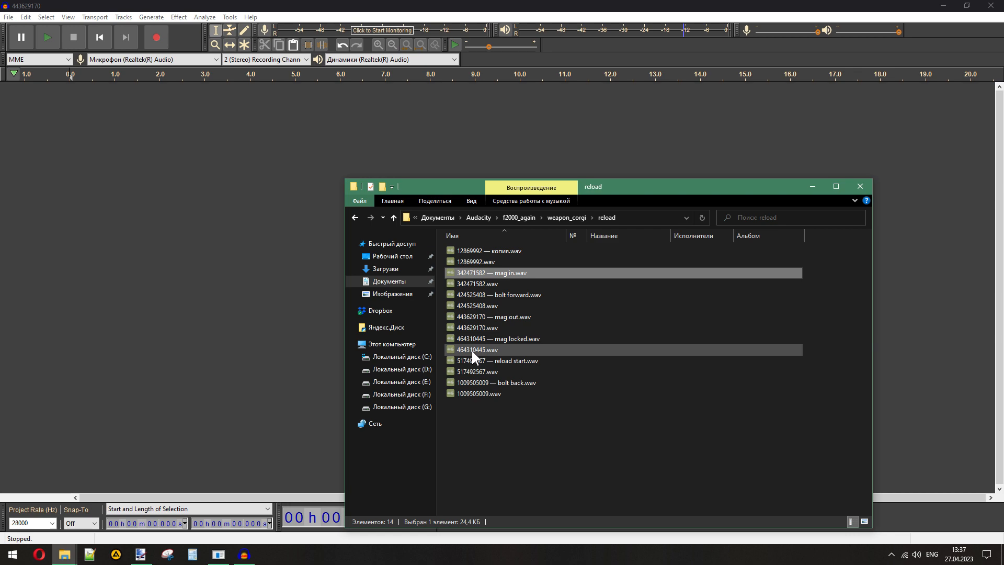
drag(472, 350, 91, 283)
mouse_move(64, 555)
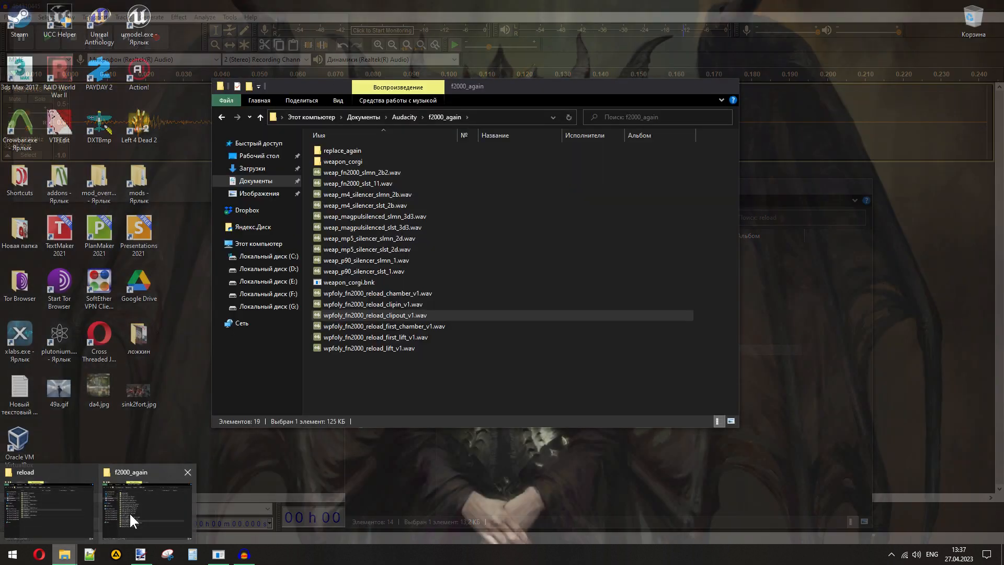
click(130, 512)
drag(397, 314, 43, 299)
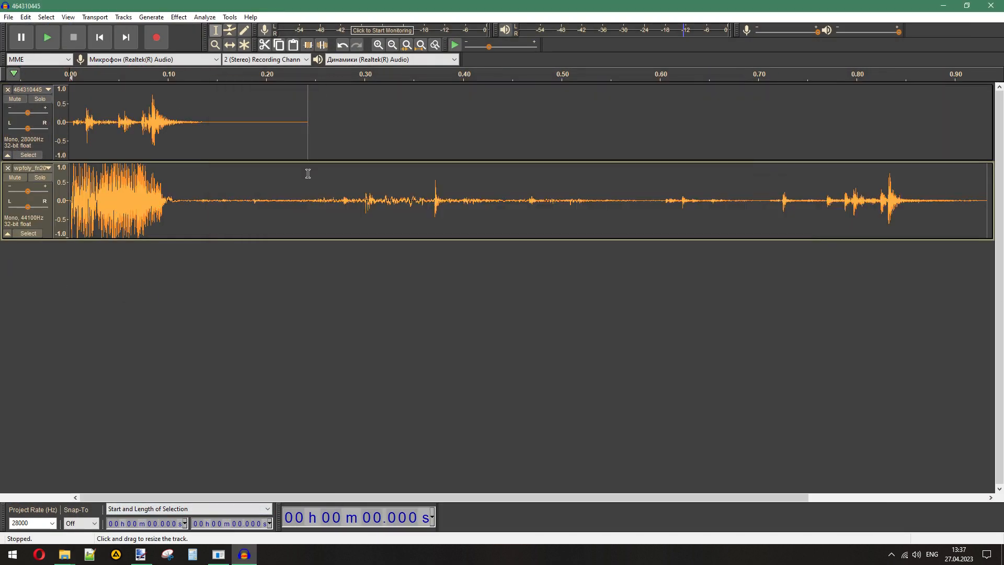
- Delete the part of the F2000 track beyond the end of 464310445 at 0.242 s, and remove the original 464310445 track
drag(308, 174, 987, 196)
key(Delete)
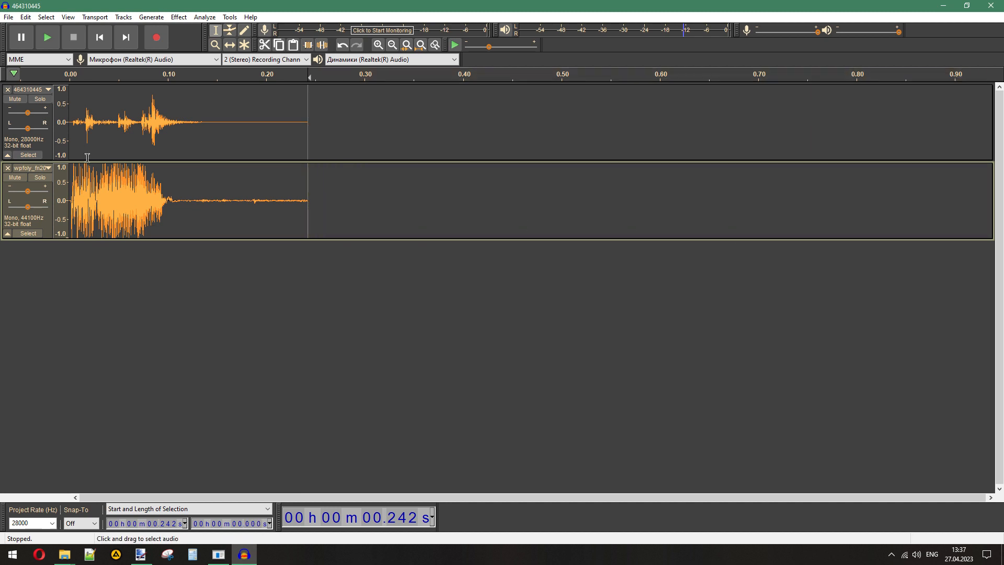
click(7, 89)
- Export the trimmed sound as 464310445.wav into the replace_again folder with empty metadata, and remove its track
click(8, 17)
mouse_move(56, 94)
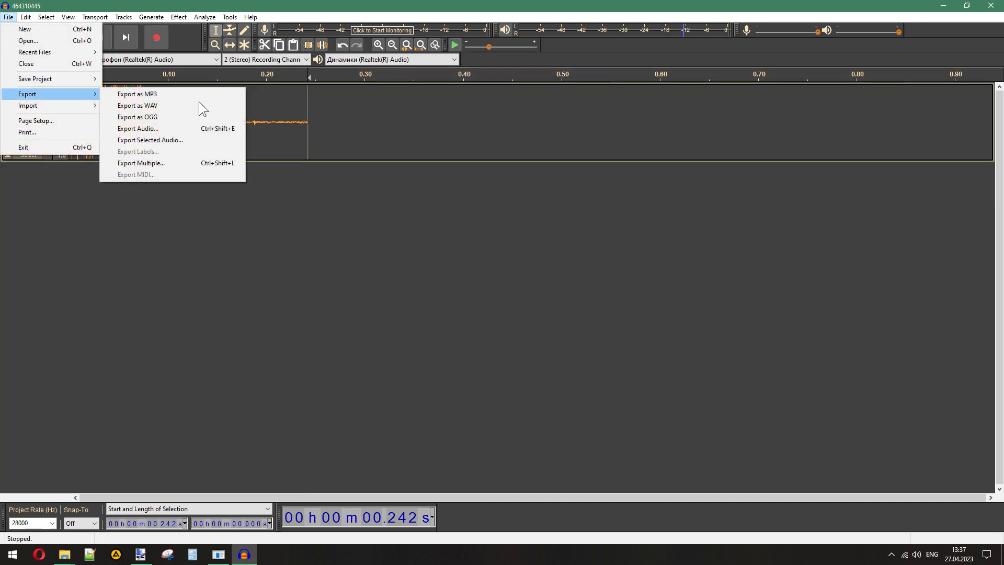
click(201, 105)
click(277, 240)
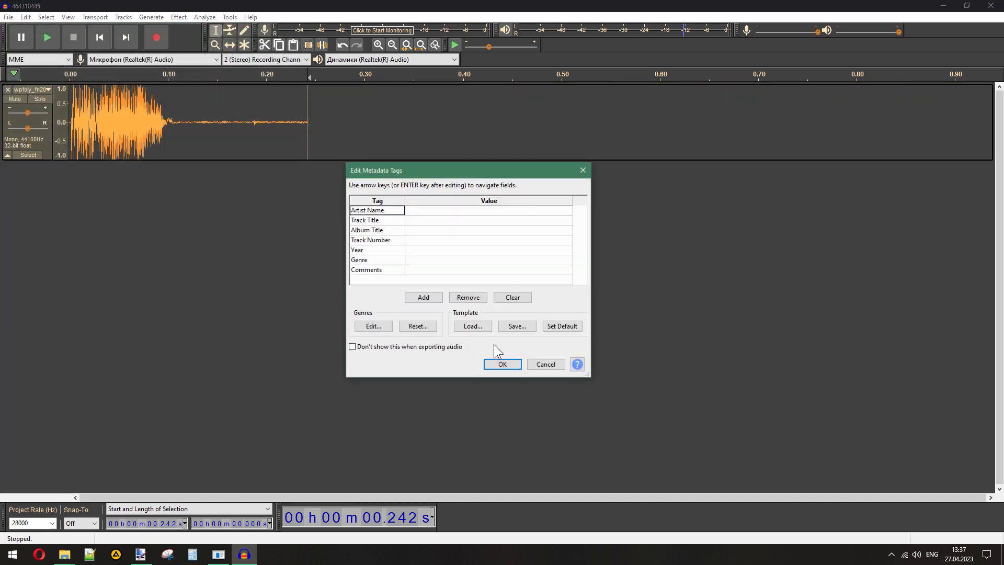
click(502, 364)
click(7, 89)
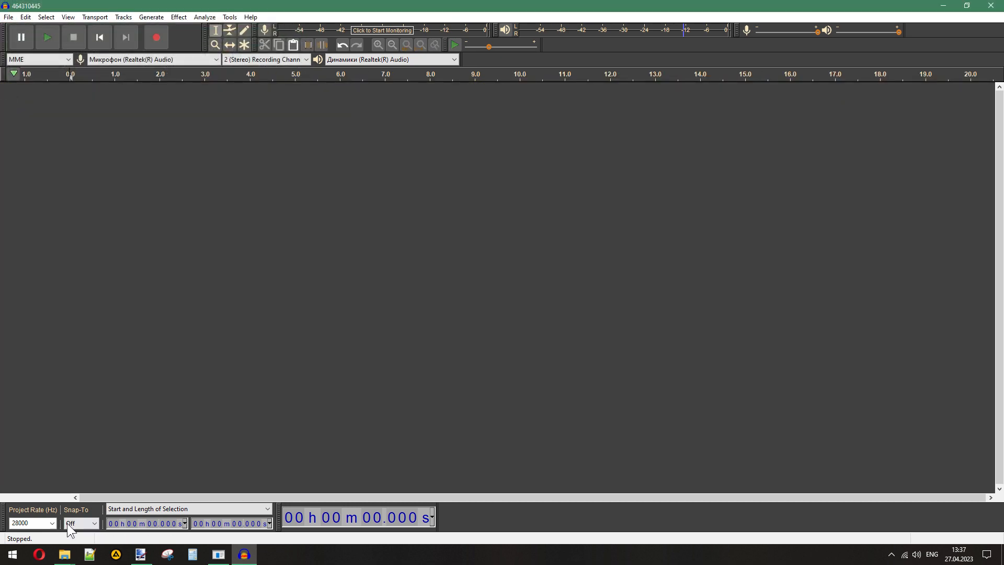
- Import 1009505009.wav from the reload folder and wpfoly_fn2000_reload_first_chamber_v1.wav from f2000_again as two tracks
click(64, 554)
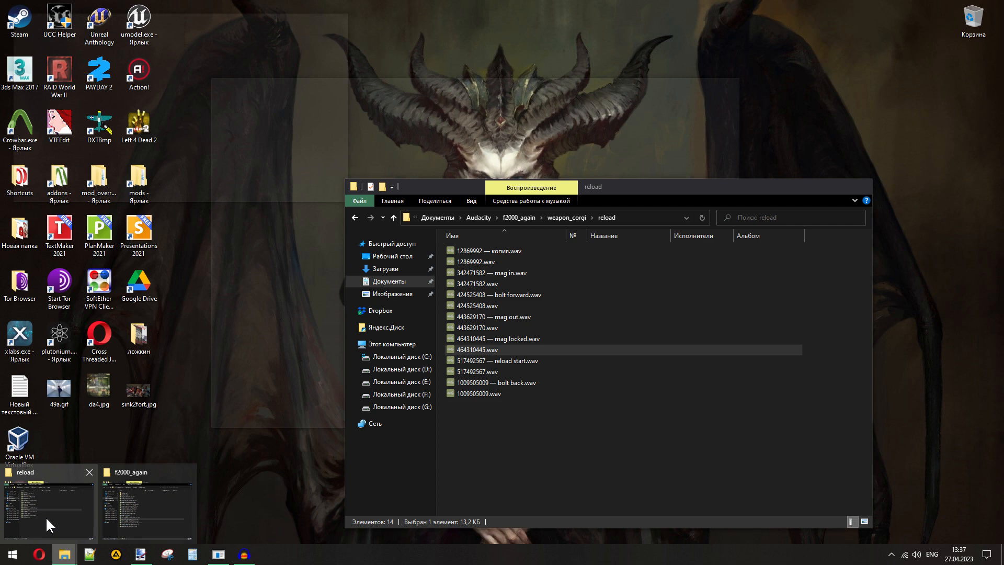
click(45, 516)
click(560, 430)
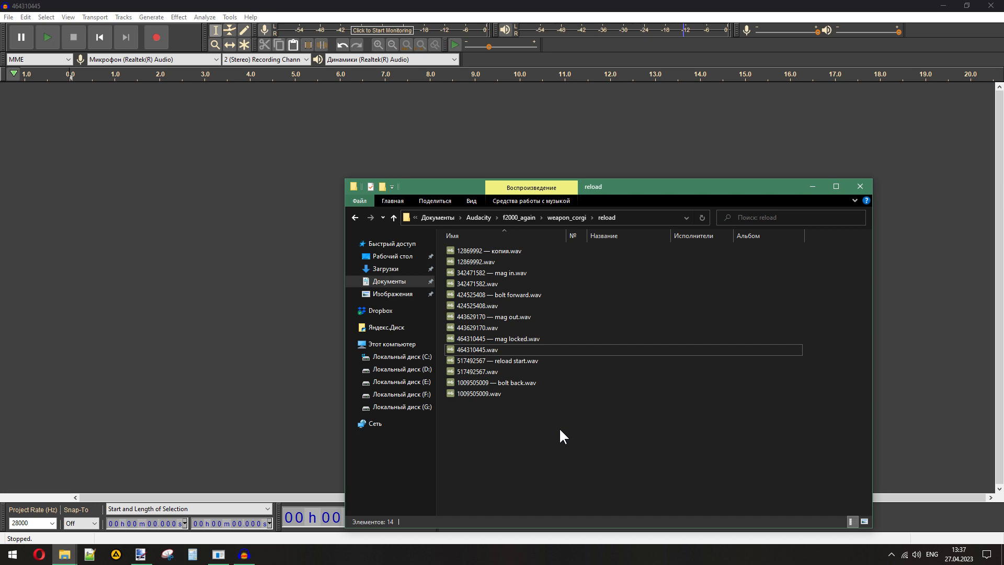
click(510, 382)
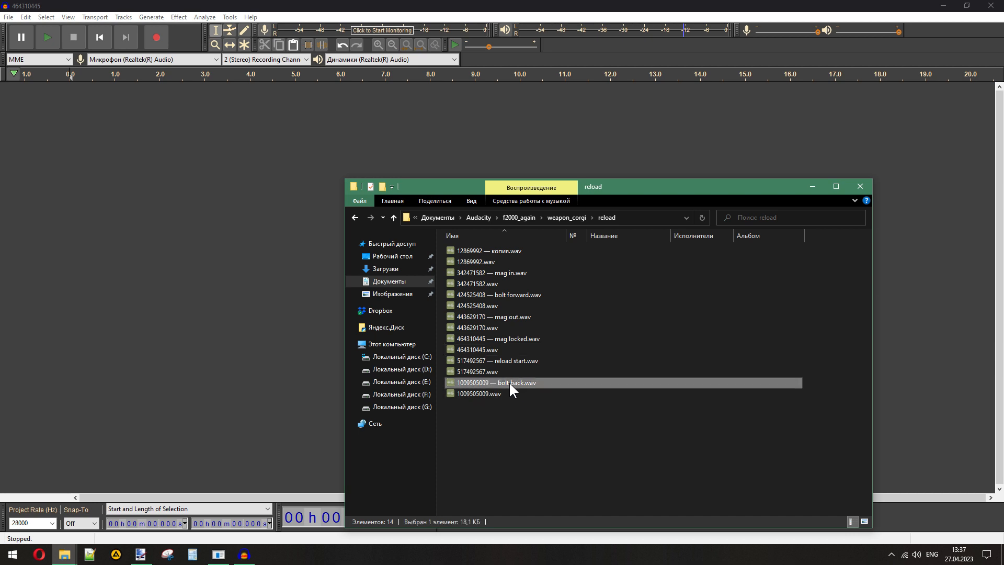
drag(476, 393, 121, 277)
mouse_move(64, 554)
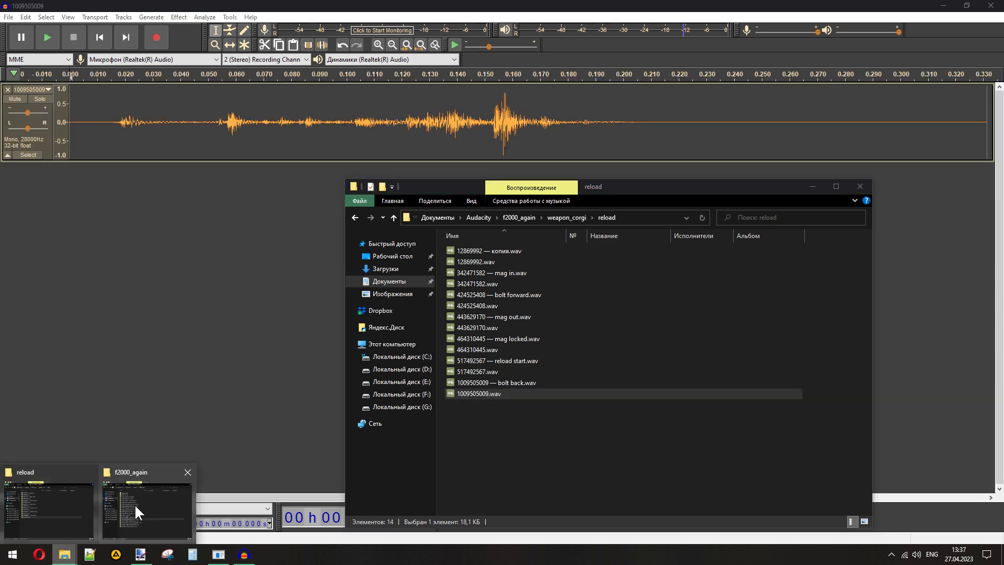
click(134, 505)
click(403, 325)
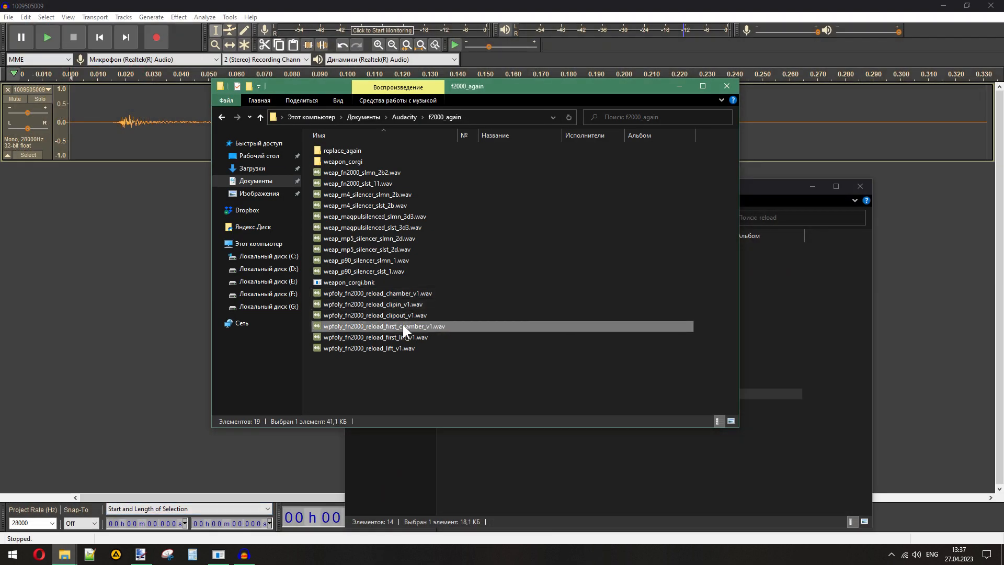
drag(86, 322, 89, 324)
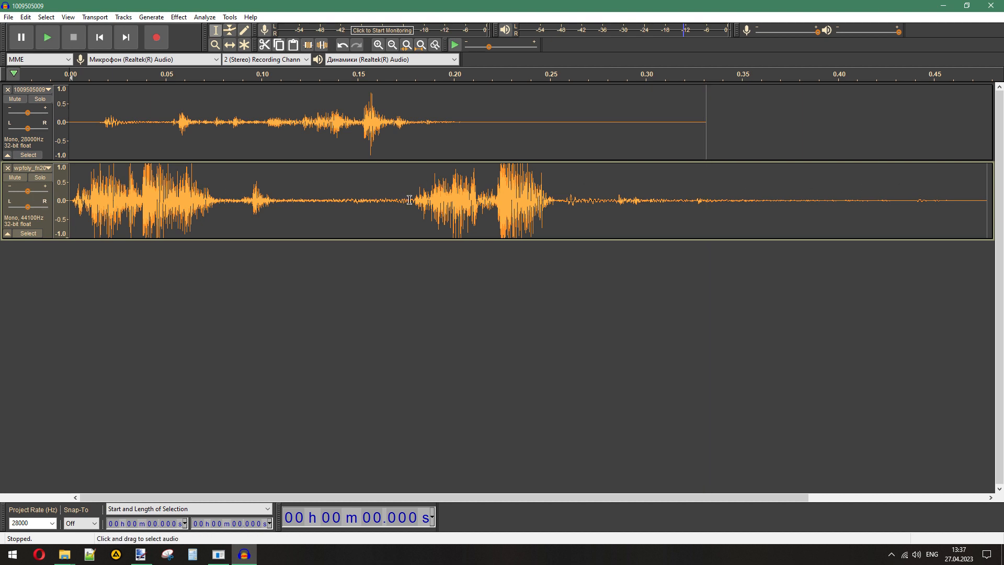
- Delete the second burst of the first_chamber sound, from 0.180 s to the end of its track
drag(413, 198, 984, 203)
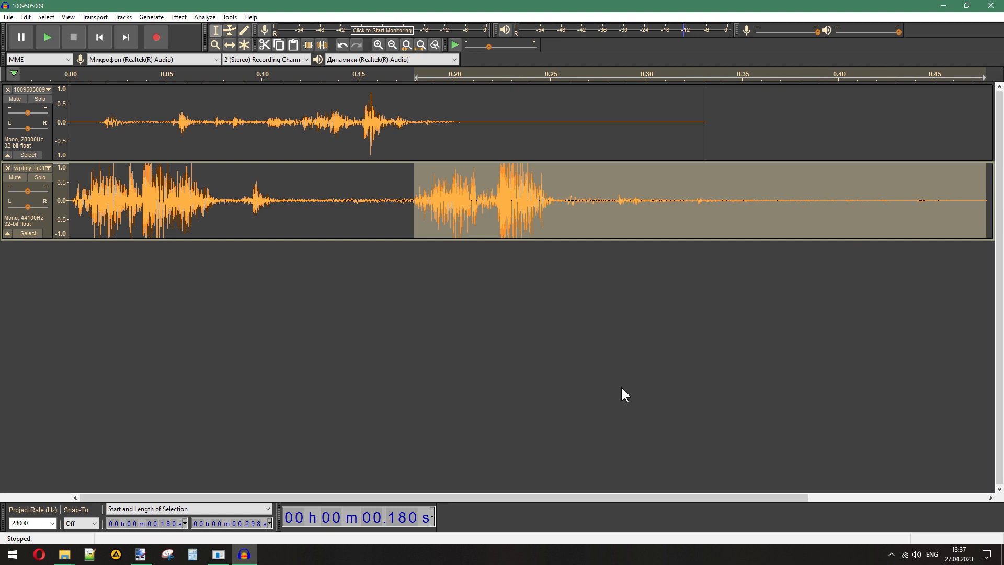
key(Delete)
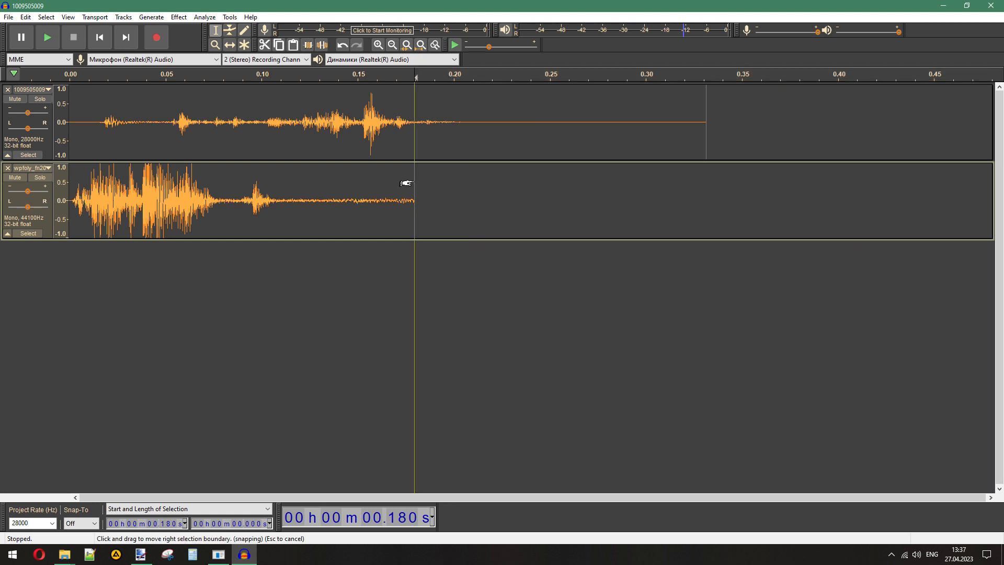
drag(413, 180, 705, 189)
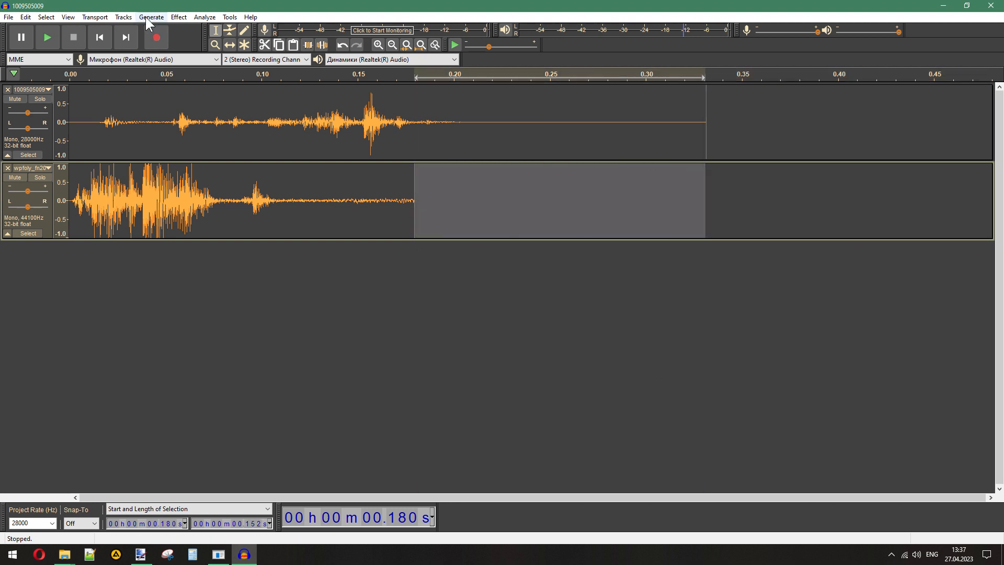
click(124, 17)
mouse_move(151, 17)
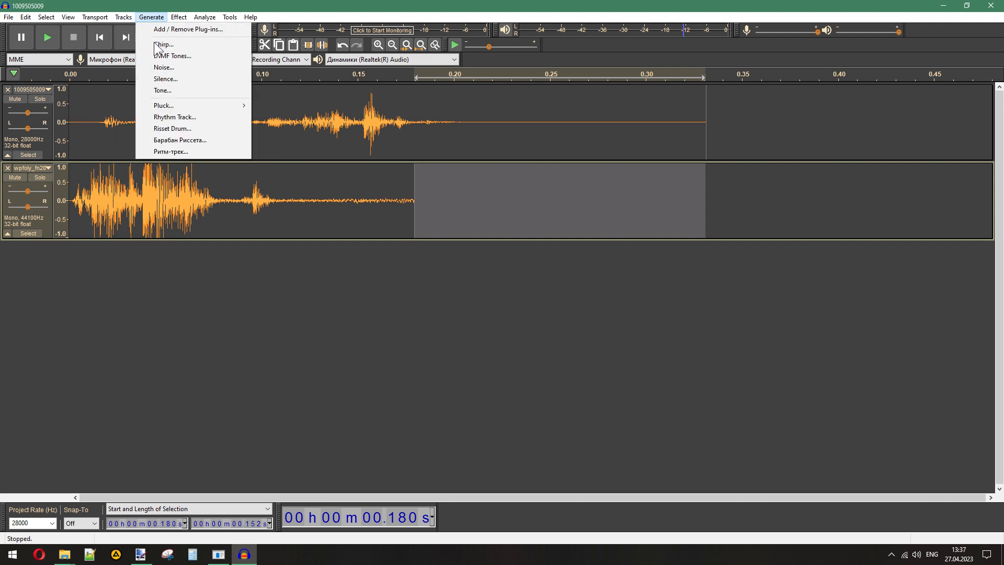
click(156, 78)
click(520, 304)
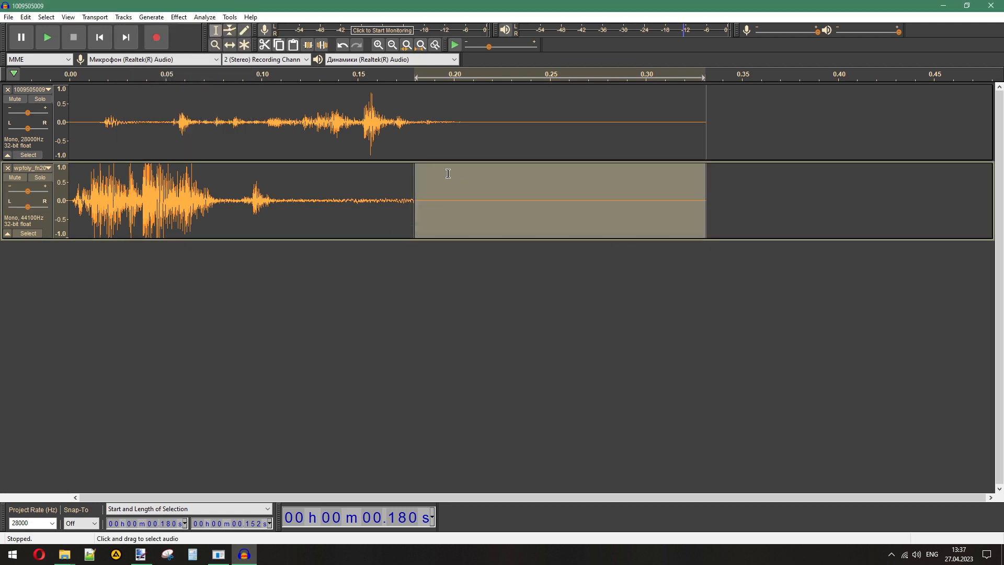
click(229, 123)
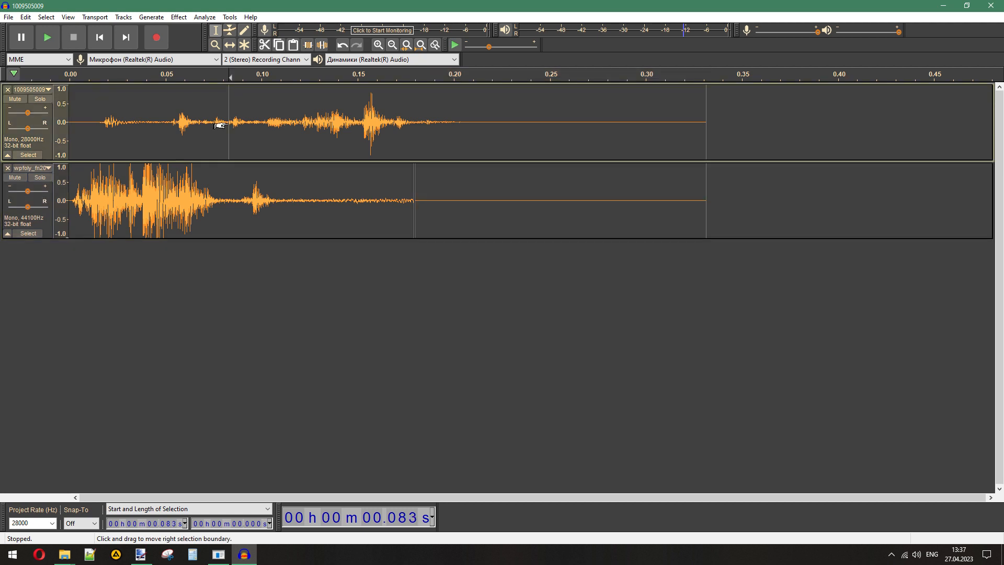
click(8, 89)
- Export the edited first_chamber sound as 1009505009.wav, Signed 16-bit PCM, into the replace_again folder and remove its track
click(8, 17)
mouse_move(63, 94)
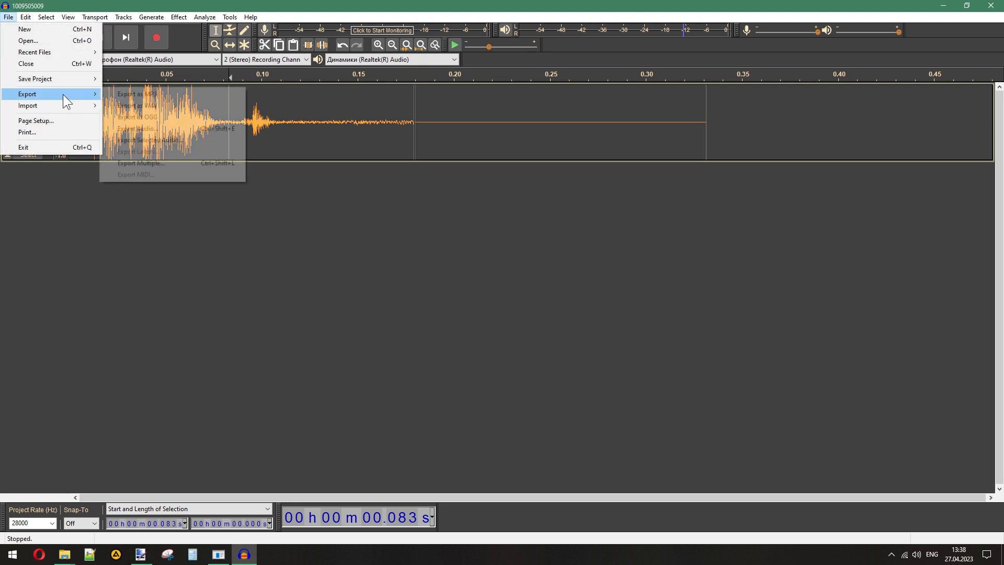
click(181, 106)
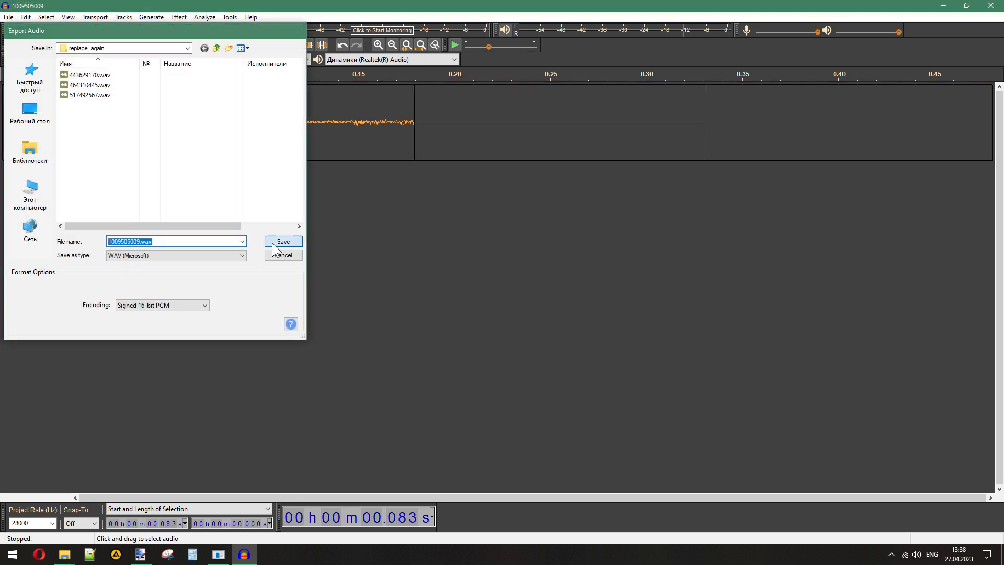
click(281, 242)
click(509, 364)
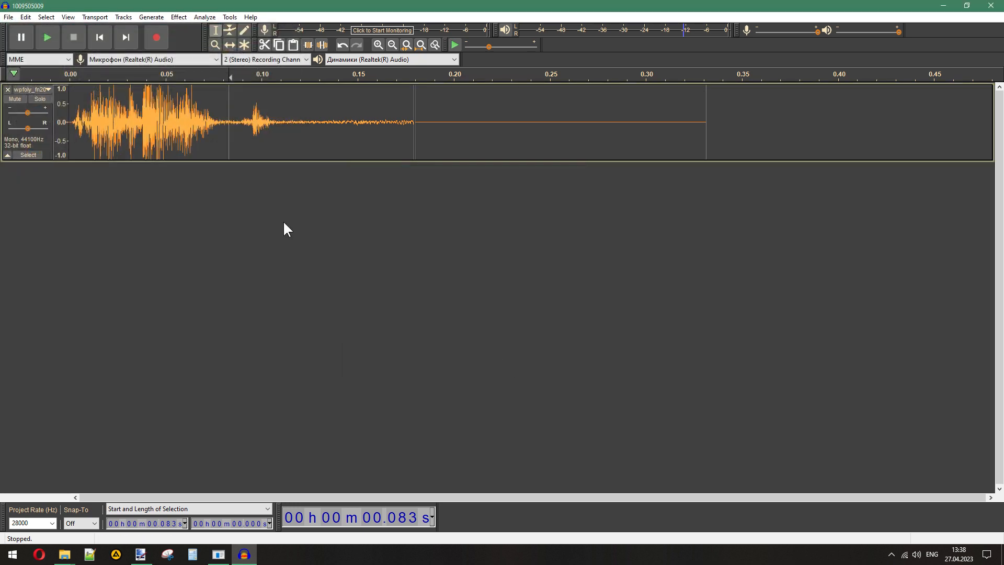
click(8, 89)
- Import 424525408.wav from the reload folder and wpfoly_fn2000_reload_first_chamber_v1.wav from f2000_again as two tracks
mouse_move(64, 554)
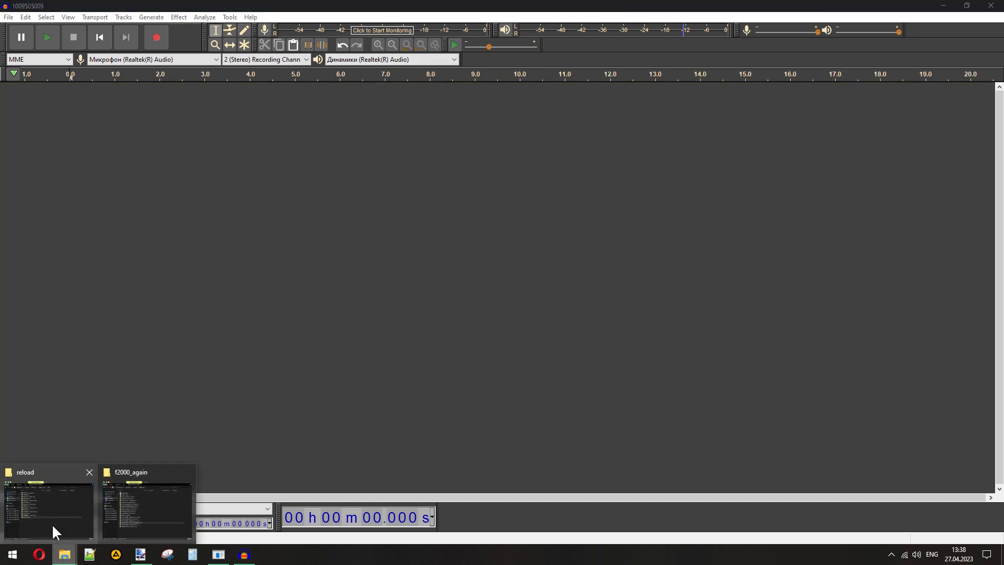
click(51, 523)
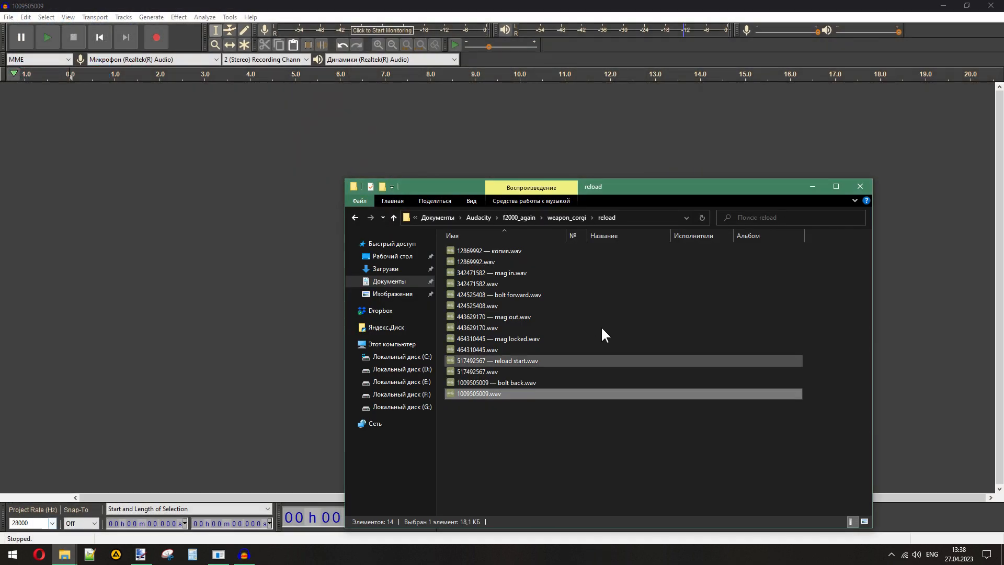
click(473, 306)
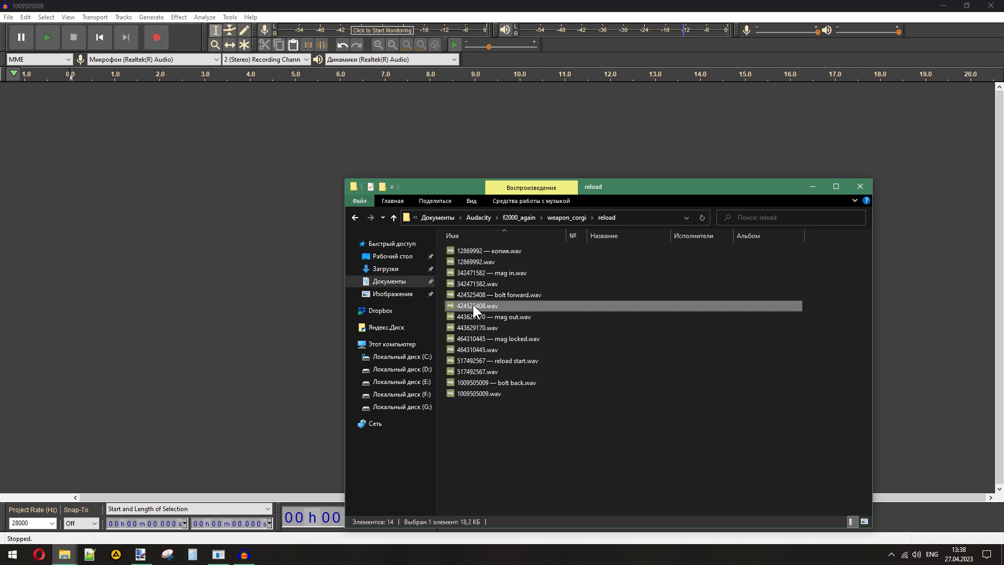
drag(481, 303, 208, 239)
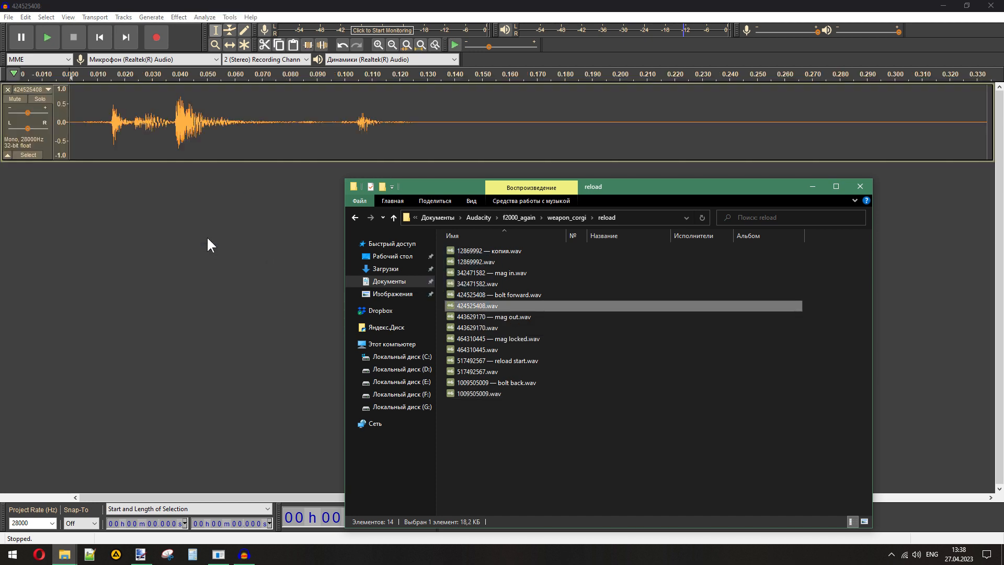
mouse_move(64, 554)
mouse_move(122, 510)
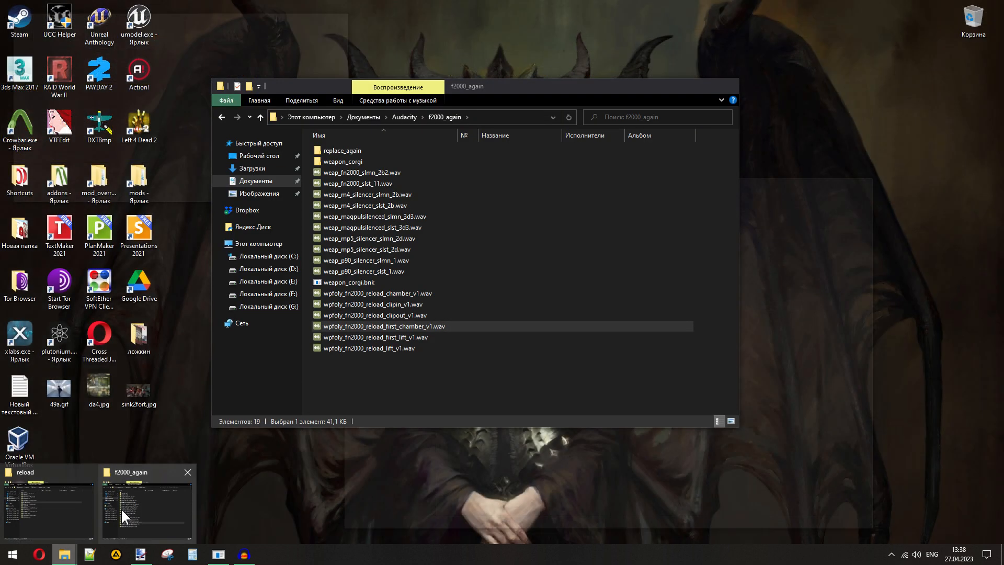
click(120, 507)
drag(135, 303, 111, 297)
click(686, 520)
click(499, 6)
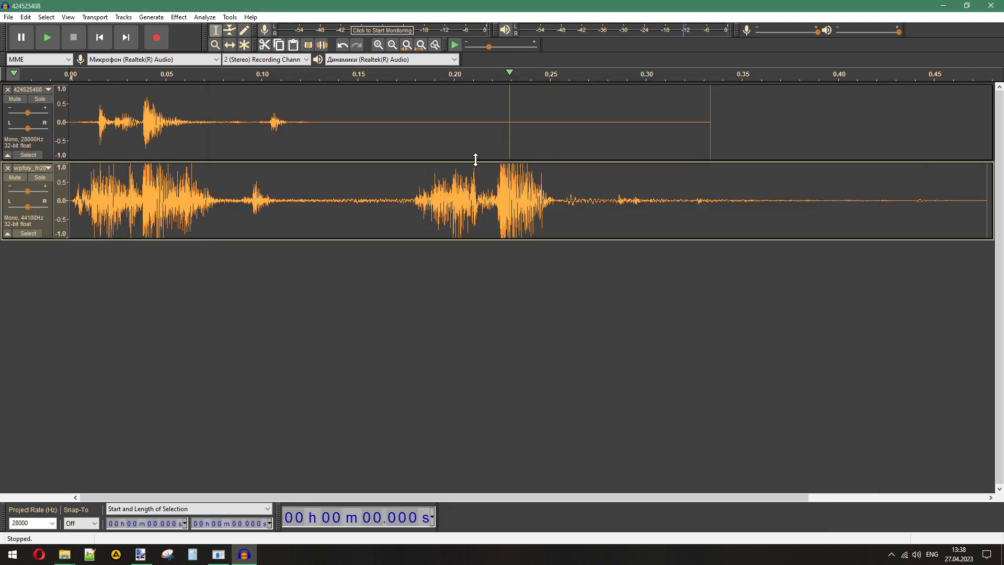
- Delete the first 0.179 s of the first_chamber track so that it starts with the second burst
drag(413, 200, 70, 201)
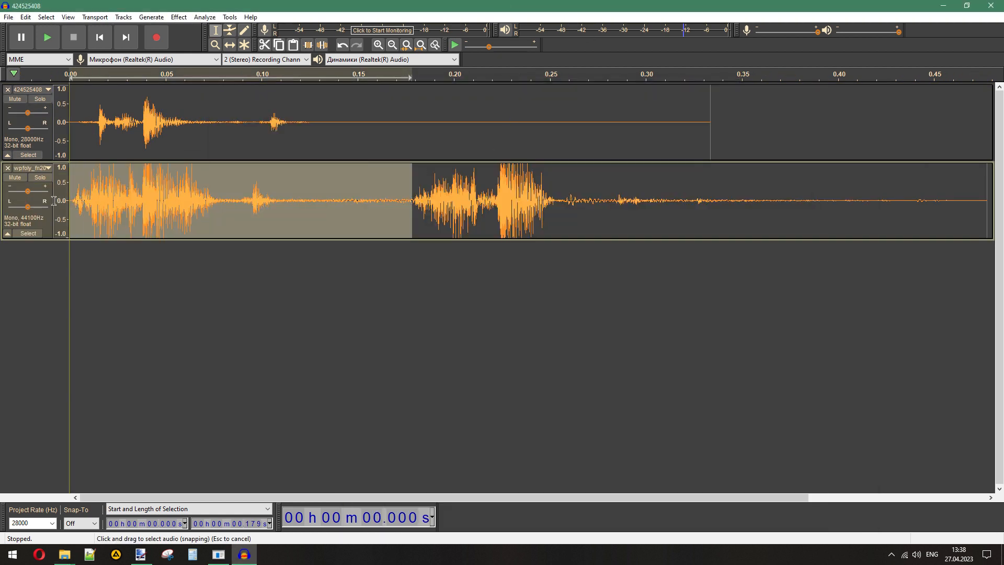
key(Delete)
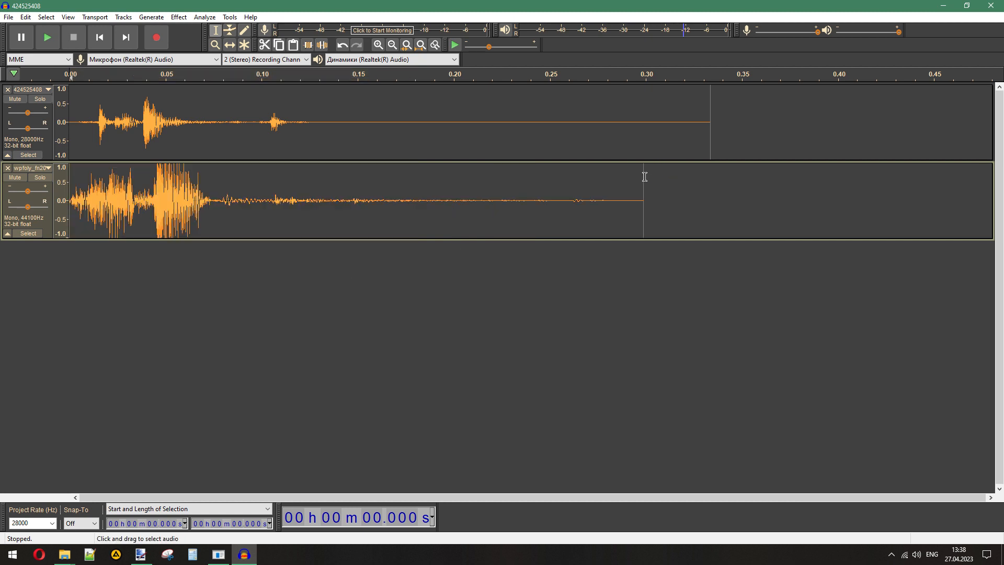
drag(644, 176, 710, 177)
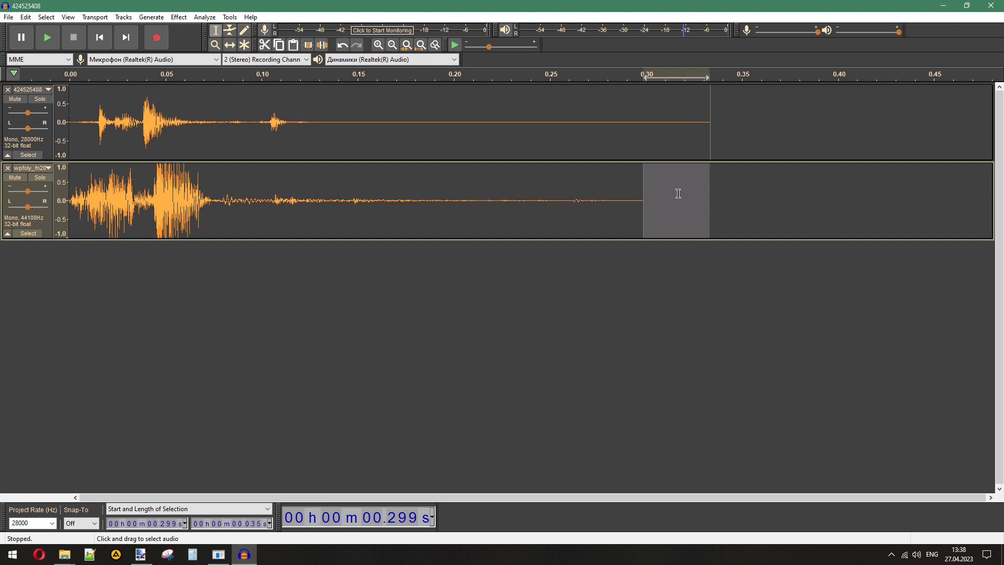
click(433, 196)
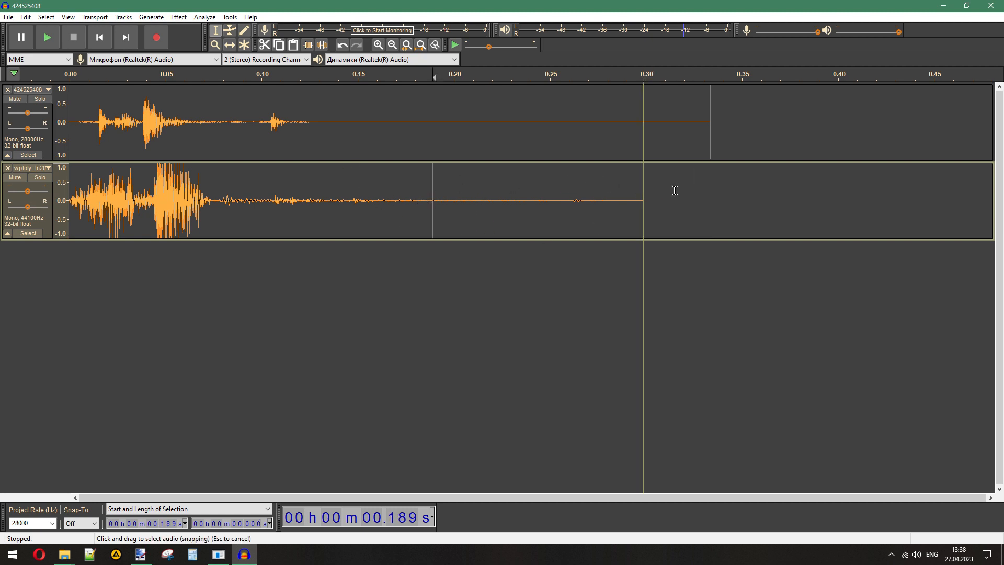
drag(709, 180, 644, 187)
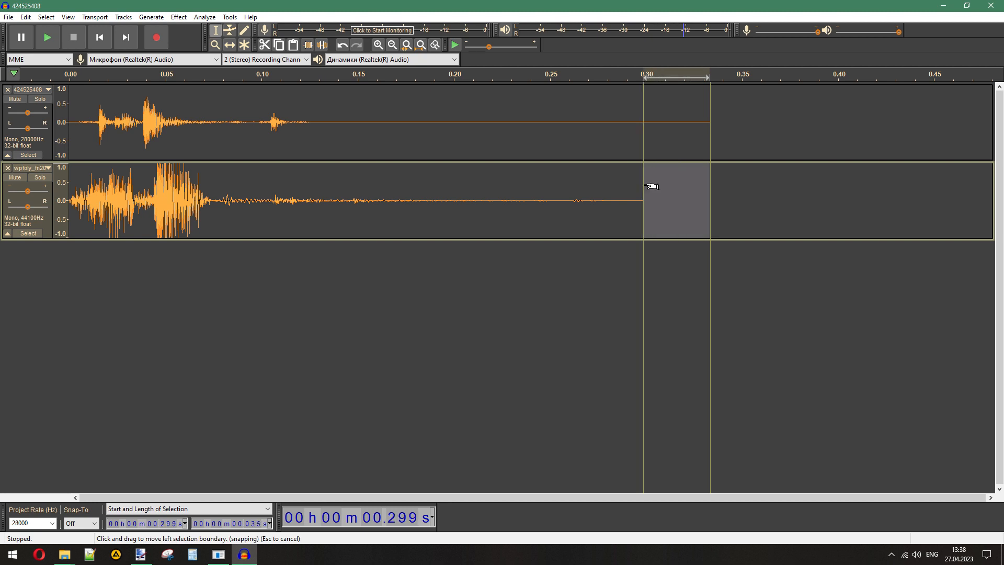
click(529, 196)
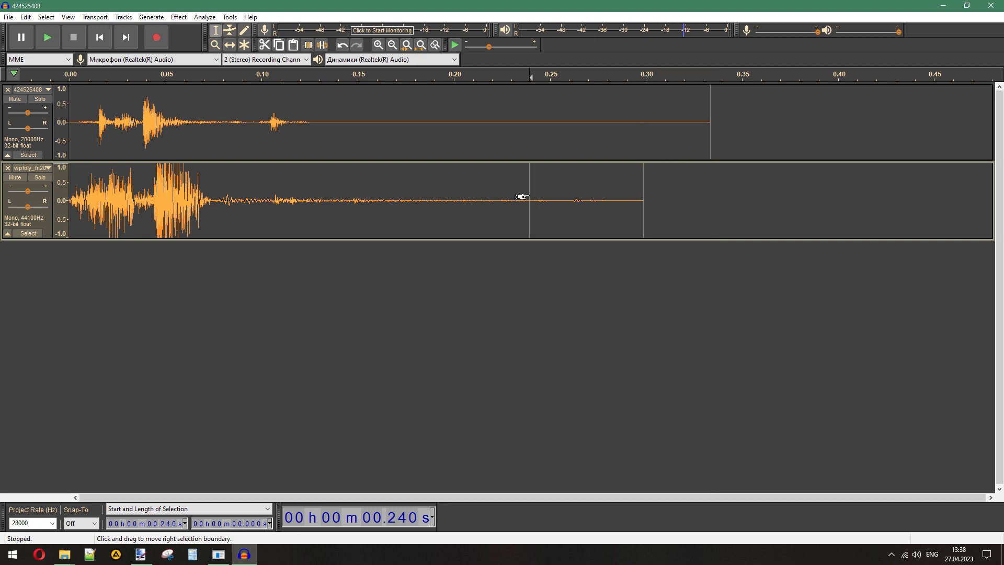
- Remove the original 424525408 track, export the trimmed first_chamber sound as 424525408.wav, Signed 16-bit PCM, into replace_again, and remove its track
click(8, 90)
click(8, 17)
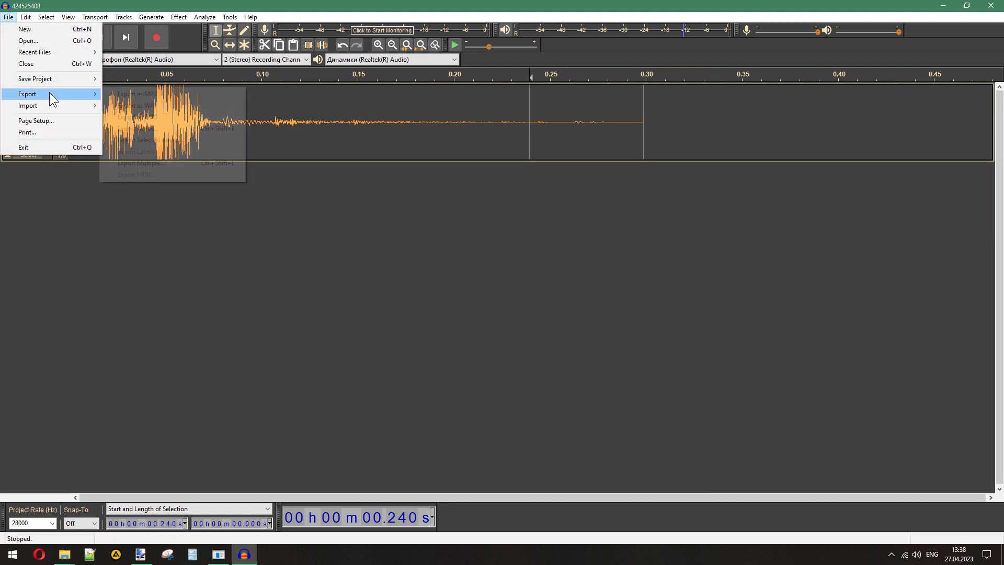
mouse_move(49, 92)
click(153, 107)
click(280, 239)
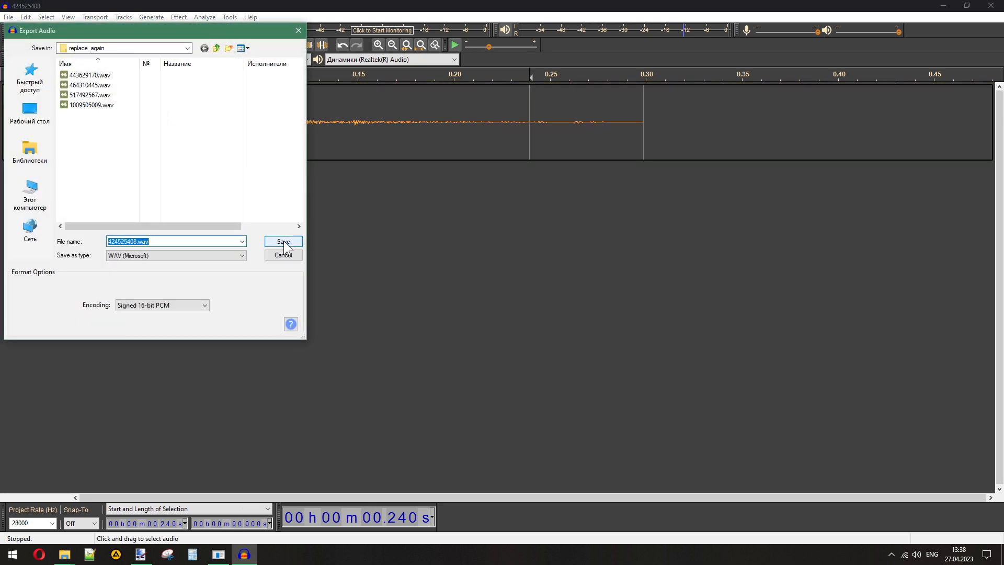
click(496, 364)
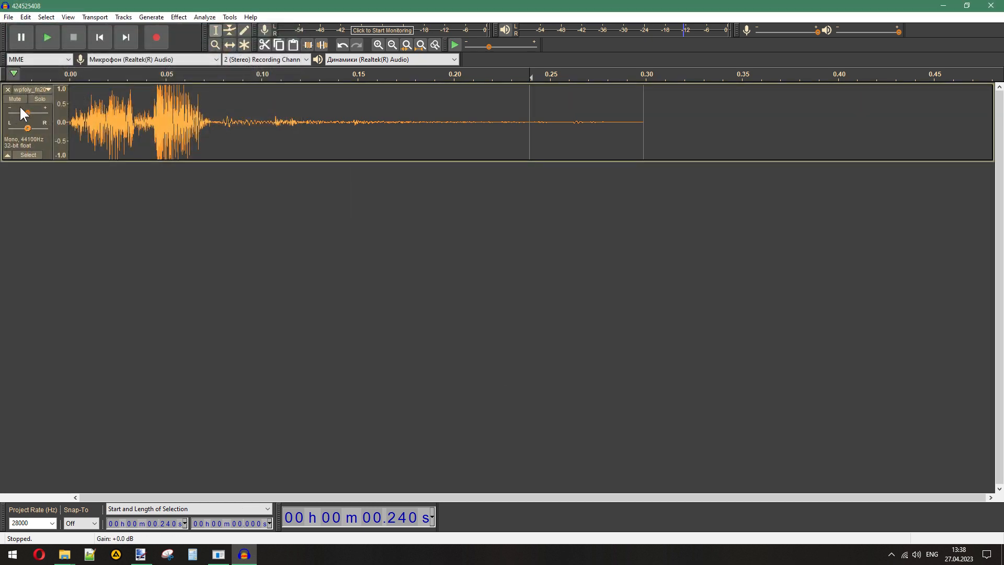
click(8, 89)
- Switch to File Explorer and play 12869992.wav in the reload folder
click(250, 553)
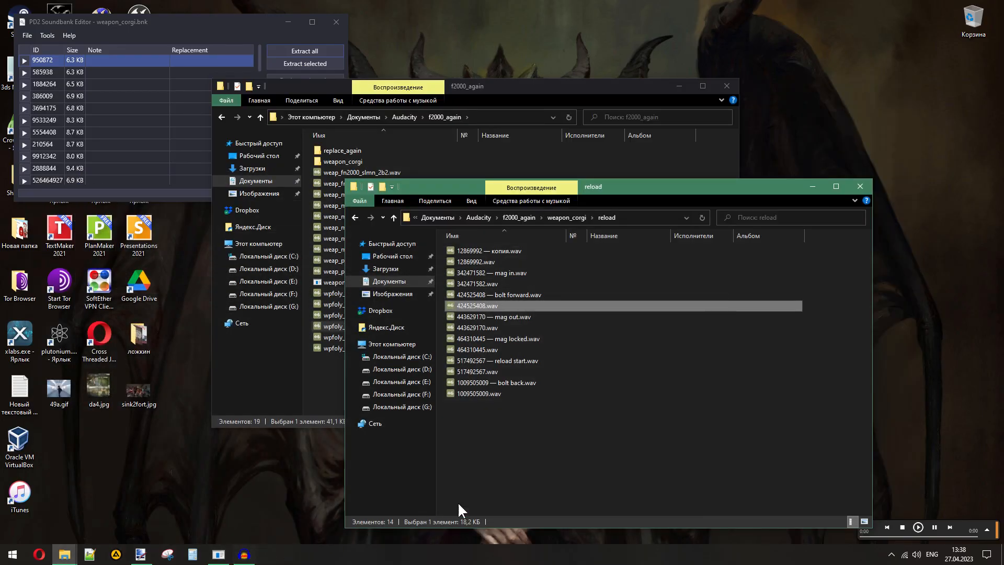
click(501, 248)
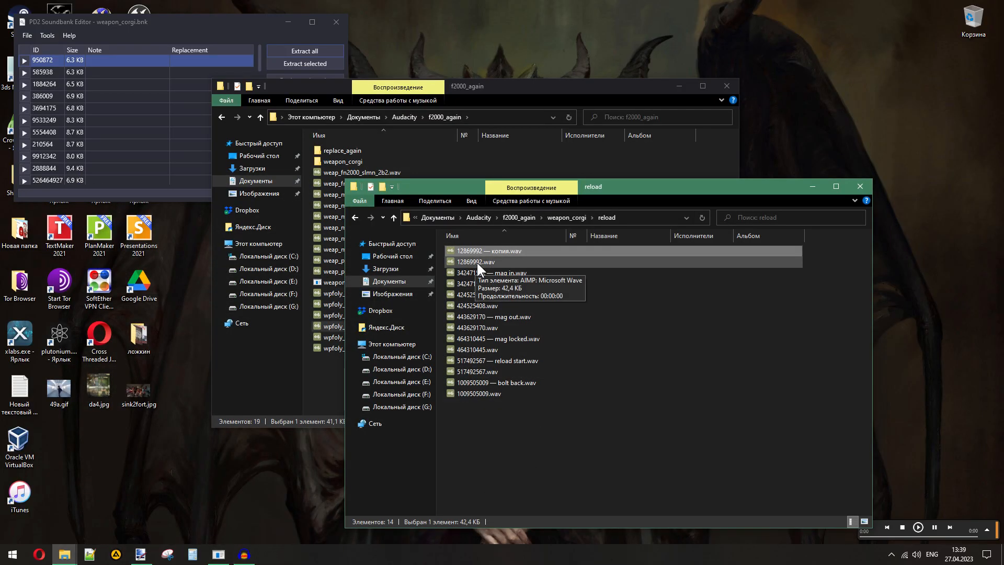
double_click(476, 261)
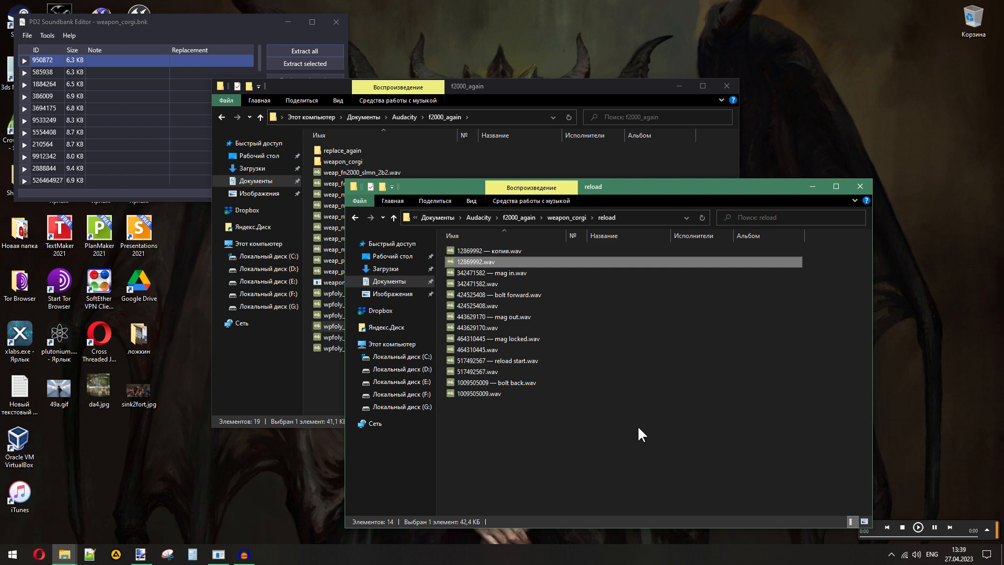
- Look through the poof and fire_mono folders inside weapon_corgi
click(570, 218)
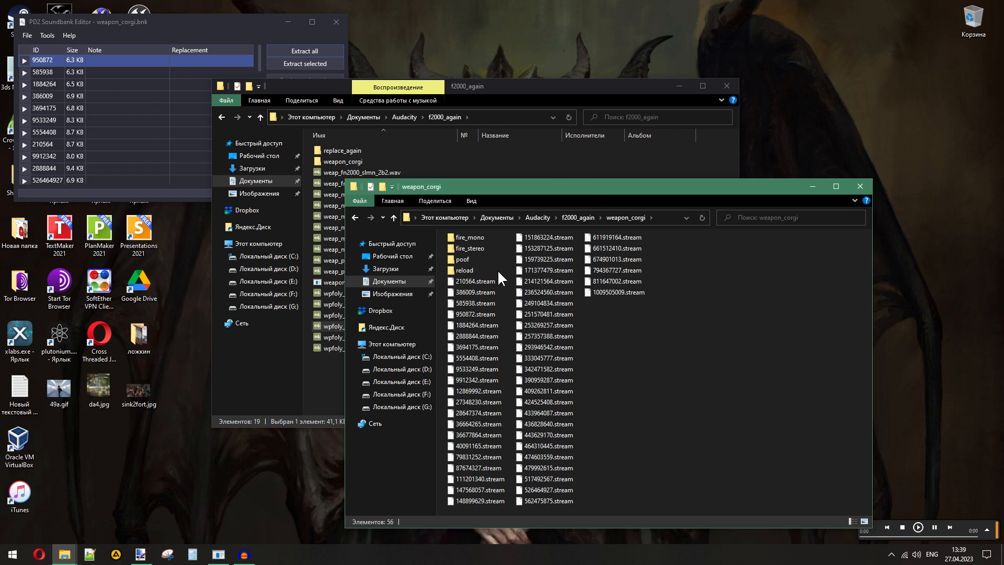
double_click(454, 259)
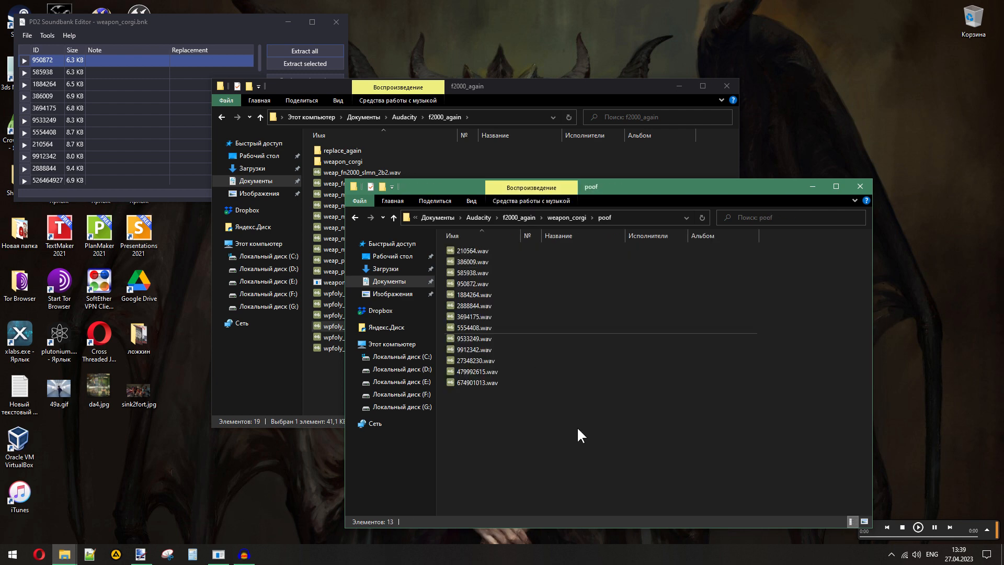
click(566, 218)
double_click(453, 258)
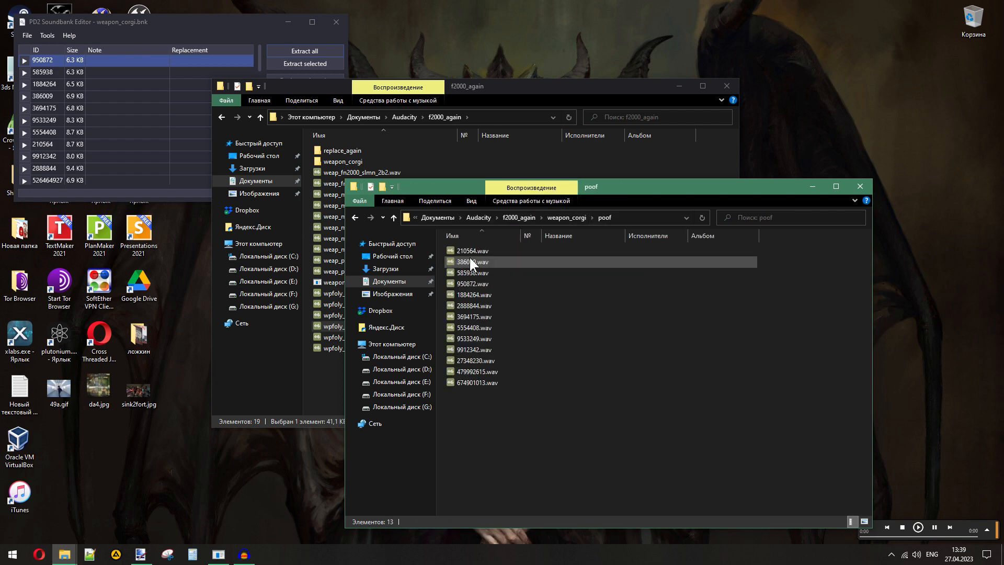
click(569, 217)
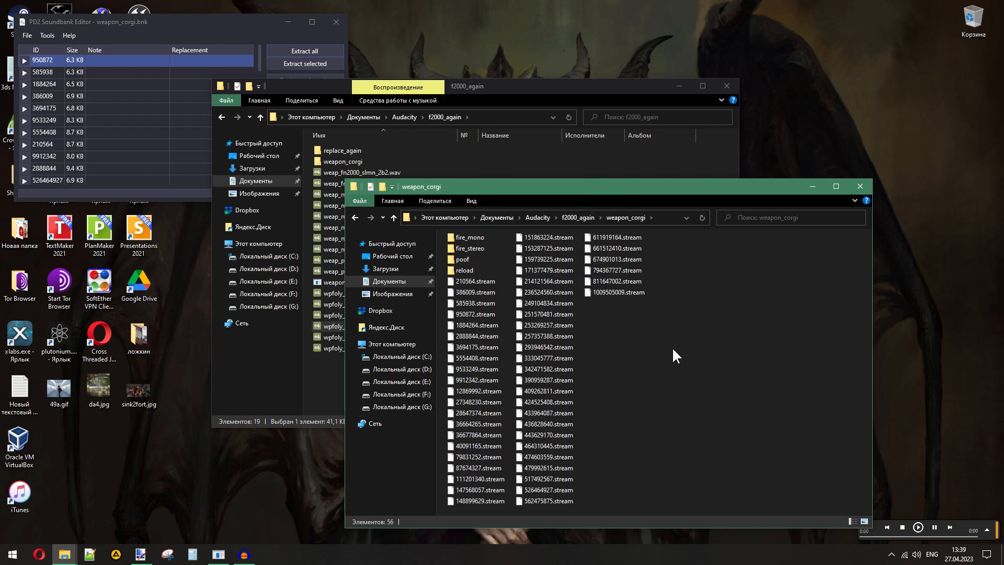
double_click(469, 237)
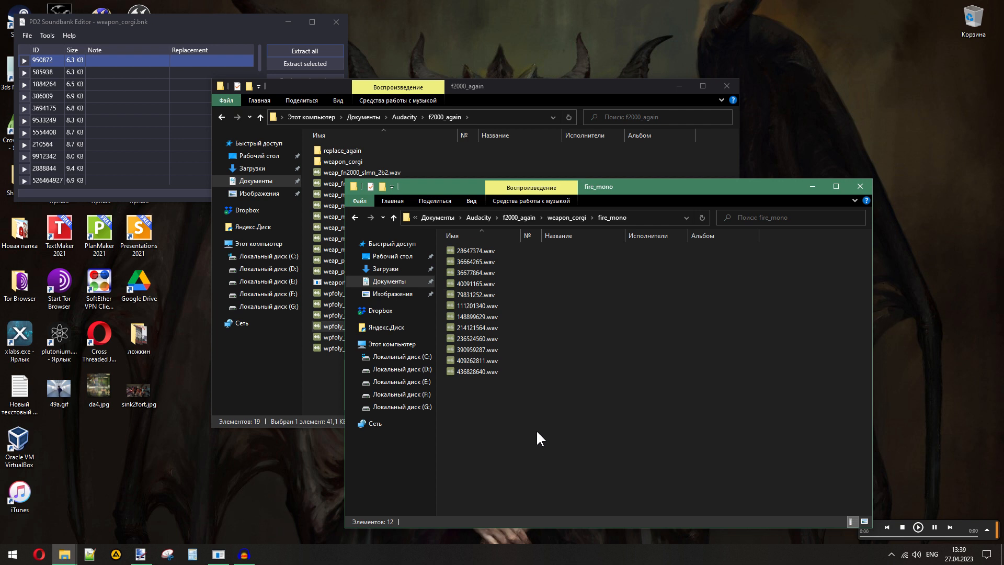
- Play the fn2000, m4, magpul, mp5 and p90 firing sounds in the f2000_again folder to compare them
click(324, 392)
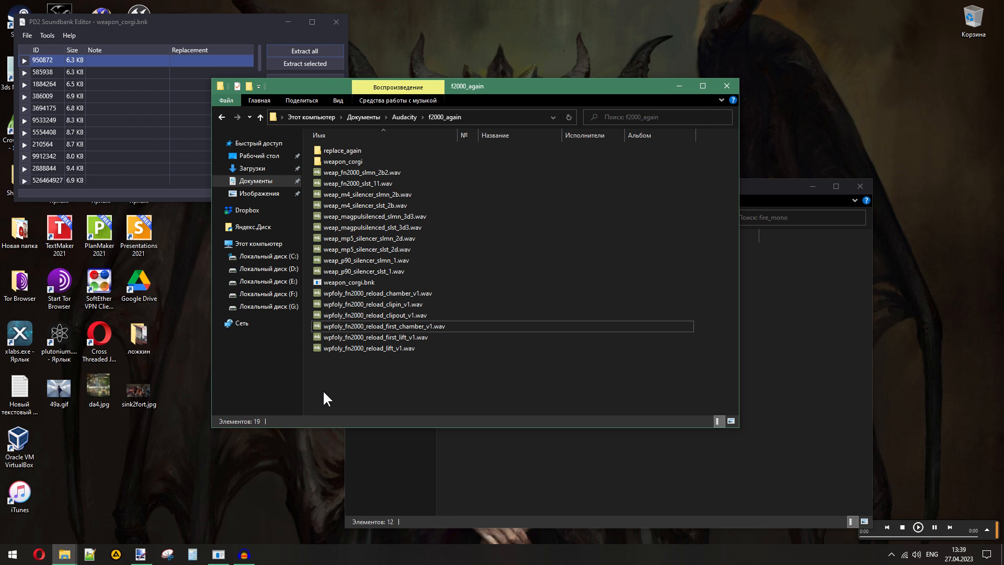
double_click(359, 183)
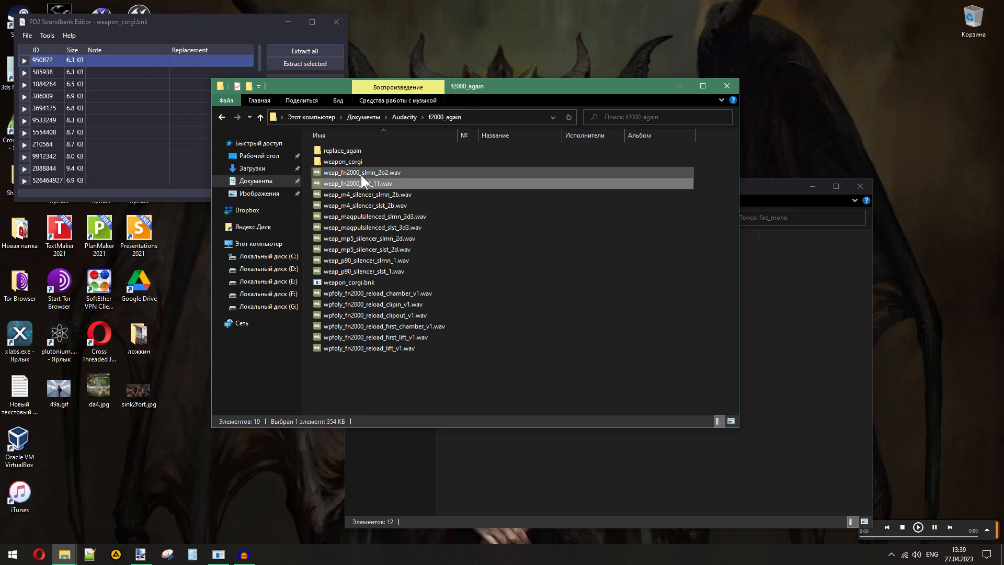
double_click(361, 175)
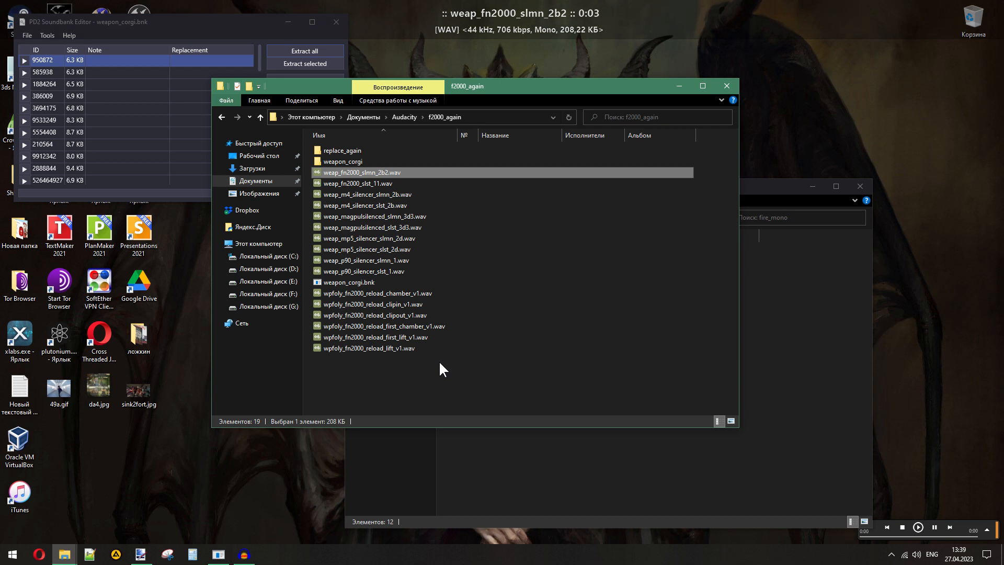
double_click(385, 205)
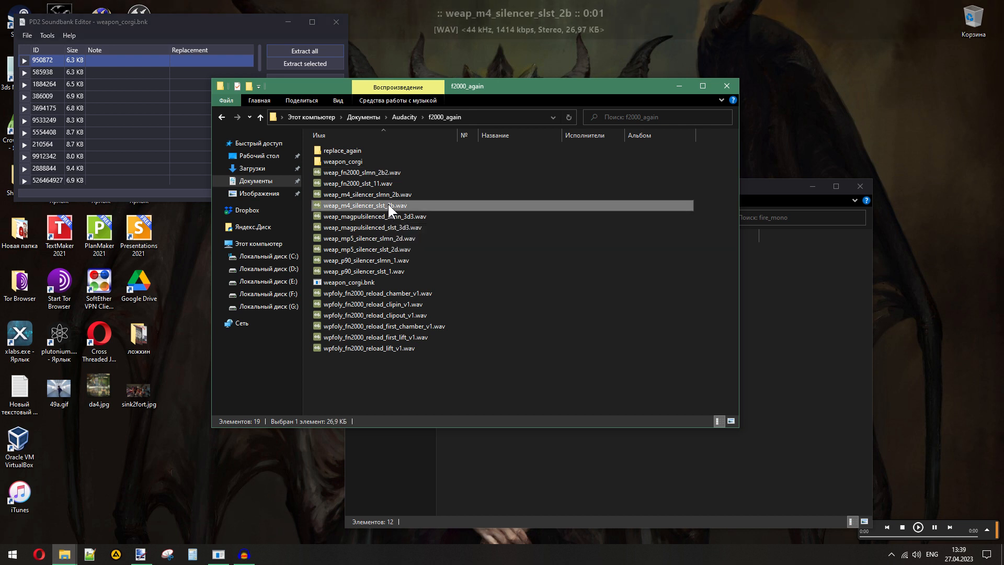
double_click(390, 194)
double_click(396, 228)
double_click(403, 216)
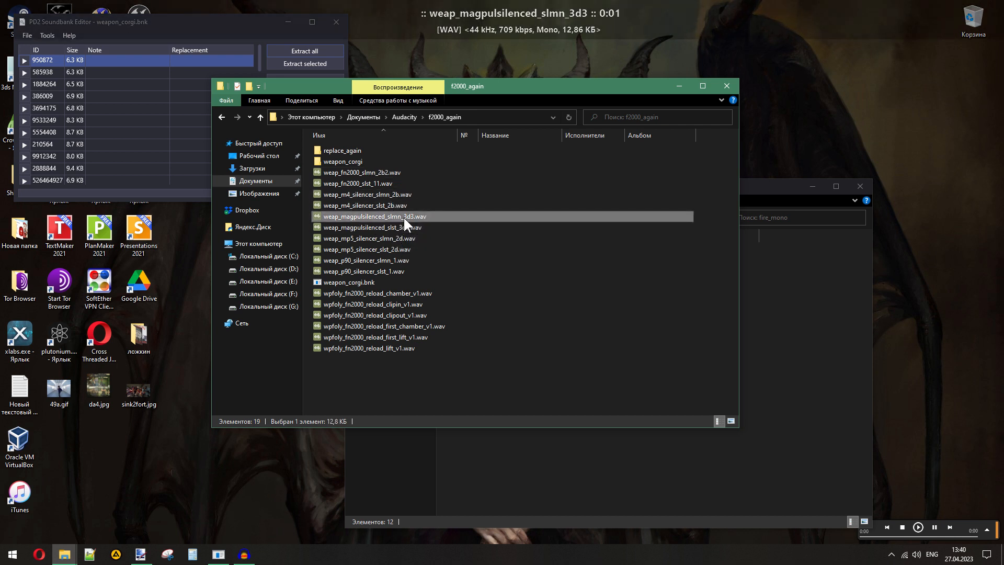
double_click(386, 250)
double_click(392, 238)
double_click(387, 269)
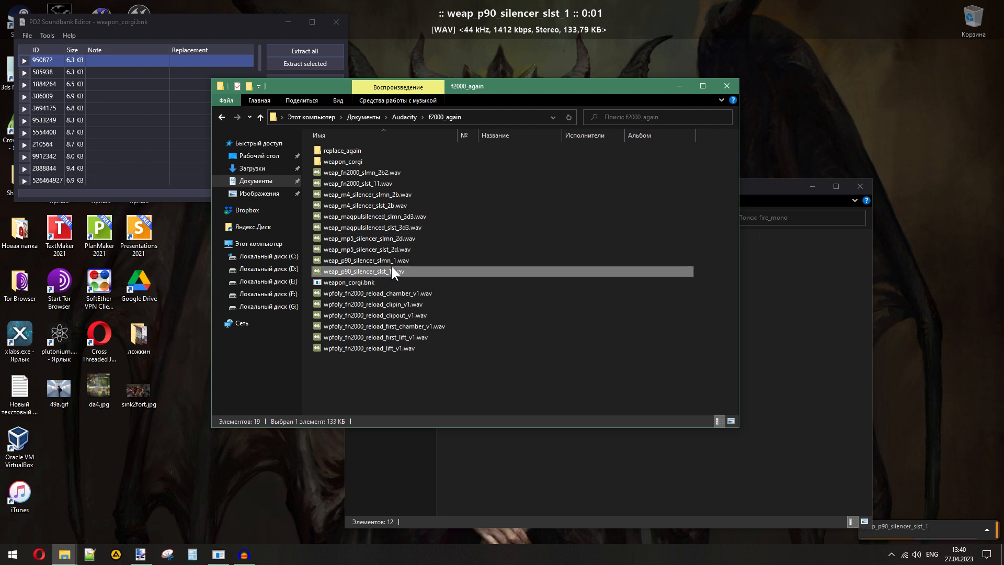
double_click(393, 260)
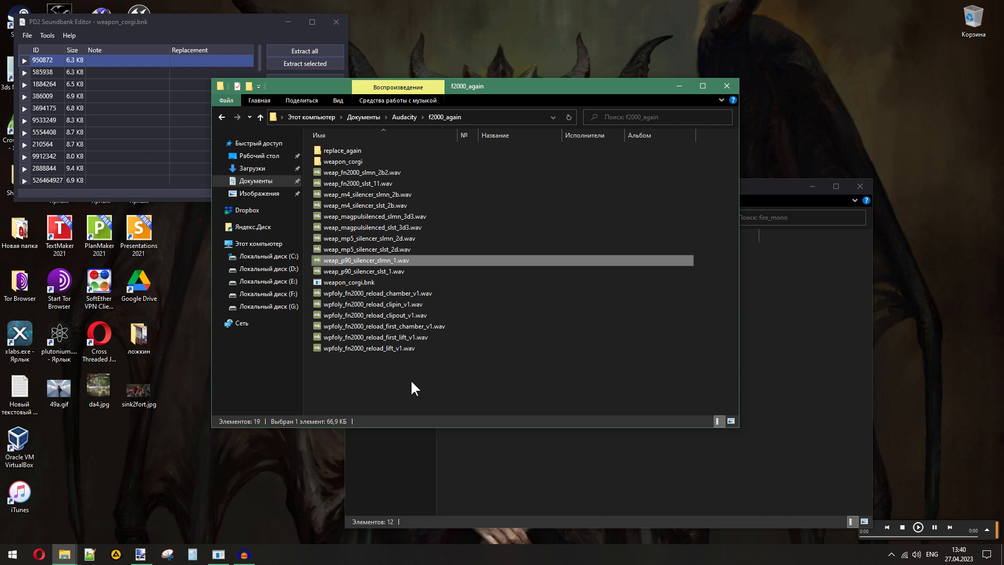
drag(404, 177, 398, 183)
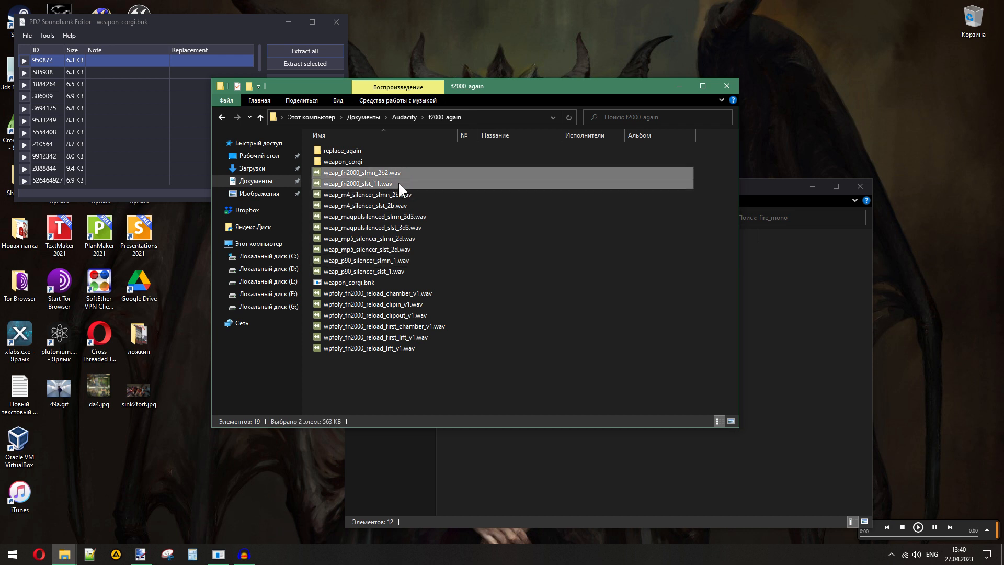
click(418, 388)
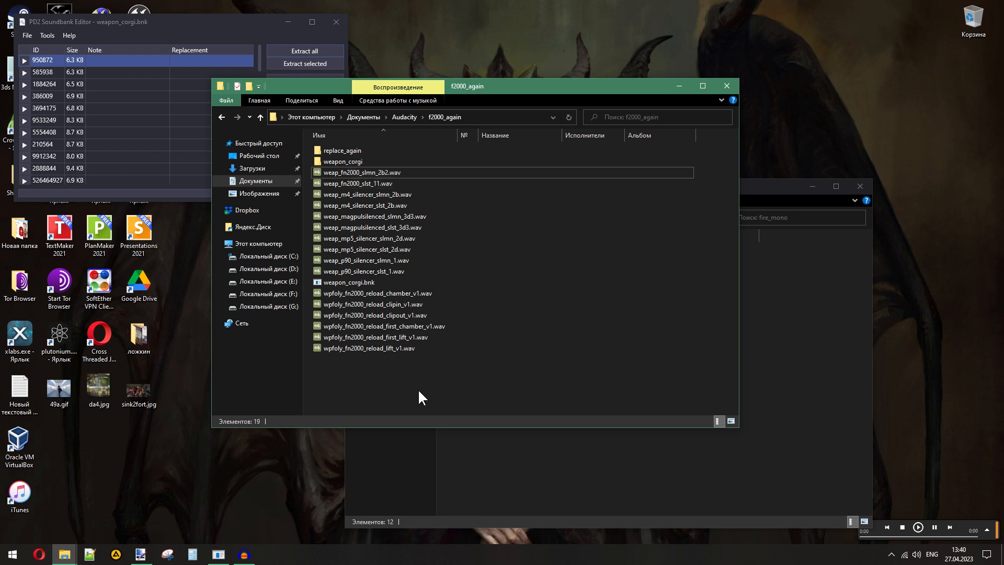
- Open the fire_stereo folder in weapon_corgi and play its sounds one after another, from 87674327.wav to 811647002.wav
click(517, 447)
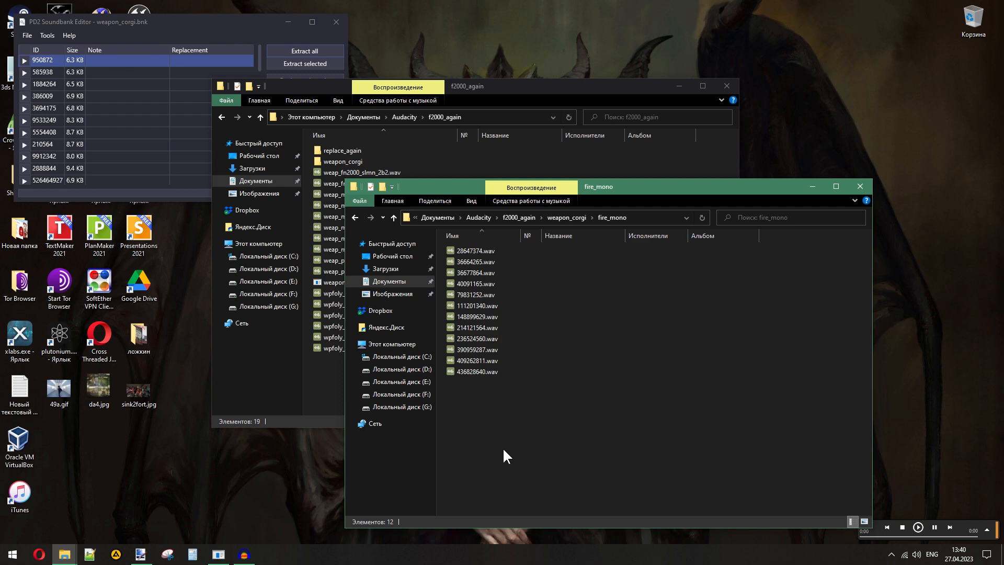
click(570, 217)
click(589, 304)
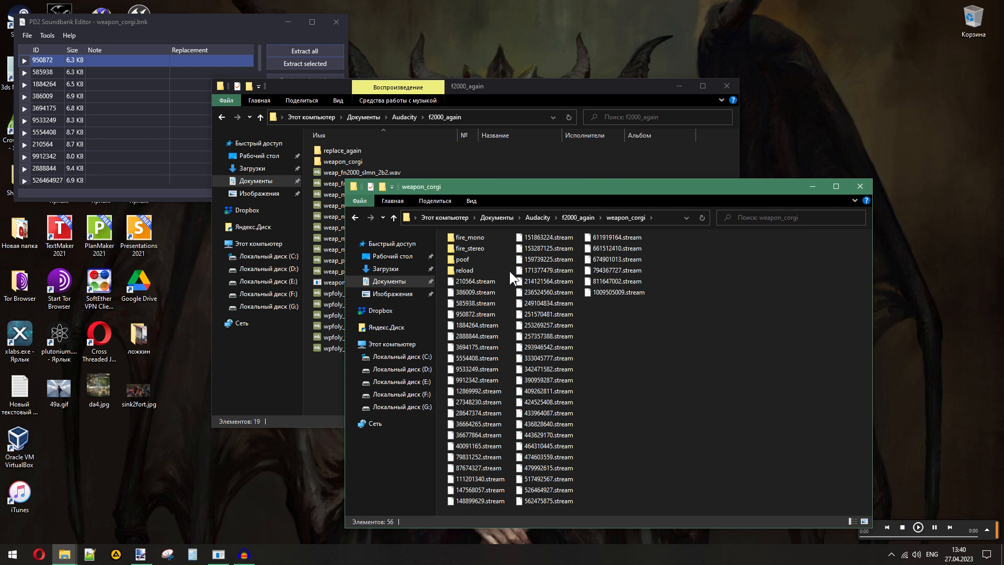
mouse_move(466, 249)
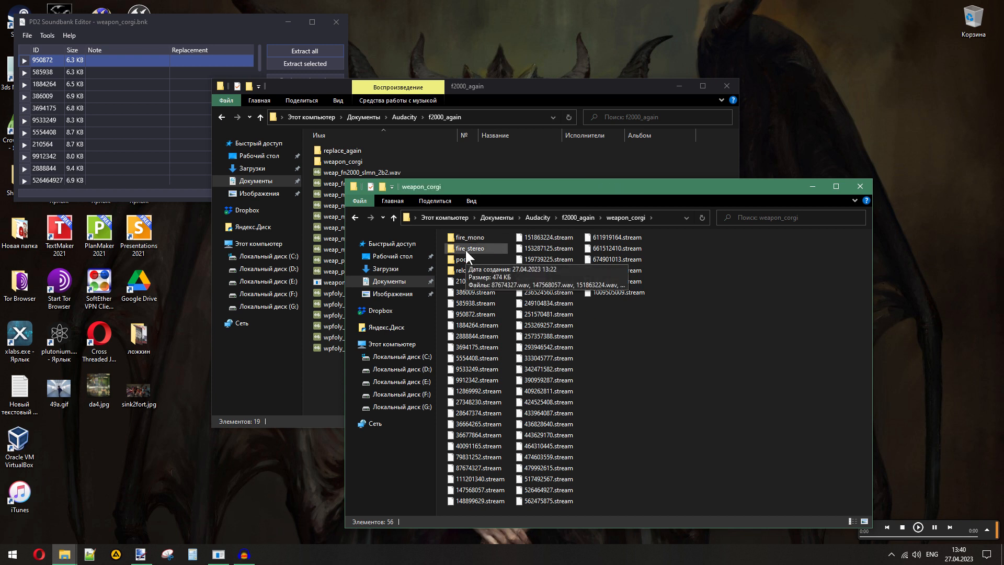
double_click(465, 249)
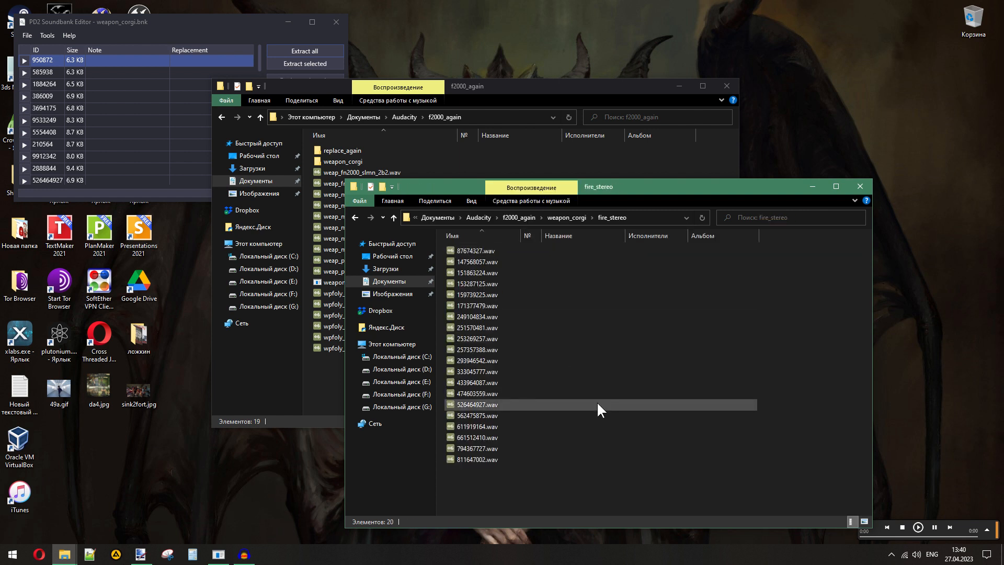
double_click(456, 250)
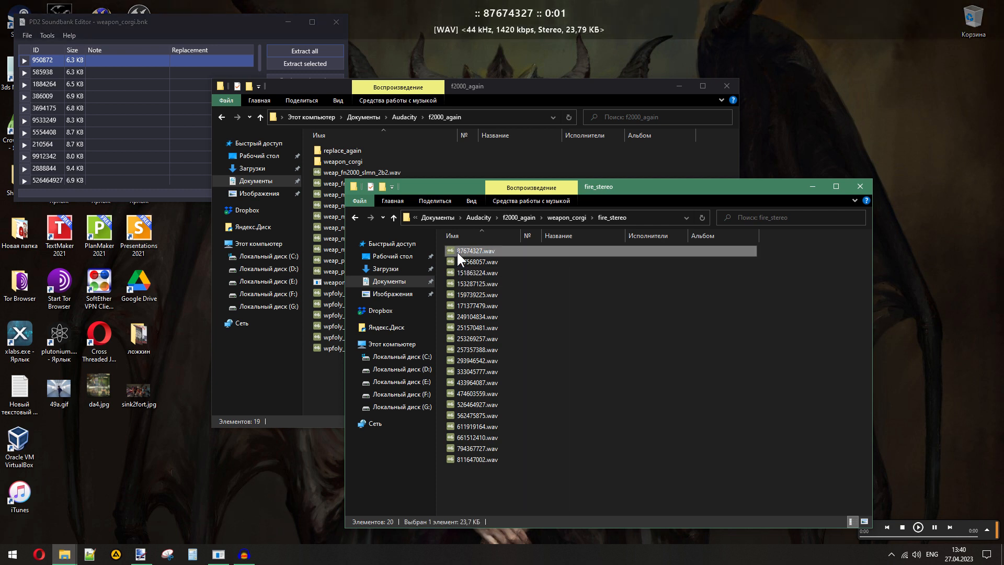
key(Return)
key(Down)
key(Return)
key(Down)
key(Return)
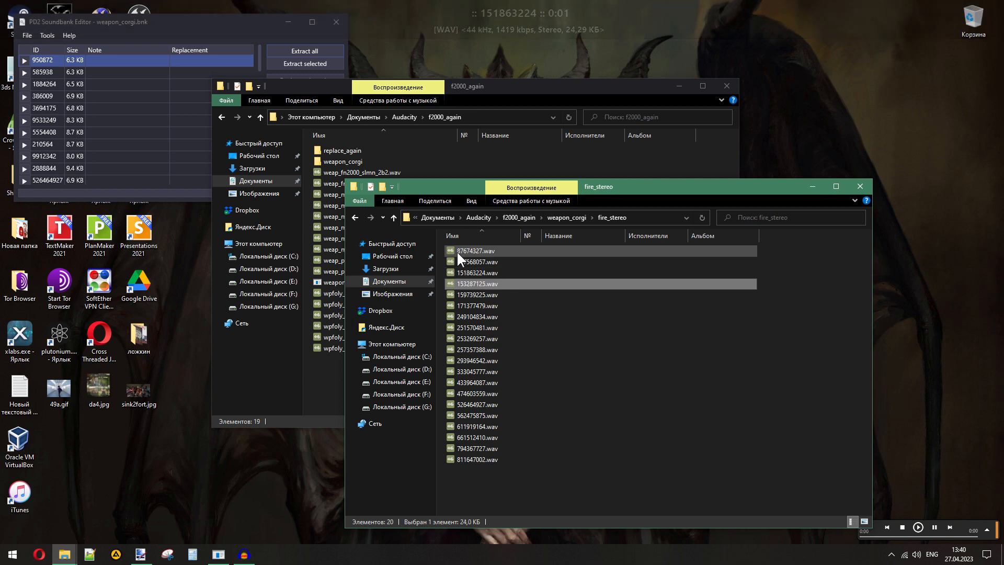
key(Down)
key(Return)
key(Down)
key(Return)
key(Down)
key(Return)
key(Down)
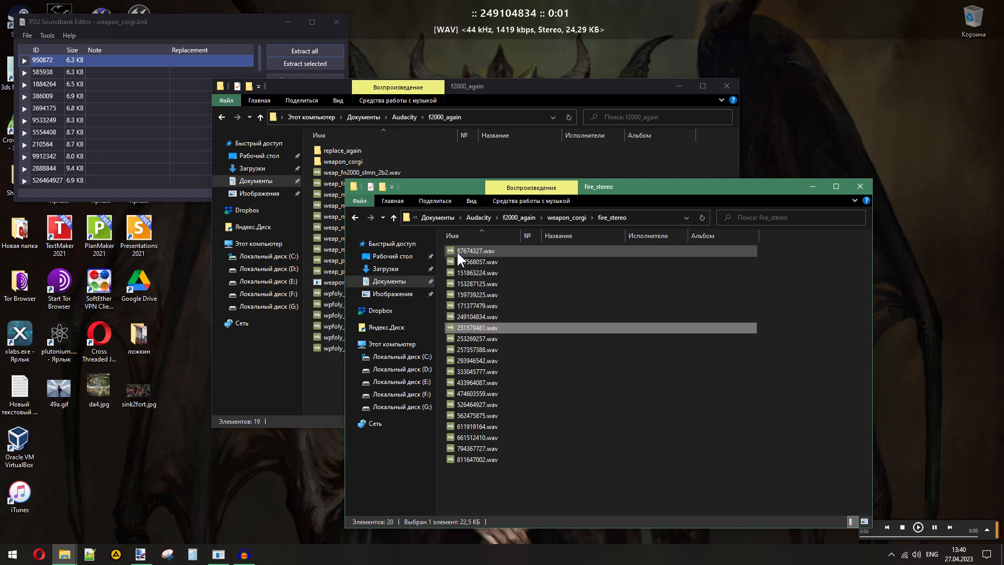
key(Return)
key(Down)
key(Return)
key(Down)
key(Return)
key(Down)
key(Return)
key(Down)
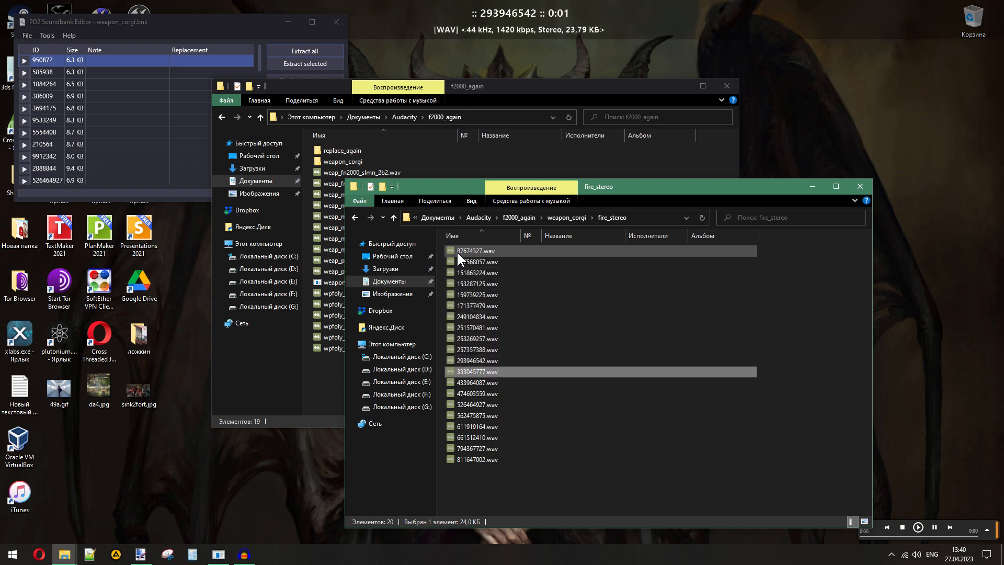
key(Return)
key(Down)
key(Return)
key(Down)
key(Return)
key(Down)
key(Return)
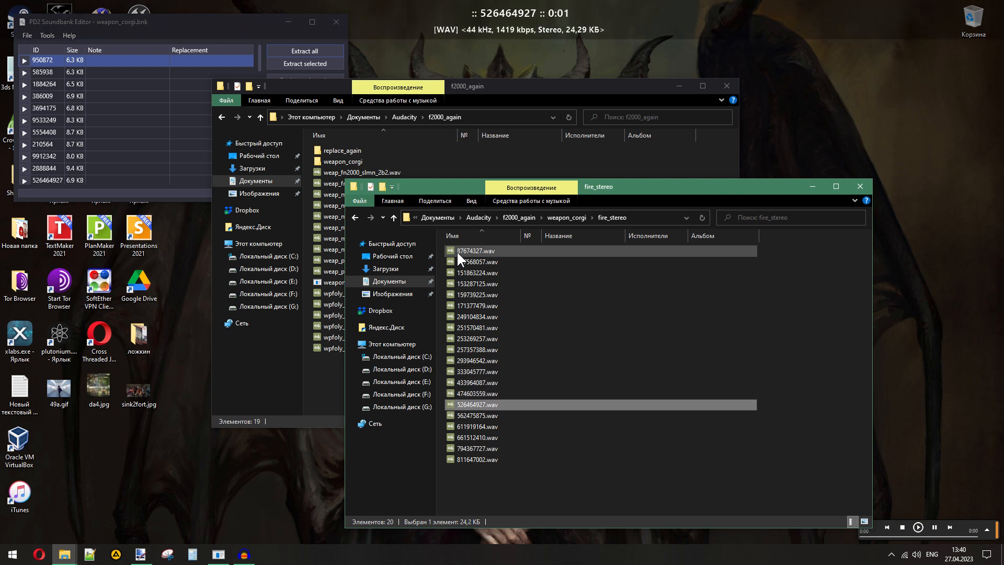
key(Down)
key(Return)
key(Down)
key(Return)
key(Down)
key(Return)
key(Down)
key(Return)
key(Down)
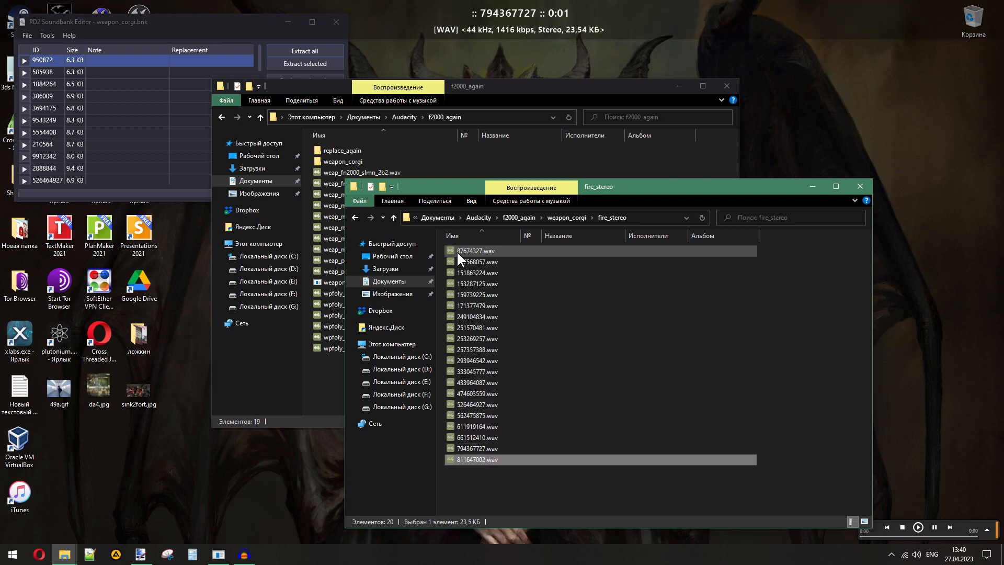
key(Return)
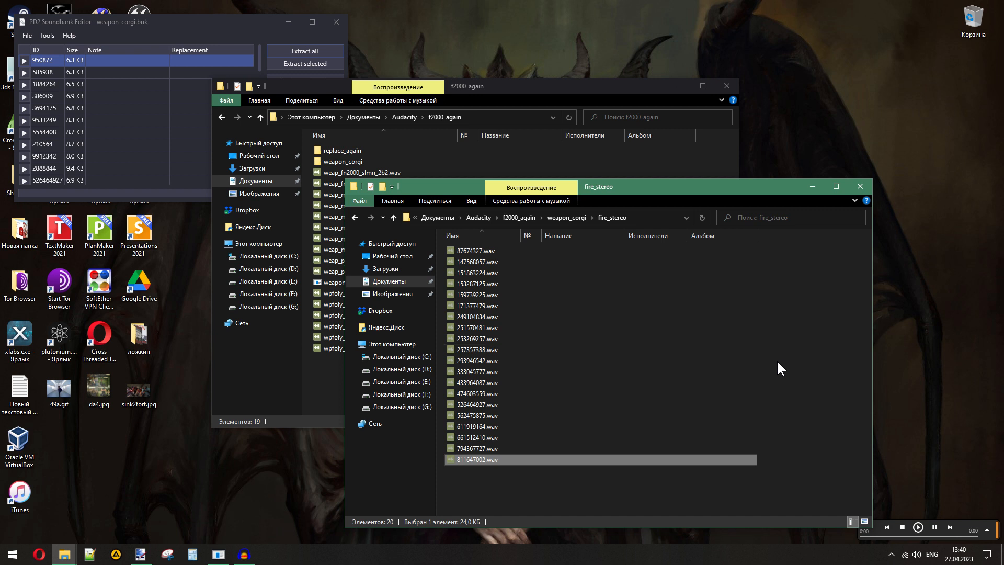
- Create a new folder named unsil inside the fire_stereo folder
click(789, 334)
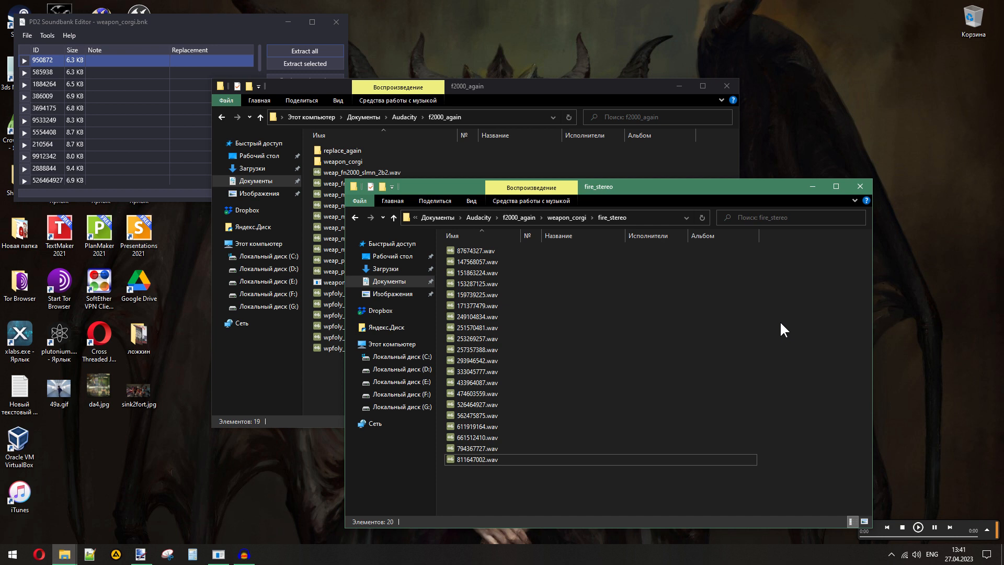
right_click(780, 321)
click(783, 300)
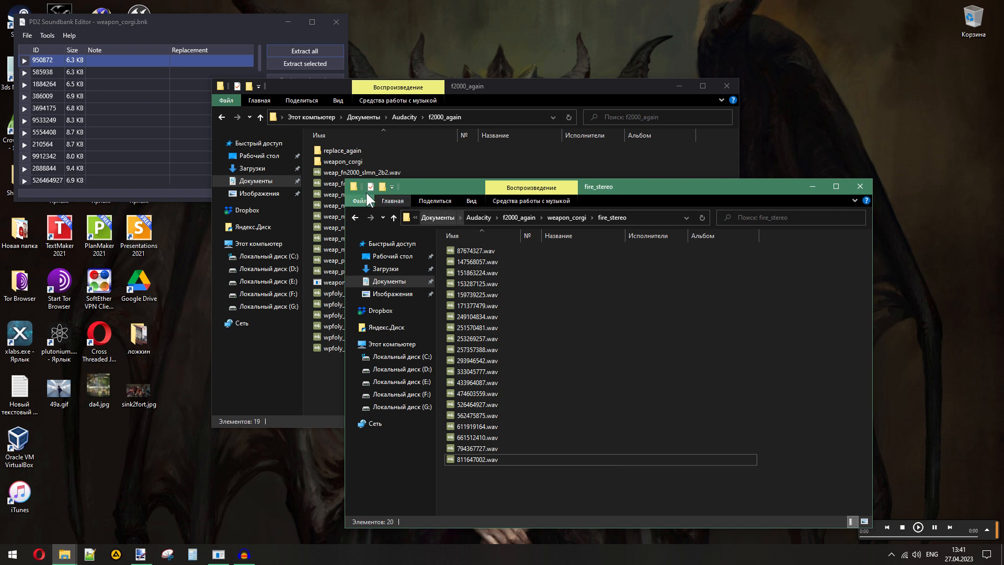
click(382, 187)
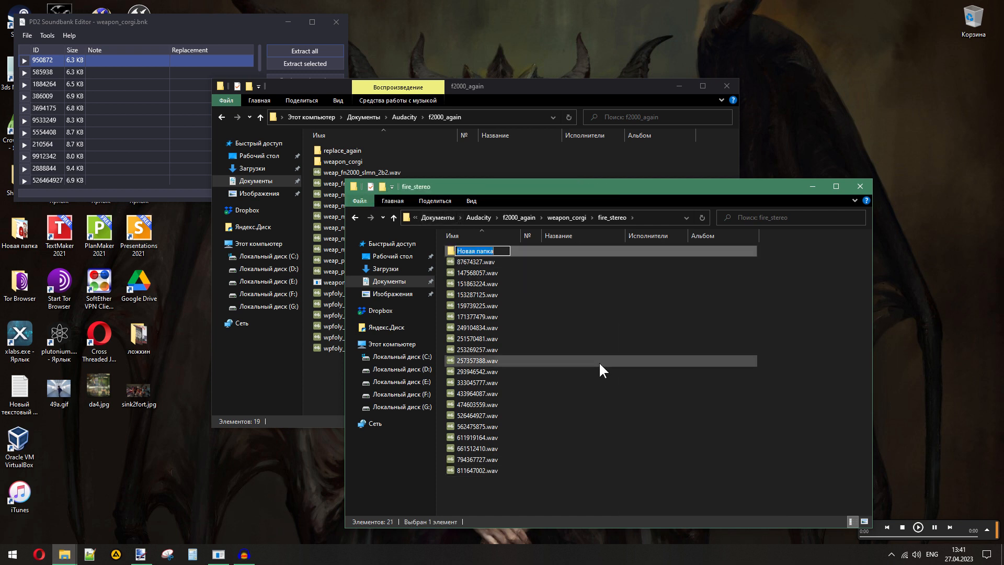
text(unsil)
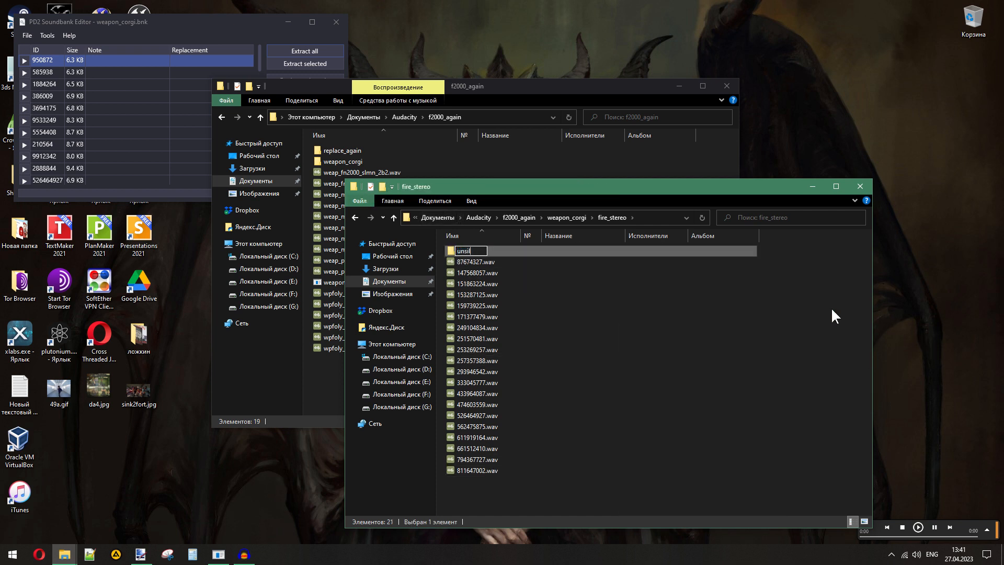
click(819, 307)
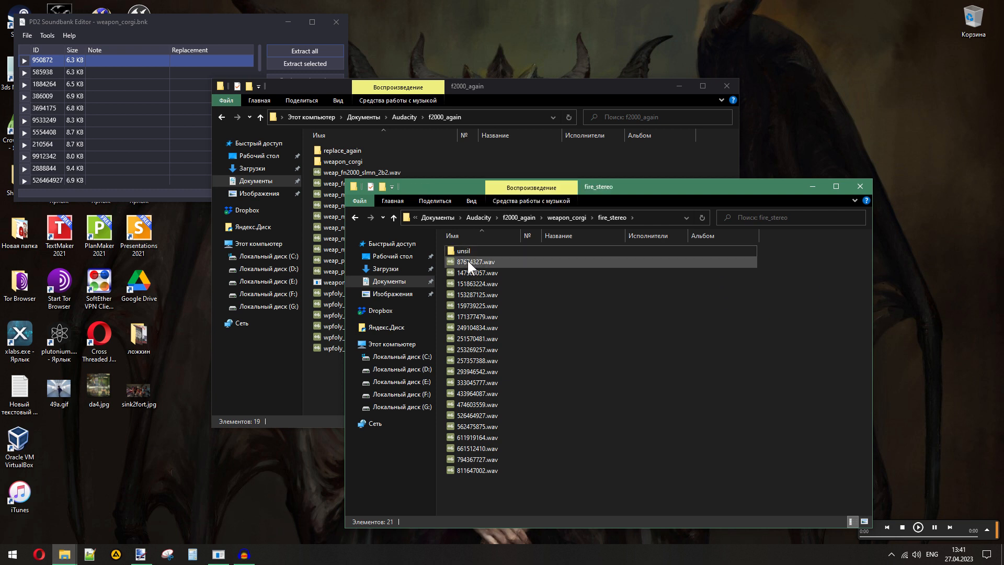
- Play the fire_stereo sounds again in order, from 87674327.wav to 811647002.wav, to tell the unsilenced shots apart
double_click(468, 262)
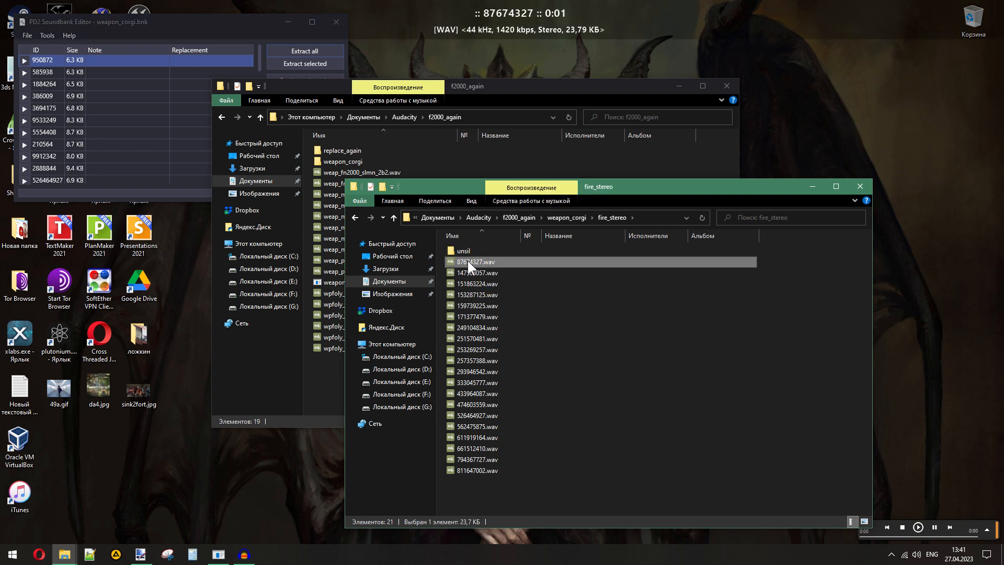
key(Down)
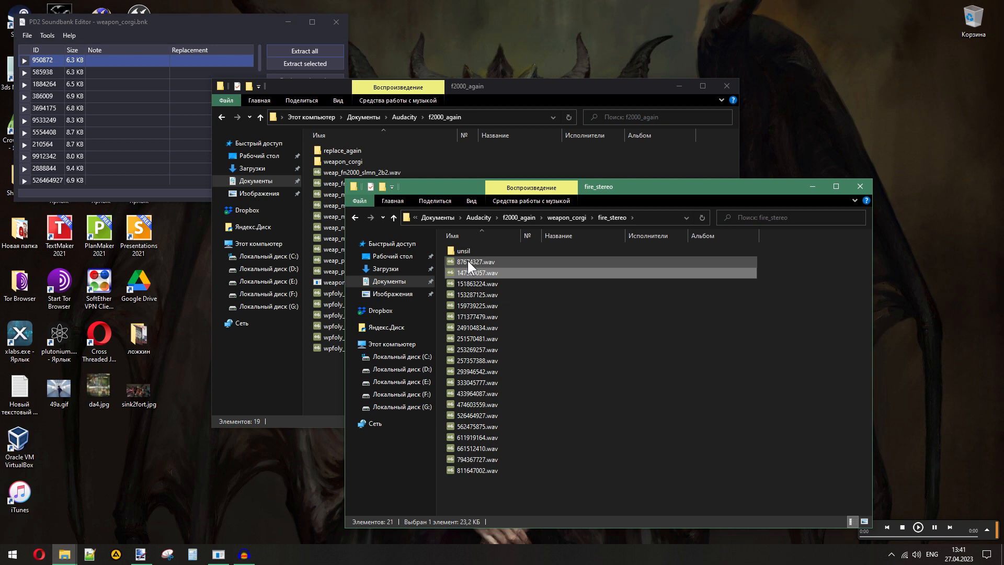
key(Down)
key(Return)
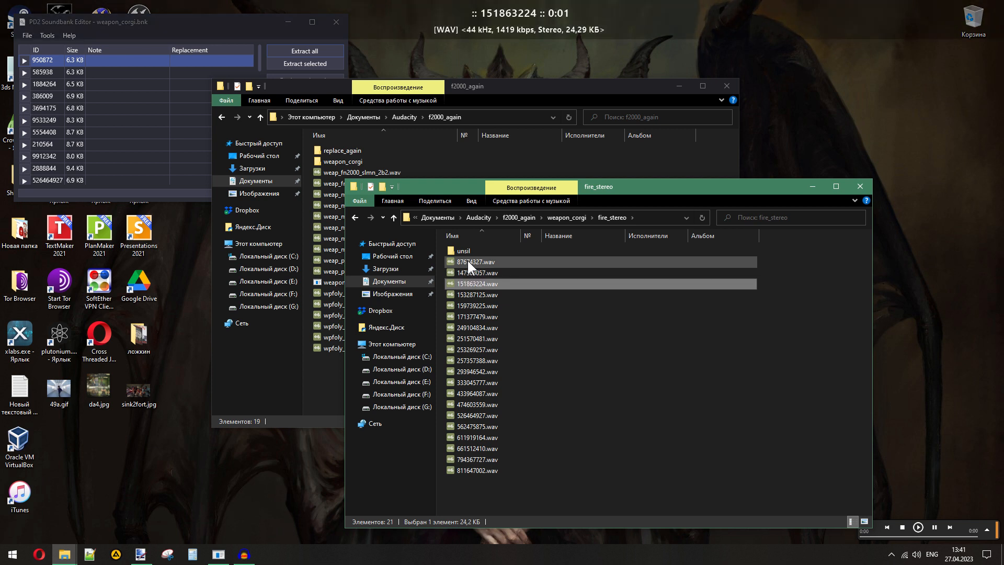
key(Down)
key(Return)
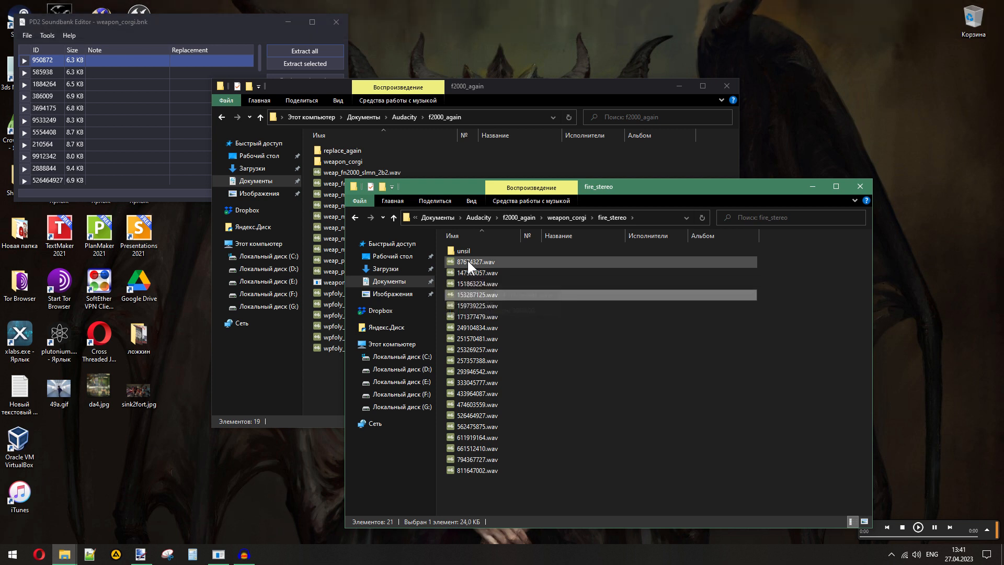
key(Down)
key(Return)
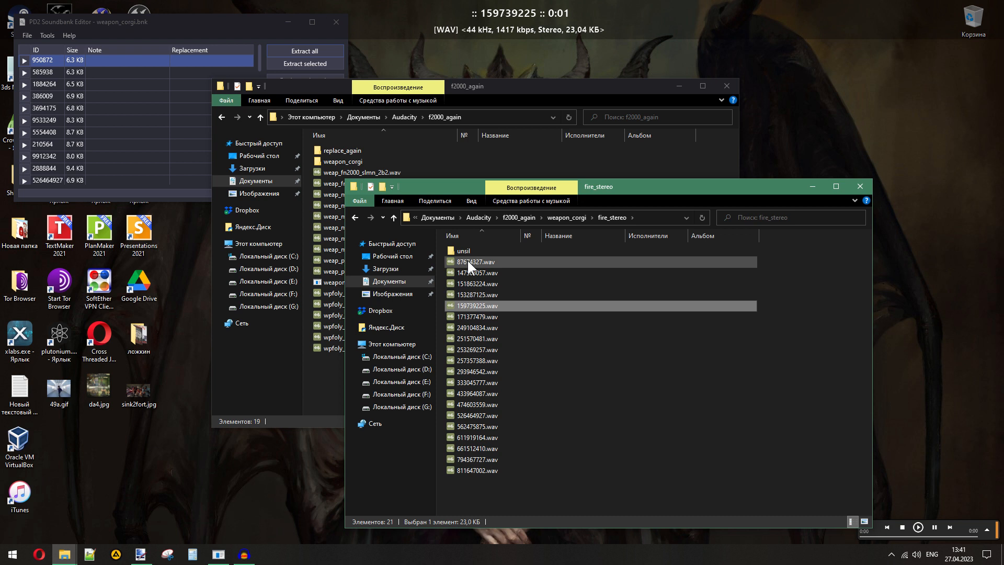
key(Down)
key(Return)
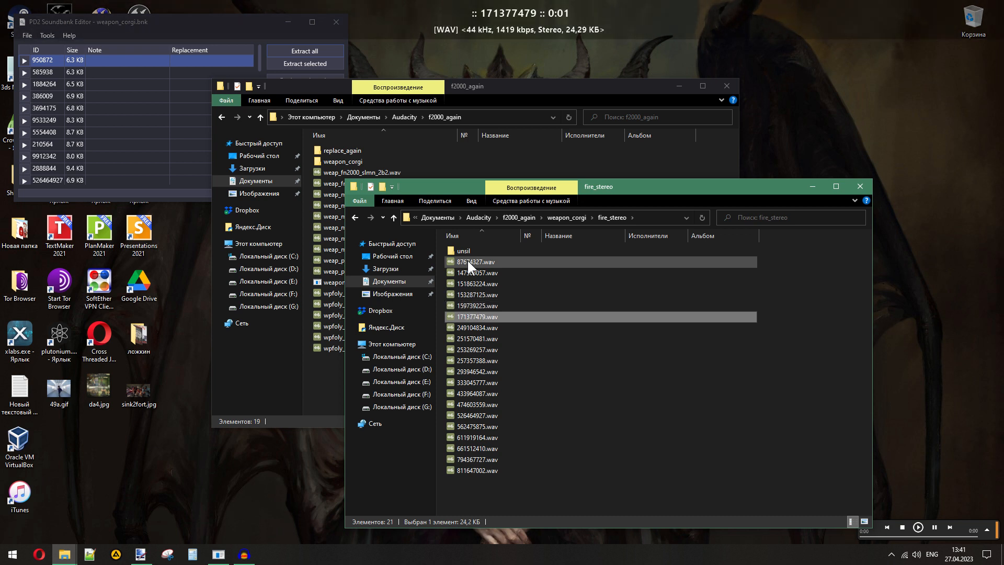
key(Down)
key(Return)
key(Down)
key(Return)
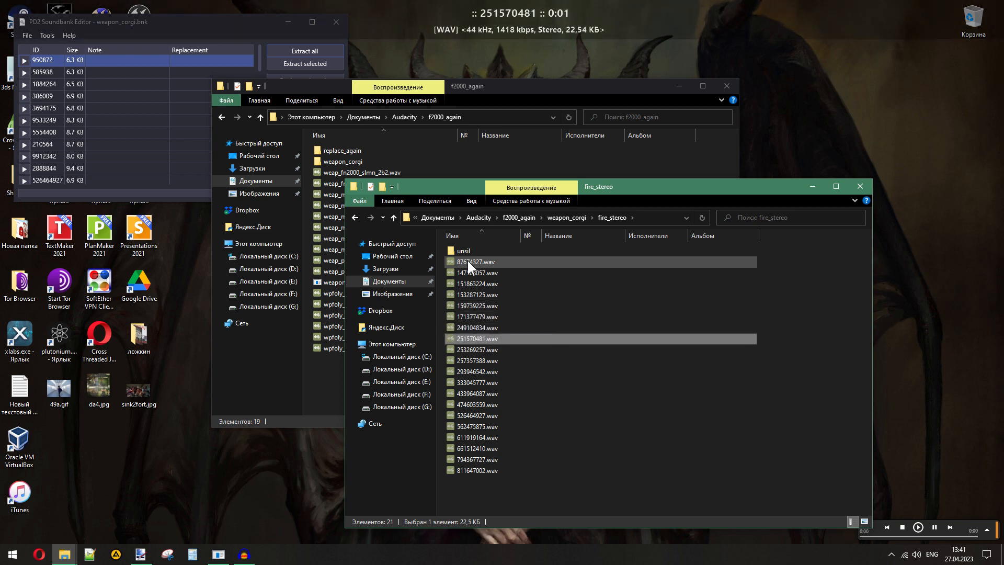
key(Down)
key(Return)
key(Down)
key(Down)
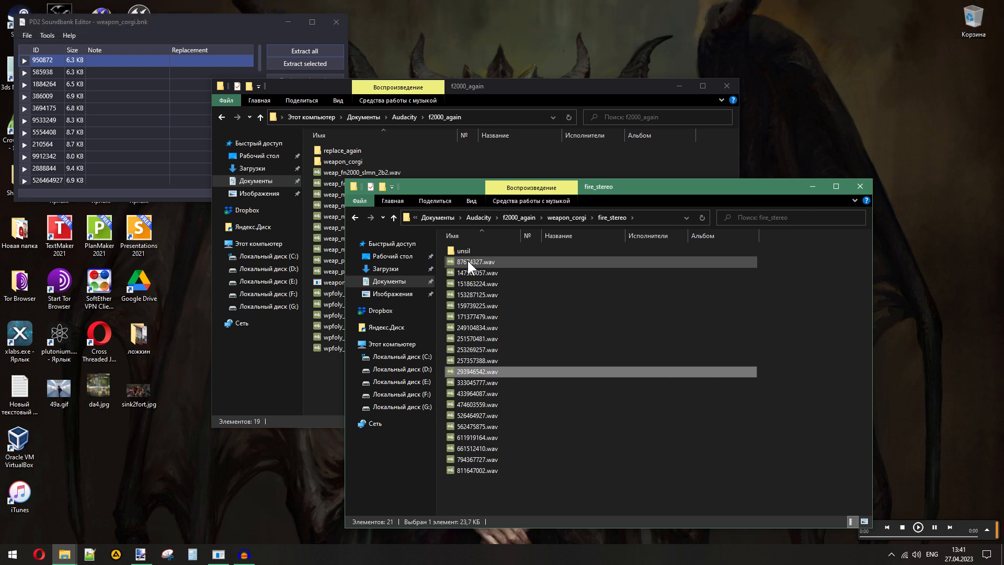
key(Return)
key(Down)
key(Return)
key(Down)
key(Return)
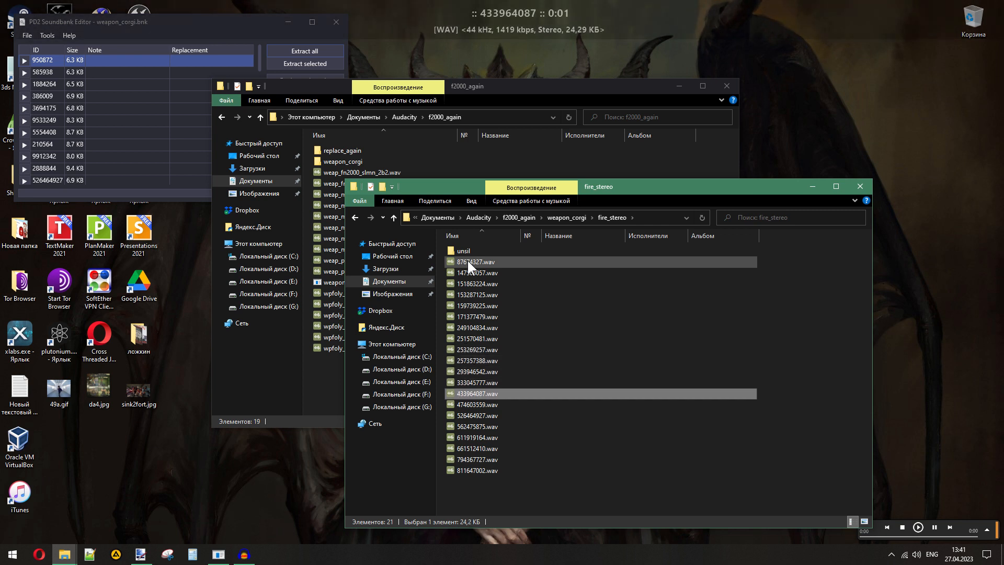
key(Down)
key(Return)
key(Down)
key(Return)
key(Down)
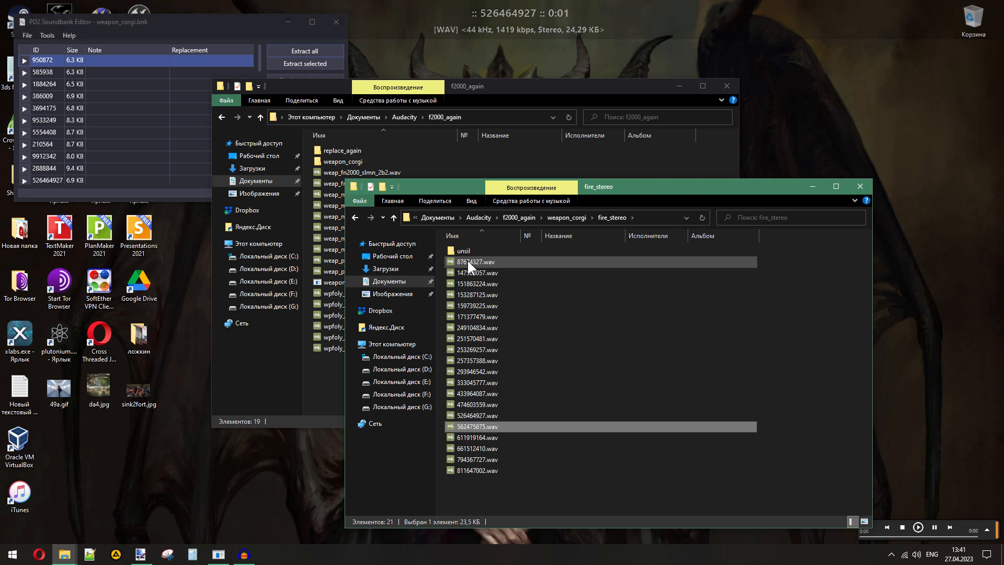
key(Down)
key(Return)
key(Down)
key(Return)
key(Down)
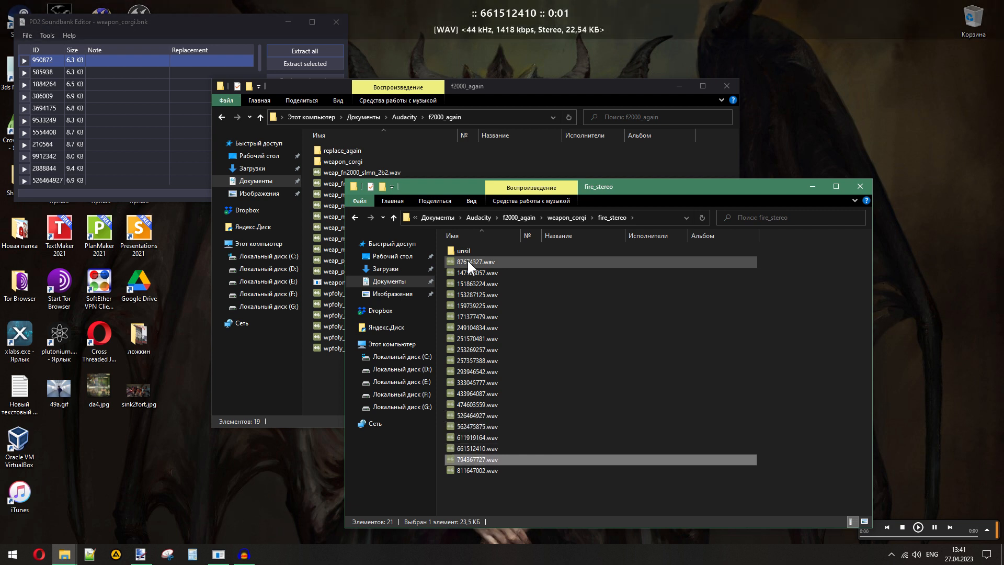
key(Return)
key(Down)
key(Return)
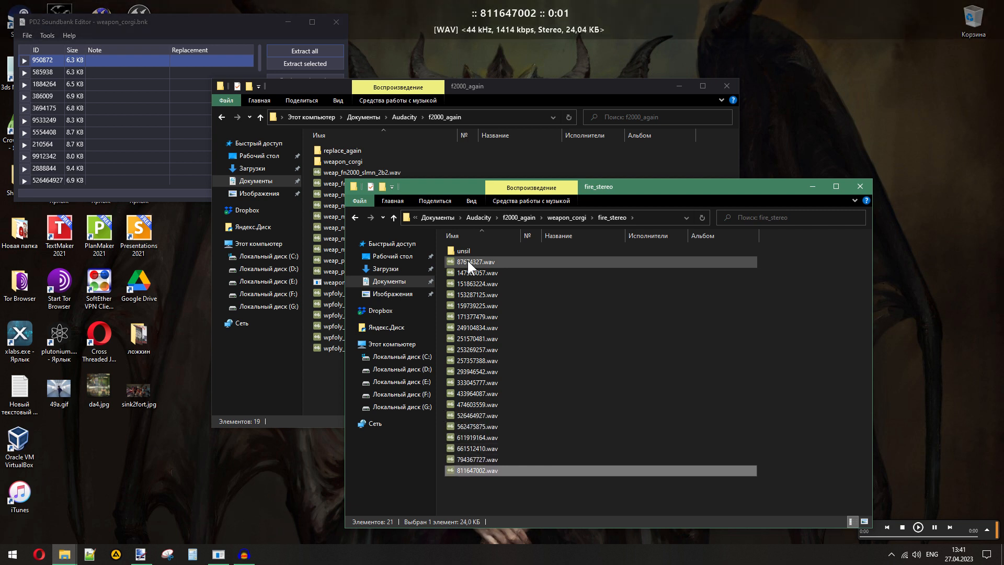
- Replay the sounds from 87674327.wav to 151863224.wav and move 151863224.wav into the unsil folder
double_click(467, 261)
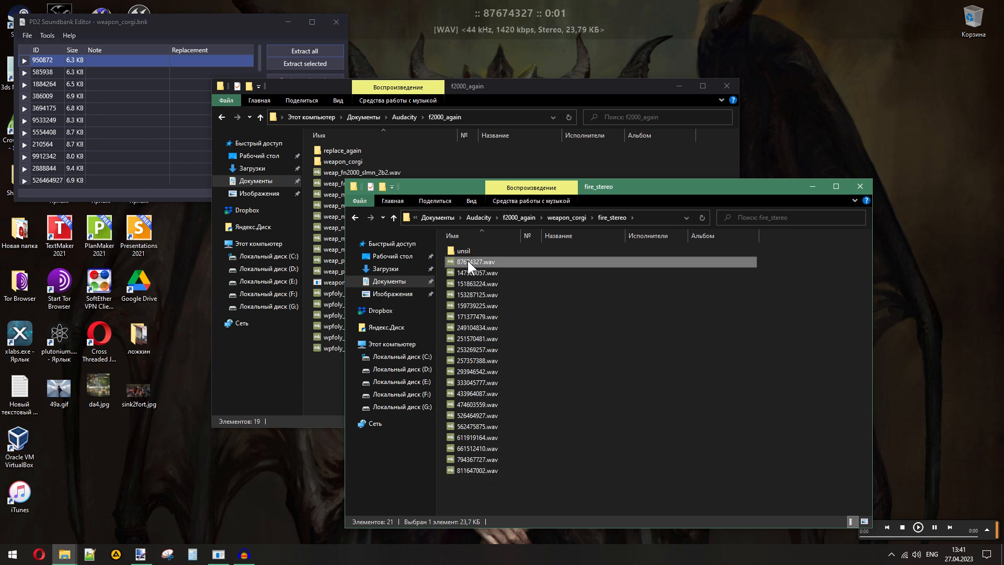
key(Down)
key(Return)
key(Down)
key(Return)
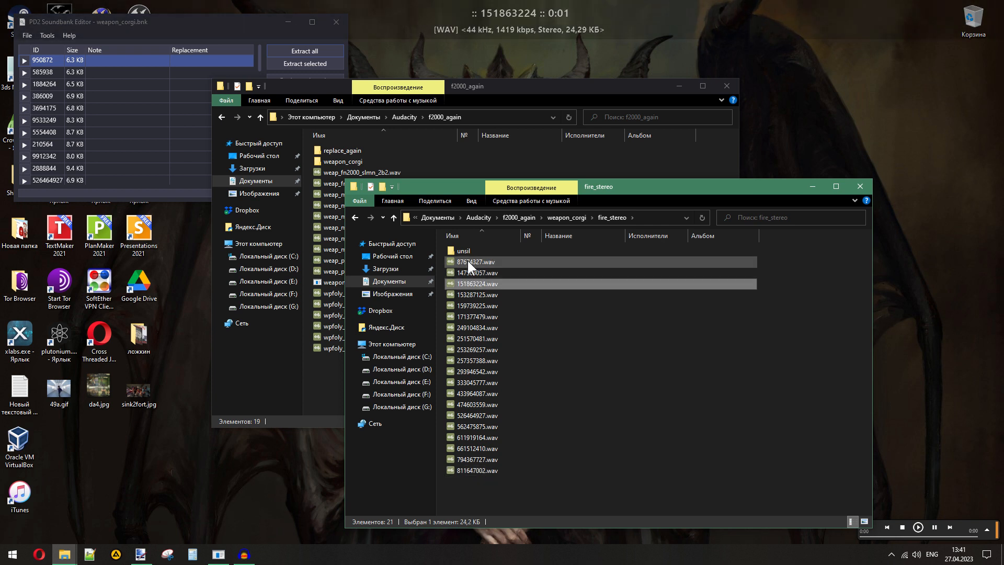
drag(476, 282, 464, 252)
- Play the sounds from 153287125.wav to 171377479.wav and move 171377479.wav into the unsil folder
double_click(469, 281)
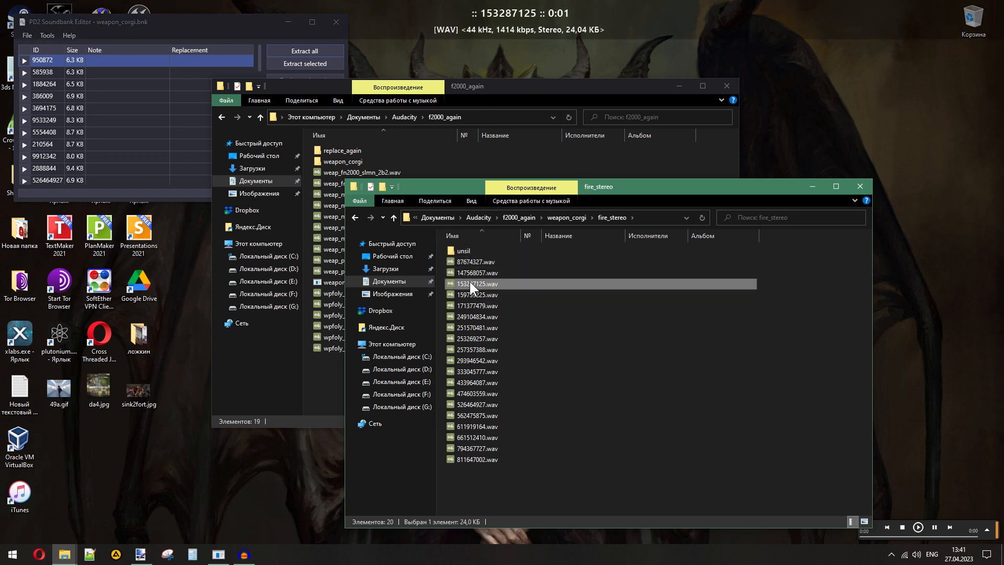
key(Down)
key(Return)
key(Down)
key(Return)
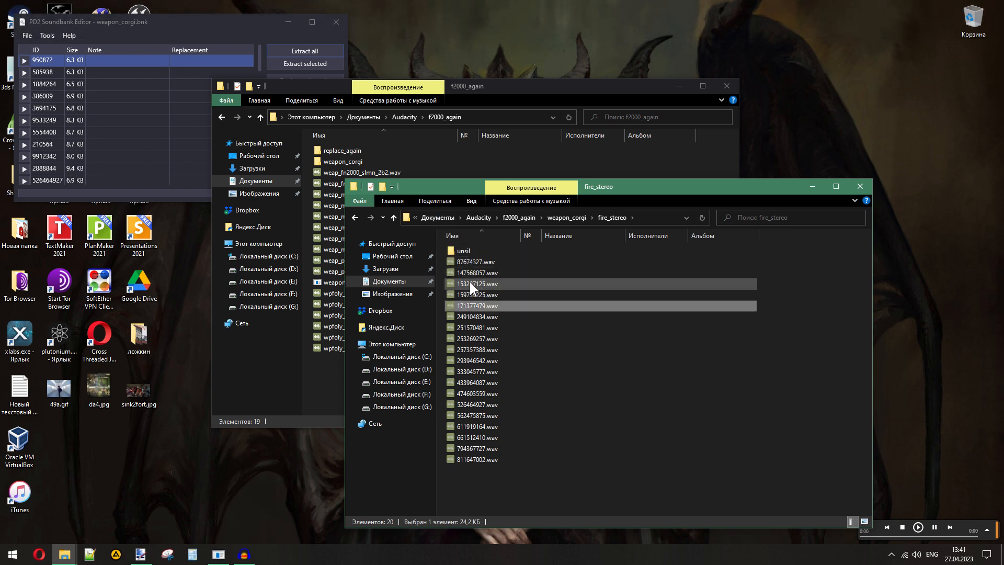
drag(478, 304, 464, 252)
- Play the sounds from 249104834.wav to 257357388.wav and move 257357388.wav into the unsil folder
click(481, 306)
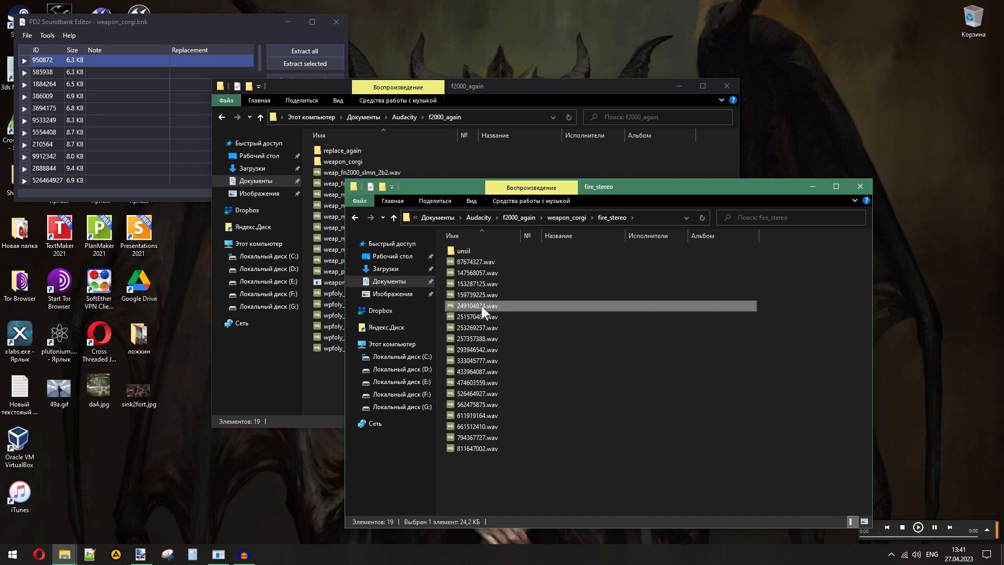
key(Return)
key(Down)
key(Return)
key(Down)
key(Return)
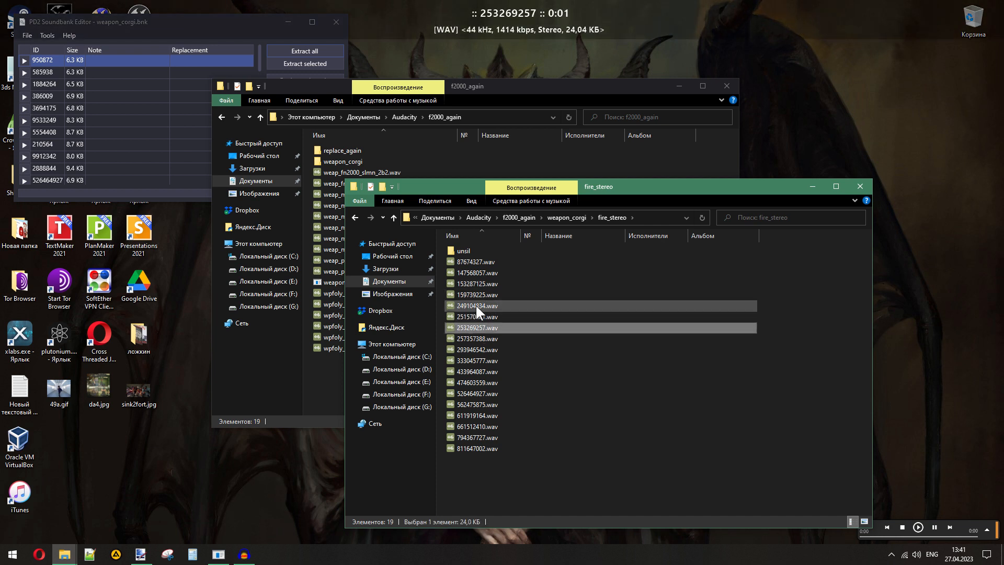
key(Down)
key(Return)
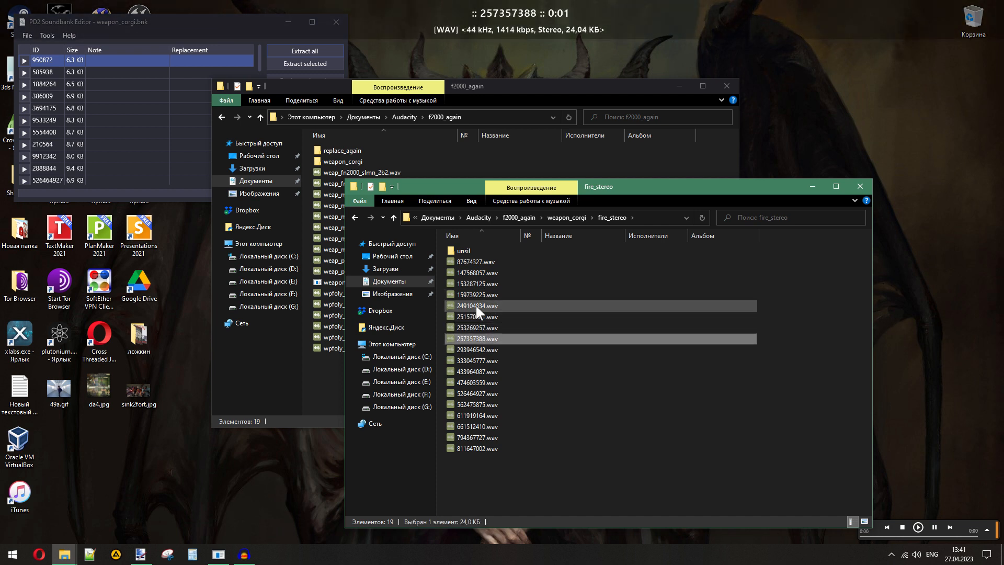
drag(479, 338, 464, 252)
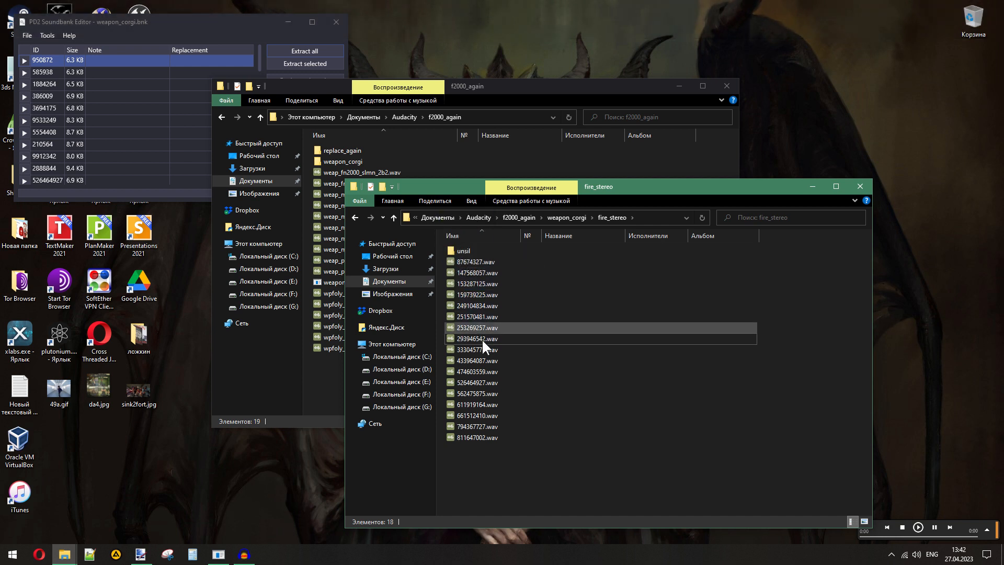
- Check 293946542.wav and 333045777.wav by ear, and move 433964087.wav into the unsil folder
key(Down)
key(Return)
key(Down)
key(Return)
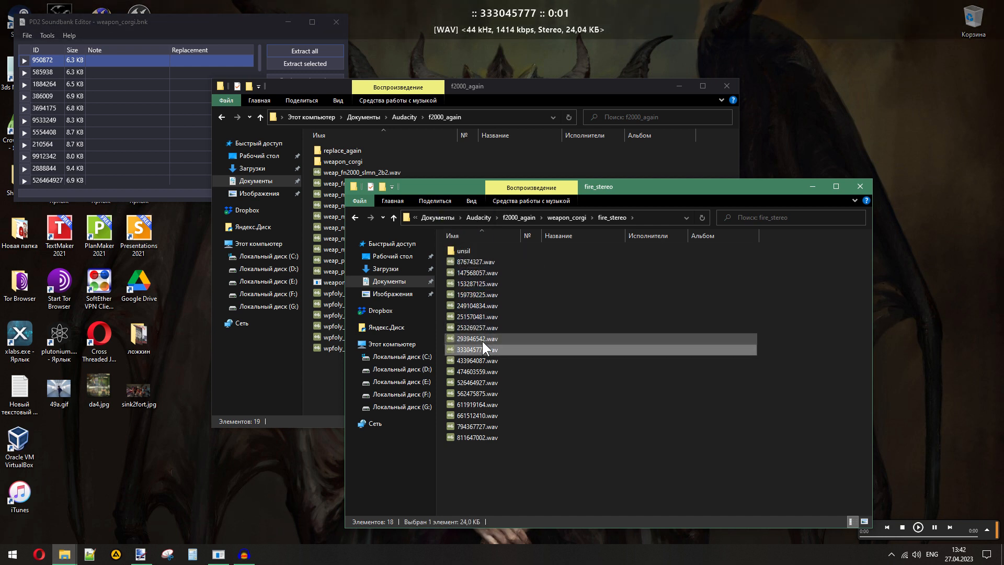
key(Down)
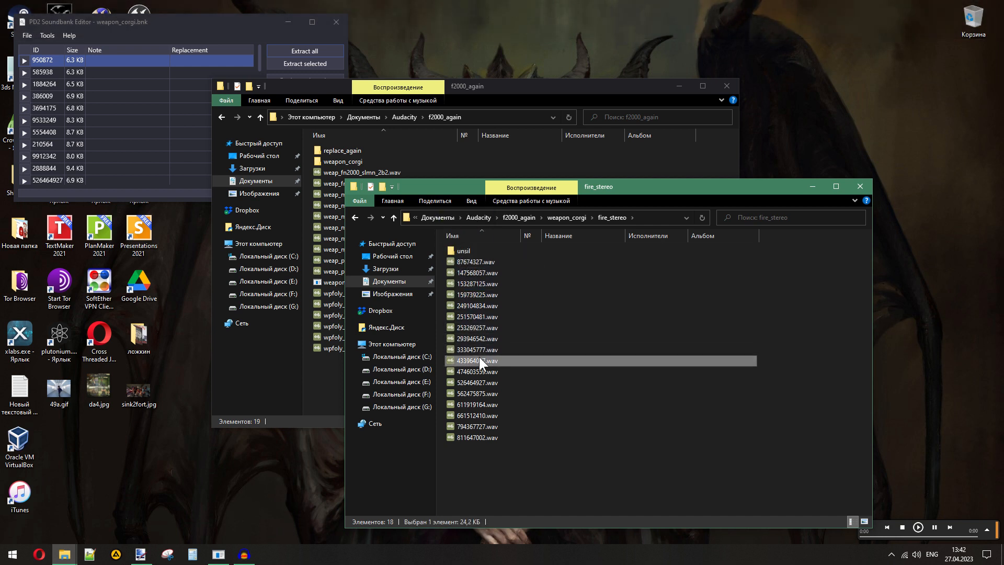
drag(479, 358, 465, 250)
- Compare 474603559.wav, 526464927.wav and 562475875.wav by playing them, and move 526464927.wav into the unsil folder
key(Return)
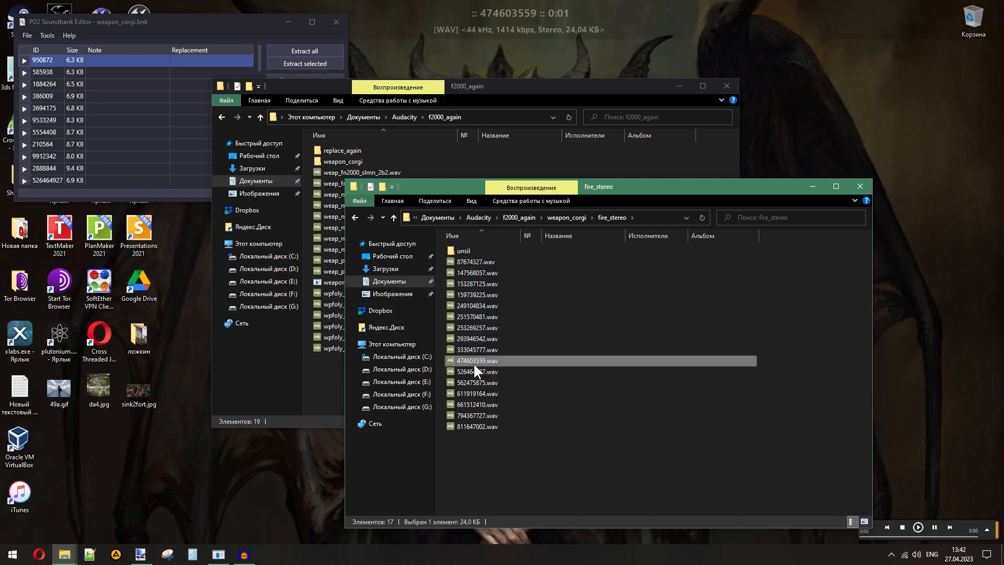
key(Down)
key(Return)
key(Down)
key(Return)
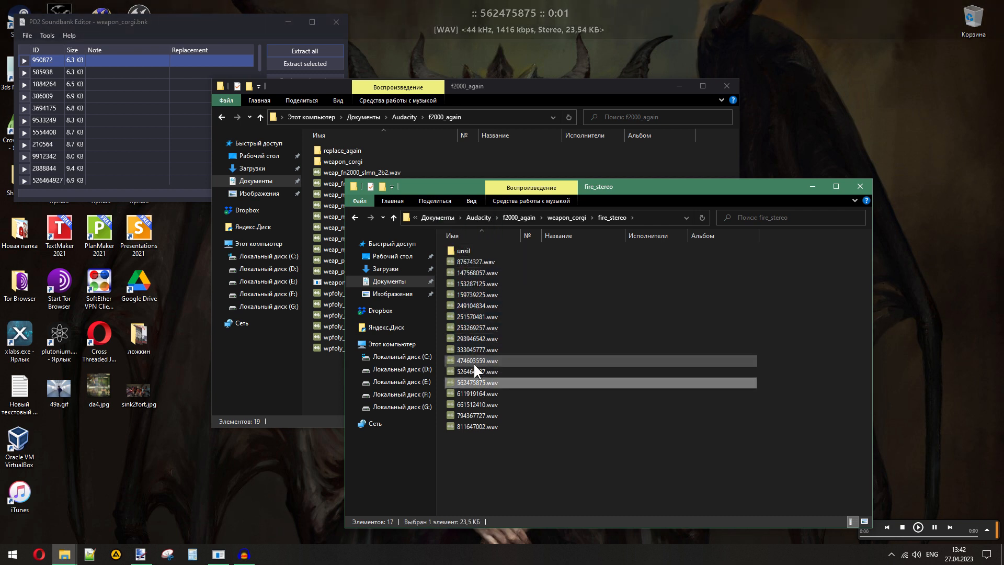
key(Up)
key(Return)
drag(466, 368, 465, 253)
- Play the remaining fire_stereo sounds from 562475875.wav to 811647002.wav to check for further unsilenced shots
double_click(469, 372)
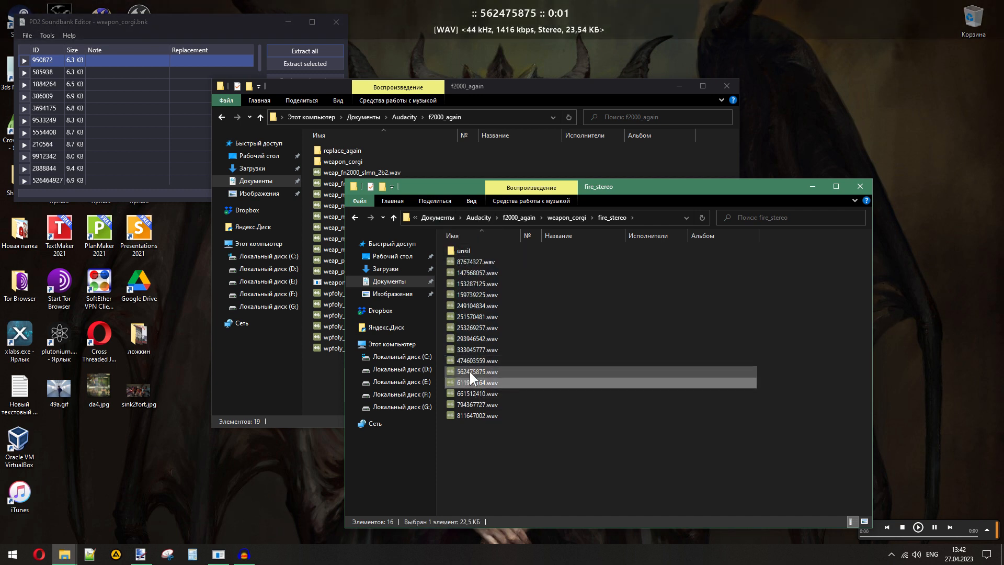
key(Down)
key(Return)
key(Down)
key(Return)
key(Down)
key(Return)
key(Down)
key(Return)
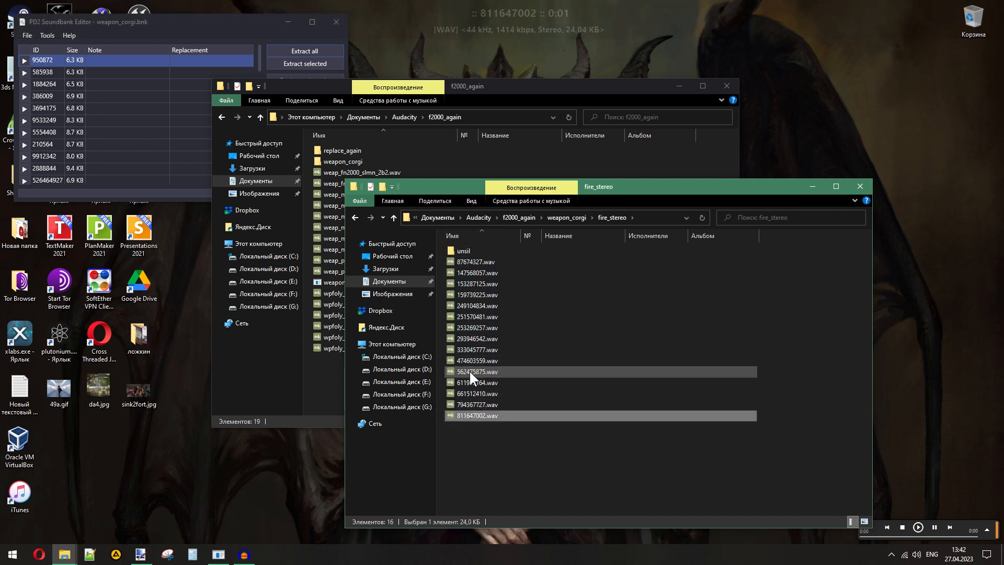
- Open the unsil folder and play its sounds from 151863224.wav to 526464927.wav to verify the sorting
double_click(464, 251)
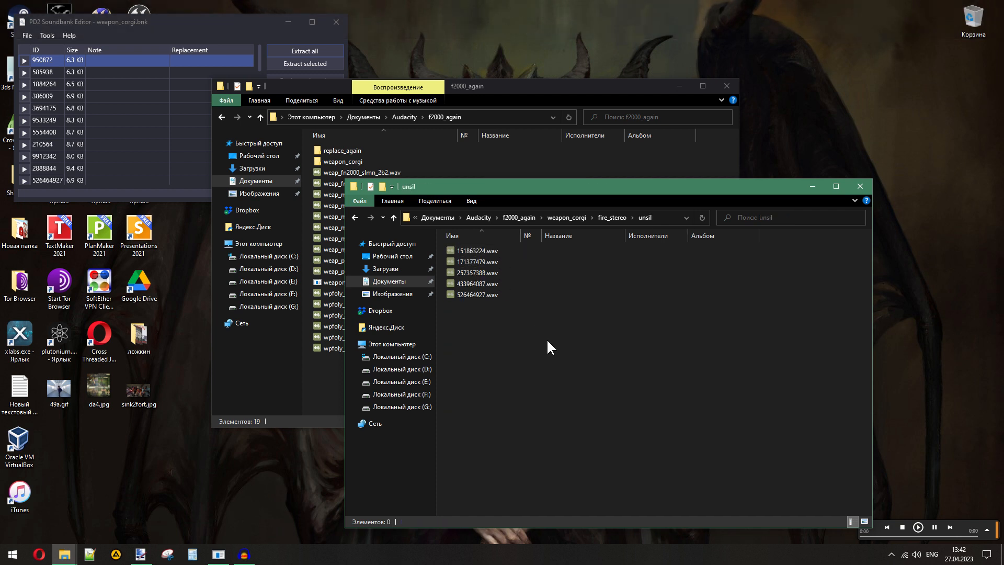
double_click(470, 250)
key(Down)
key(Return)
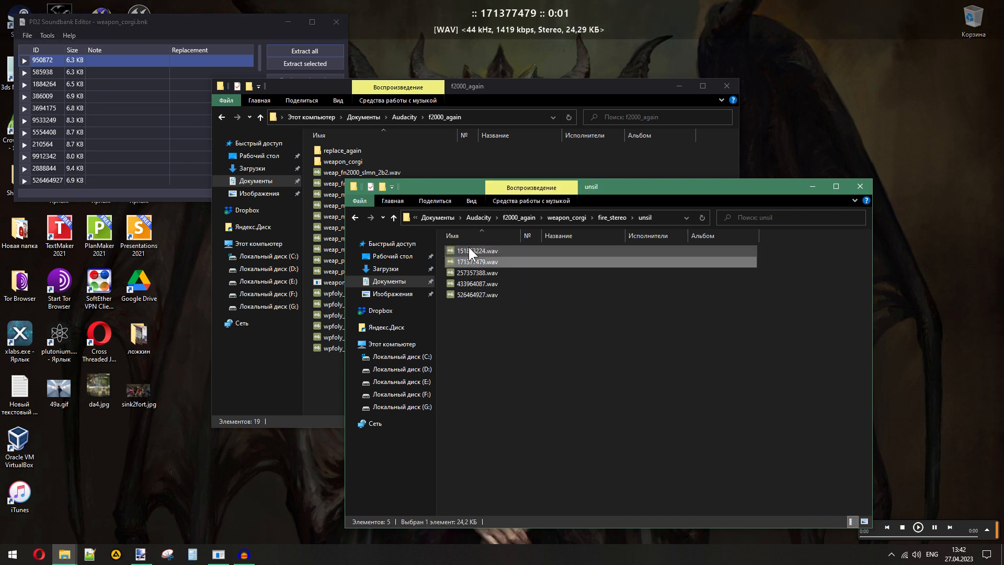
key(Down)
key(Return)
key(Down)
key(Return)
key(Down)
key(Return)
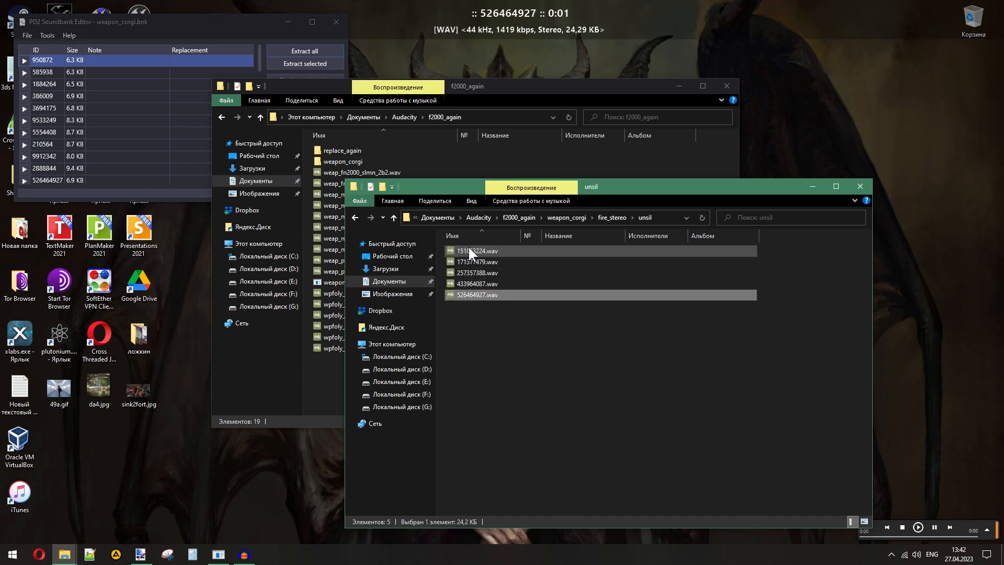
click(528, 365)
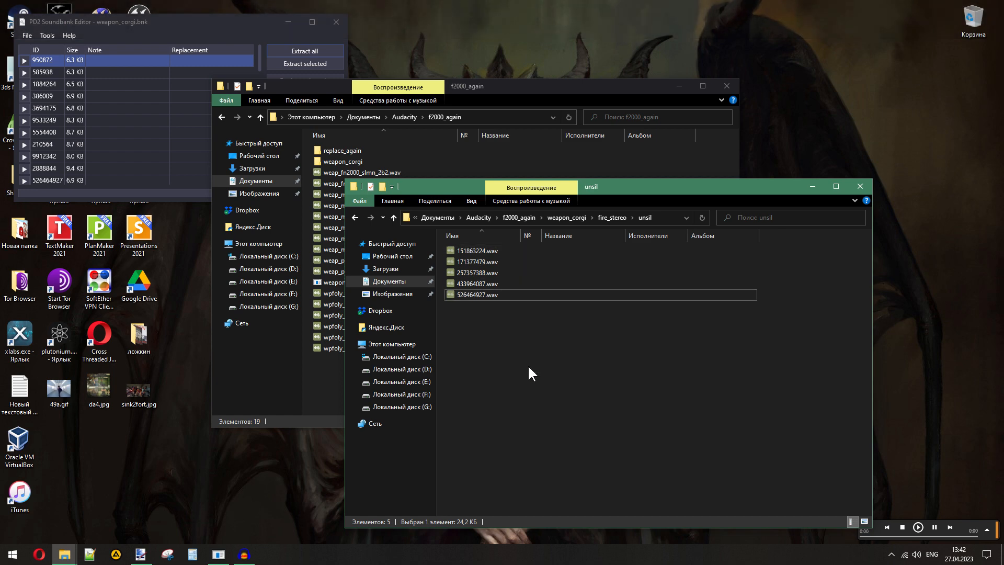
- Load the five unsil sounds into Audacity and compare their waveforms, marking the tails at about 0.090 s in 526464927 and 0.082 s in 257357388
drag(529, 369, 235, 256)
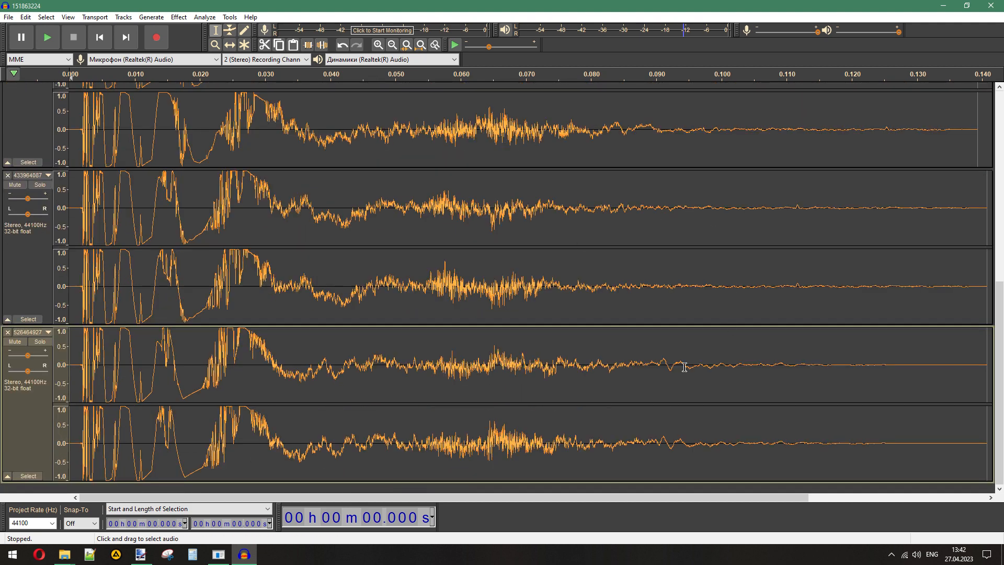
drag(658, 365, 682, 366)
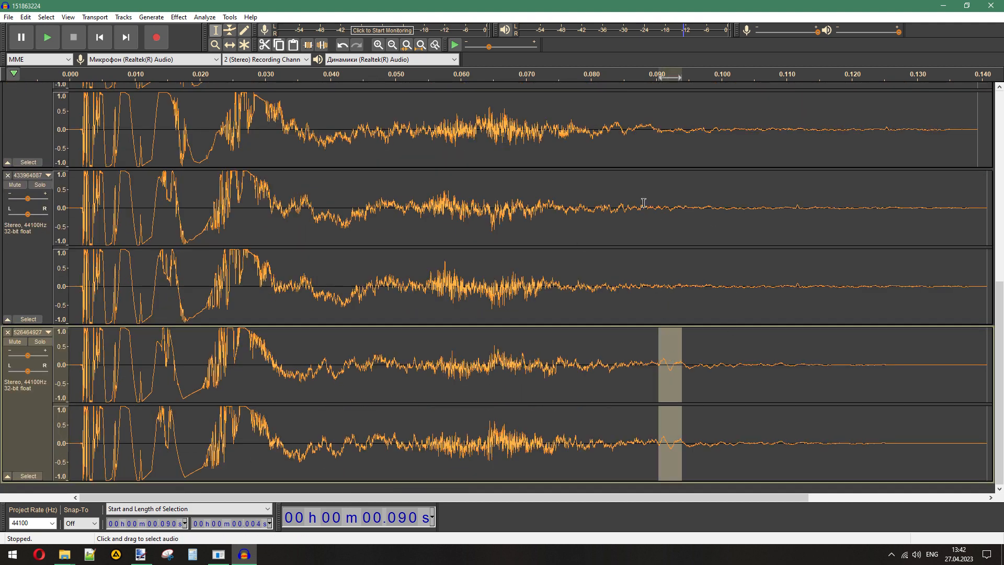
drag(601, 131, 648, 136)
scroll(647, 136, up, 4)
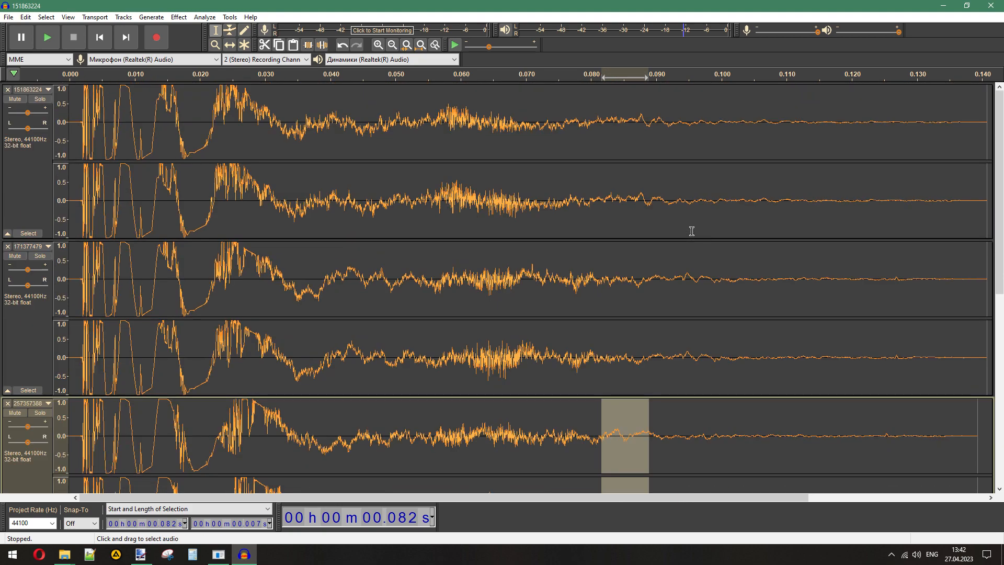
scroll(636, 239, down, 5)
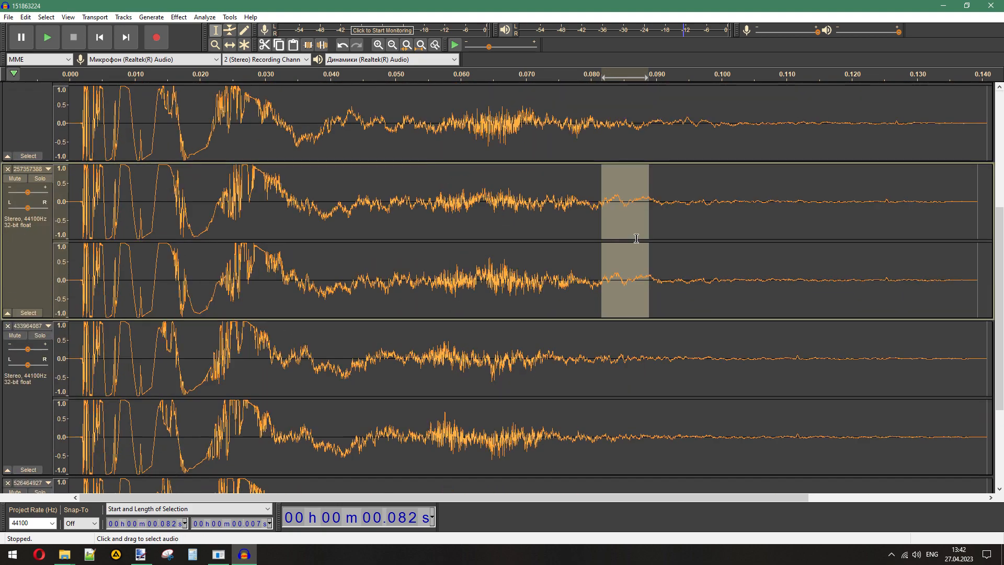
scroll(636, 239, up, 5)
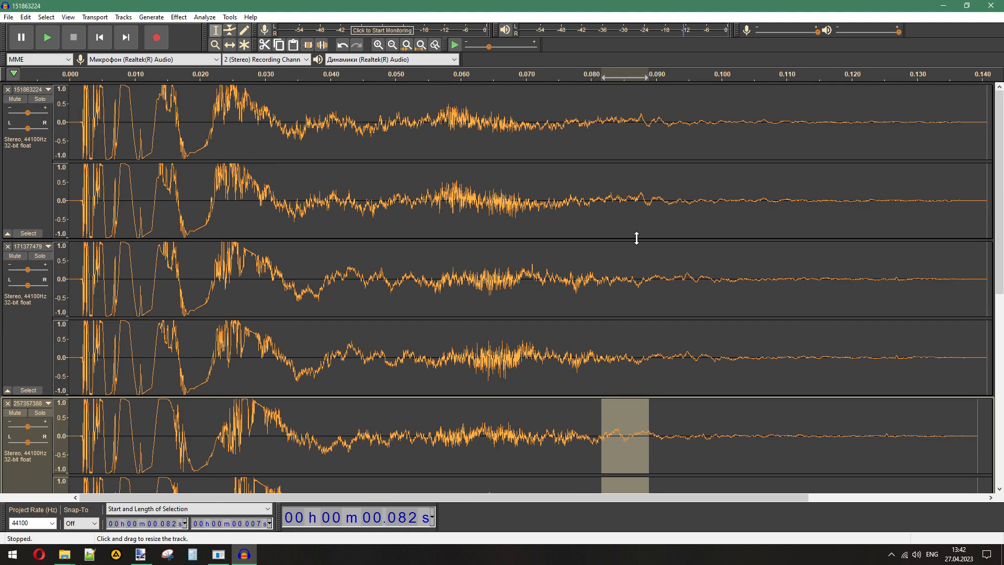
- Remove all five tracks from the Audacity project and return to the unsil folder
click(9, 91)
click(8, 91)
click(8, 91)
click(8, 91)
click(8, 91)
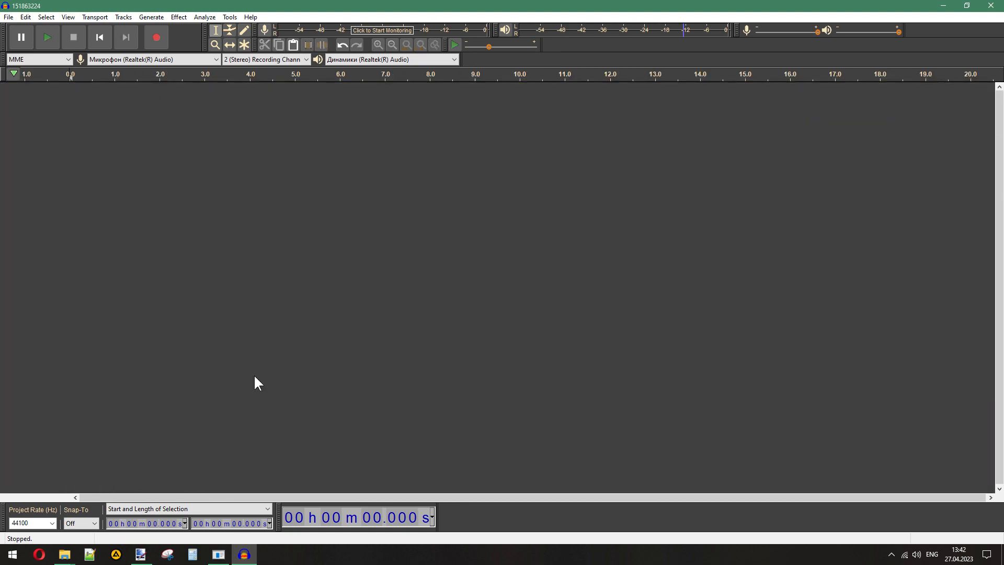
click(244, 557)
click(574, 397)
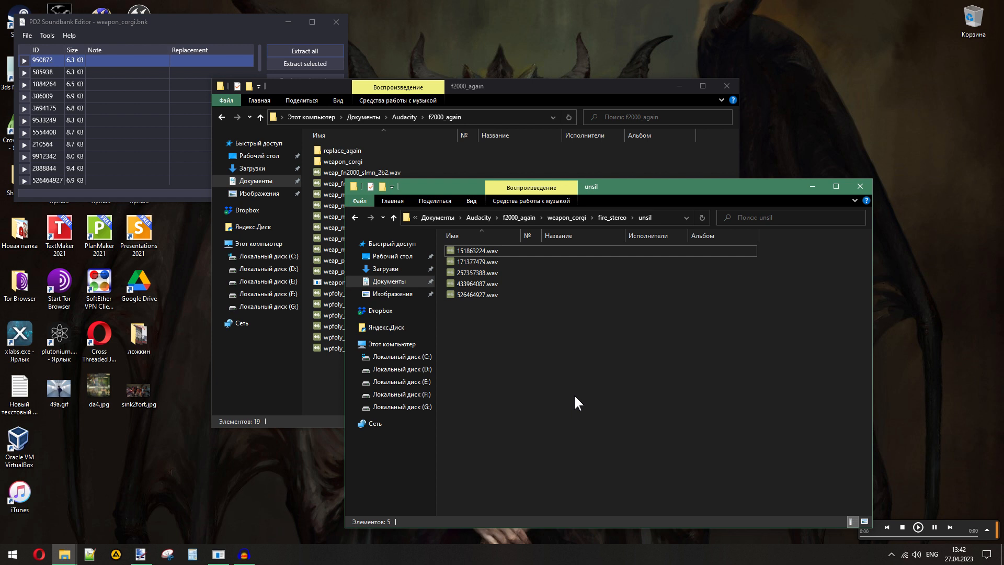
- Replay the five unsil sounds in order, starting with 151863224.wav and ending with 526464927.wav
double_click(482, 247)
key(Down)
key(Return)
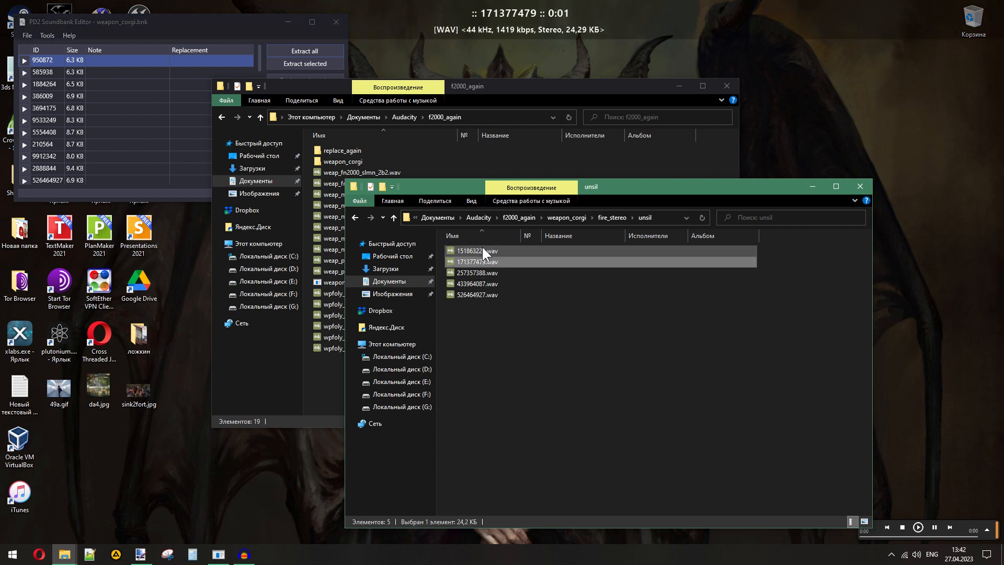
key(Down)
key(Return)
key(Down)
key(Return)
key(Down)
key(Return)
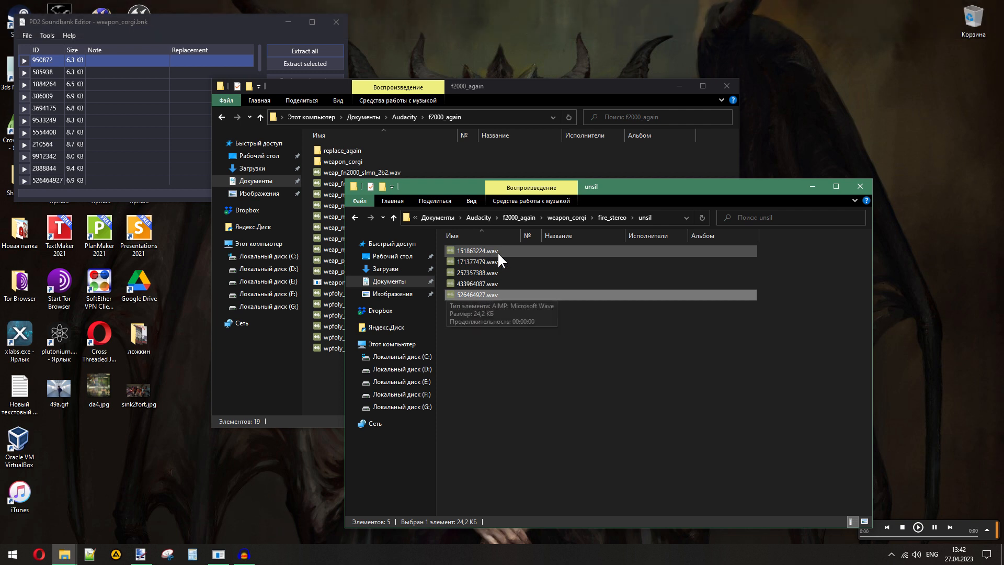
click(600, 328)
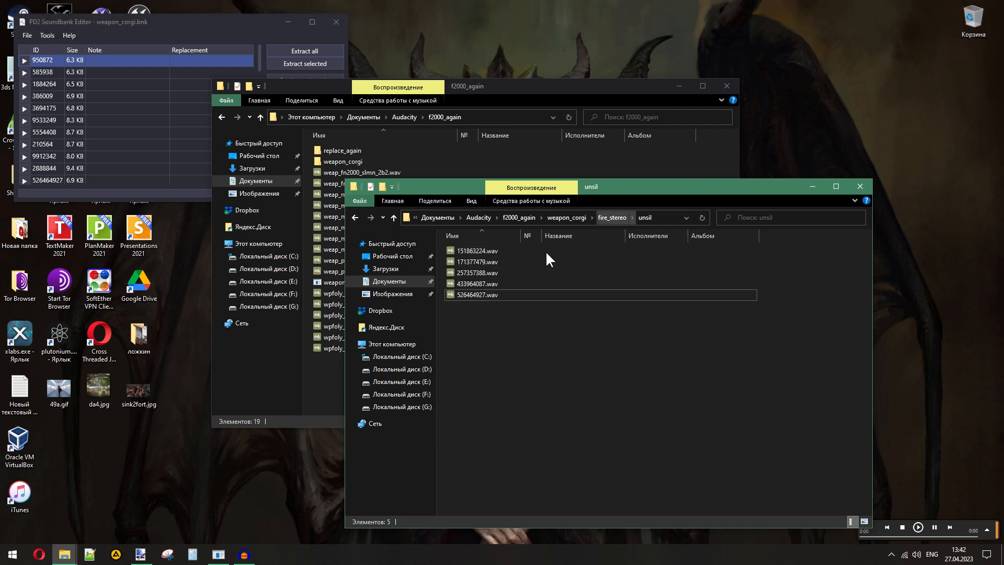
- Go back up to the fire_stereo folder and review the wav files left outside unsil, from 87674327.wav to 811647002.wav
click(607, 215)
drag(610, 449, 579, 411)
drag(510, 327, 482, 283)
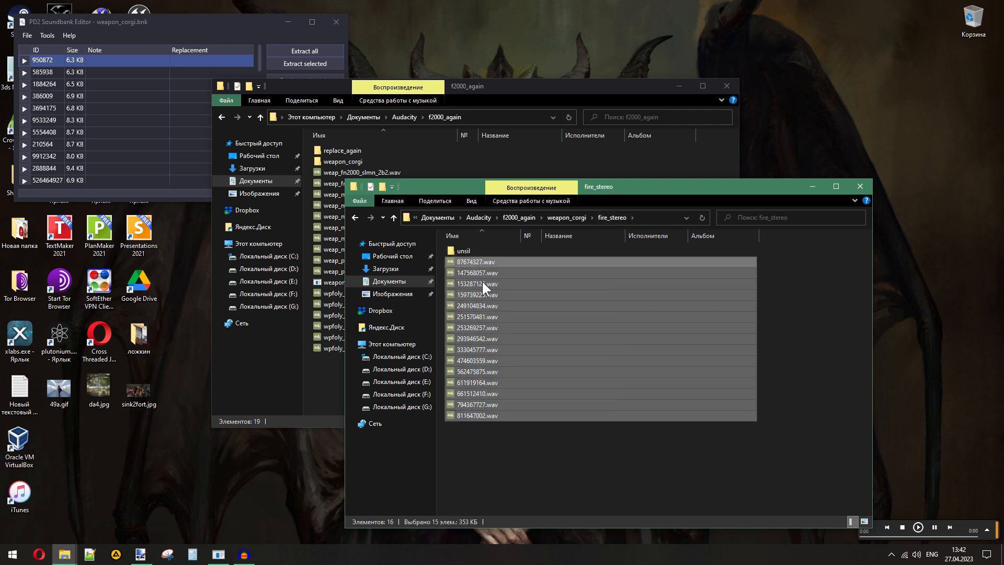
click(579, 449)
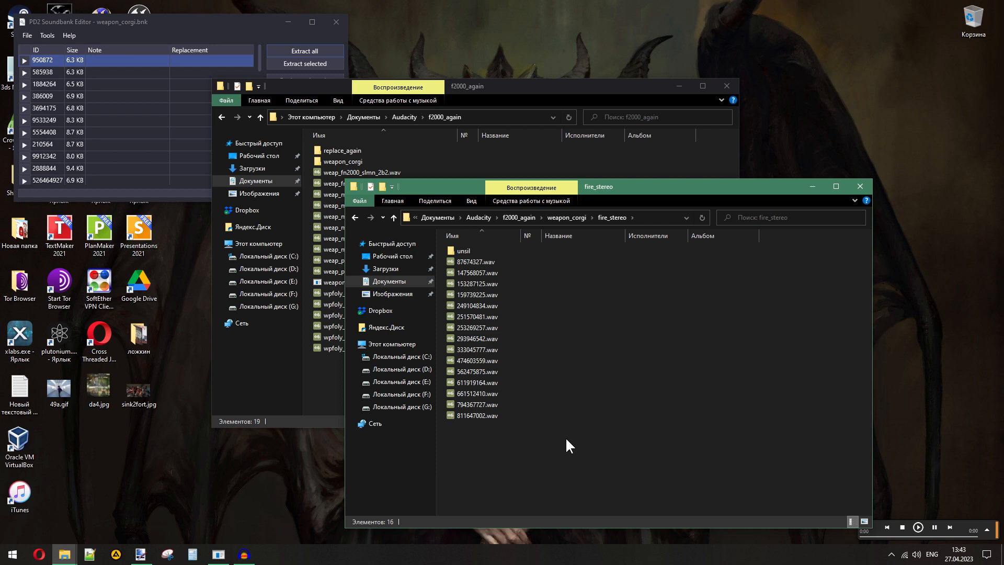
- Play all fifteen fire_stereo wav files outside unsil in order, from 87674327.wav to 811647002.wav
double_click(474, 262)
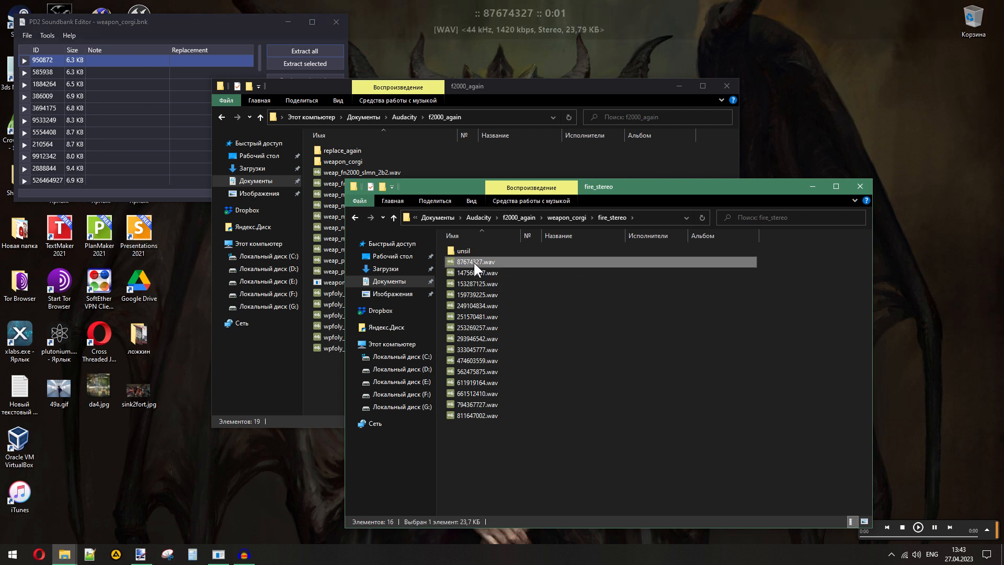
key(Down)
key(Return)
key(Down)
key(Return)
key(Down)
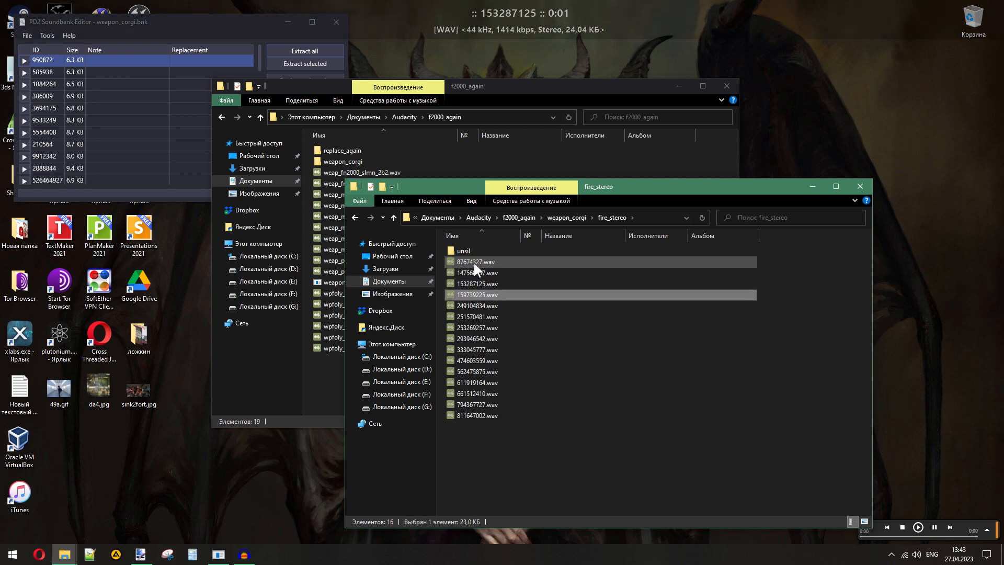
key(Return)
key(Down)
key(Return)
key(Down)
key(Return)
key(Down)
key(Return)
key(Down)
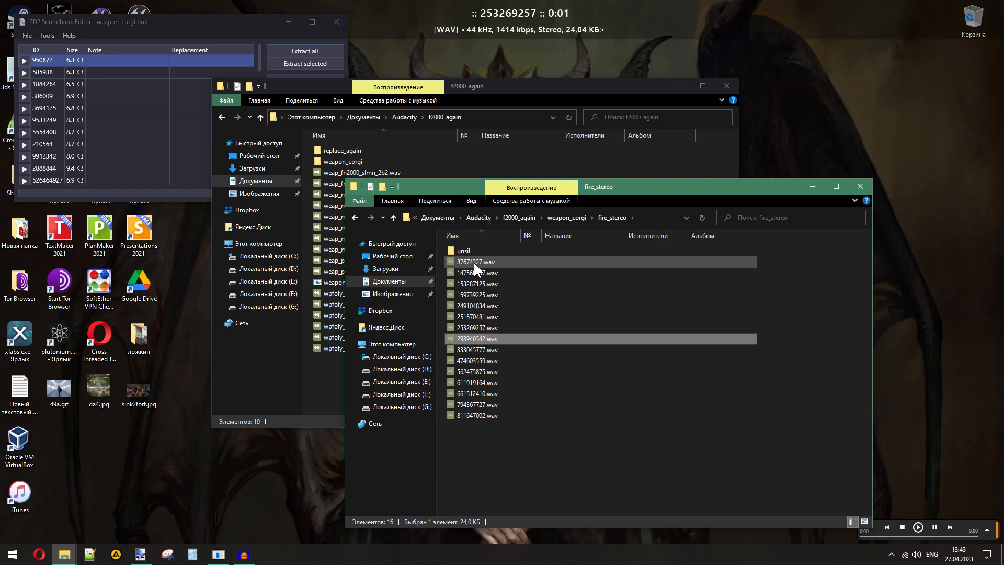
key(Return)
key(Down)
key(Return)
key(Down)
key(Return)
key(Down)
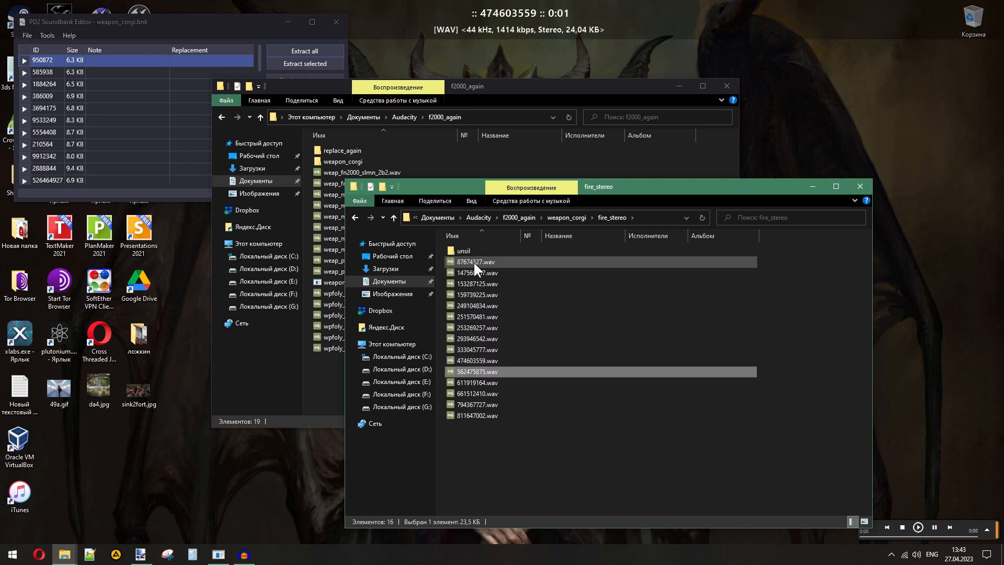
key(Return)
key(Down)
key(Return)
key(Down)
key(Return)
key(Down)
key(Return)
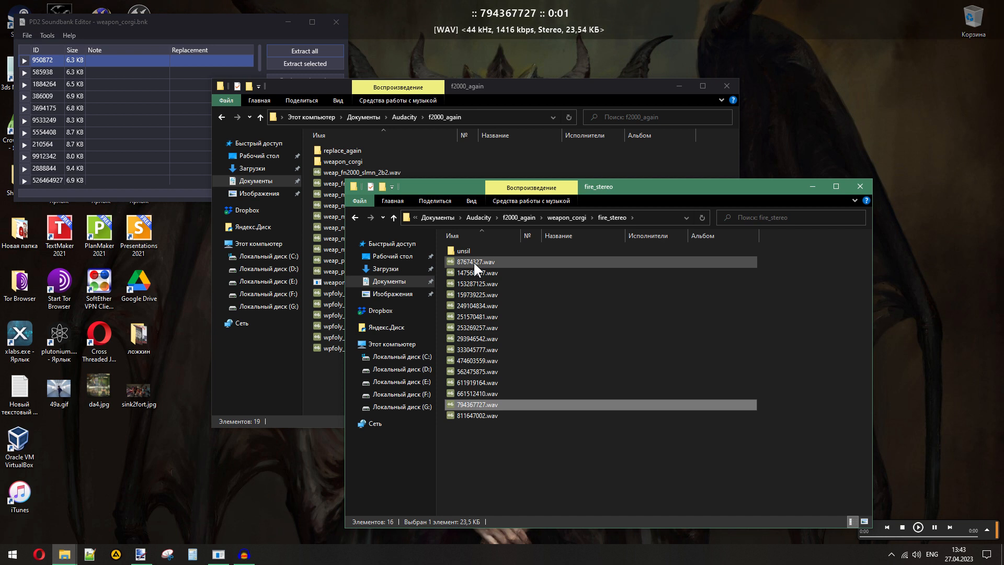
key(Down)
key(Return)
click(492, 444)
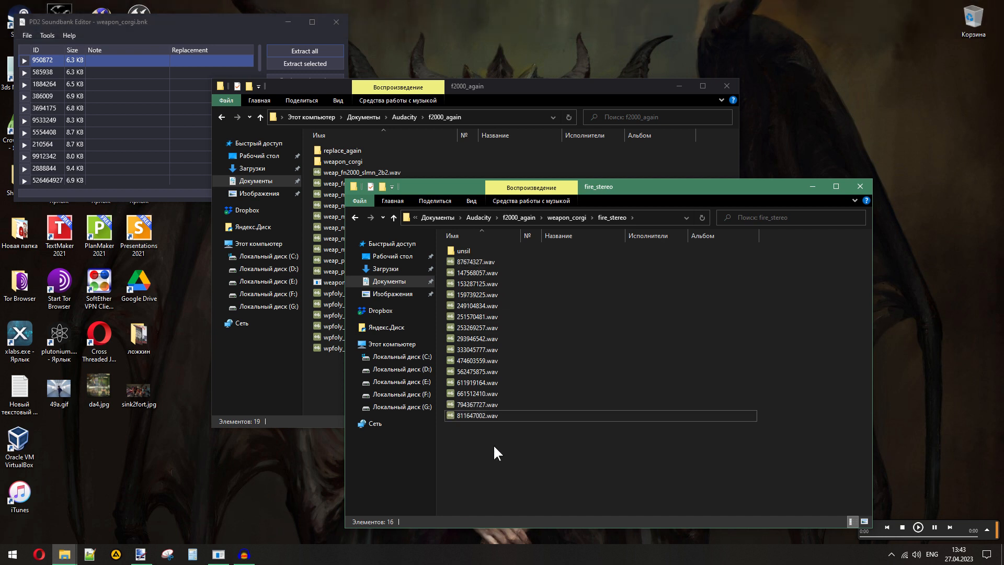
- Load the first five wav files, 87674327 through 249104834, into Audacity and look over their waveforms
drag(526, 262, 496, 309)
drag(495, 266, 383, 320)
scroll(434, 329, down, 2)
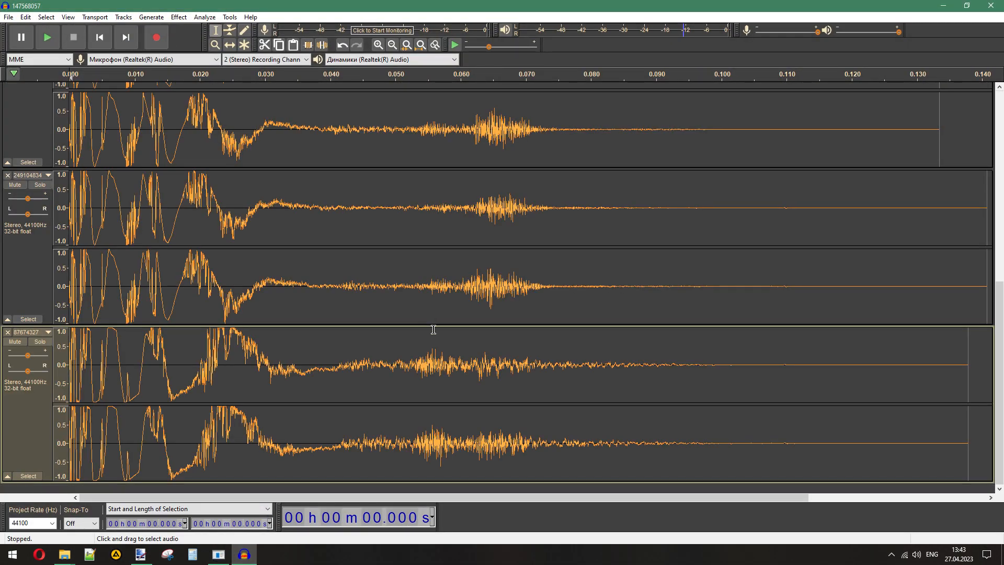
scroll(433, 330, up, 12)
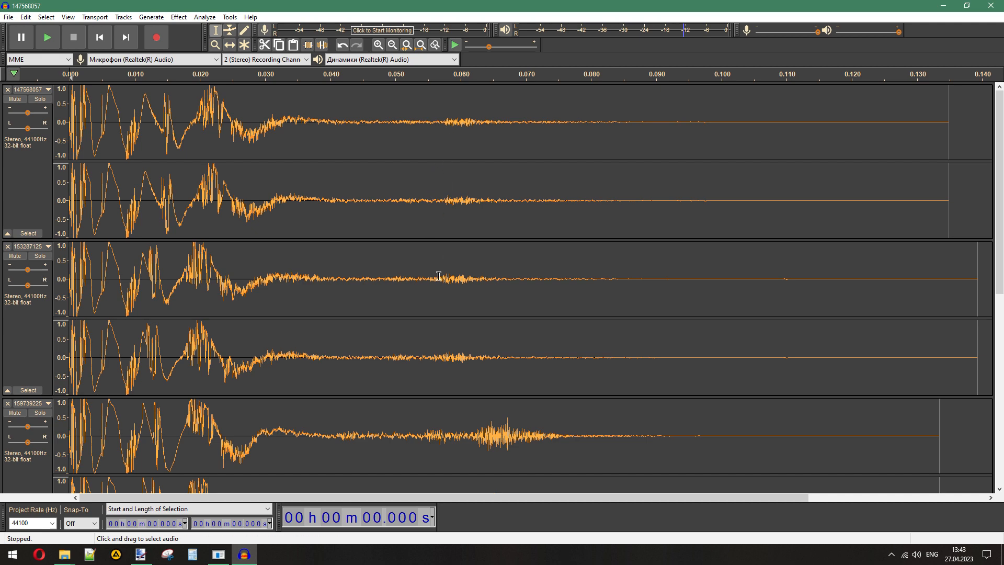
- Highlight the secondary noise burst in each of the five waveforms, from about 0.056 s in 147568057 and 0.051 s in 87674327, to compare them
drag(432, 118, 497, 119)
drag(432, 285, 496, 285)
scroll(465, 270, down, 5)
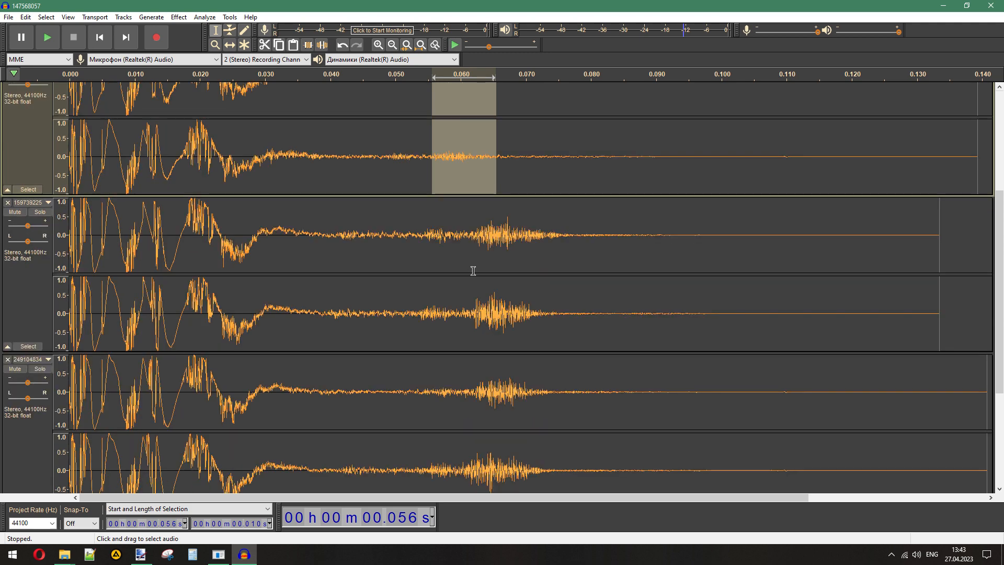
drag(424, 230, 546, 253)
scroll(528, 255, down, 3)
drag(422, 296, 553, 291)
scroll(545, 316, down, 3)
drag(403, 360, 556, 359)
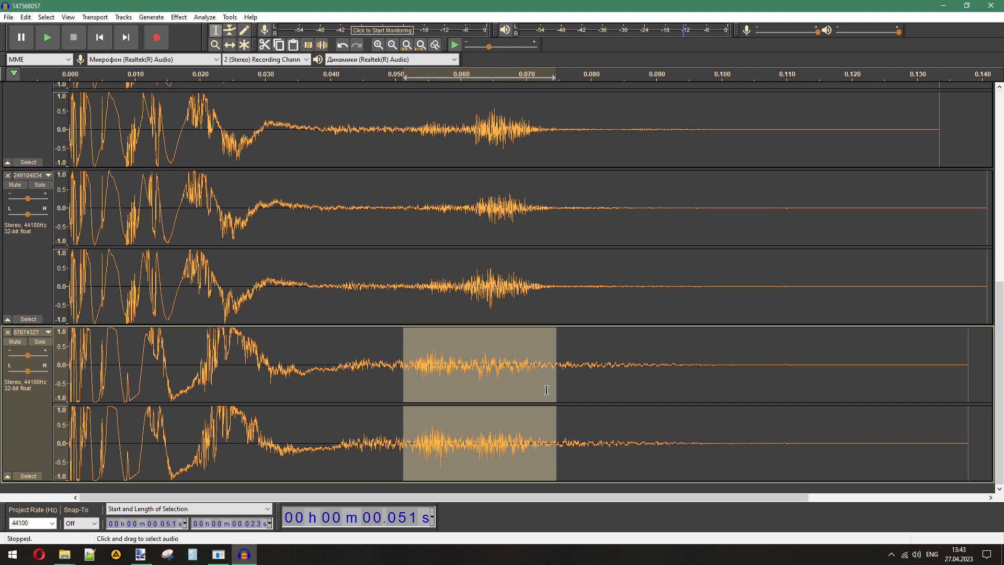
scroll(546, 386, up, 10)
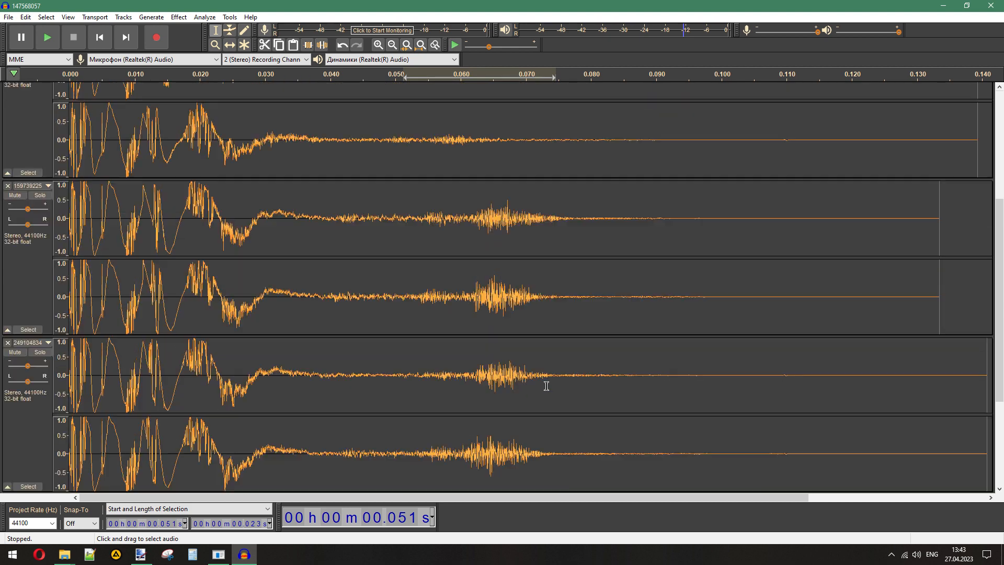
- Remove all five tracks from the Audacity project and return to the fire_stereo folder
click(7, 91)
click(8, 91)
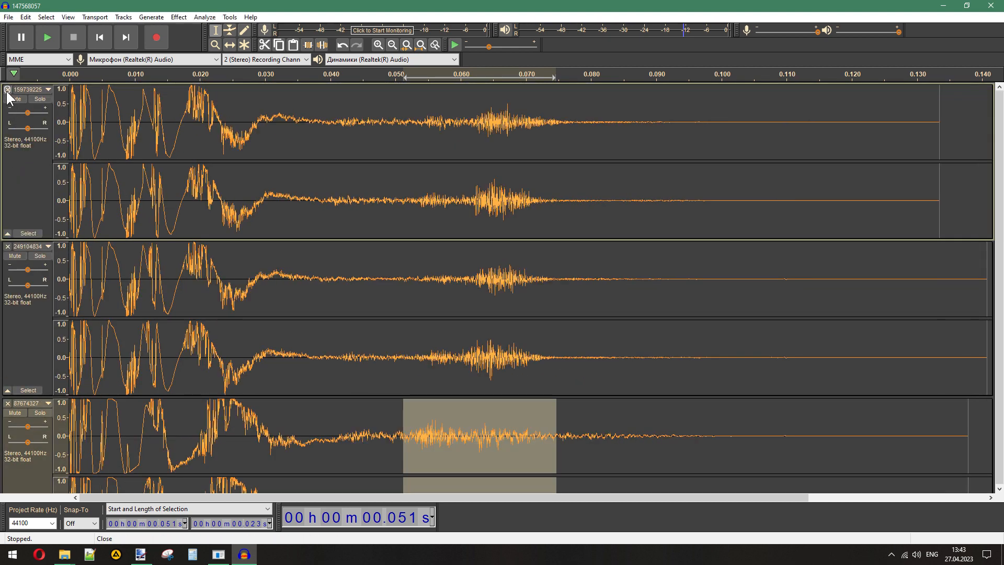
click(7, 91)
click(7, 91)
click(8, 91)
click(244, 554)
click(566, 463)
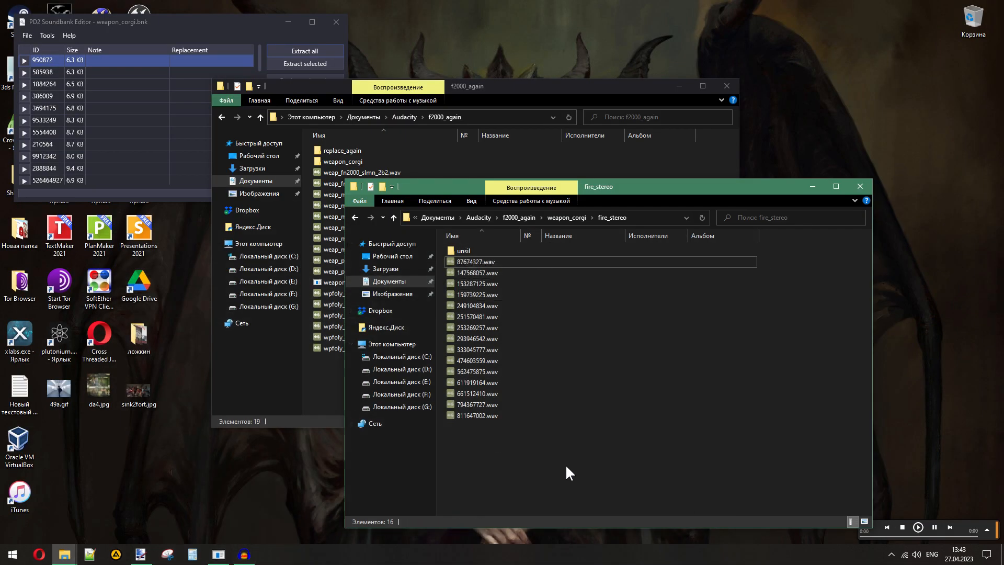
- Play 87674327.wav, then alternate between 147568057.wav and 153287125.wav to compare how they sound
double_click(469, 262)
click(463, 275)
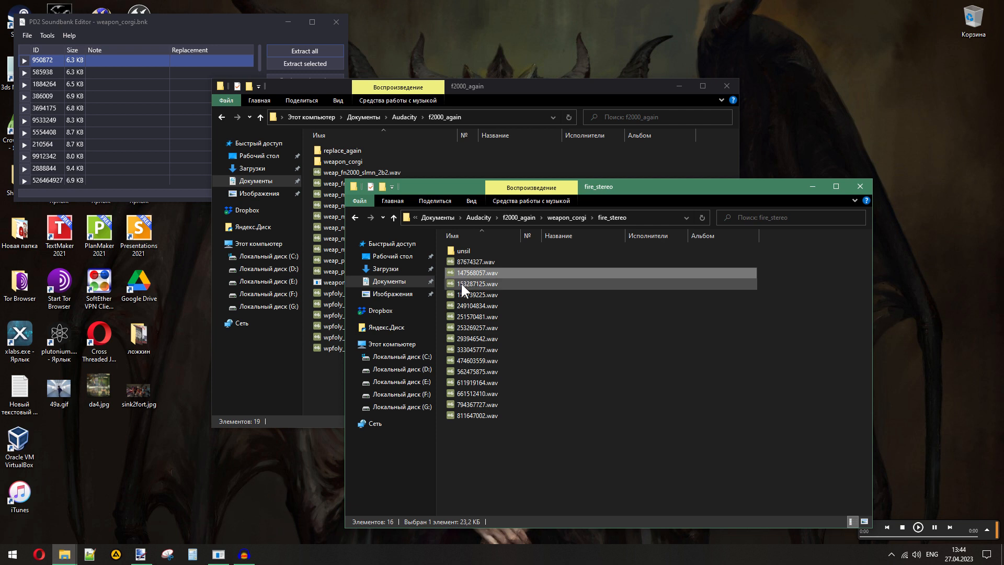
double_click(460, 283)
double_click(472, 273)
double_click(471, 283)
double_click(472, 272)
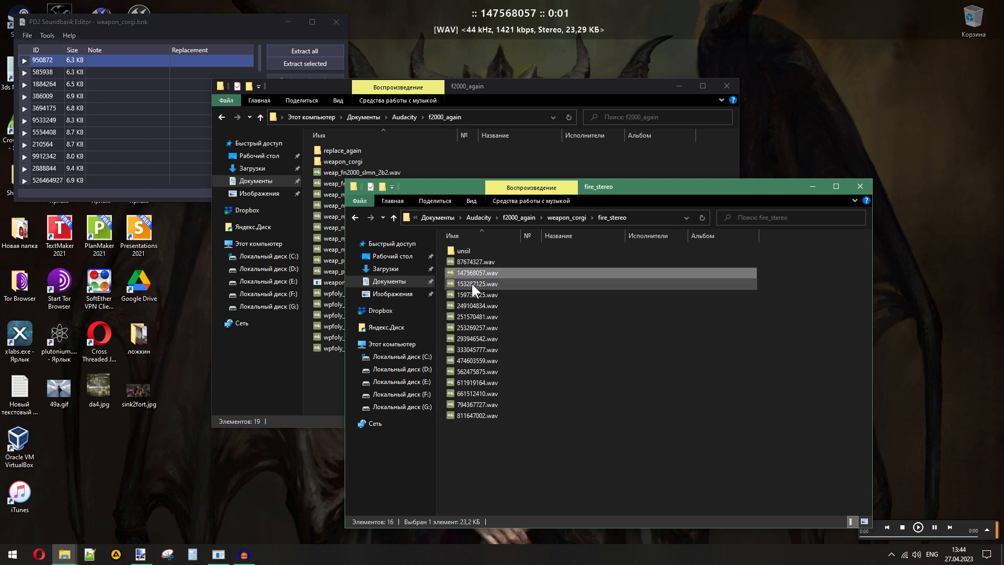
double_click(472, 283)
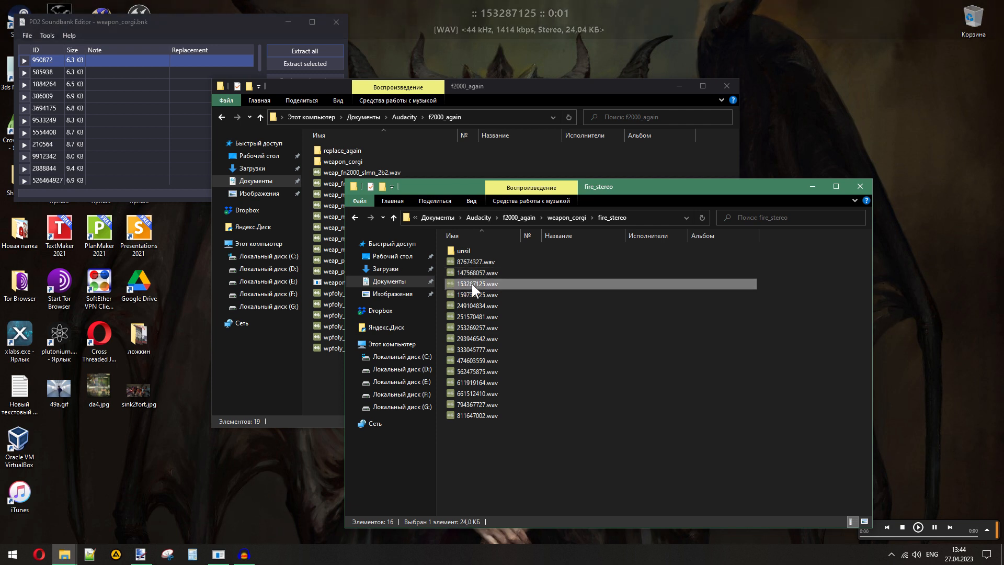
- Create three new folders named s1, s2 and s3 inside fire_stereo
click(383, 187)
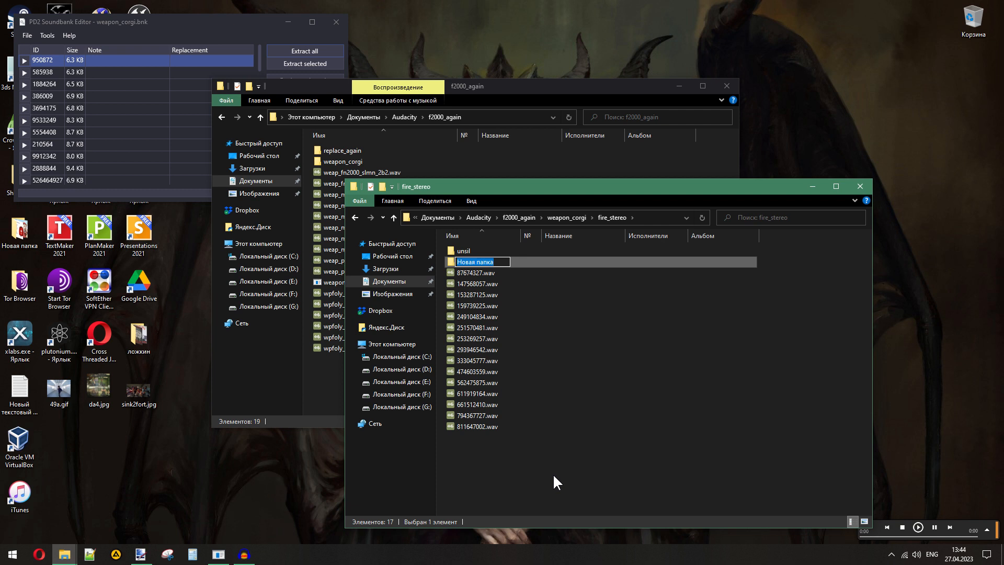
text(s1)
key(Return)
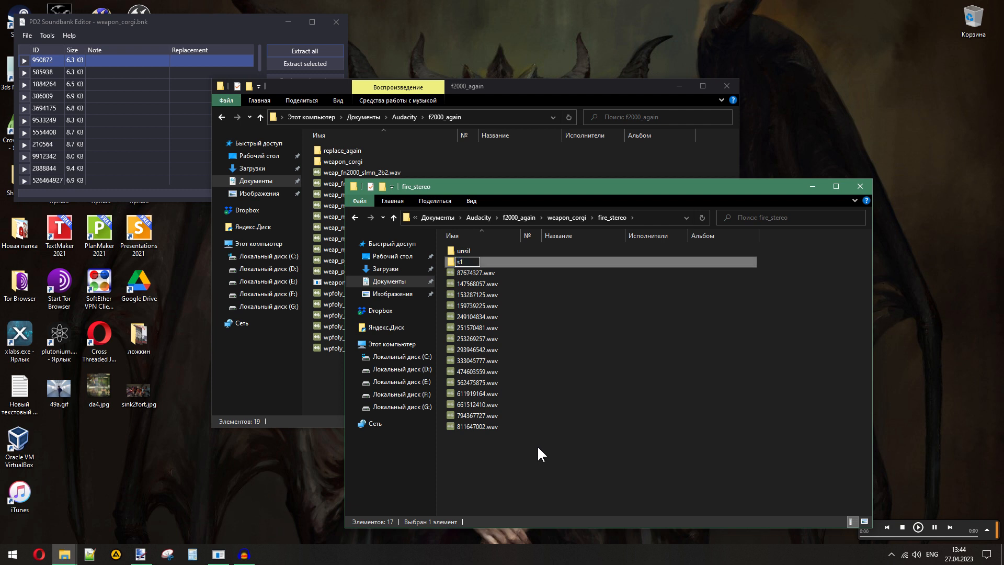
click(382, 186)
text(s2)
click(563, 476)
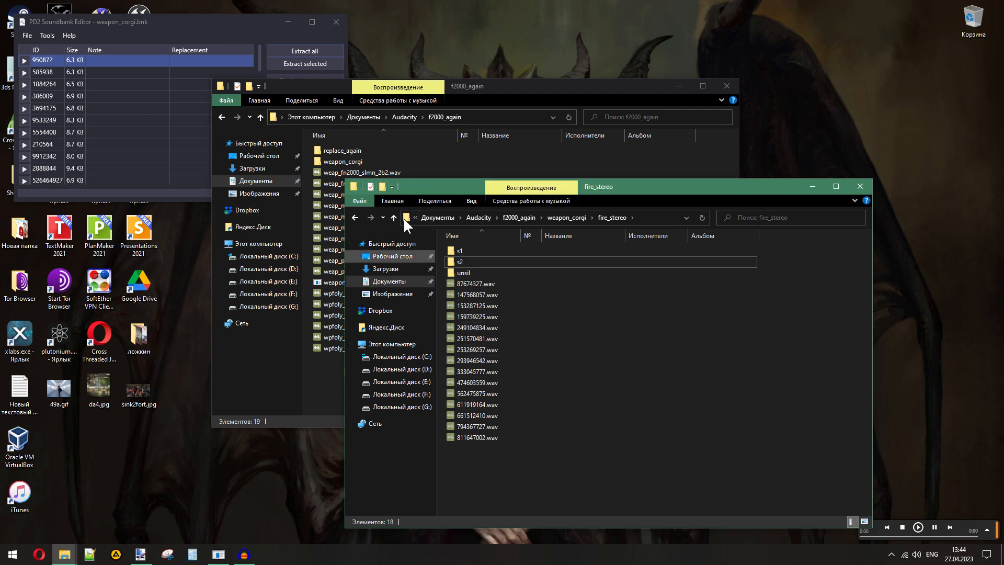
click(379, 188)
text(s3)
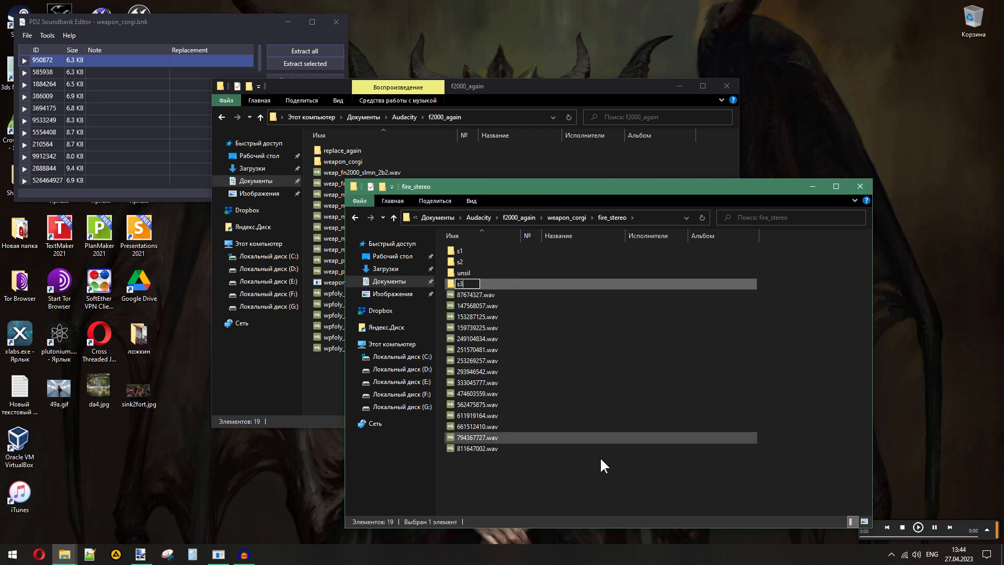
click(544, 482)
- Replay and compare the first six loose wav files, from 87674327.wav to 251570481.wav, to group them by similar sound
double_click(473, 293)
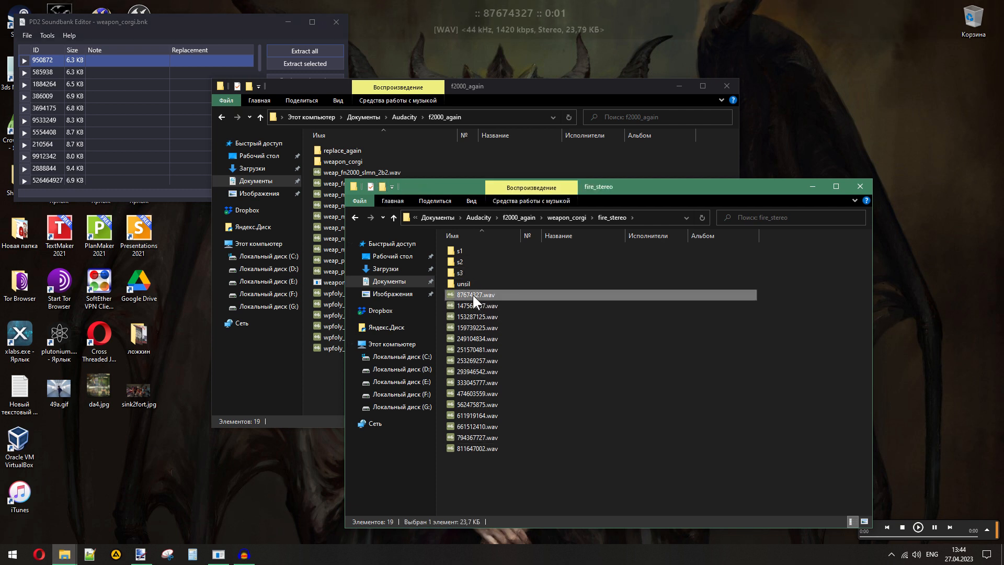
double_click(473, 326)
double_click(477, 336)
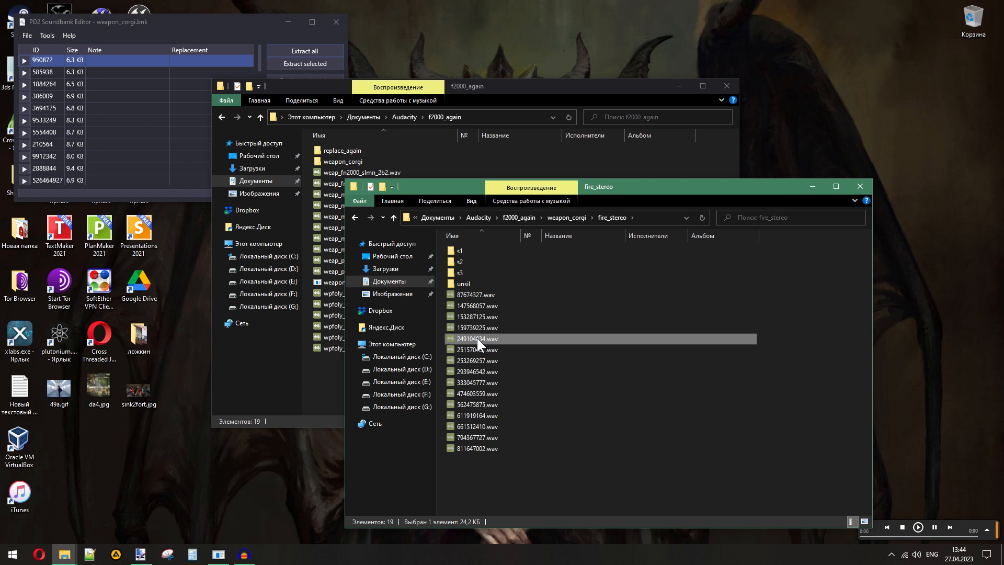
click(473, 327)
double_click(474, 328)
double_click(474, 337)
double_click(469, 305)
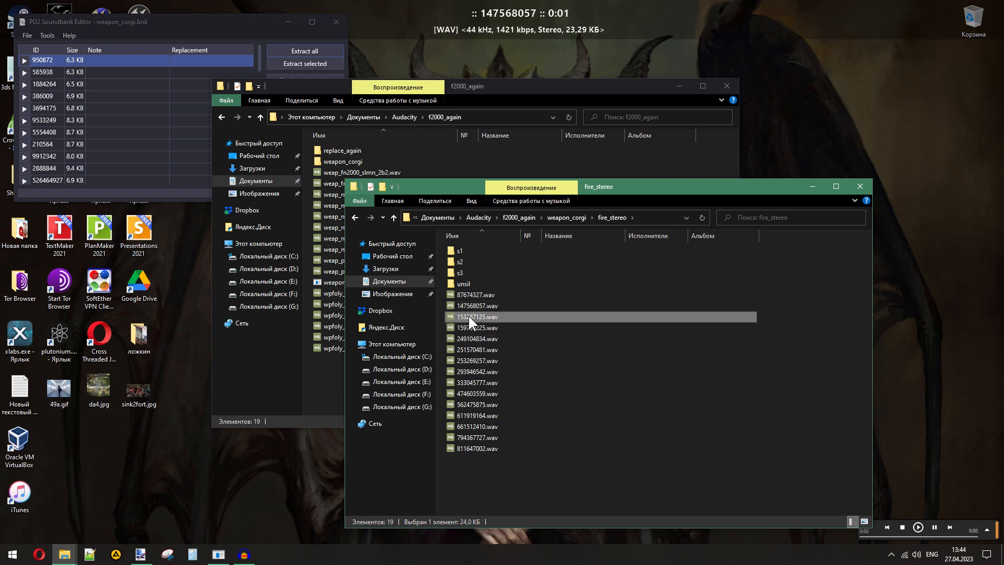
double_click(468, 316)
double_click(471, 304)
double_click(469, 315)
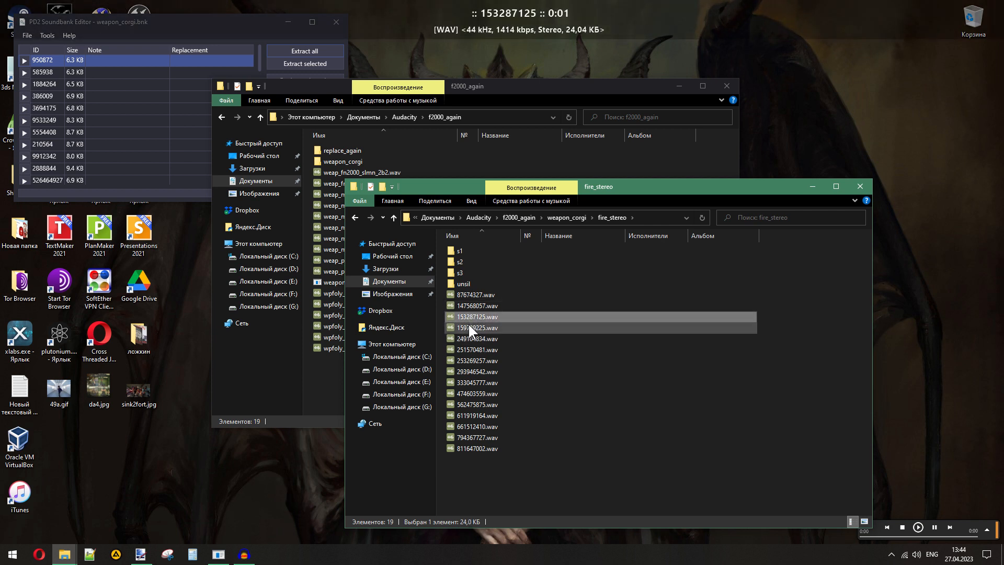
double_click(468, 325)
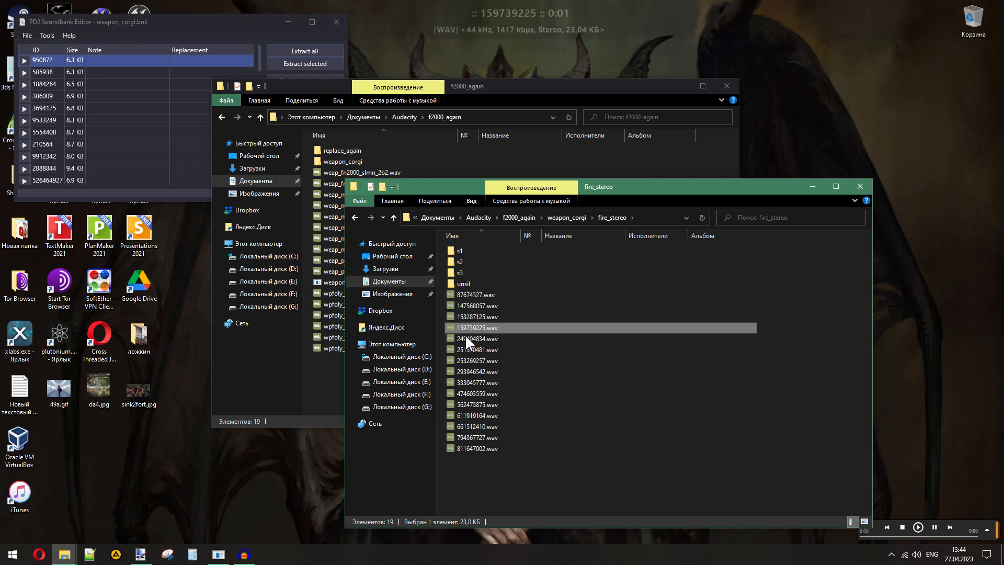
double_click(465, 338)
double_click(466, 348)
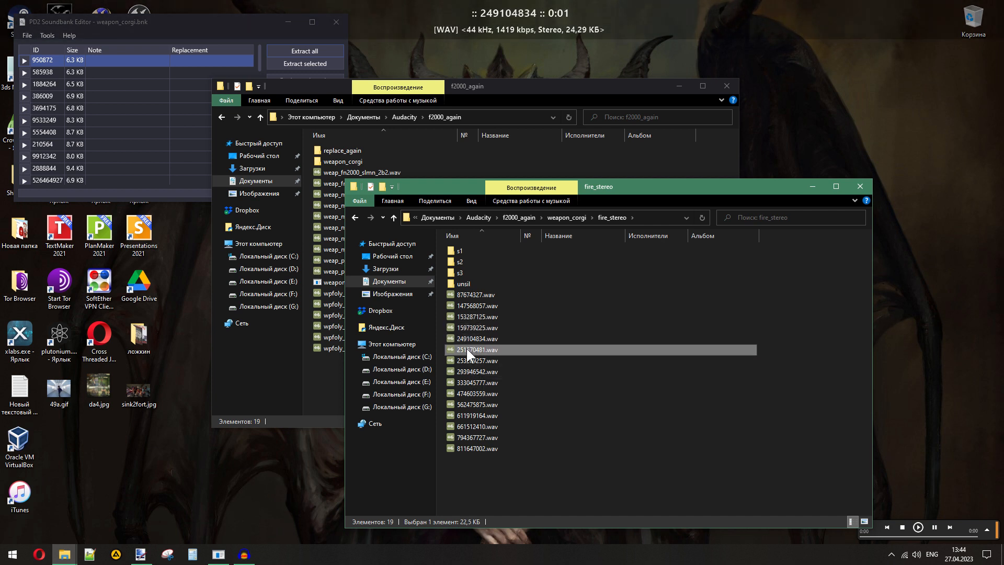
- Compare 153287125.wav, 159739225.wav, 249104834.wav, 251570481.wav and 253269257.wav by playing them back and forth
double_click(470, 316)
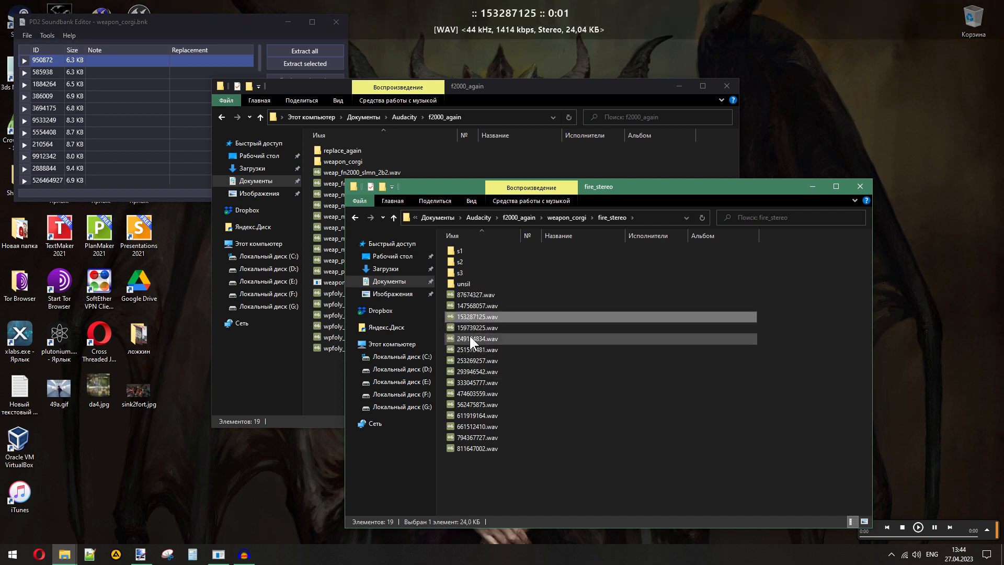
double_click(469, 337)
double_click(469, 347)
double_click(469, 338)
double_click(466, 328)
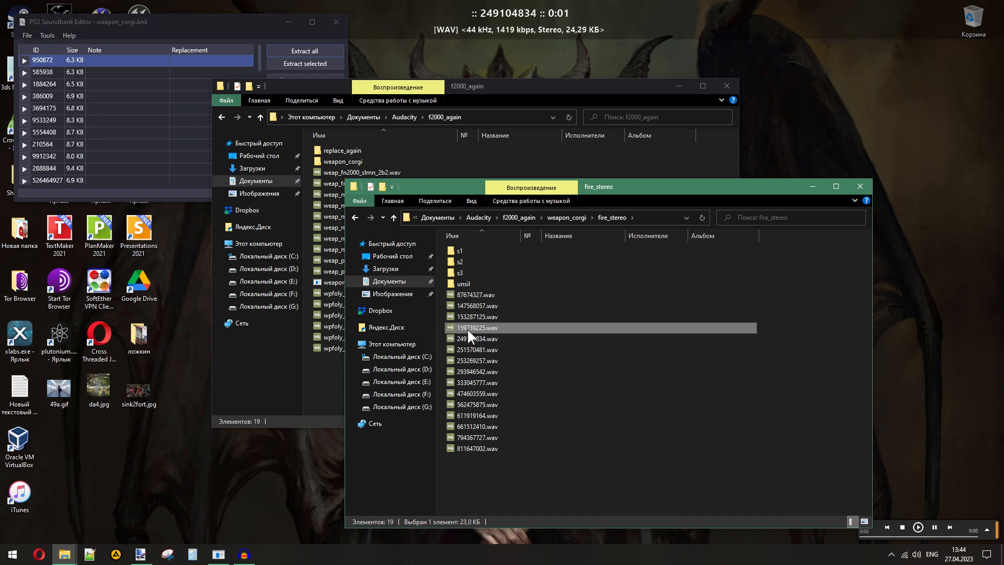
double_click(467, 337)
double_click(468, 348)
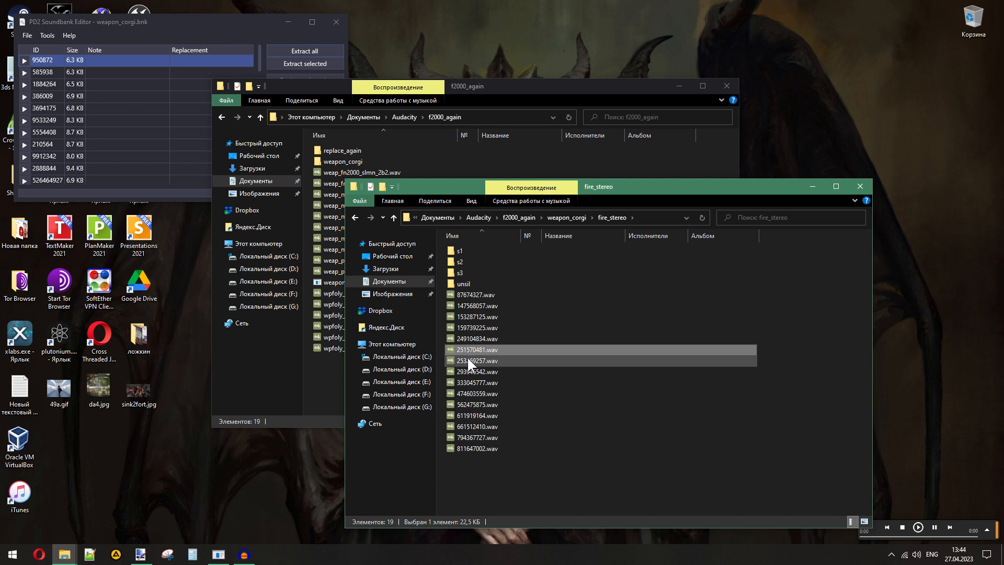
double_click(468, 360)
double_click(468, 349)
double_click(466, 335)
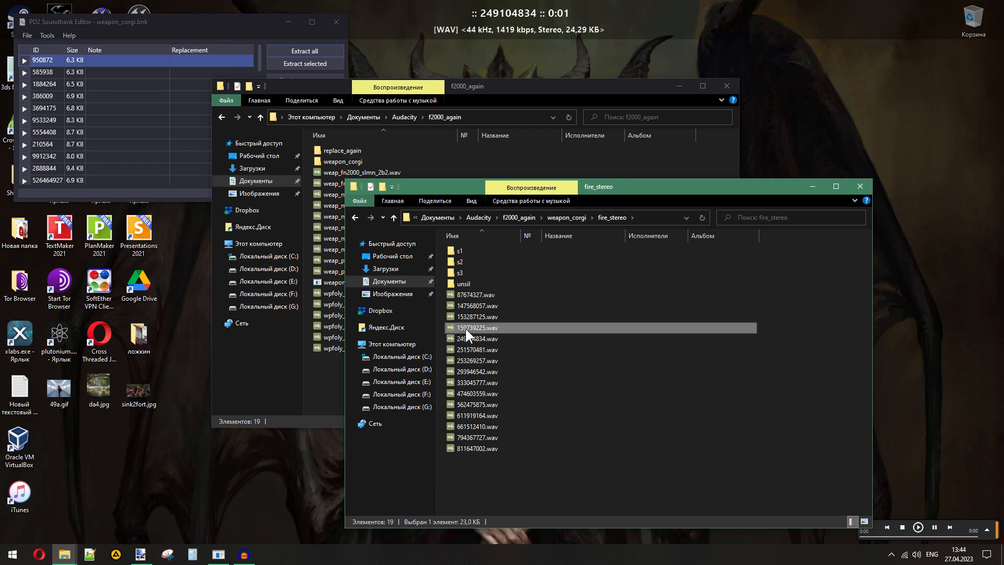
- Move 159739225.wav, 249104834.wav and 251570481.wav into the s3 folder
double_click(465, 329)
shift+click(466, 349)
drag(465, 330, 460, 272)
- Move 147568057.wav and 153287125.wav into s2, and 87674327.wav and 253269257.wav into s1, playing the first of each pair beforehand
double_click(471, 307)
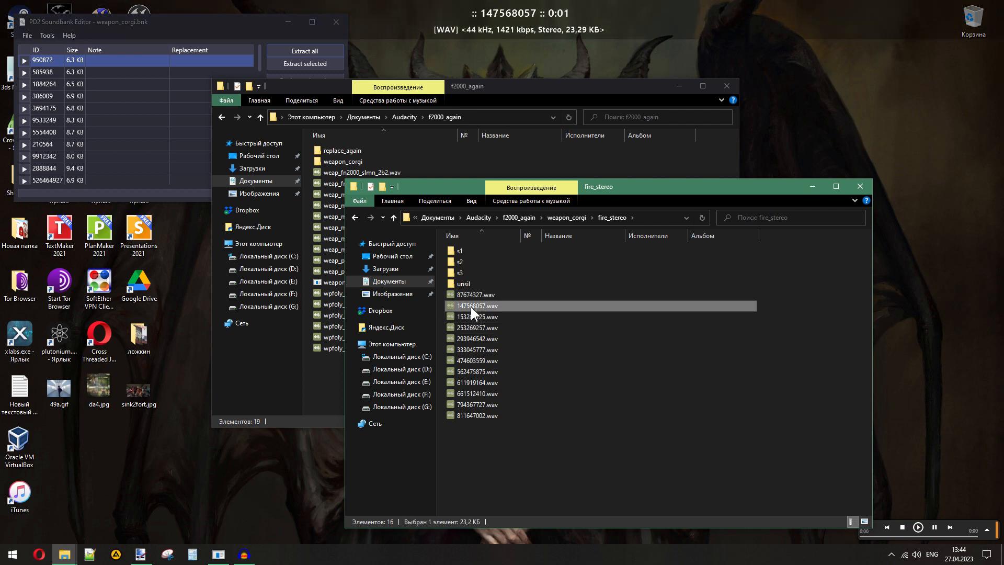
shift+click(474, 314)
drag(474, 314, 461, 262)
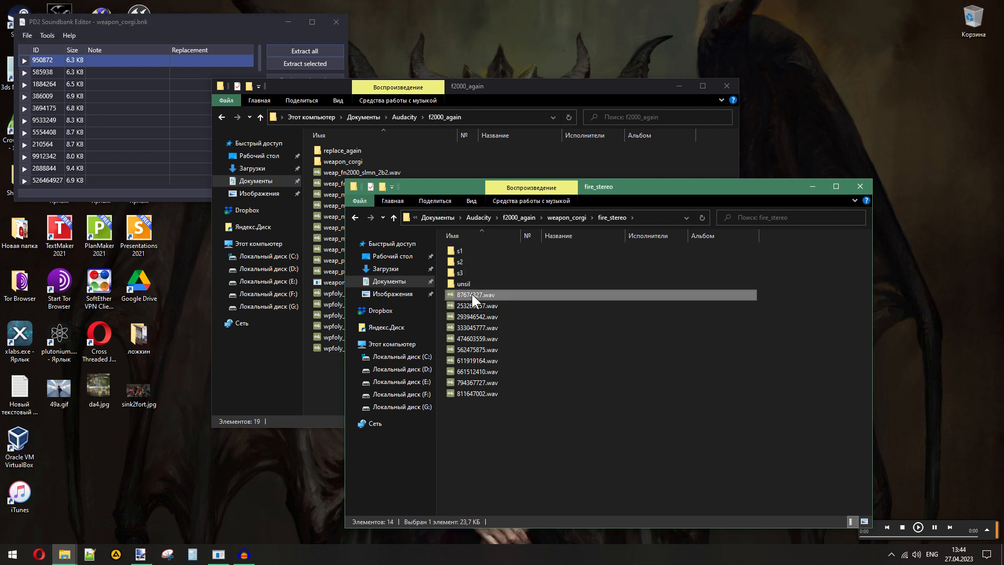
double_click(471, 295)
shift+click(470, 306)
drag(469, 296, 456, 248)
- Move 293946542.wav into s2, and 333045777.wav and 474603559.wav into s1, playing each file beforehand
double_click(476, 294)
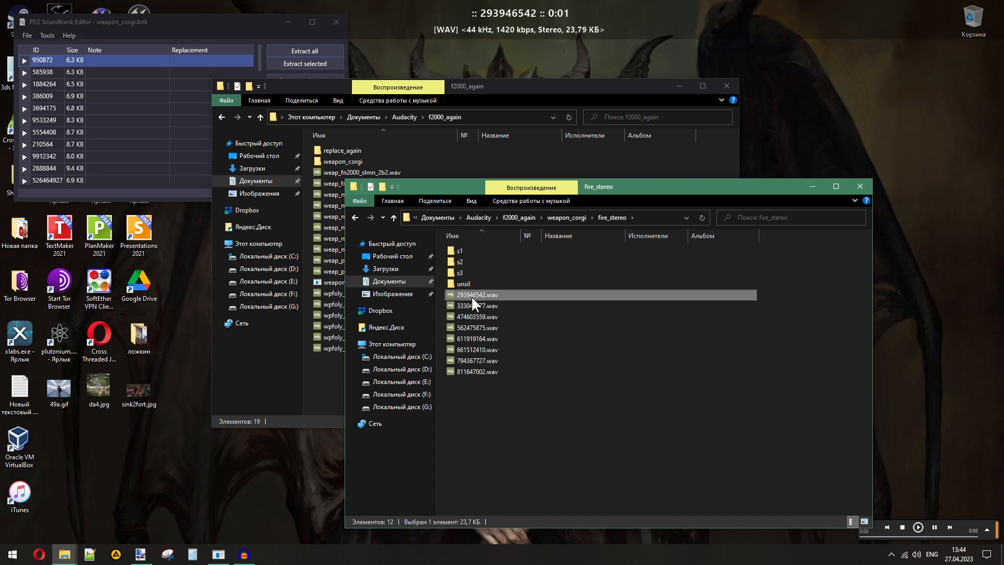
drag(469, 296, 459, 261)
double_click(478, 295)
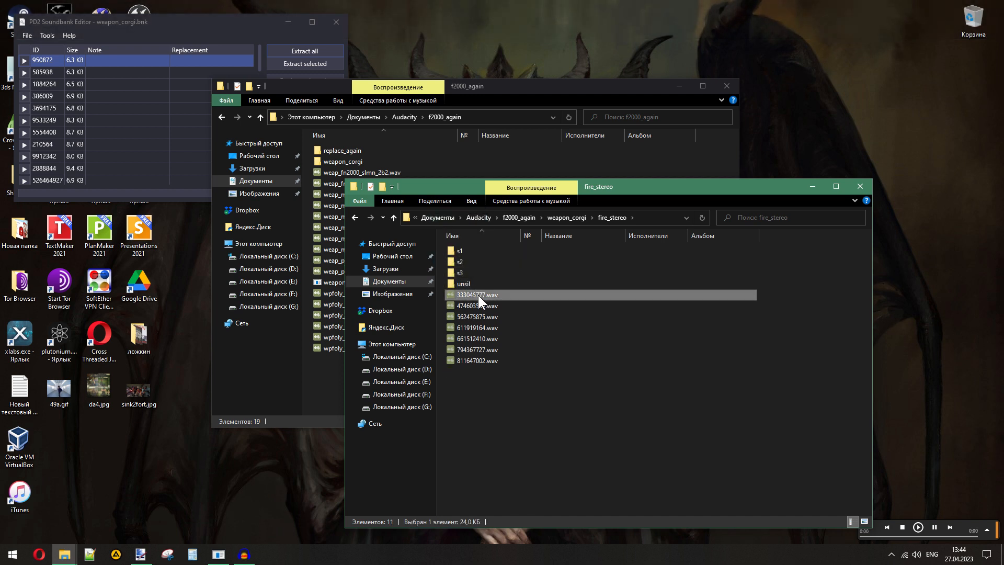
drag(478, 295, 459, 251)
double_click(469, 296)
drag(472, 297, 460, 250)
- Compare 562475875.wav, 611919164.wav and 661512410.wav by playing them back and forth
double_click(481, 296)
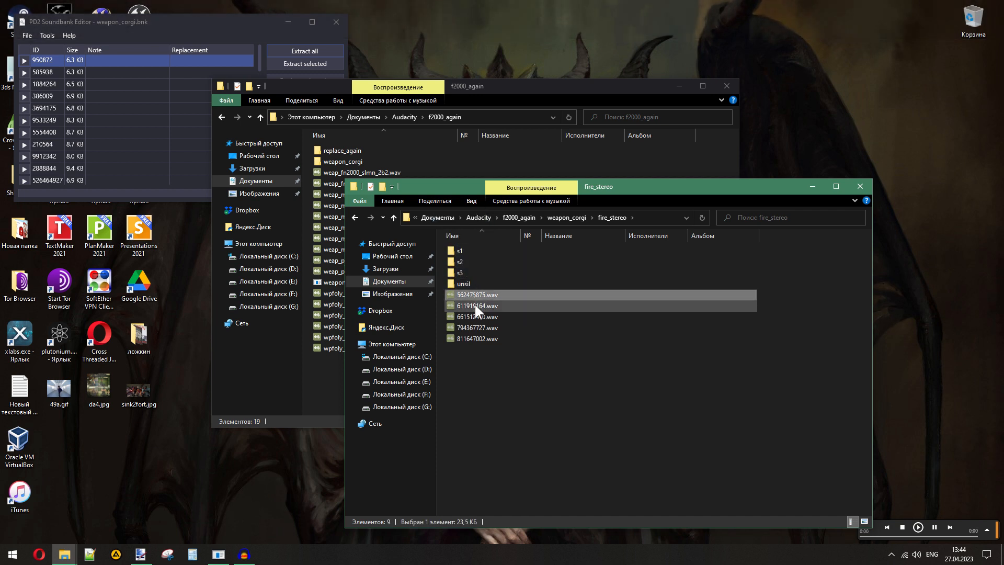
double_click(474, 306)
double_click(473, 294)
double_click(475, 303)
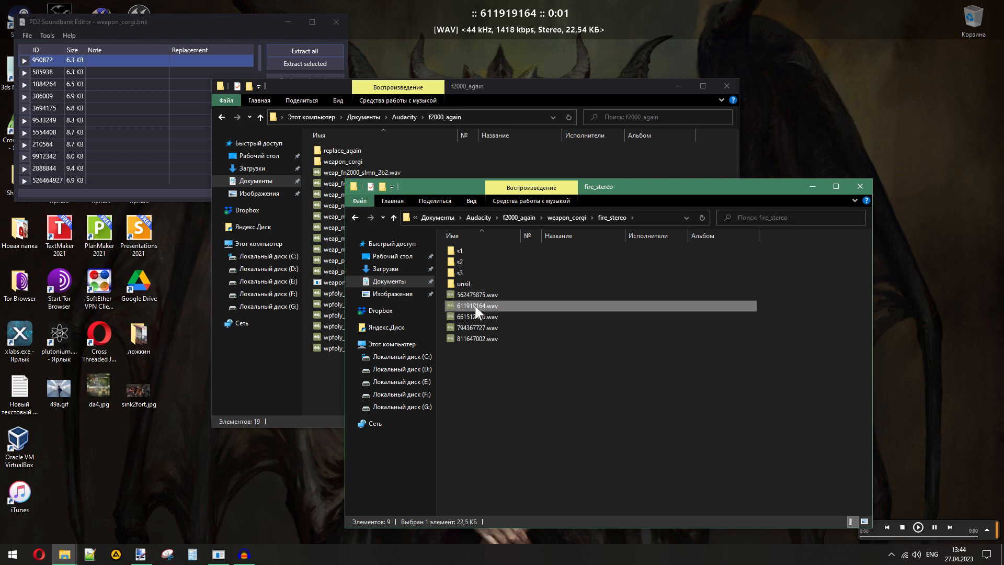
double_click(474, 316)
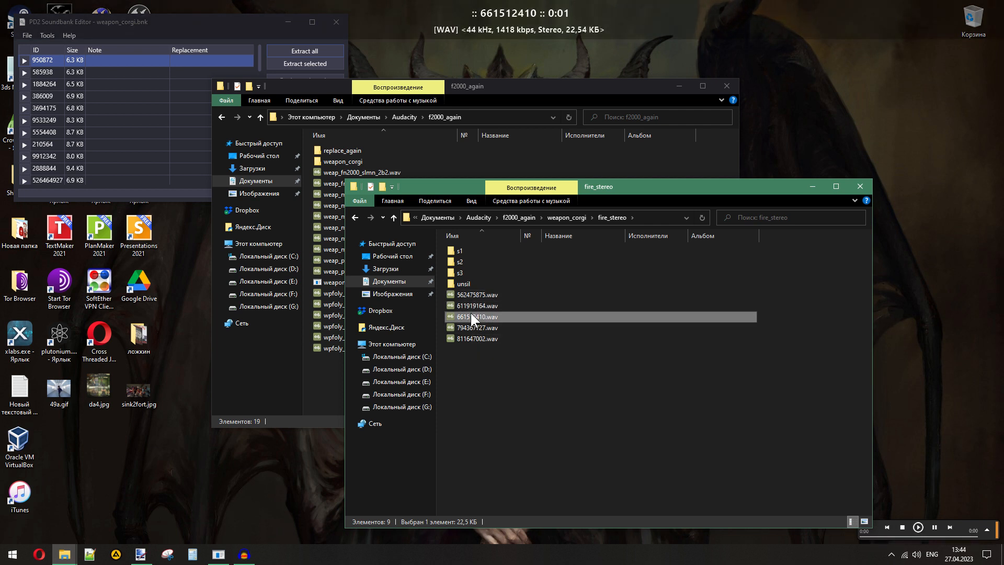
- Move 661512410.wav and 811647002.wav into the s1 folder, playing 794367727.wav and 811647002.wav for comparison
drag(471, 315, 458, 250)
double_click(479, 316)
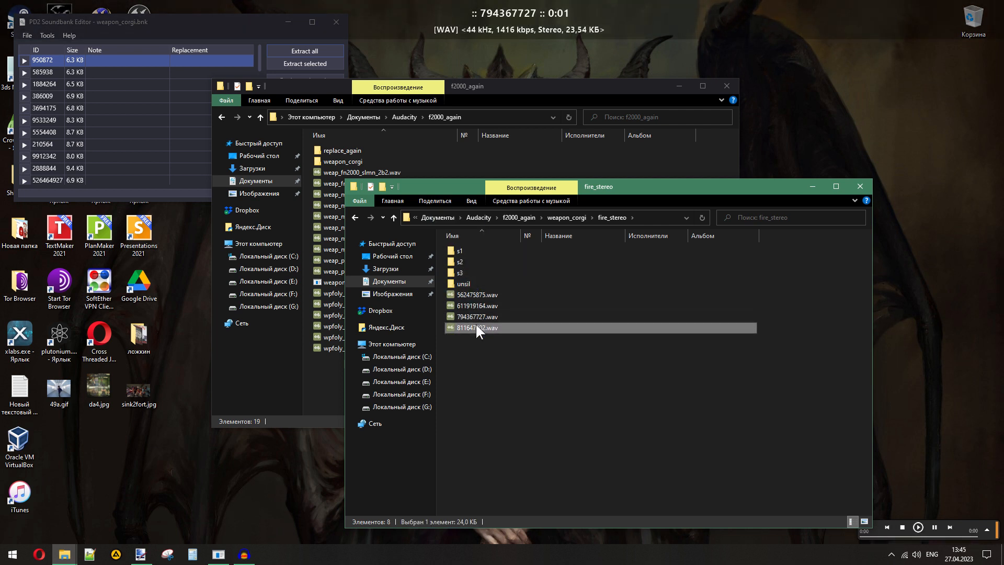
double_click(474, 326)
drag(473, 326, 460, 250)
- Compare the three remaining loose files, 562475875.wav, 611919164.wav and 794367727.wav, by replaying them
double_click(476, 306)
double_click(472, 294)
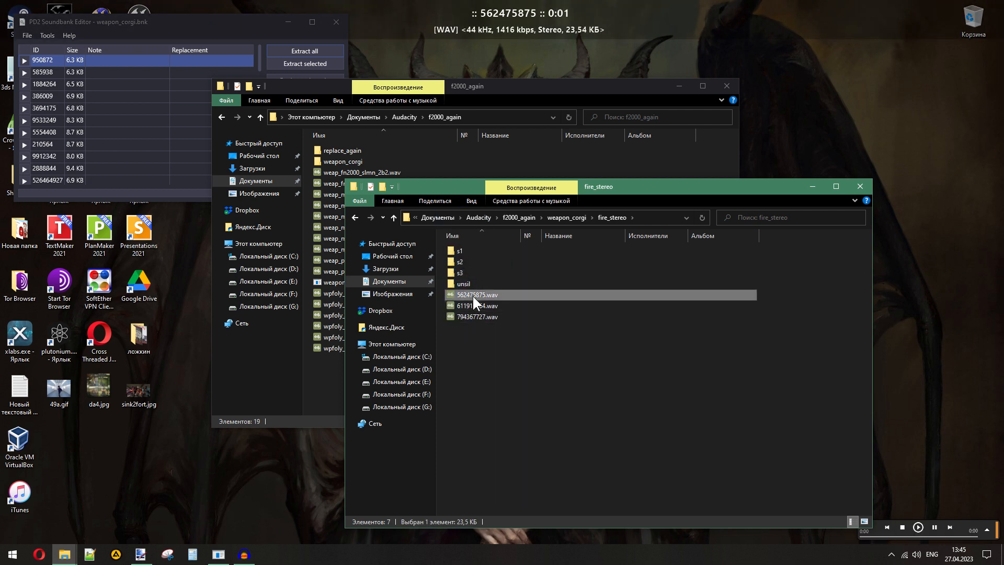
double_click(472, 305)
double_click(472, 295)
double_click(474, 305)
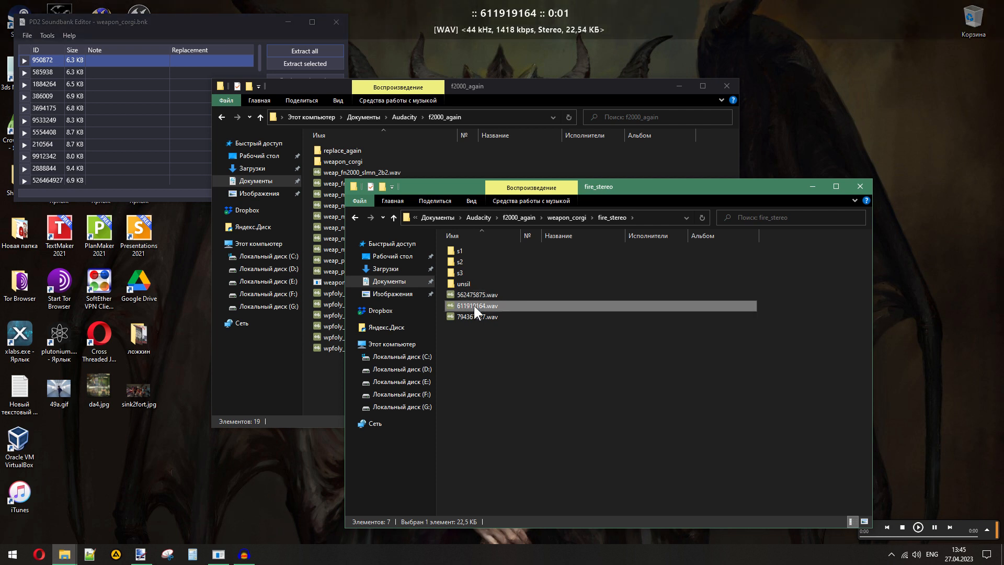
double_click(474, 314)
- Move 794367727.wav into s3, and 562475875.wav and 611919164.wav into s2
drag(476, 313, 458, 252)
double_click(477, 305)
ctrl+click(474, 296)
- Check which sorted files the s1, s2 and s3 folders contain
double_click(457, 252)
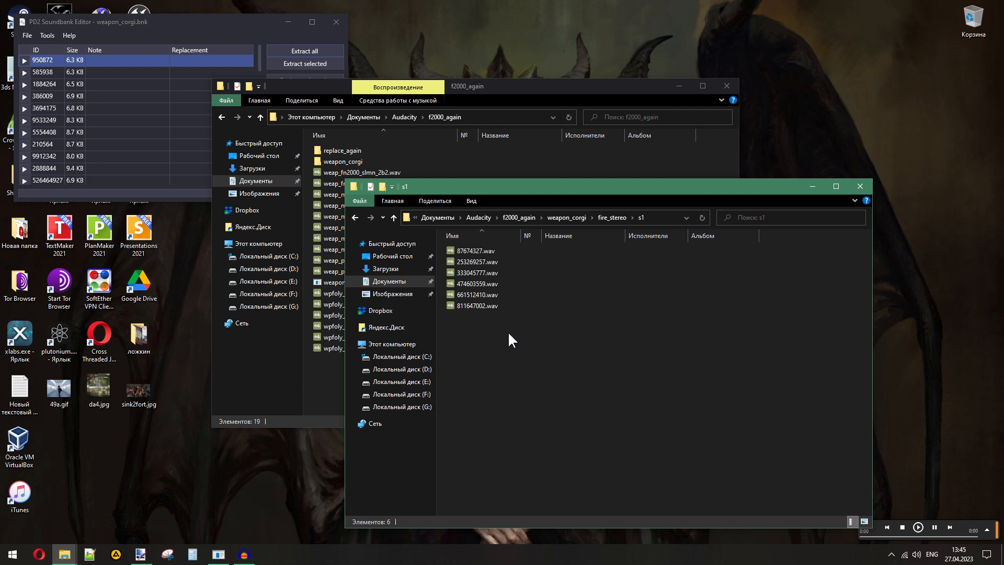
click(608, 217)
double_click(467, 263)
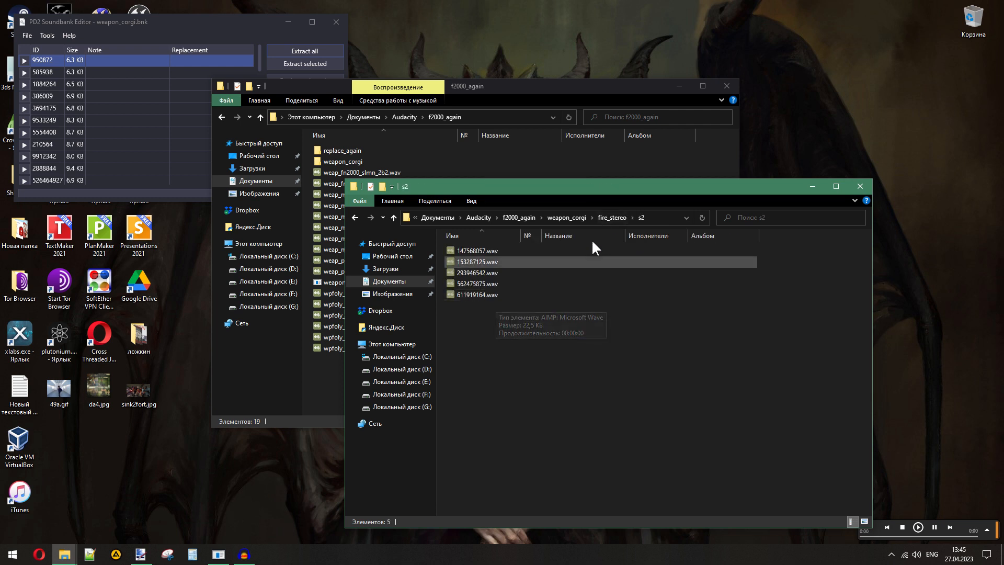
click(612, 217)
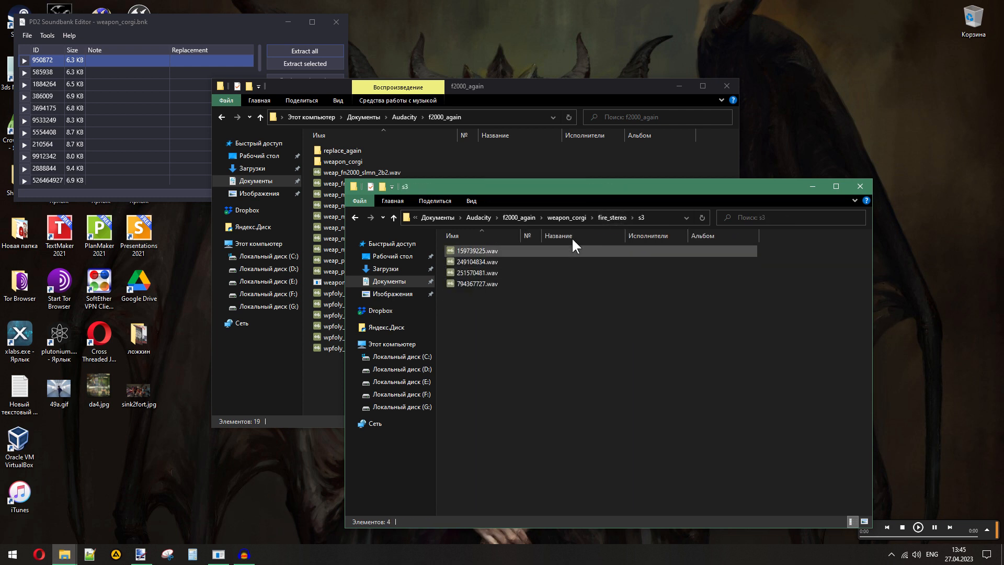
click(607, 217)
- Play every wav file in the s1 folder in order, from 87674327.wav to 811647002.wav, to check that they match
double_click(465, 252)
double_click(463, 252)
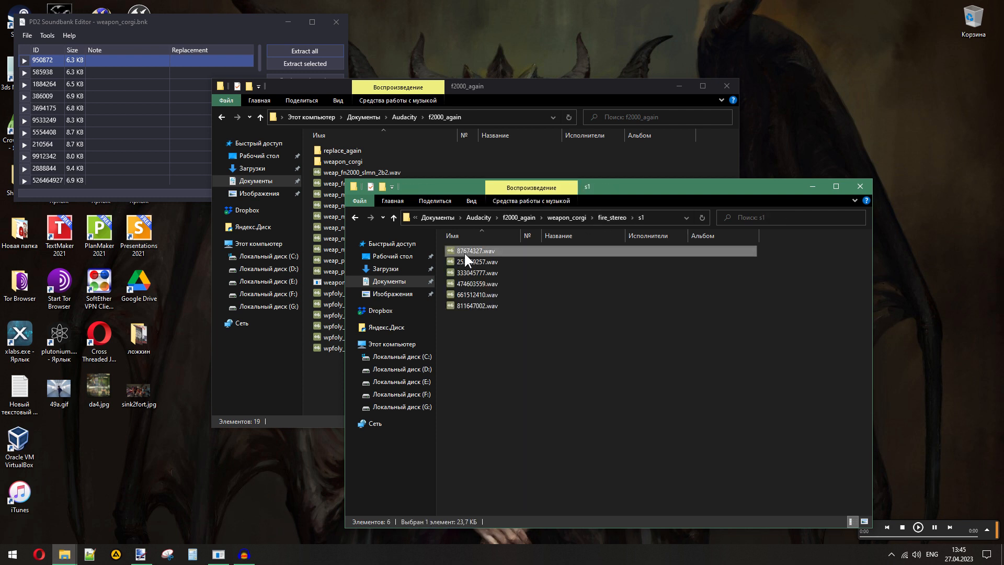
key(Return)
key(Down)
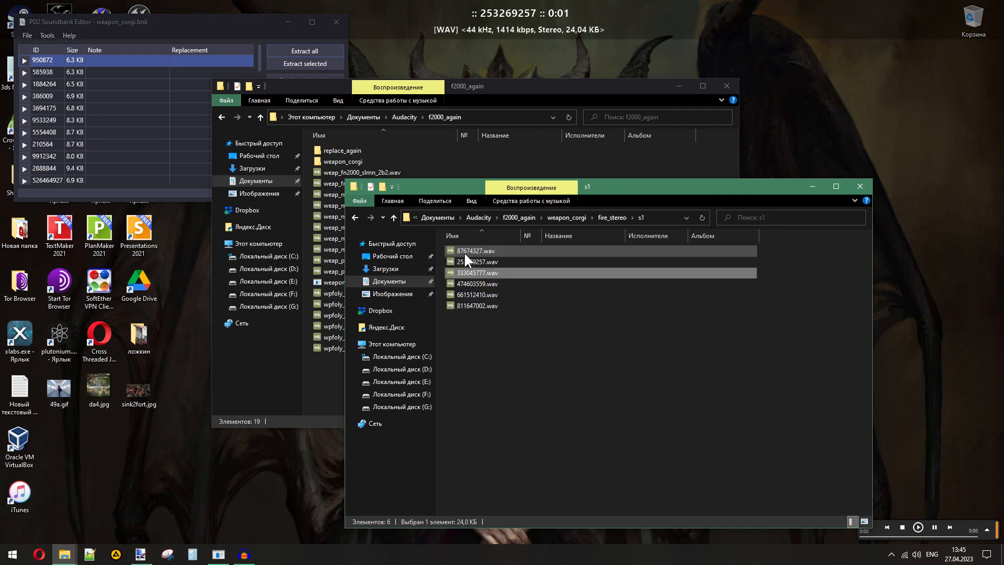
key(Return)
key(Down)
key(Return)
key(Down)
key(Return)
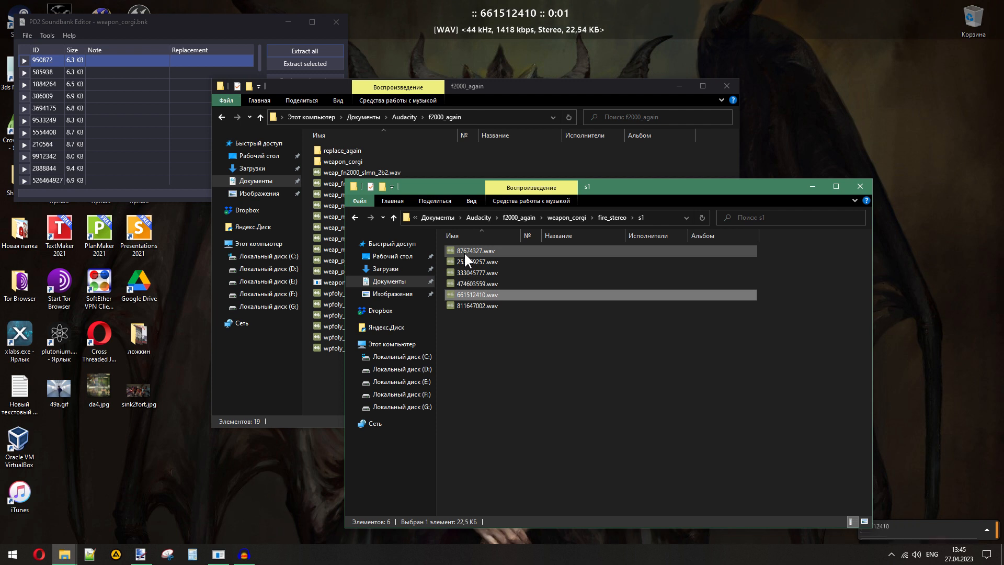
key(Down)
key(Return)
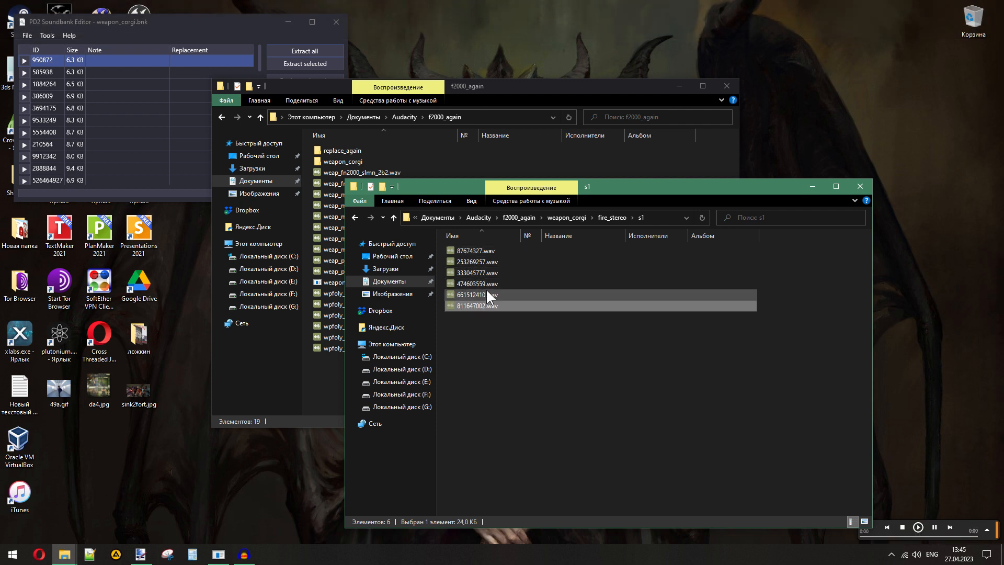
- Play every wav file in the s2 folder in order, from 147568057.wav to 611919164.wav, to check that they match
click(611, 217)
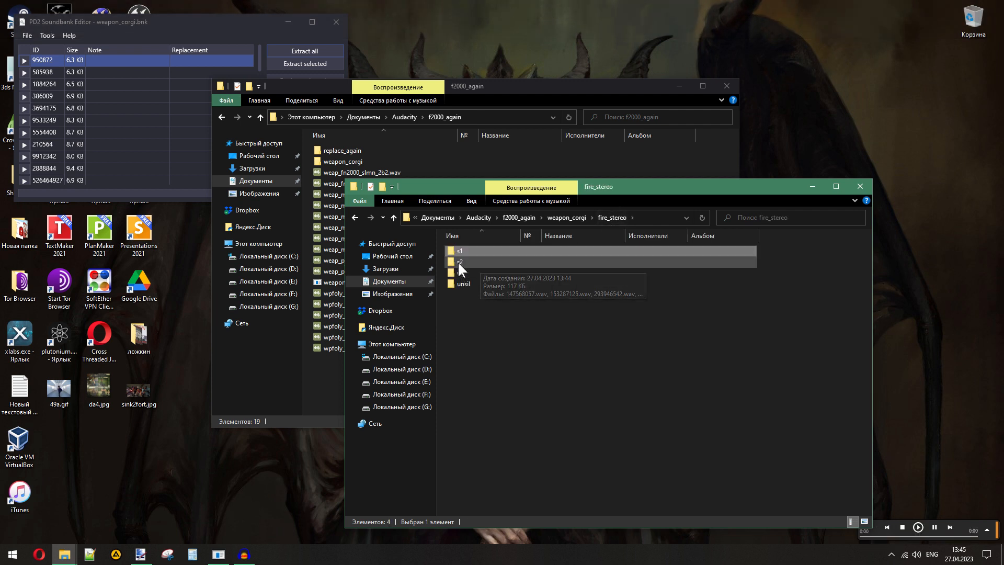
double_click(458, 261)
click(470, 250)
key(Return)
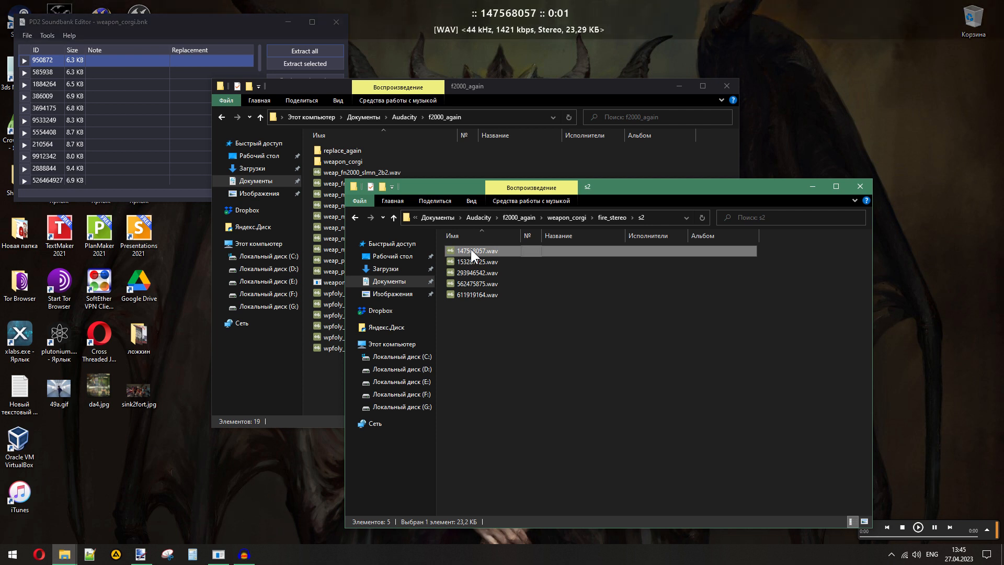
key(Down)
key(Return)
key(Down)
key(Return)
key(Down)
key(Return)
key(Down)
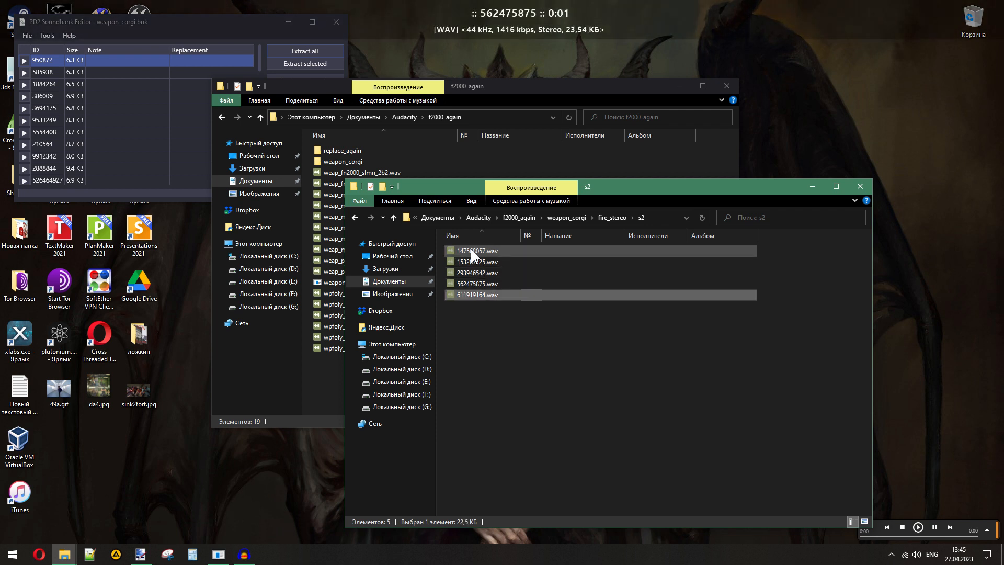
- Play every wav file in the s3 folder in order, from 159739225.wav to 794367727.wav, to check that they match
click(610, 218)
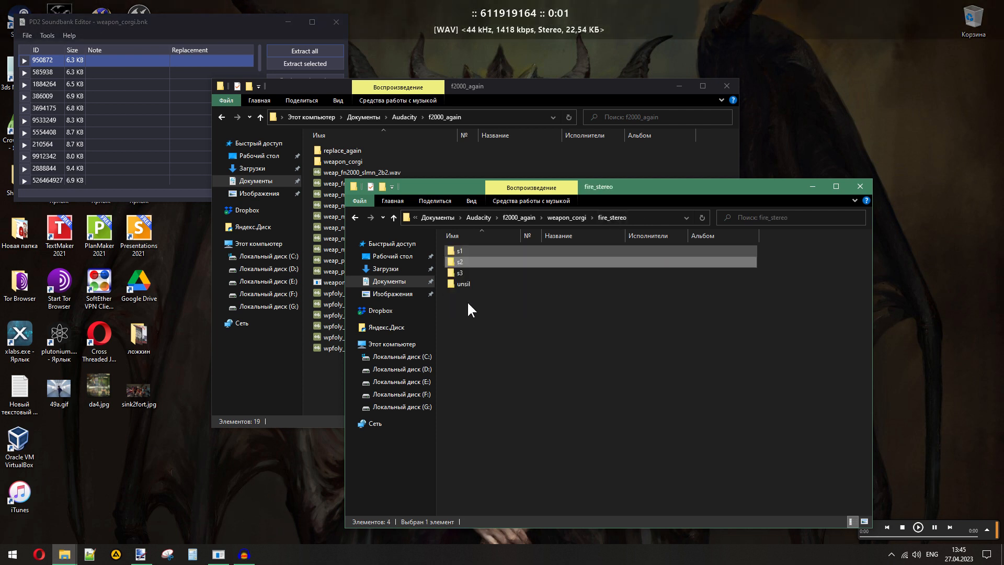
double_click(460, 273)
click(468, 248)
key(Return)
key(Down)
key(Return)
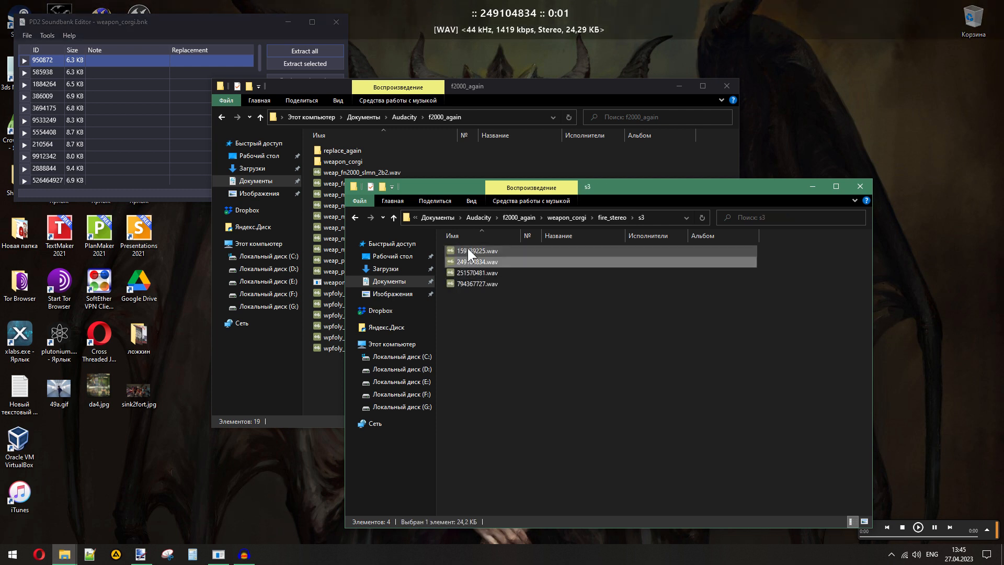
key(Down)
key(Return)
key(Down)
key(Return)
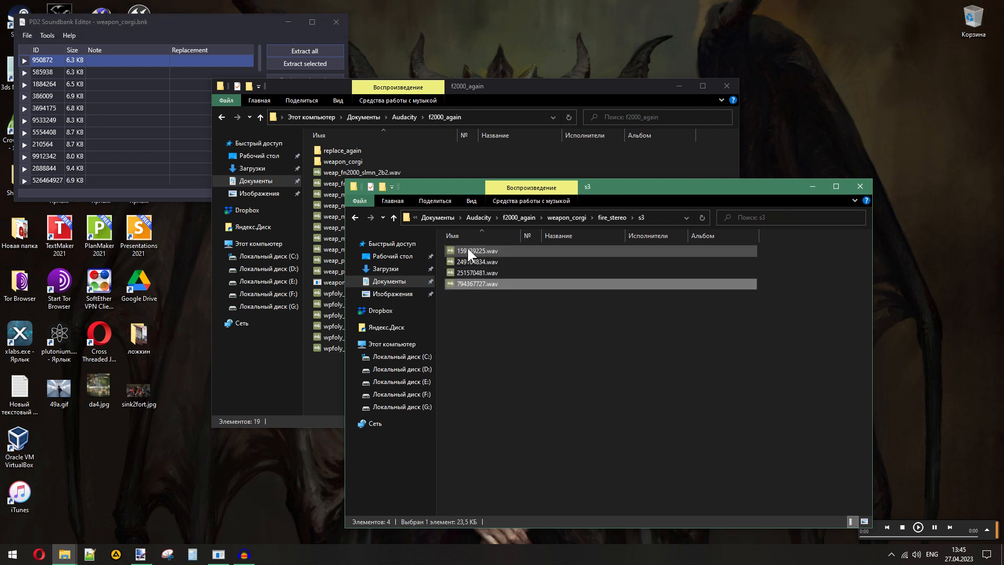
- Replay 661512410.wav, move it from s1 to s3, and refresh the s3 file list
click(601, 217)
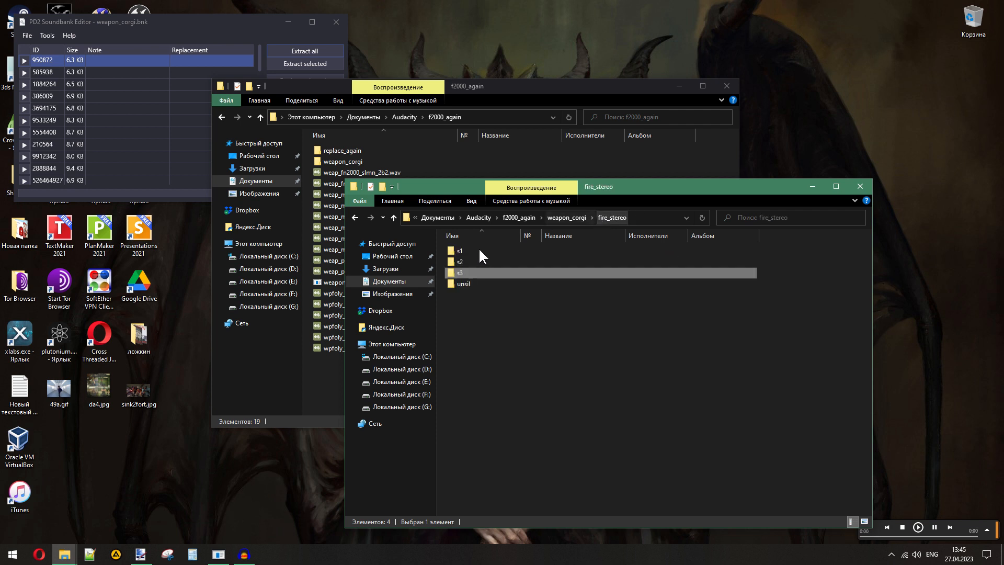
double_click(479, 251)
double_click(470, 296)
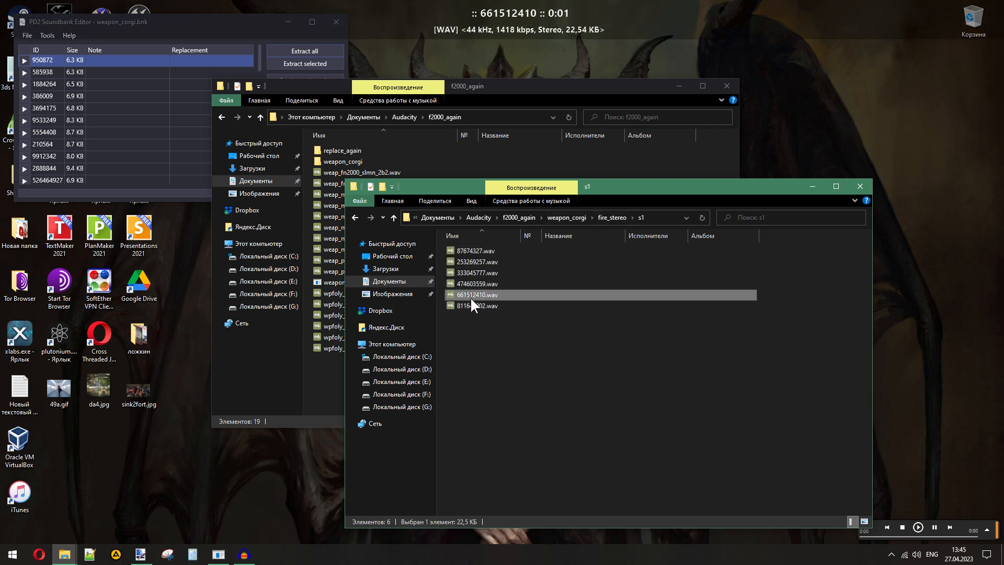
click(607, 217)
click(466, 269)
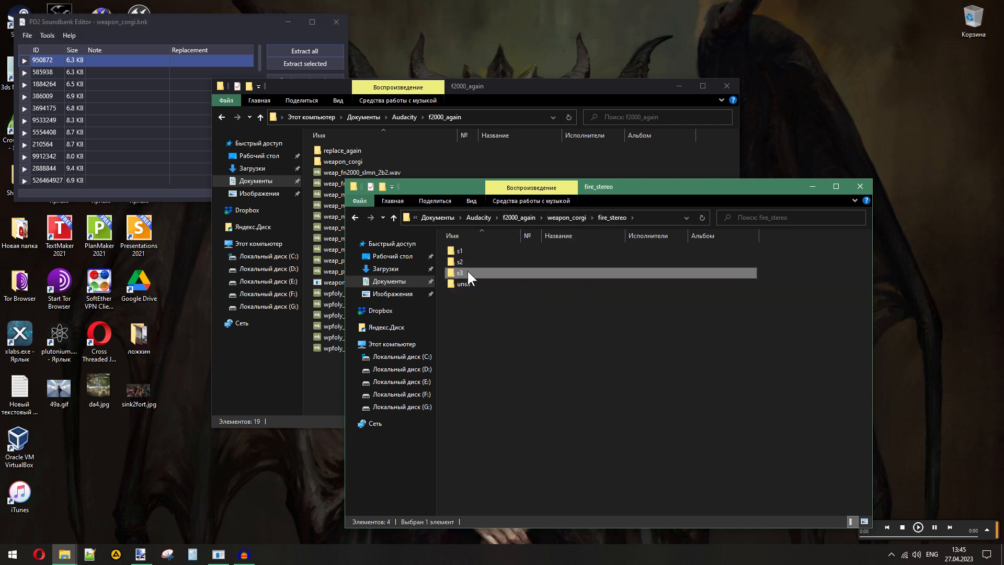
double_click(467, 272)
right_click(533, 350)
click(407, 221)
right_click(528, 340)
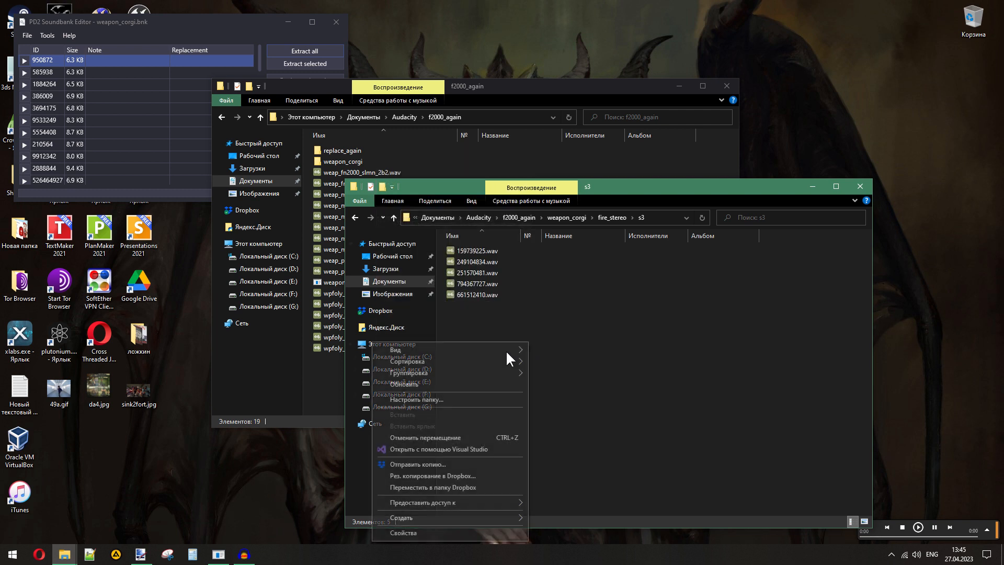
click(463, 383)
- Replay the five s3 files in order to check that 661512410.wav fits with the others
double_click(462, 250)
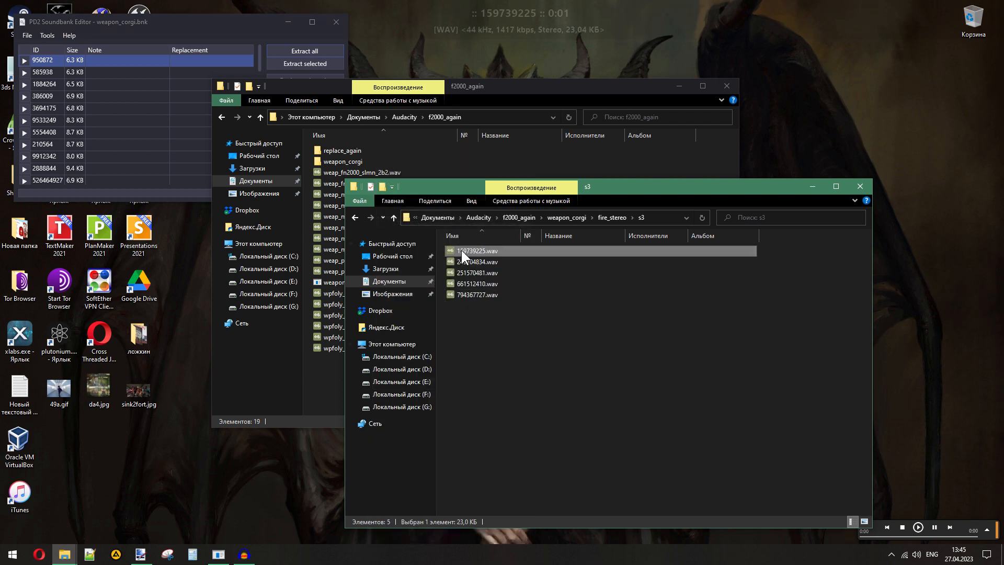
key(Down)
key(Down)
key(Down)
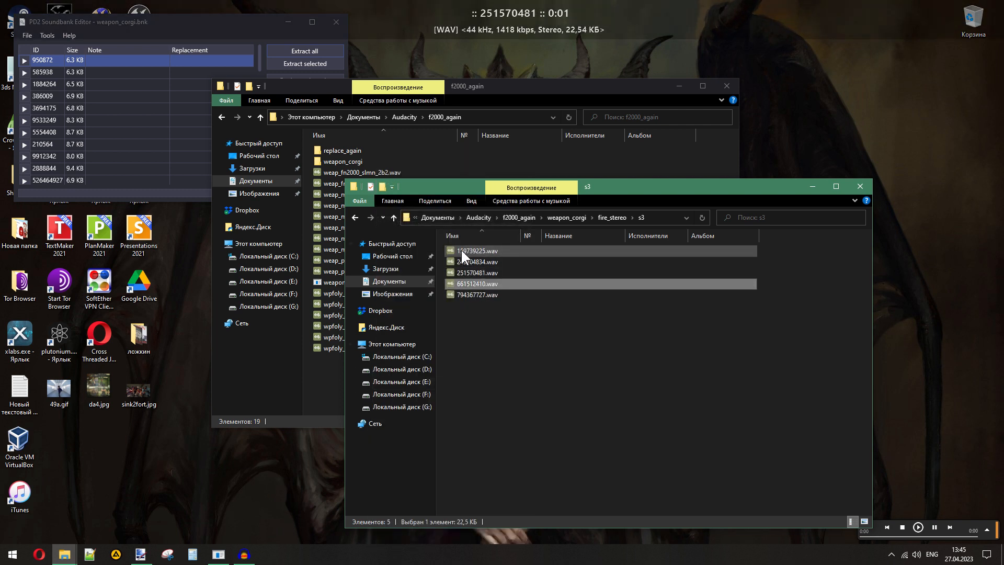
key(Down)
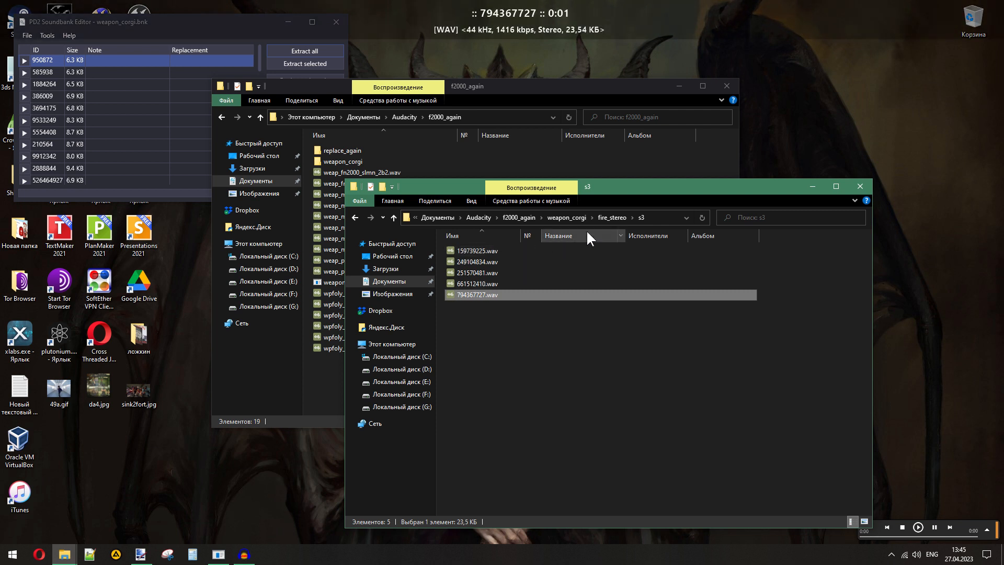
- Replay the remaining s1 files in order, ending with 811647002.wav, to recheck the group
click(607, 218)
double_click(459, 254)
click(463, 256)
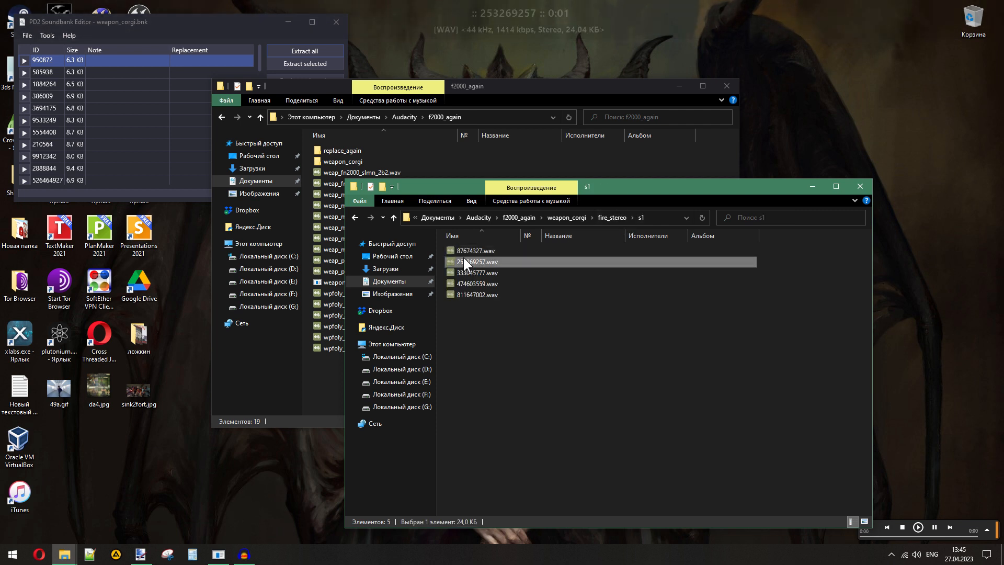
click(467, 271)
click(464, 285)
click(462, 295)
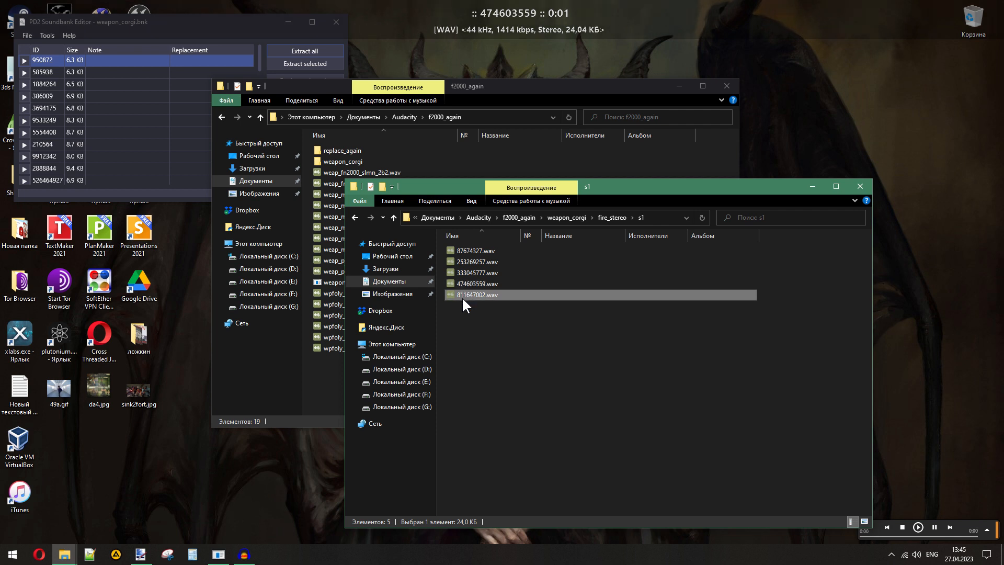
click(479, 328)
- Replay the five s2 files in order, ending with 611919164.wav, to recheck the group
click(607, 219)
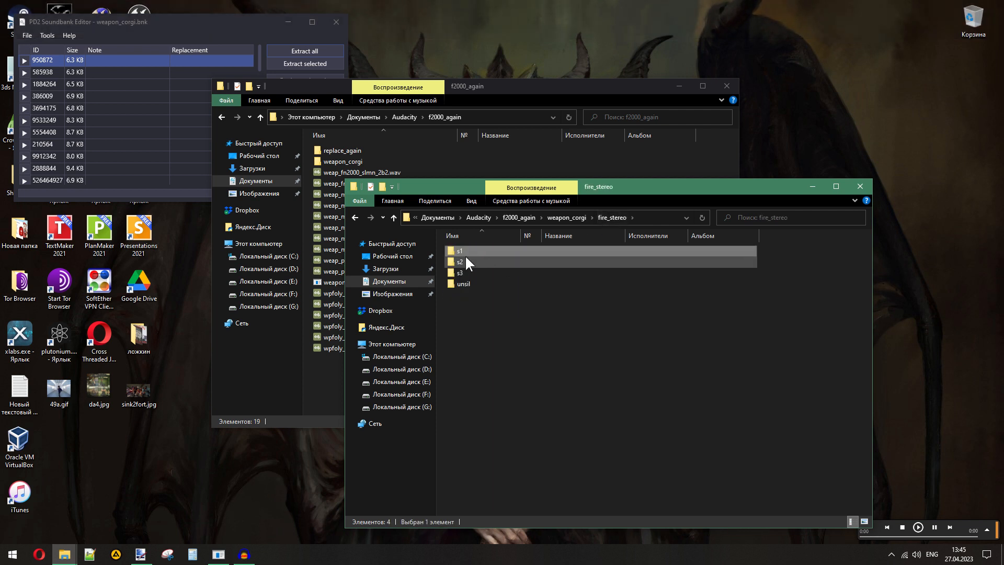
double_click(466, 258)
click(462, 253)
click(464, 263)
click(463, 274)
click(463, 283)
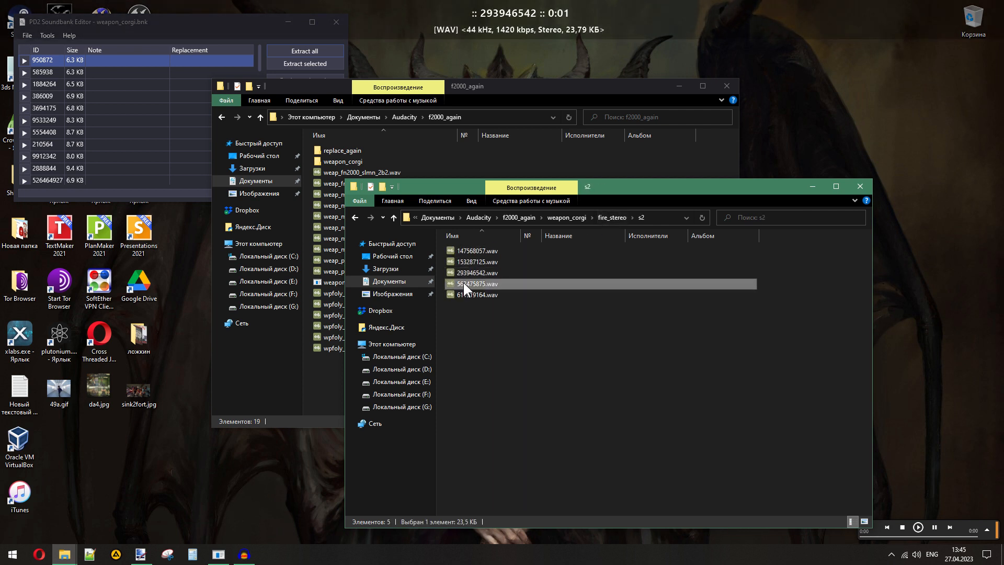
click(463, 293)
- Play the five unsil files from 151863224.wav to 526464927.wav, and return to the fire_stereo folder
click(607, 217)
double_click(469, 284)
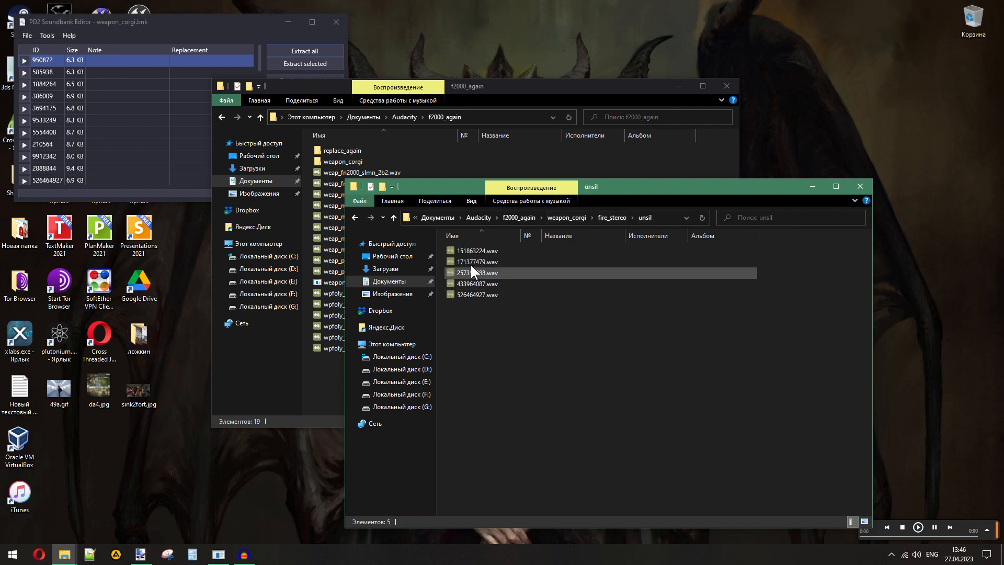
click(467, 251)
click(466, 260)
click(465, 273)
click(466, 284)
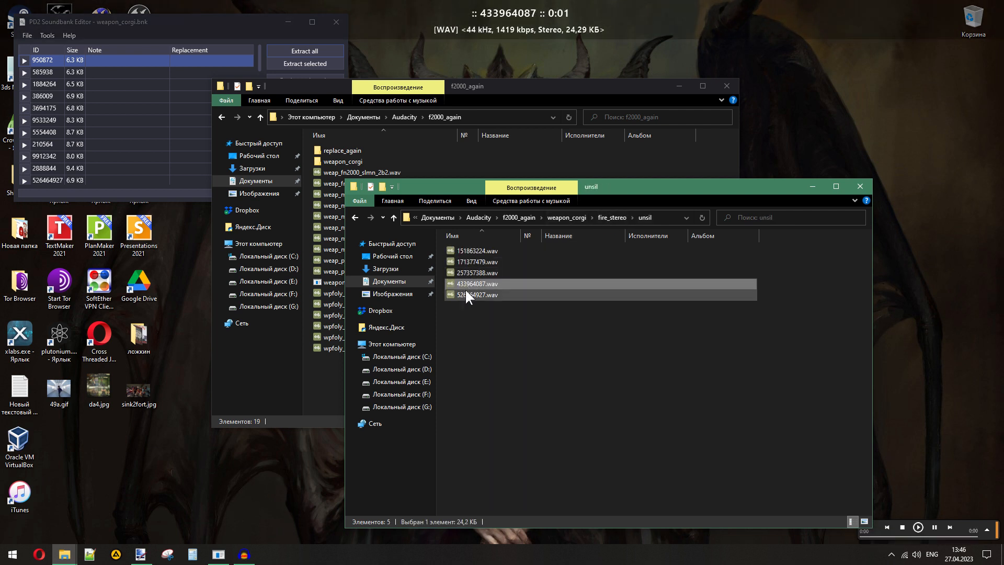
click(469, 295)
click(611, 217)
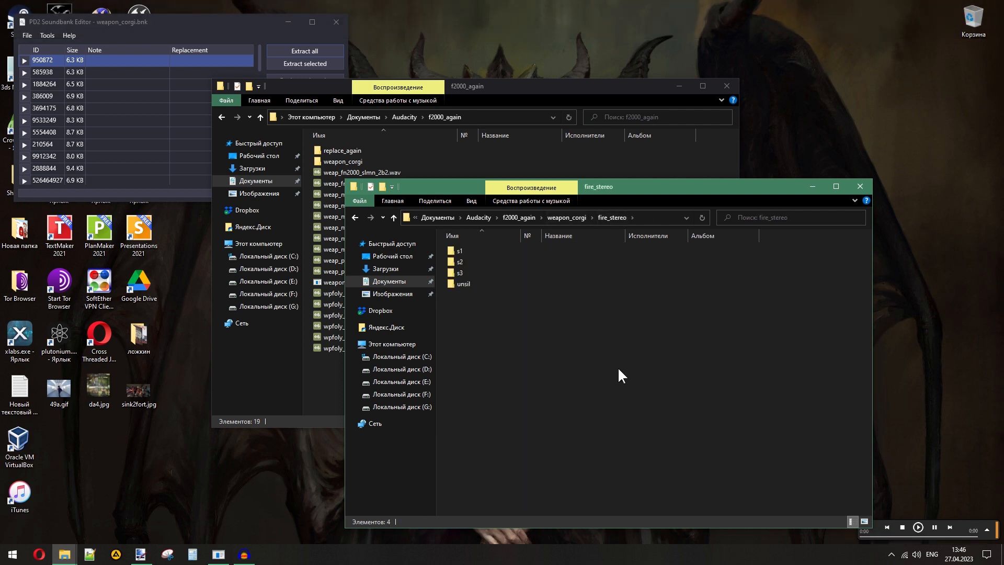
- Play weap_m4_silencer_slst_2b.wav, weap_mp5_silencer_slst_2d.wav and weap_p90_silencer_slst_1.wav as candidate replacements for the s1, s2 and s3 groups
drag(519, 254, 513, 294)
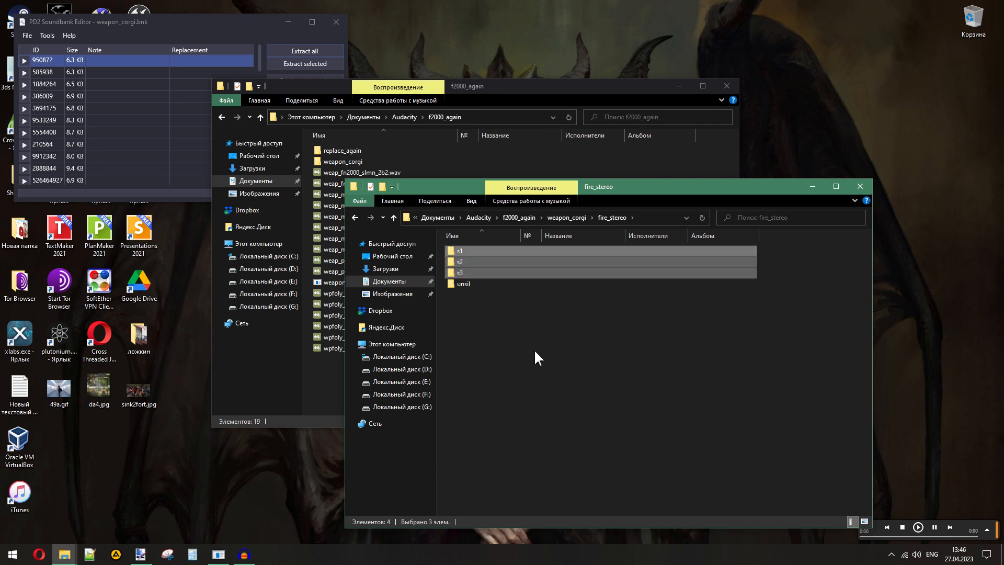
click(557, 86)
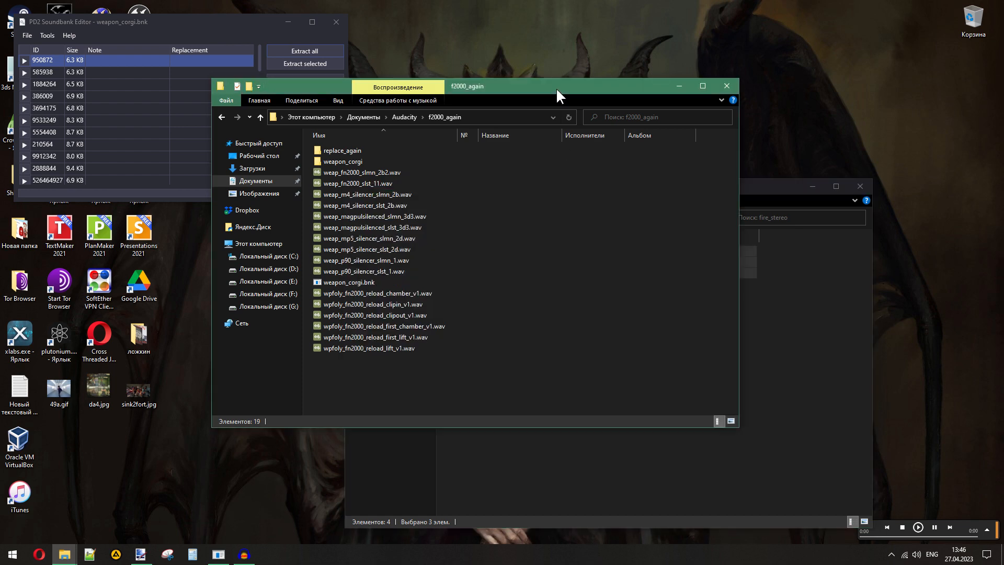
double_click(381, 206)
click(494, 439)
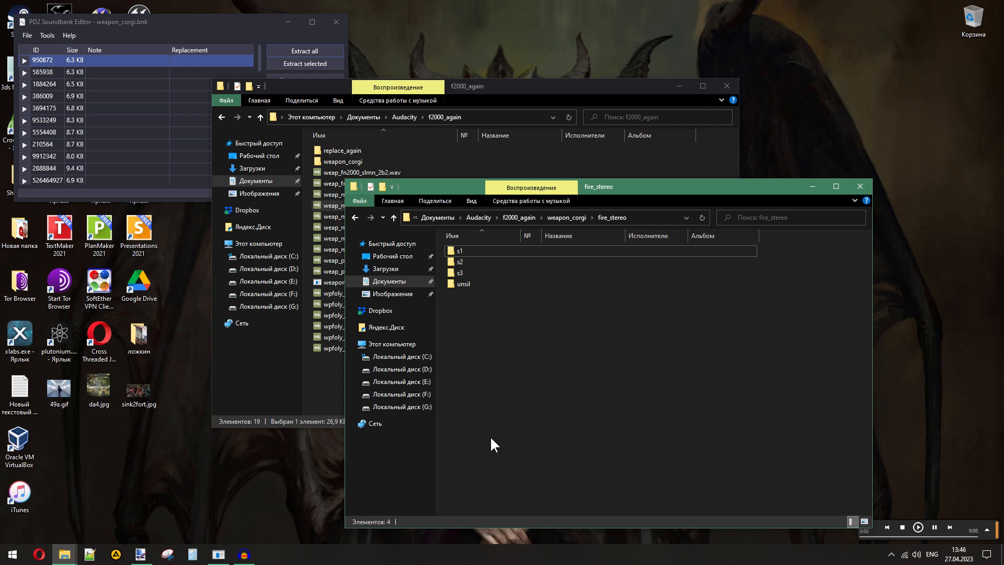
drag(498, 253, 482, 270)
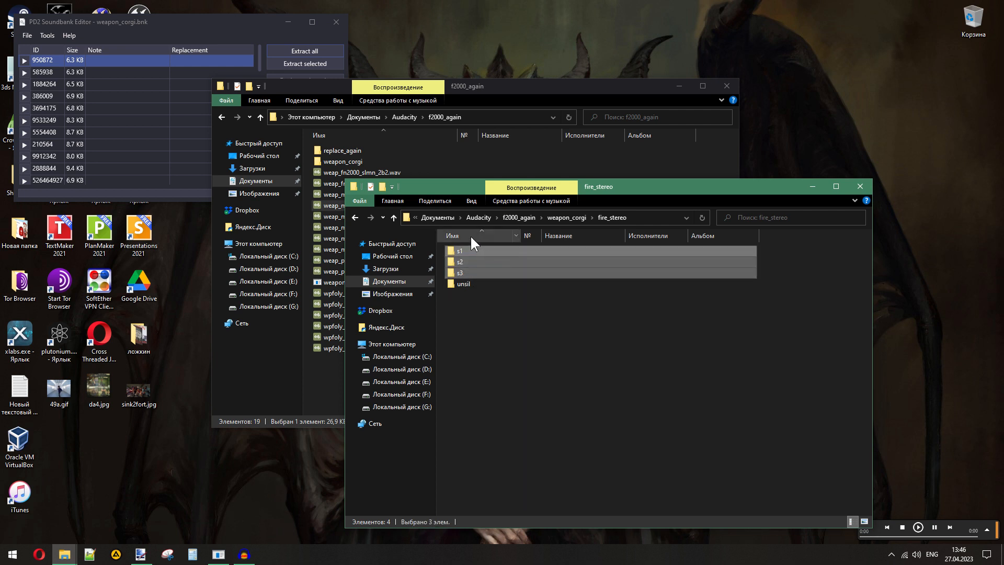
click(534, 362)
click(314, 385)
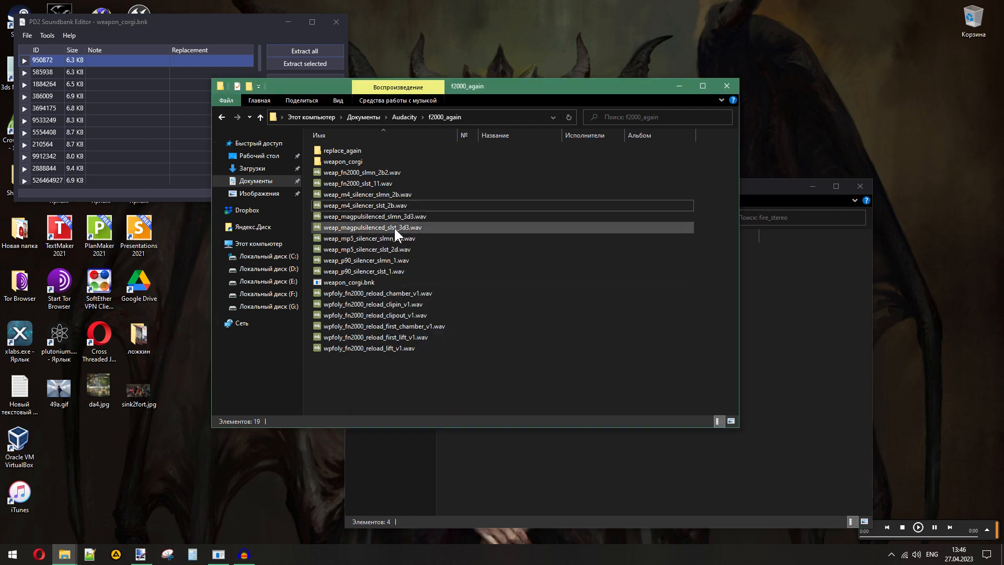
double_click(392, 249)
double_click(385, 270)
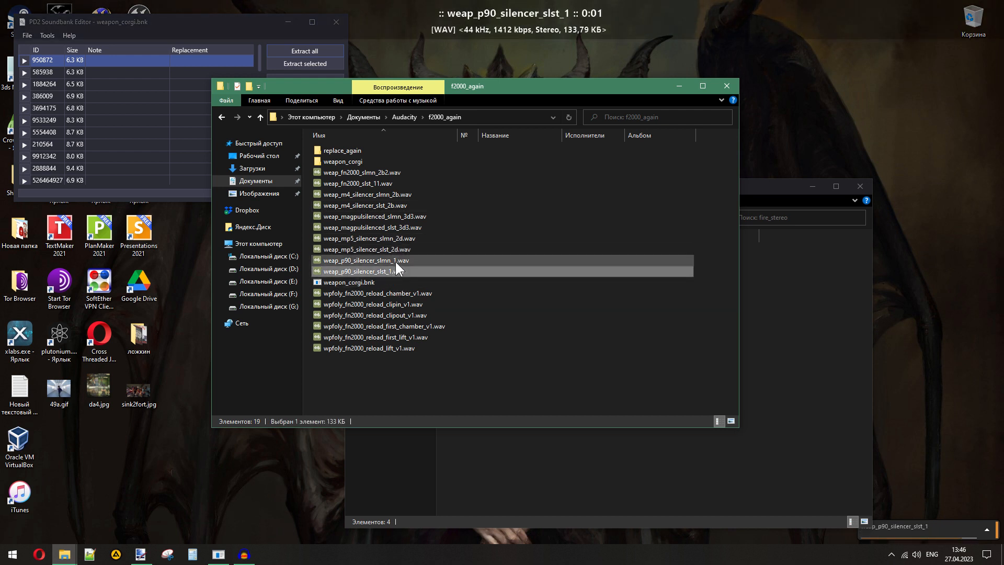
click(535, 455)
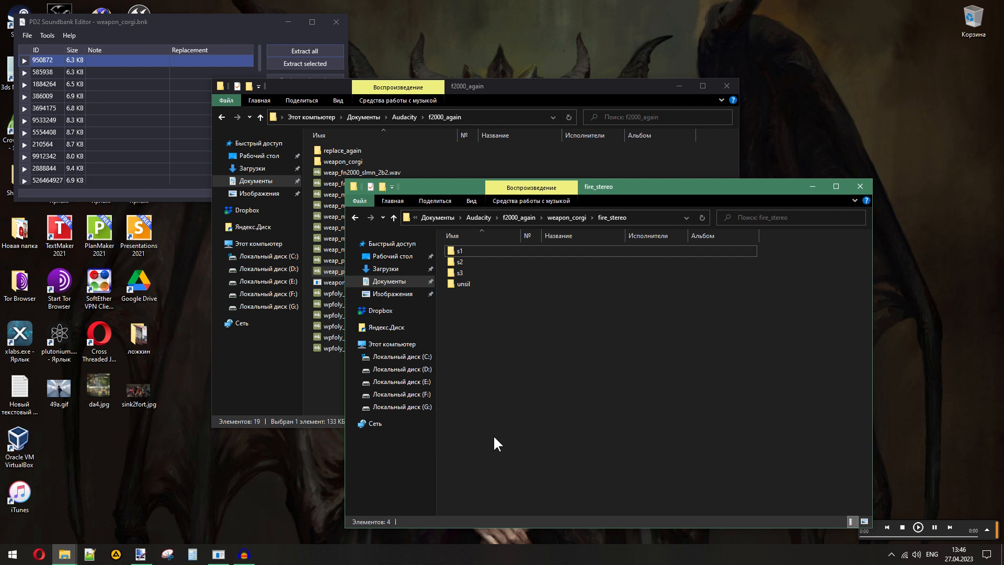
- Import 151863224.wav from the unsil folder into Audacity and play it
double_click(456, 283)
drag(474, 245, 280, 258)
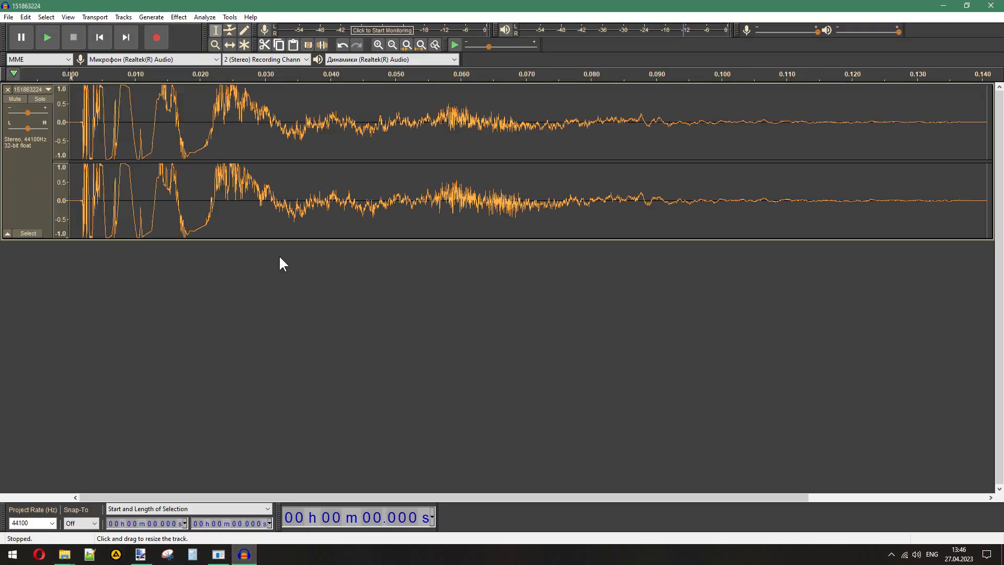
click(49, 39)
- Import weap_fn2000_slst_11.wav from the f2000_again folder as a second track below 151863224
mouse_move(64, 554)
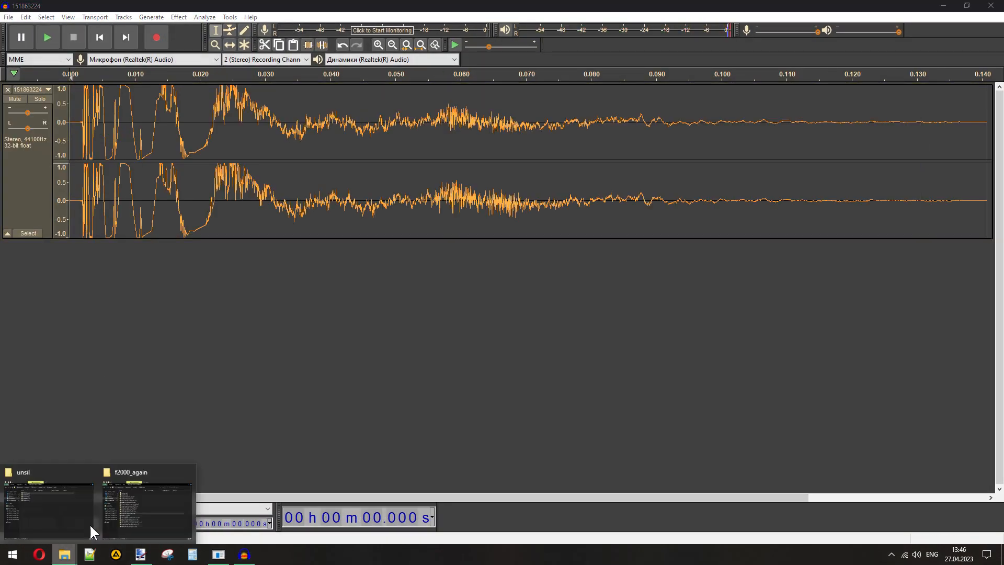
mouse_move(92, 523)
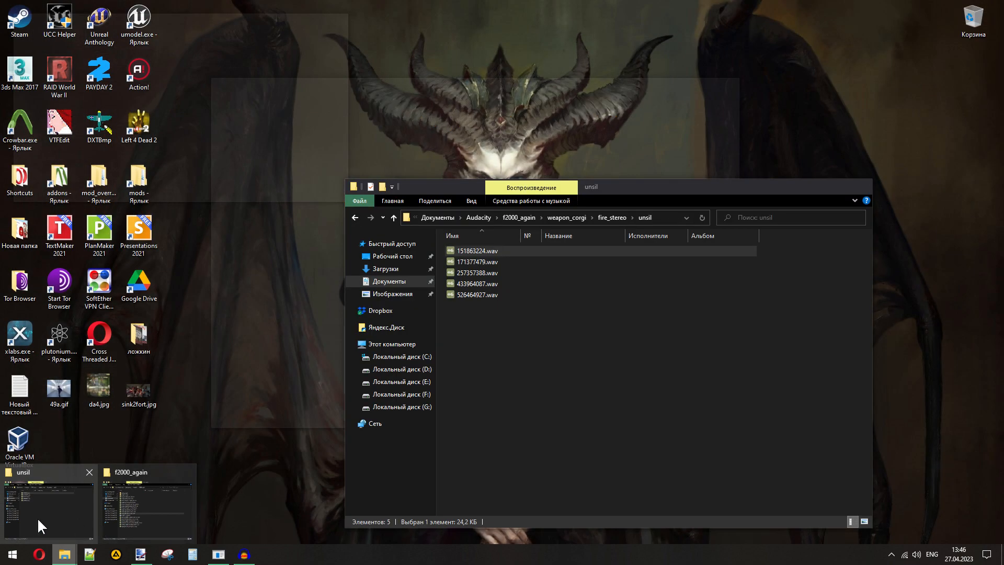
click(149, 514)
drag(366, 183, 137, 284)
click(342, 6)
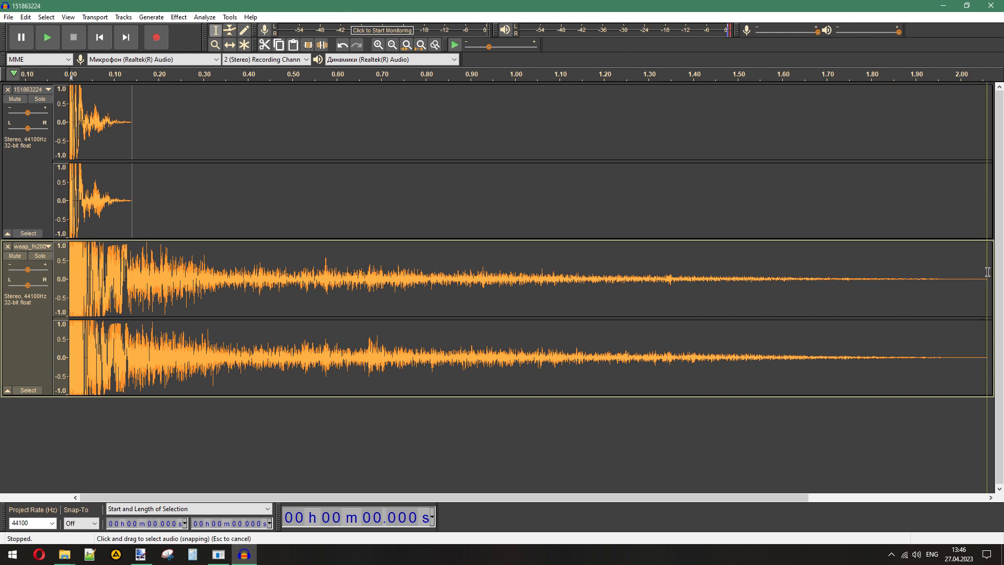
- Delete the part of the F2000 firing sound after 0.141 s to match the length of the 151863224 track
drag(517, 258, 137, 262)
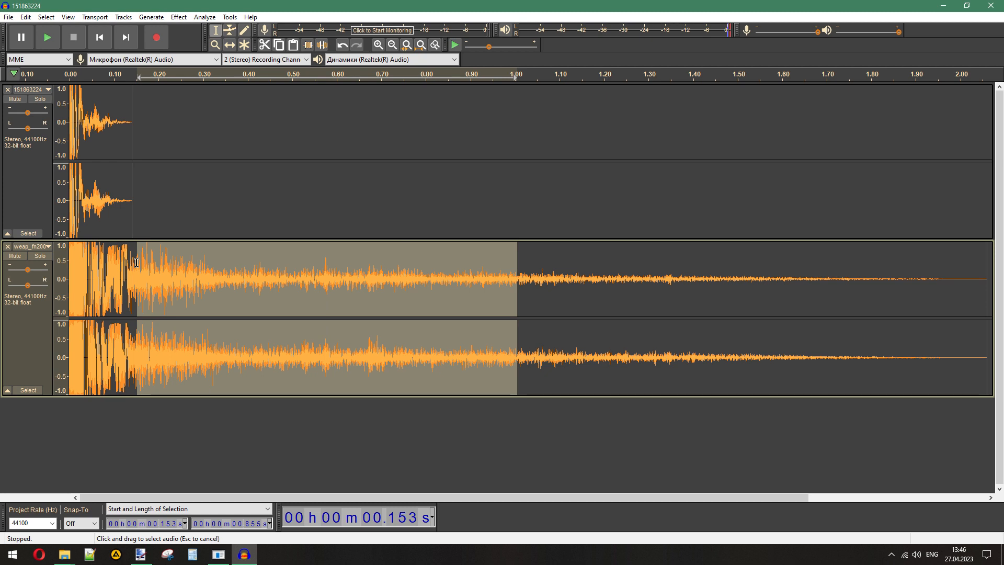
drag(276, 258, 129, 261)
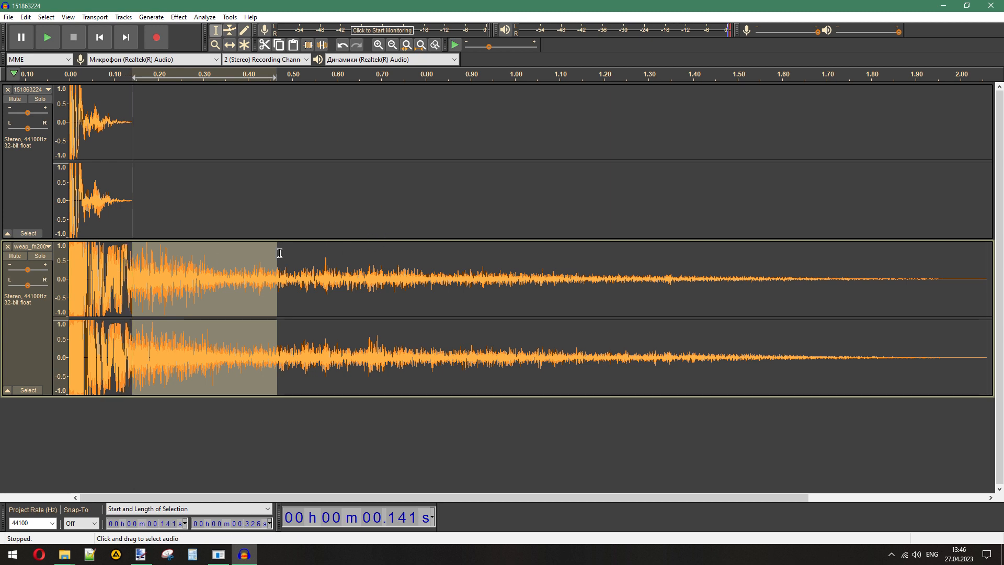
drag(278, 254, 980, 283)
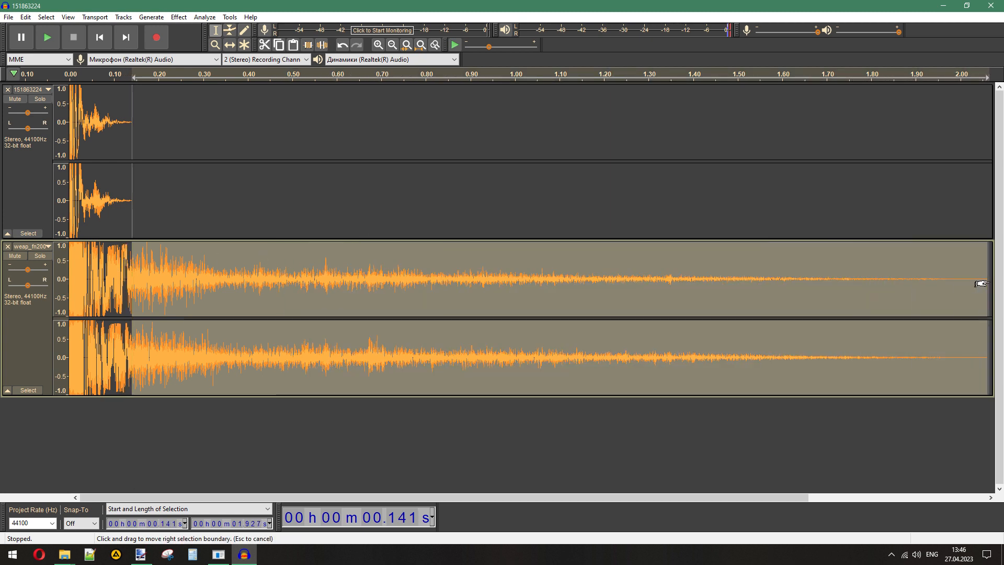
key(Delete)
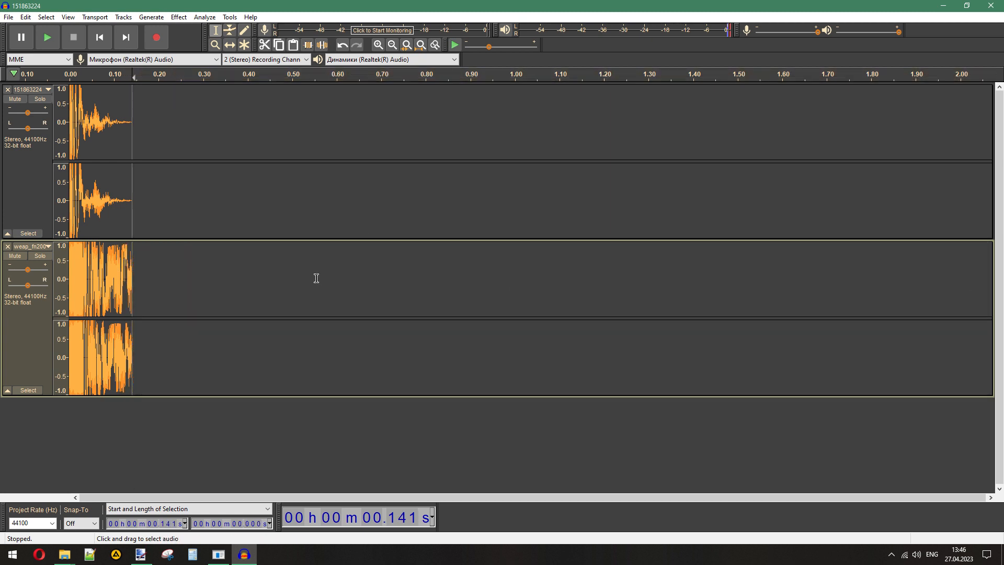
- Solo and play the trimmed F2000 clip, and apply Fade Out to the whole clip
double_click(103, 281)
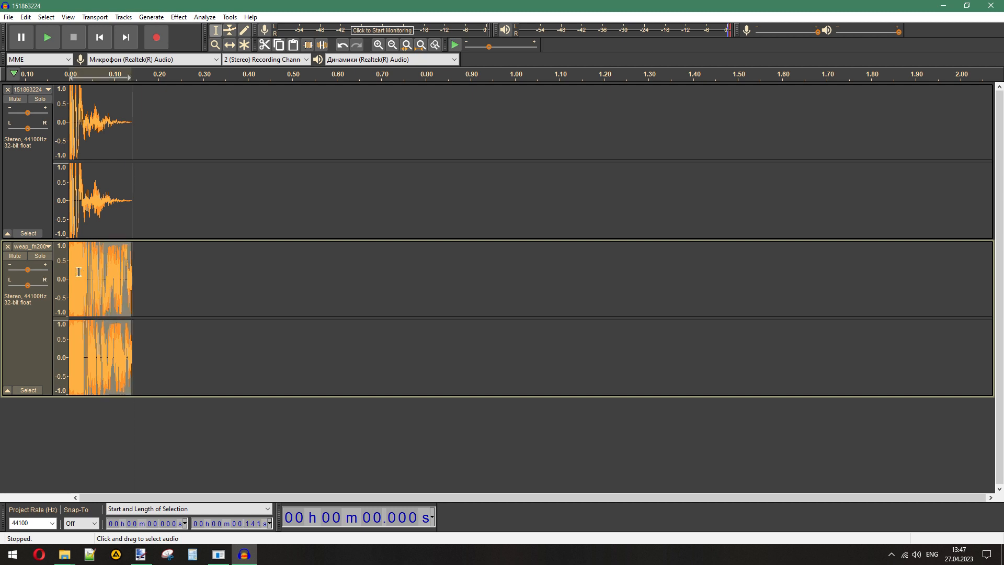
click(40, 255)
click(44, 38)
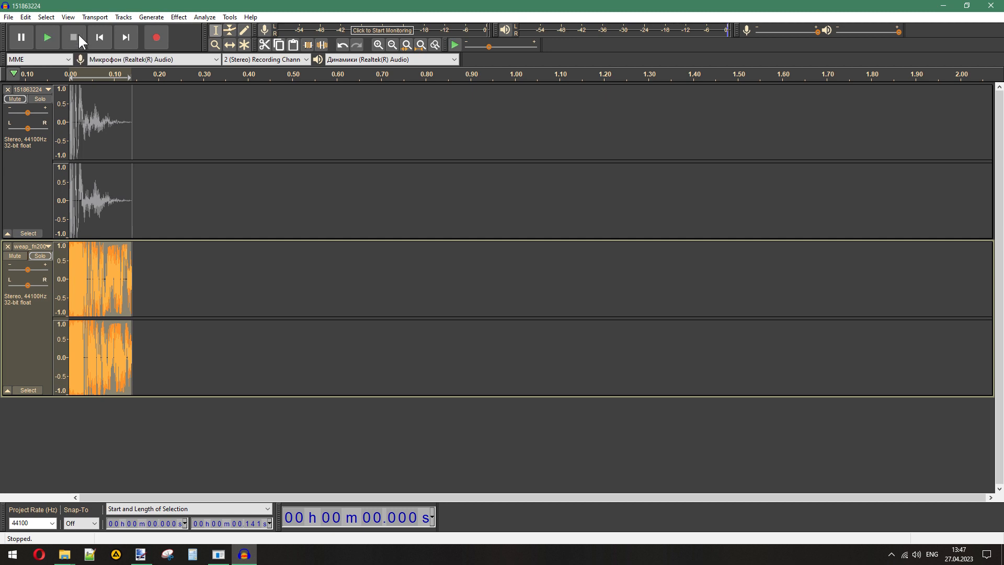
click(175, 17)
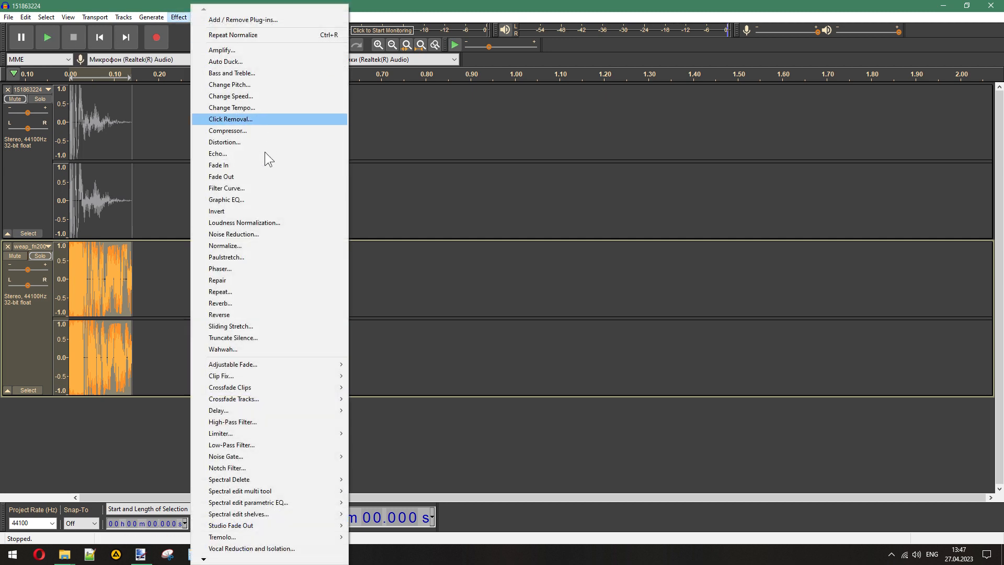
click(254, 176)
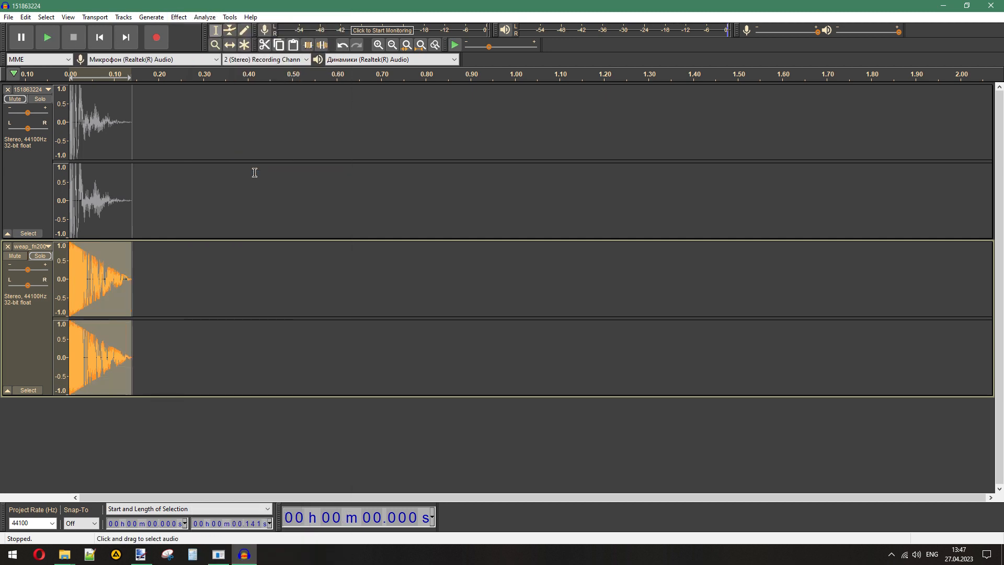
- Play the faded F2000 clip to check how it sounds
click(377, 45)
click(378, 45)
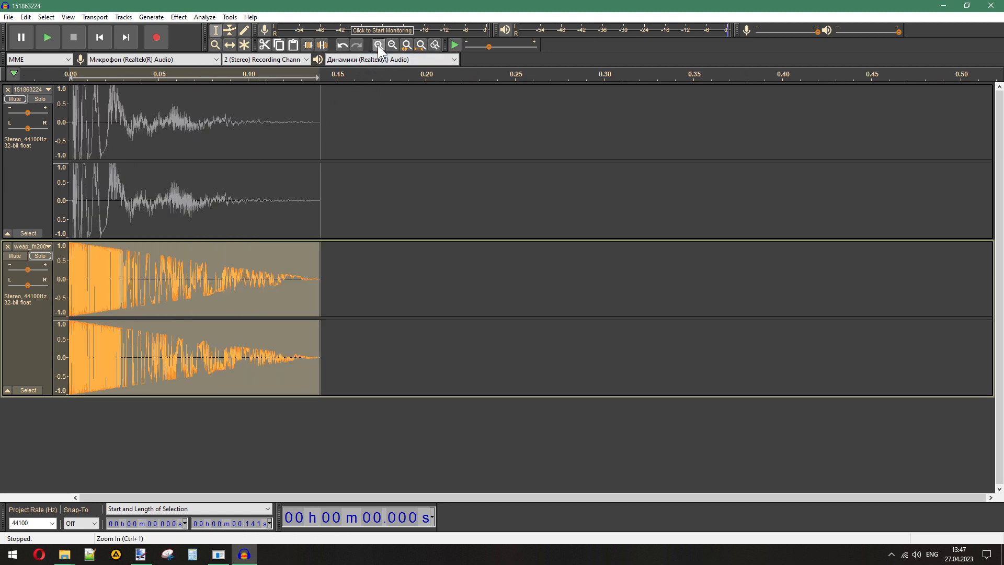
click(378, 45)
click(51, 31)
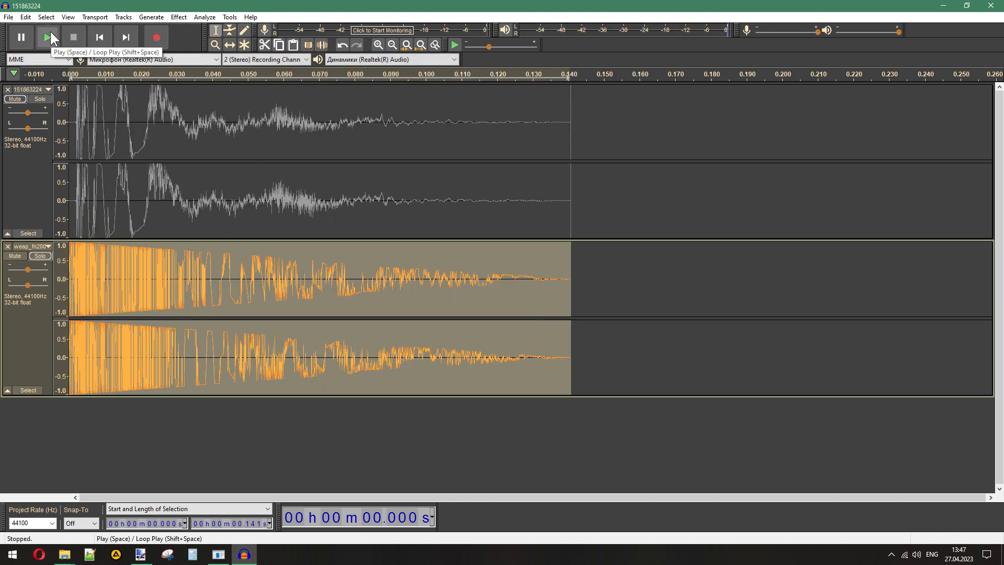
click(50, 31)
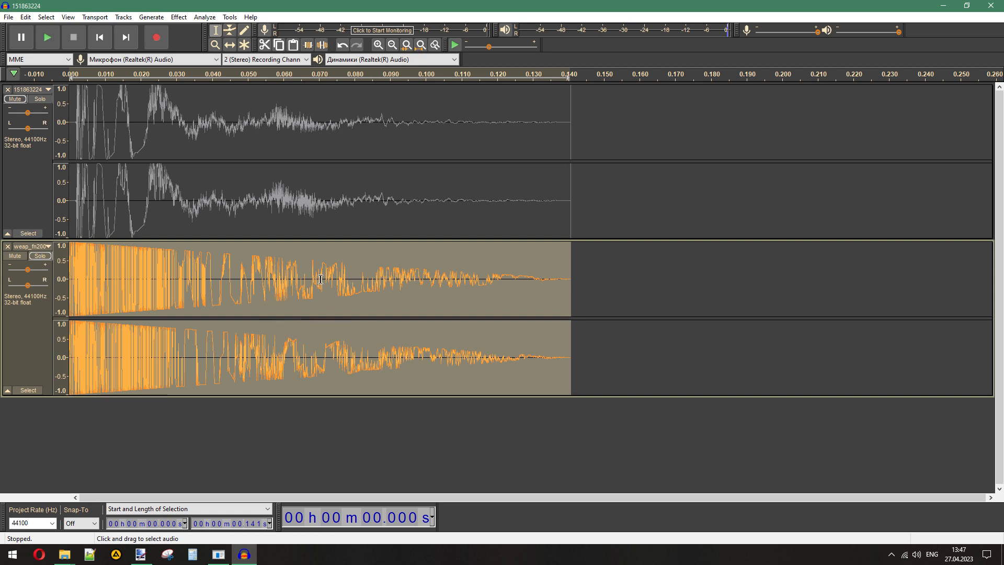
- Remove the original track, export the F2000 clip as 151863224.wav in 16-bit PCM WAV to replace_again, and close its track
click(8, 89)
click(8, 17)
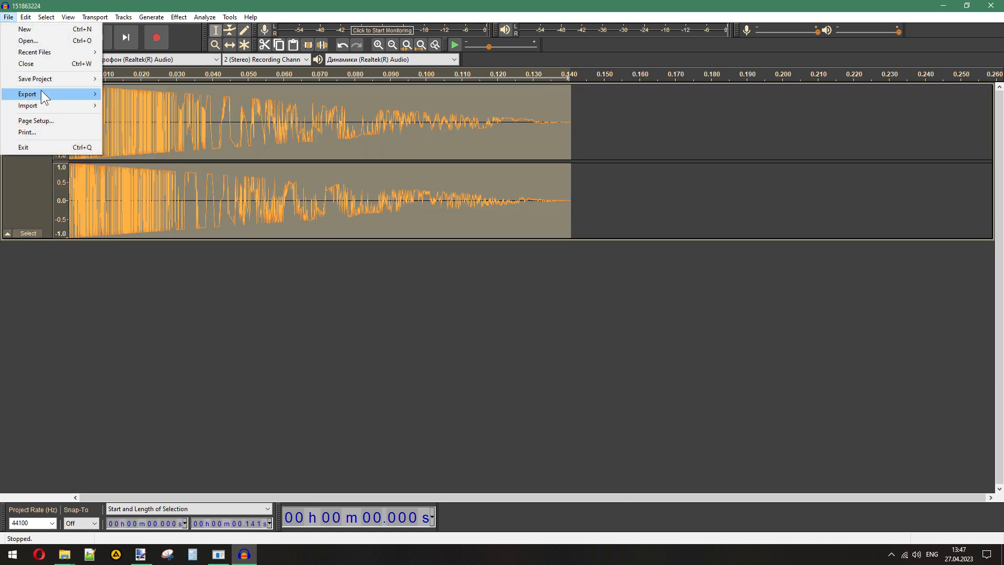
mouse_move(40, 94)
click(157, 109)
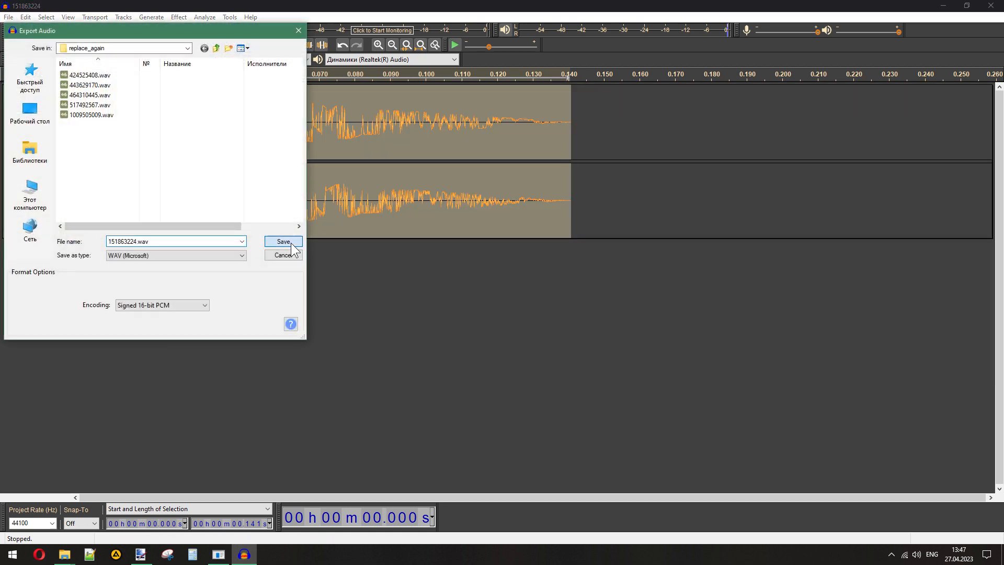
click(285, 240)
click(500, 363)
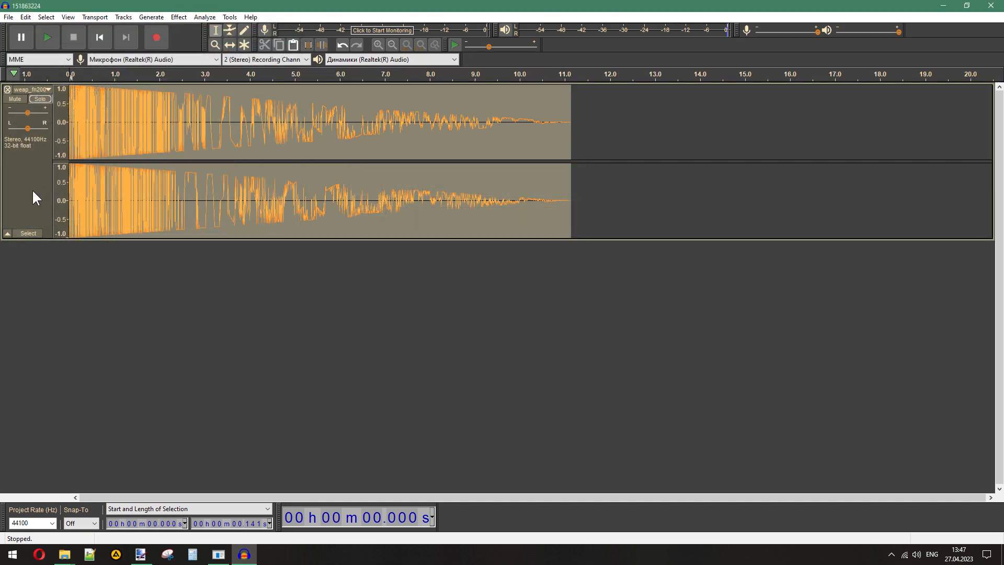
click(8, 90)
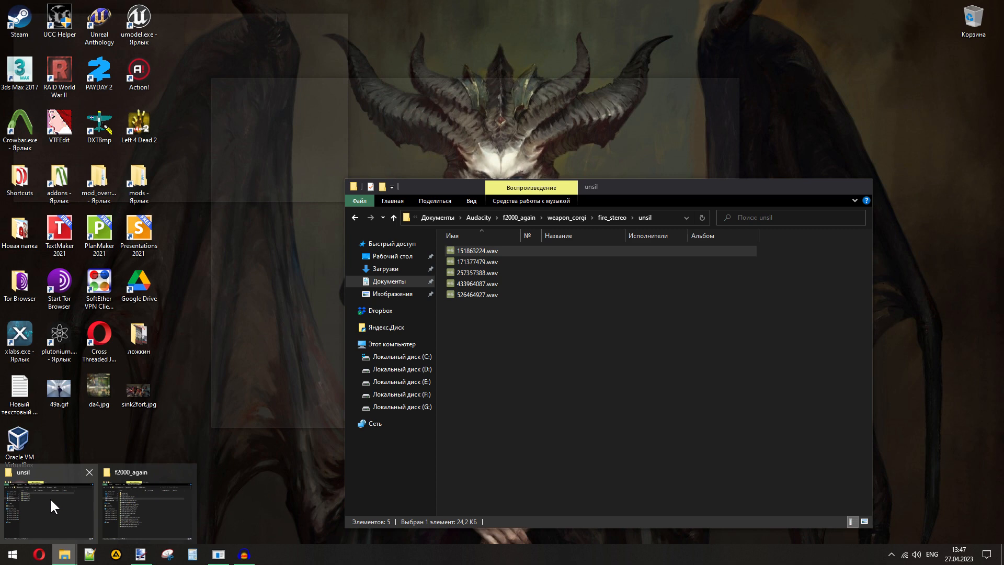
- Import 171377479.wav and weap_fn2000_slst_11.wav to compare their lengths, and close both tracks
click(50, 497)
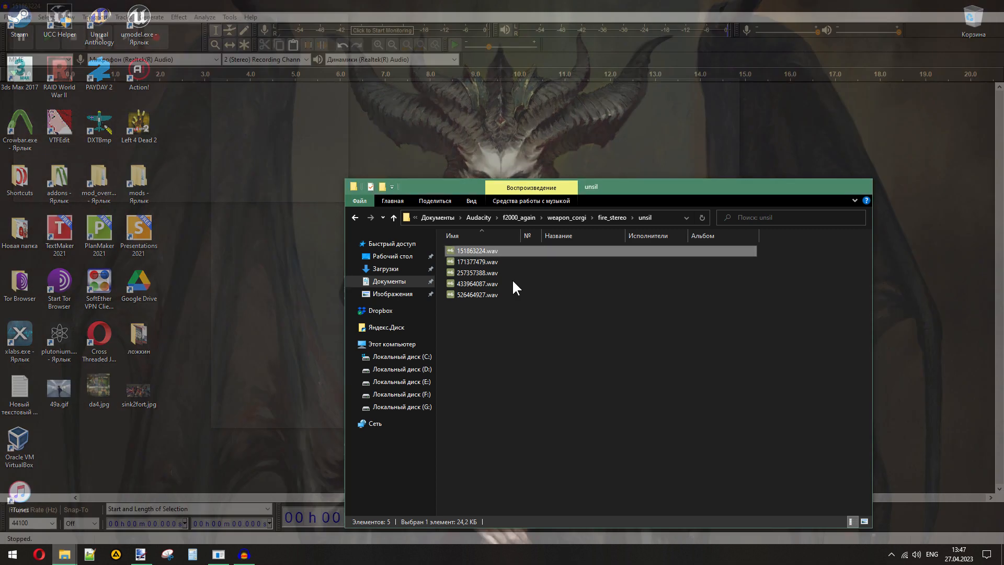
drag(471, 262, 197, 375)
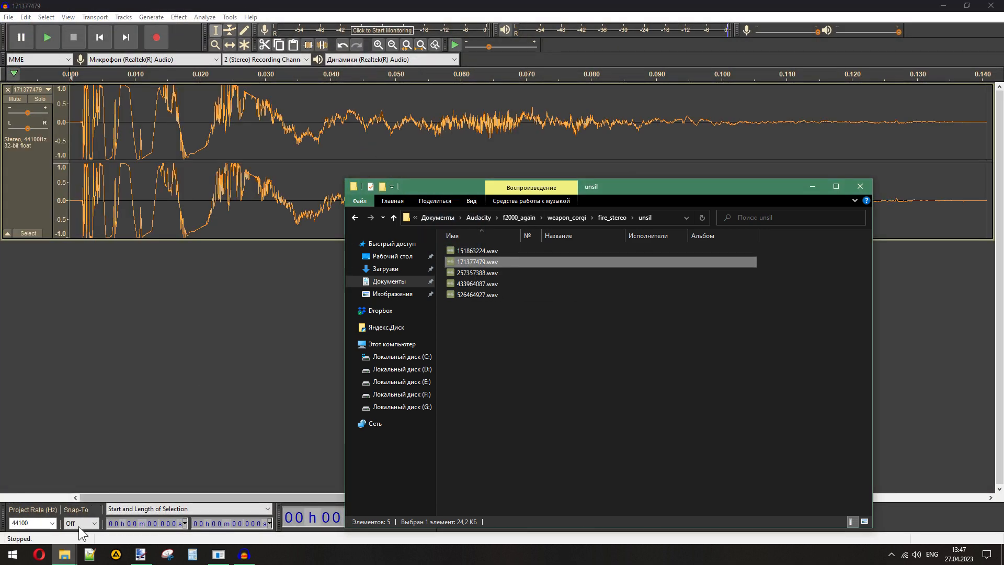
mouse_move(65, 554)
click(140, 507)
drag(361, 183, 130, 324)
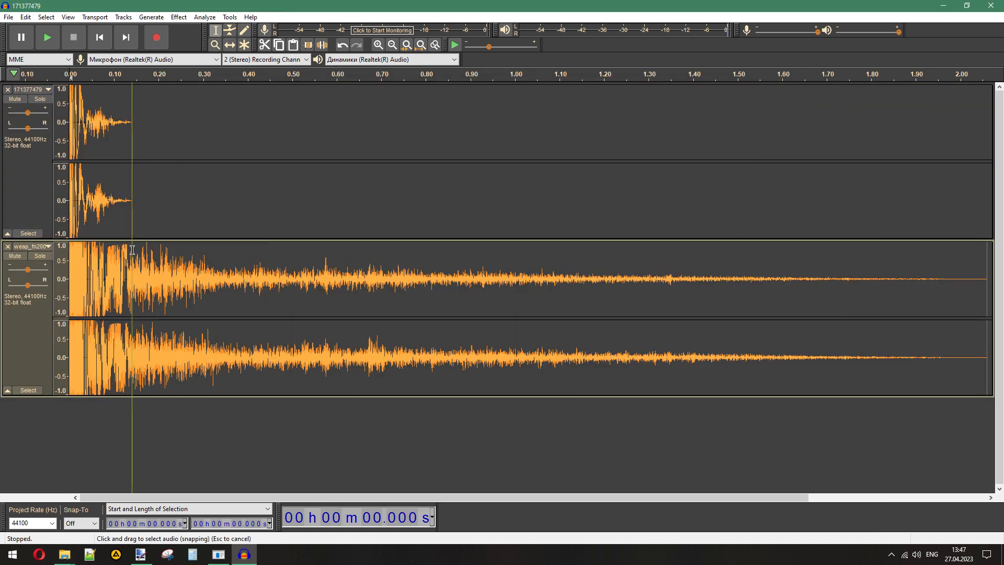
click(8, 89)
click(7, 90)
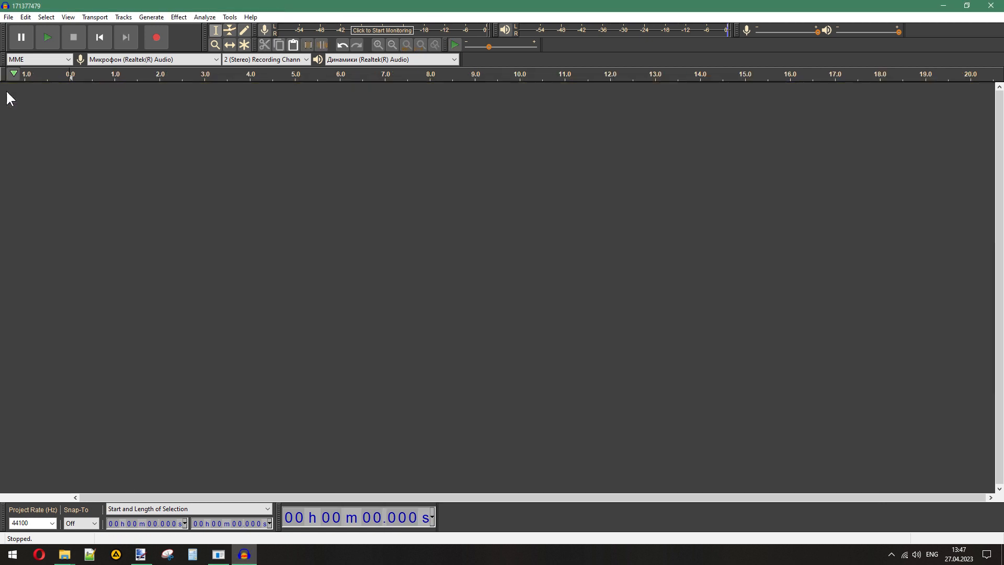
- Load the four unsil files from 171377479.wav to 526464927.wav together to compare their lengths, and close their tracks
mouse_move(64, 555)
click(44, 515)
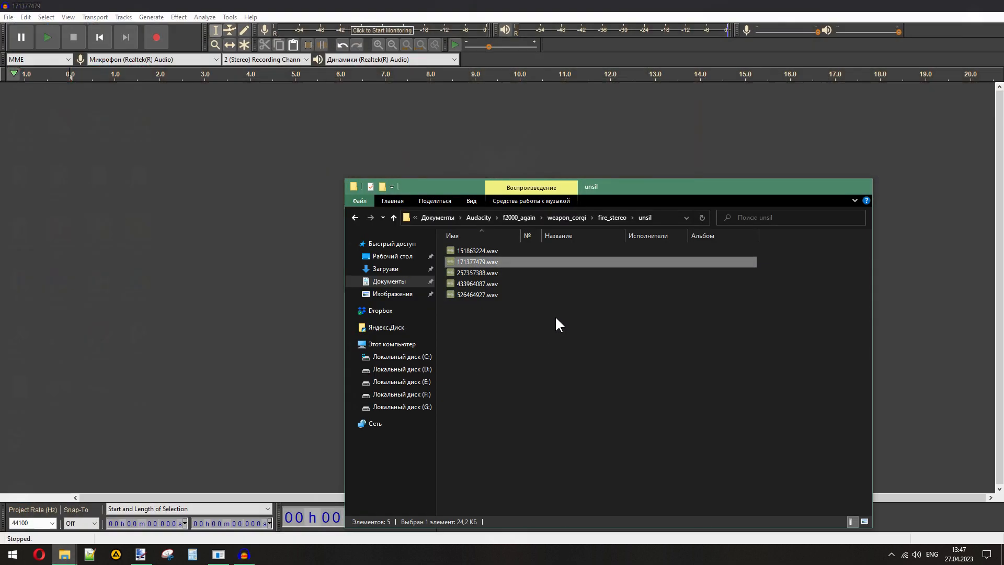
drag(537, 333, 157, 250)
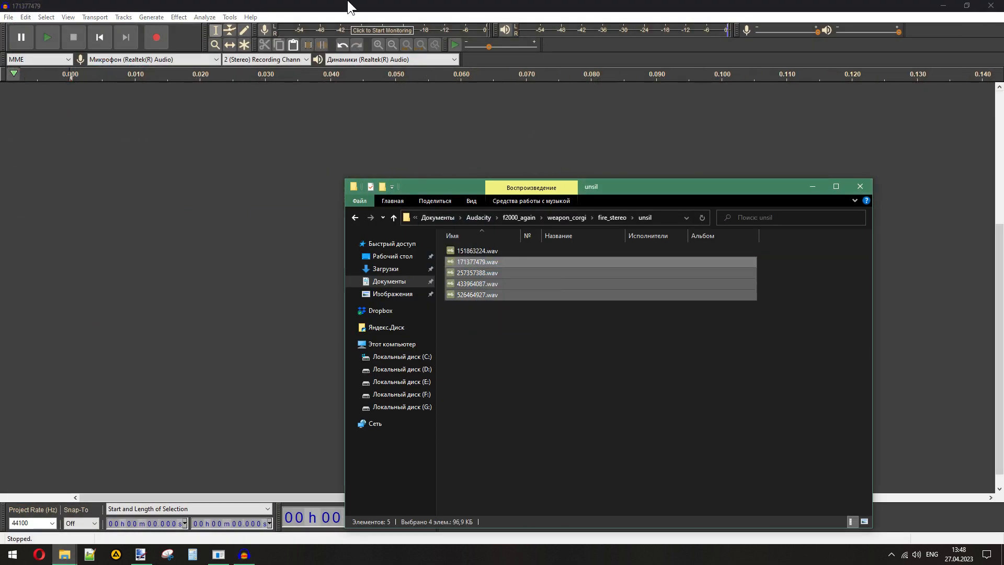
scroll(565, 295, up, 5)
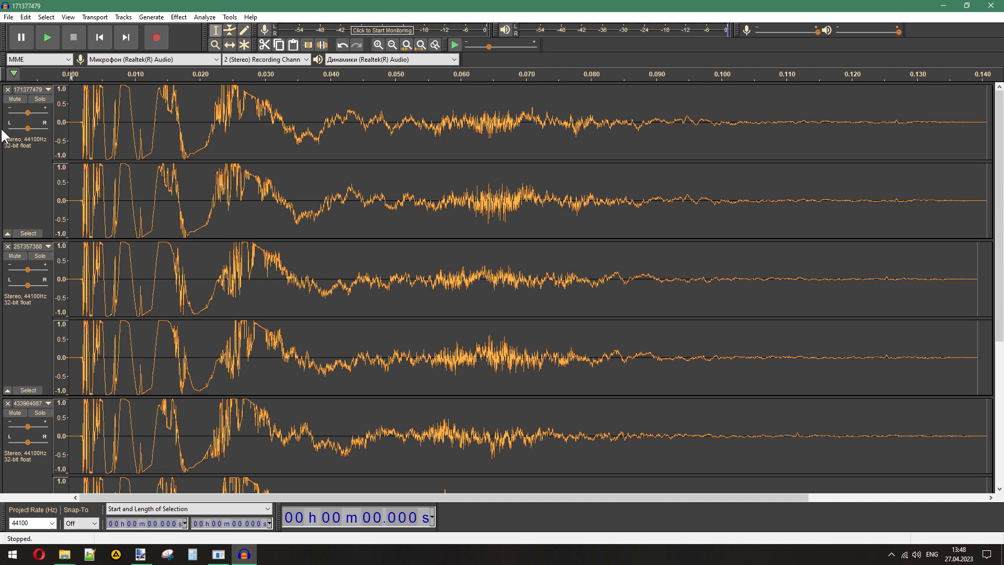
click(7, 90)
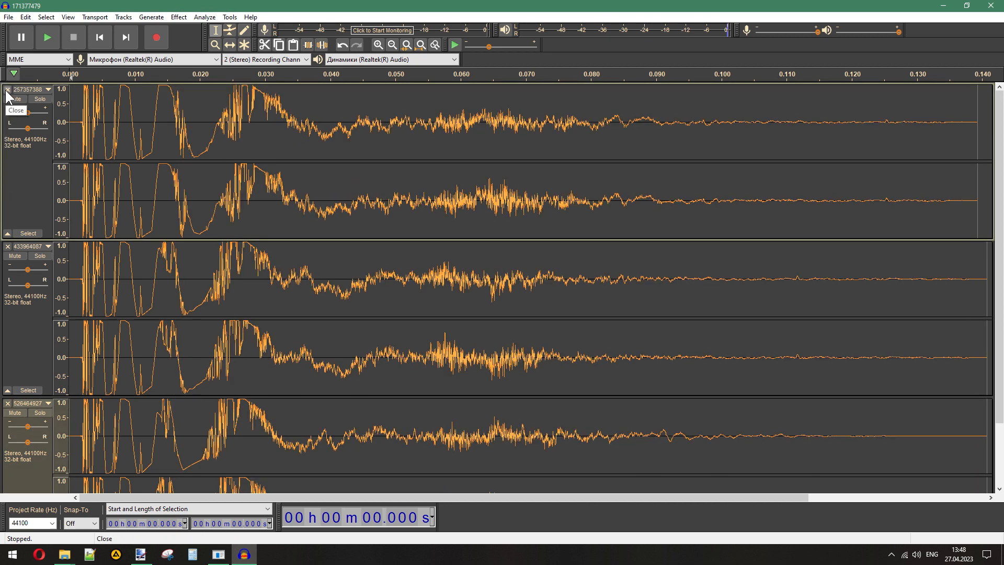
click(7, 90)
click(7, 90)
click(7, 91)
- Close the remaining comparison tracks and import 257357388.wav from the unsil folder
click(66, 555)
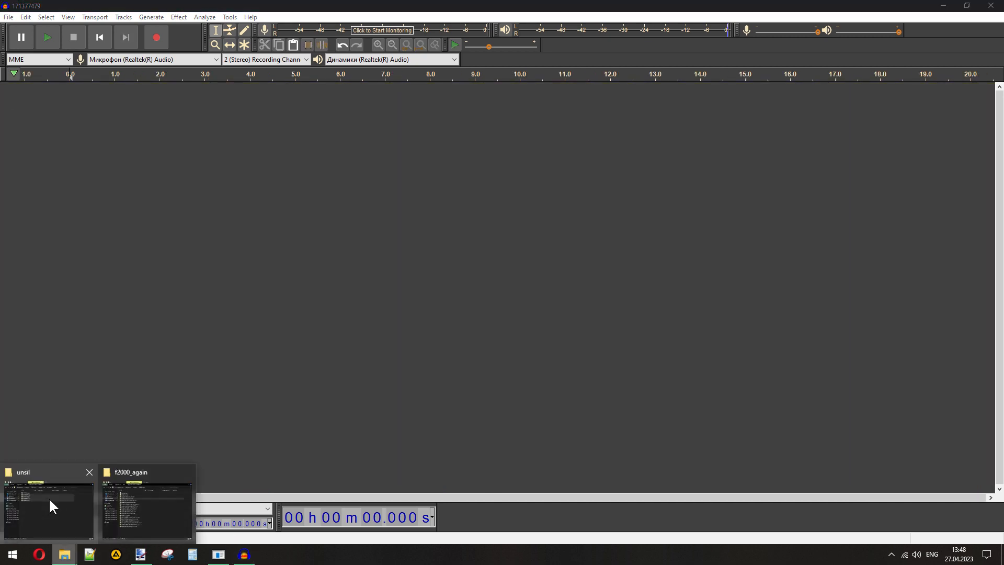
click(48, 497)
click(475, 273)
drag(475, 272, 223, 271)
click(64, 555)
click(120, 525)
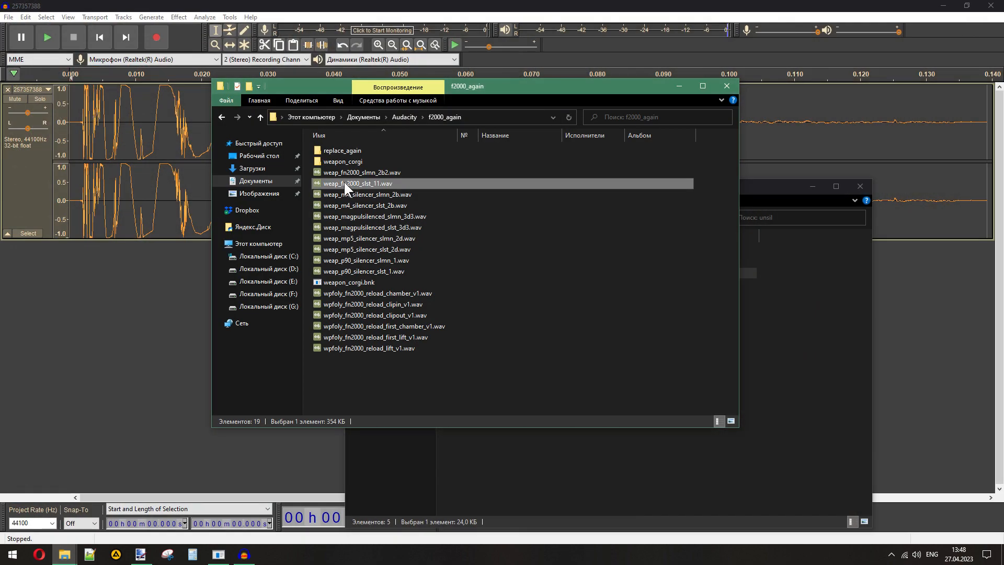
drag(344, 183, 110, 318)
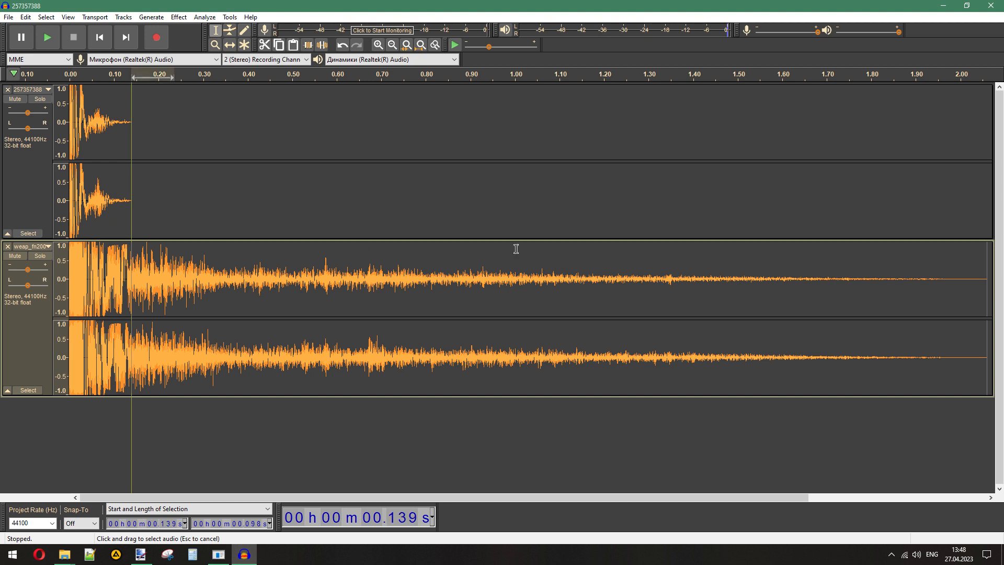
drag(516, 249, 987, 274)
click(987, 274)
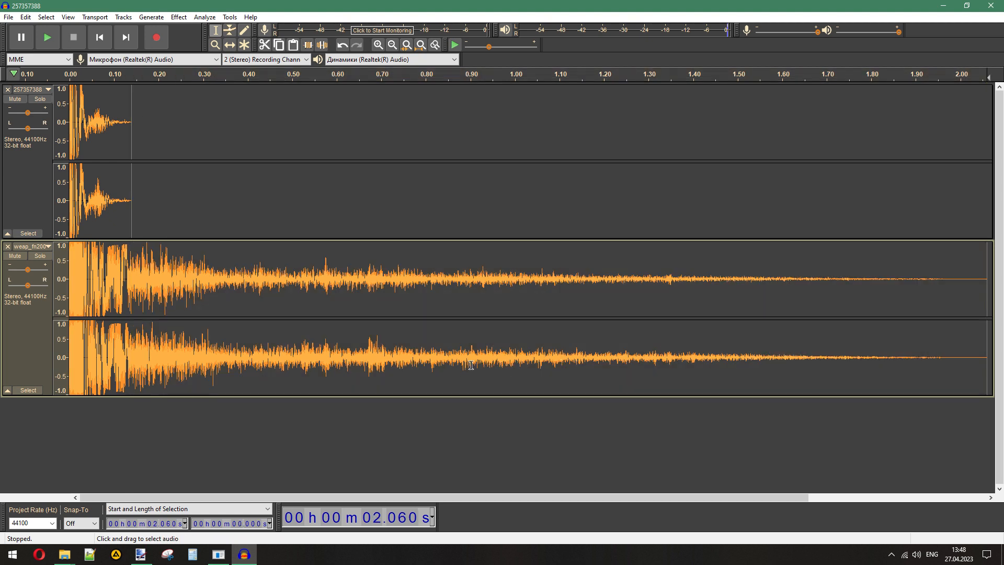
key(ctrl+z)
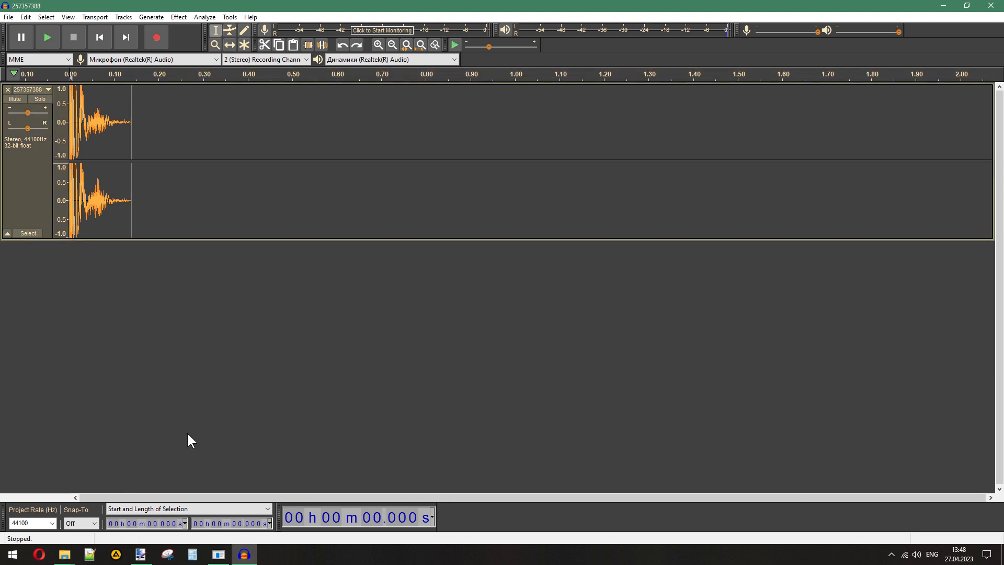
- Import weap_fn2000_slst_11.wav from f2000_again and delete everything after 0.139 s, where the original track ends
mouse_move(64, 555)
click(49, 528)
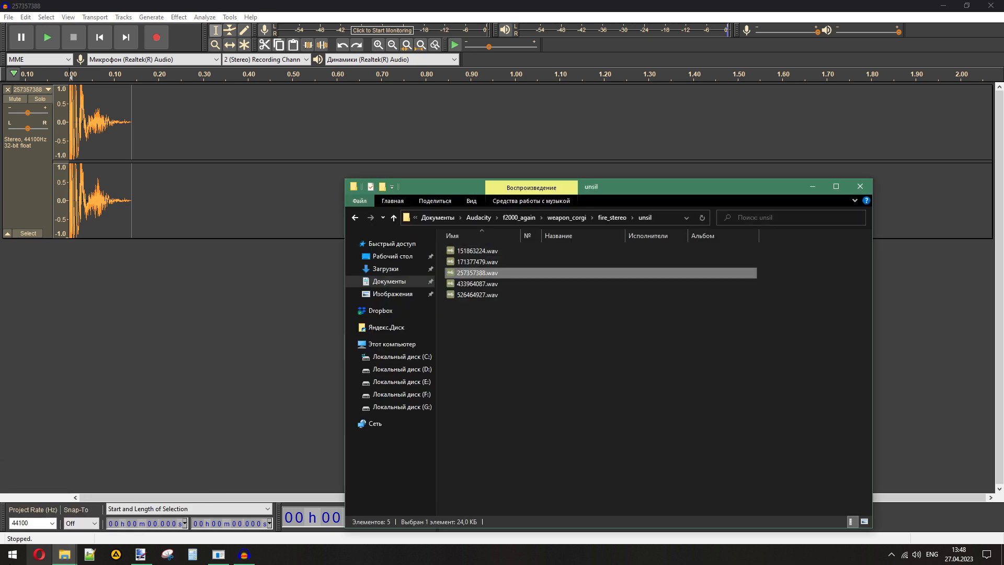
click(149, 509)
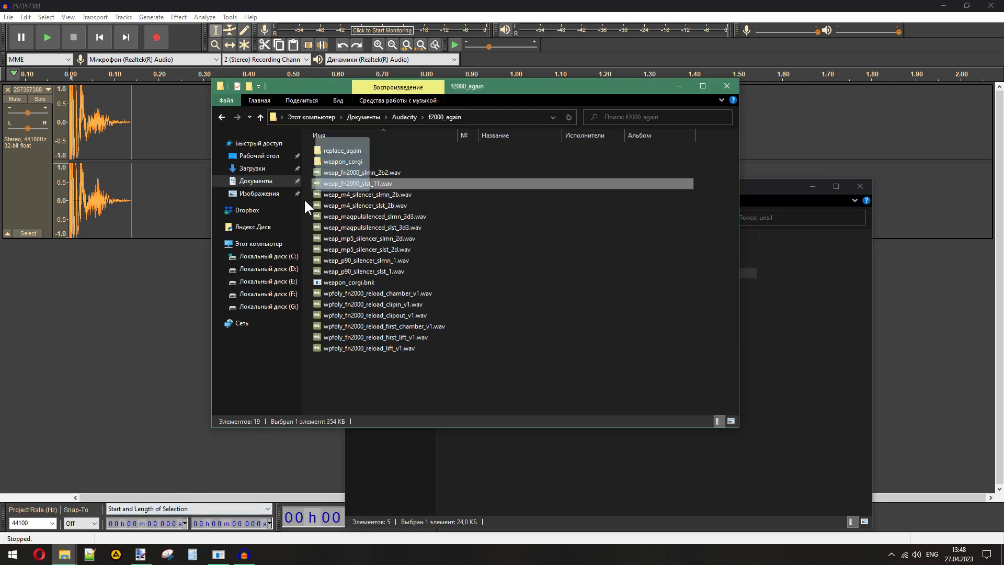
drag(305, 201, 916, 282)
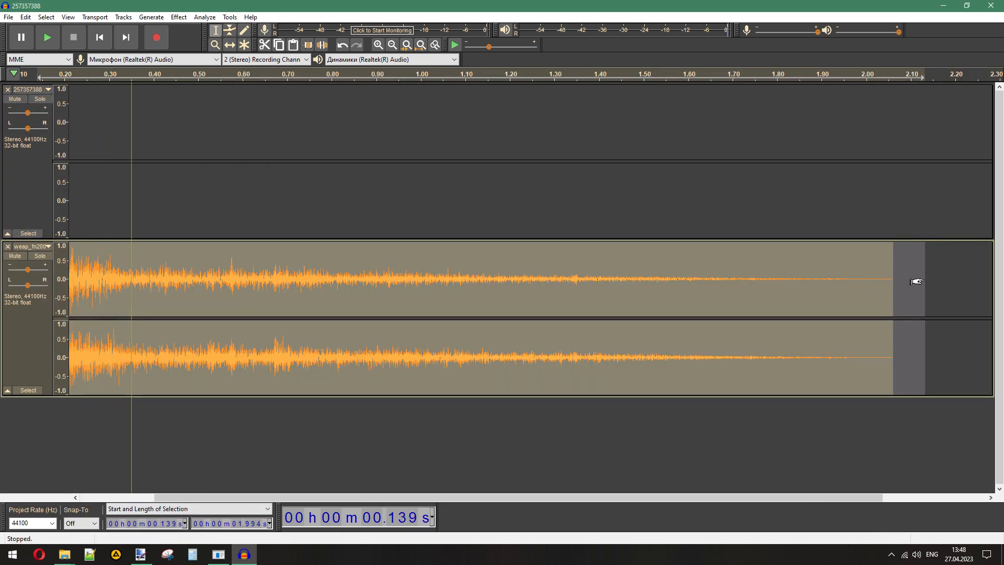
key(Delete)
click(134, 494)
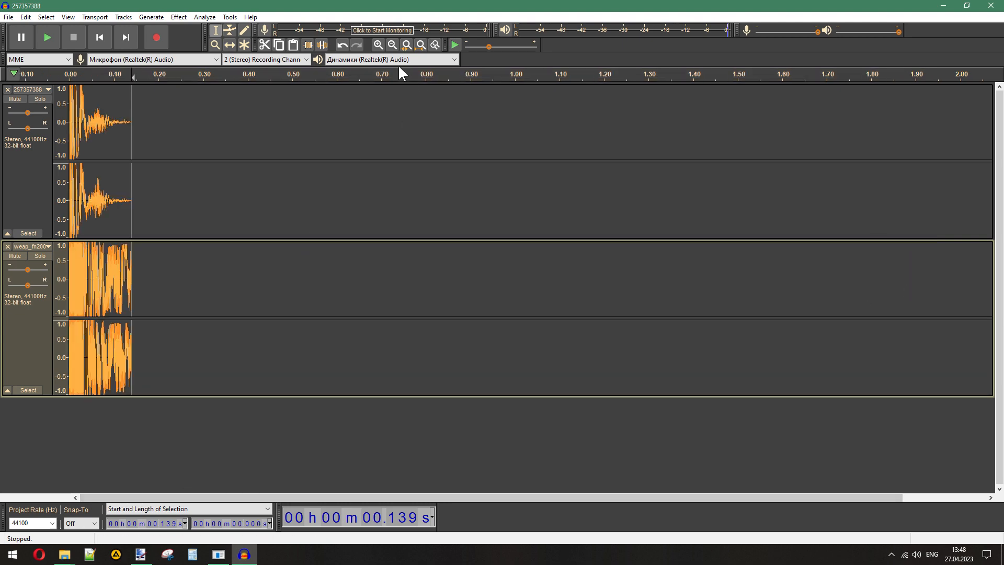
- Select the whole trimmed F2000 clip and repeat the Fade Out effect on it
click(383, 44)
click(383, 44)
click(383, 44)
double_click(549, 277)
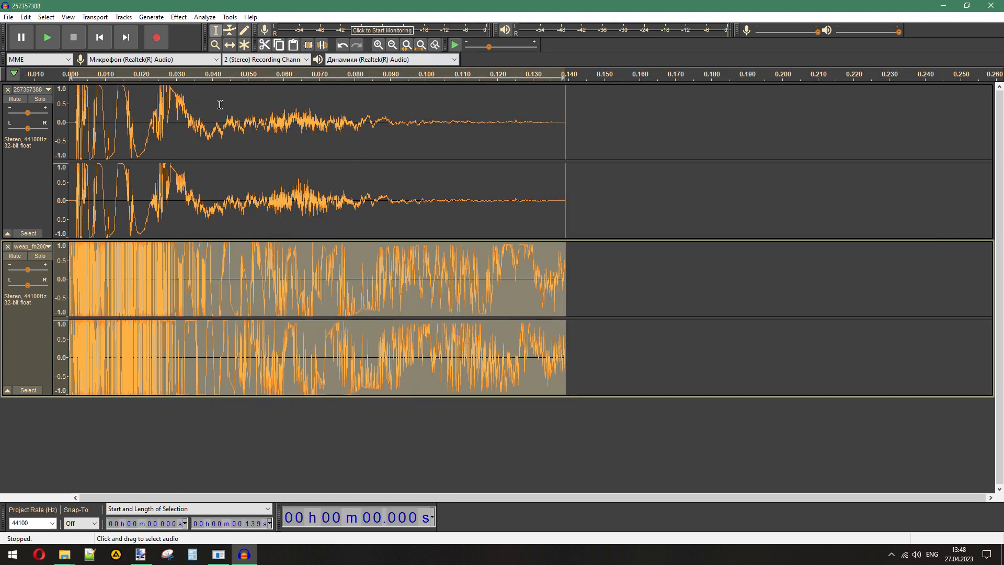
click(179, 17)
click(190, 36)
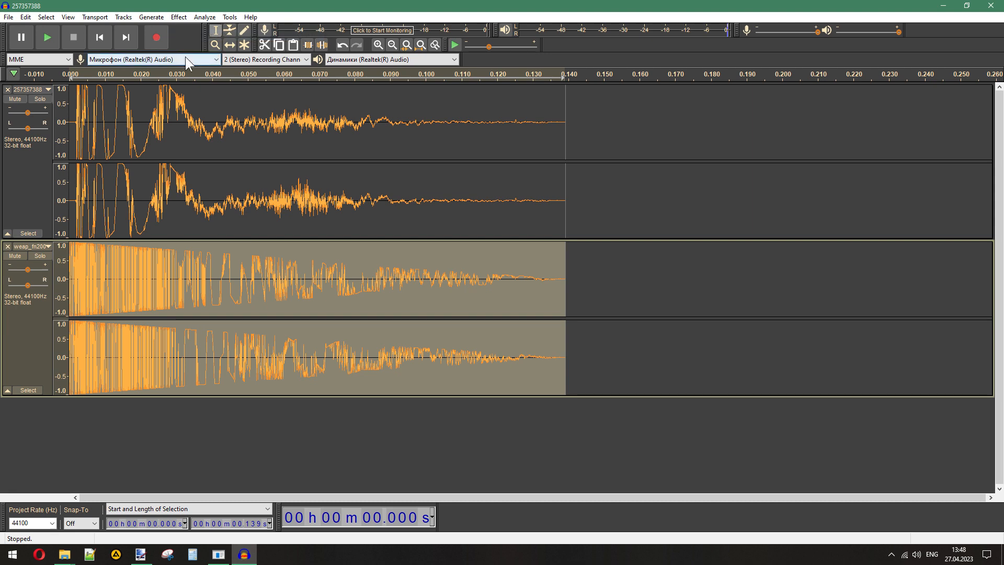
- Remove the original track and export the F2000 clip to replace_again as 257357388.wav in signed 16-bit PCM WAV
click(8, 91)
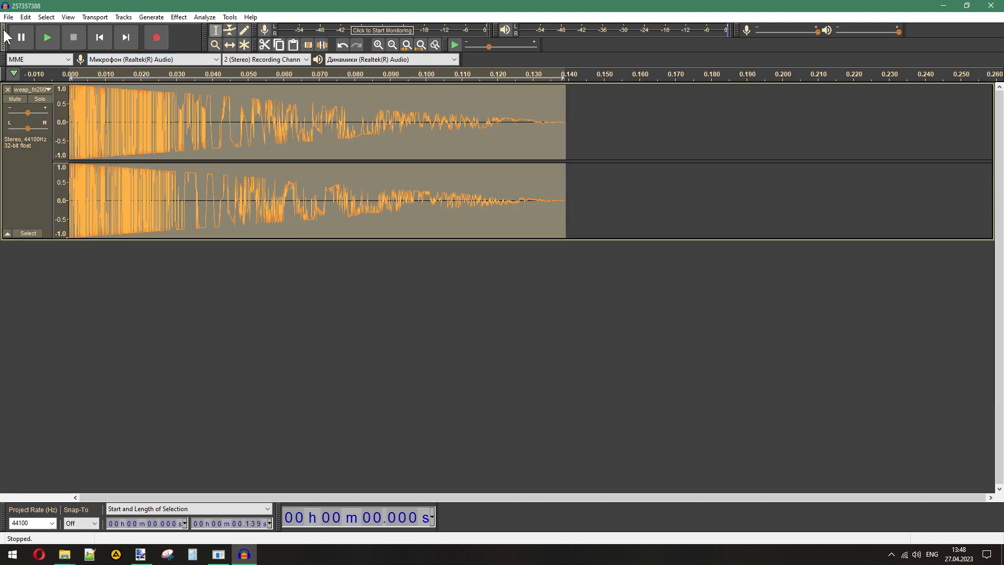
click(9, 17)
mouse_move(42, 94)
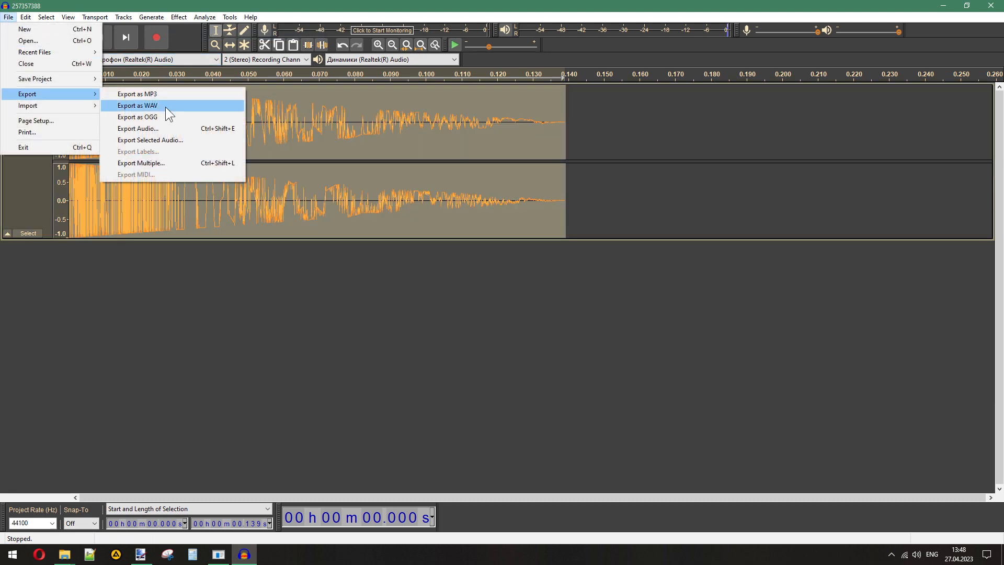
click(165, 106)
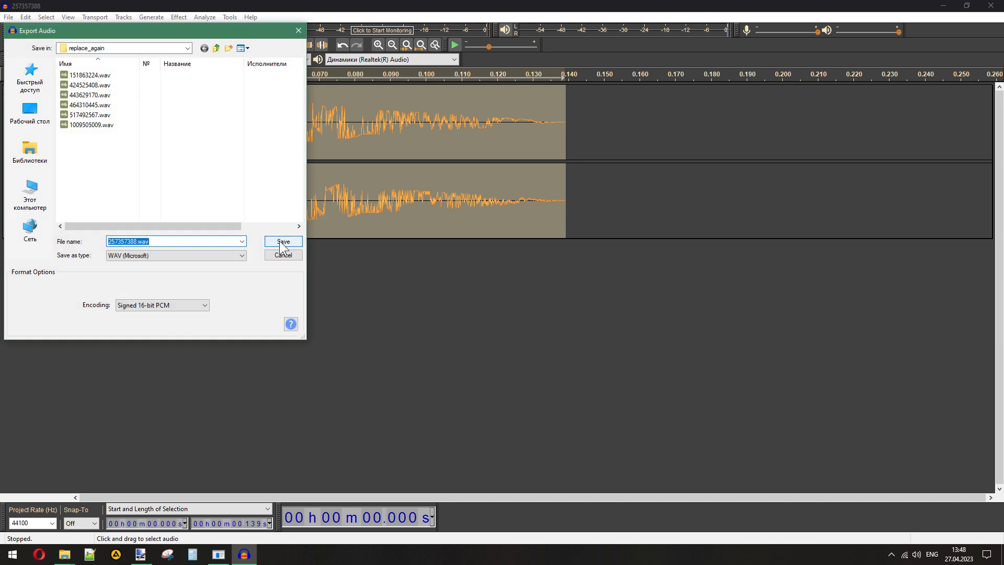
click(281, 243)
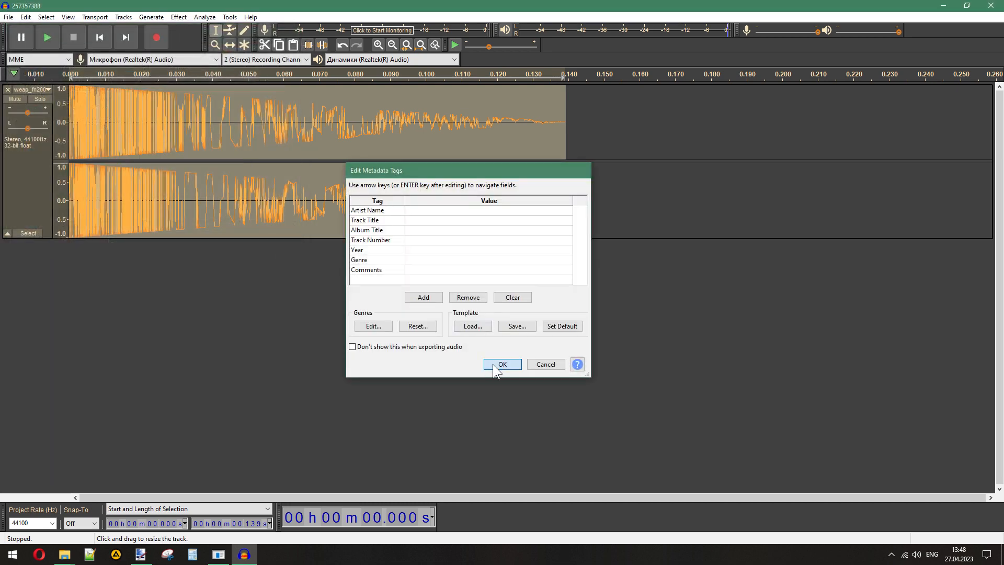
click(503, 364)
- Copy the name of 171377479.wav from the unsil folder and export the same F2000 clip as a WAV under that name
click(65, 554)
click(57, 503)
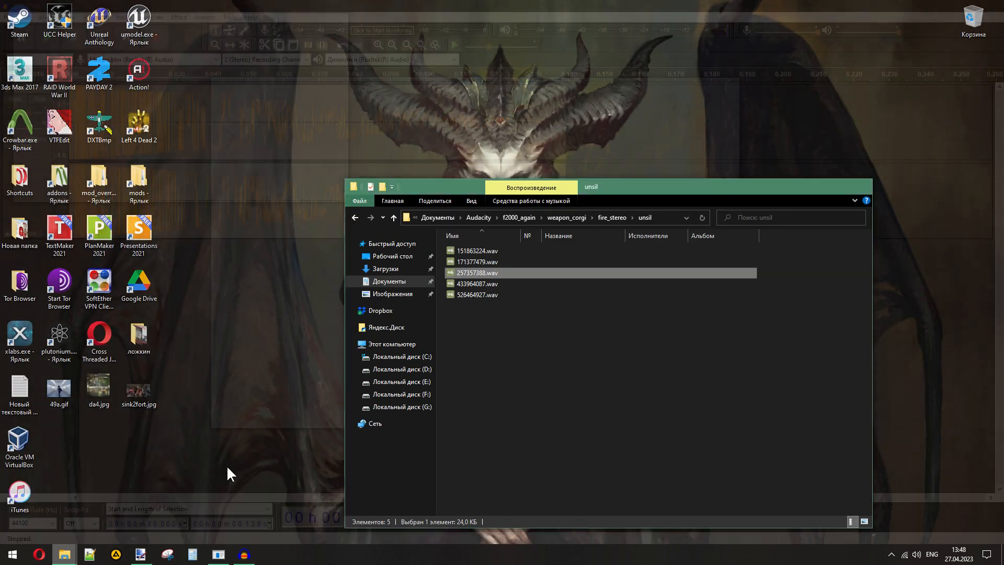
click(480, 263)
click(466, 262)
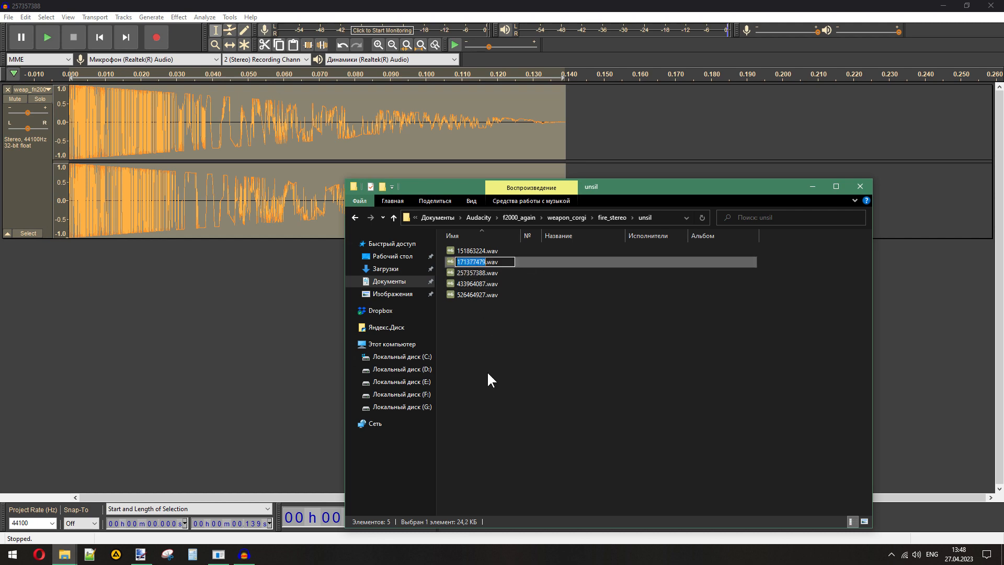
click(5, 69)
click(8, 16)
mouse_move(31, 93)
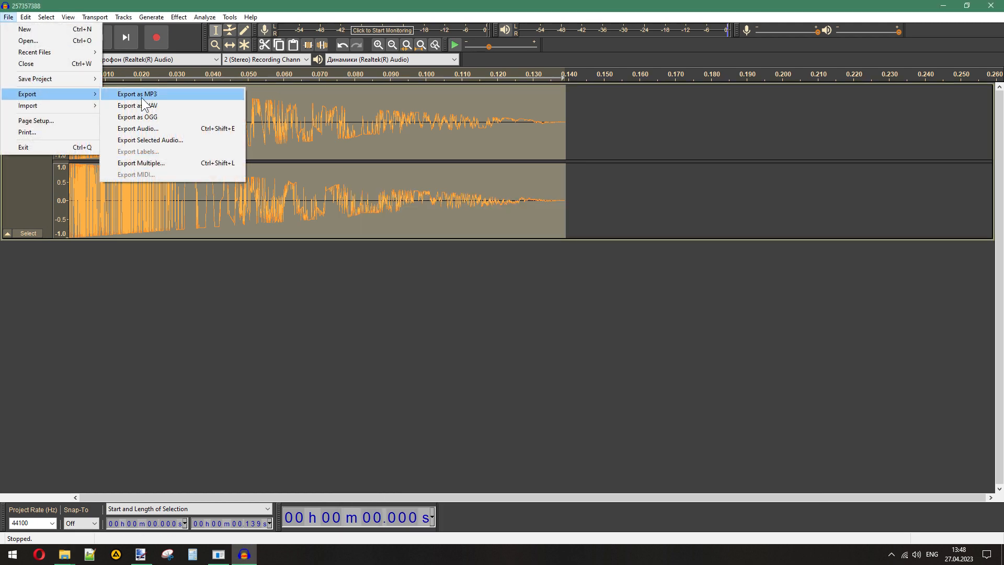
click(148, 105)
key(Return)
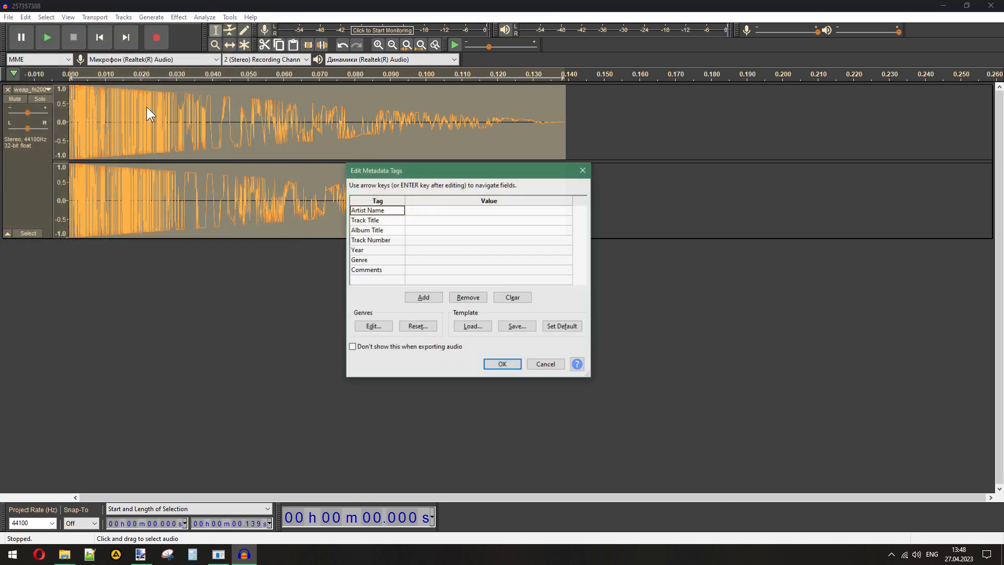
key(Return)
- Export the same F2000 clip to replace_again as WAV named 433964087, copying the name from the unsil folder, and close its track
mouse_move(64, 554)
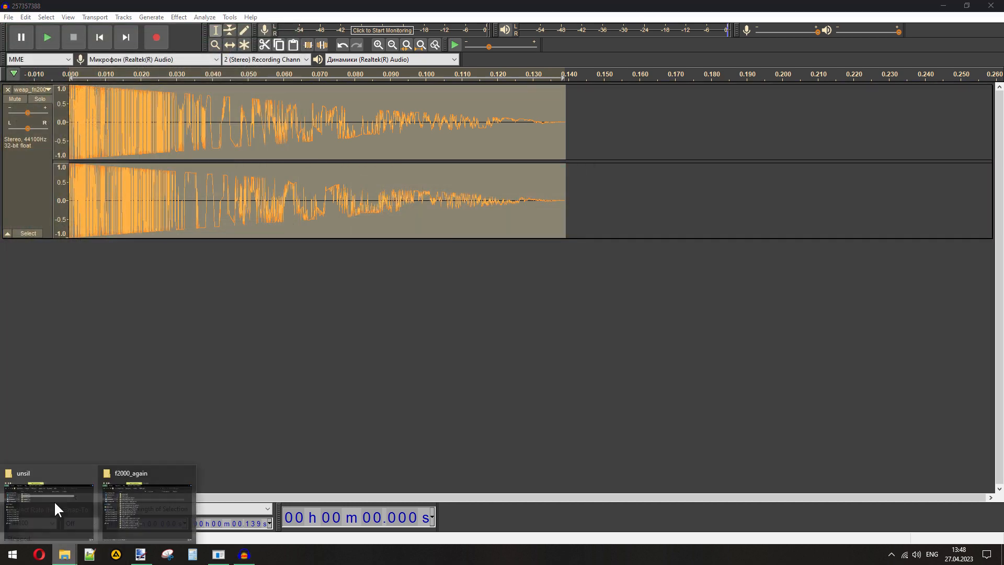
click(54, 502)
click(460, 285)
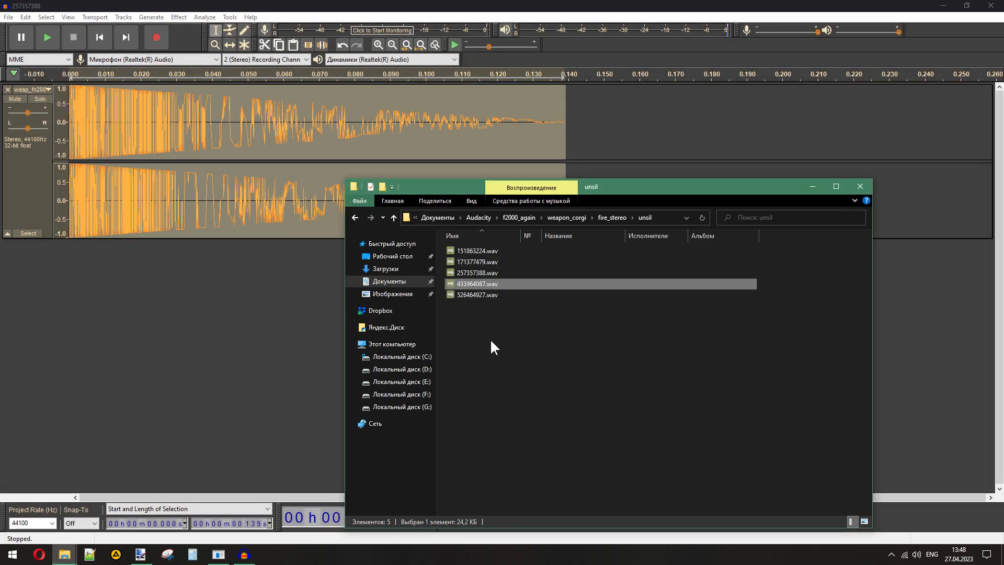
click(9, 17)
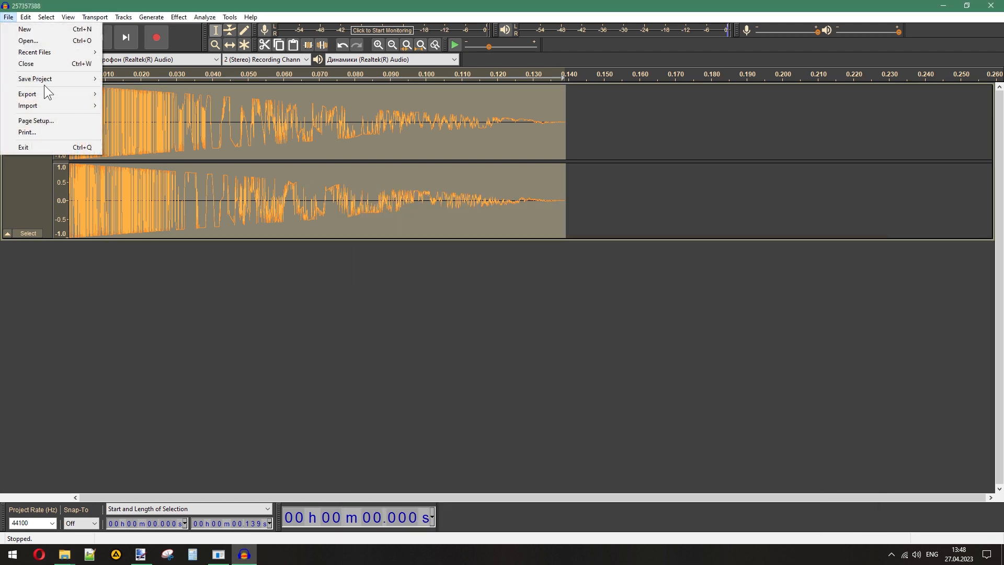
mouse_move(44, 88)
click(177, 108)
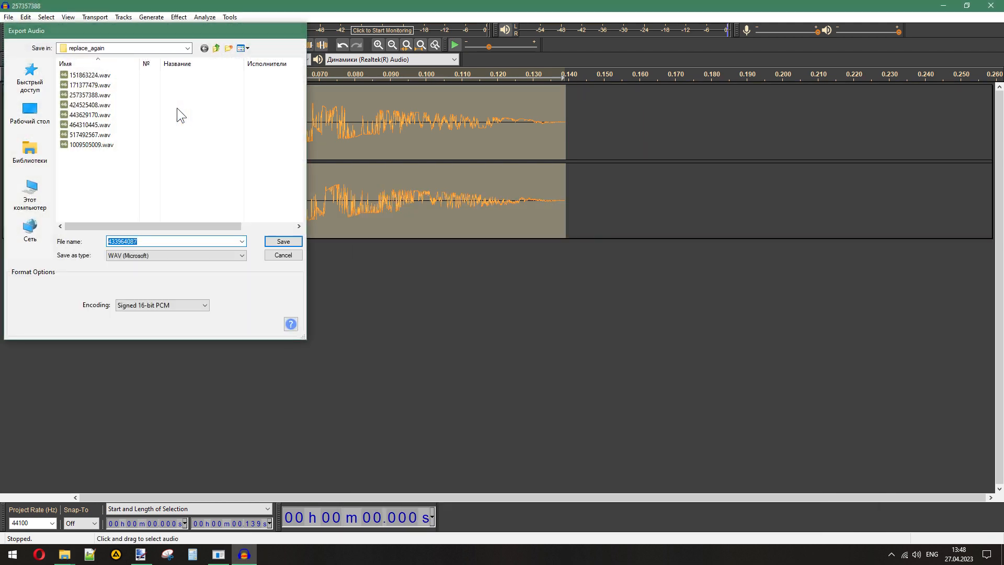
key(Return)
key(Return)
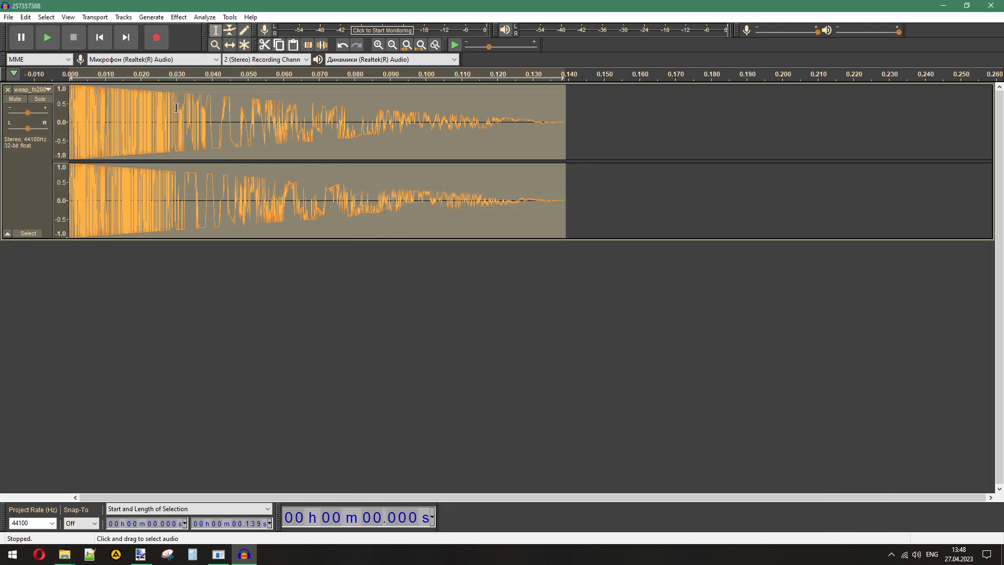
click(6, 90)
- Import 526464927.wav from the unsil folder and weap_fn2000_slst_11.wav from f2000_again
mouse_move(64, 555)
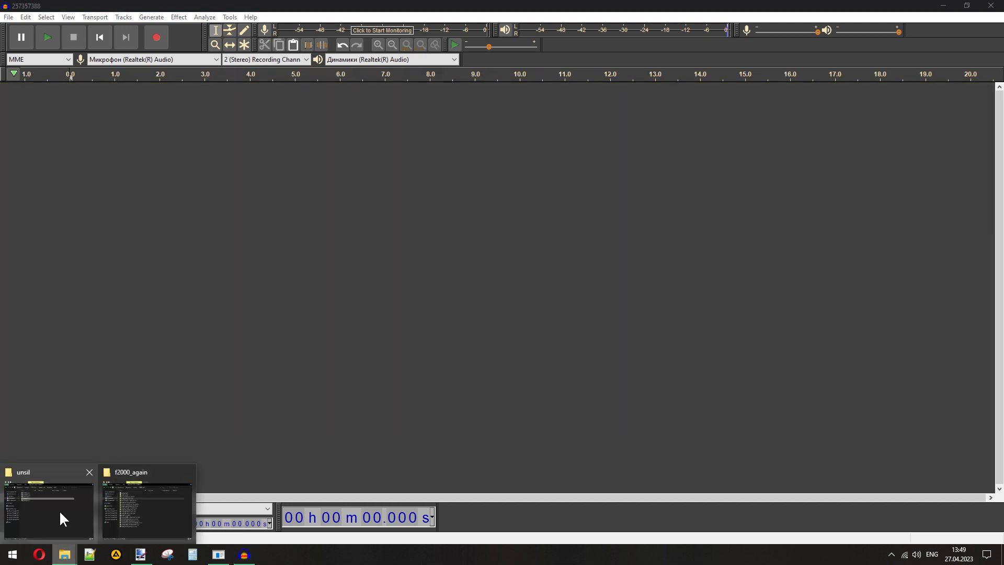
mouse_move(60, 512)
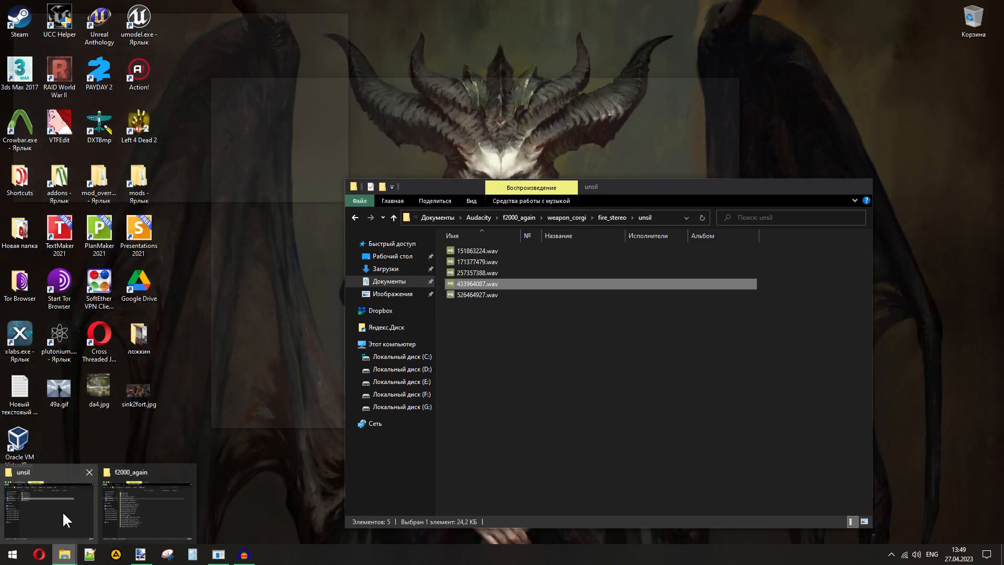
click(71, 510)
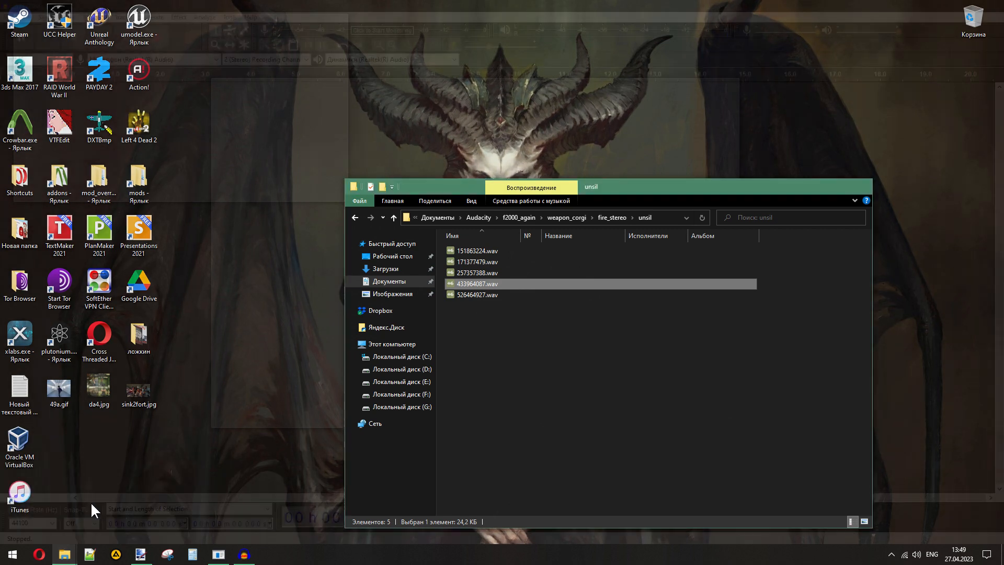
drag(468, 295, 104, 497)
click(63, 552)
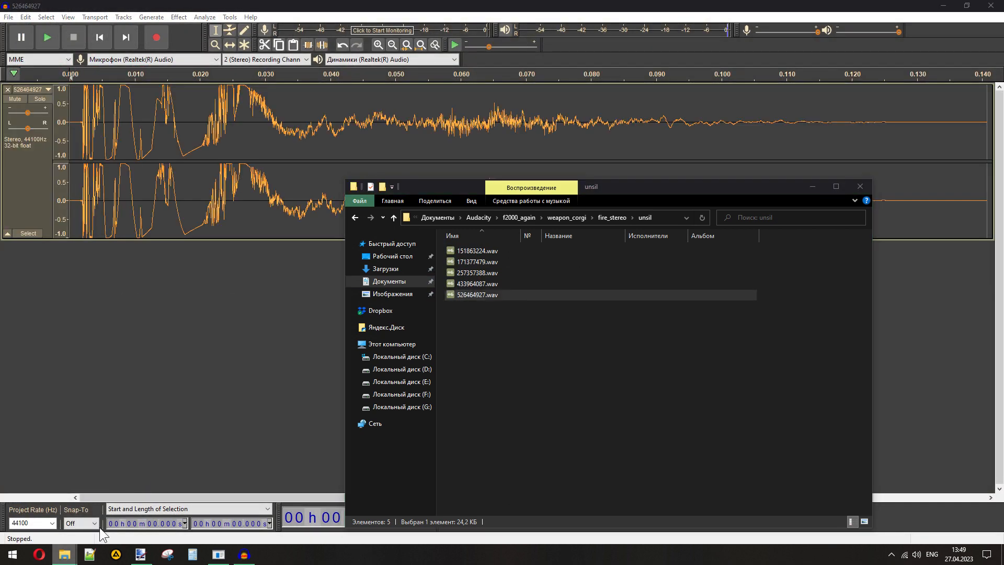
click(147, 505)
drag(369, 184, 55, 388)
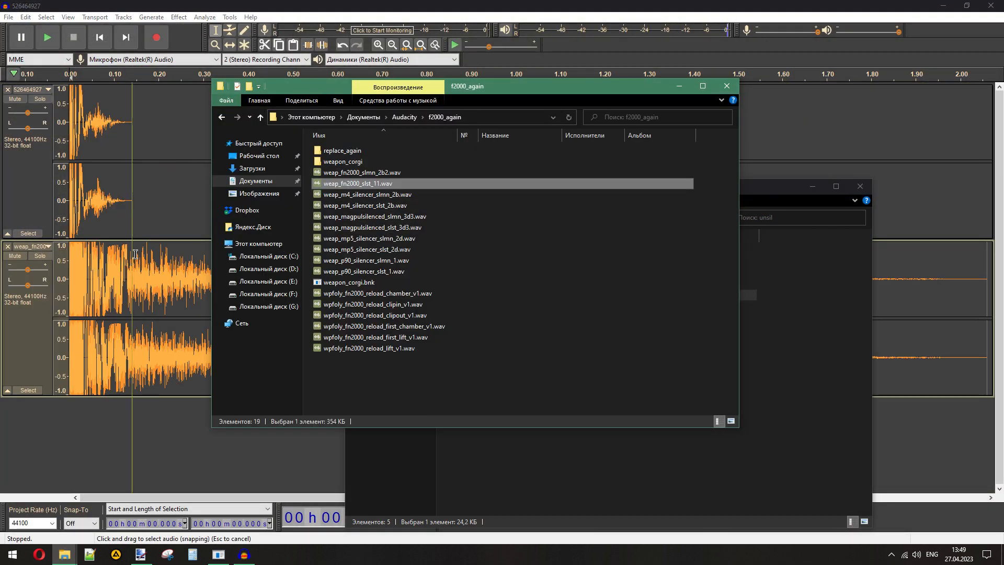
- Delete the F2000 audio after 0.141 s, where the original track ends, and apply Fade Out to the remaining clip
drag(134, 277, 982, 276)
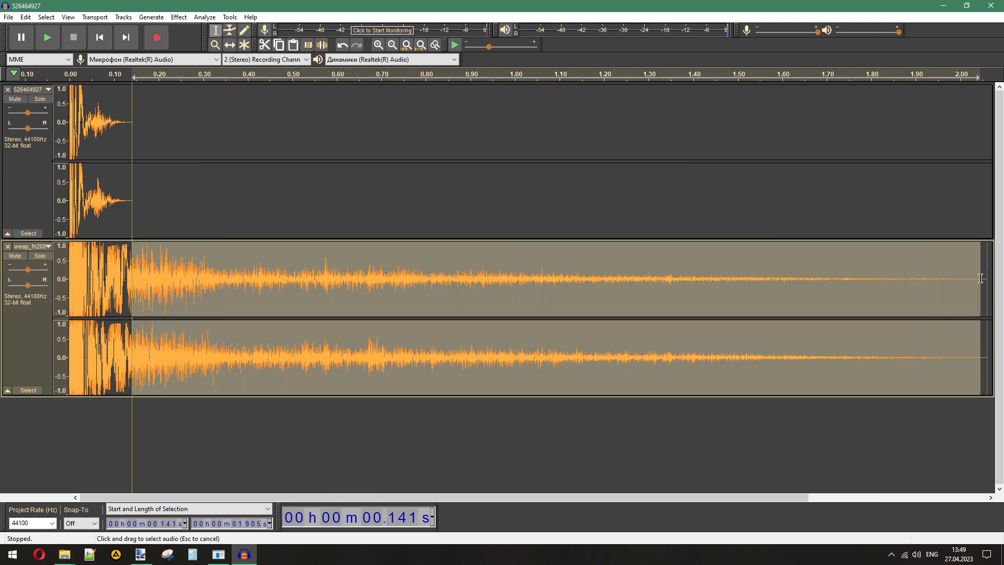
key(Delete)
drag(131, 259, 70, 262)
click(179, 17)
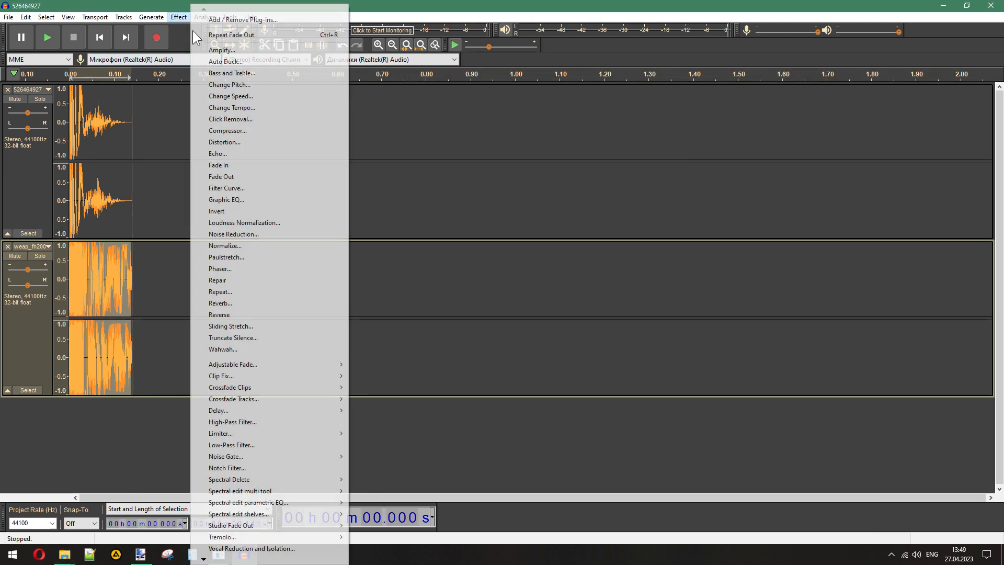
click(210, 163)
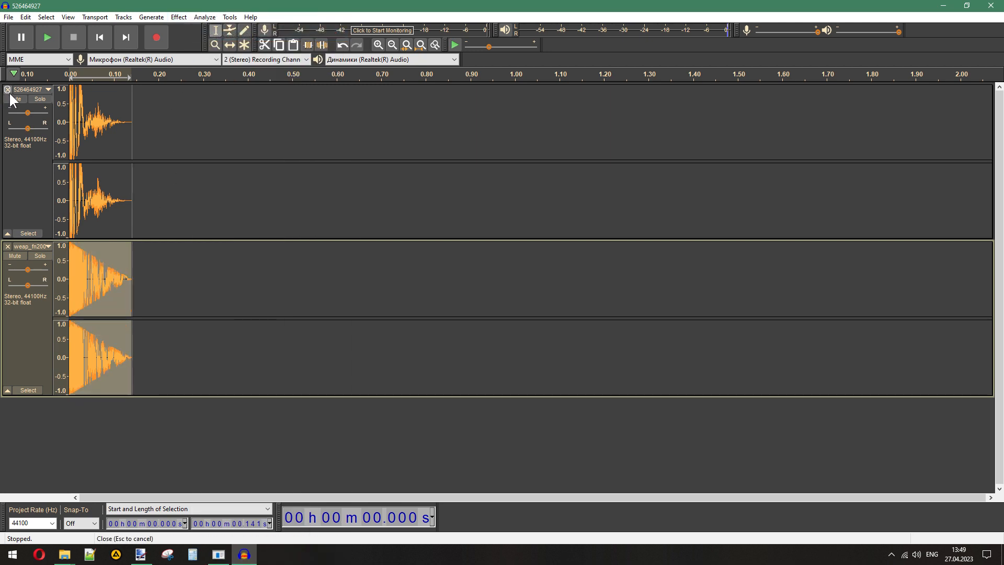
- Remove the original track, export the F2000 clip as a WAV named 526464927, and close its track
click(7, 90)
click(8, 16)
mouse_move(57, 92)
click(196, 105)
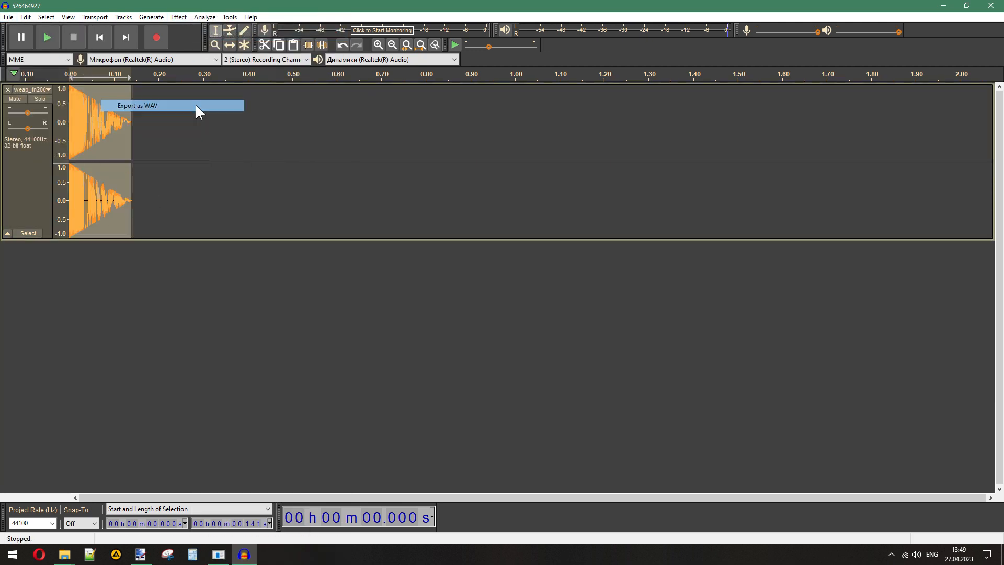
click(281, 238)
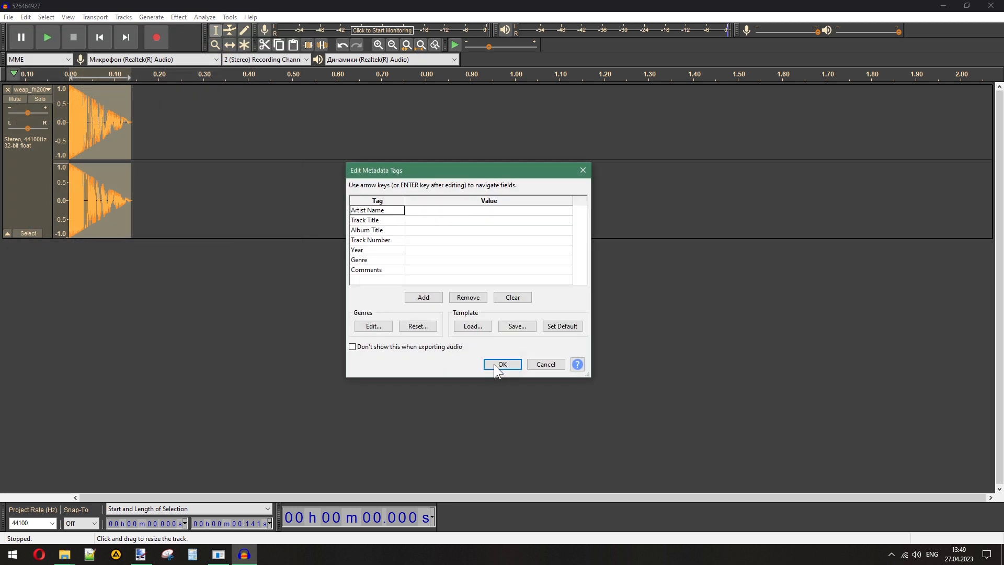
click(496, 363)
click(7, 90)
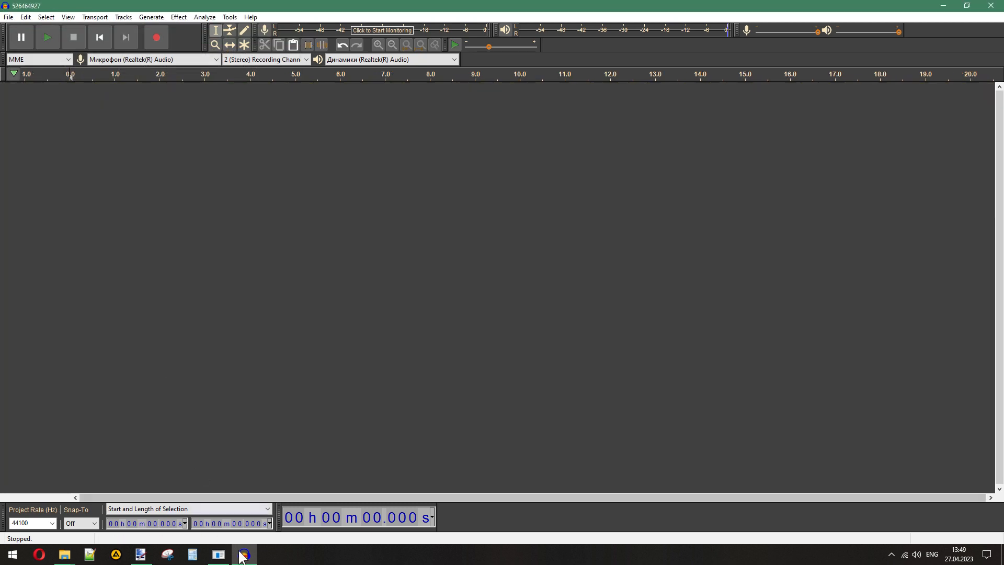
- Switch to File Explorer, check the f2000_again and weapon_corgi subfolders, including poof, and return to the fire_stereo folder
click(244, 555)
click(522, 462)
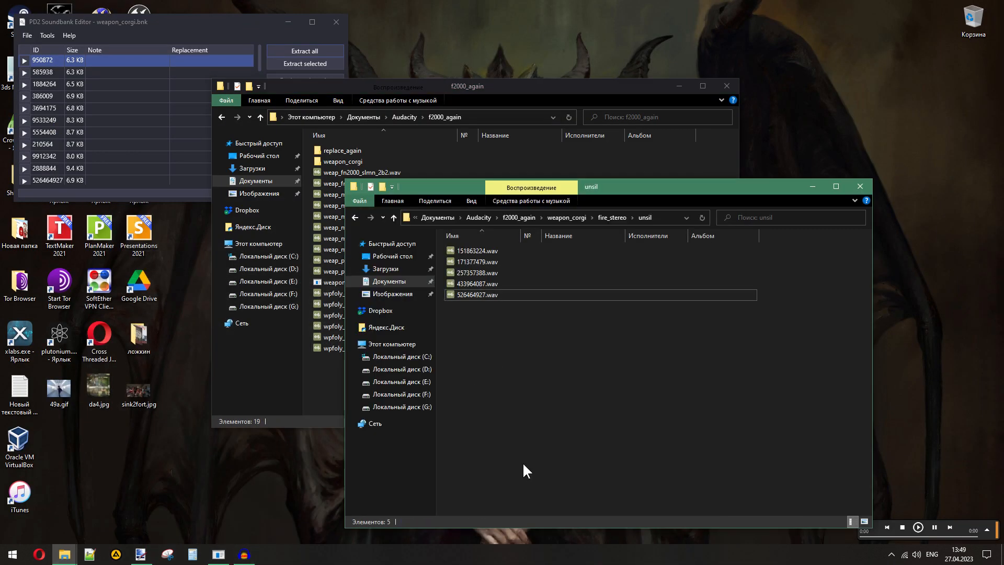
click(322, 369)
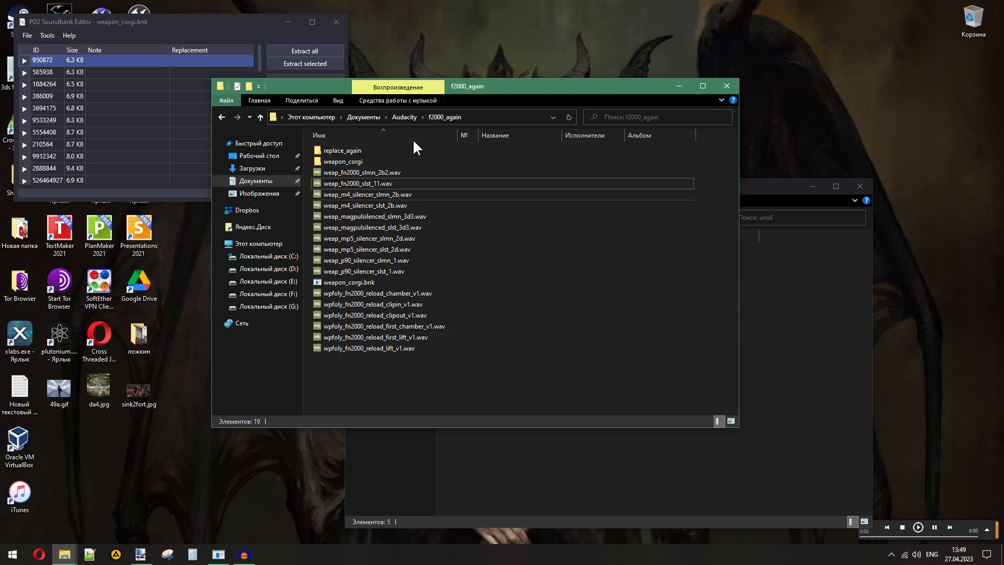
click(564, 452)
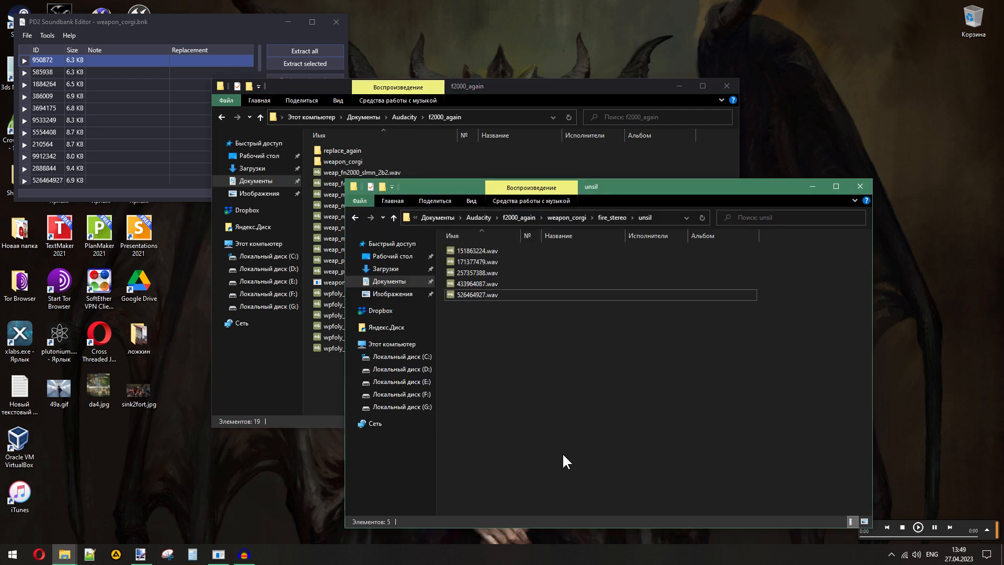
click(611, 217)
click(573, 408)
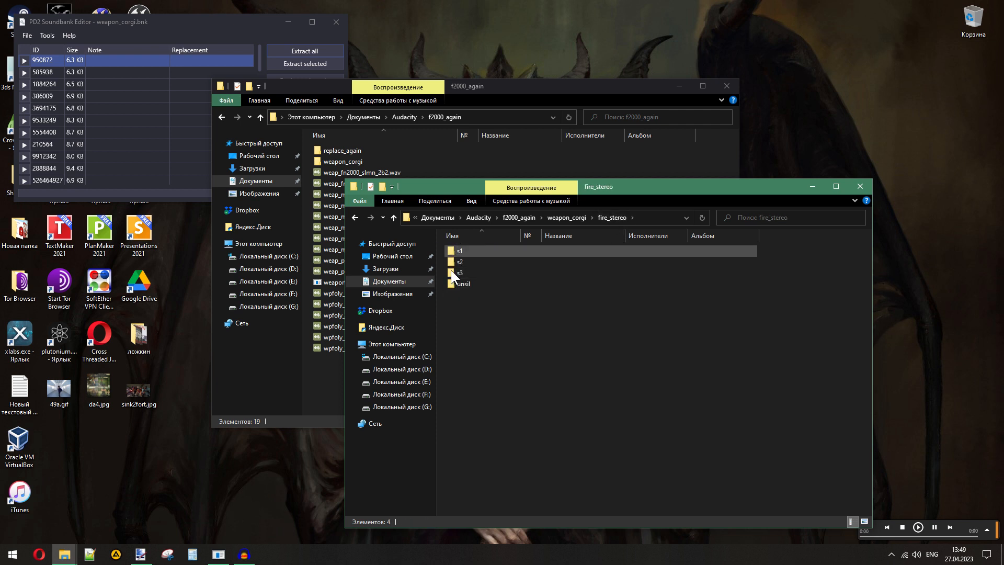
click(566, 218)
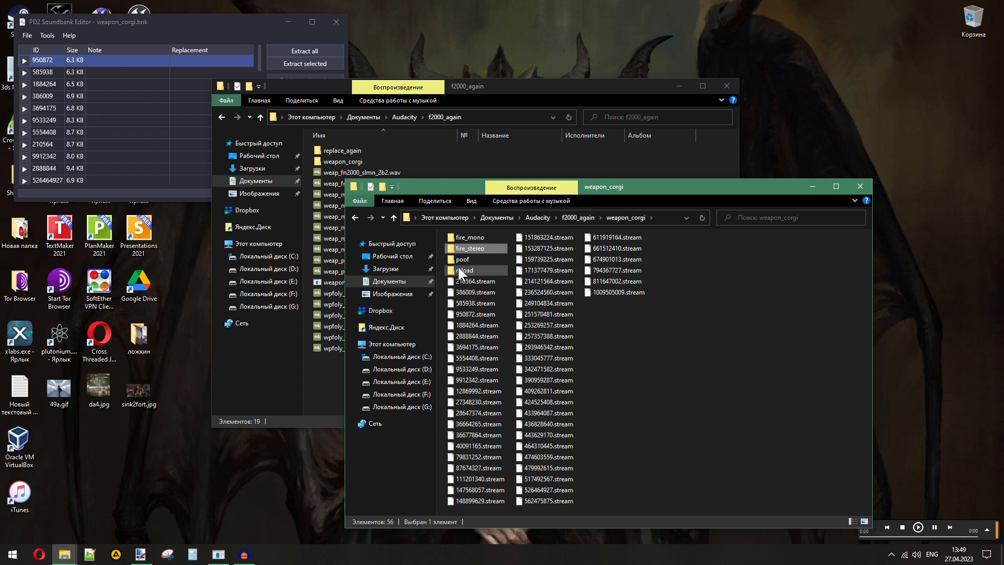
double_click(460, 260)
click(581, 220)
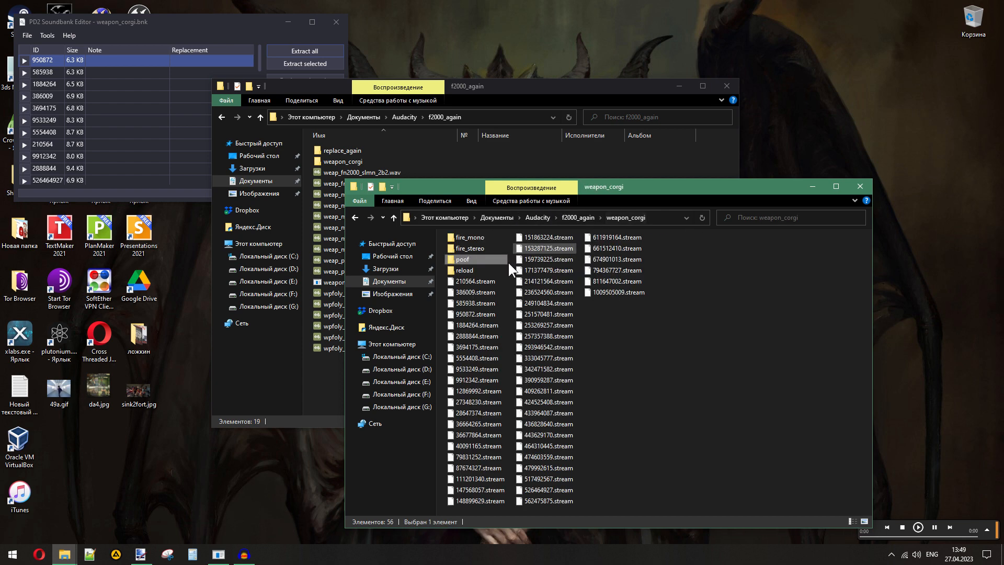
double_click(472, 248)
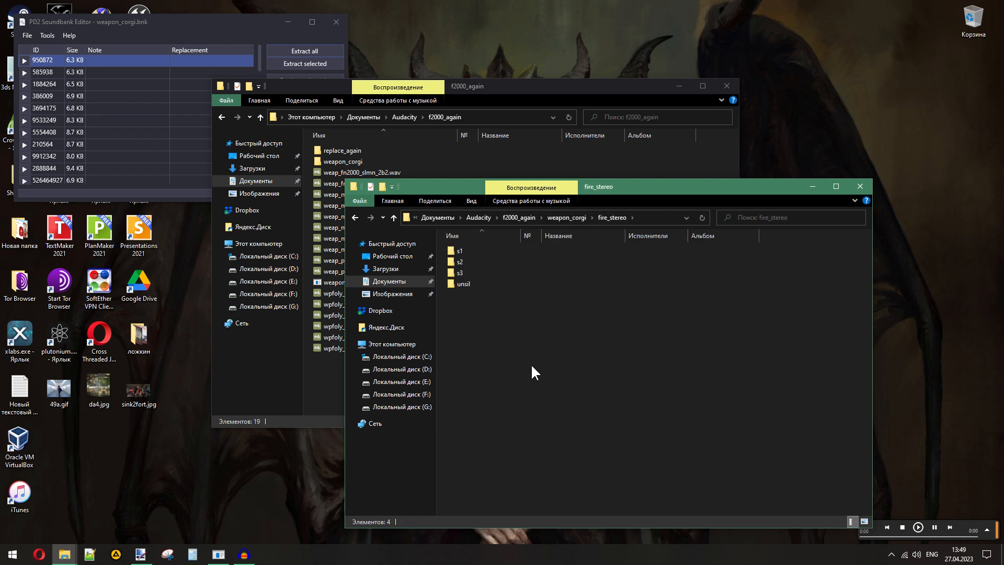
click(316, 371)
click(567, 498)
click(243, 554)
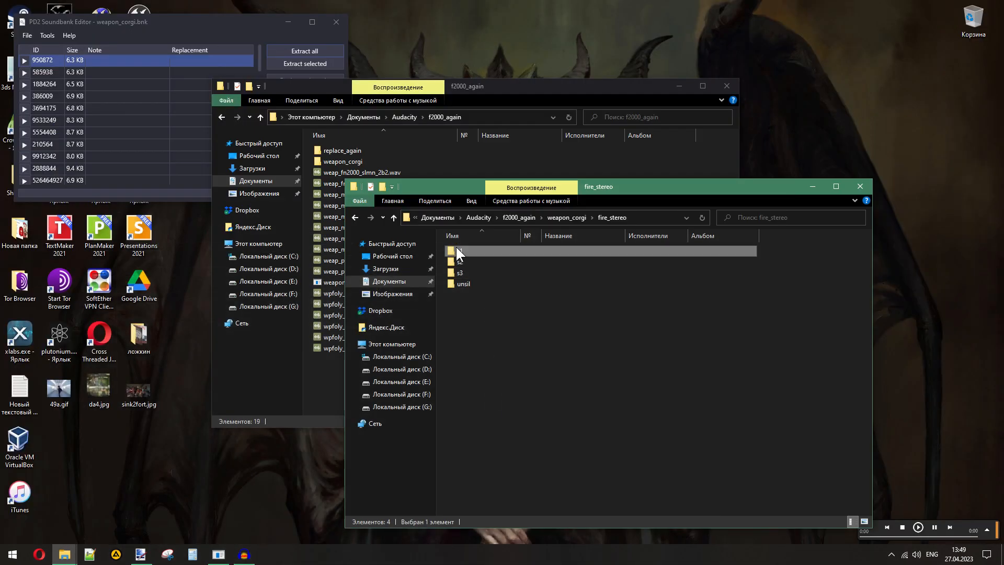
- Import all five WAV files from the s1 folder into Audacity together and compare the lengths of their tracks
double_click(459, 251)
drag(539, 320, 463, 247)
drag(463, 247, 253, 295)
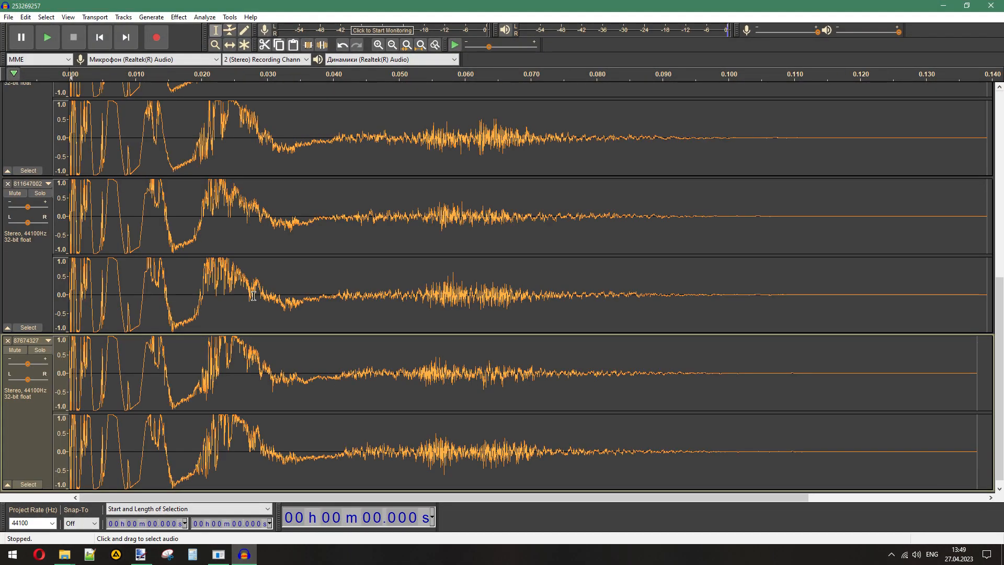
scroll(254, 296, down, 2)
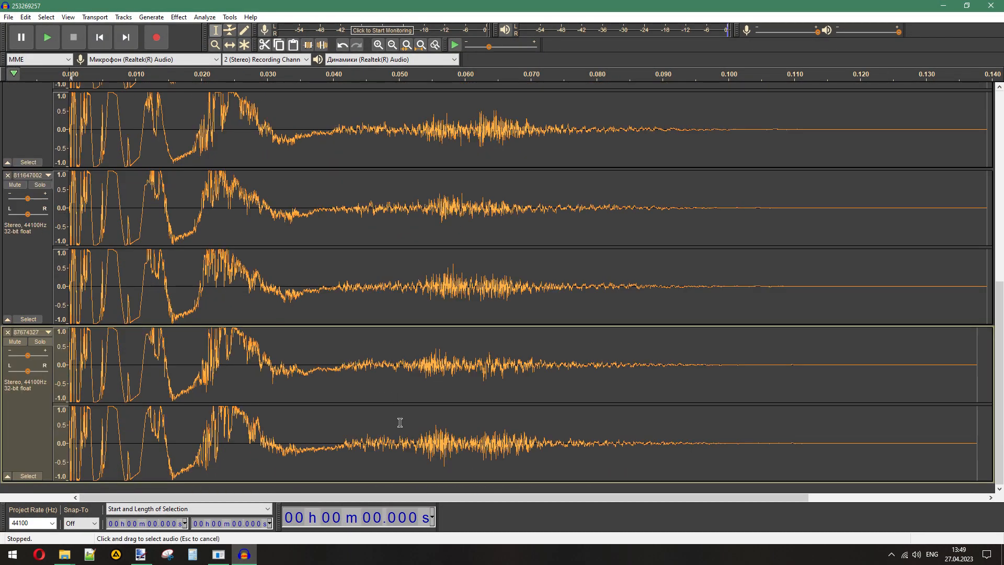
double_click(434, 360)
scroll(434, 360, up, 8)
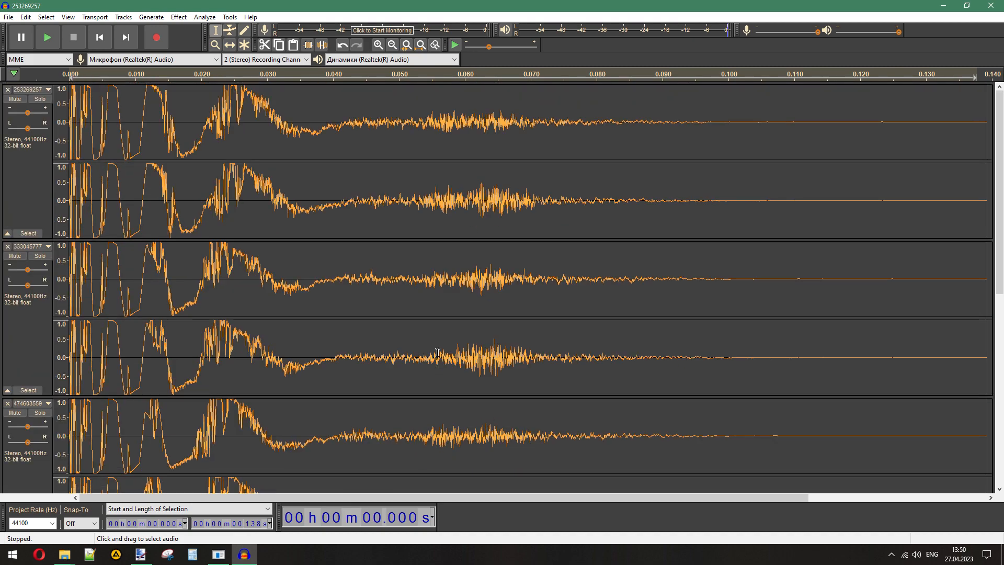
scroll(437, 352, down, 6)
scroll(438, 352, up, 12)
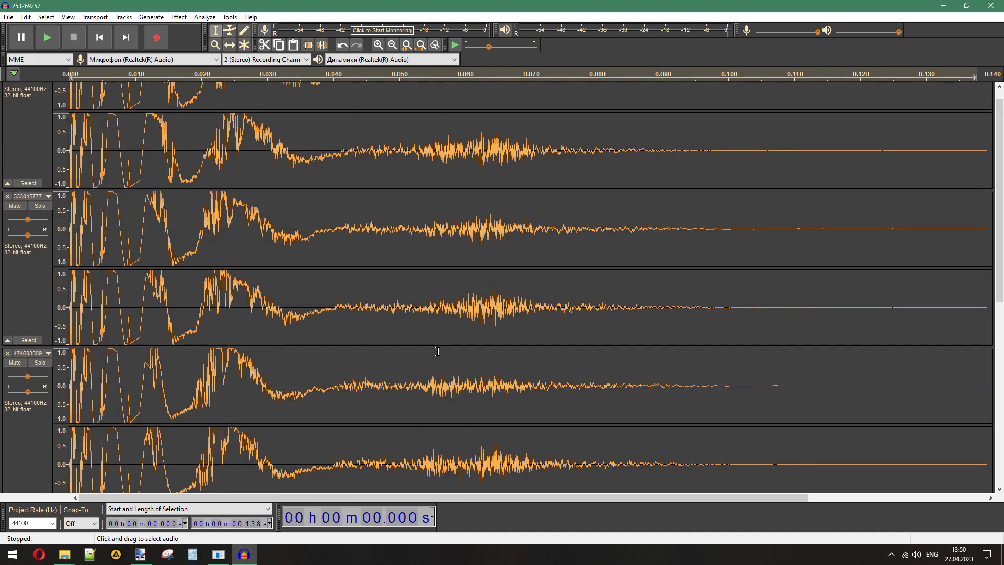
- Close all the imported s1 tracks to empty the project
click(8, 92)
click(7, 92)
click(8, 92)
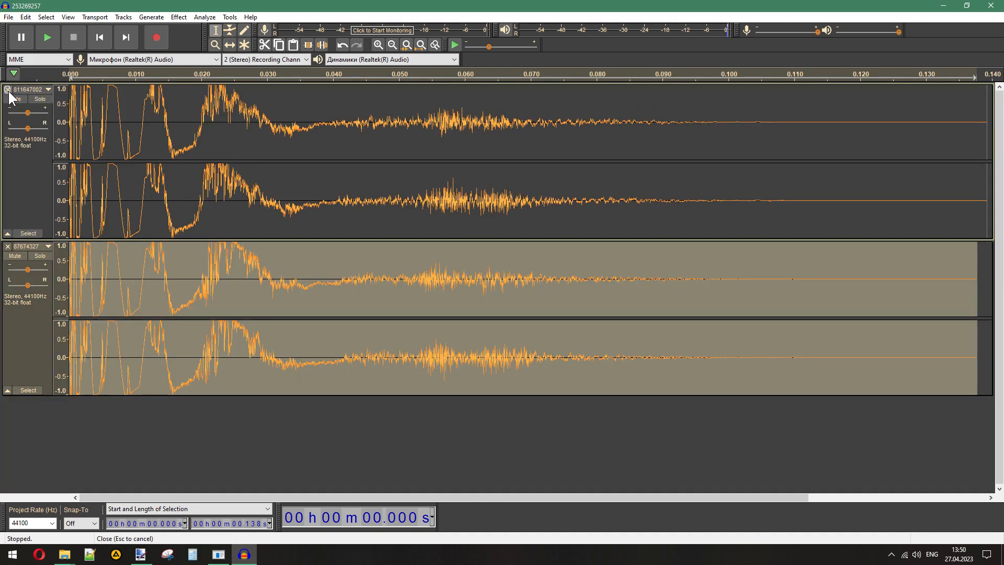
click(8, 91)
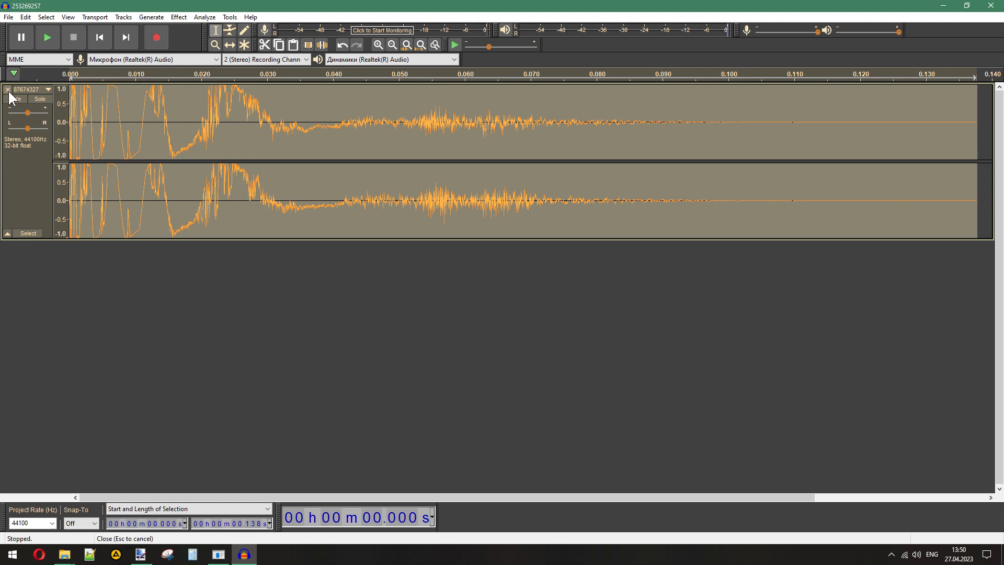
click(8, 91)
- Import 87674327.wav from the s1 folder and weap_m4_silencer_slst_2b.wav from f2000_again as separate tracks
mouse_move(65, 554)
click(46, 504)
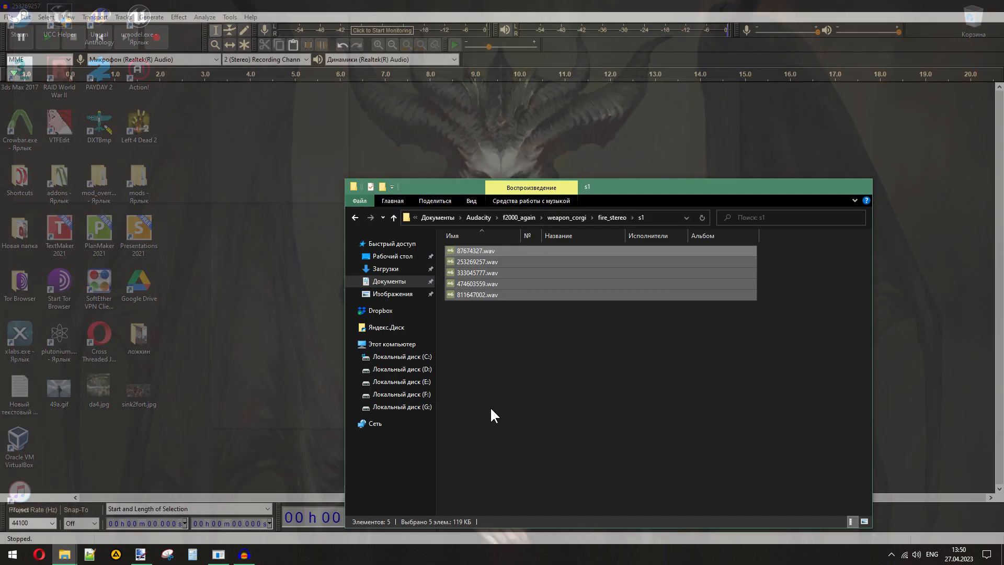
click(471, 250)
drag(470, 251, 253, 313)
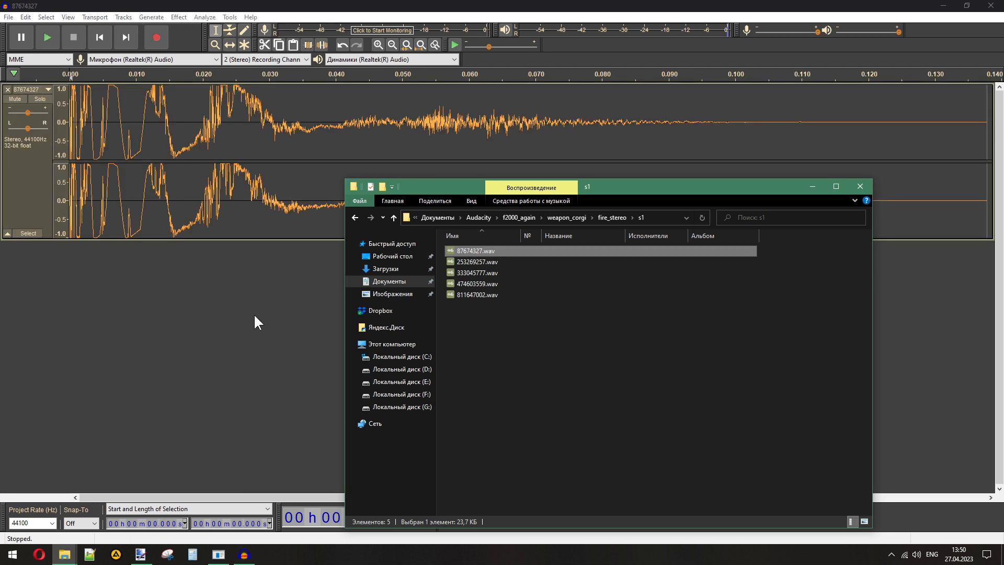
mouse_move(65, 556)
click(124, 509)
click(447, 337)
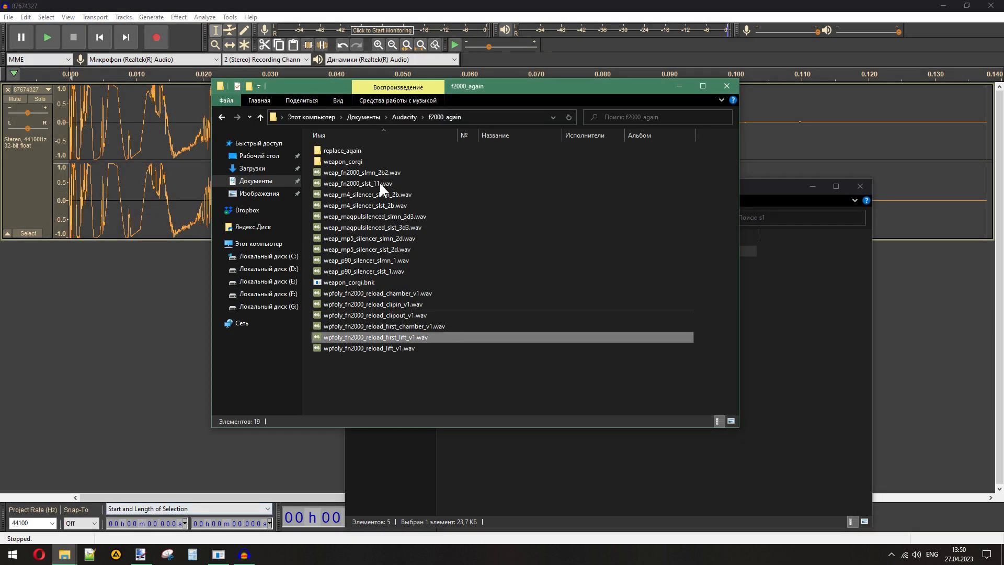
double_click(371, 204)
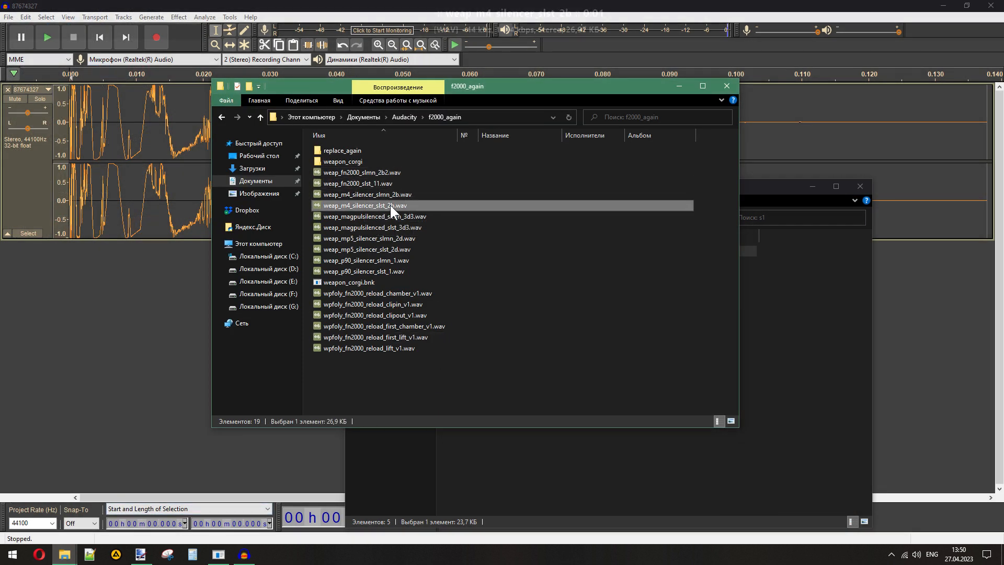
drag(385, 206, 53, 314)
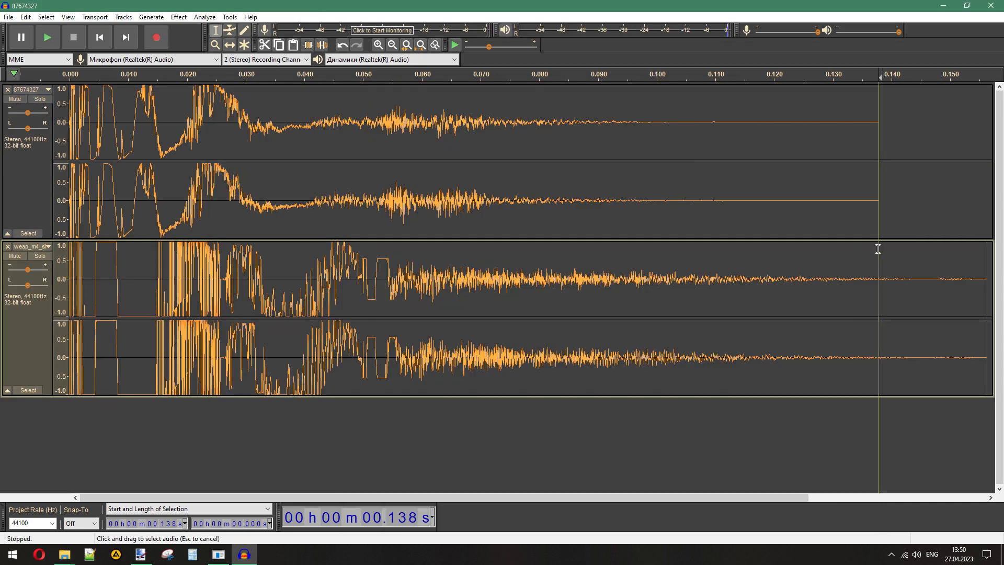
- Delete the M4 silencer audio after 0.138 s, where the original track ends, and remove the original track
drag(878, 249, 987, 266)
key(Delete)
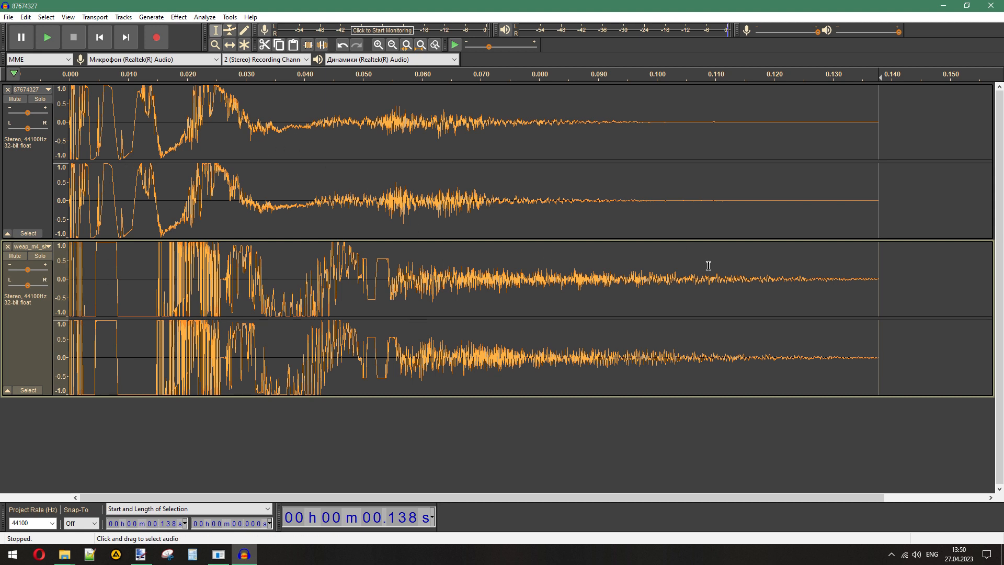
click(8, 89)
- Export the trimmed M4 silencer clip to replace_again as a 16-bit WAV named 87674327, leaving the metadata tags empty
click(8, 17)
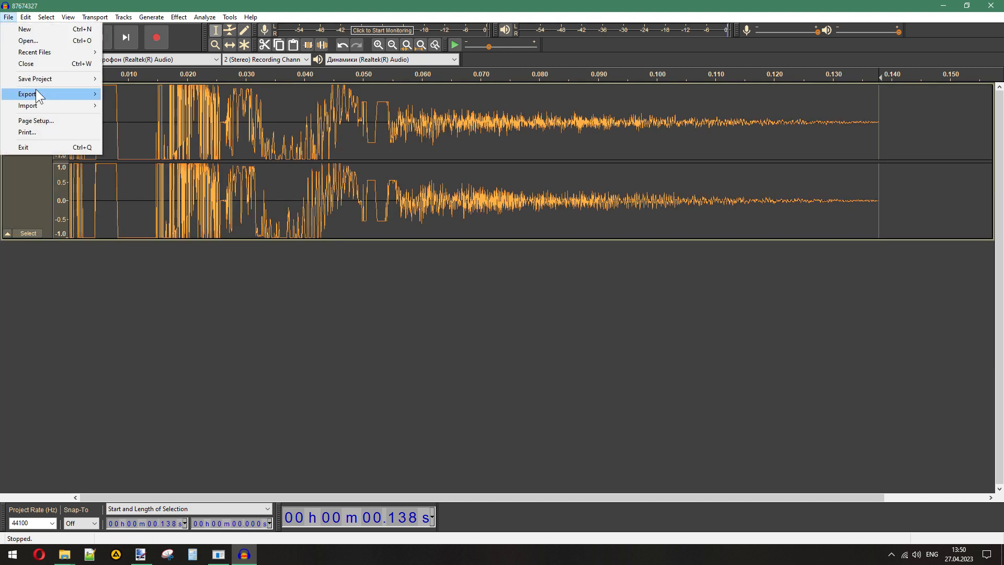
mouse_move(37, 93)
click(164, 103)
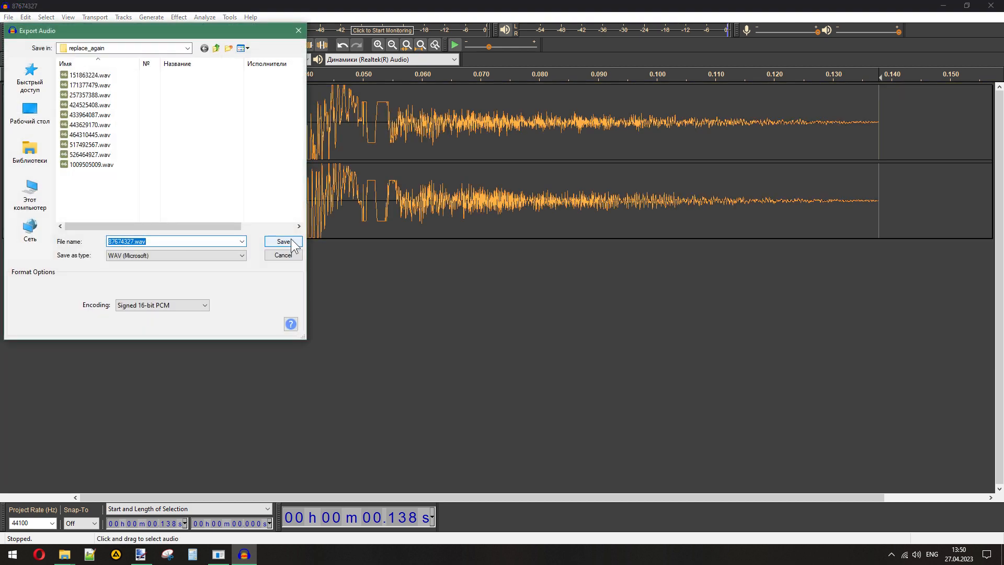
click(283, 240)
click(502, 364)
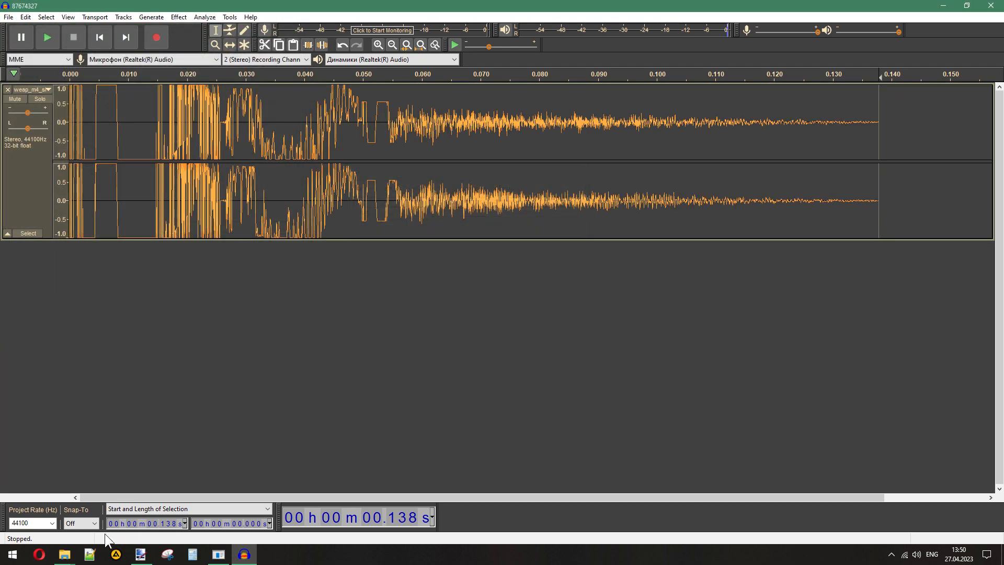
- Export the same M4 silencer clip as a WAV named 253269257, copying the name from the s1 folder
click(64, 555)
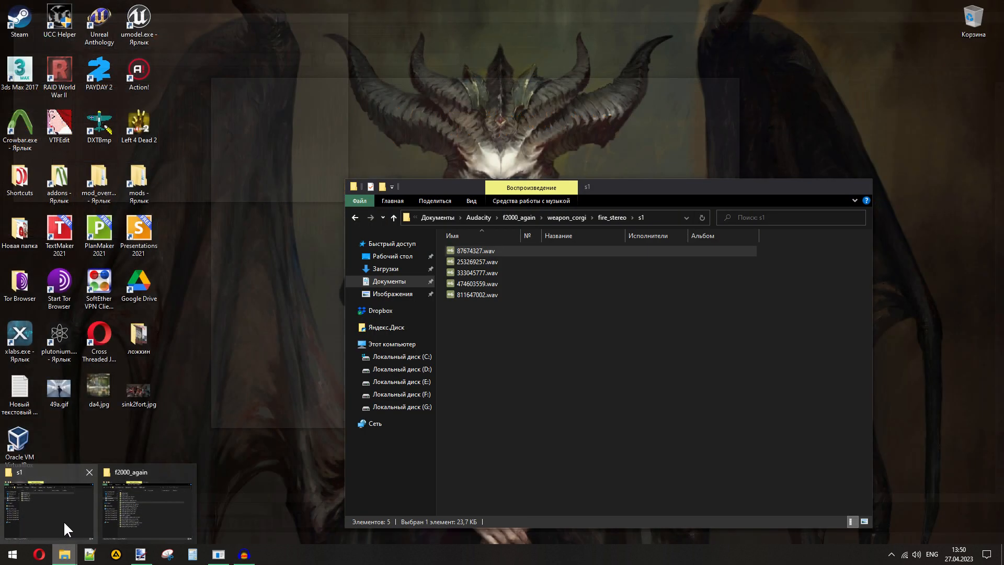
click(64, 522)
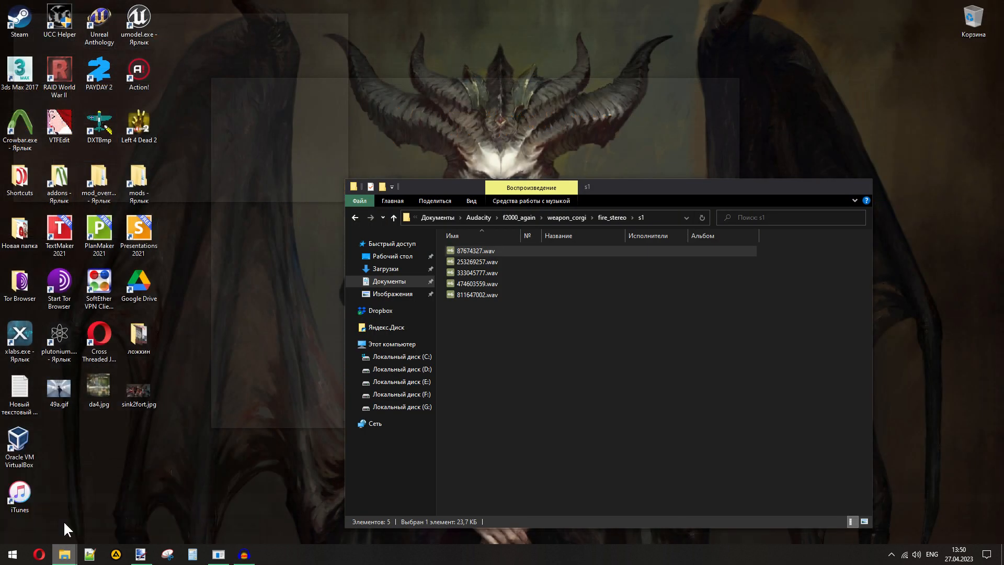
click(471, 264)
key(F2)
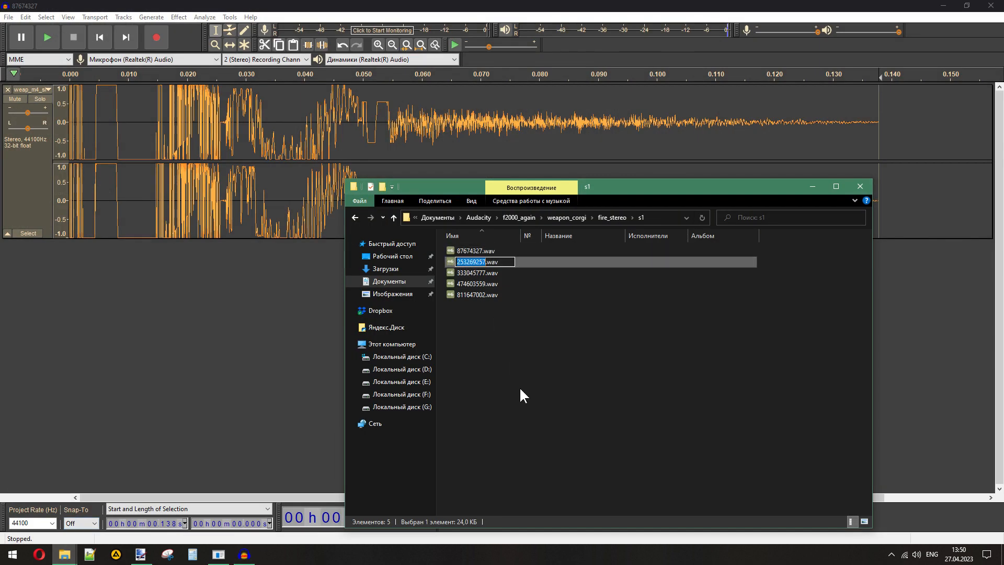
click(9, 16)
mouse_move(88, 97)
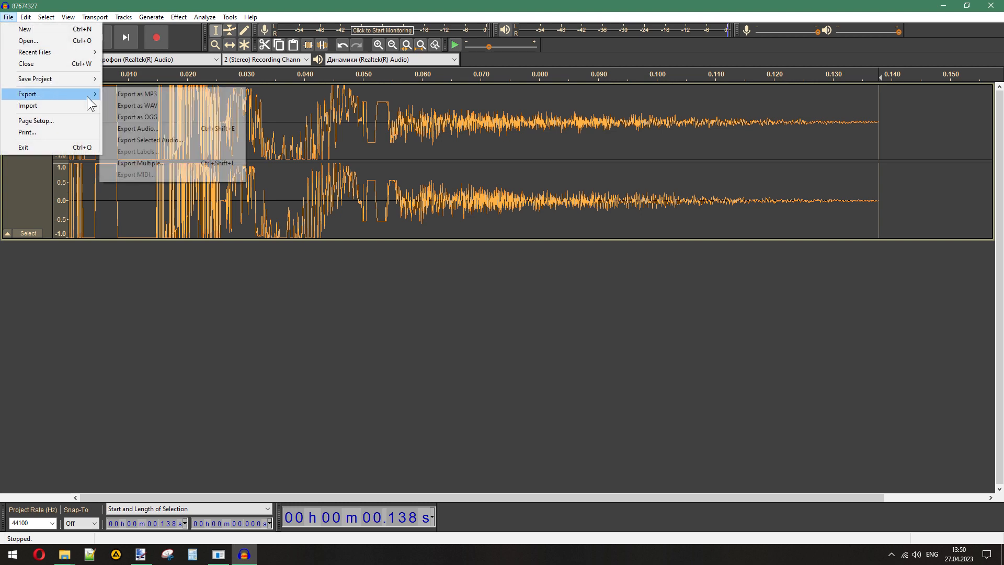
click(137, 106)
click(281, 240)
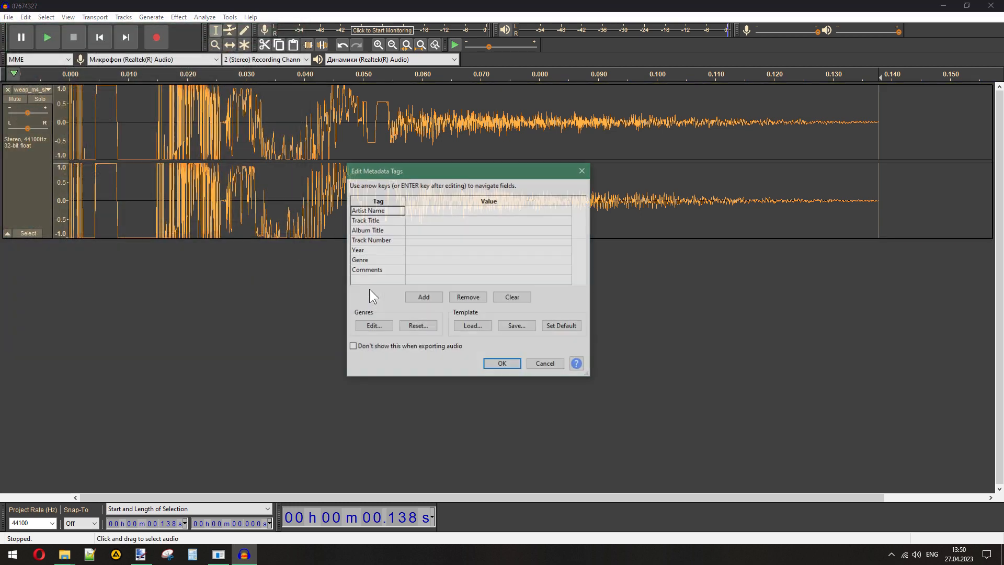
click(518, 366)
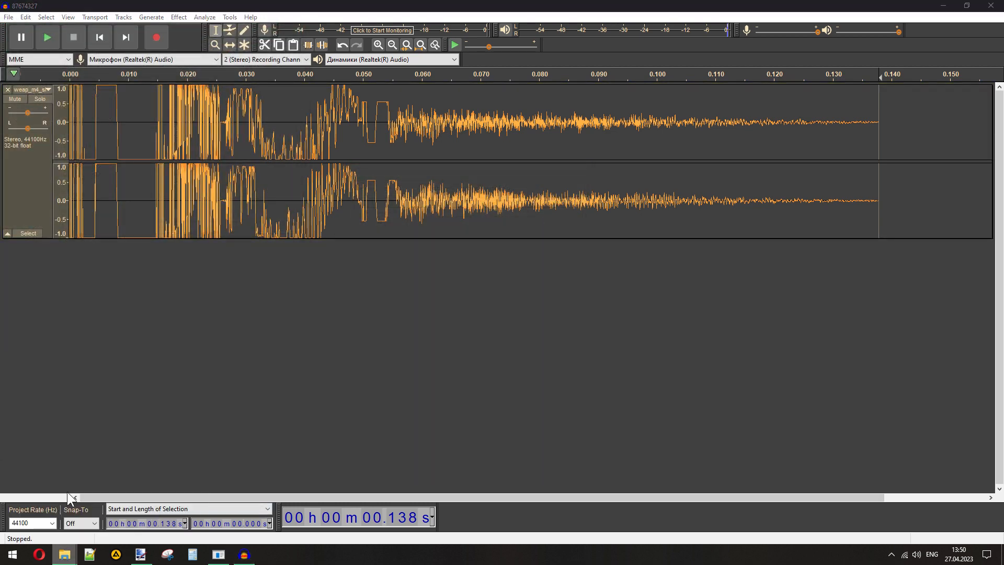
- Export the same M4 silencer clip as a WAV named 333045777, copying the name from the s1 folder
click(64, 554)
click(458, 274)
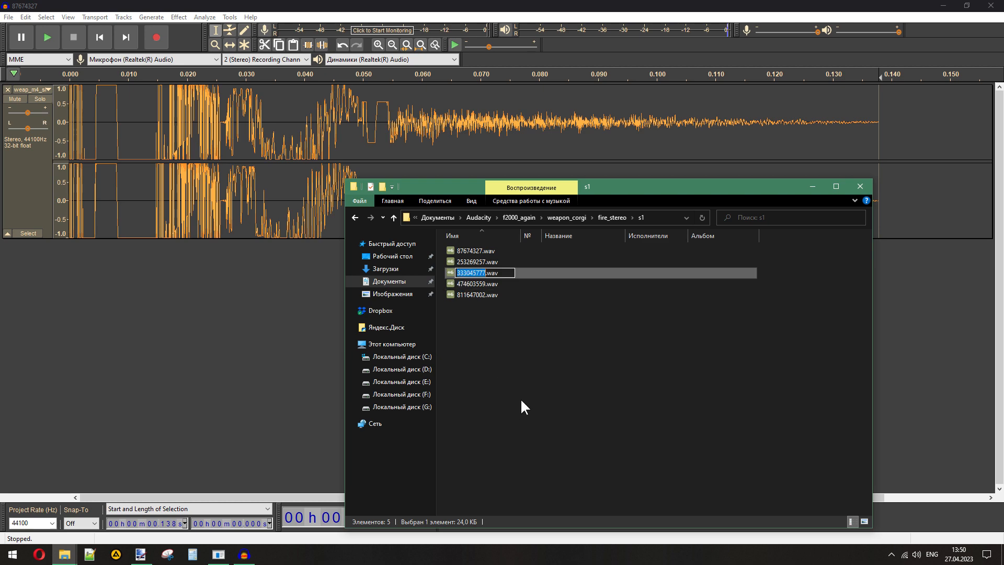
click(9, 17)
click(47, 96)
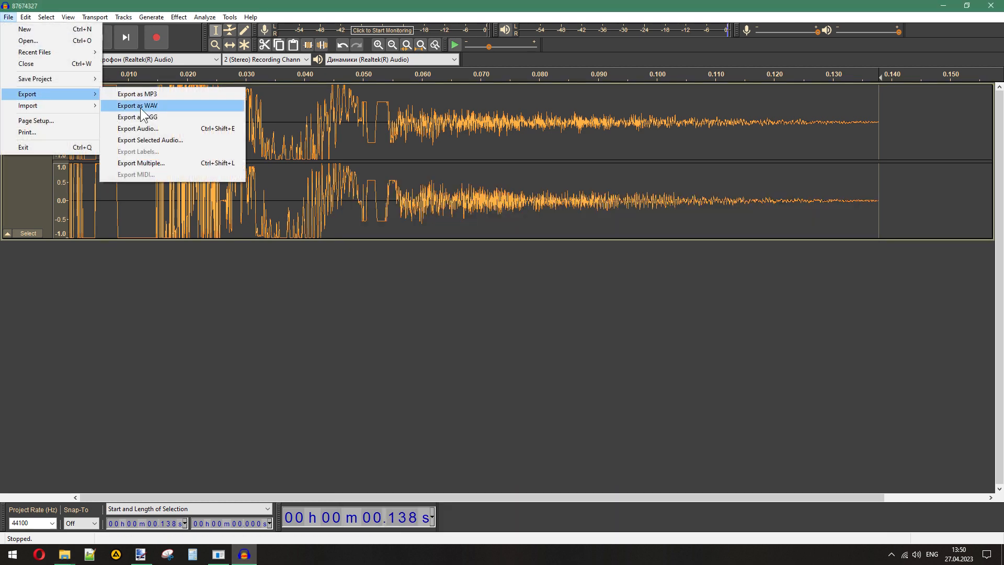
click(140, 108)
click(287, 240)
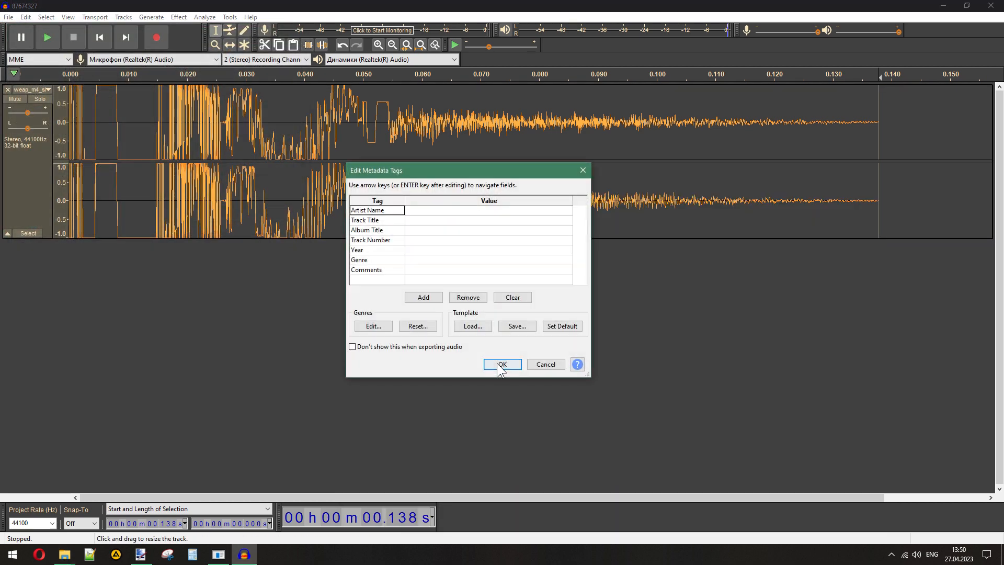
click(503, 365)
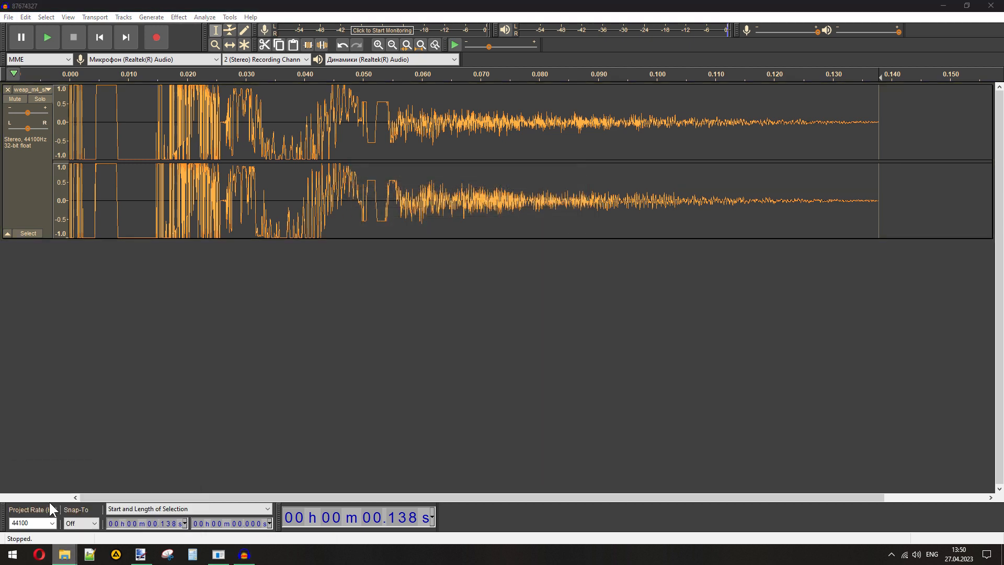
- Export the same M4 silencer clip as a WAV named 474603559, copying the name from the s1 folder
click(64, 555)
click(486, 285)
key(F2)
key(ctrl+c)
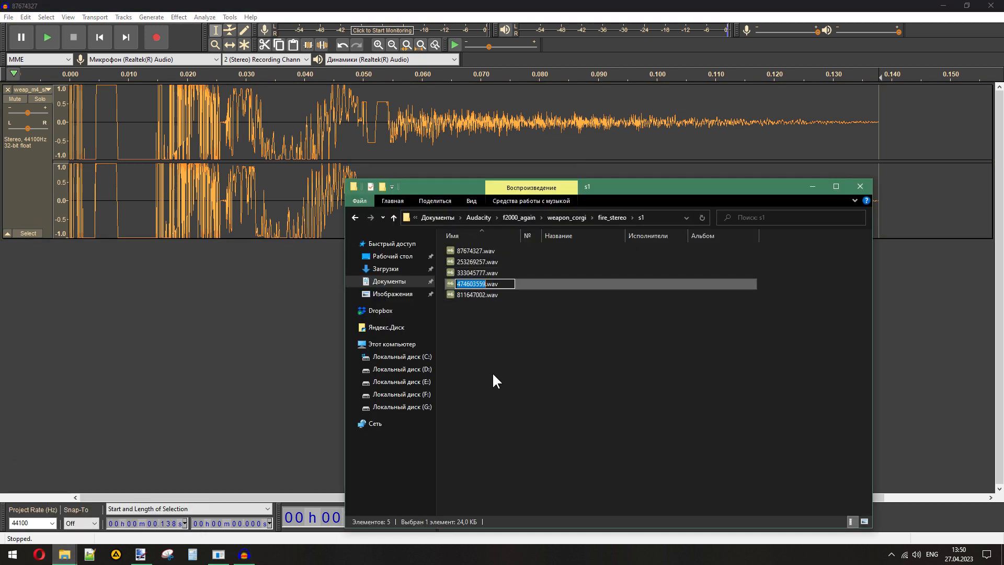
click(8, 17)
mouse_move(32, 94)
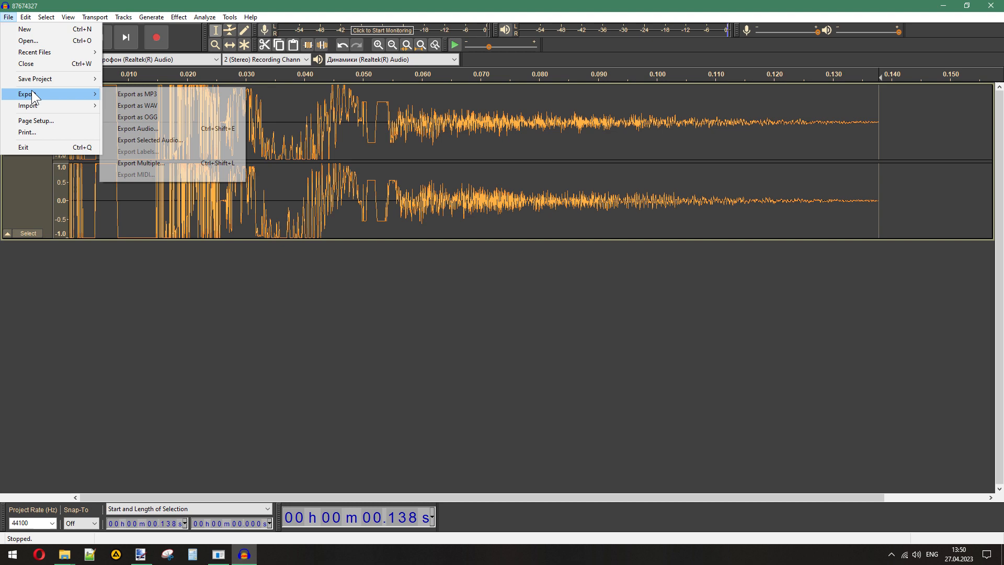
click(155, 105)
key(ctrl+v)
click(283, 241)
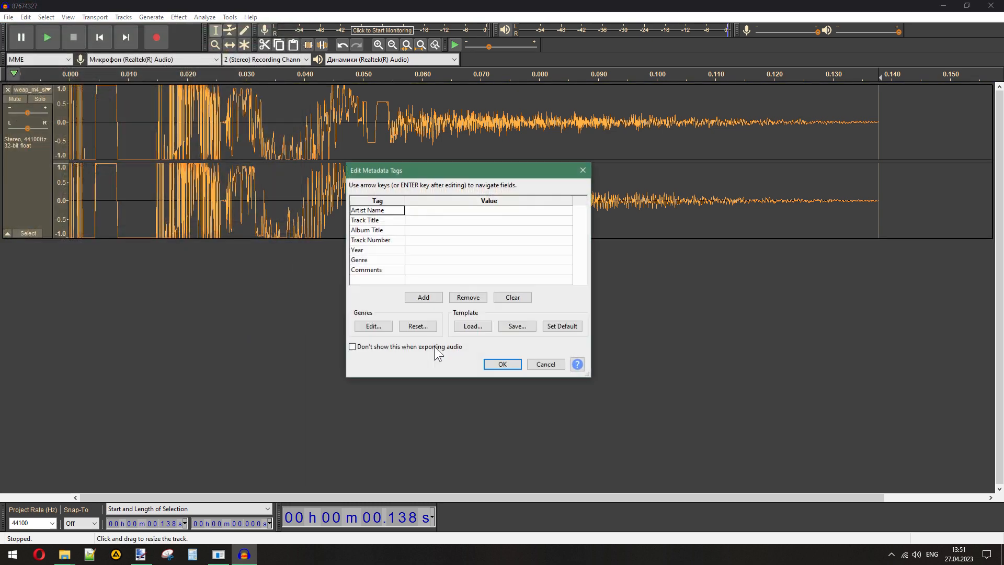
click(486, 368)
- Export the same M4 silencer clip as a WAV named 811647002, copying the name from the s1 folder
mouse_move(64, 555)
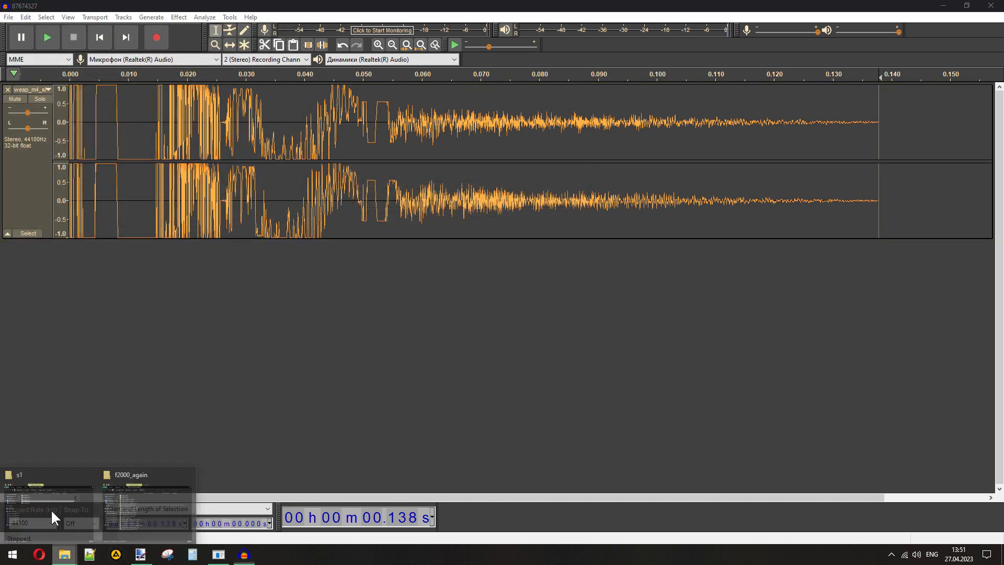
click(49, 506)
click(481, 295)
key(F2)
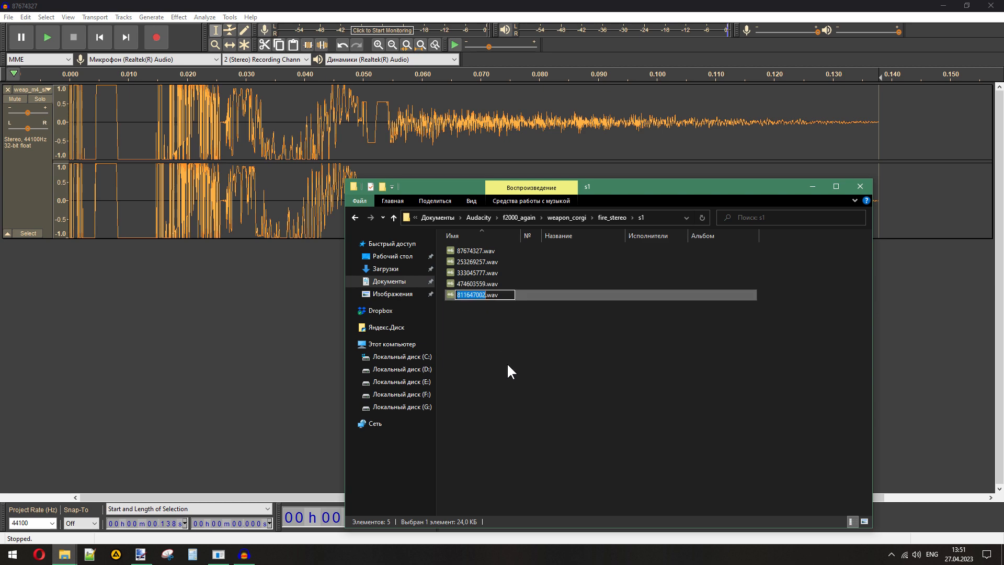
click(8, 18)
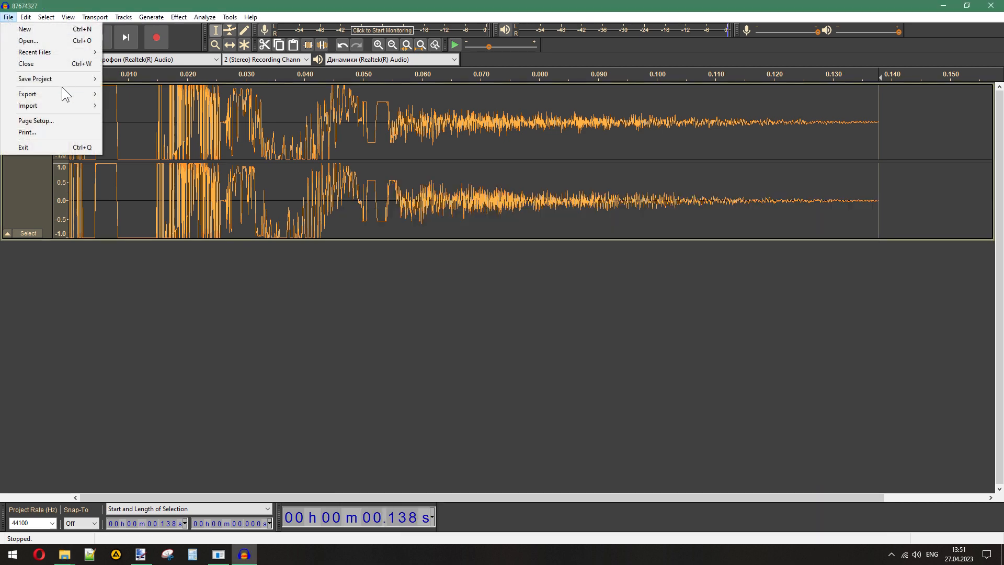
mouse_move(61, 90)
click(153, 102)
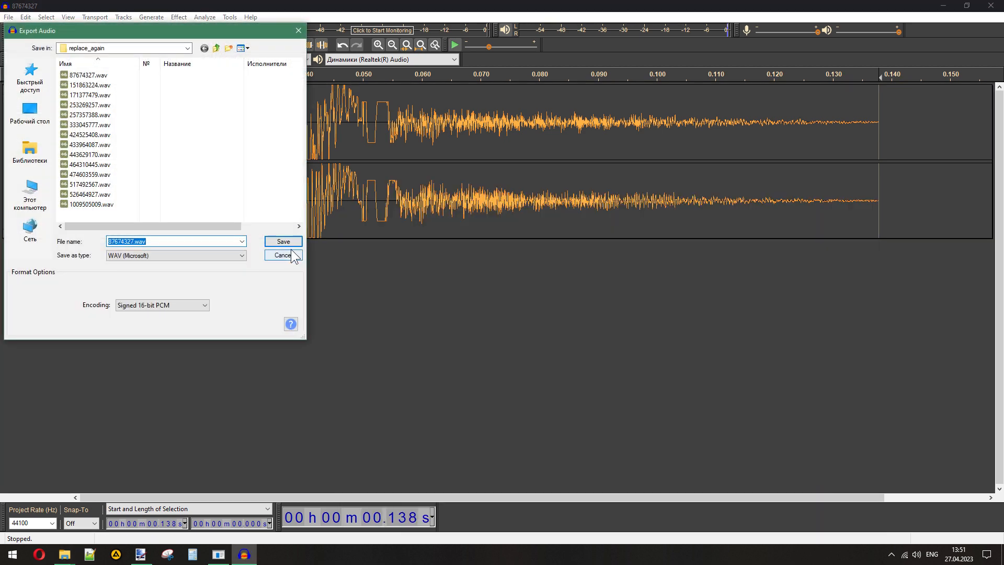
click(278, 239)
click(512, 361)
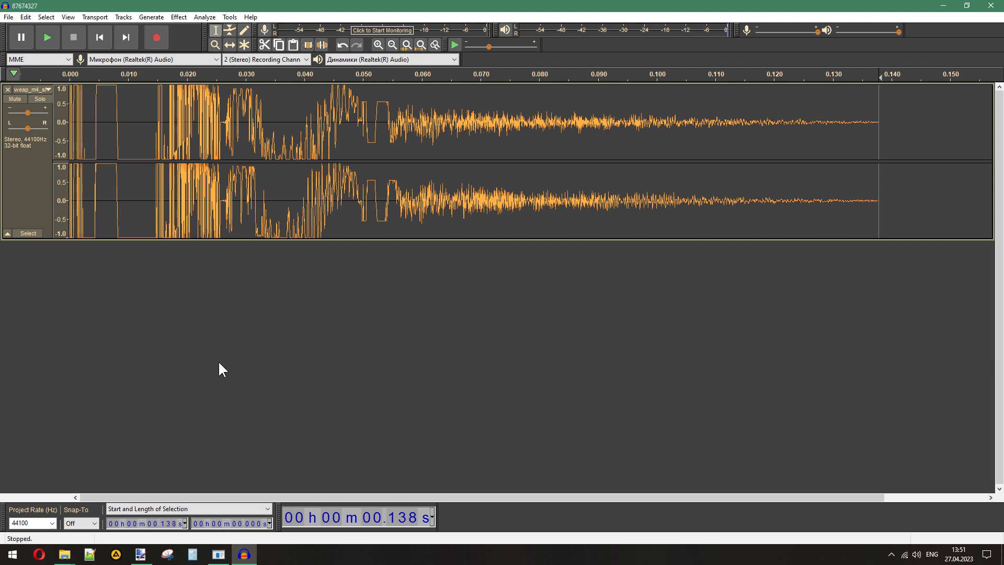
- Remove the M4 silencer track from the project and open the s2 folder inside fire_stereo
click(8, 90)
mouse_move(65, 554)
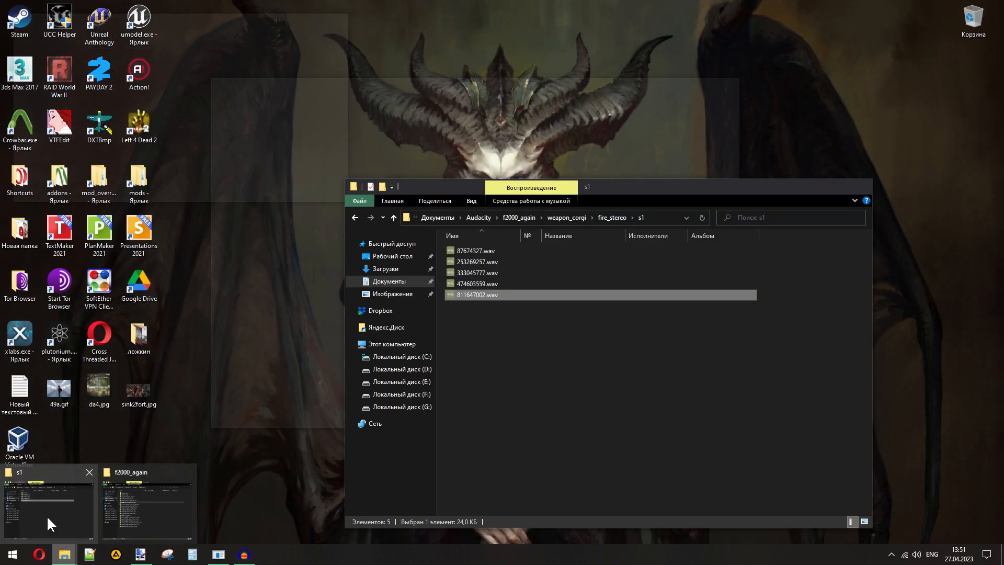
click(46, 515)
click(609, 217)
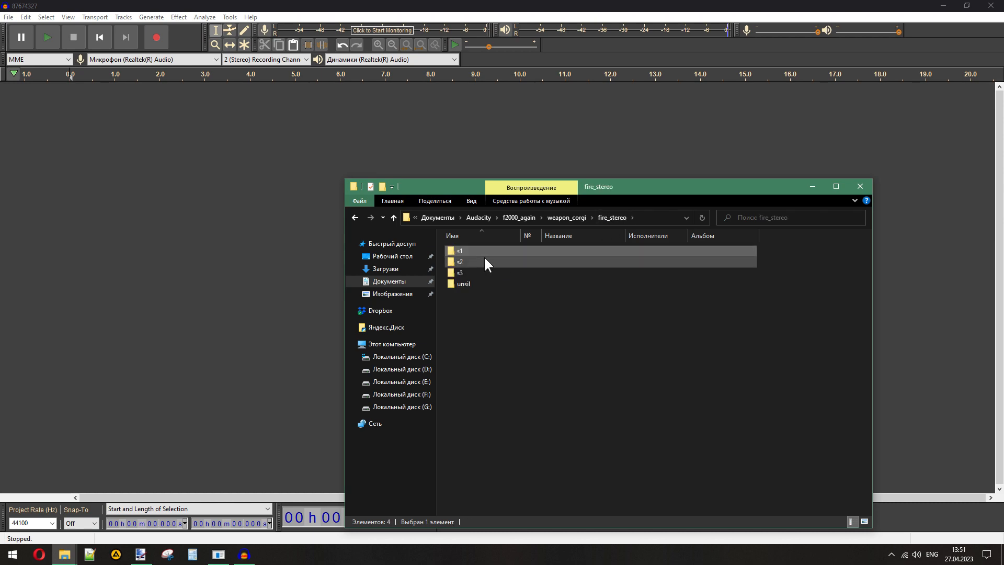
double_click(484, 257)
drag(484, 251, 161, 412)
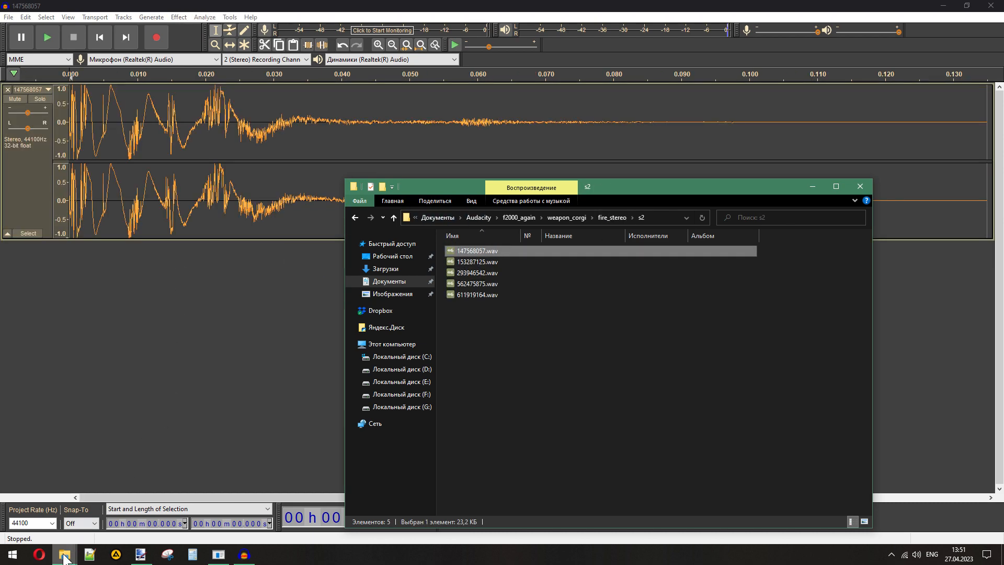
mouse_move(63, 558)
click(153, 506)
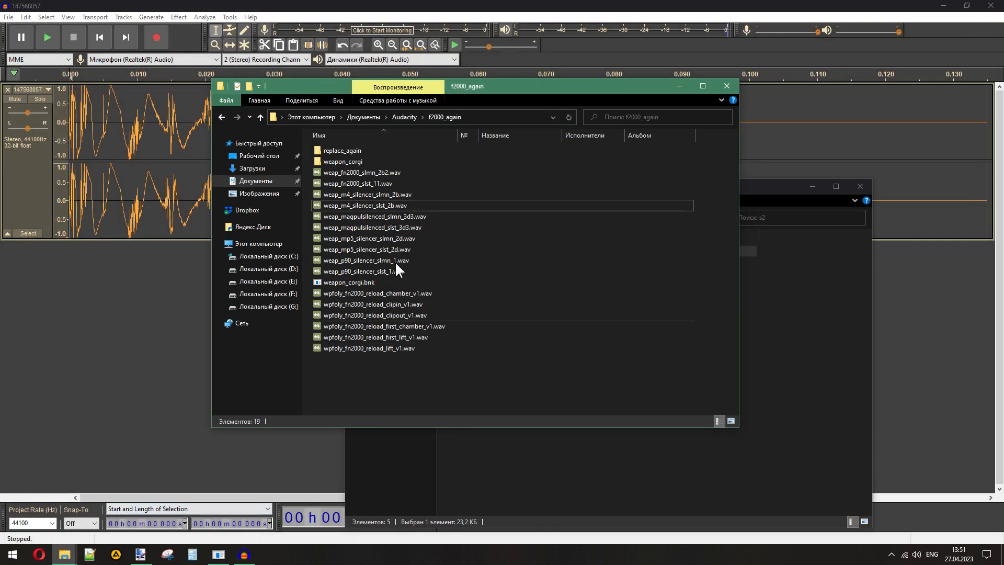
drag(370, 249, 140, 316)
drag(556, 254, 984, 312)
key(Delete)
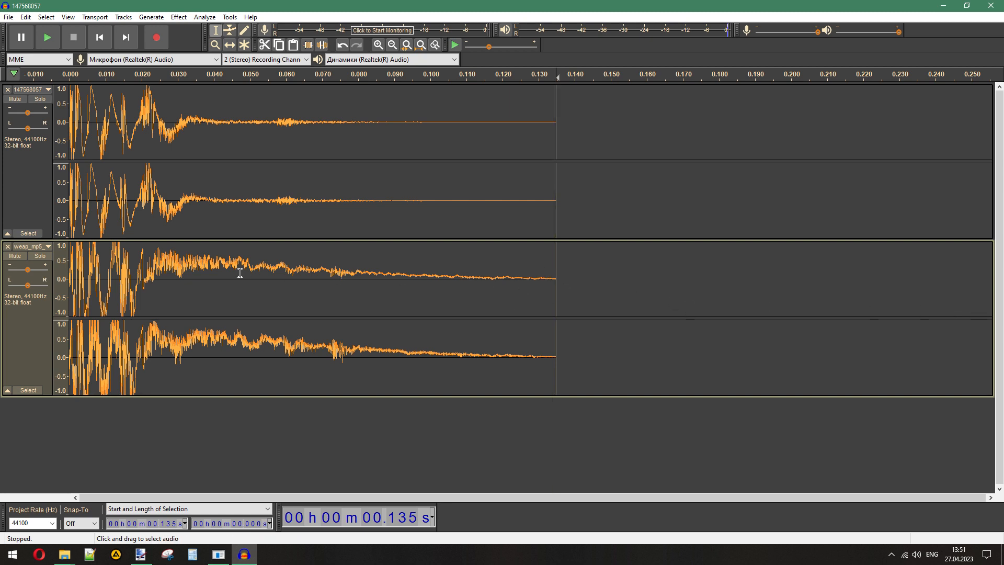
double_click(8, 90)
- Import all five original WAV files from the s2 folder and compare their lengths to find the shortest
click(63, 553)
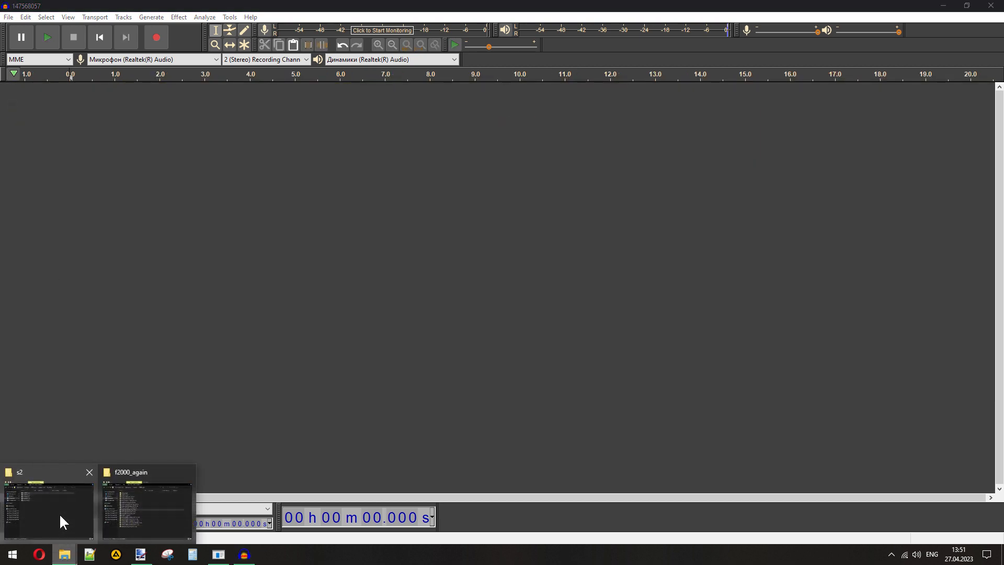
click(59, 513)
drag(590, 366, 382, 178)
drag(480, 250, 223, 214)
scroll(931, 398, up, 5)
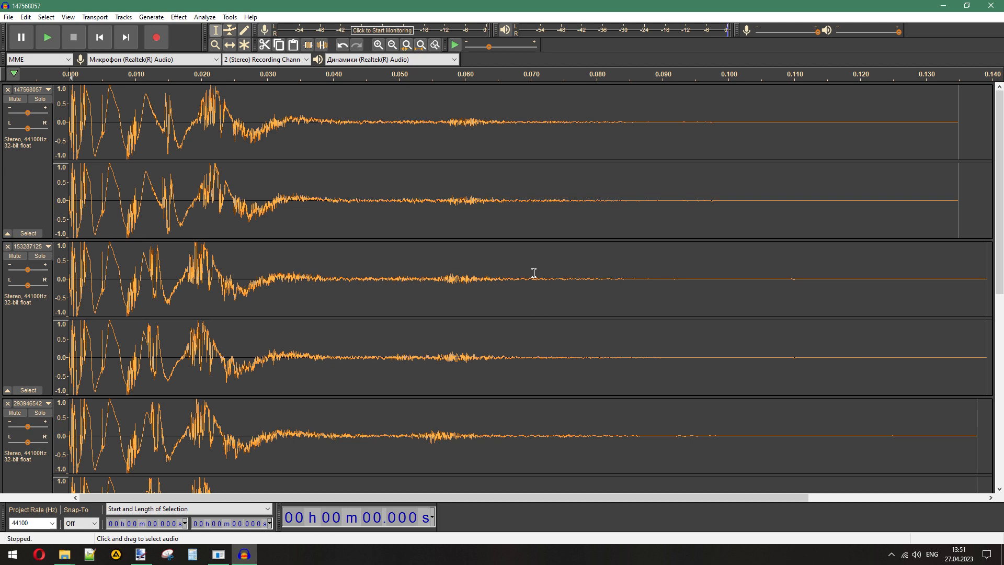
scroll(534, 272, down, 5)
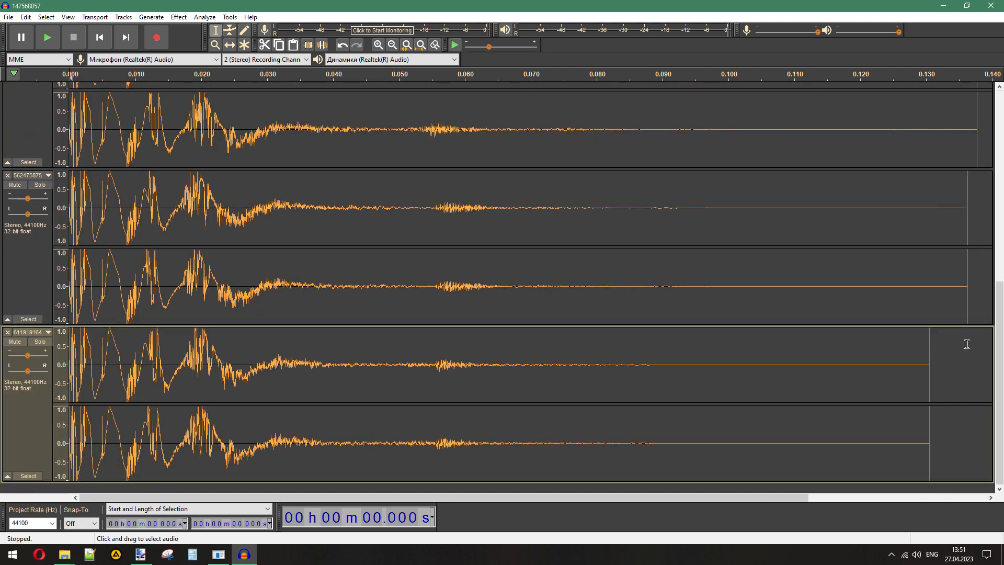
scroll(969, 343, up, 5)
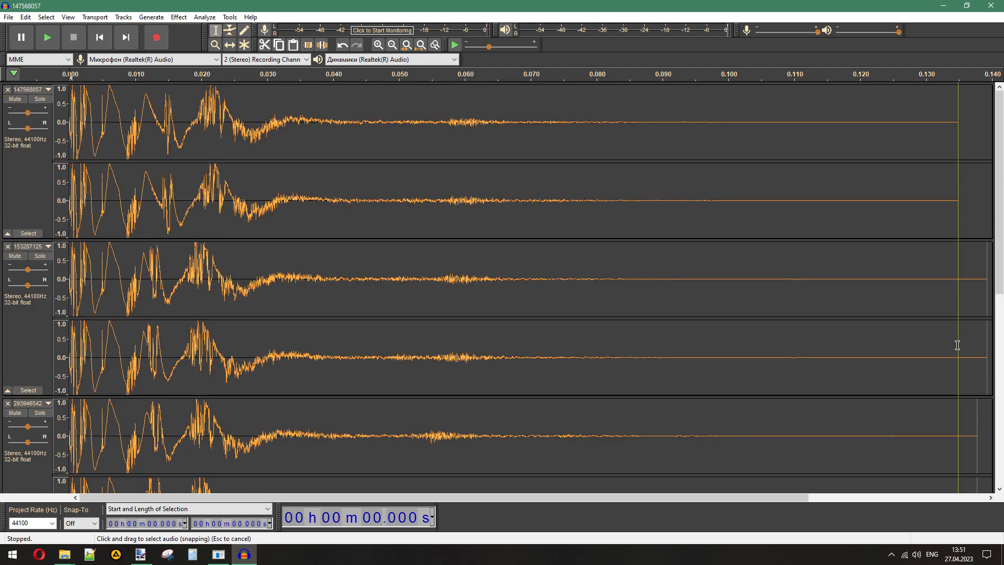
scroll(957, 345, down, 5)
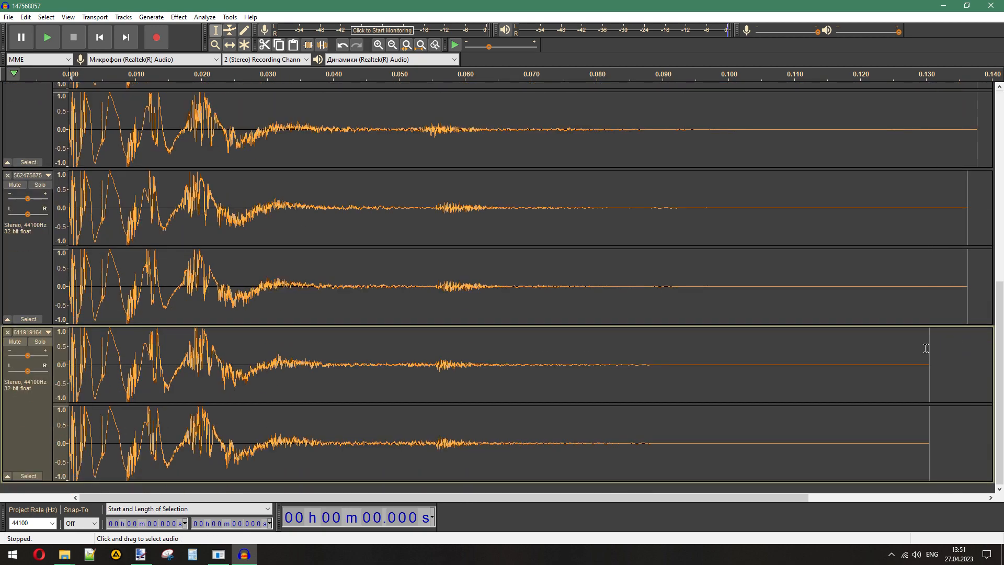
- Remove all five imported s2 tracks from the project
click(64, 554)
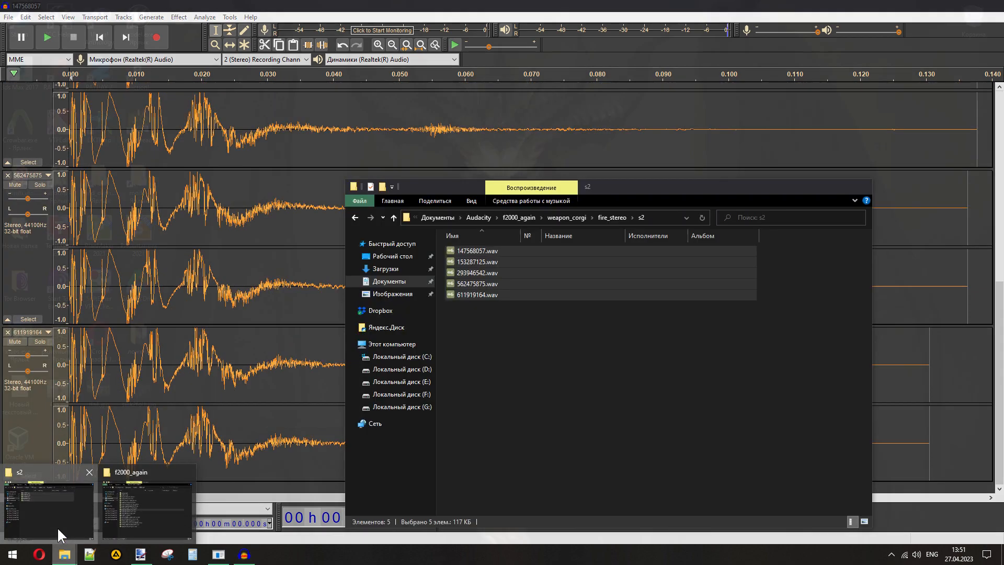
click(456, 360)
click(294, 7)
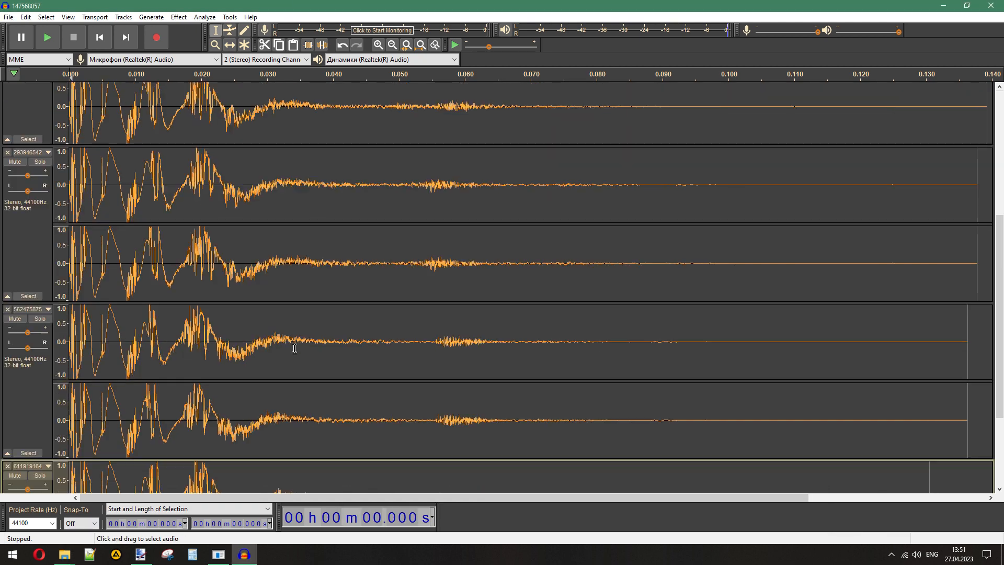
scroll(246, 334, up, 5)
click(8, 89)
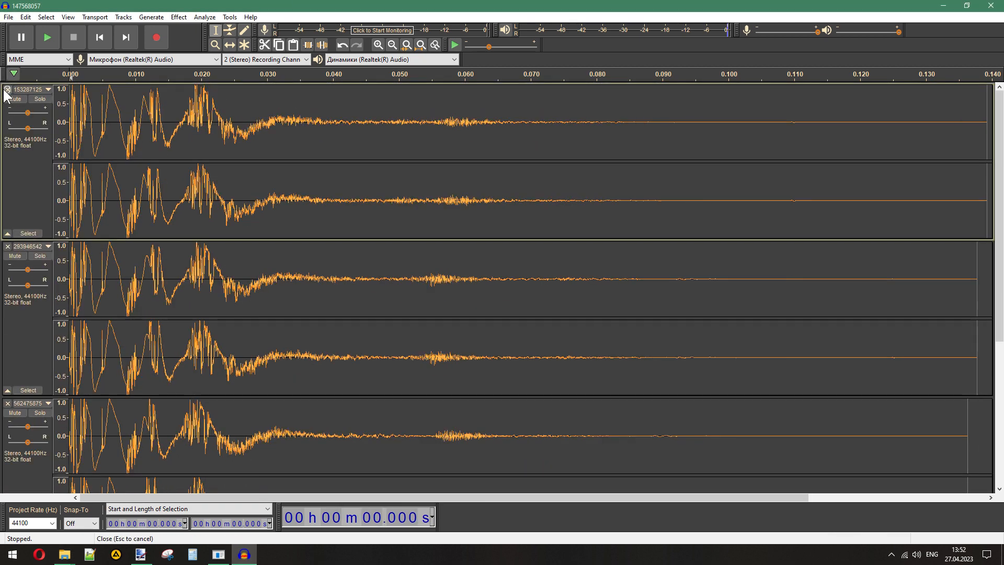
click(8, 90)
click(7, 89)
click(7, 90)
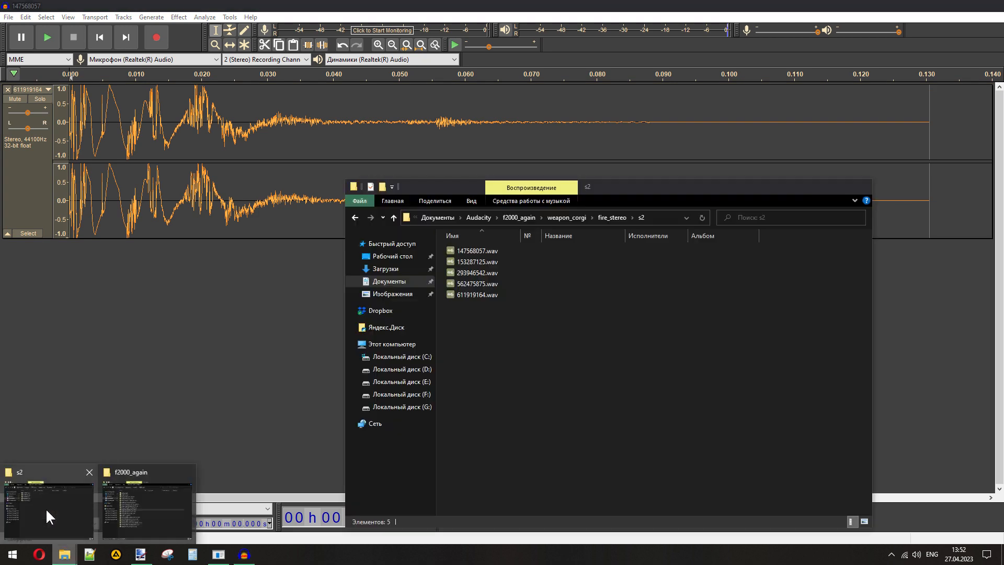
click(45, 516)
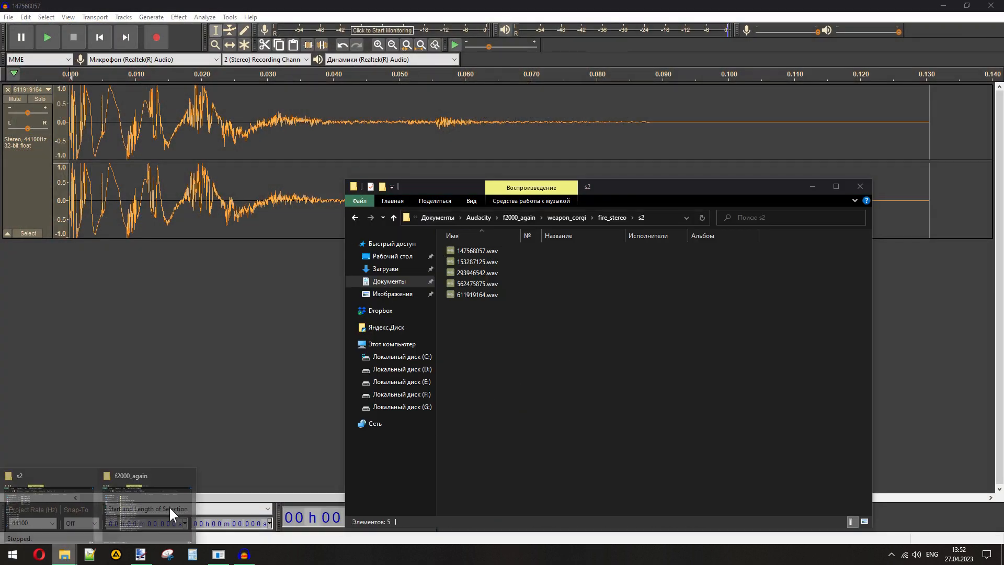
click(169, 506)
click(8, 90)
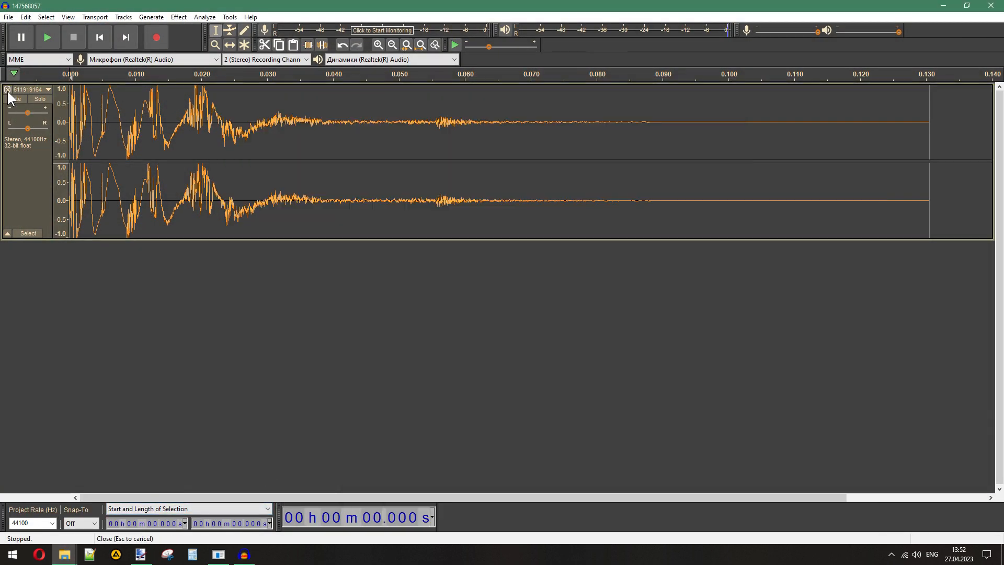
- Import 611919164.wav from the s2 folder and weap_mp5_silencer_slst_2d.wav from the f2000_again folder
click(58, 553)
click(42, 521)
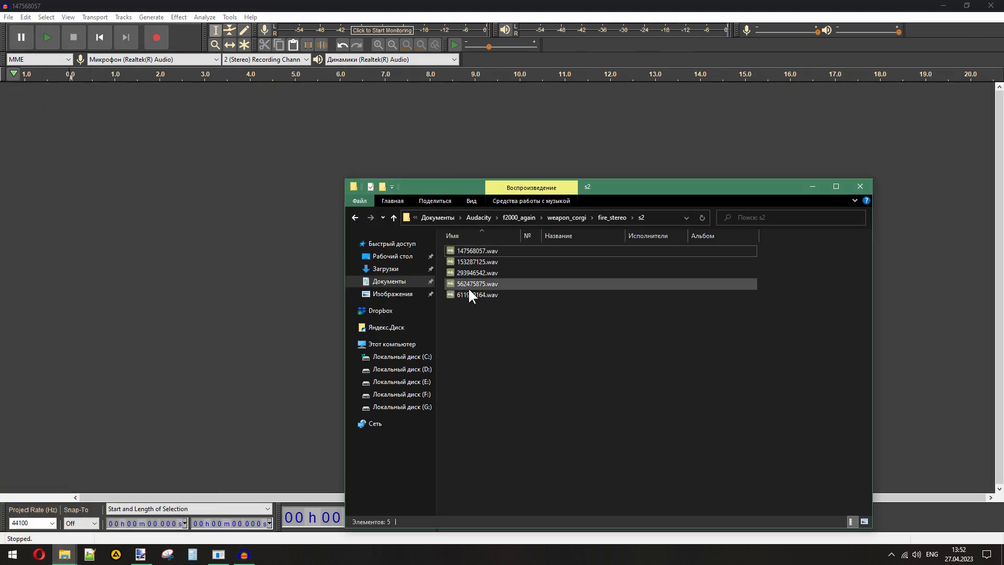
drag(469, 292, 157, 293)
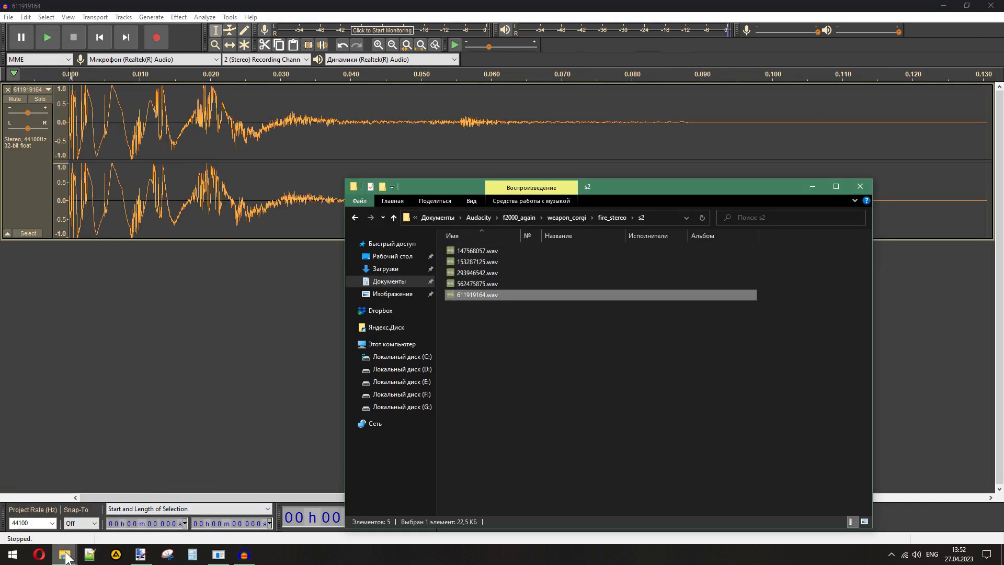
mouse_move(66, 553)
click(134, 508)
drag(372, 254, 73, 335)
- Delete the MP5 silencer audio after 0.131 s, where the original track ends, and remove the original track
drag(541, 251, 994, 282)
key(Delete)
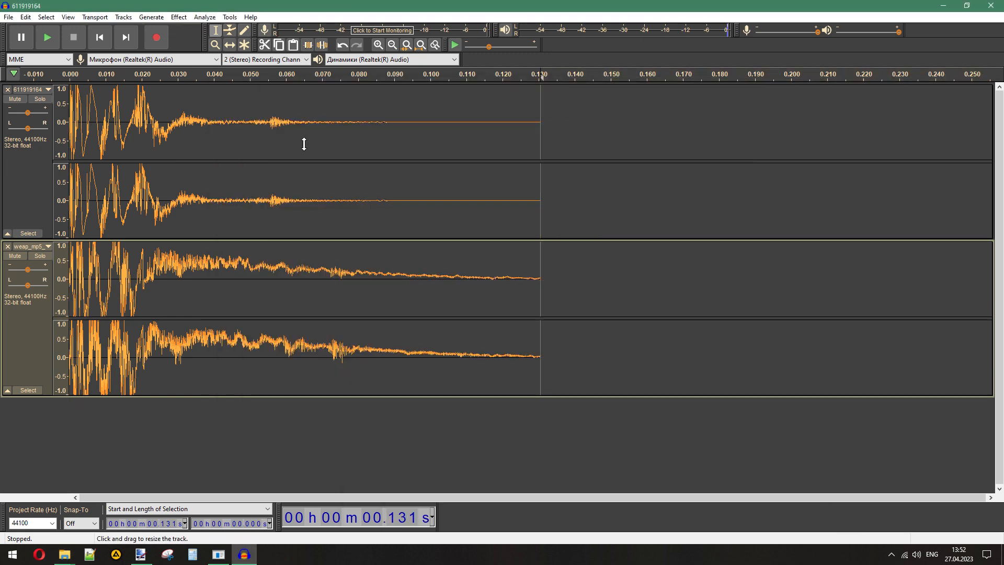
click(8, 90)
- Export the trimmed MP5 silencer clip to replace_again as a WAV named 611919164, leaving the metadata tags empty
click(8, 16)
mouse_move(58, 94)
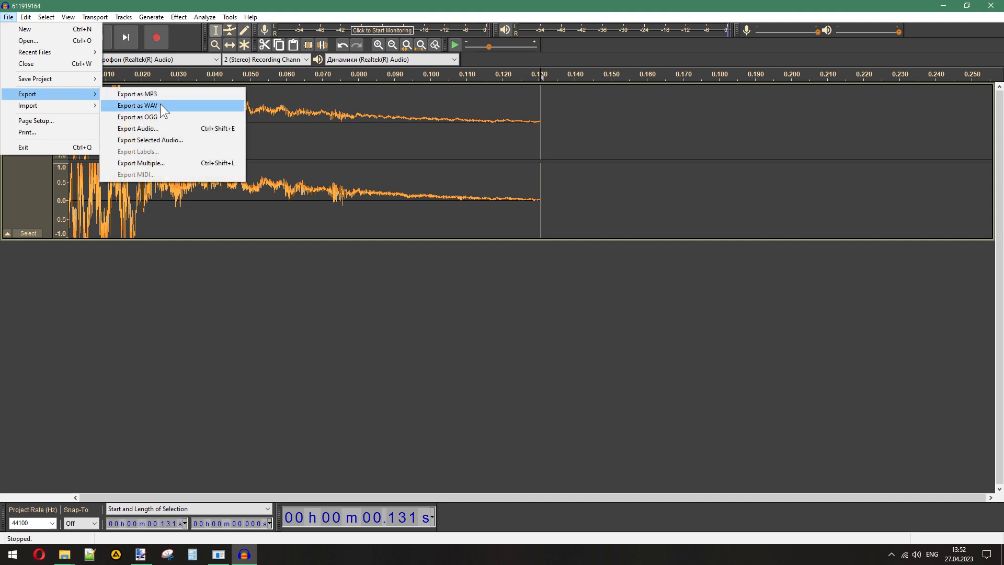
click(160, 103)
click(282, 240)
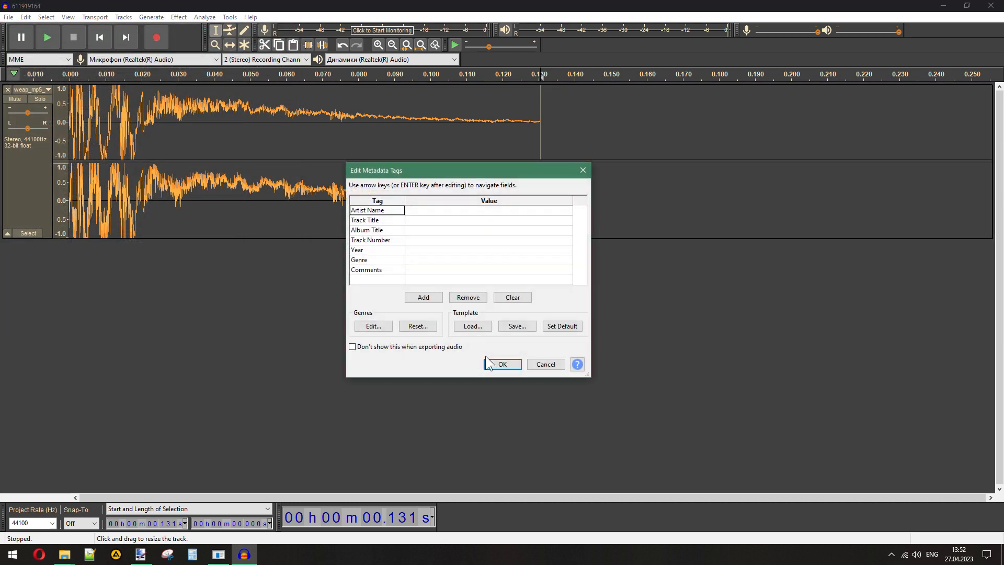
click(500, 360)
- Export the same MP5 silencer clip as a WAV named 562475875, copying the name from the s2 folder
mouse_move(65, 555)
click(56, 498)
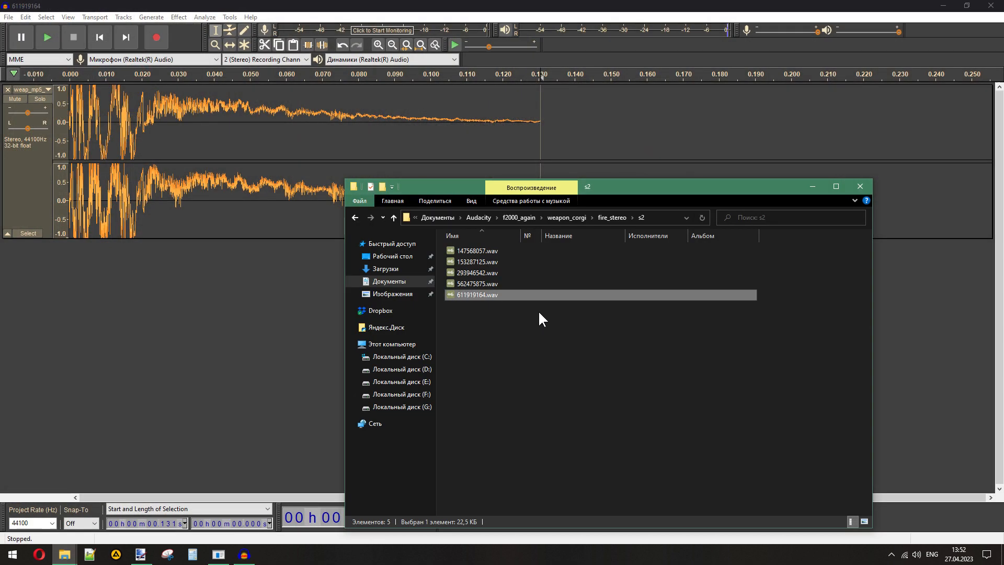
click(465, 284)
key(F2)
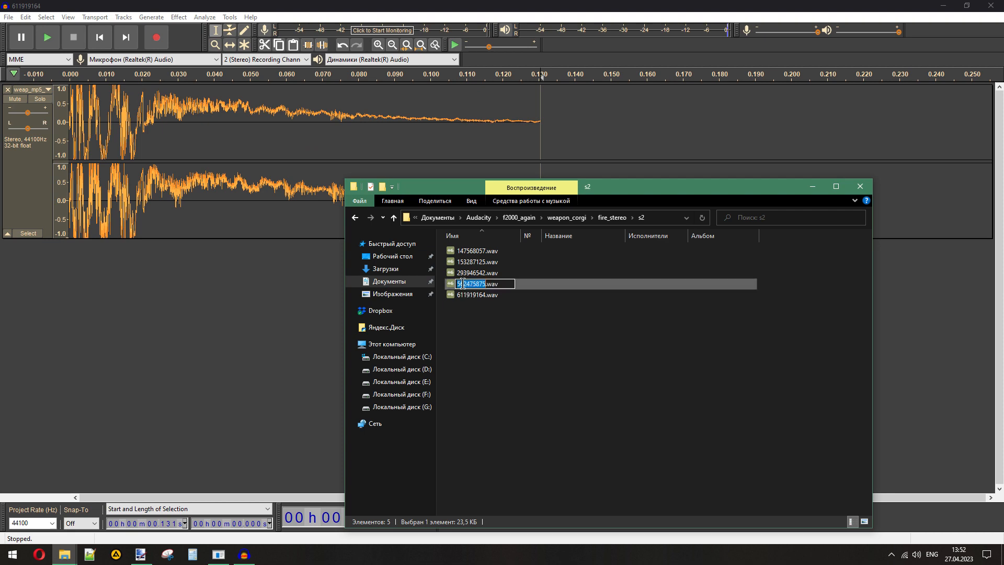
click(2, 9)
click(3, 16)
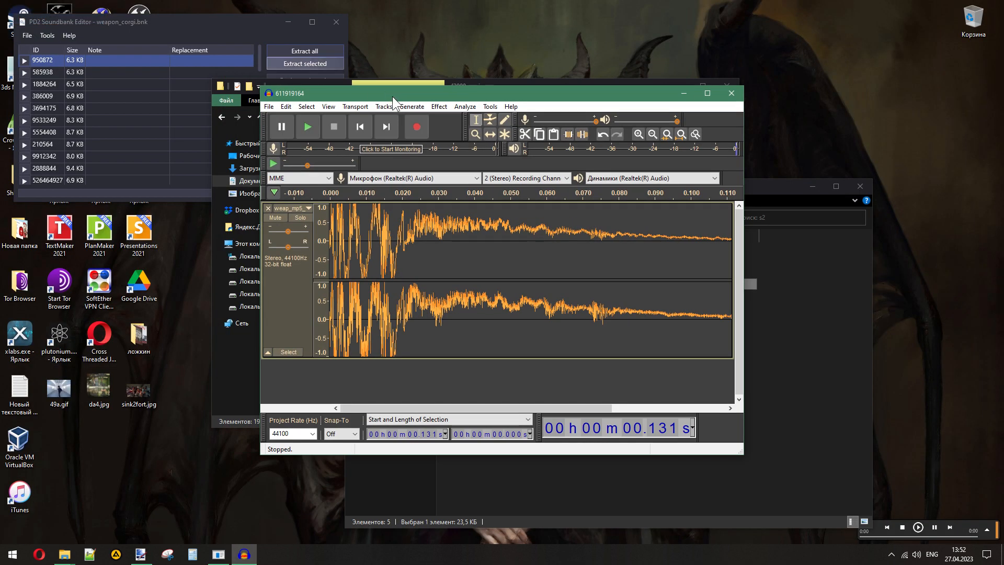
double_click(392, 90)
click(8, 17)
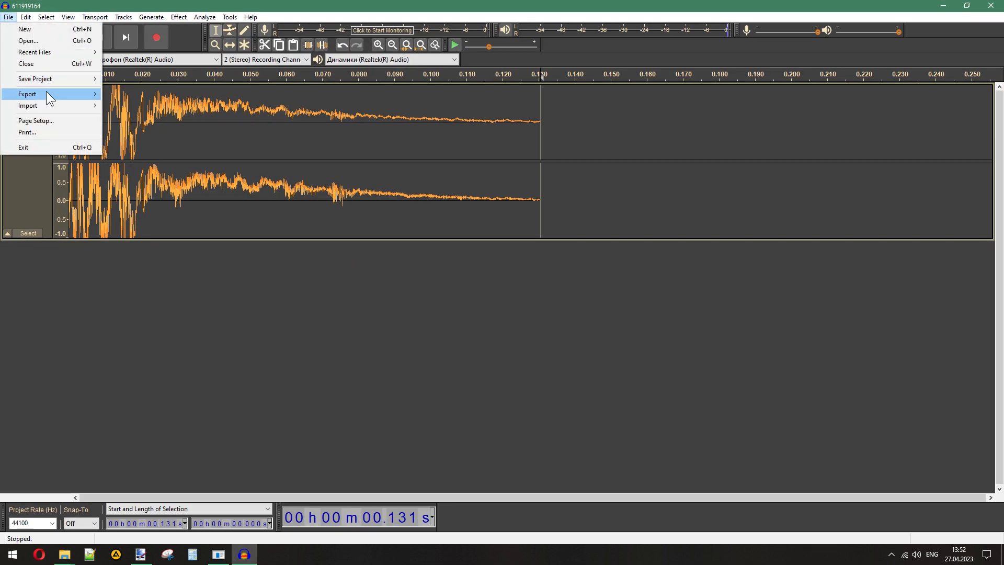
mouse_move(46, 91)
click(217, 111)
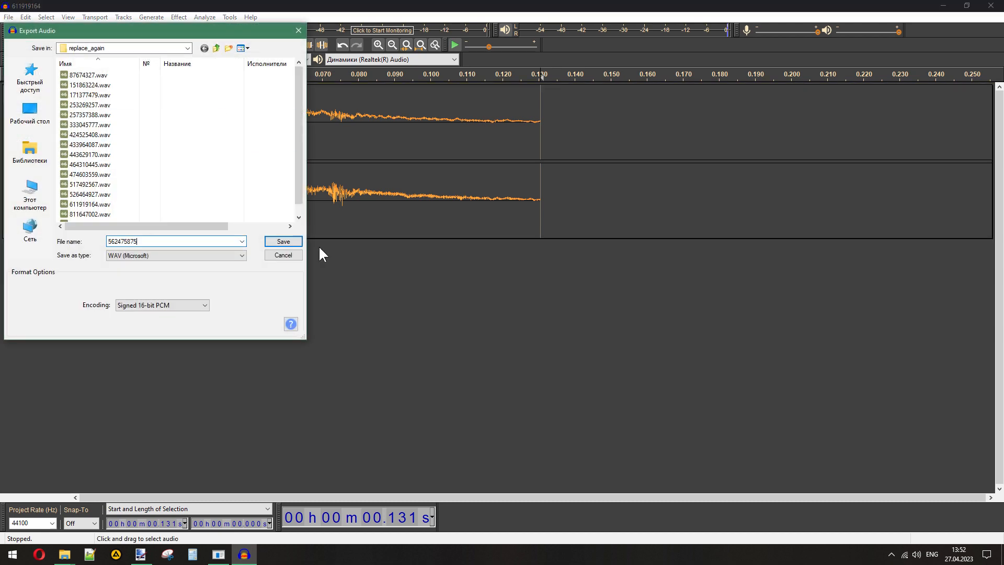
click(282, 242)
click(502, 364)
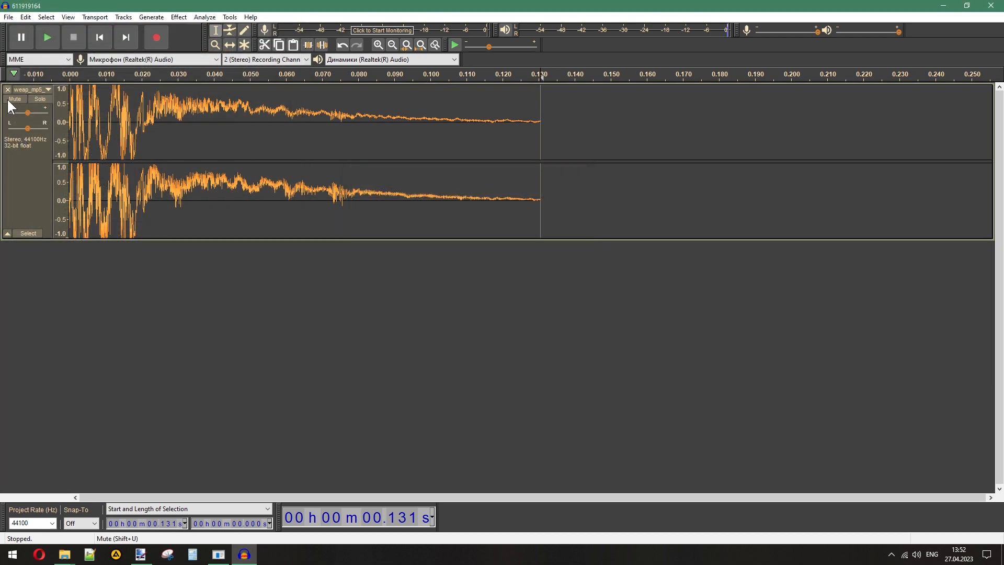
- Export the MP5 silencer clip to replace_again as a WAV named 293946542, copying the name from the s2 folder
click(68, 556)
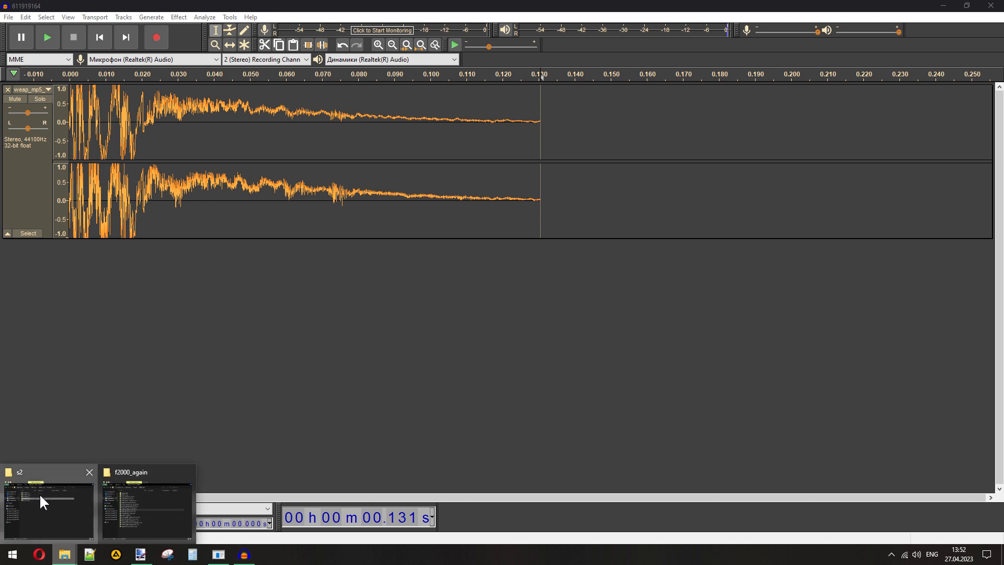
click(41, 496)
click(467, 273)
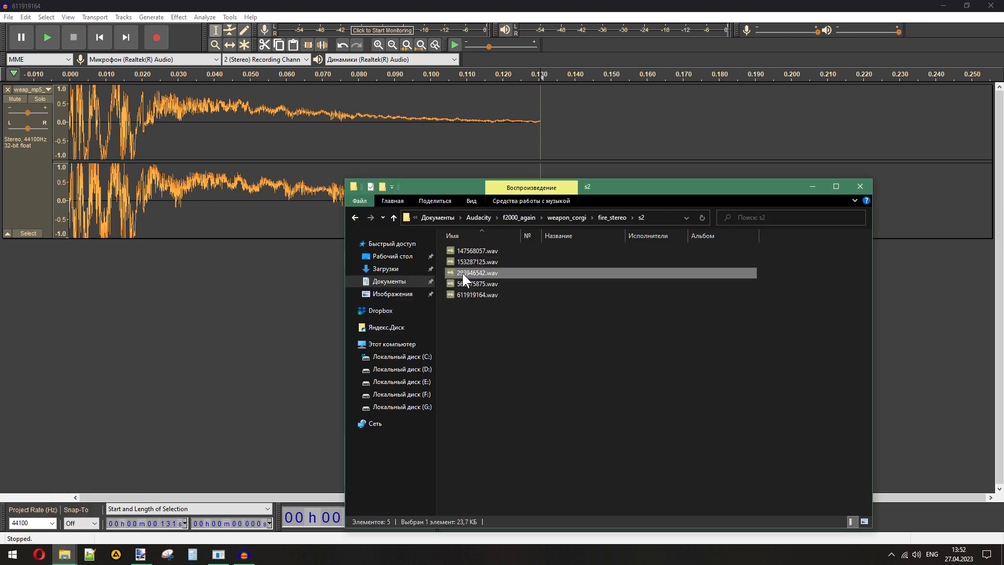
click(462, 273)
key(ctrl+c)
click(8, 114)
click(8, 16)
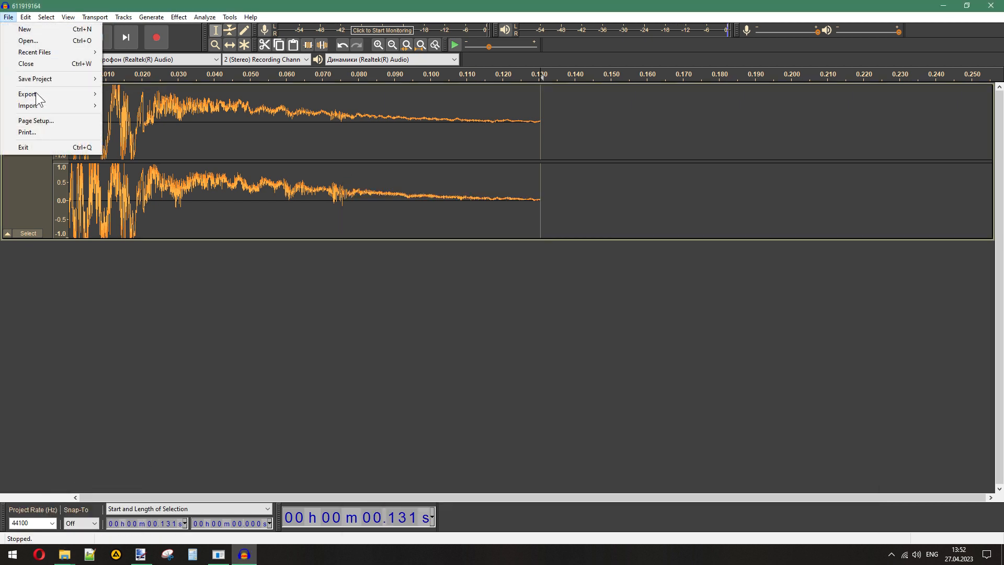
mouse_move(36, 92)
click(136, 102)
key(ctrl+v)
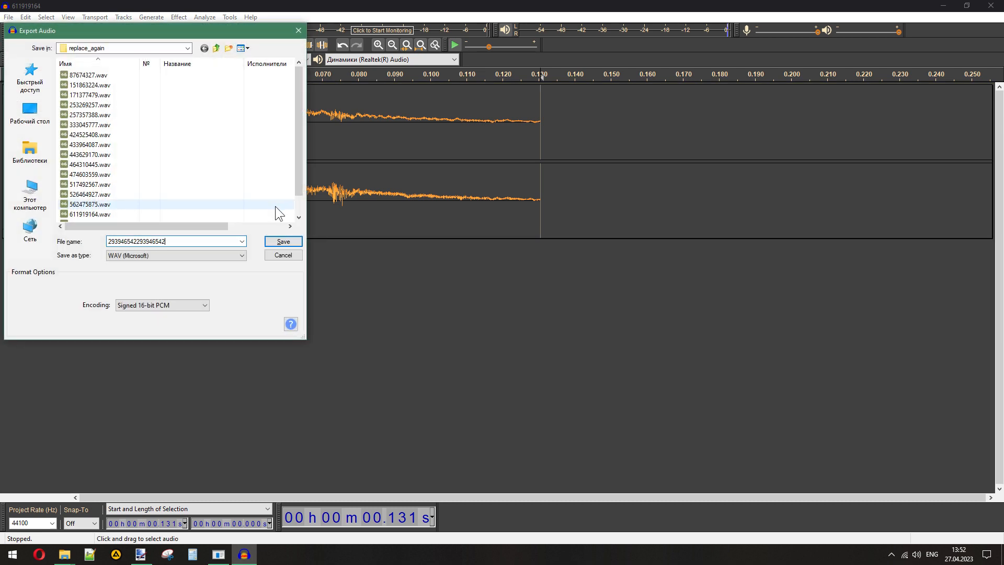
double_click(153, 239)
key(ctrl+v)
click(273, 242)
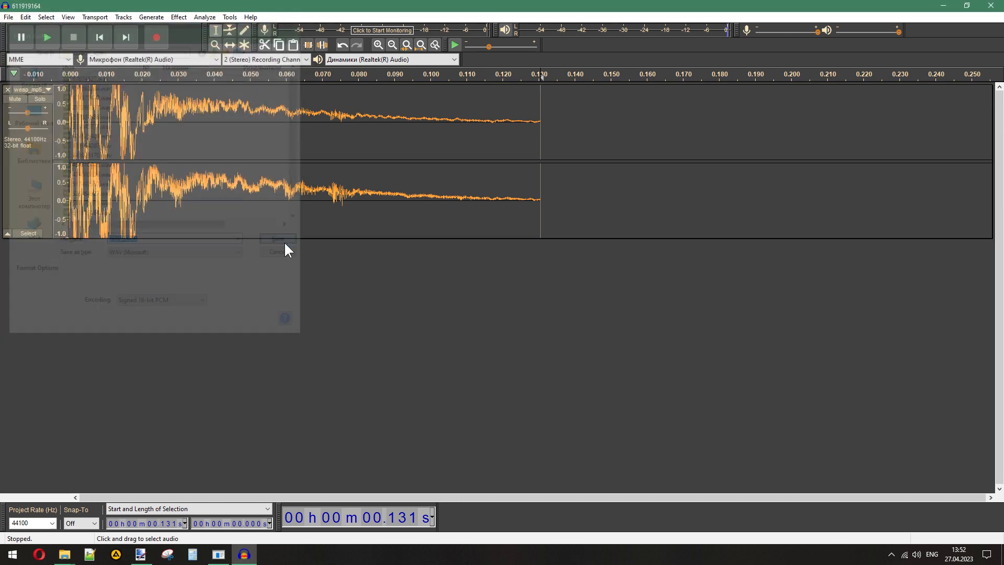
click(514, 368)
- Export the MP5 silencer clip to replace_again as a WAV named 153287125, copying the name from the s2 folder
mouse_move(64, 554)
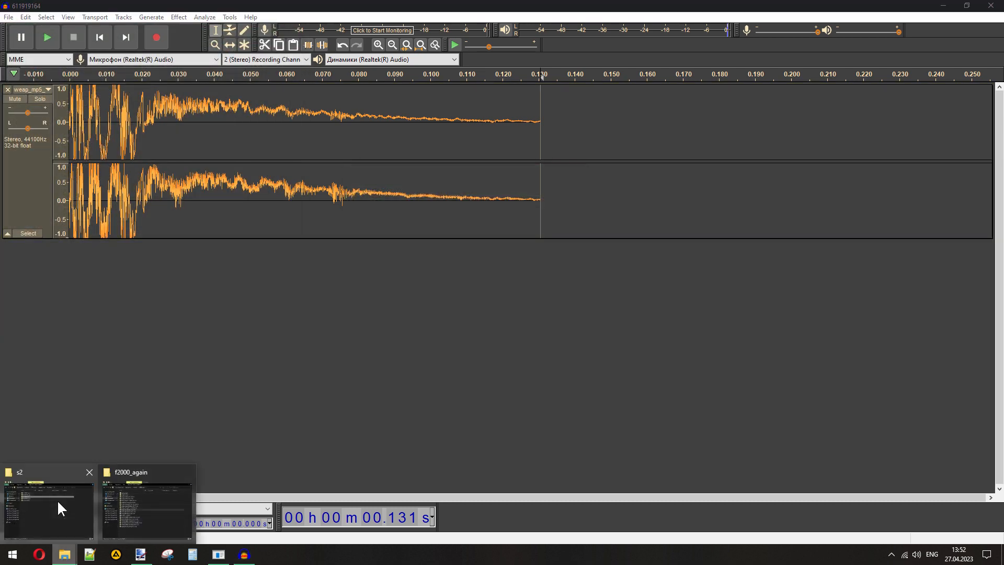
click(59, 505)
click(469, 262)
click(462, 264)
key(ctrl+c)
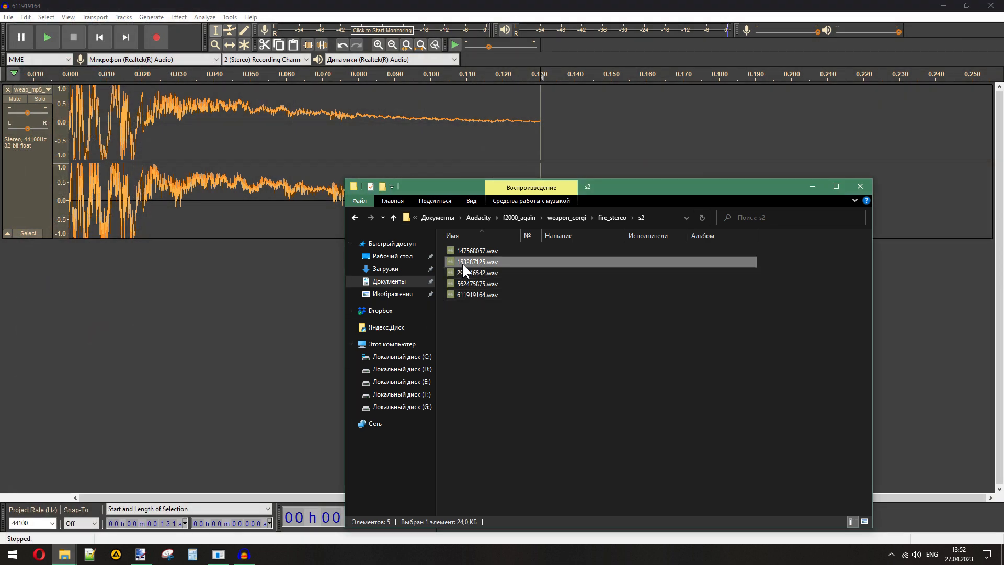
click(6, 18)
mouse_move(51, 96)
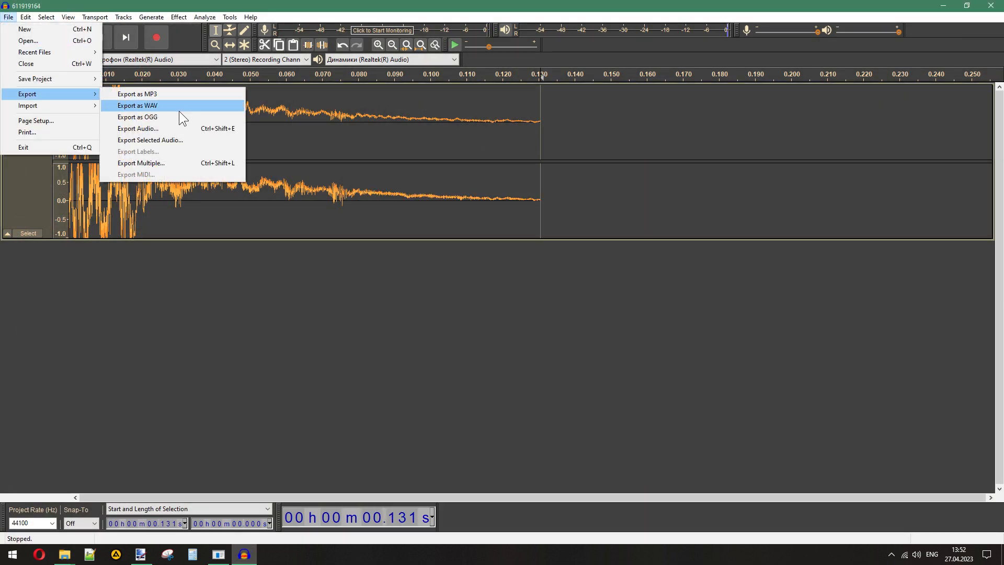
click(179, 110)
key(ctrl+v)
click(283, 241)
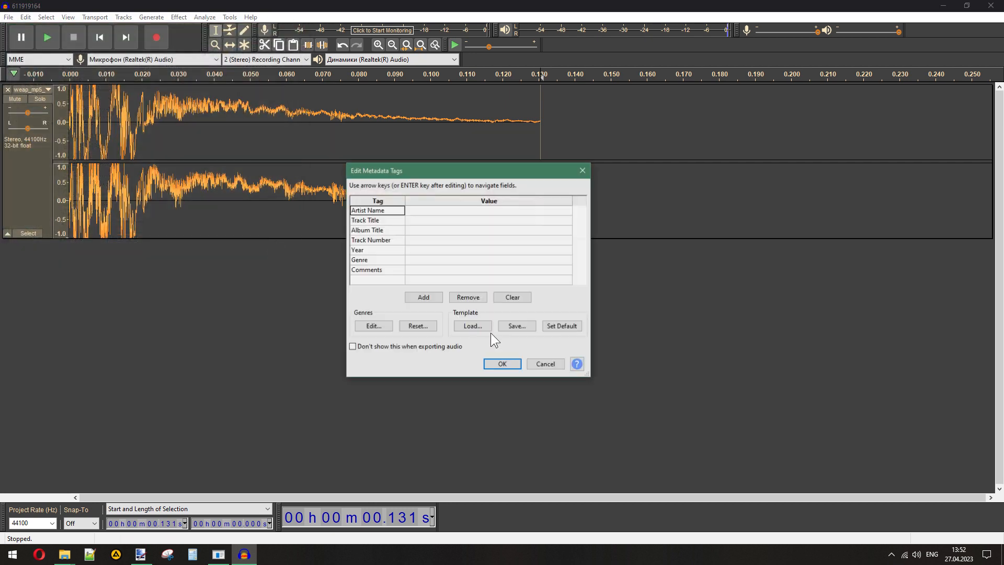
click(505, 363)
- Export the MP5 silencer clip to replace_again as a WAV named 147568057, leaving the metadata tags empty
click(65, 554)
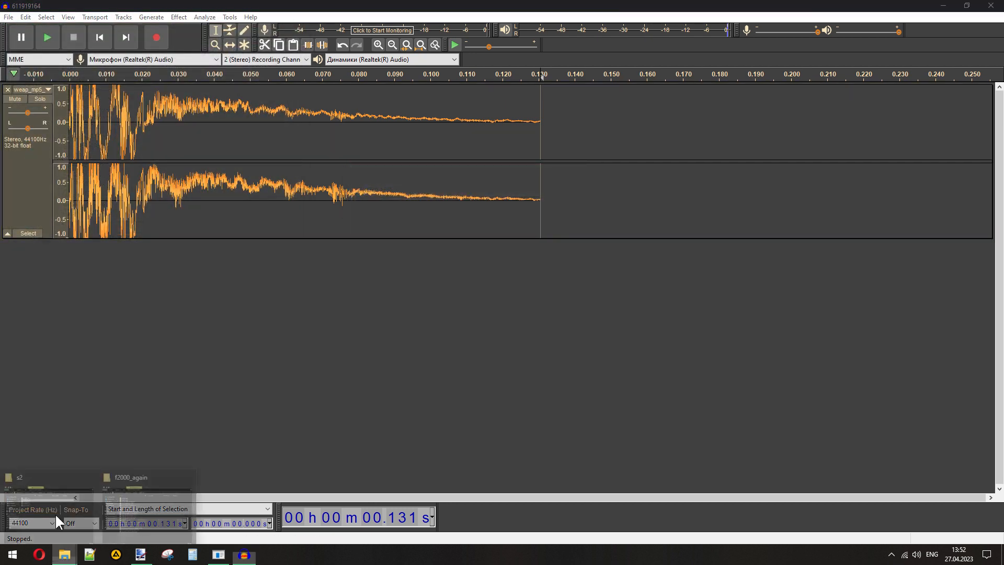
click(55, 513)
click(469, 250)
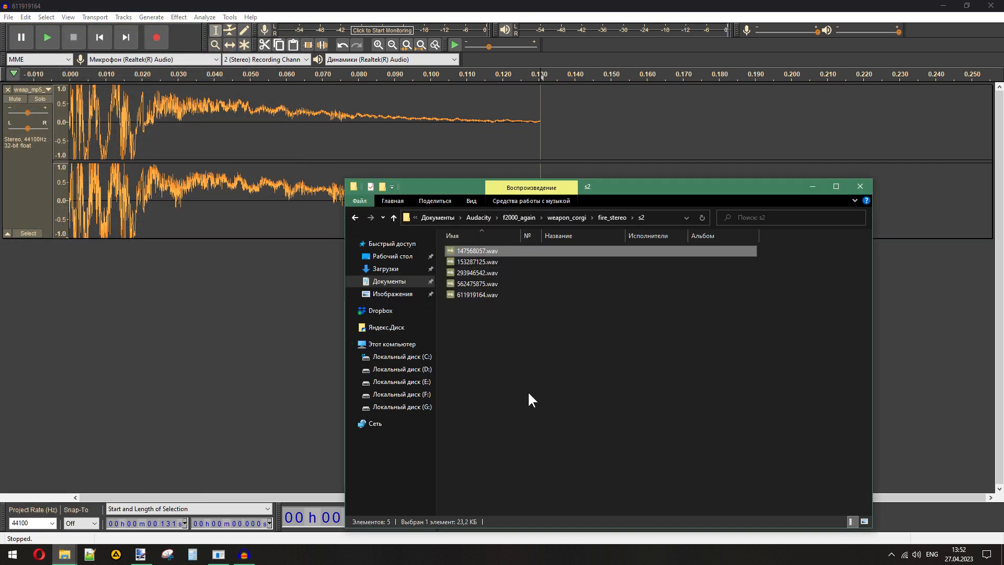
click(1, 42)
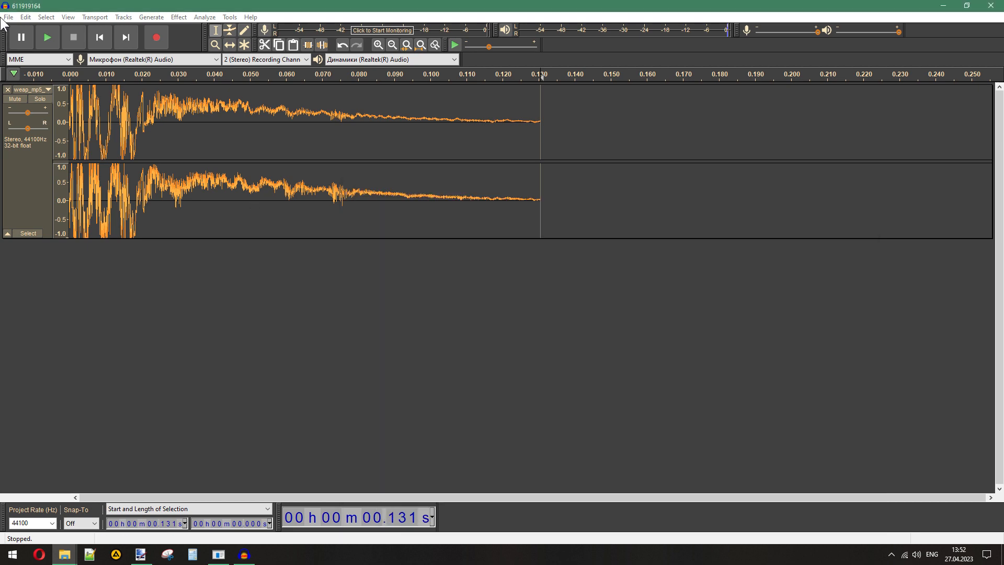
click(9, 17)
mouse_move(46, 92)
click(146, 105)
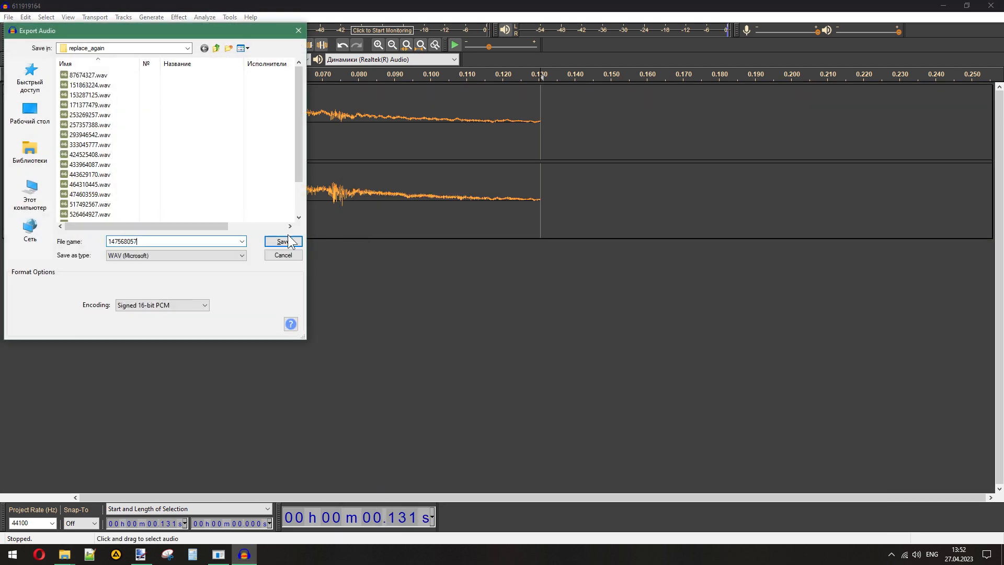
key(Return)
click(502, 363)
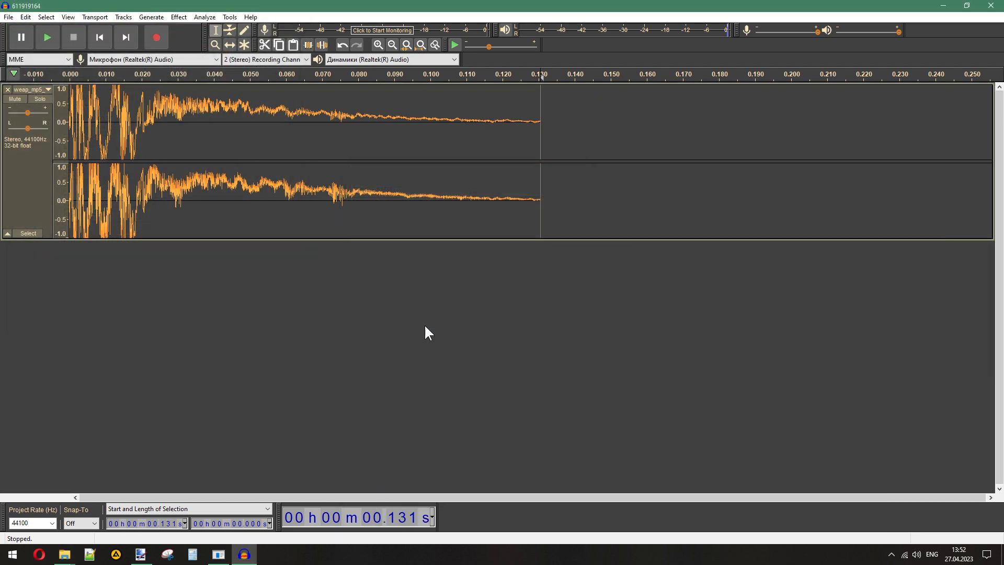
- Remove the MP5 silencer track from the project and open the s3 folder inside fire_stereo
click(8, 90)
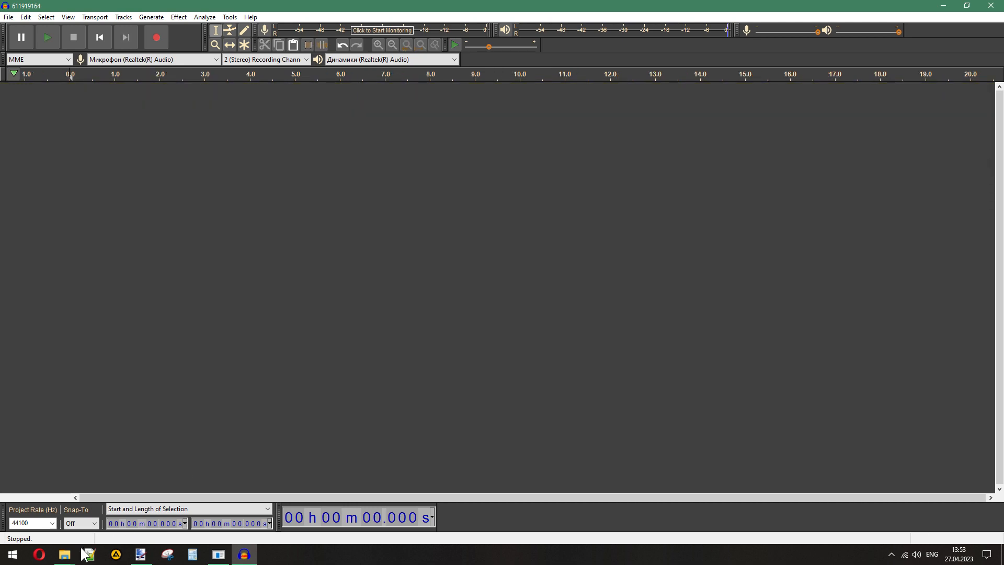
mouse_move(64, 554)
click(38, 507)
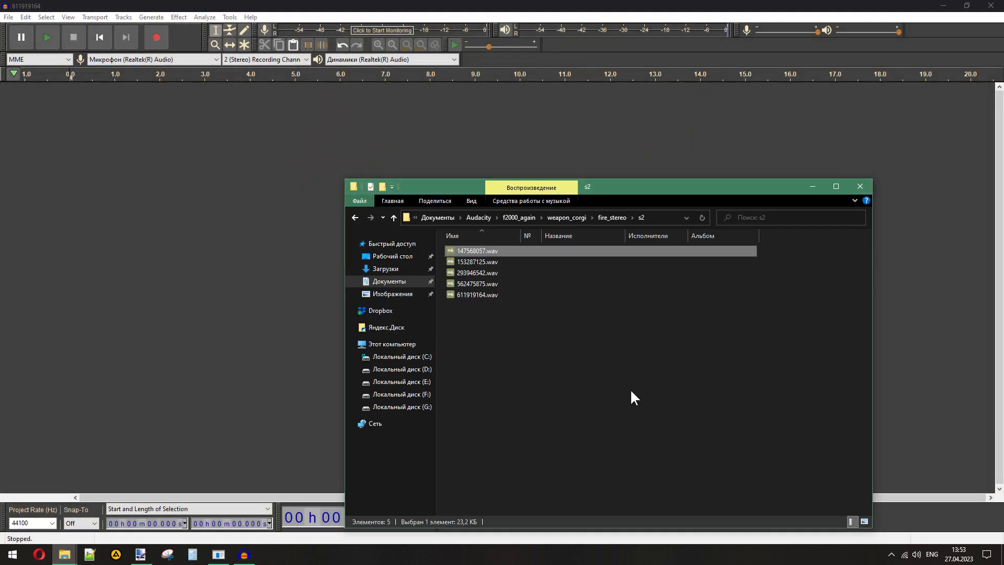
click(623, 280)
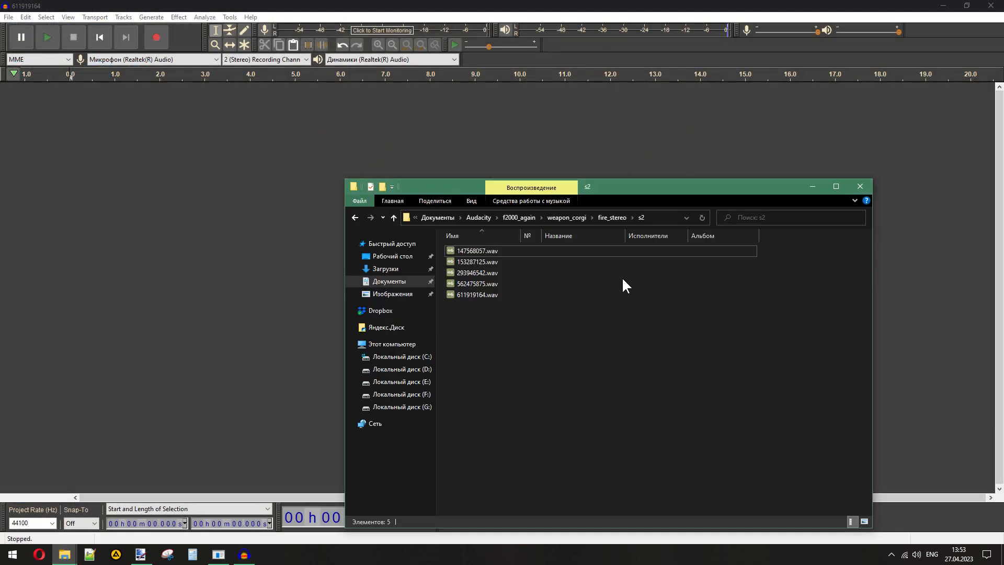
click(607, 218)
double_click(477, 270)
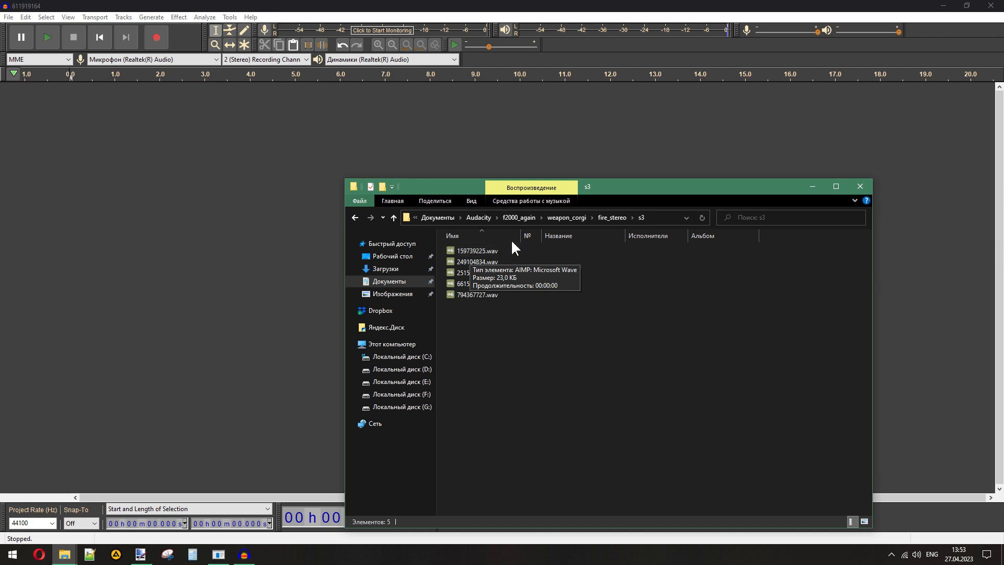
- Listen through the WAV files in weapon_corgi's fire_mono folder, starting with 28647374.wav
click(521, 219)
double_click(479, 260)
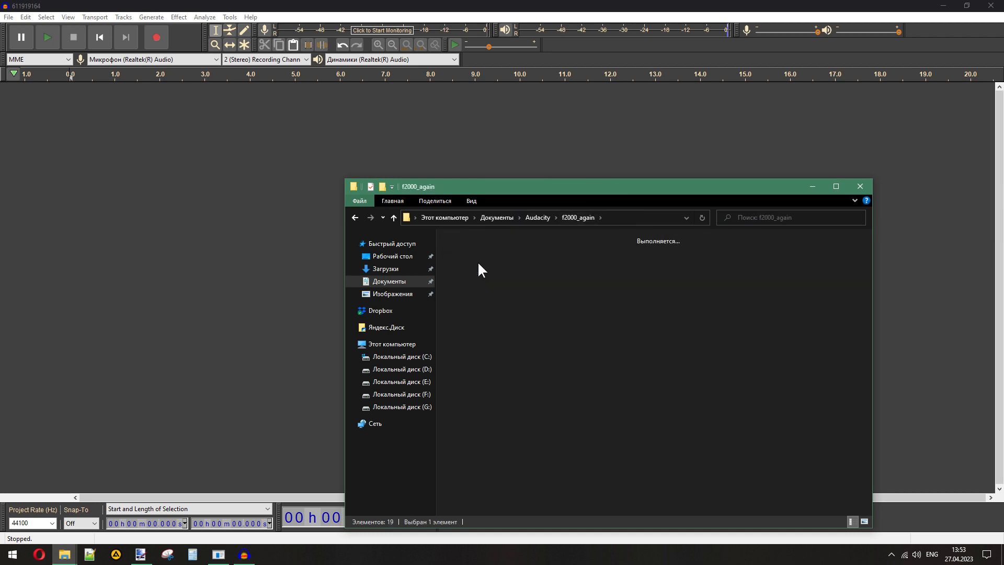
double_click(465, 238)
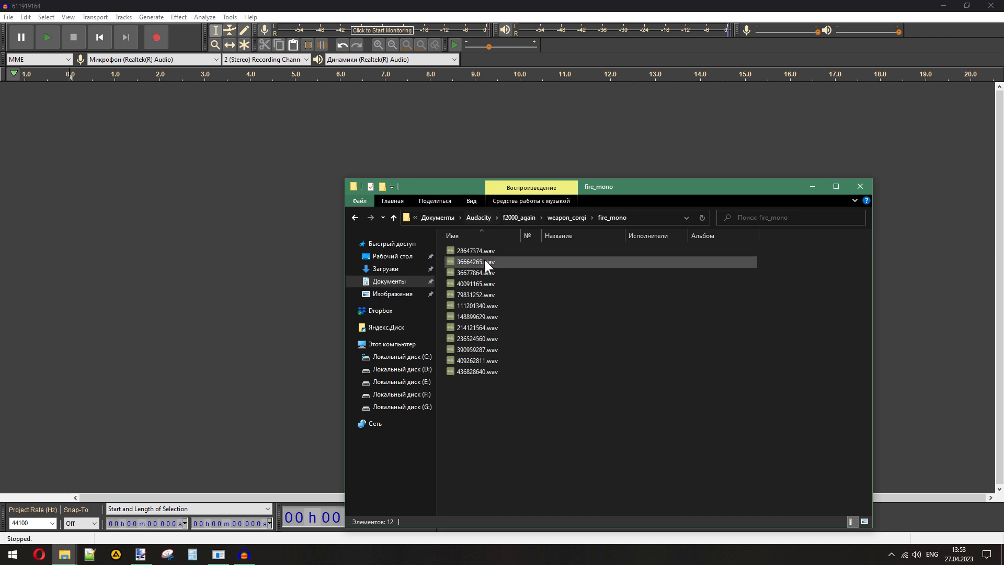
double_click(468, 249)
key(Down)
key(Down)
key(Down)
key(Down)
key(Down)
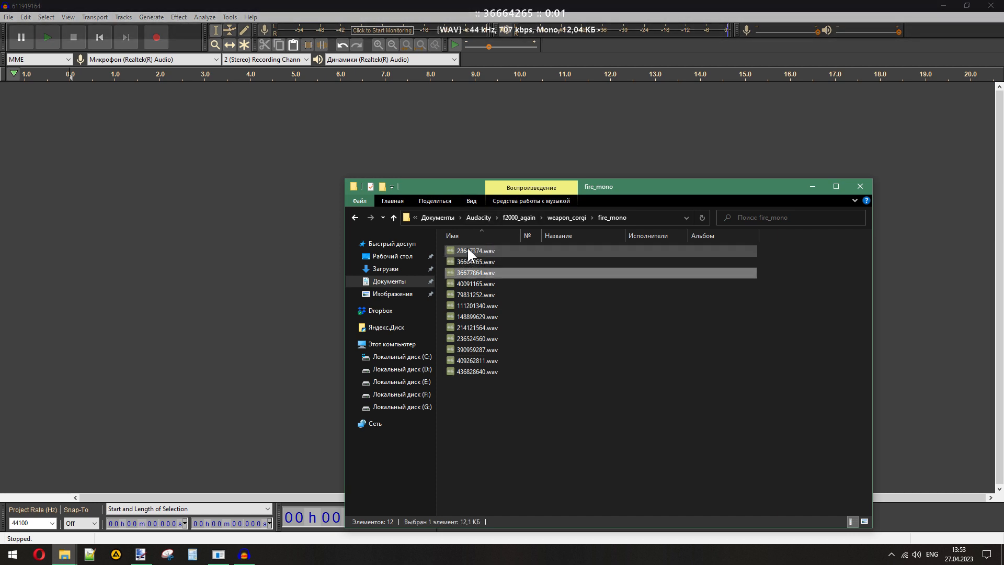
key(Down)
key(Down)
key(Down)
key(Down)
key(Down)
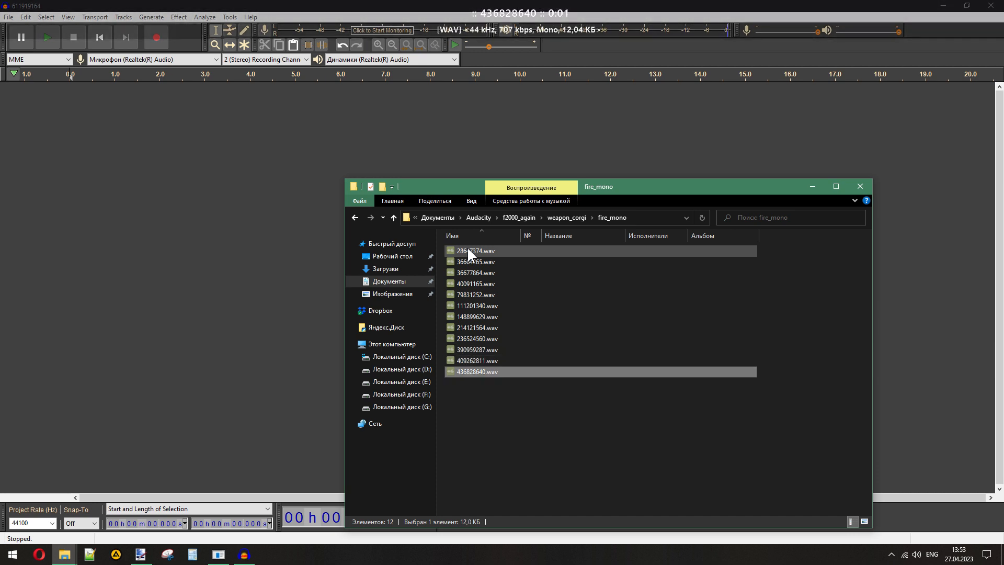
- Import all five WAV files from fire_stereo's s3 folder into the empty project and compare their waveforms
click(568, 218)
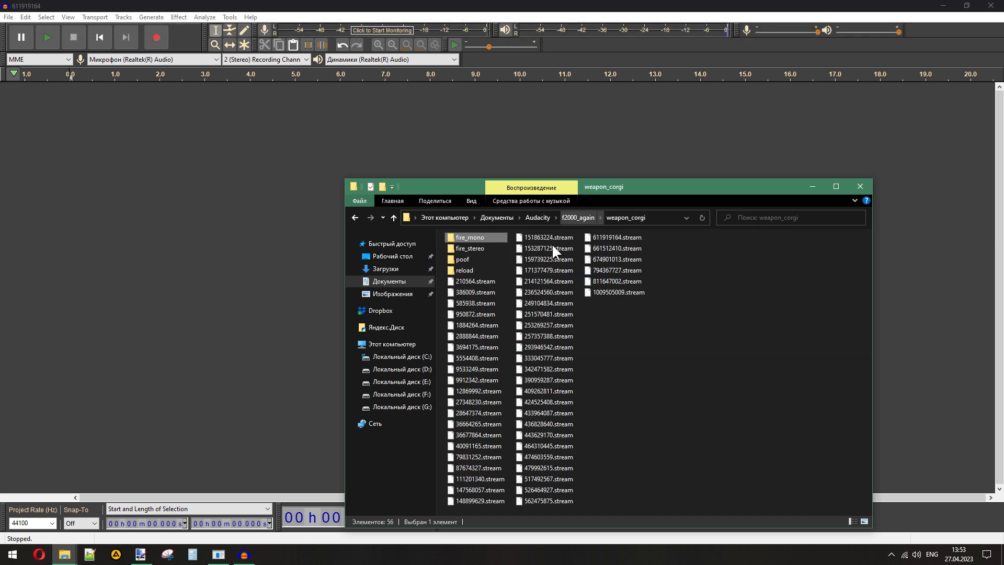
double_click(470, 249)
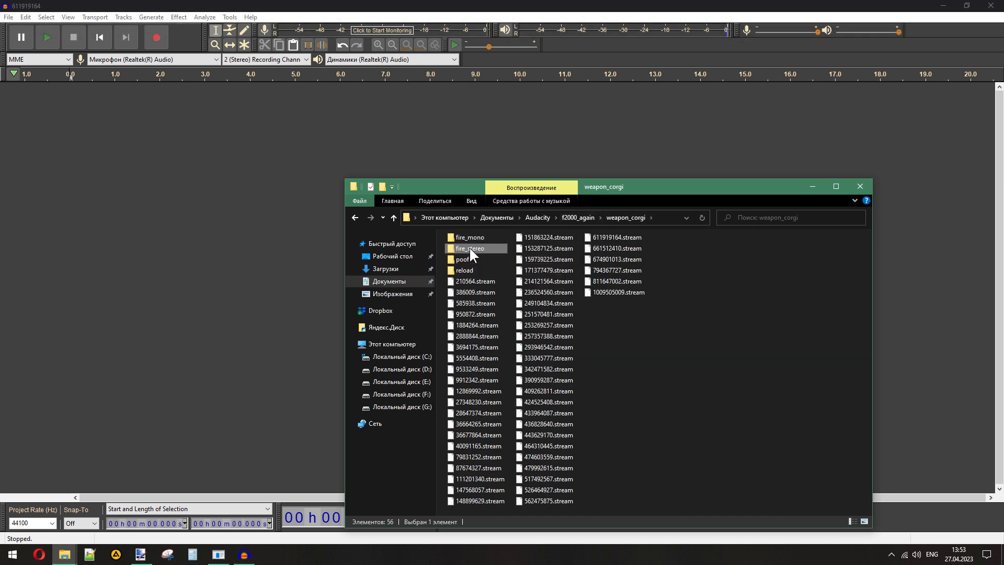
double_click(460, 273)
key(ctrl+a)
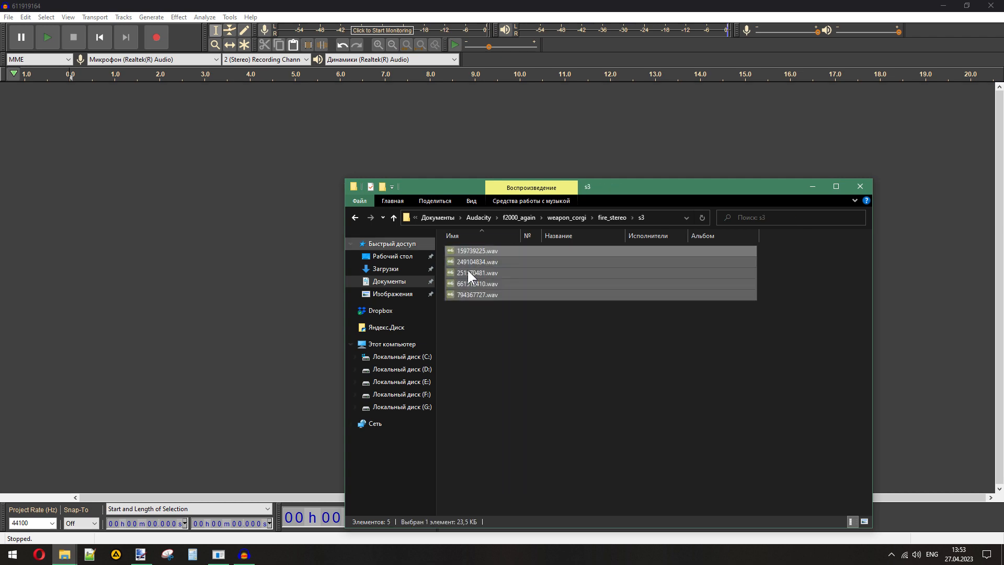
drag(476, 251, 117, 215)
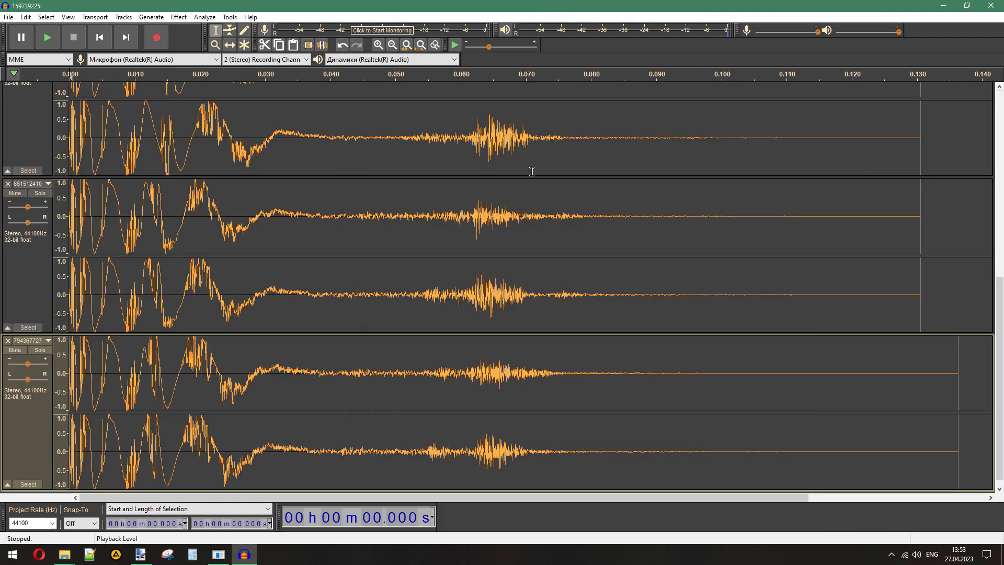
scroll(534, 285, up, 10)
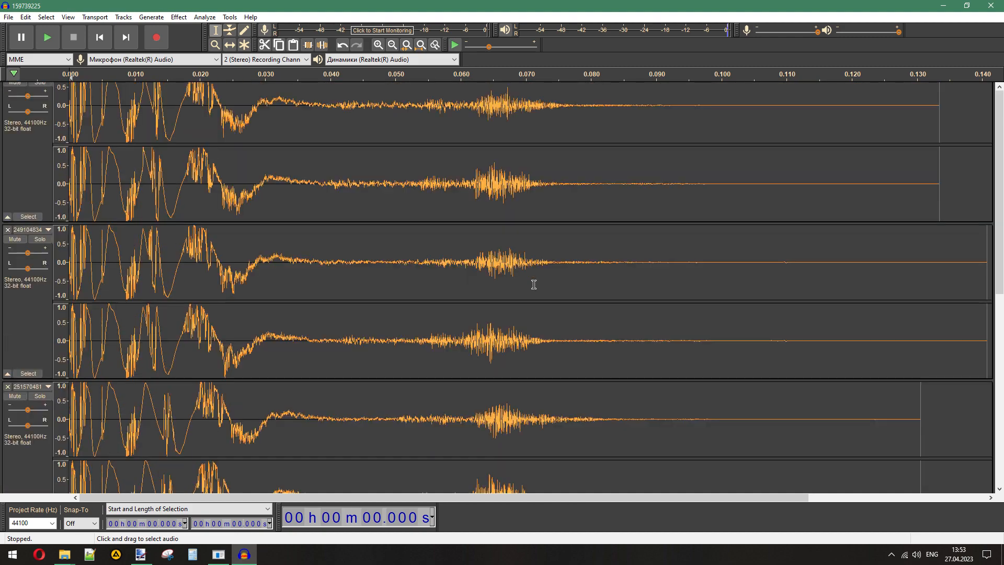
scroll(534, 284, down, 5)
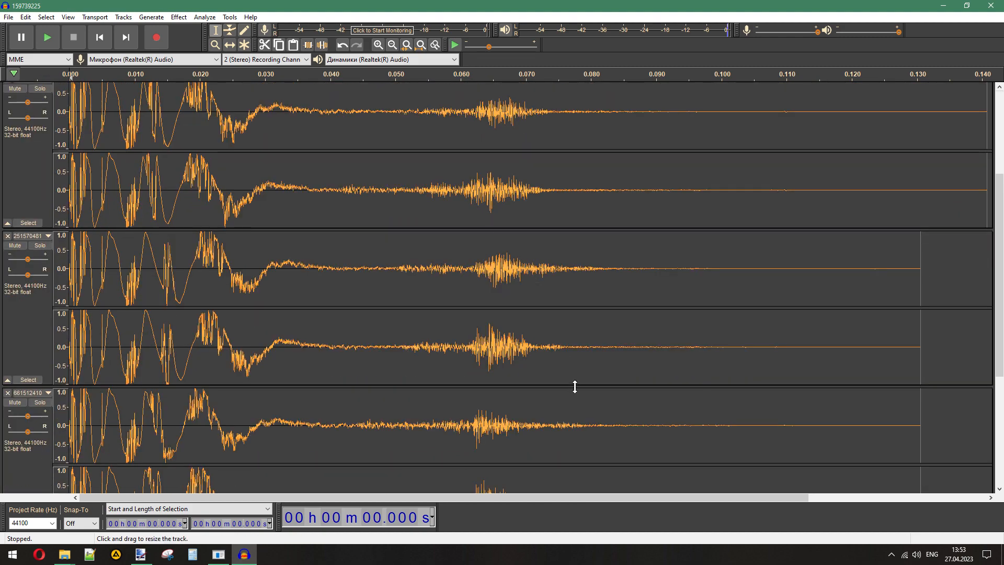
scroll(542, 334, down, 4)
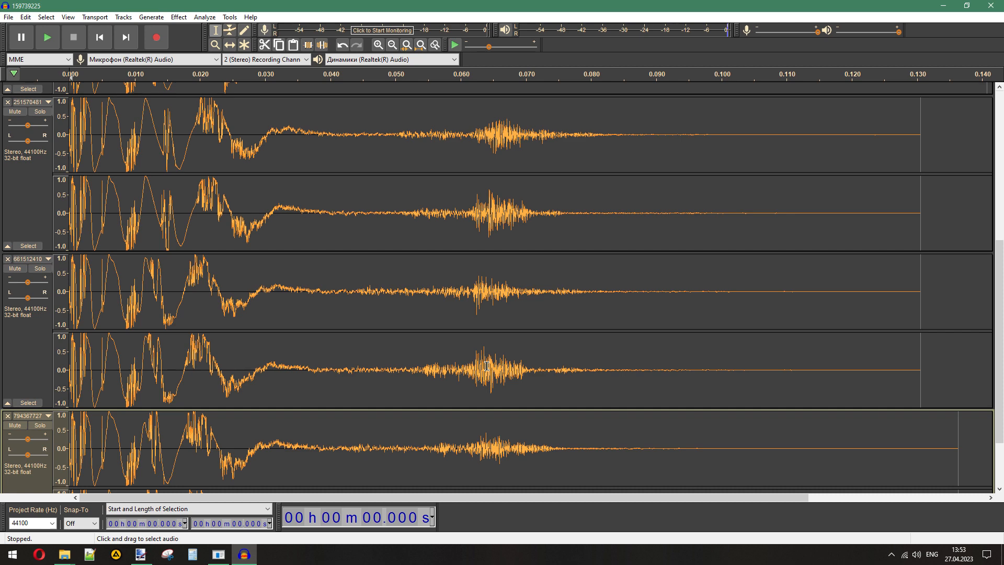
- Compare the imported s3 waveforms and select files in the folder, then remove all five s3 tracks from the project
scroll(486, 365, down, 1)
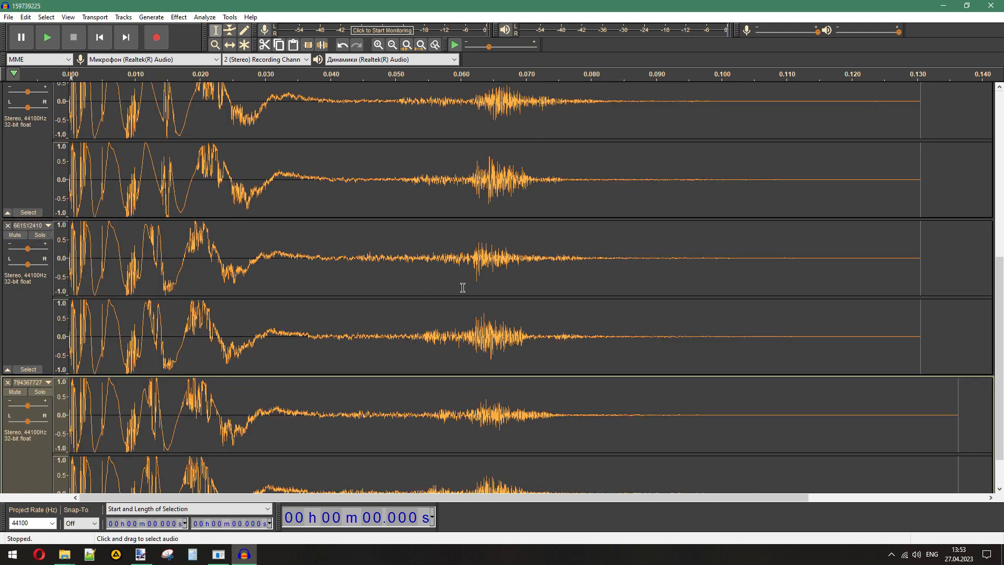
scroll(462, 287, down, 2)
scroll(463, 287, up, 10)
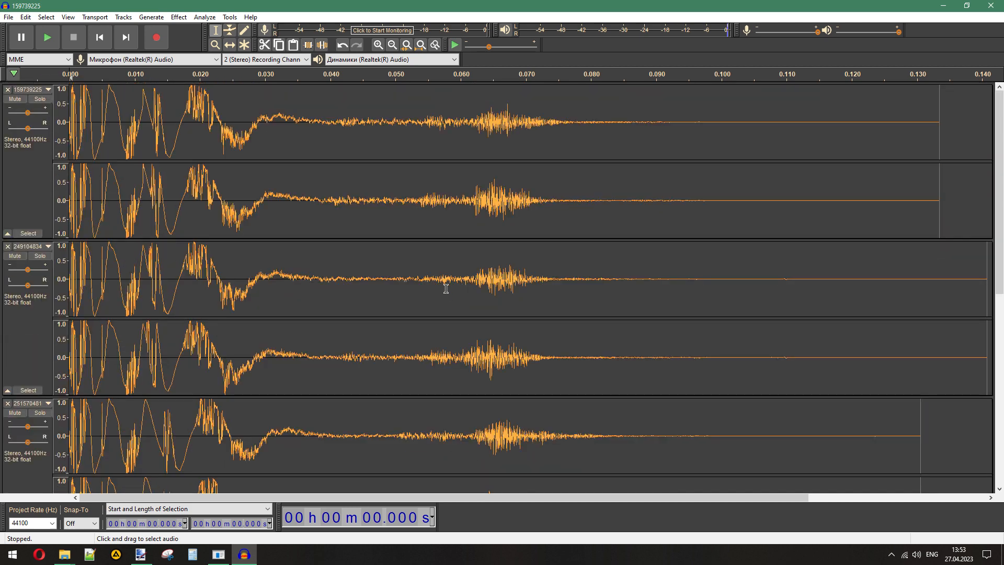
click(7, 89)
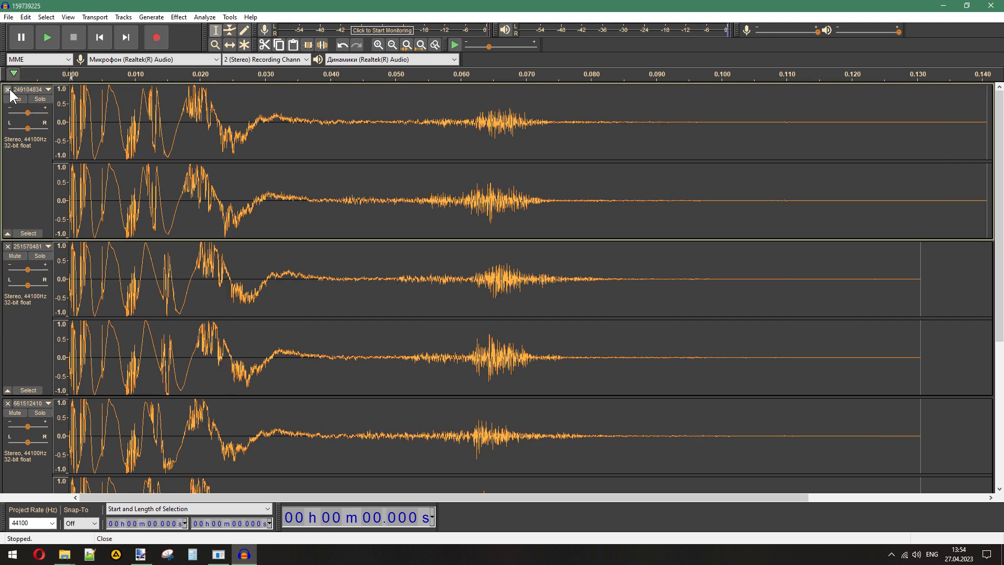
click(8, 89)
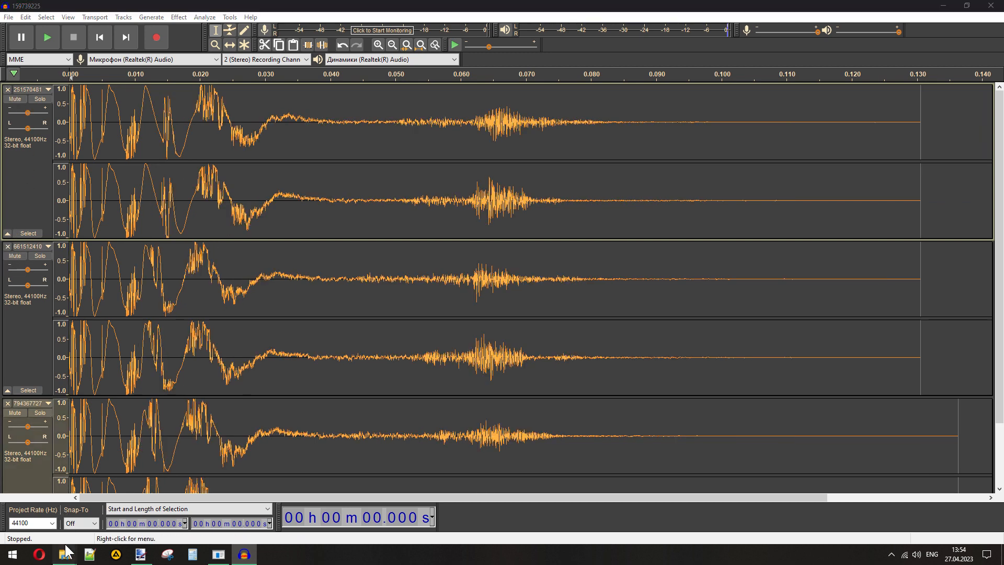
mouse_move(64, 554)
click(60, 519)
click(538, 375)
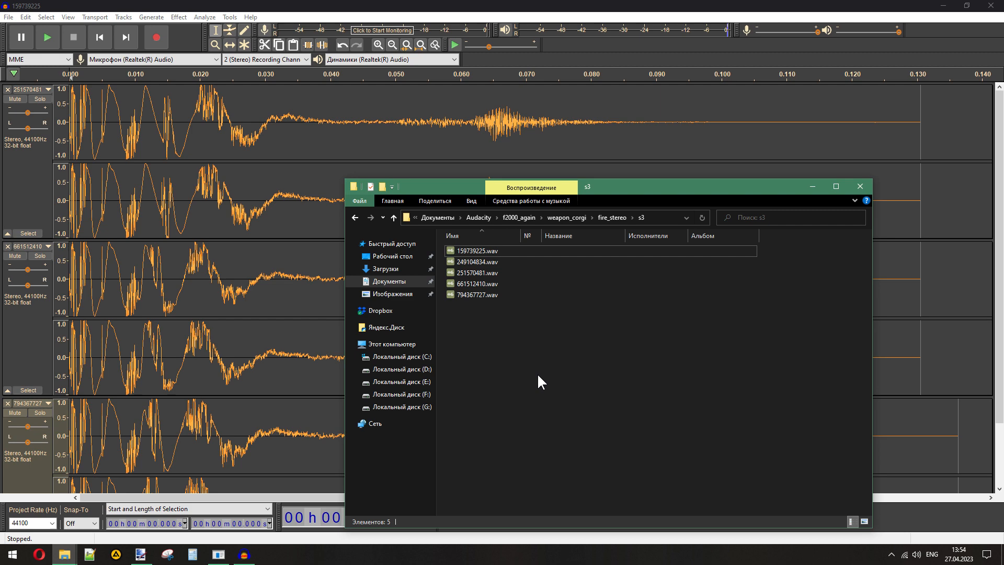
click(480, 271)
click(481, 281)
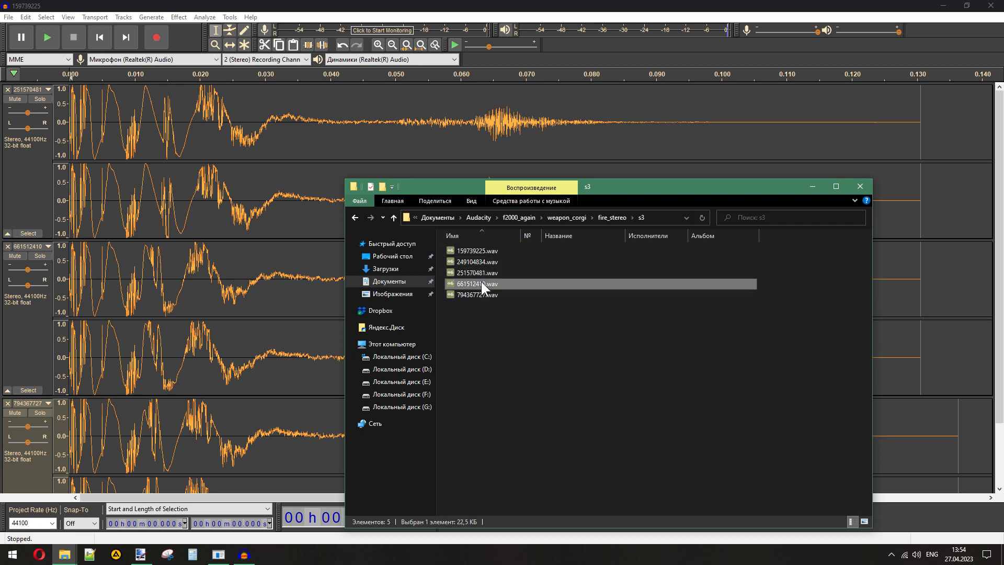
click(8, 246)
click(7, 245)
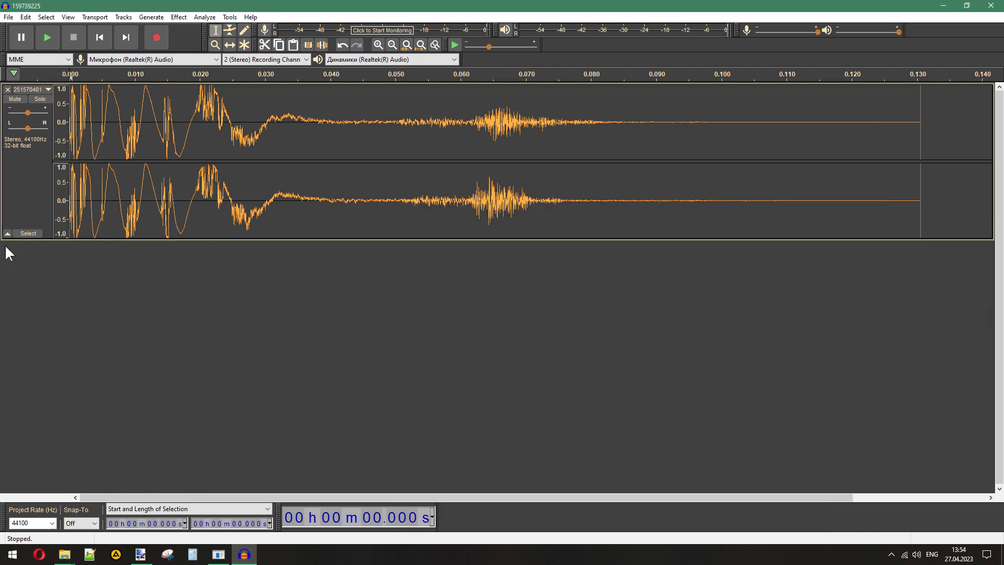
click(7, 90)
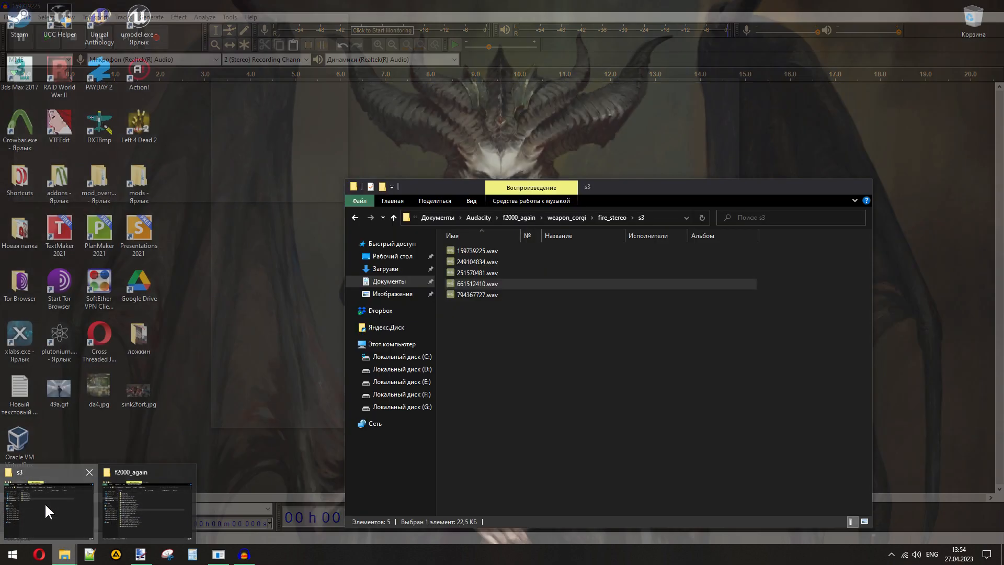
- Import 251570481.wav from the s3 folder and weap_p90_silencer_slst_1.wav from the f2000_again folder into the empty project
click(45, 503)
drag(476, 271, 169, 260)
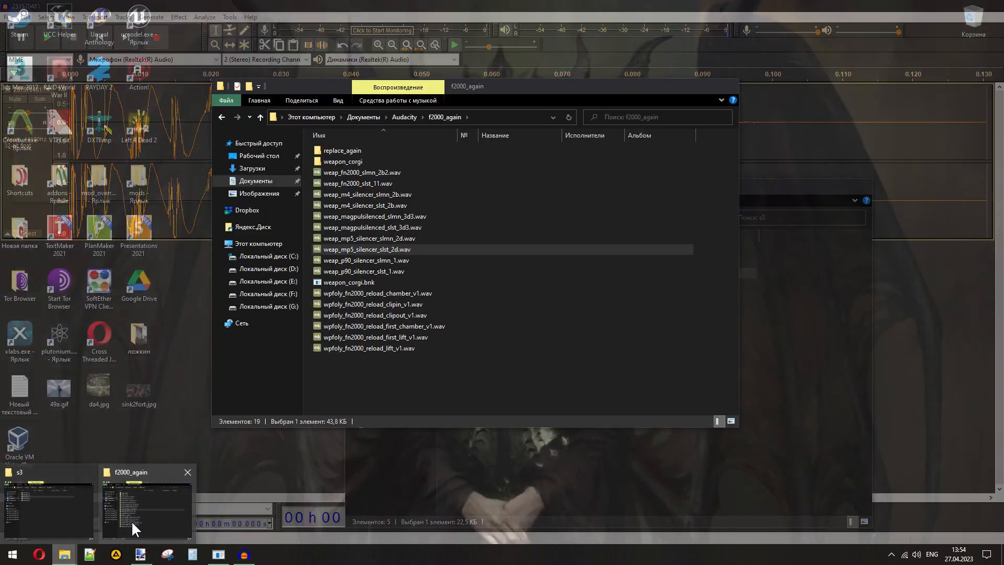
click(130, 519)
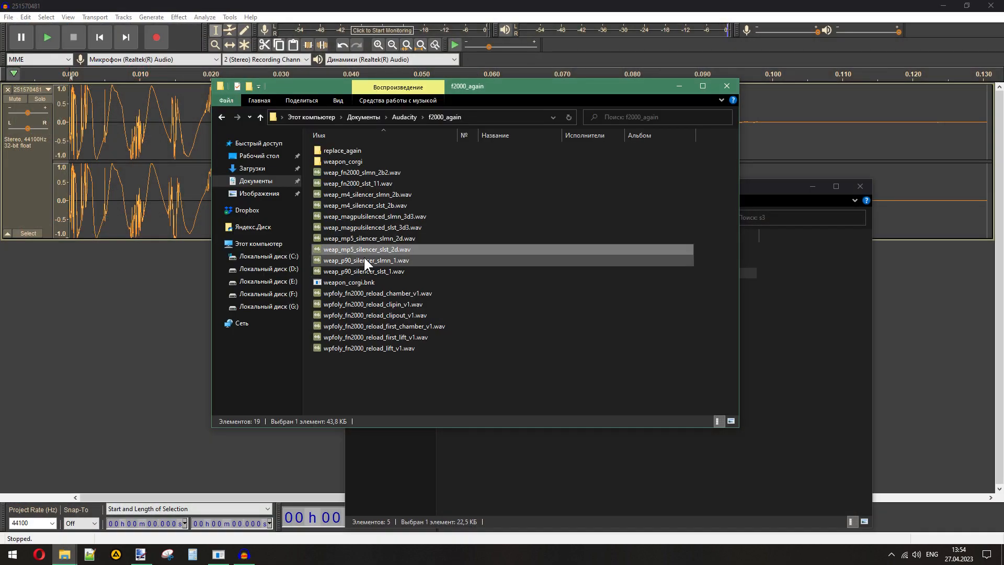
drag(365, 271, 157, 267)
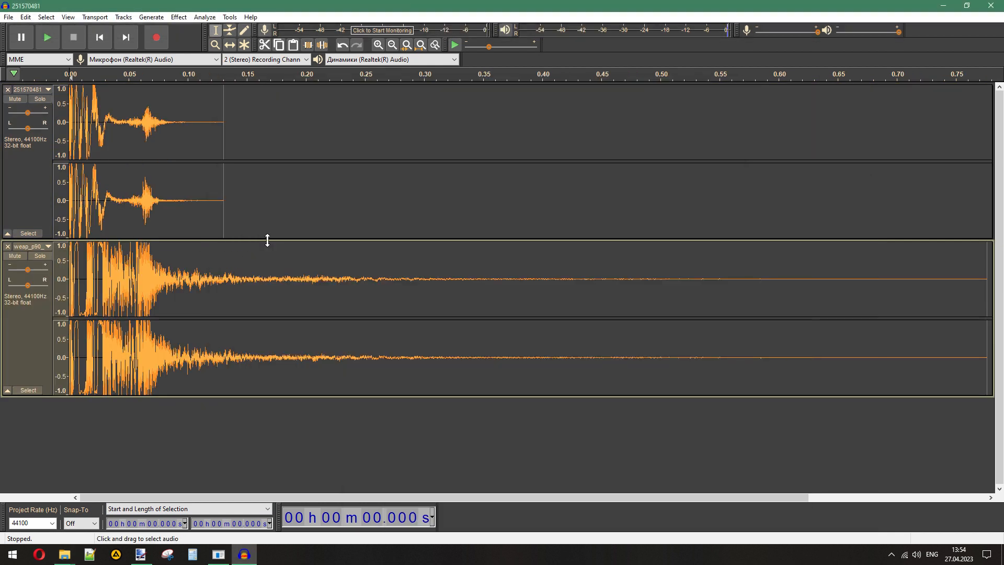
- Delete the P90 silencer audio beyond the end of the 251570481 track, at about 0.131 s
drag(226, 252, 964, 311)
key(Delete)
drag(478, 497, 361, 489)
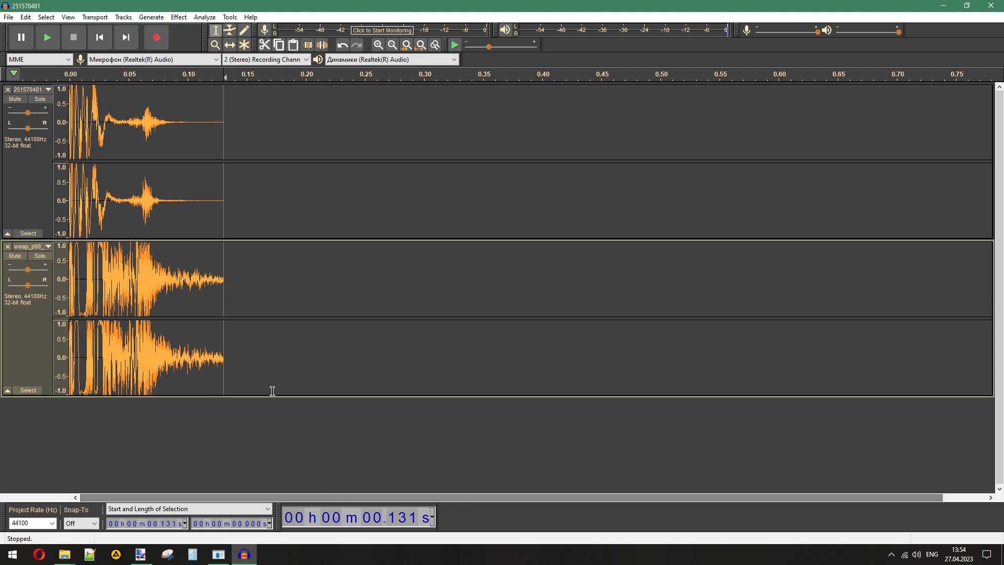
- Fade out the P90 silencer clip from about 0.069 s to its end
drag(227, 283, 138, 312)
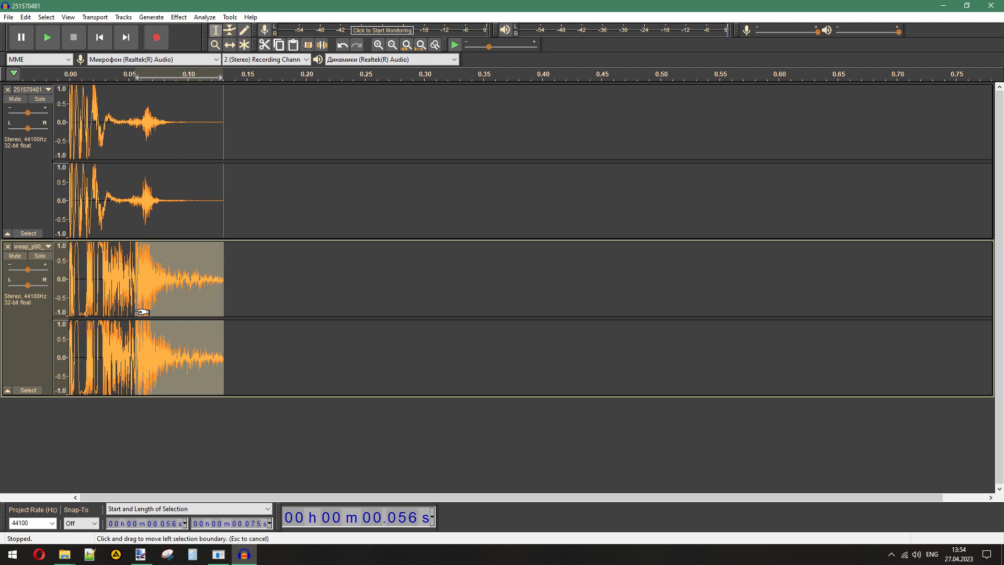
drag(137, 312, 150, 314)
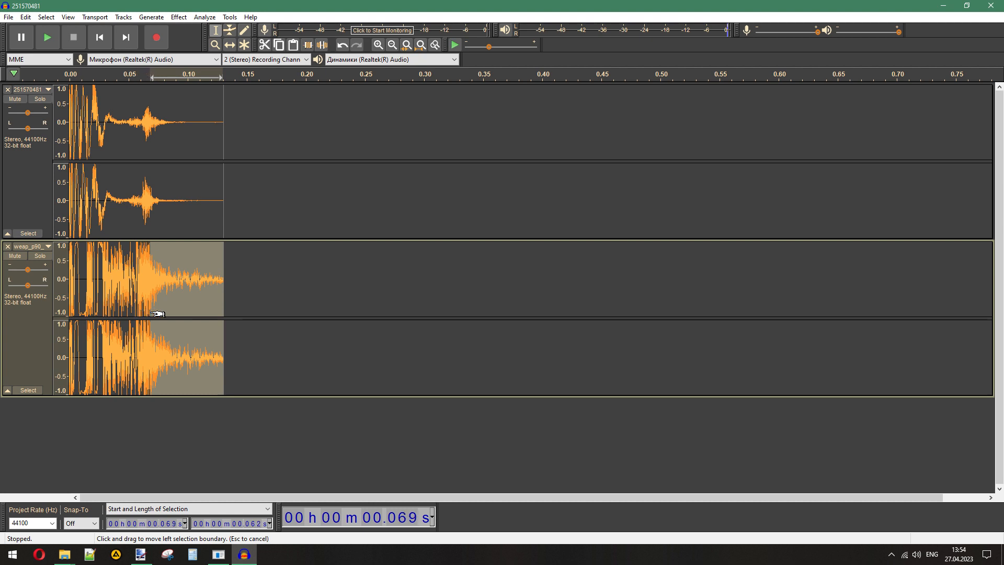
click(180, 17)
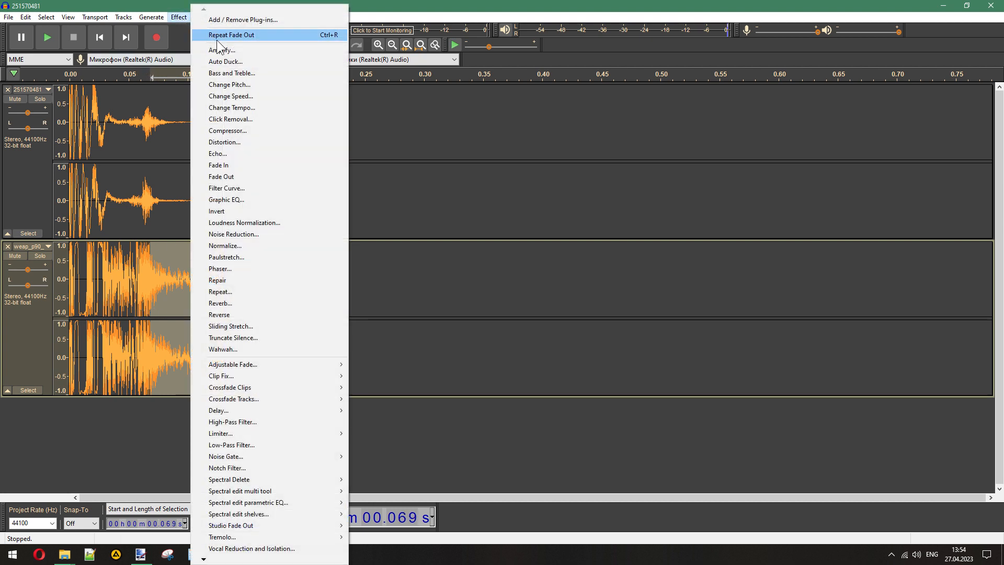
click(217, 37)
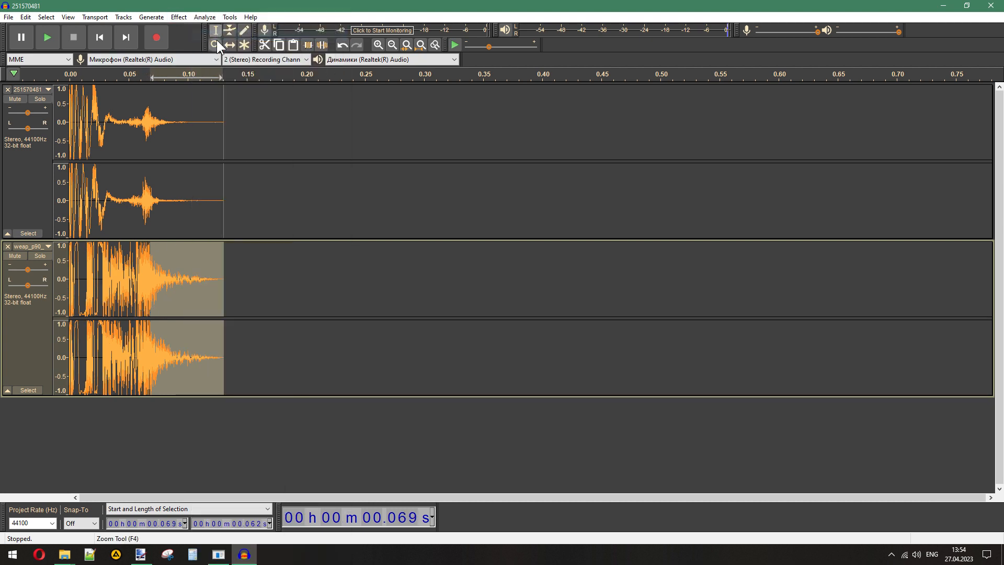
- Select the whole P90 silencer clip and play it soloed to check the trimmed and faded sound
double_click(106, 267)
click(44, 255)
click(54, 43)
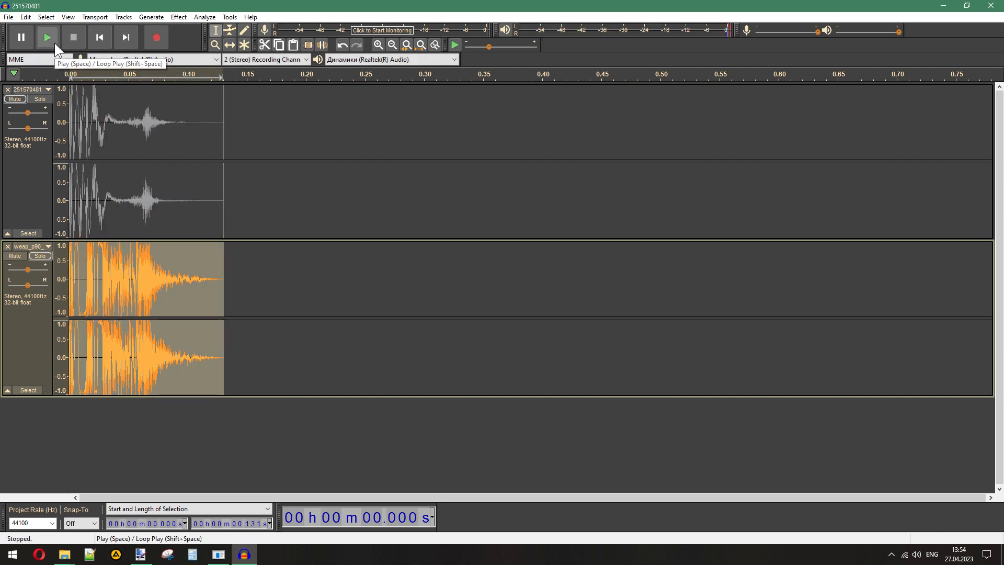
click(40, 255)
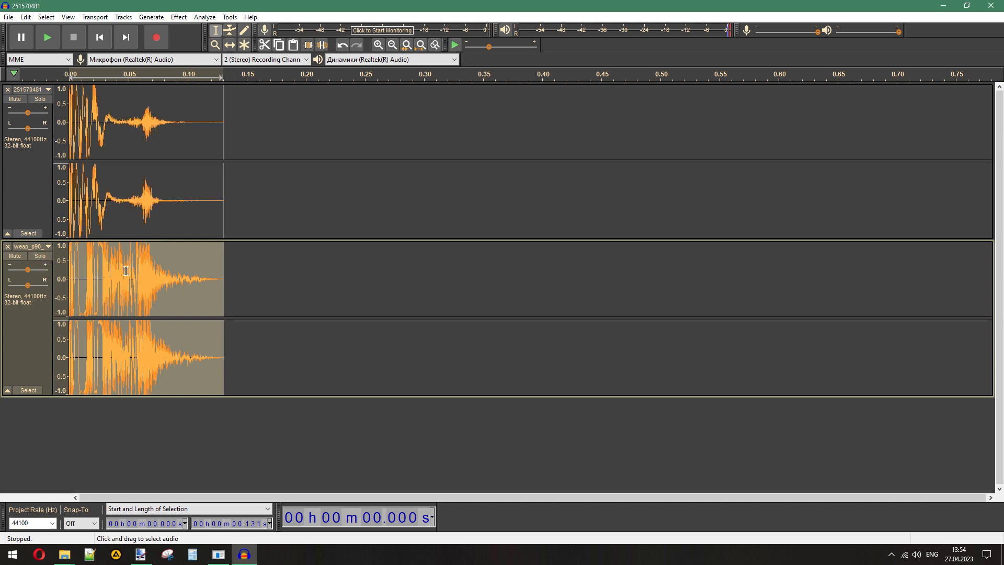
- Remove the 251570481 track and export the P90 silencer clip to replace_again as a WAV named 251570481
click(7, 89)
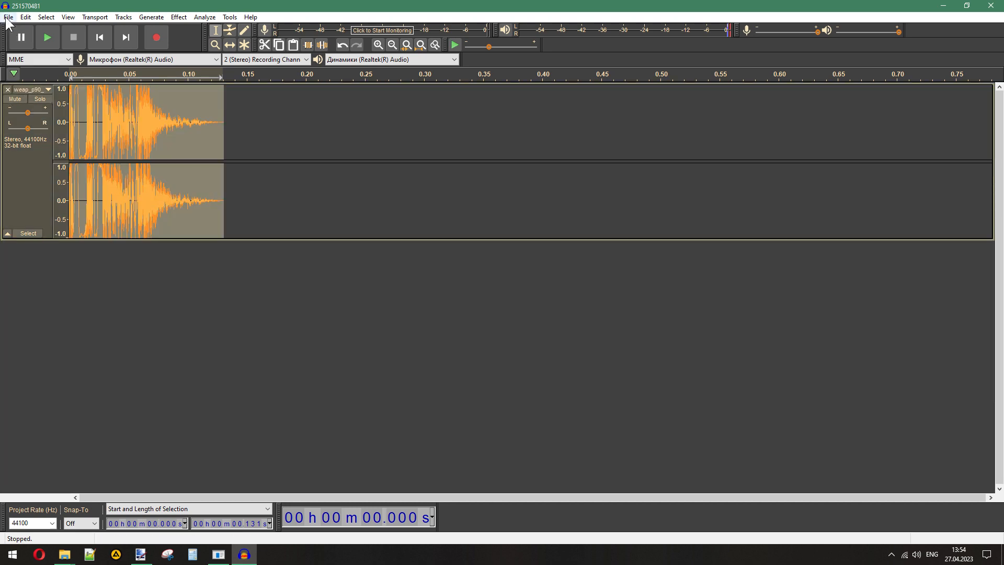
click(8, 16)
mouse_move(26, 92)
click(125, 105)
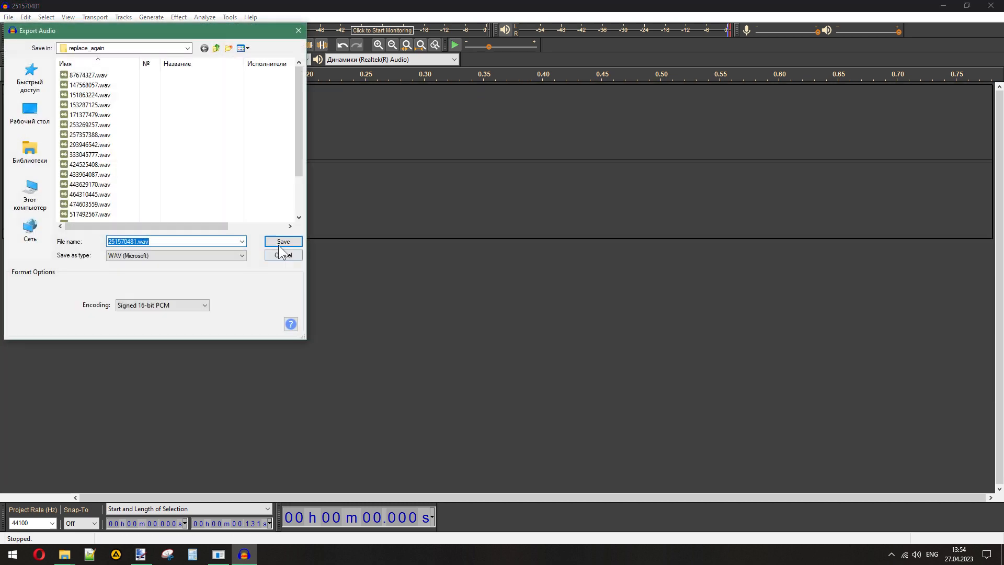
click(280, 239)
click(502, 361)
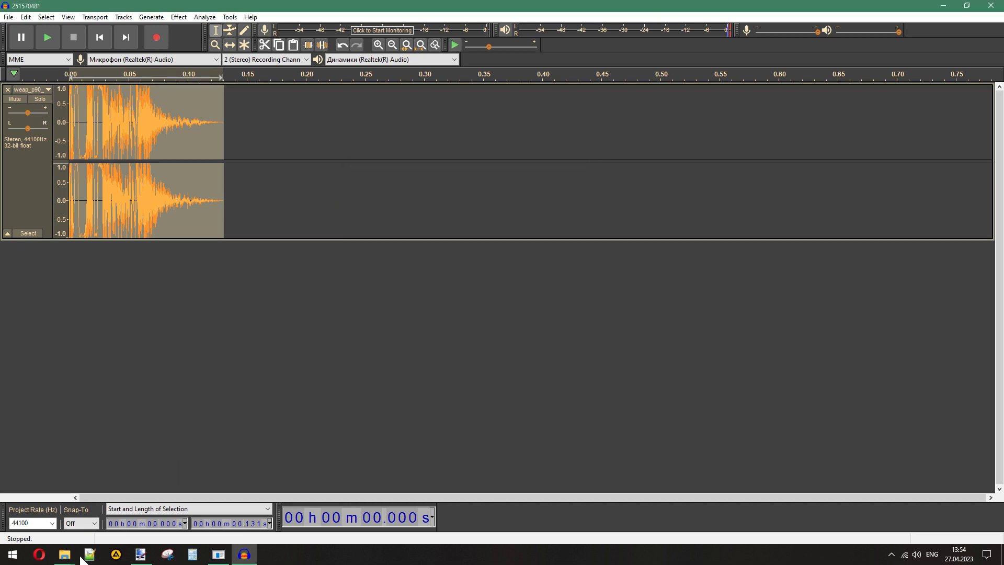
- Copy the name of 661512410.wav from the s3 folder and export the P90 silencer clip to replace_again as WAV 661512410
mouse_move(64, 554)
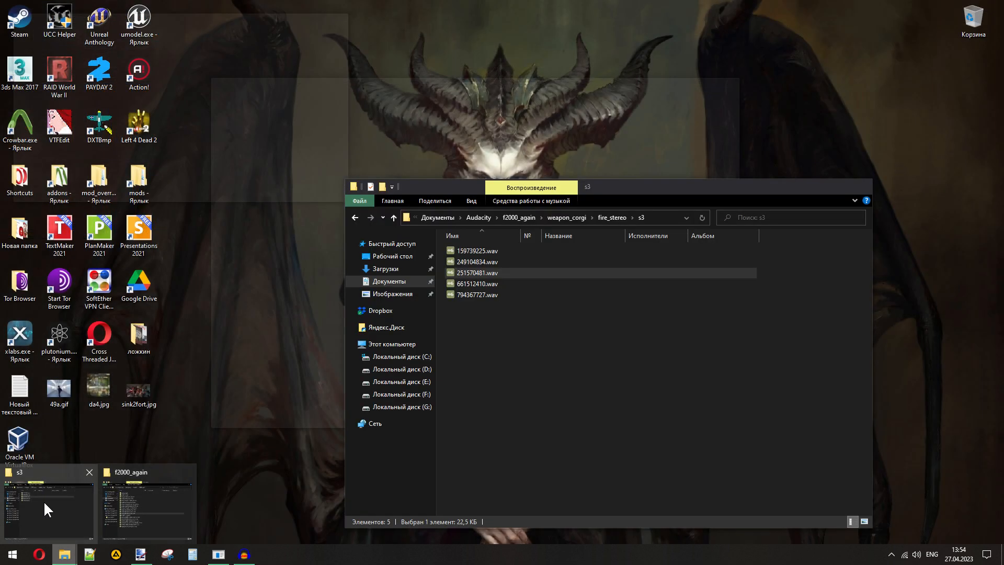
click(44, 504)
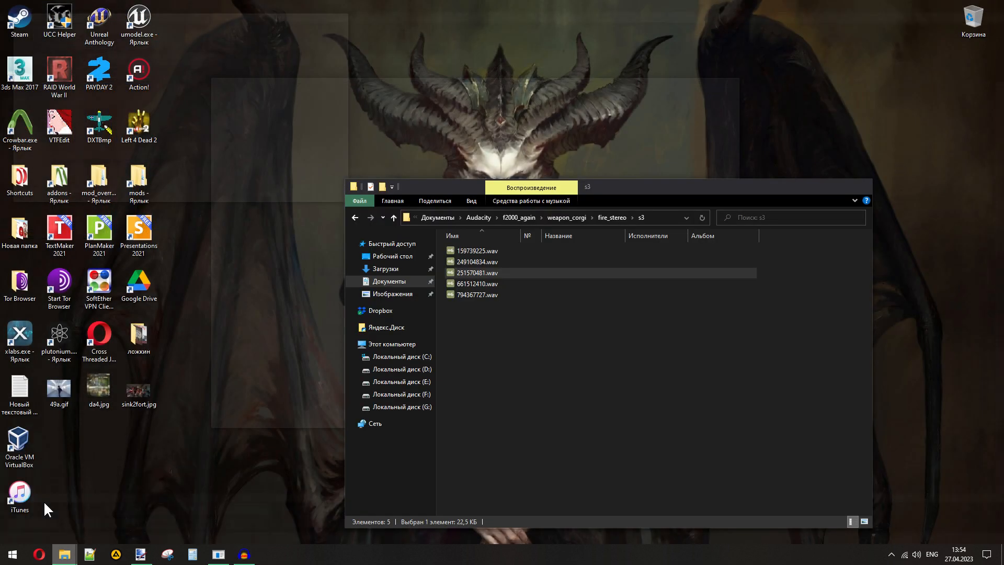
click(484, 283)
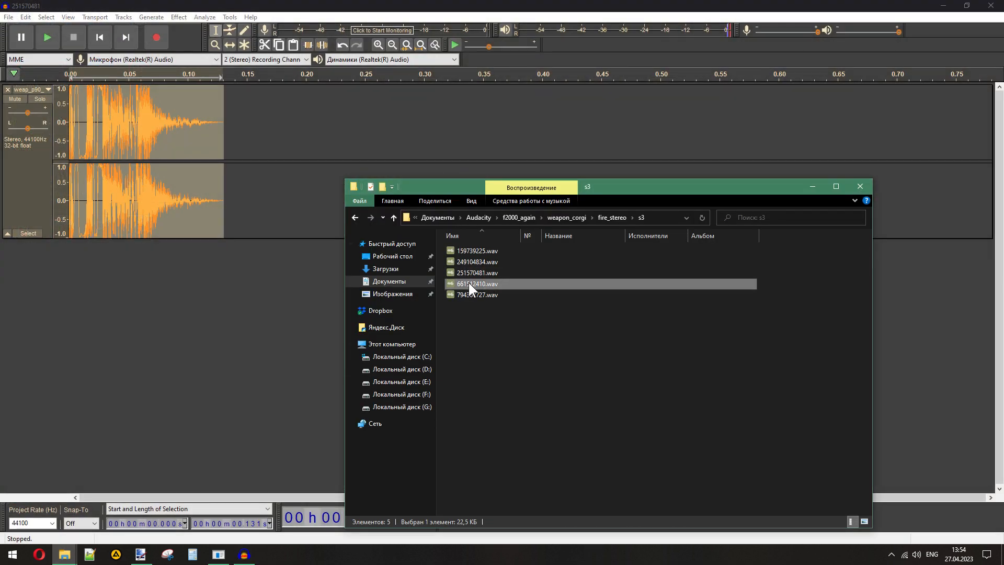
key(F2)
click(8, 17)
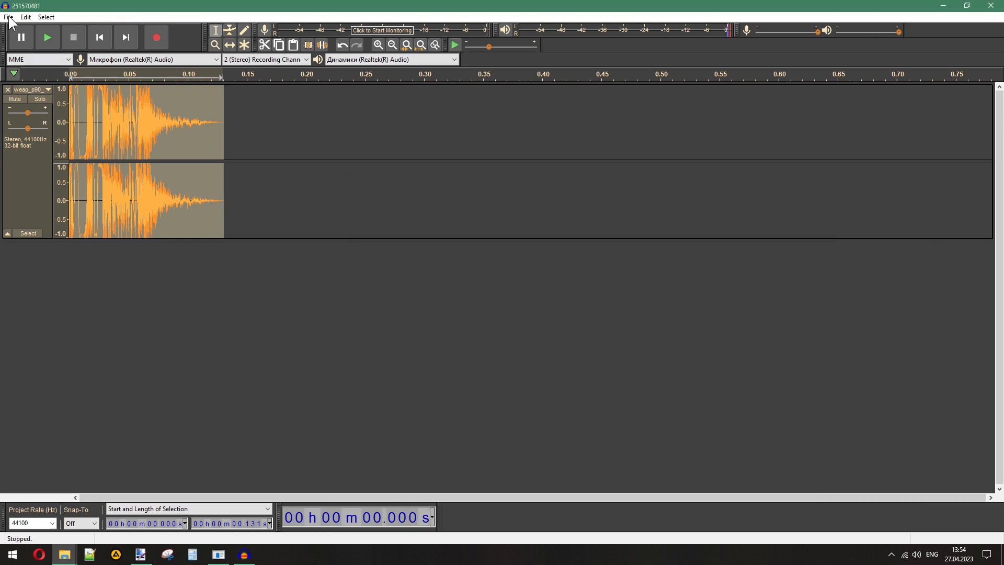
mouse_move(41, 95)
click(139, 105)
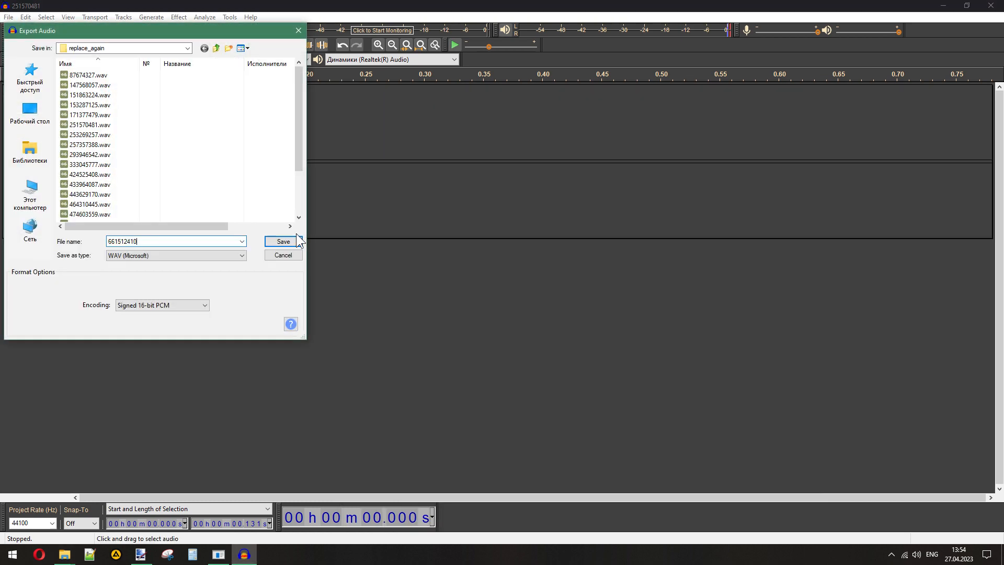
click(293, 240)
click(506, 363)
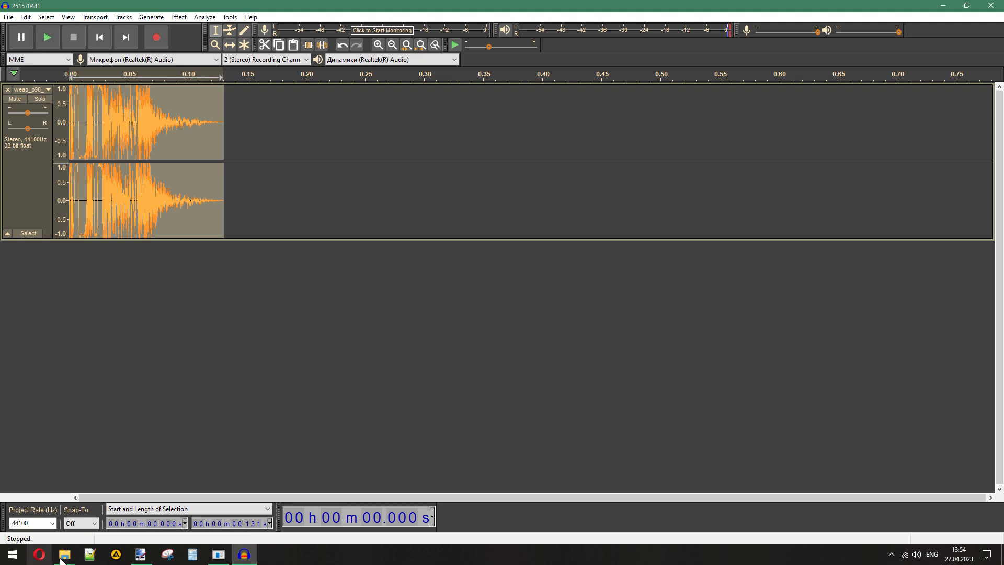
- Copy the name of 794367727.wav from the s3 folder and export the P90 silencer clip to replace_again as WAV 794367727
click(64, 555)
click(43, 522)
click(465, 296)
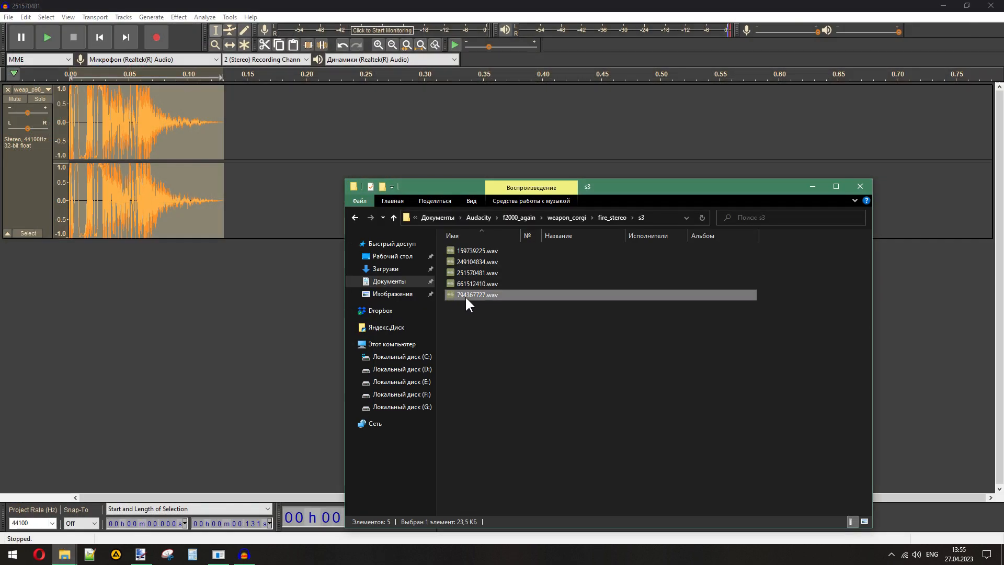
key(F2)
key(ctrl+c)
click(8, 17)
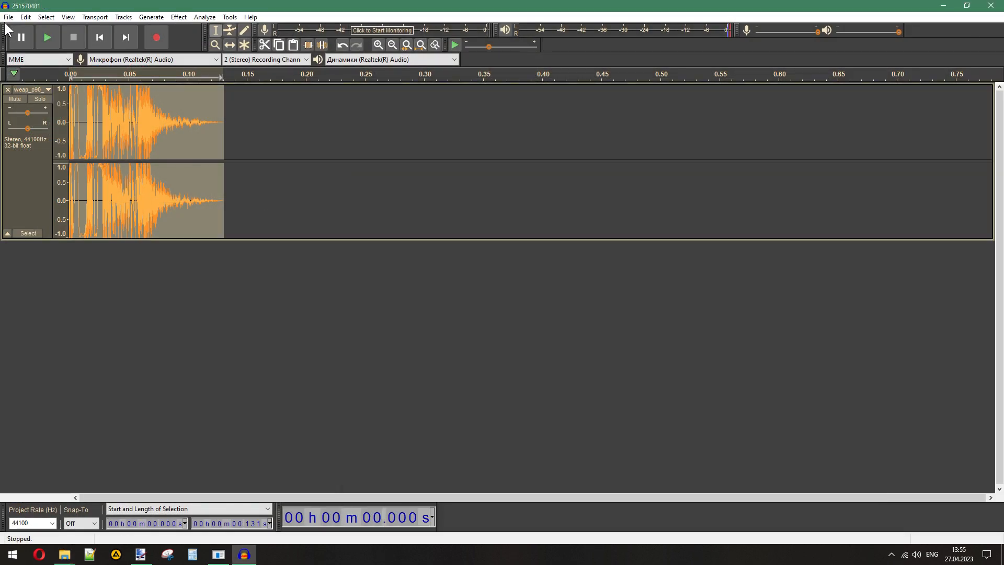
mouse_move(55, 96)
click(136, 103)
key(ctrl+v)
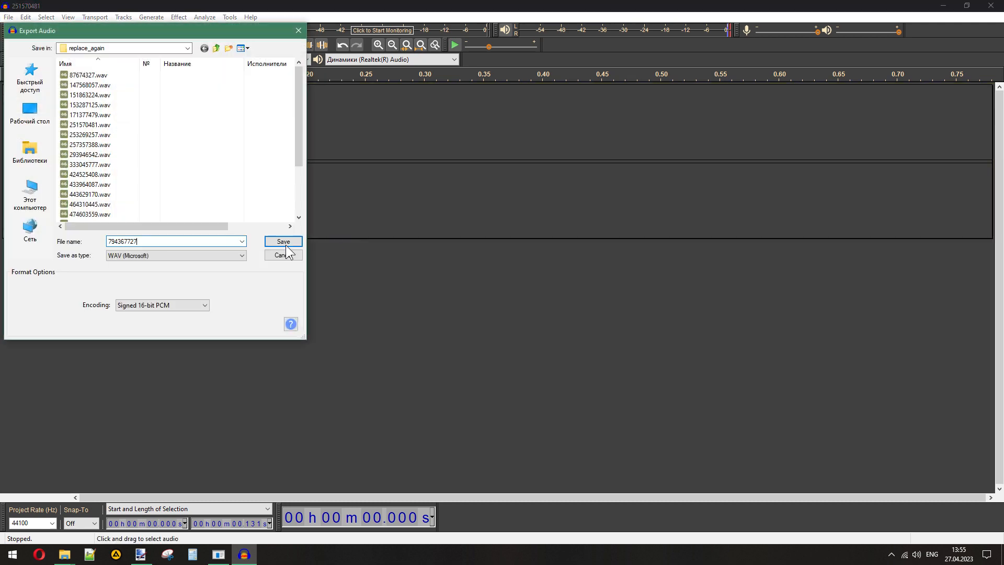
click(283, 242)
click(478, 365)
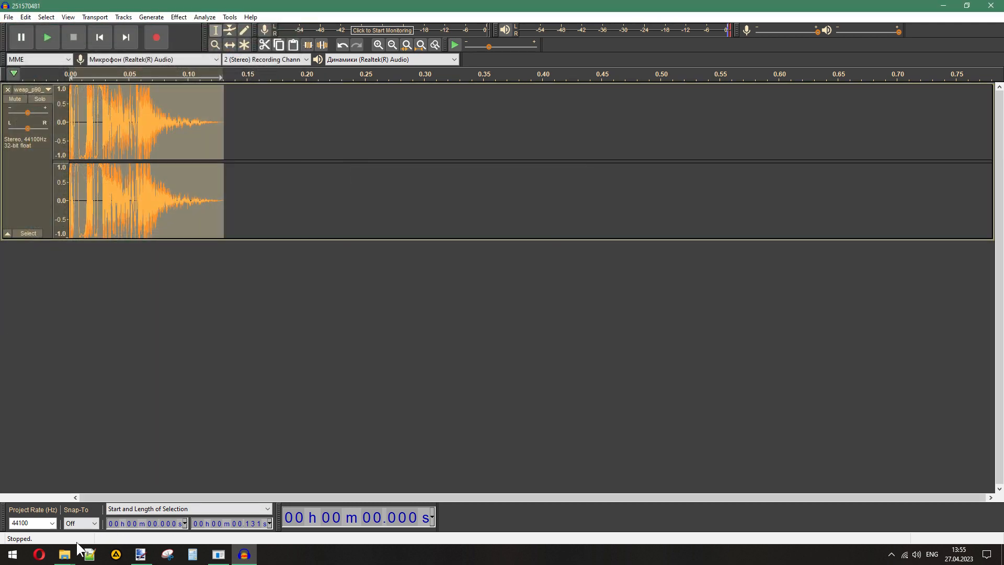
- Copy the name of 159739225.wav from the s3 folder and export the P90 silencer clip to replace_again as WAV 159739225
mouse_move(64, 555)
click(70, 520)
click(486, 252)
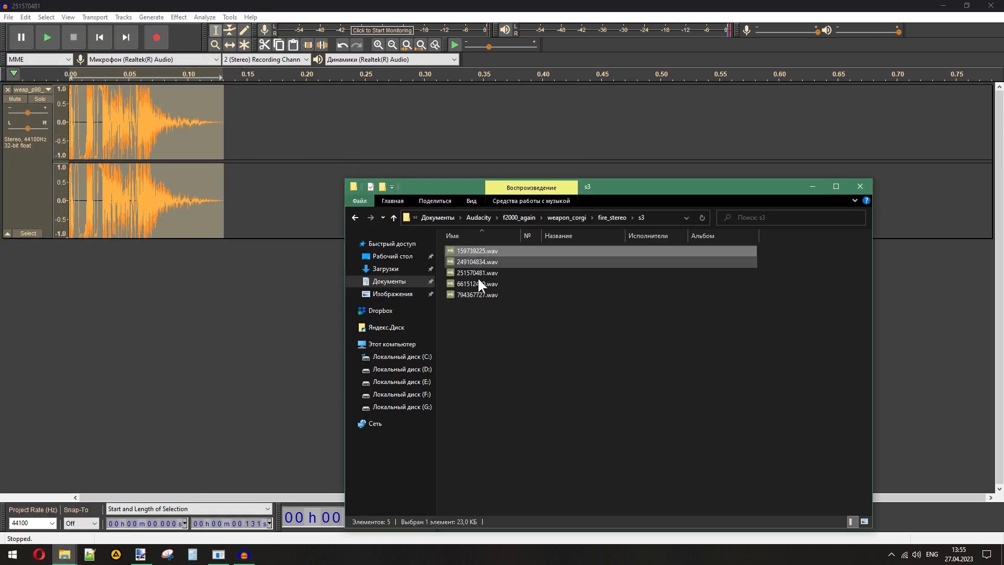
key(F2)
click(8, 17)
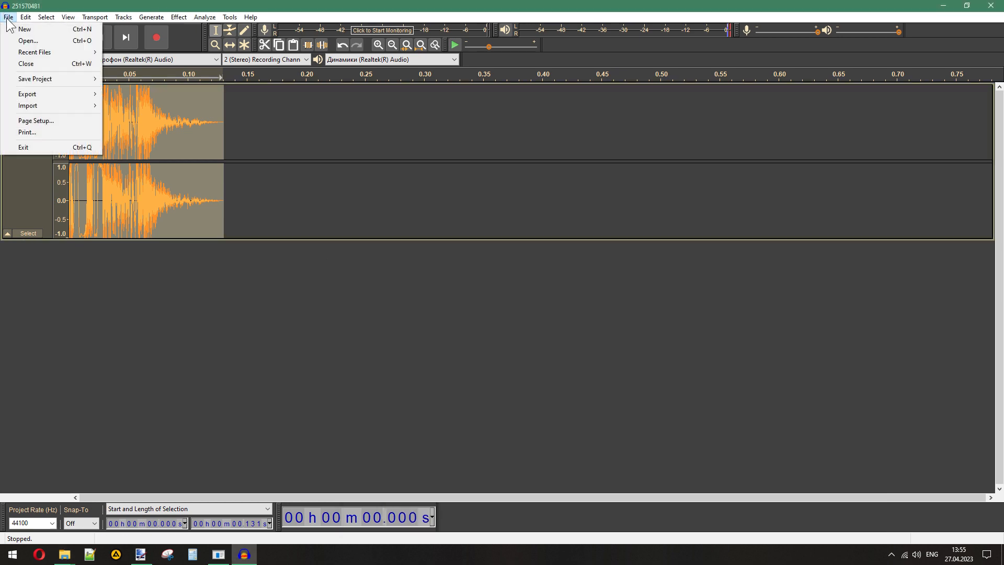
mouse_move(55, 96)
click(149, 107)
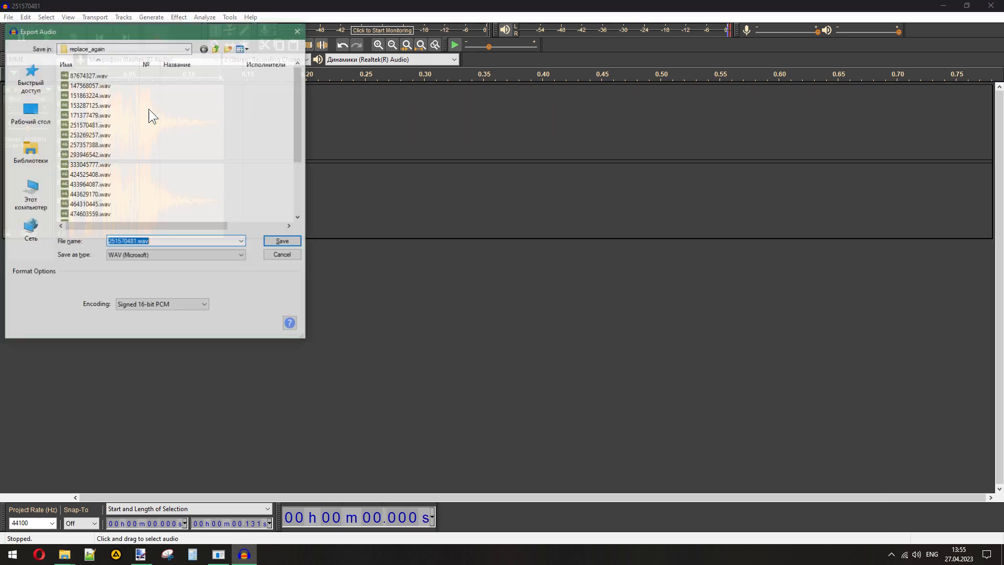
key(ctrl+v)
click(284, 241)
click(513, 362)
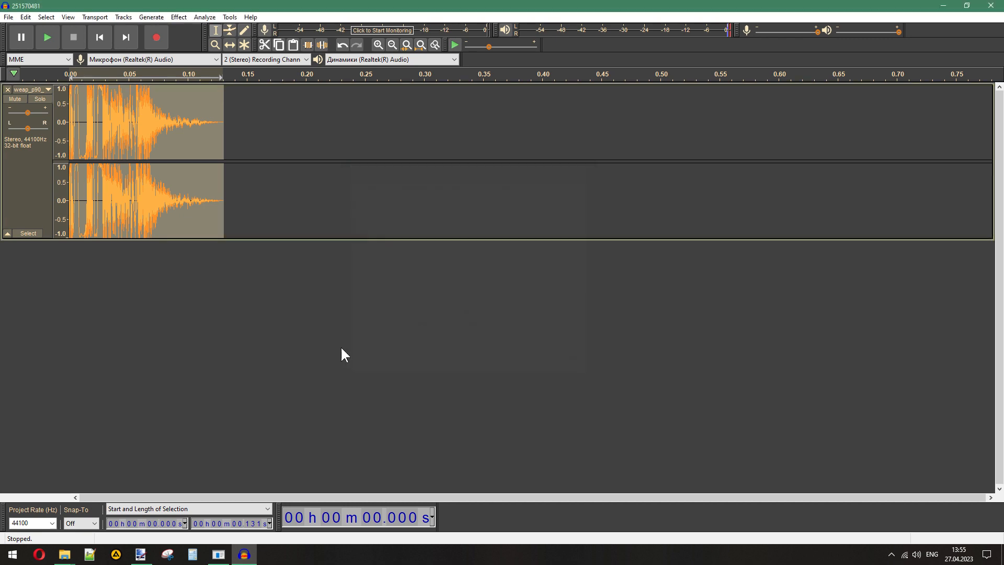
- Copy the name of 249104834.wav from the s3 folder and export the P90 silencer clip to replace_again as WAV 249104834
mouse_move(64, 554)
click(55, 504)
click(469, 260)
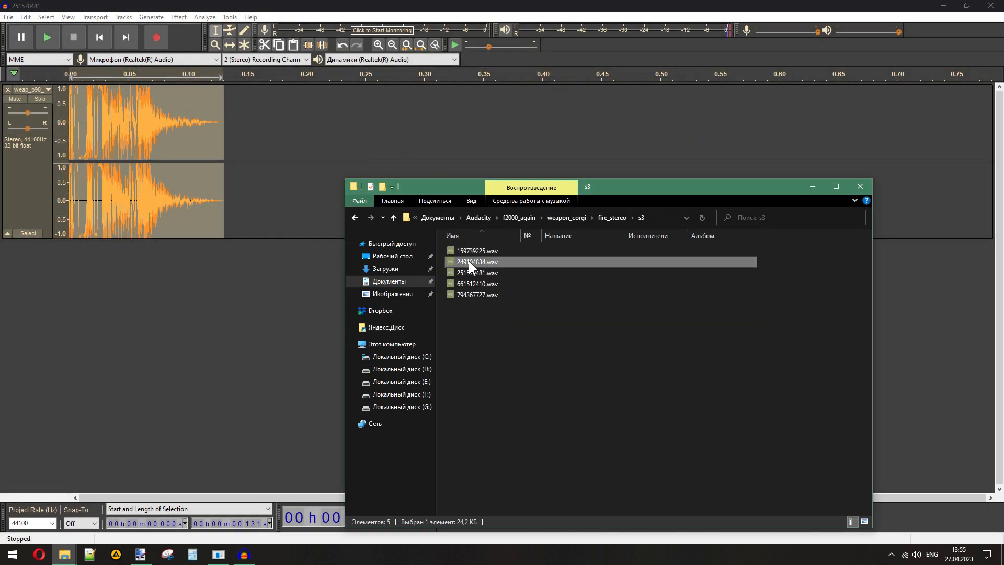
click(469, 260)
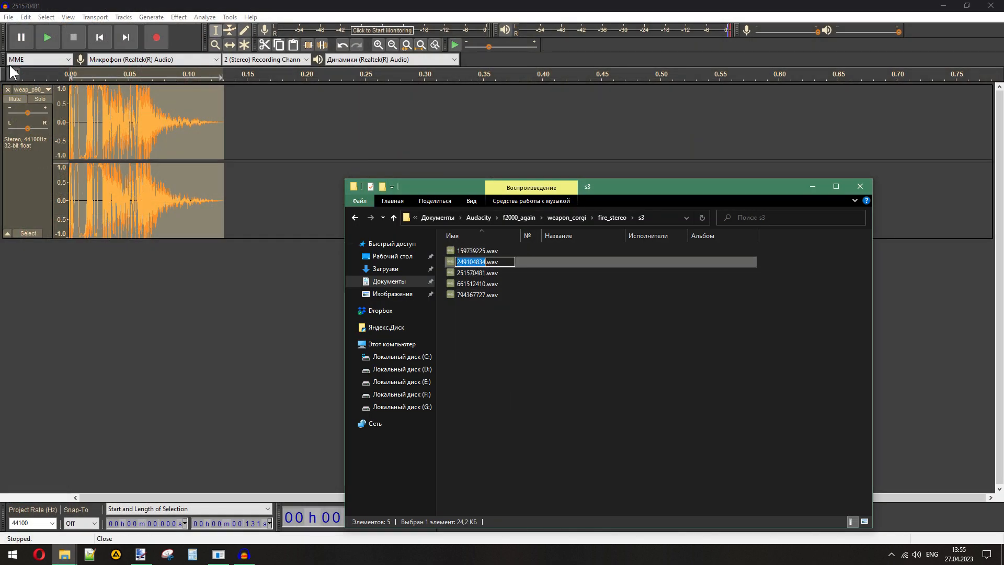
click(8, 17)
mouse_move(45, 94)
click(134, 105)
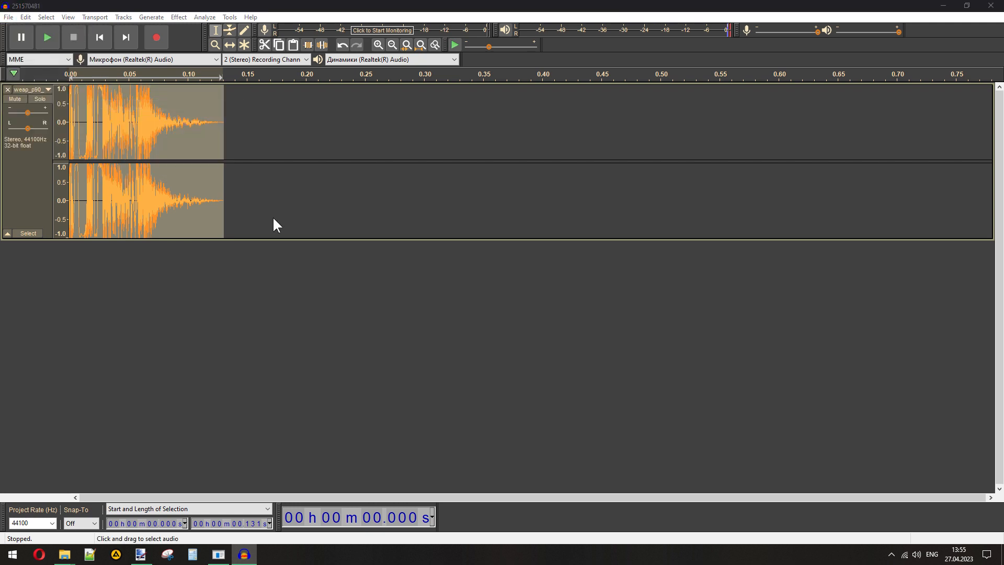
click(283, 240)
click(503, 365)
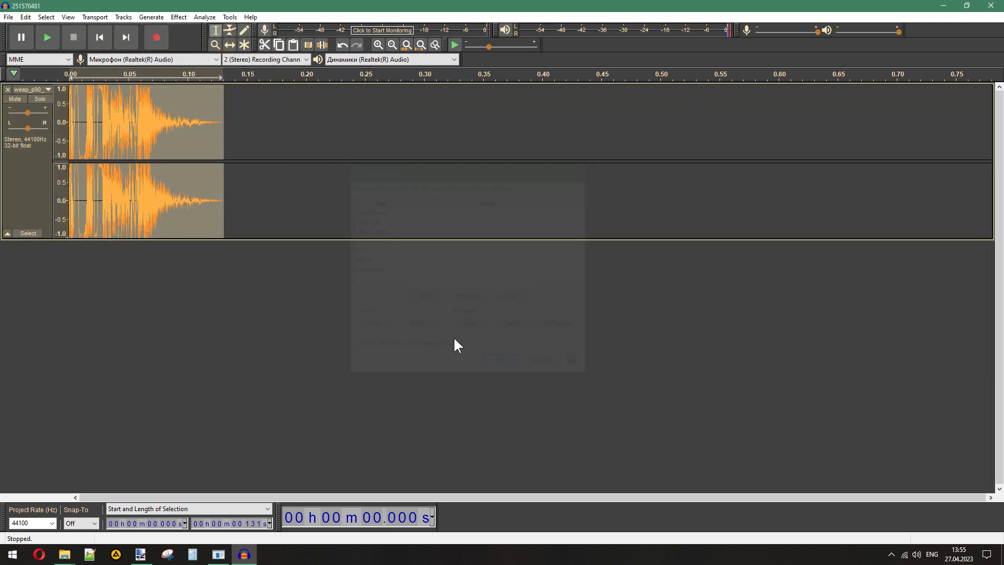
- Remove the P90 silencer track and close the Audacity project without saving changes
click(8, 89)
click(991, 5)
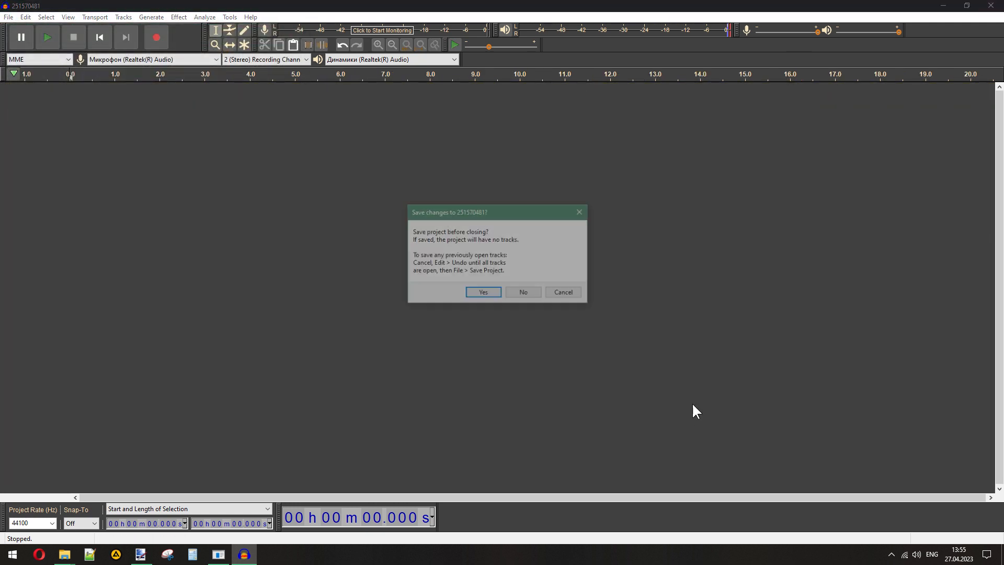
click(520, 291)
click(569, 382)
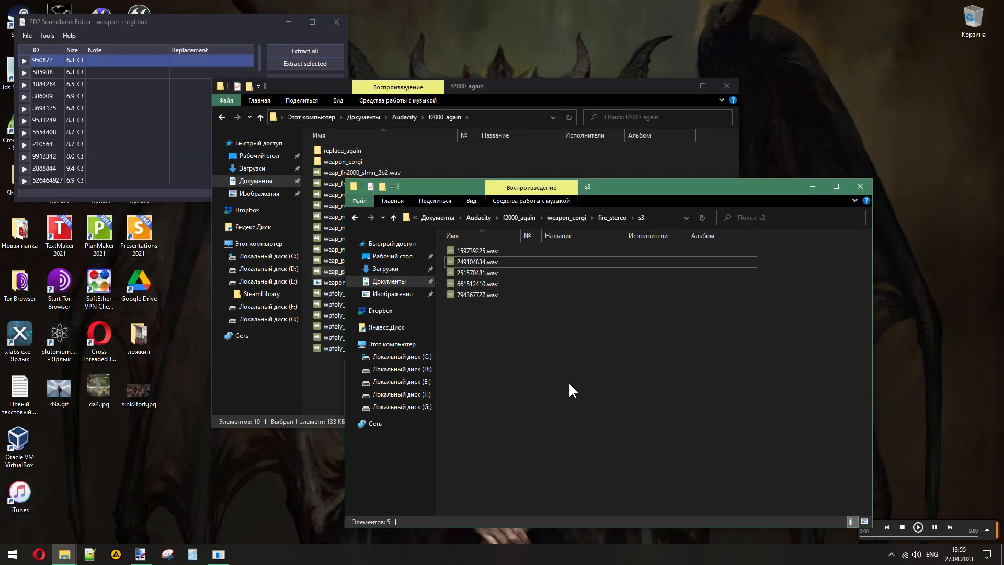
- Open the replace_again folder inside f2000_again, show its files as a list, and close the separate f2000_again window
click(519, 216)
double_click(475, 251)
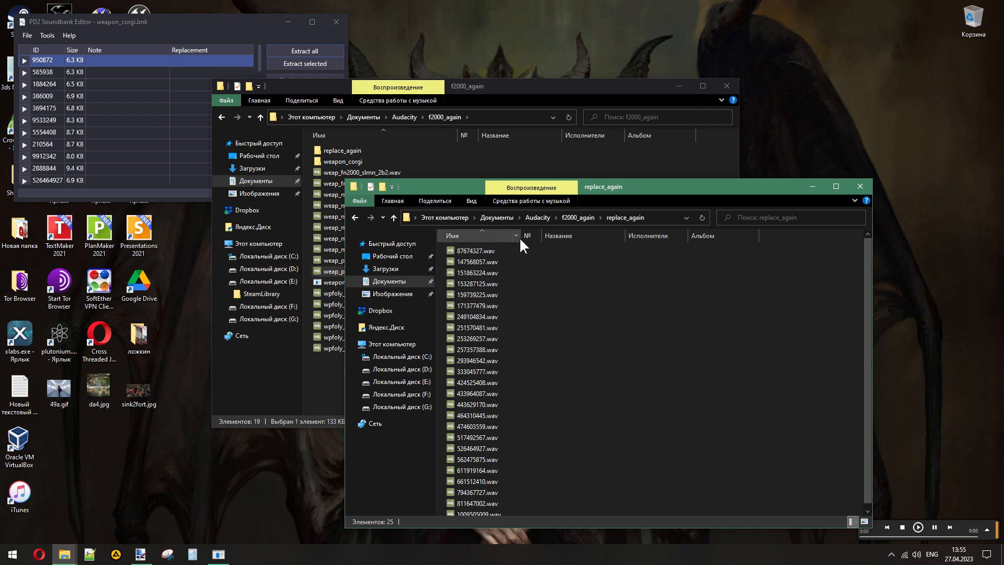
right_click(562, 293)
mouse_move(554, 302)
click(594, 349)
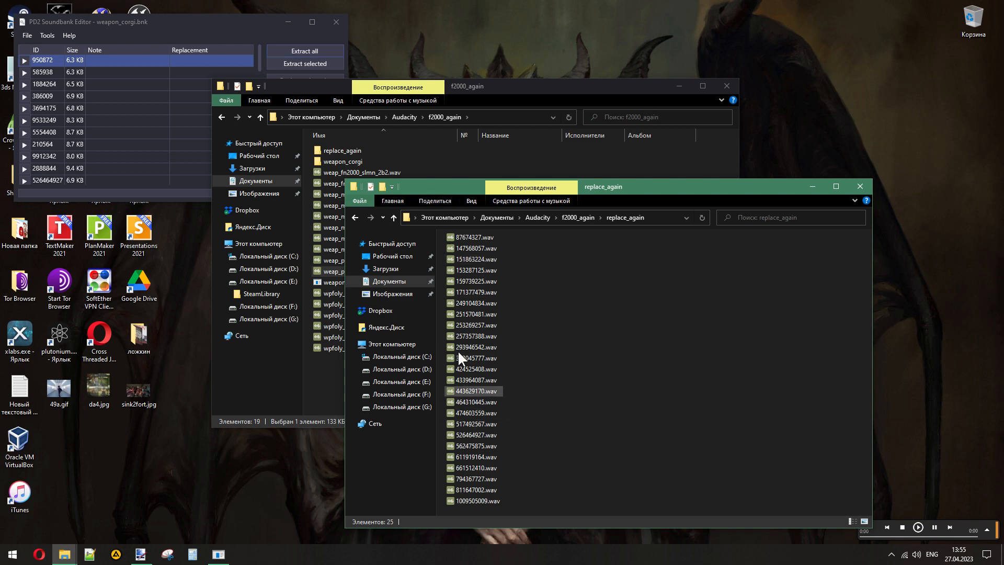
click(728, 86)
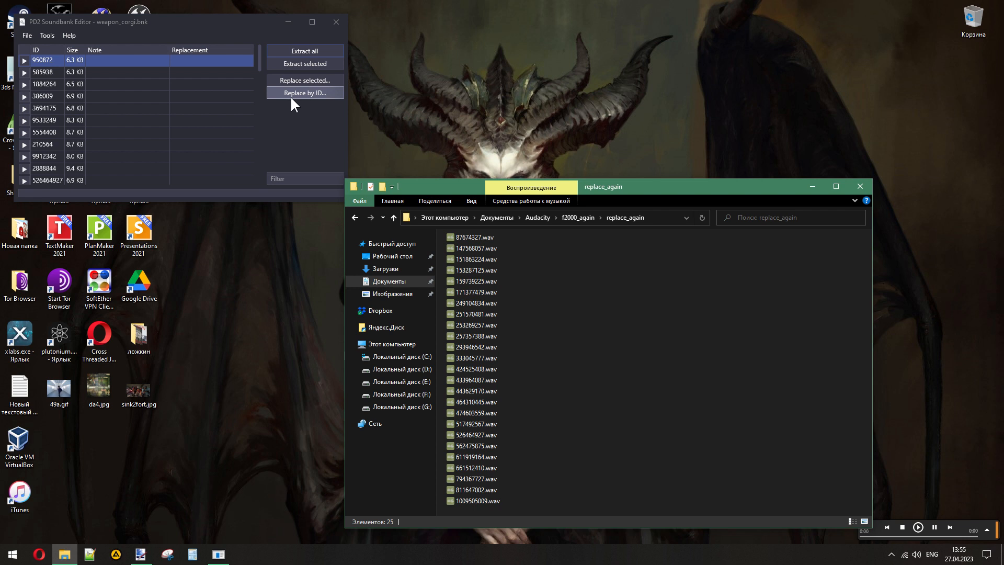
- In PD2 Soundbank Editor, replace the weapon_corgi sounds by ID with all WAV files from the replace_again folder
click(186, 108)
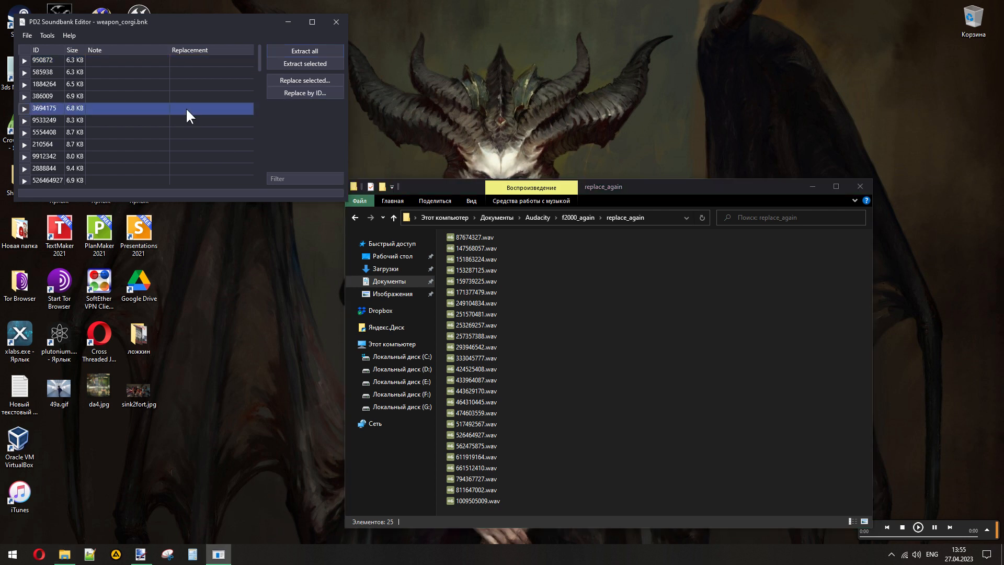
click(123, 156)
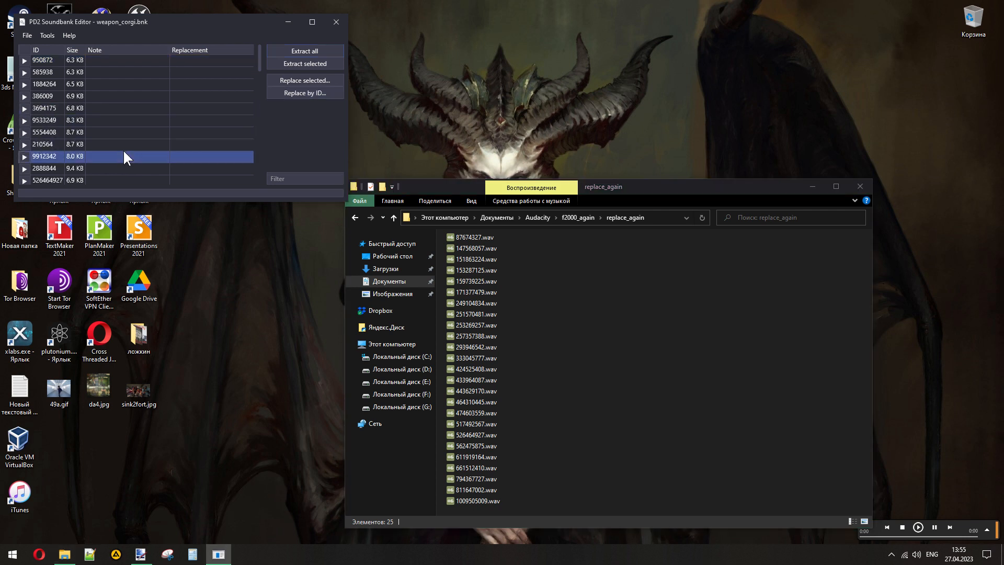
click(276, 95)
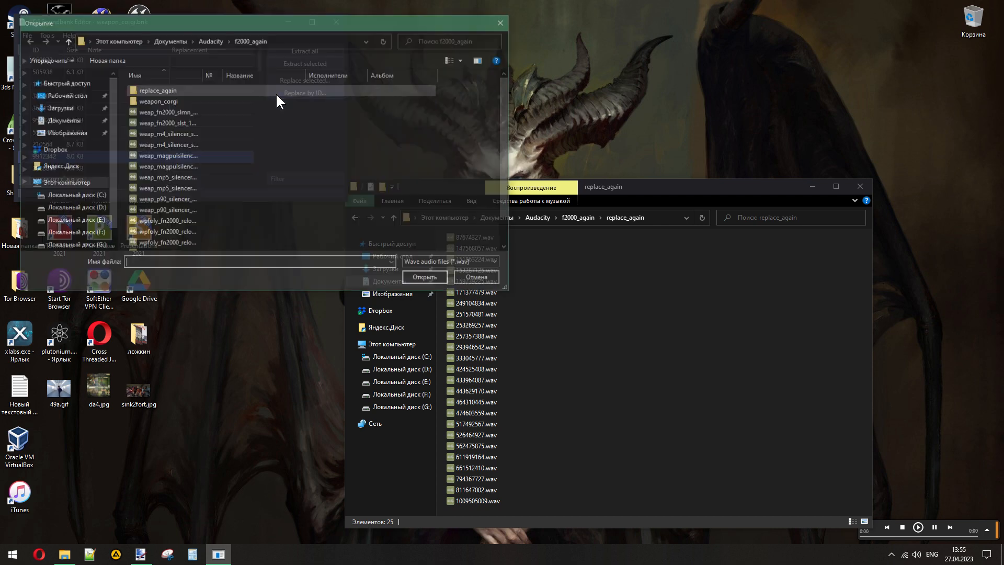
click(218, 40)
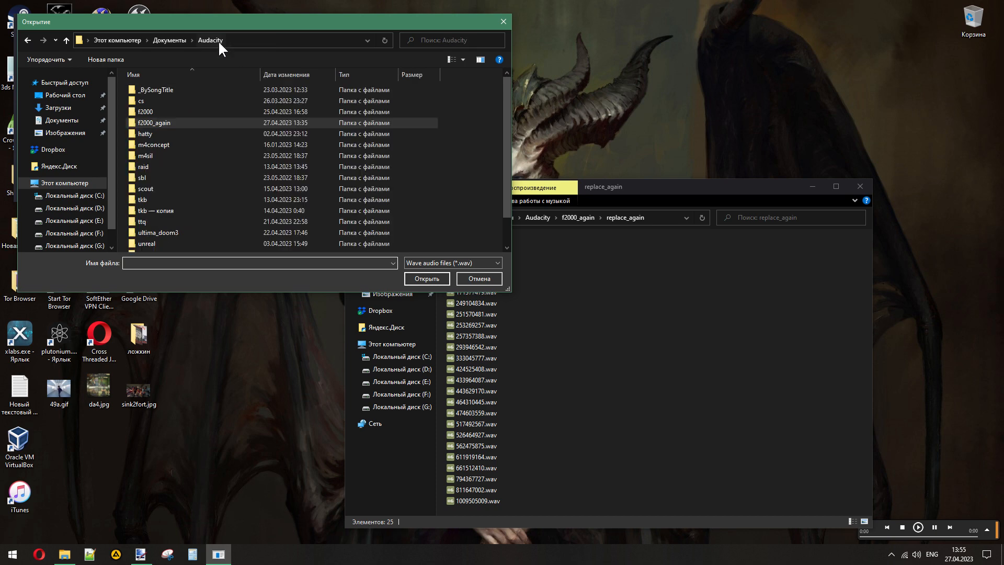
double_click(168, 122)
double_click(159, 89)
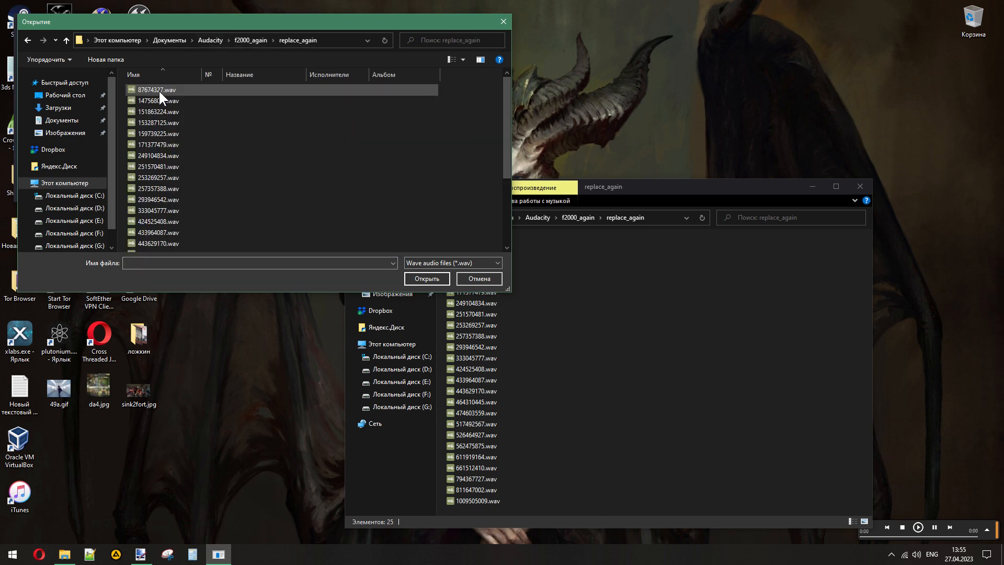
key(ctrl+a)
scroll(322, 154, down, 1)
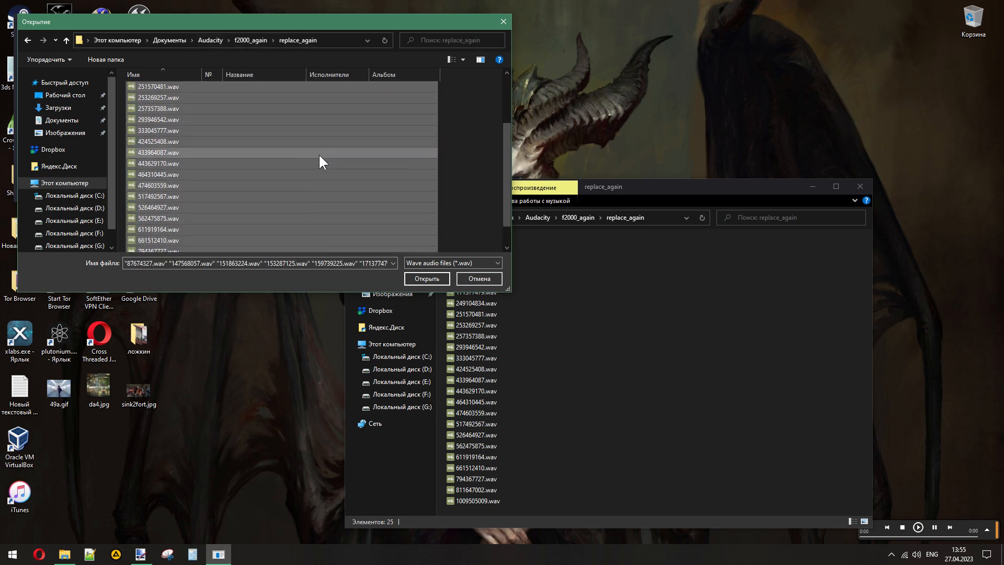
click(416, 277)
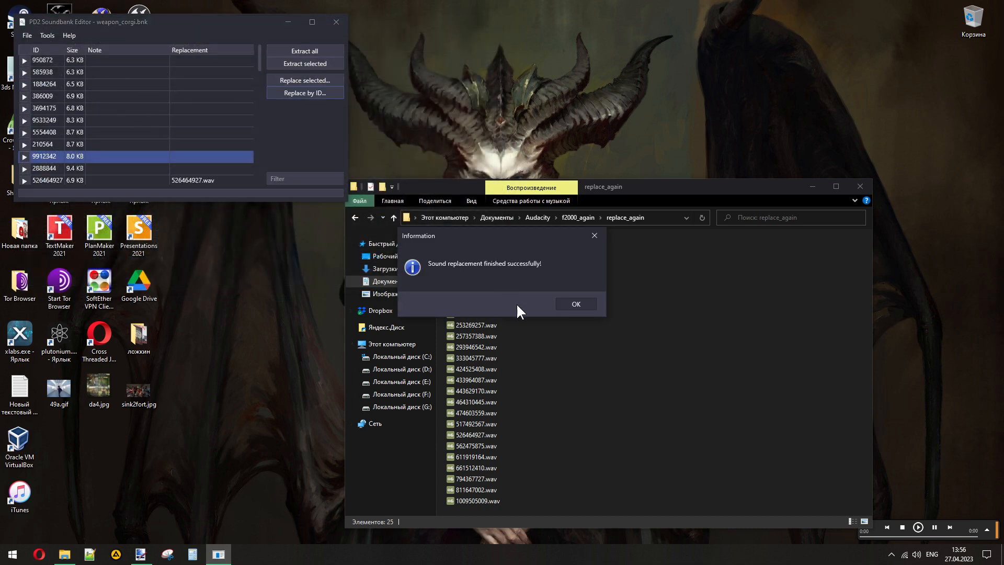
click(577, 304)
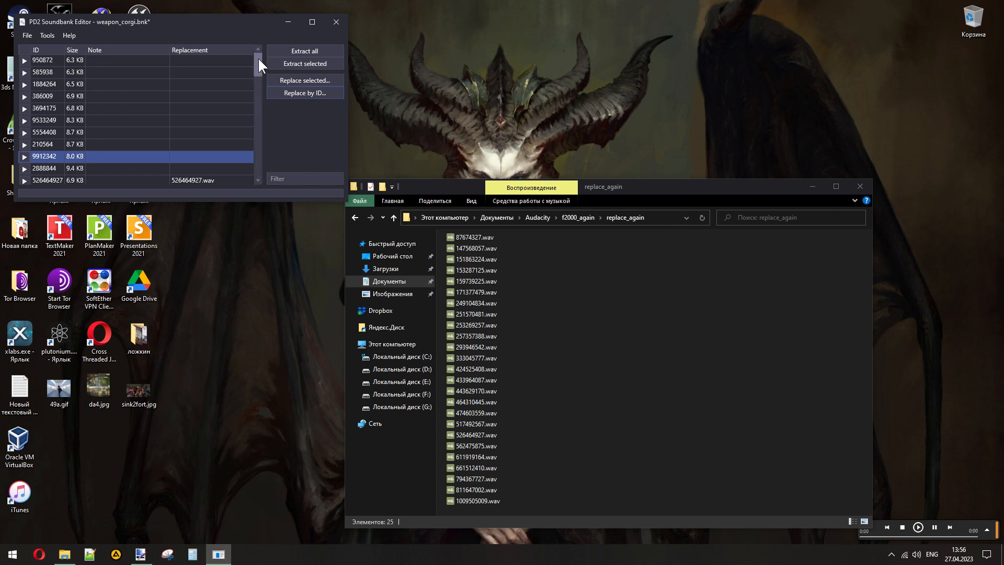
- Check the replacement list, save the soundbank as weapon_corgi.bnk in the replace_again folder, and close the soundbank editor
drag(258, 57, 260, 171)
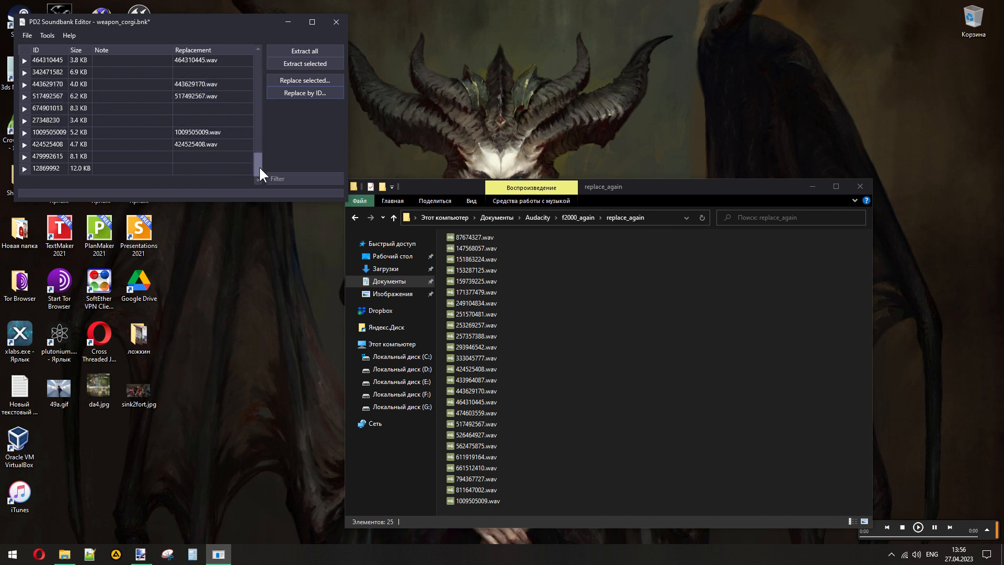
drag(259, 168, 256, 59)
click(25, 38)
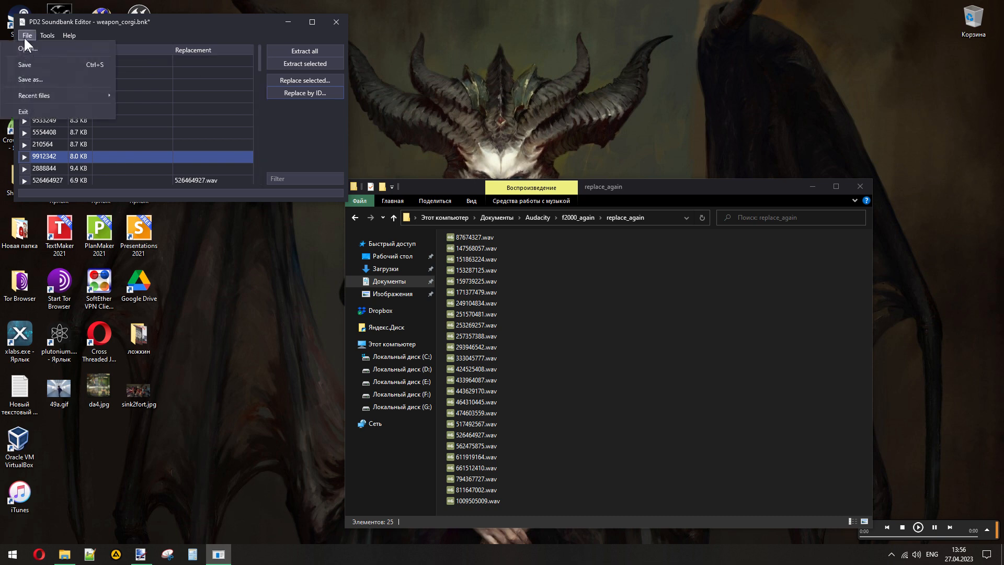
click(55, 80)
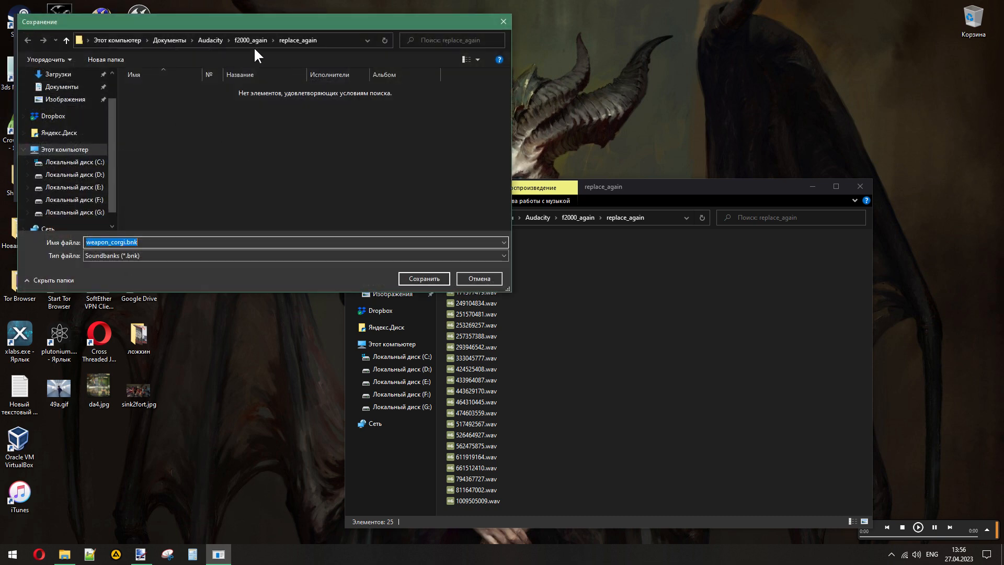
click(413, 278)
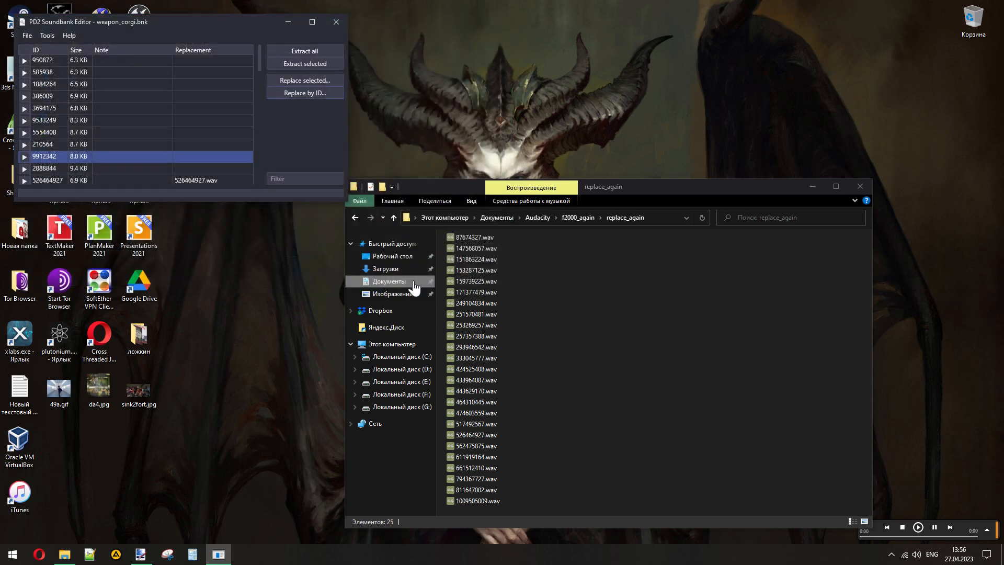
click(340, 21)
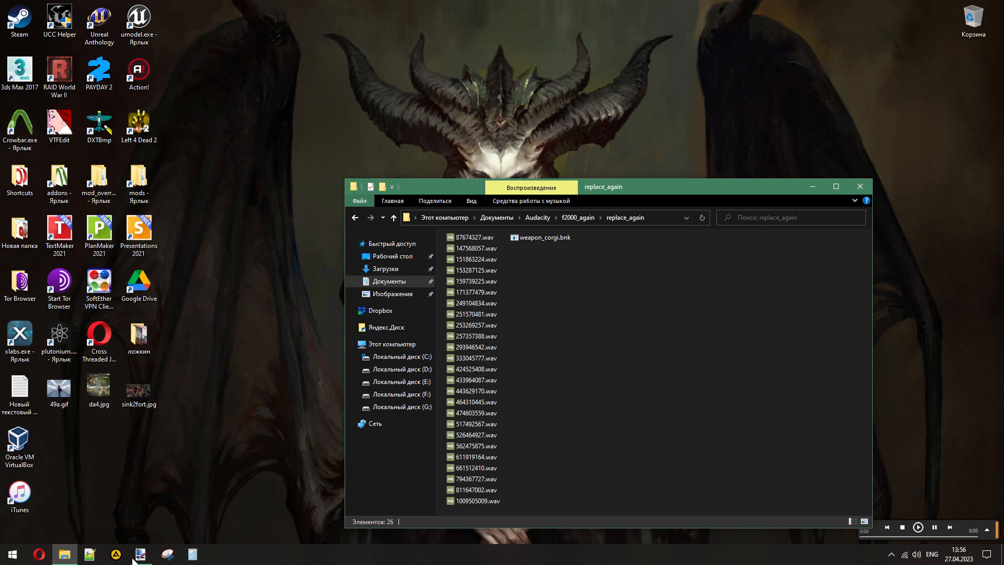
- Close the leftover paint.net and AIMP windows
click(138, 521)
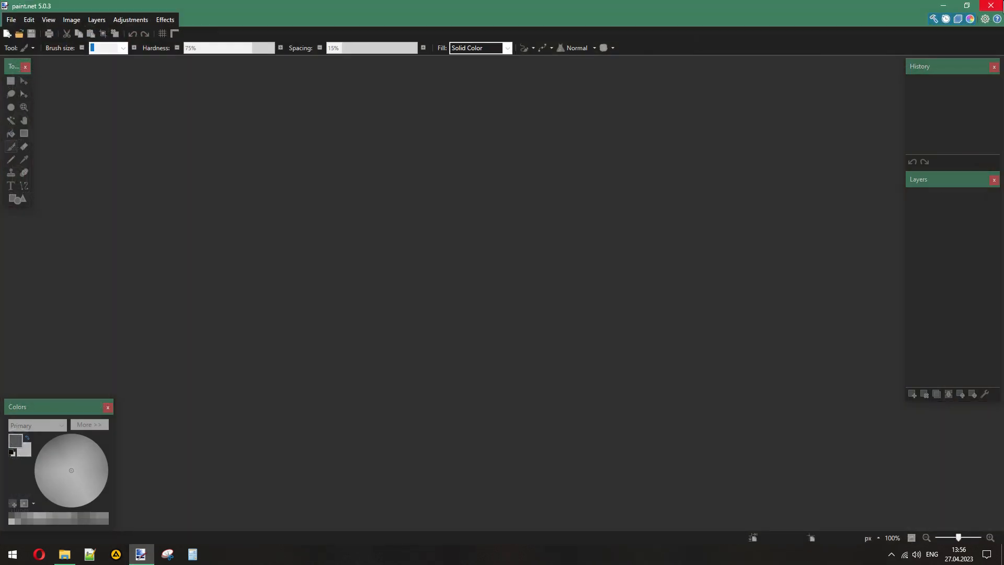
click(1000, 5)
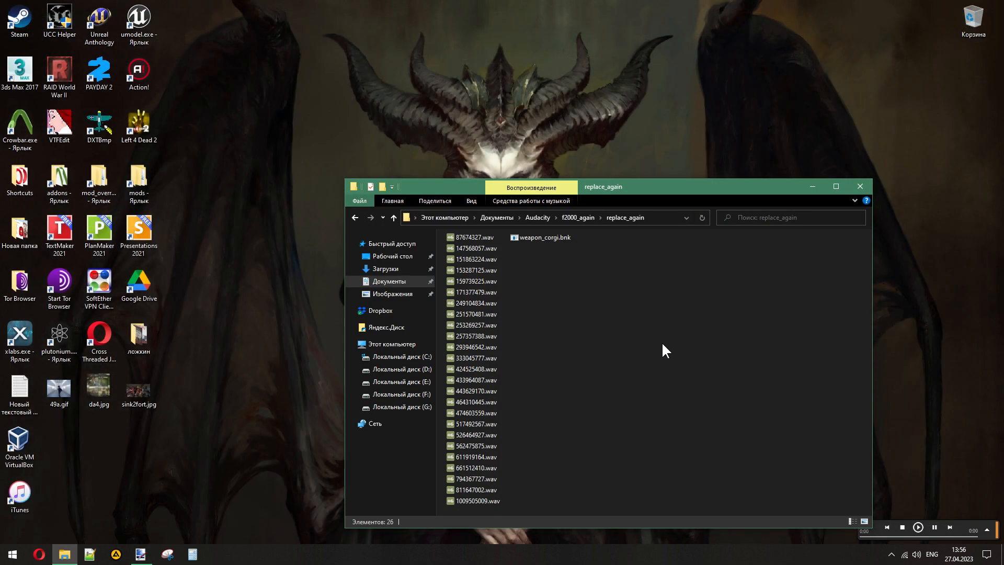
click(98, 184)
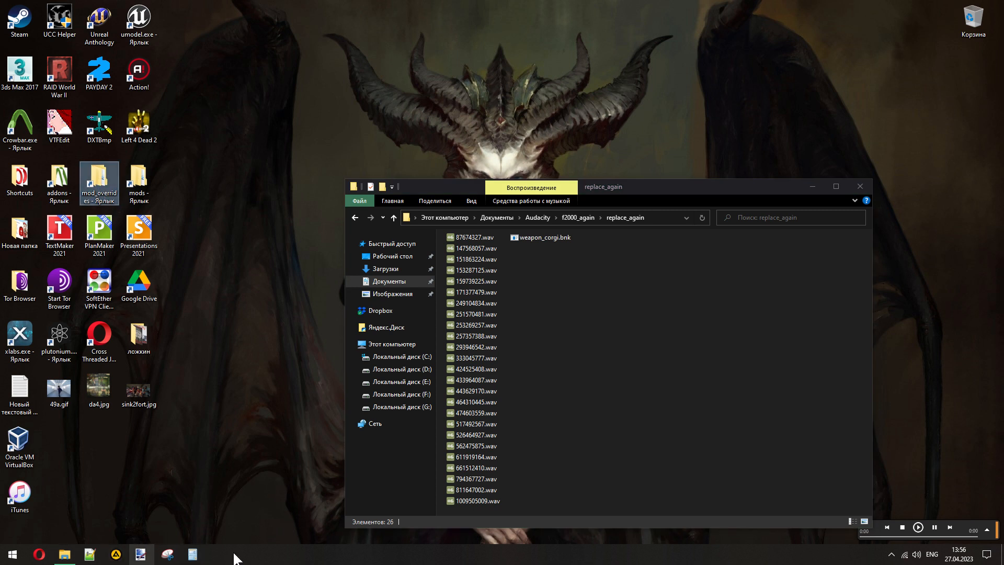
click(990, 530)
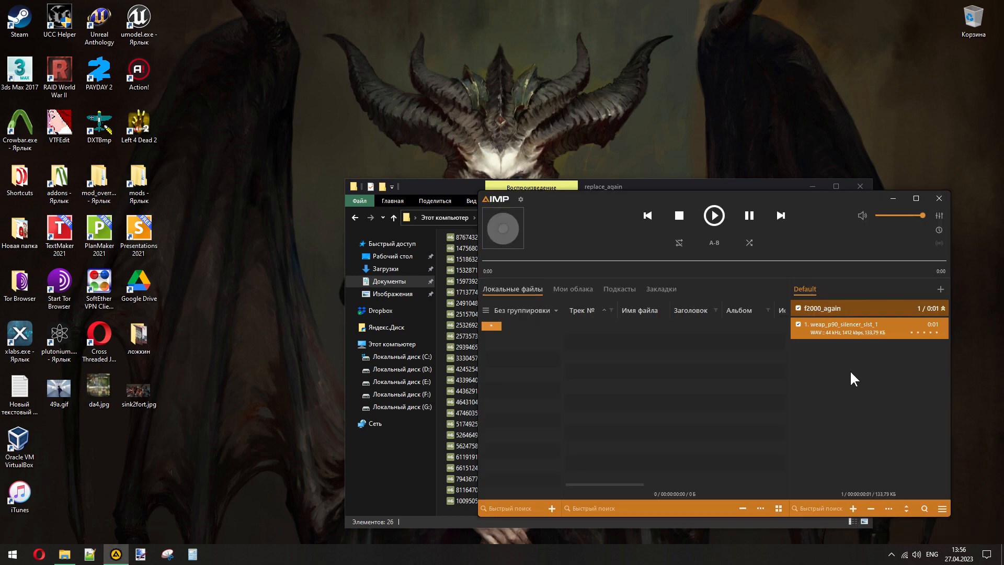
click(940, 199)
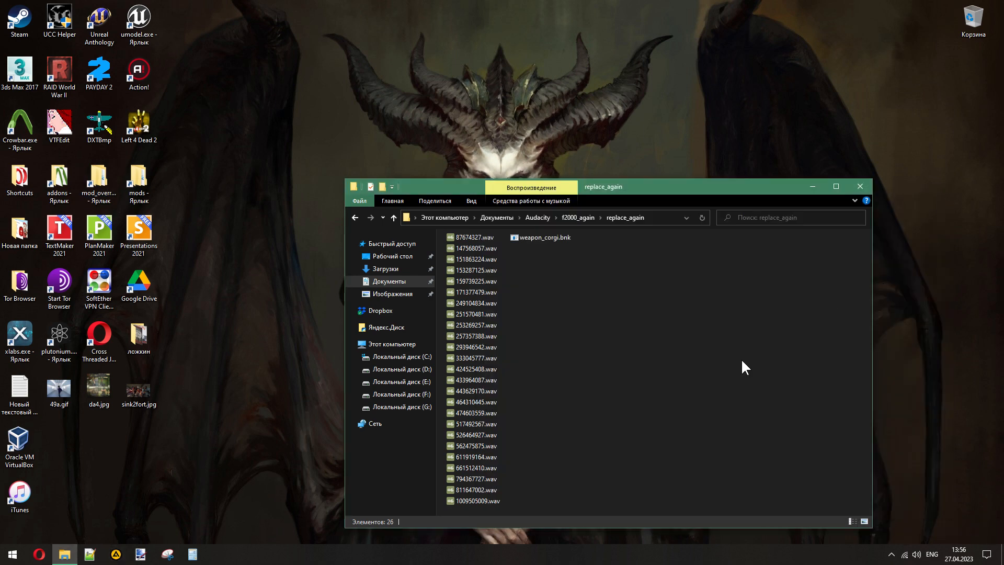
- Open the mod_overrides folder from the desktop and copy the MW2 F2000 sound pack folder into Новая папка
double_click(99, 180)
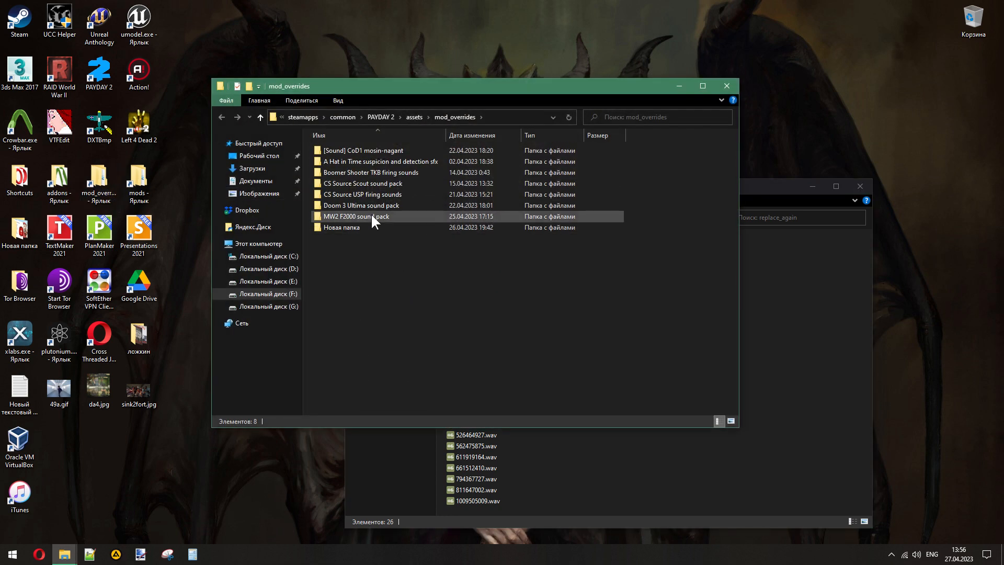
mouse_move(372, 216)
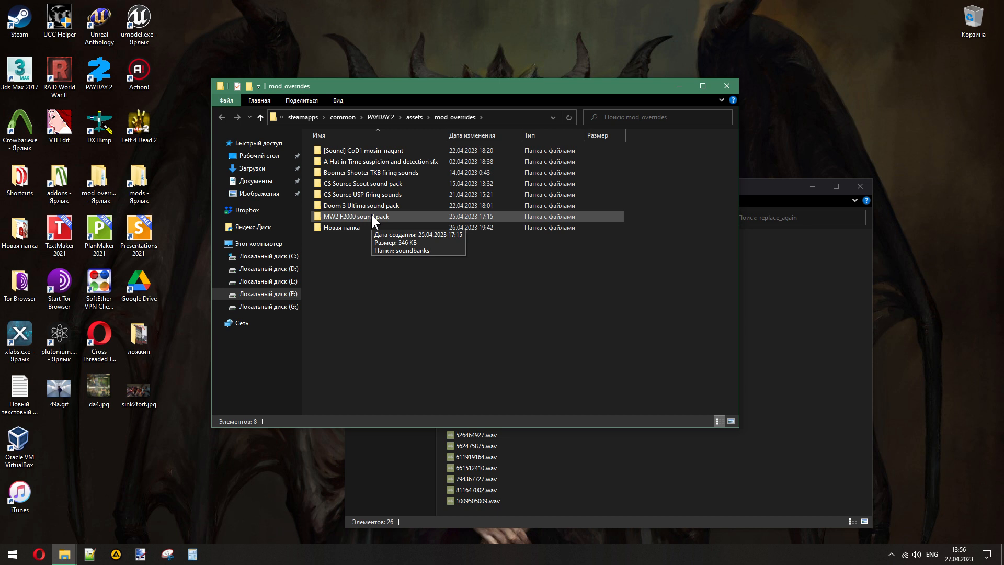
drag(372, 216, 344, 228)
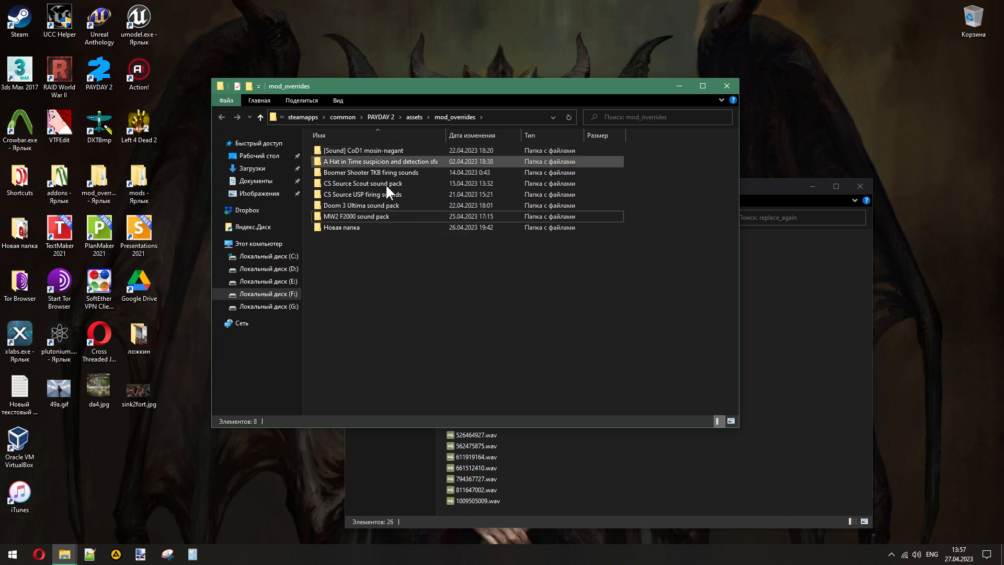
click(391, 214)
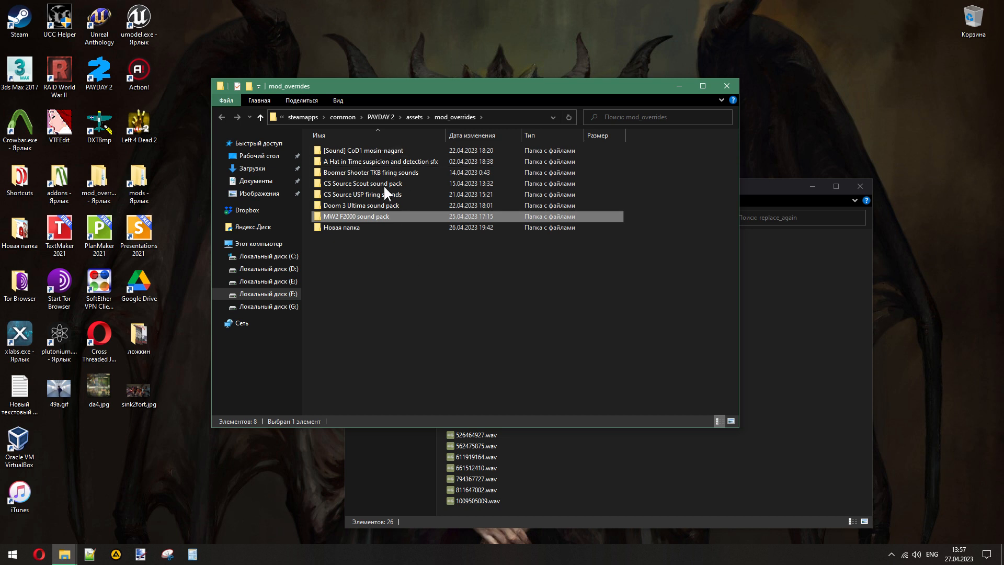
click(359, 165)
click(375, 152)
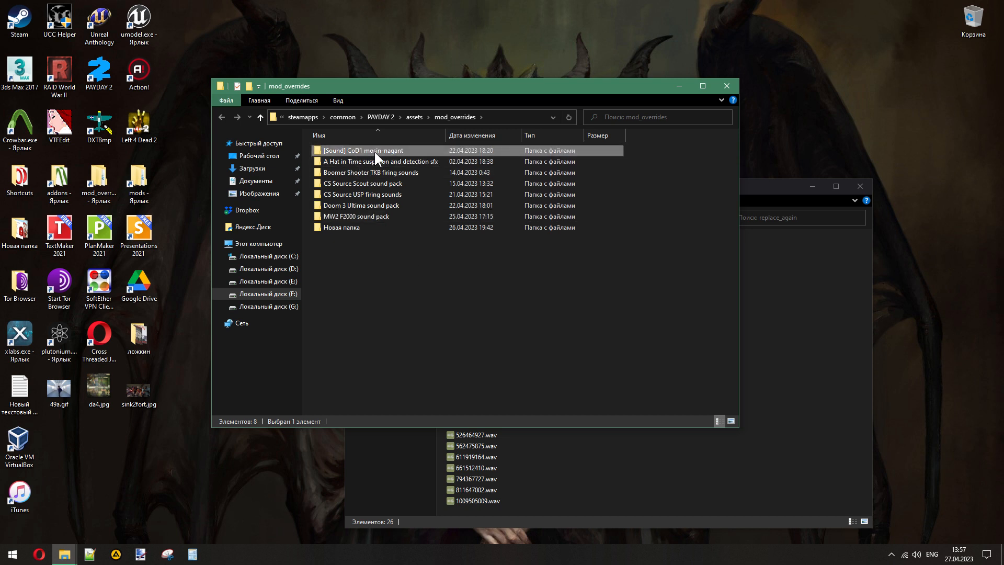
click(367, 187)
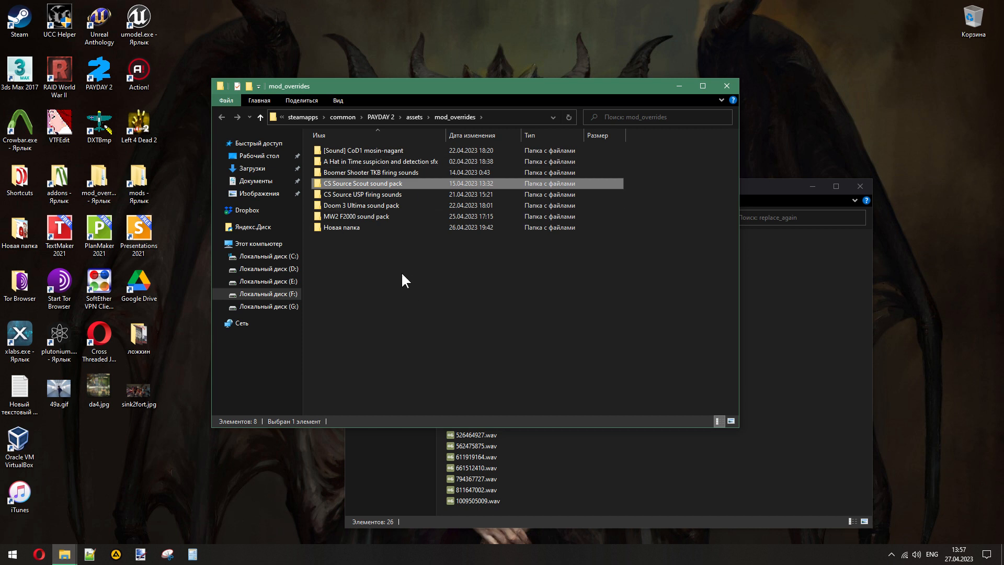
click(360, 151)
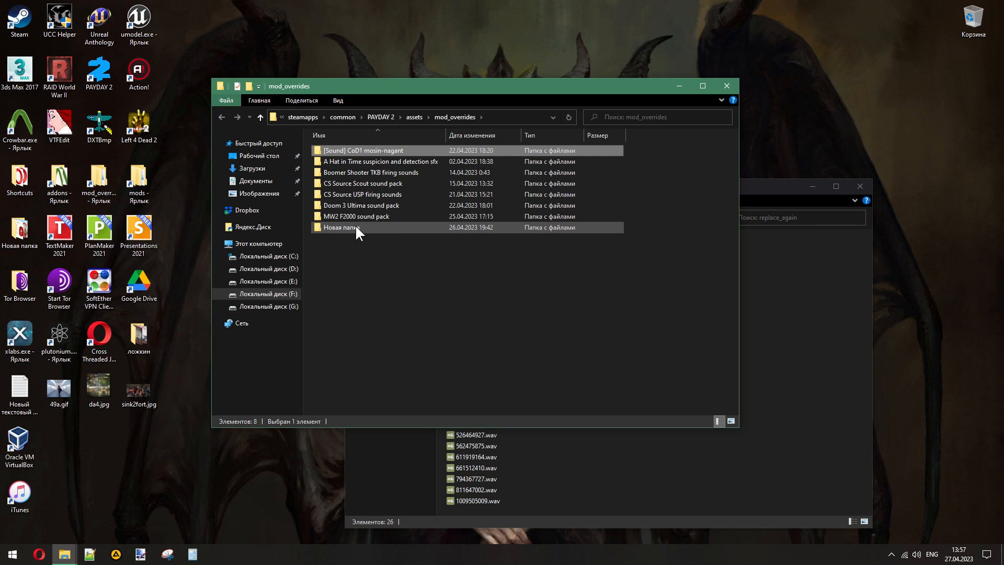
mouse_move(354, 230)
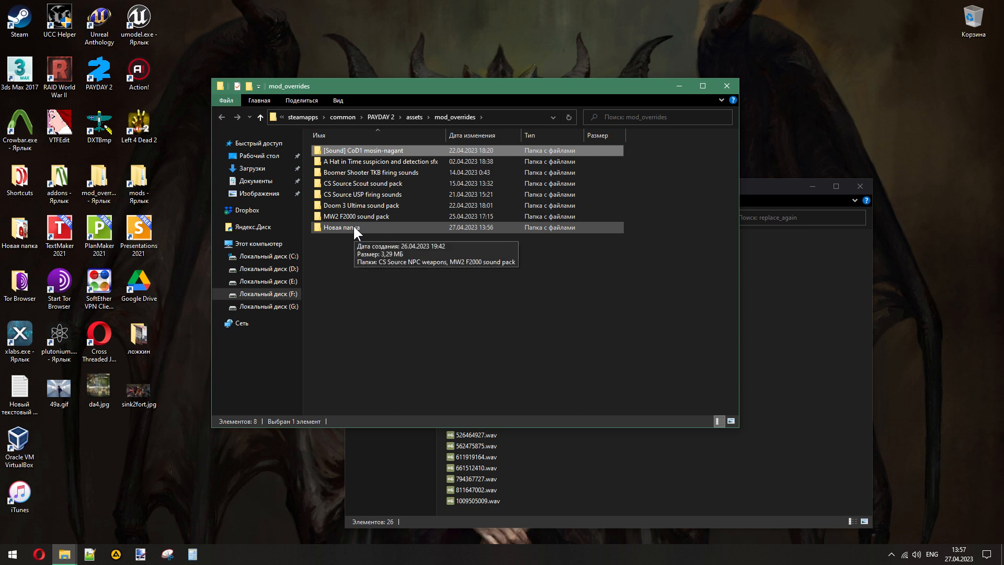
- Examine the stream files in the soundbanks\streamed\hud folder of the A Hat in Time suspicion and detection sfx mod
double_click(373, 161)
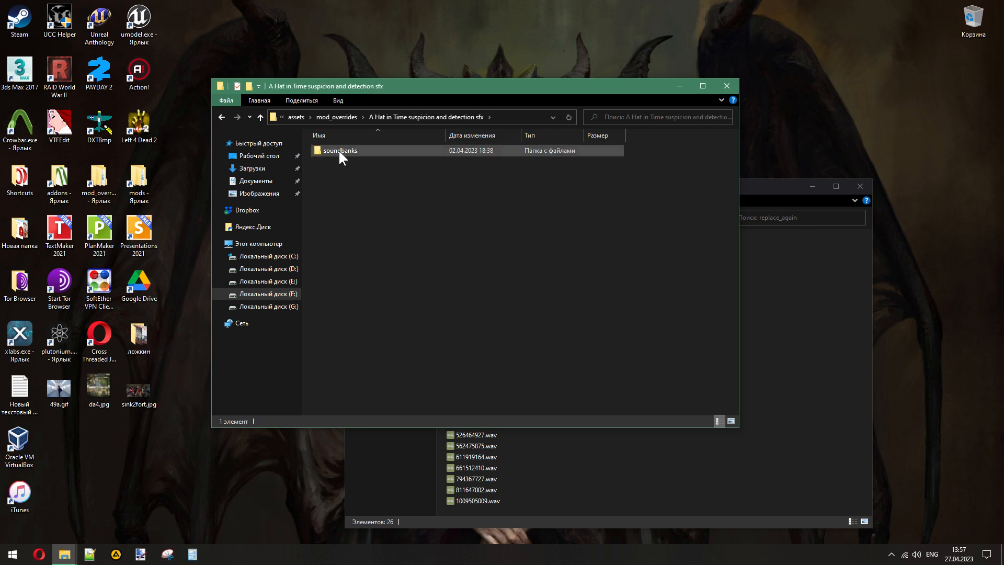
click(340, 152)
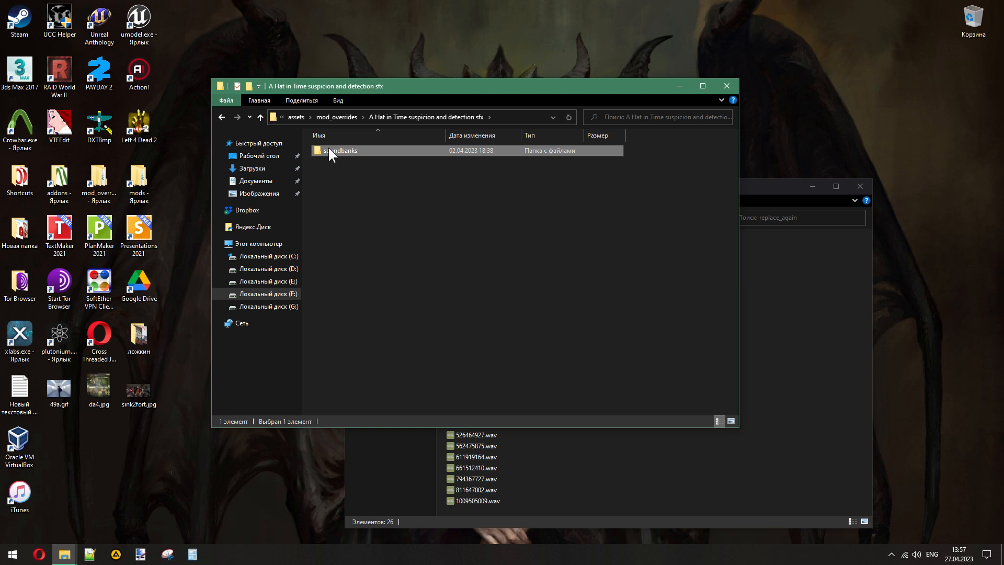
double_click(340, 152)
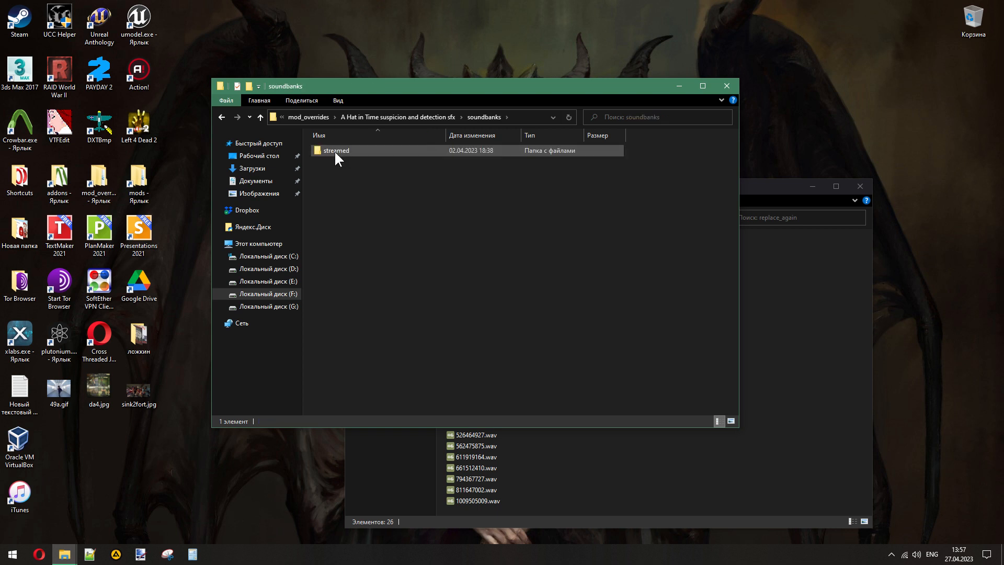
double_click(334, 150)
double_click(327, 150)
click(359, 152)
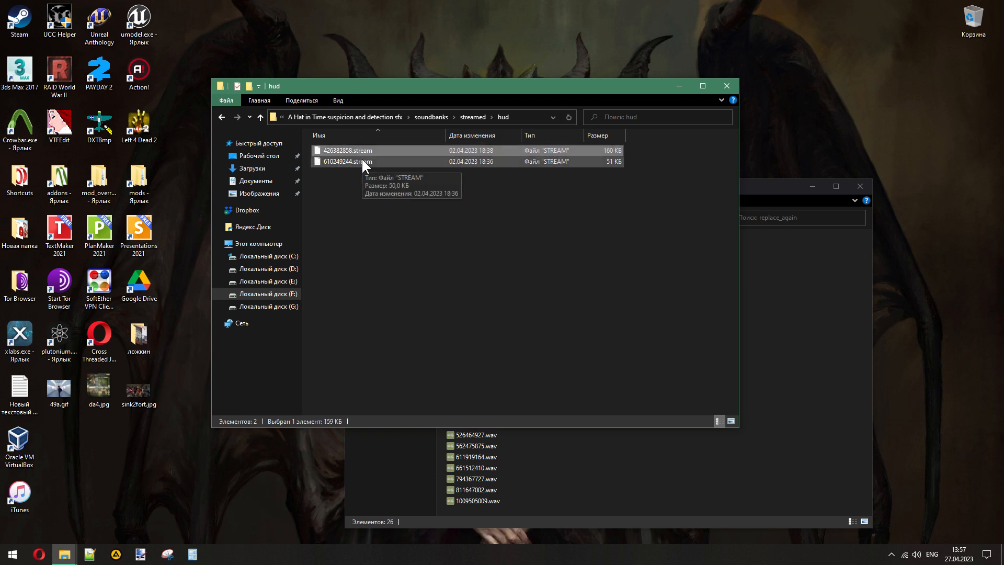
click(362, 161)
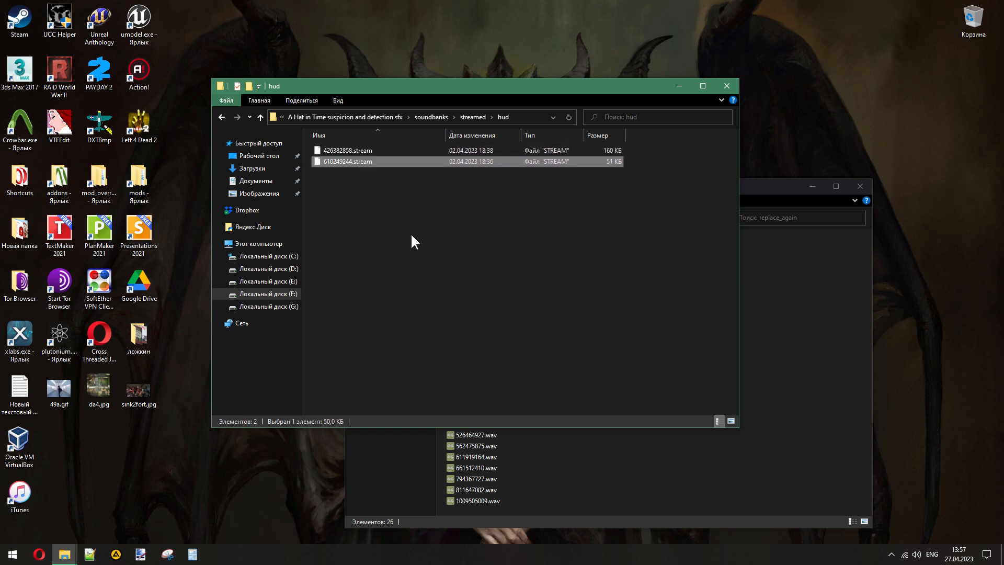
click(416, 242)
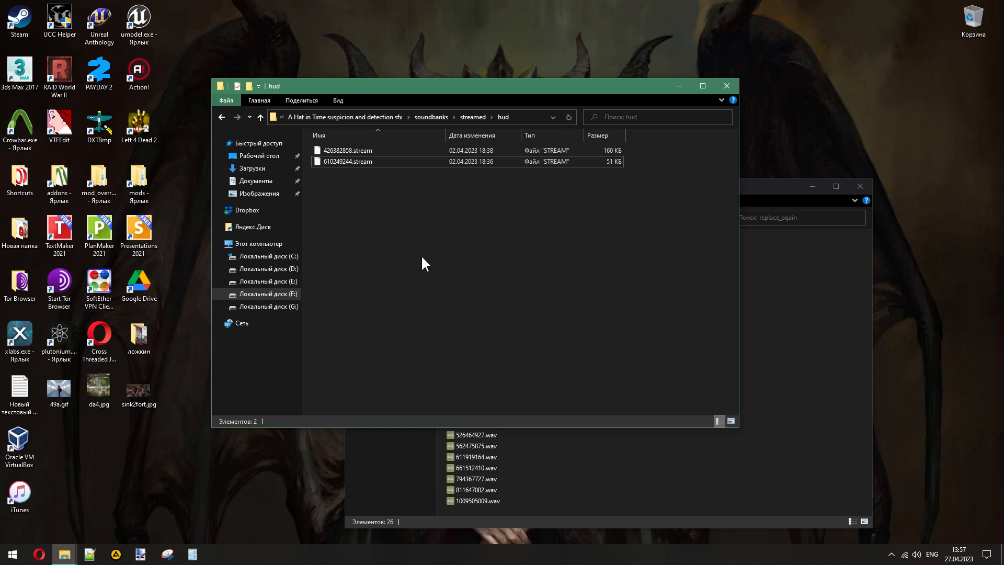
- Compare weapon_corgi.bnk in the replace_again folder with the stream files in the hud folder
click(582, 471)
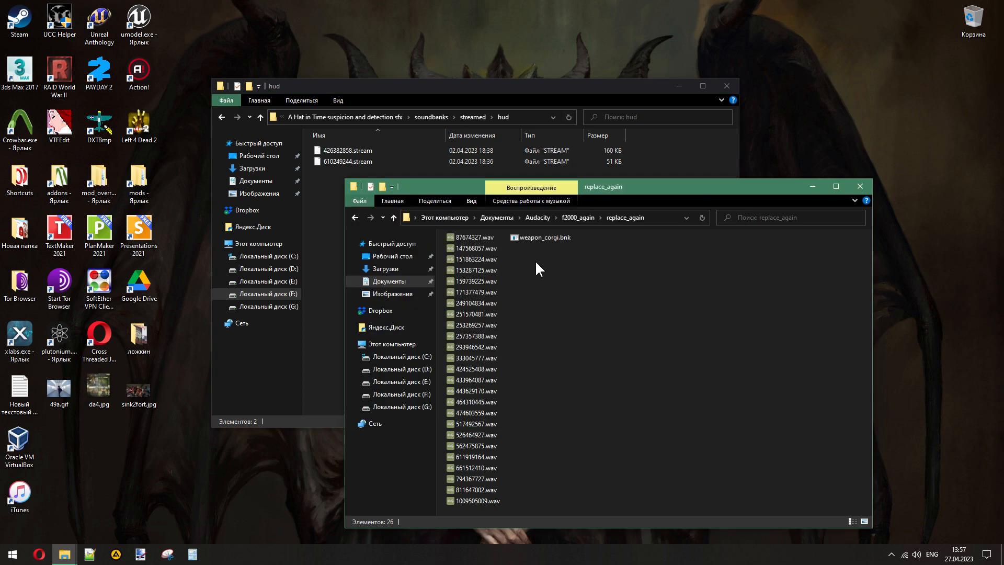
click(564, 238)
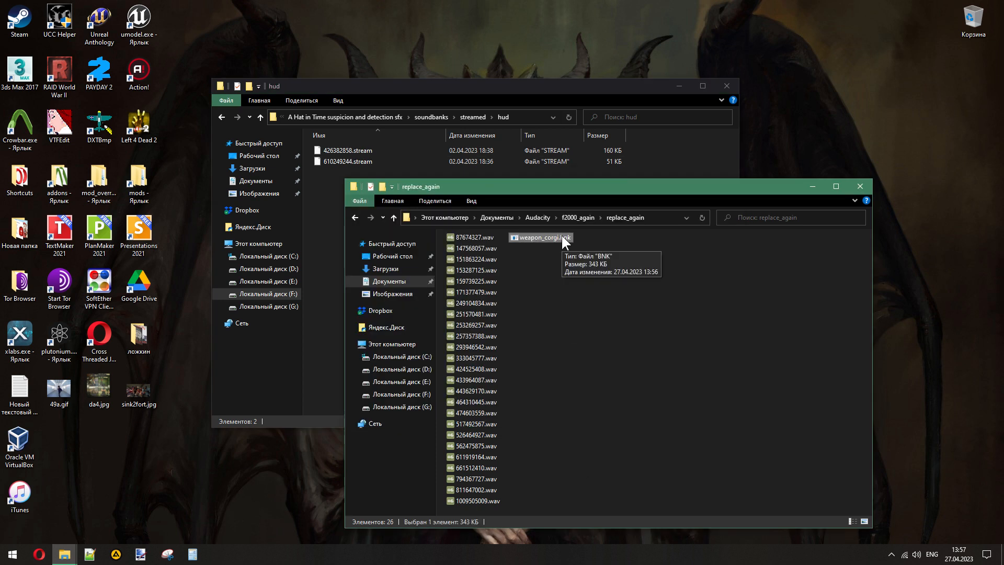
click(654, 162)
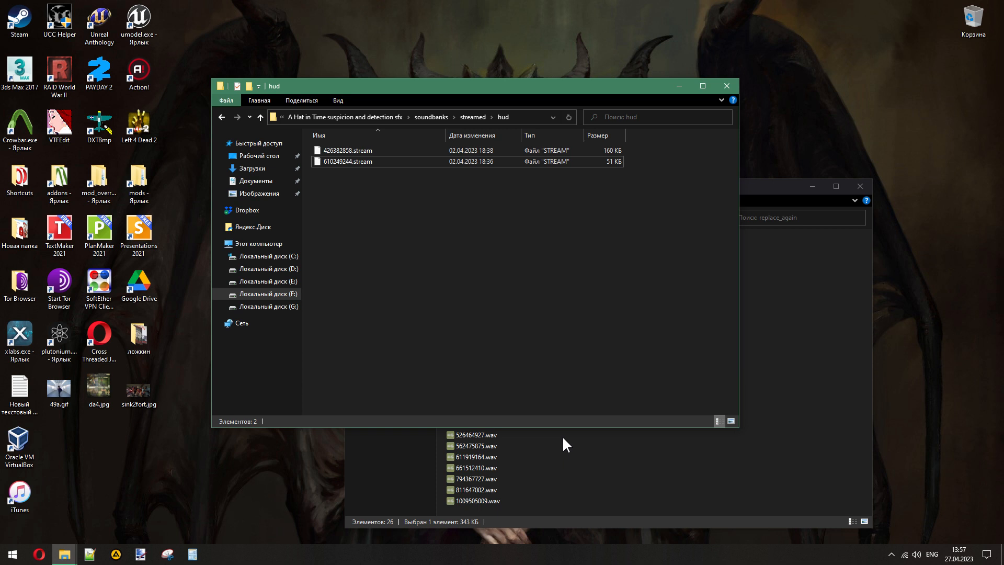
key(alt+Tab)
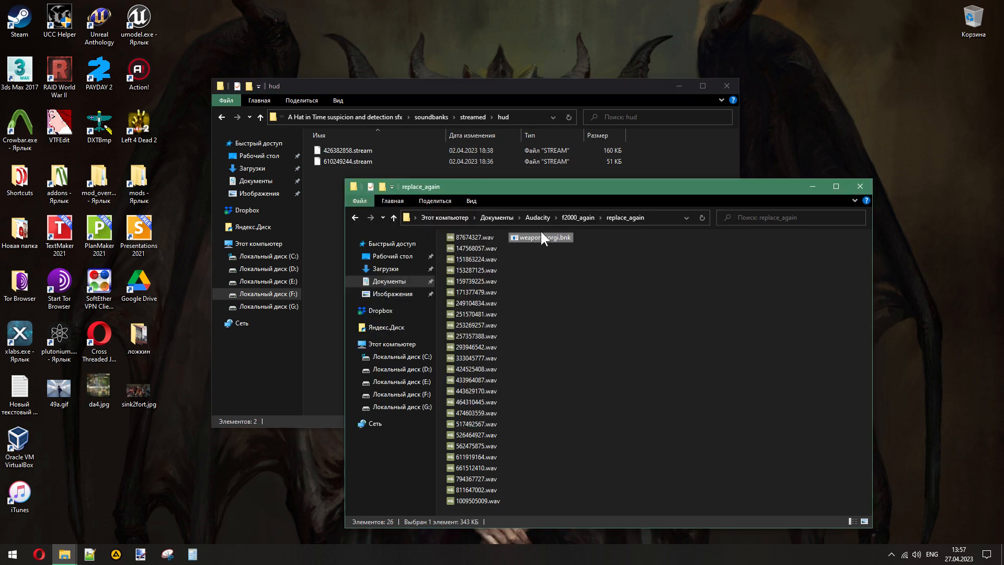
click(672, 164)
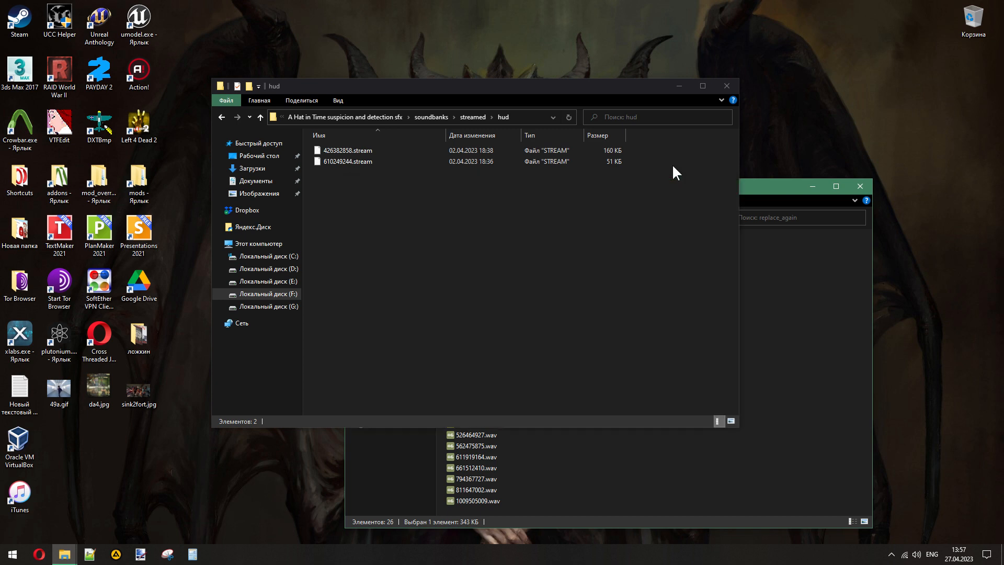
click(591, 469)
click(554, 238)
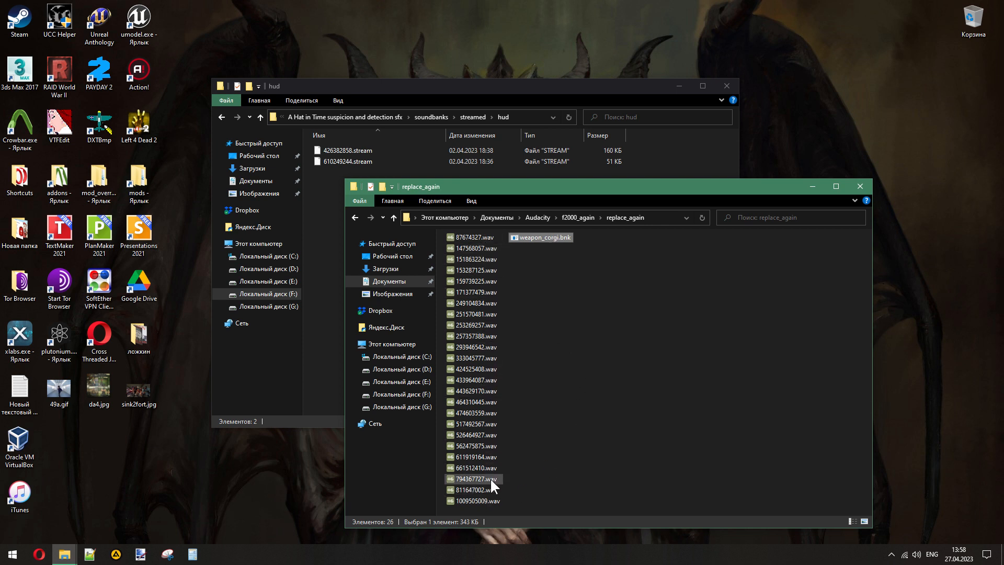
click(607, 337)
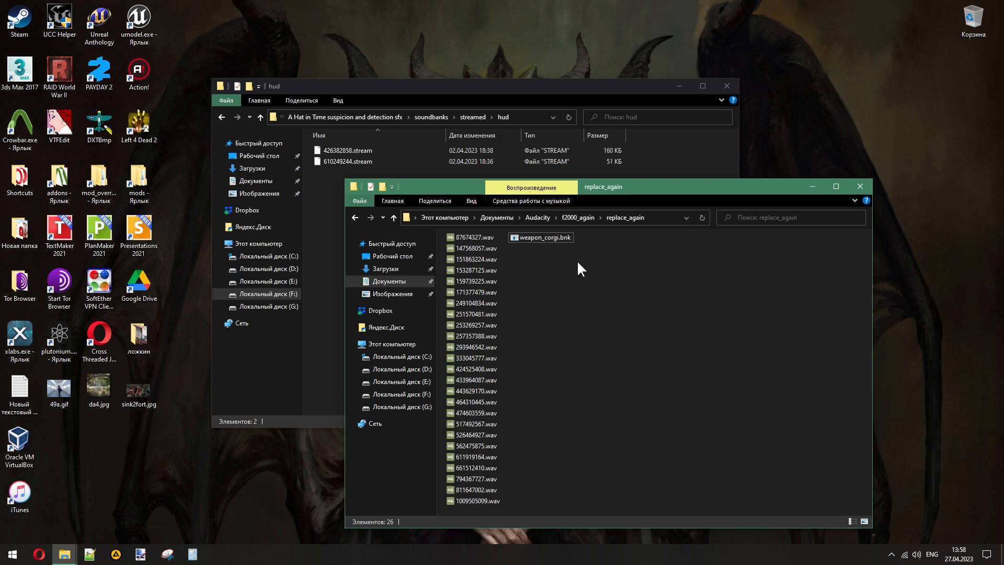
click(479, 150)
click(373, 162)
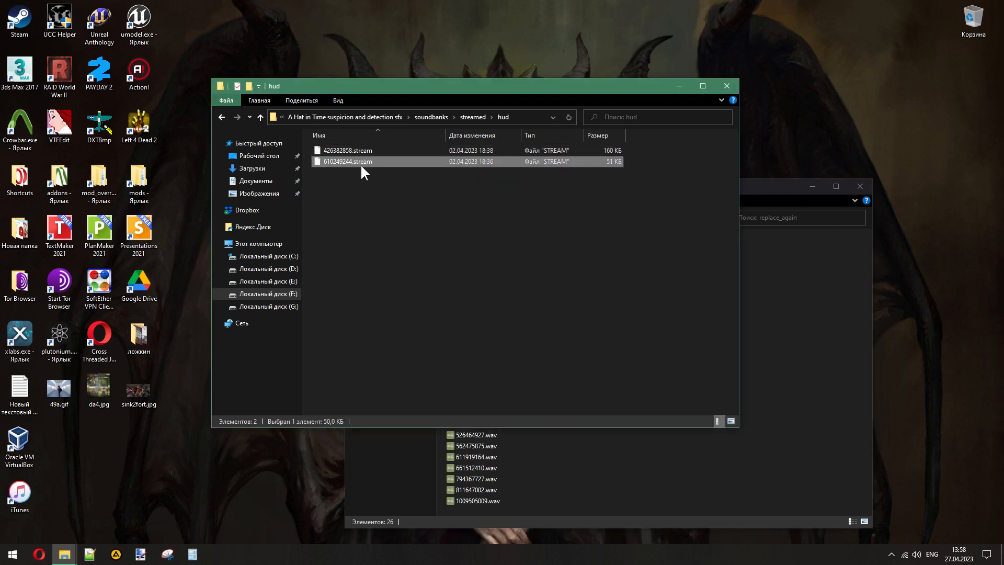
click(509, 335)
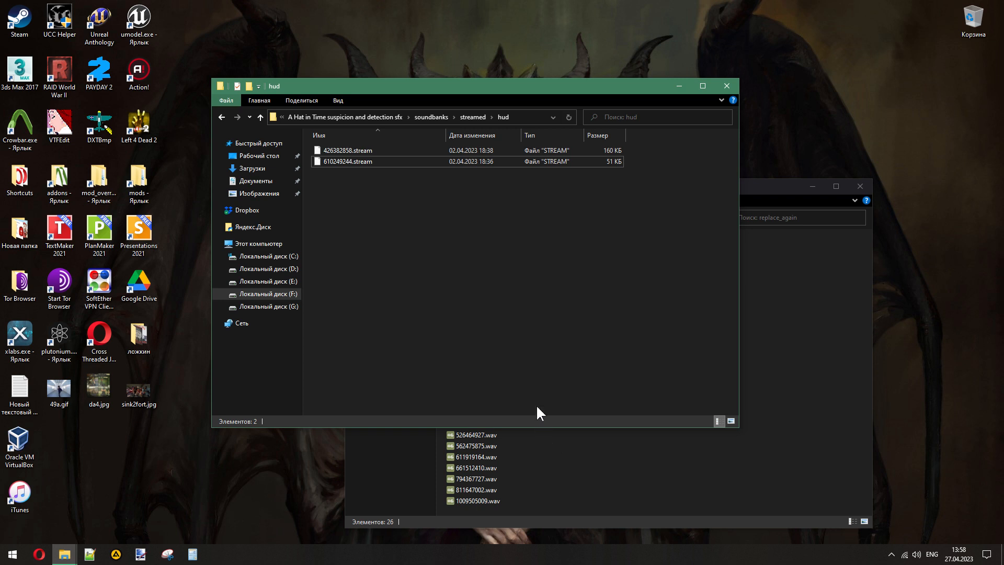
click(583, 460)
click(667, 162)
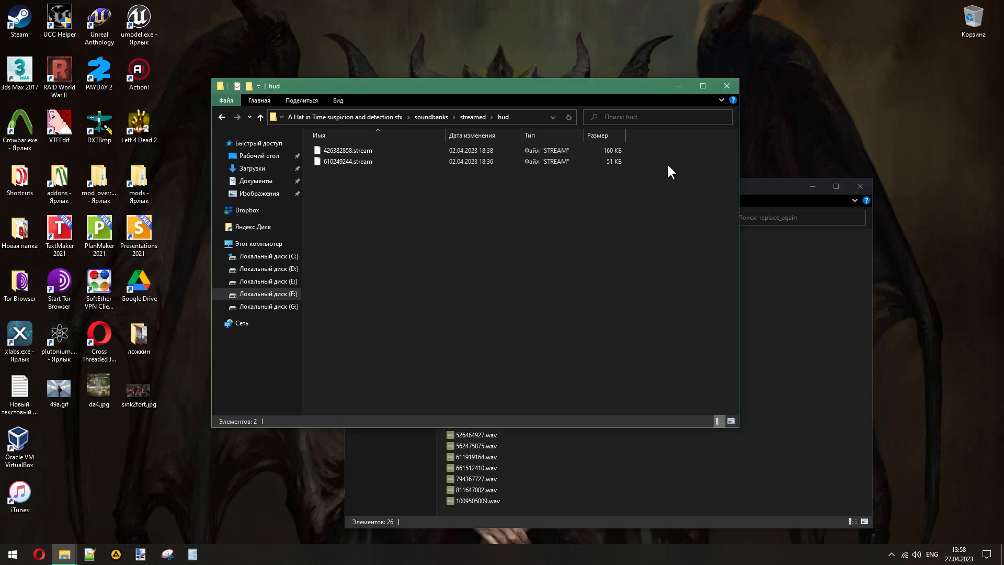
- Go back up to mod_overrides and open the MW2 F2000 sound pack folder
click(442, 118)
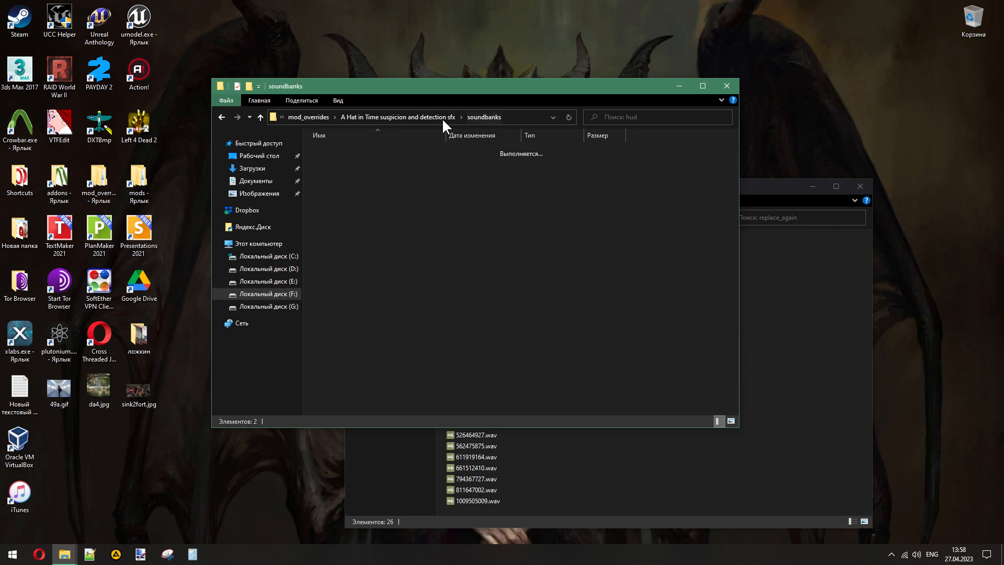
click(441, 118)
click(359, 113)
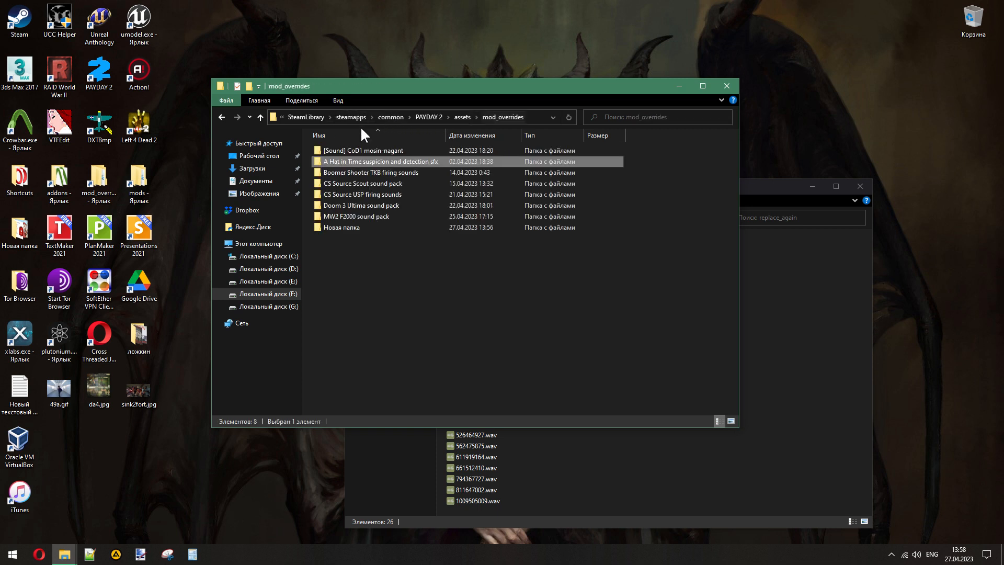
click(447, 267)
click(340, 217)
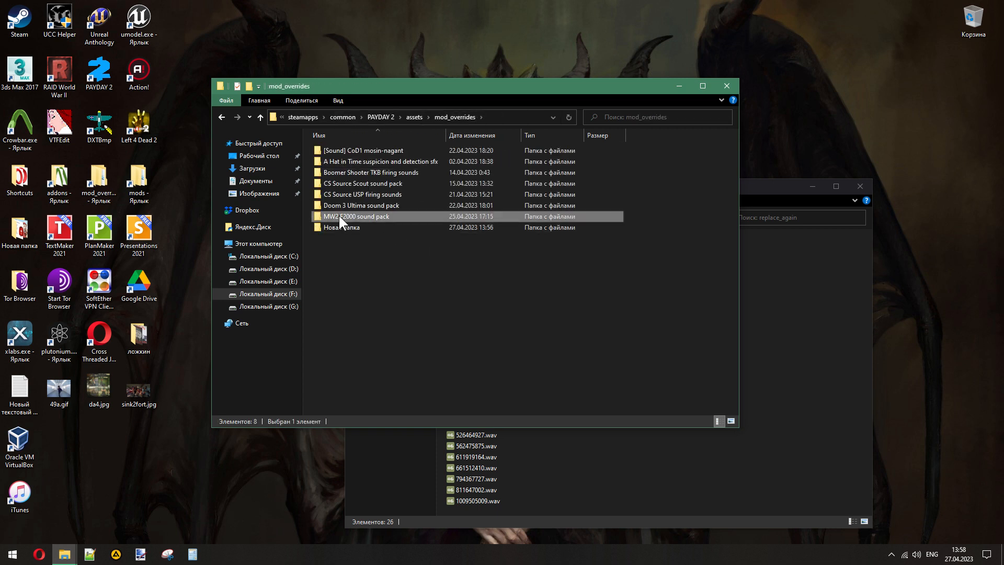
double_click(339, 216)
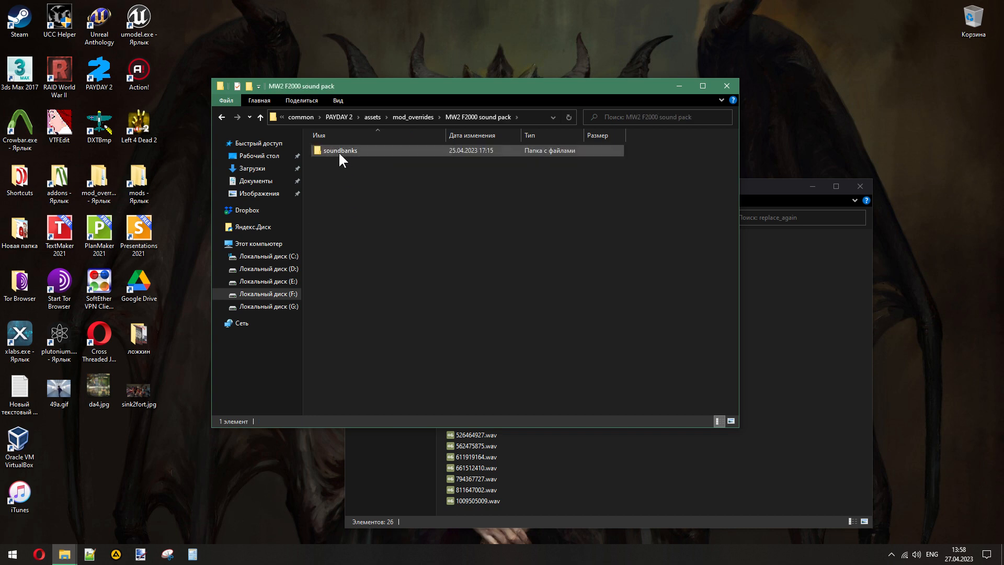
- Retrace the folder path from assets through mod_overrides and MW2 F2000 sound pack, and open its soundbanks folder
click(372, 117)
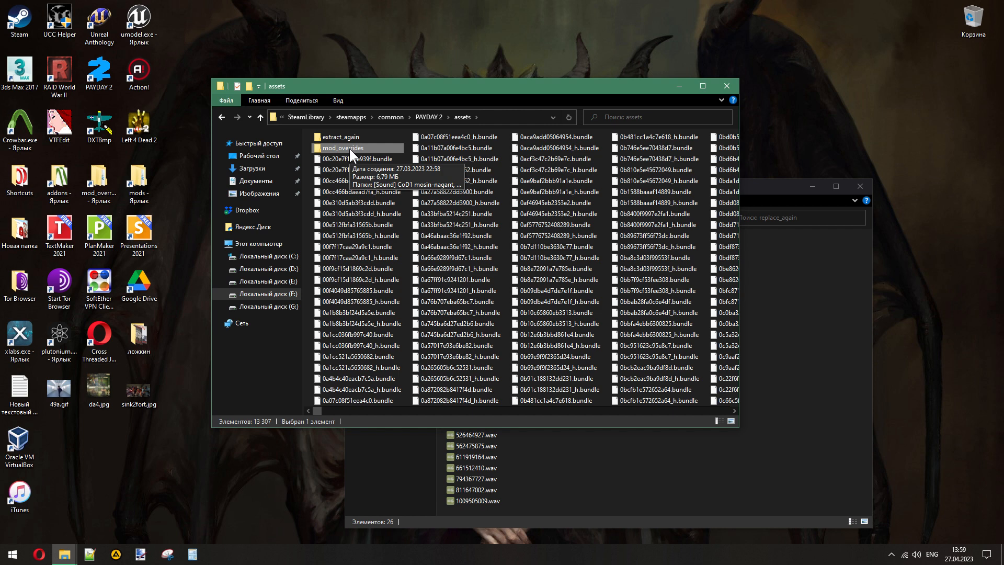
double_click(350, 148)
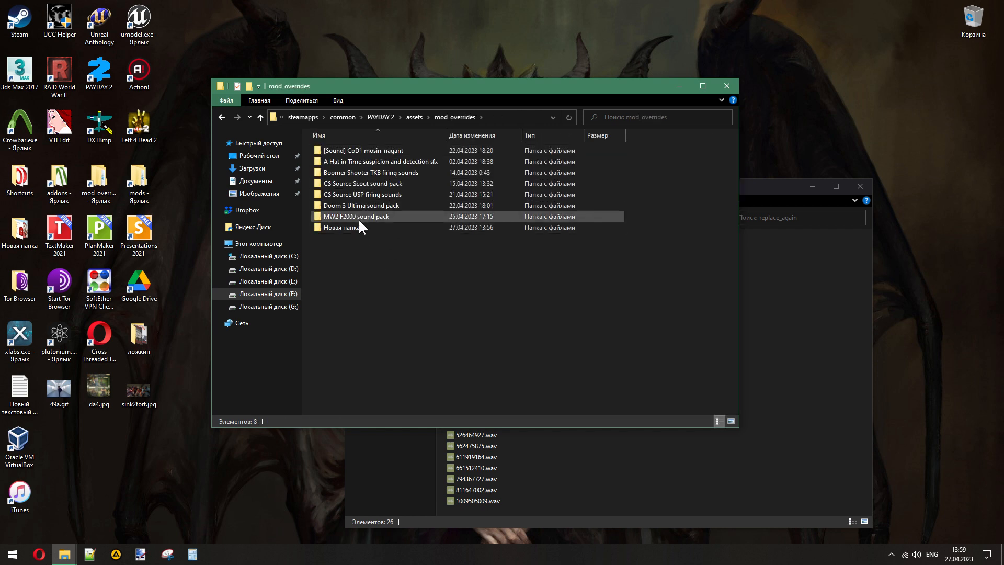
double_click(359, 215)
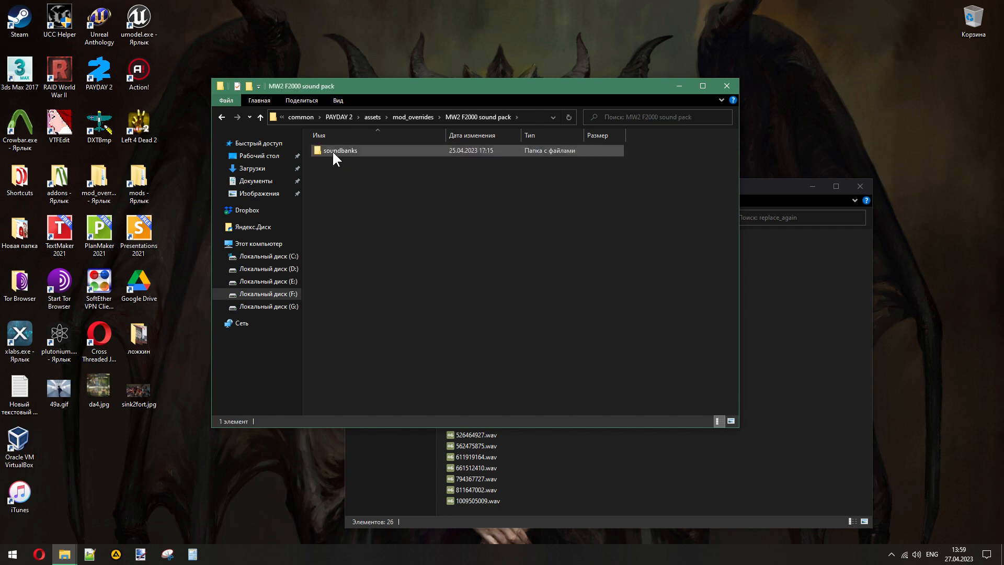
double_click(333, 153)
- Delete the old weapon_corgi.bnk from the mod's soundbanks folder and copy in the new one from replace_again
click(333, 153)
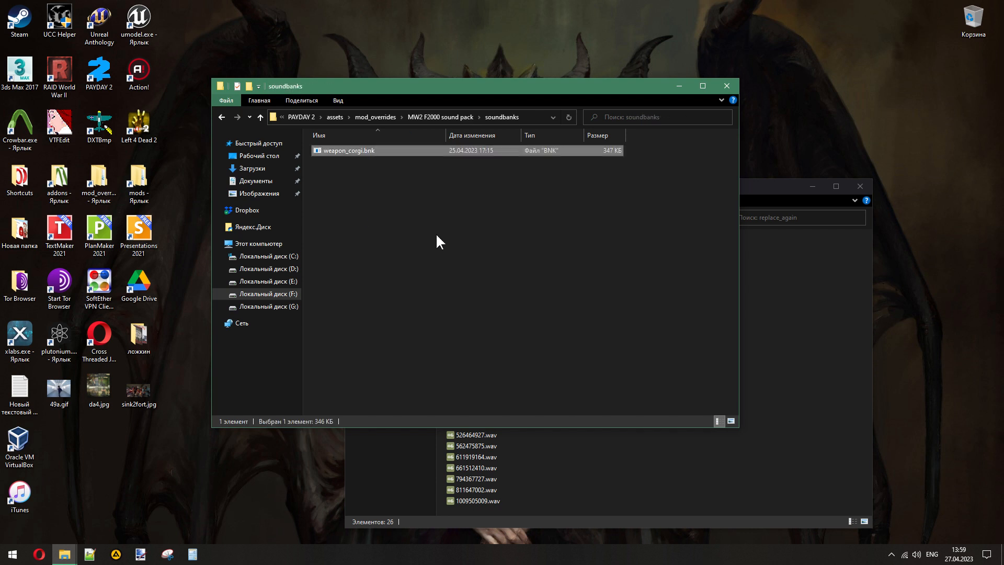
key(Delete)
click(774, 344)
drag(514, 238, 431, 168)
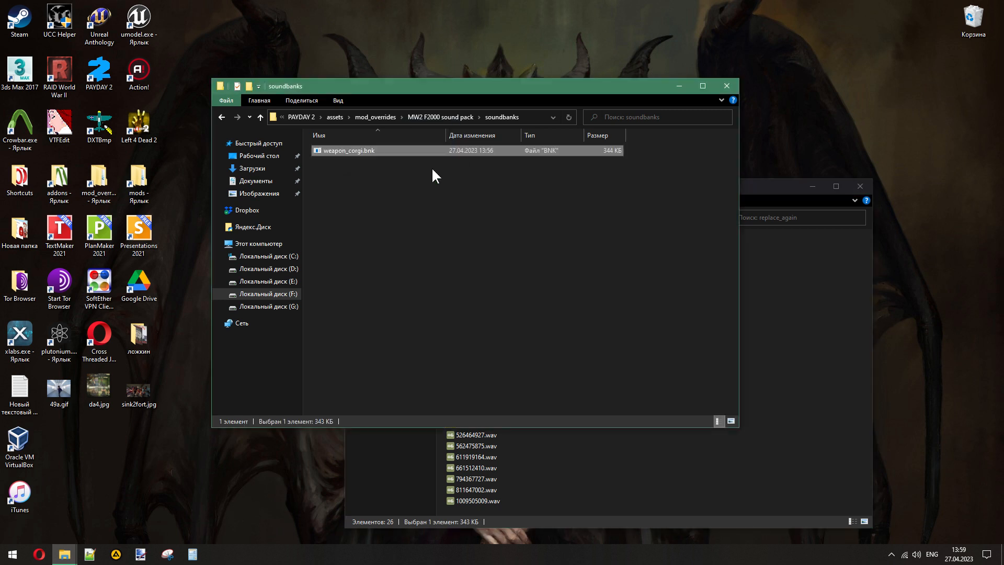
click(442, 257)
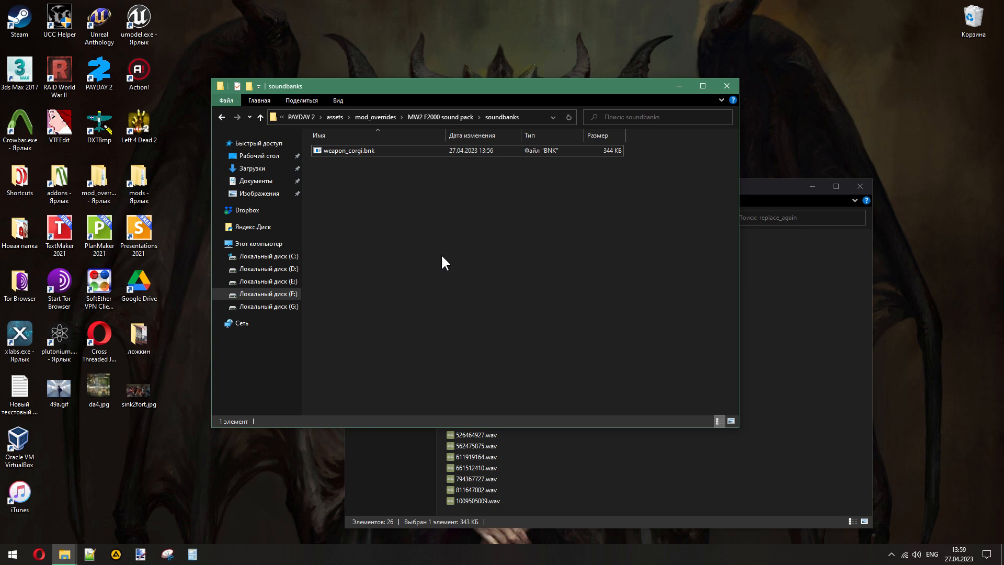
- Switch to PAYDAY 2, leave the sound options, and open the primary weapon selection in the inventory
key(alt)
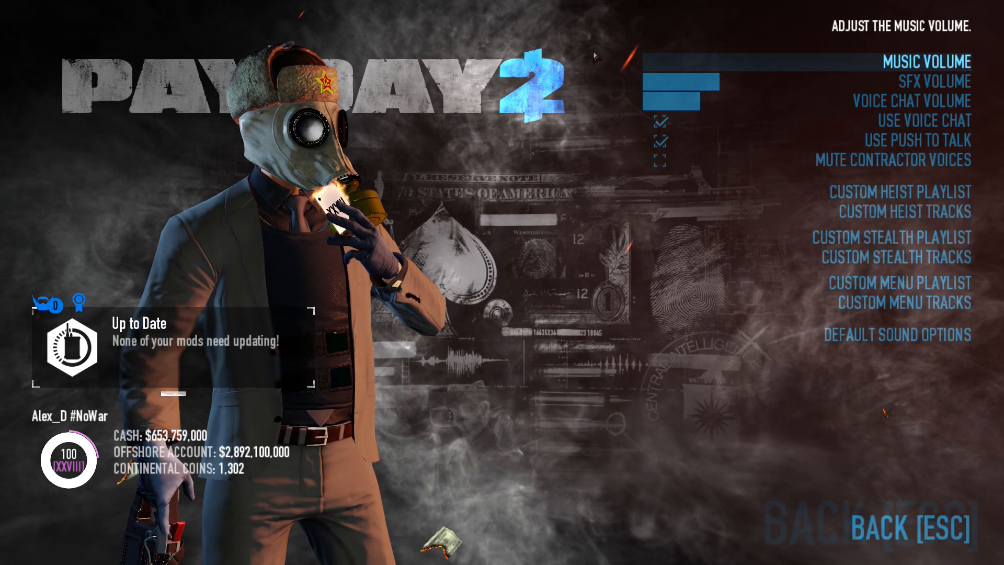
click(890, 532)
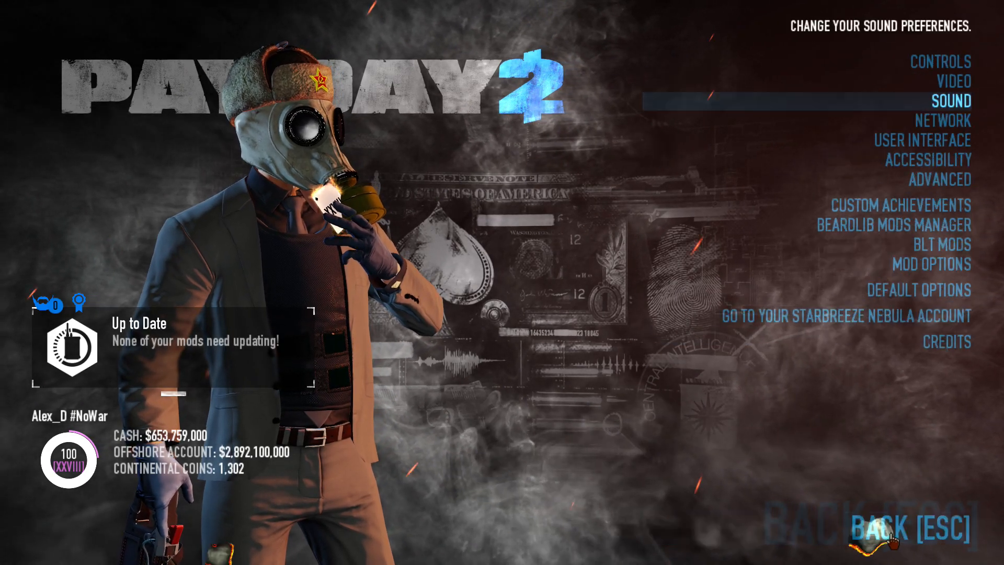
click(890, 534)
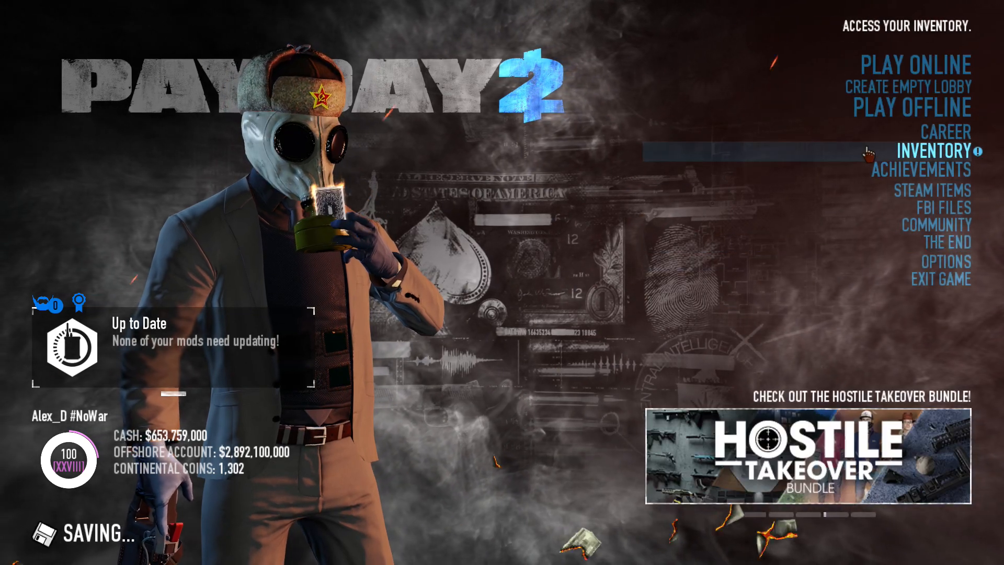
click(868, 154)
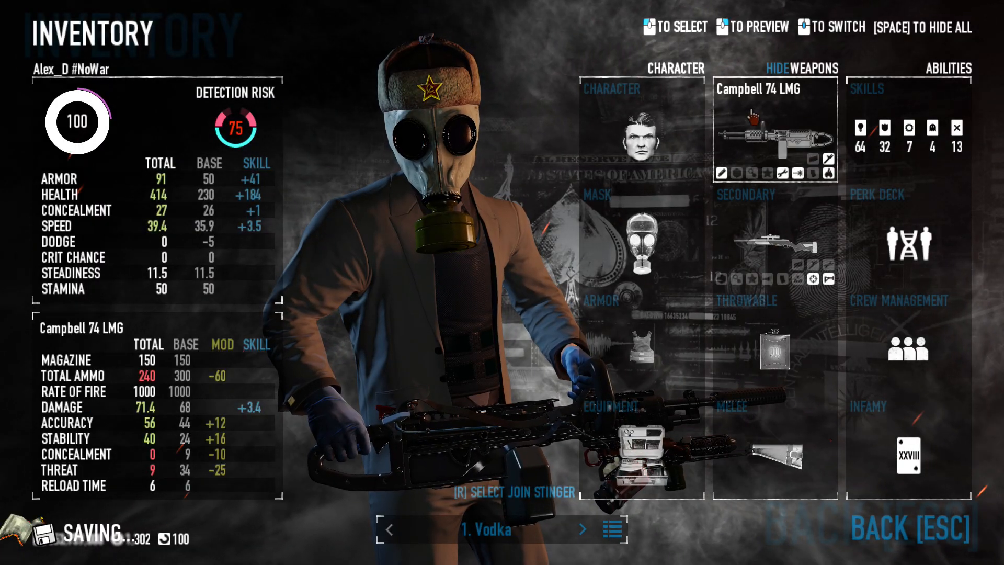
click(752, 116)
- Buy a Union 5.56 Rifle for the empty slot below the hk21 on page 4 of the primary weapons
scroll(346, 89, up, 8)
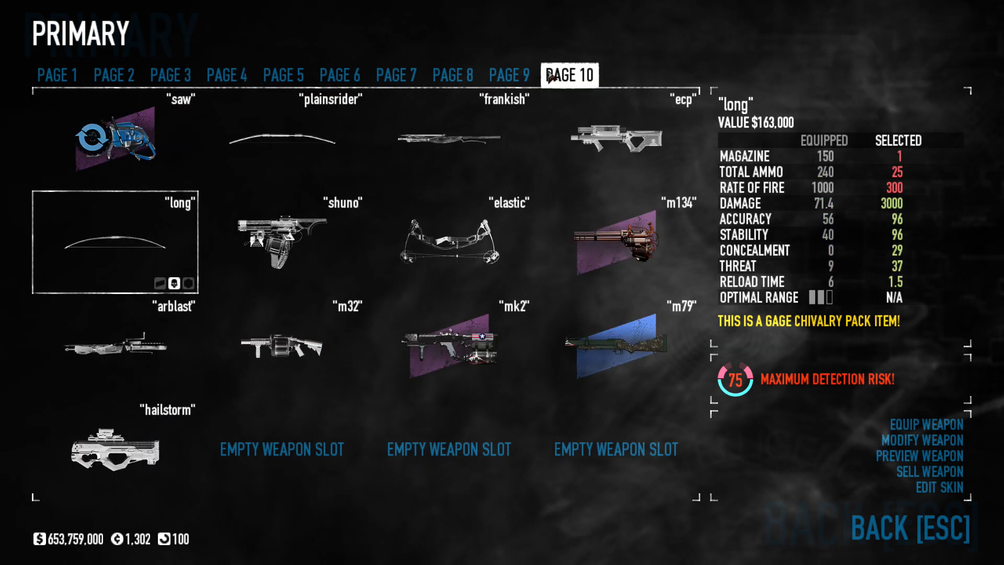
scroll(295, 86, up, 2)
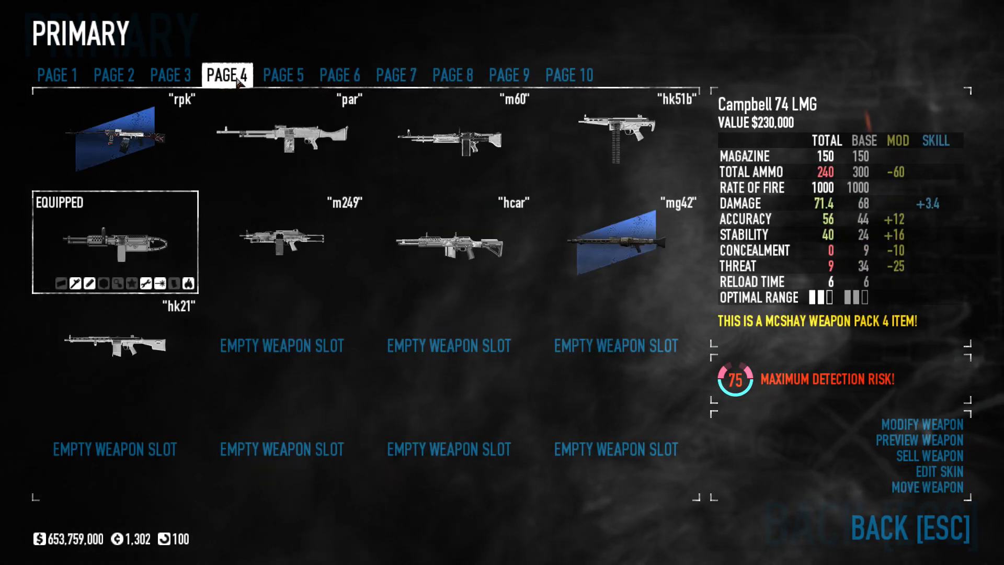
scroll(294, 86, up, 1)
scroll(293, 86, down, 1)
scroll(293, 86, down, 1)
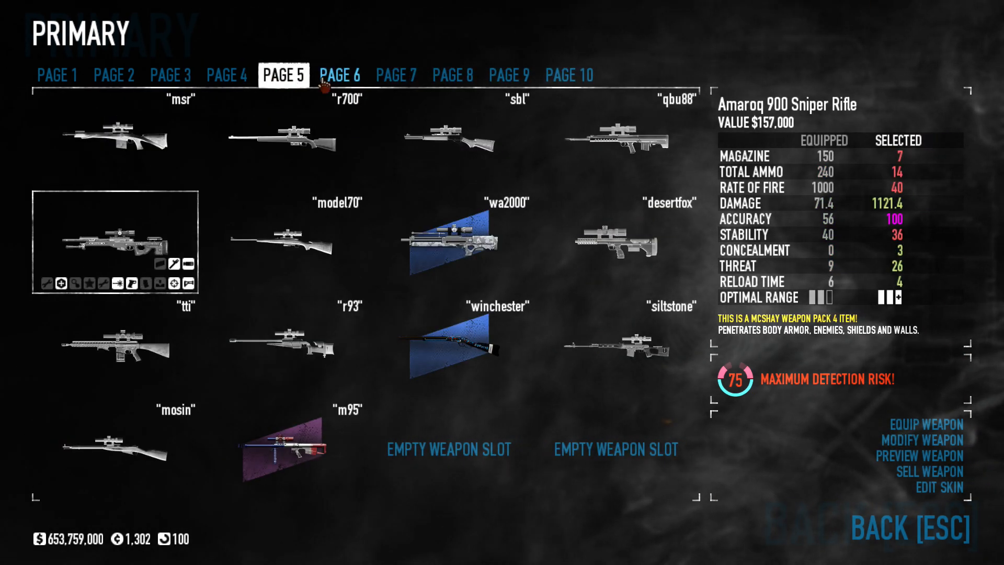
scroll(319, 83, up, 1)
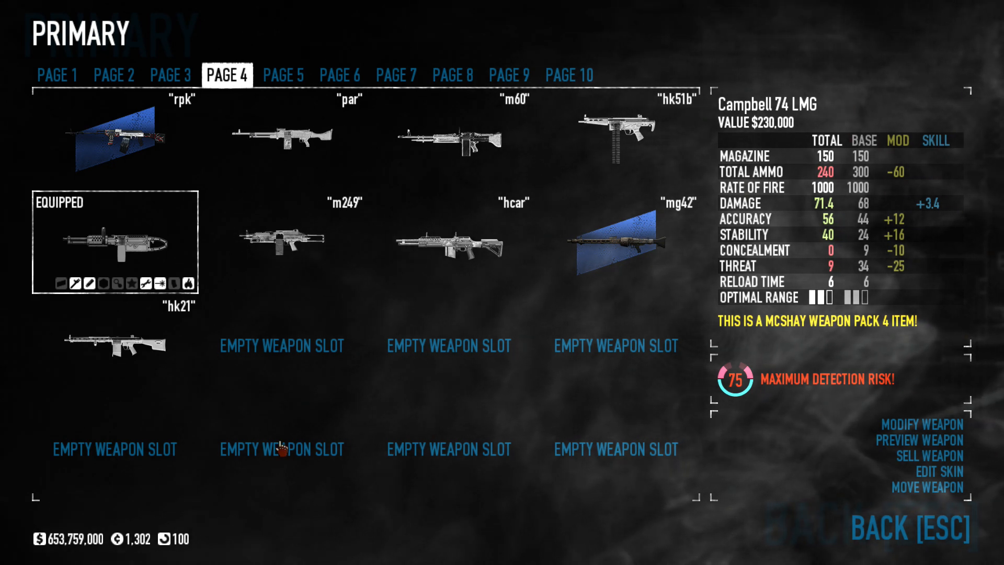
click(115, 448)
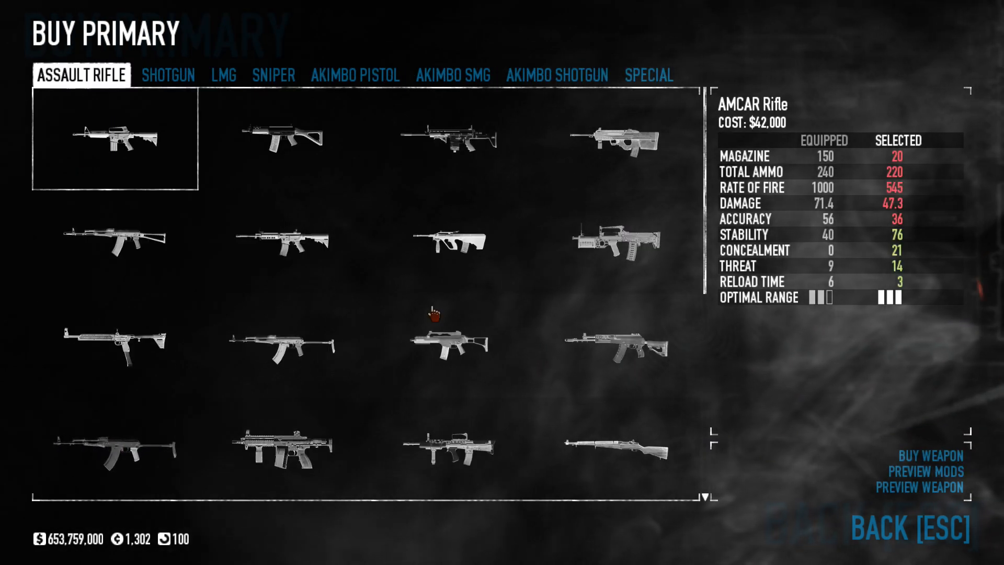
click(609, 168)
click(609, 167)
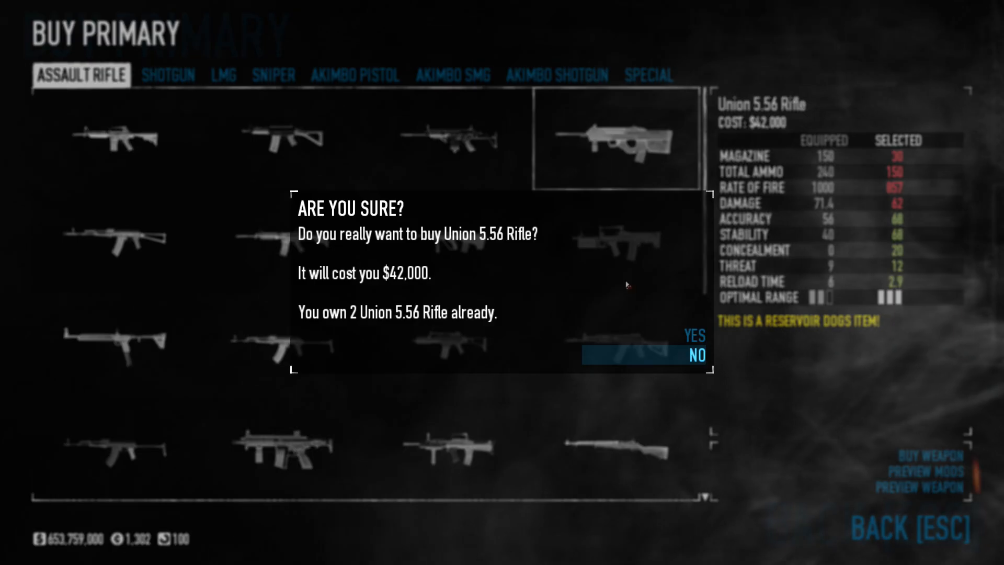
click(680, 342)
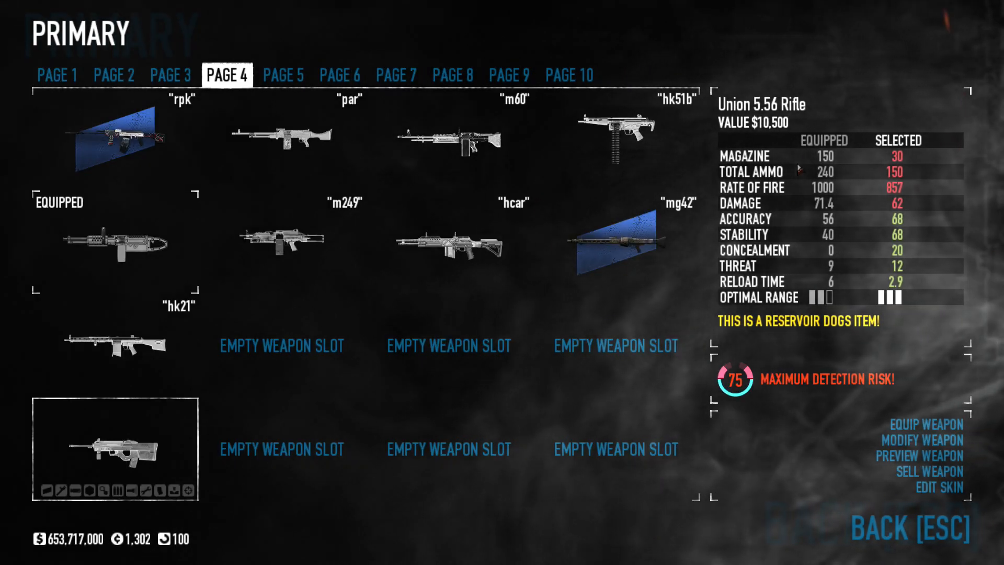
- Rename the newly bought Union 5.56 Rifle as Unsilenced
click(807, 111)
text(Unsilenced)
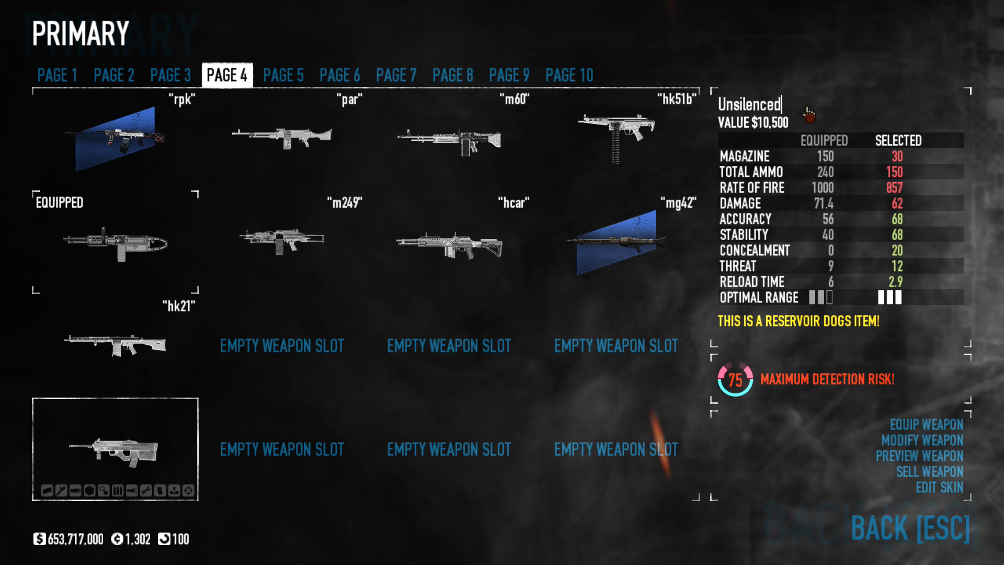
key(Return)
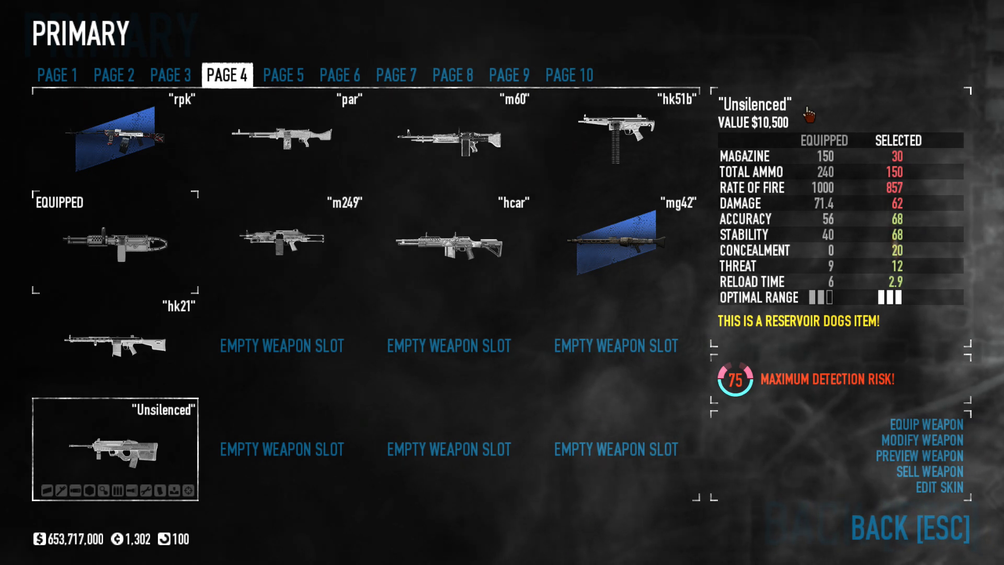
- Fit the Short Barrel modification to the Unsilenced rifle and return to the primary weapon list
click(859, 446)
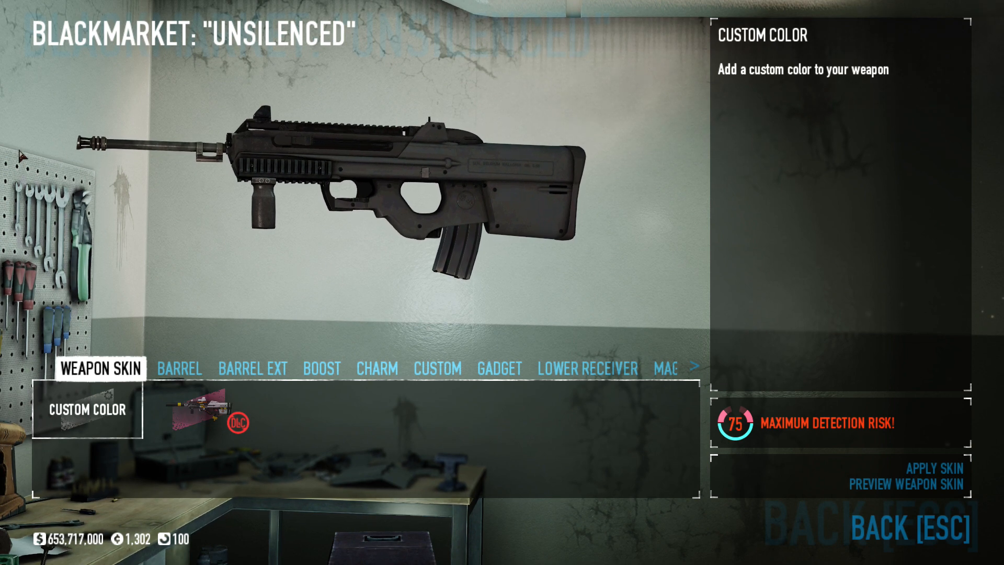
click(175, 368)
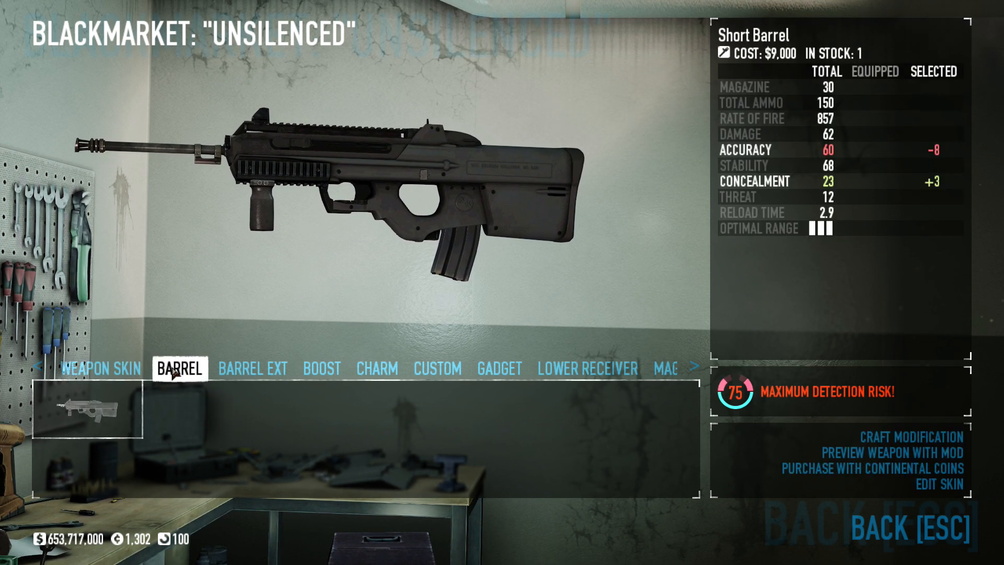
click(777, 432)
click(673, 337)
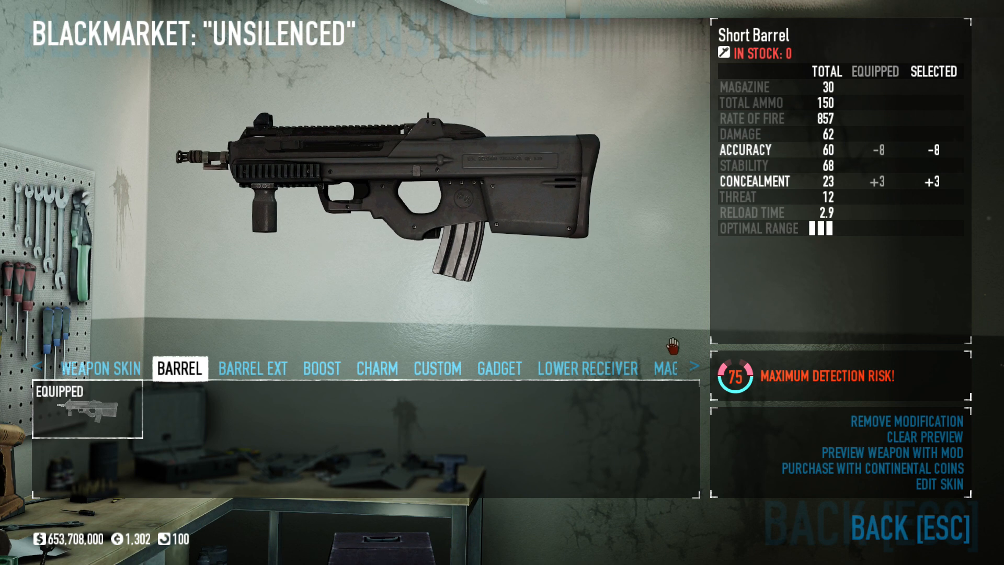
click(912, 529)
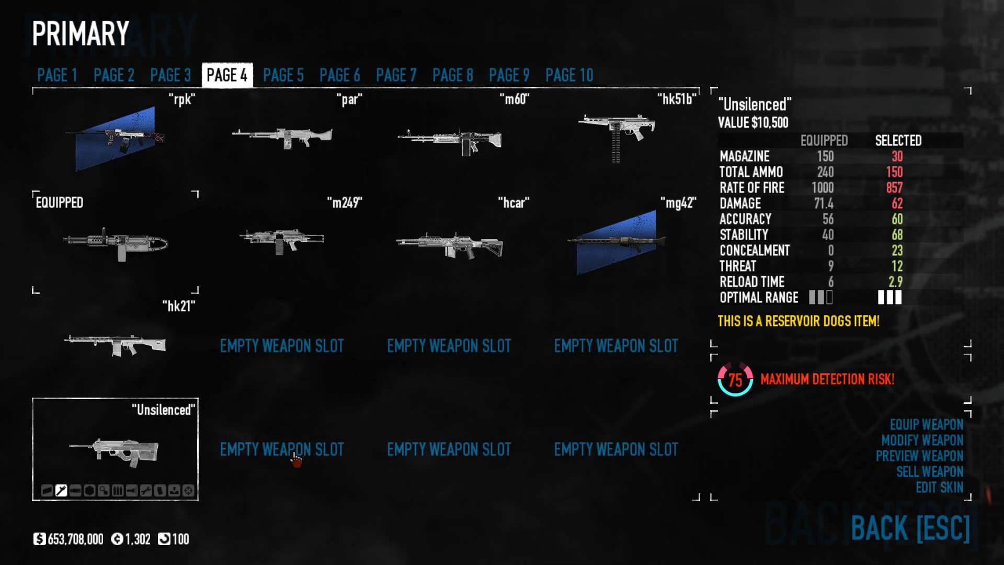
- Buy a second Union 5.56 Rifle for the empty slot beside the Unsilenced rifle
click(261, 443)
click(261, 444)
click(610, 168)
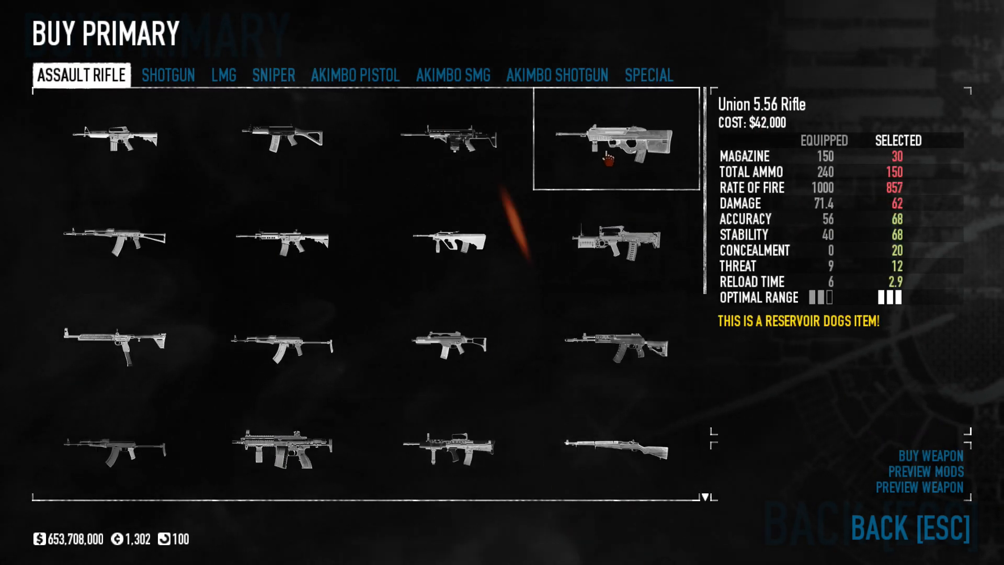
click(610, 165)
click(758, 331)
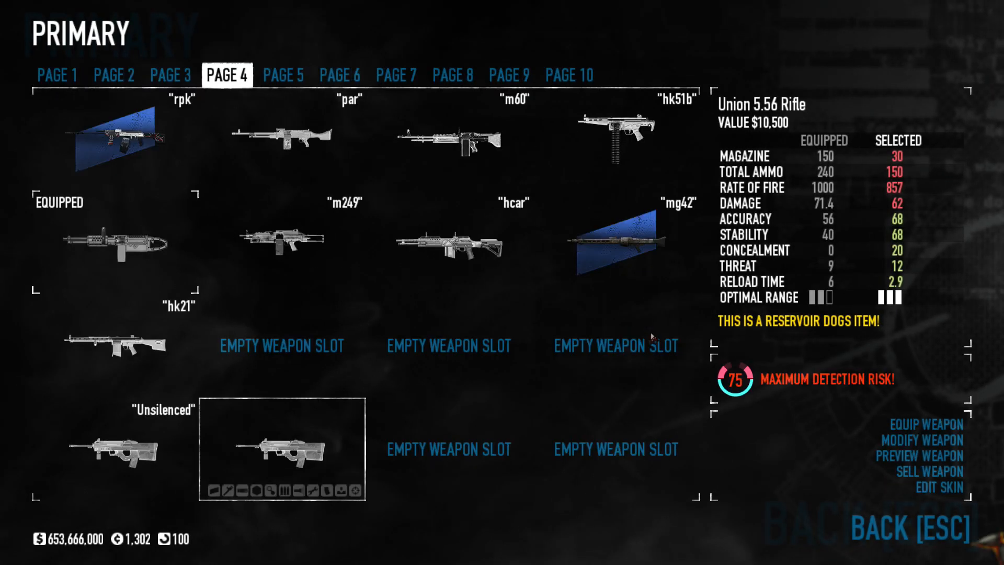
- Purchase a Short Barrel with Continental Coins and craft it onto the second Union 5.56 Rifle
click(891, 440)
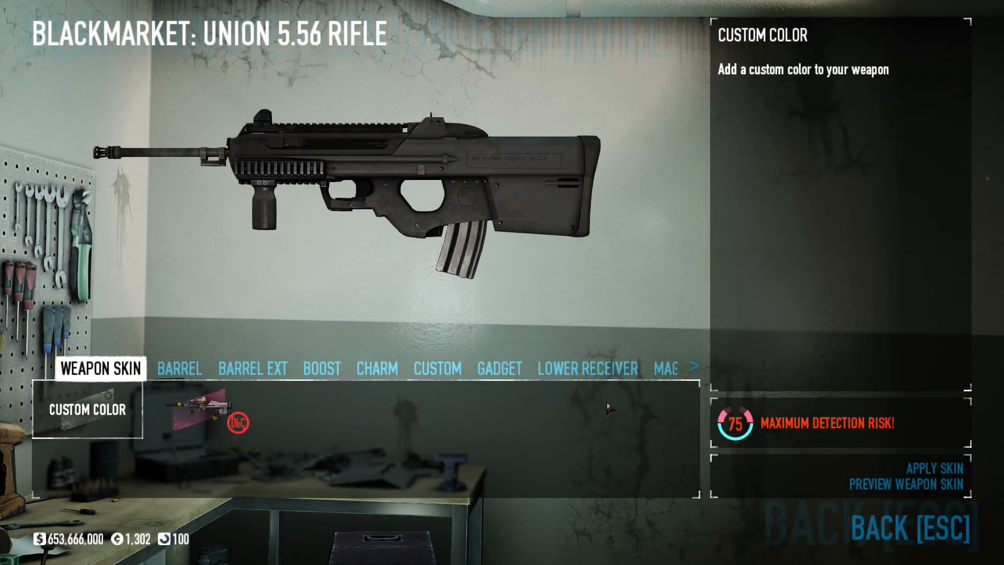
click(175, 369)
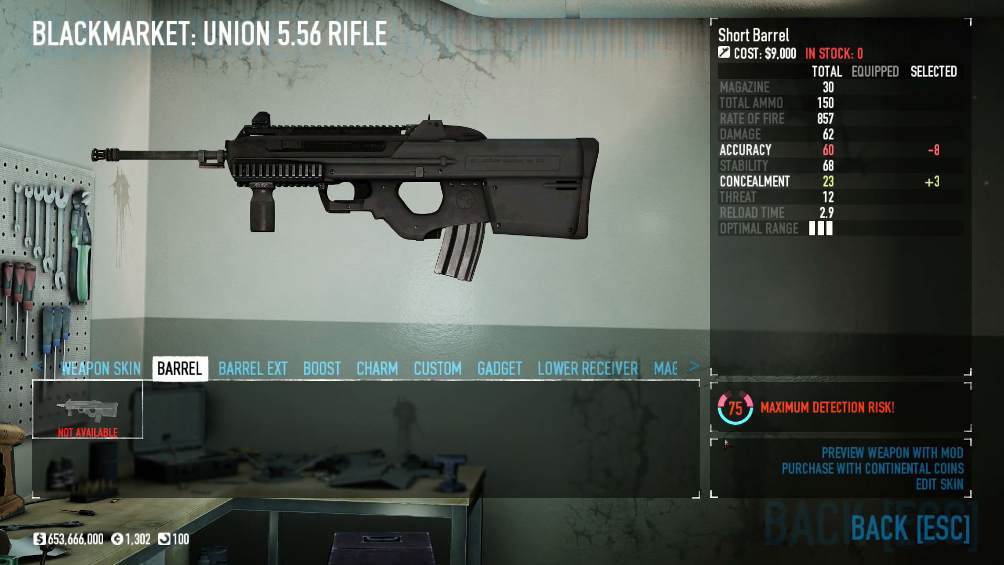
click(816, 468)
click(677, 318)
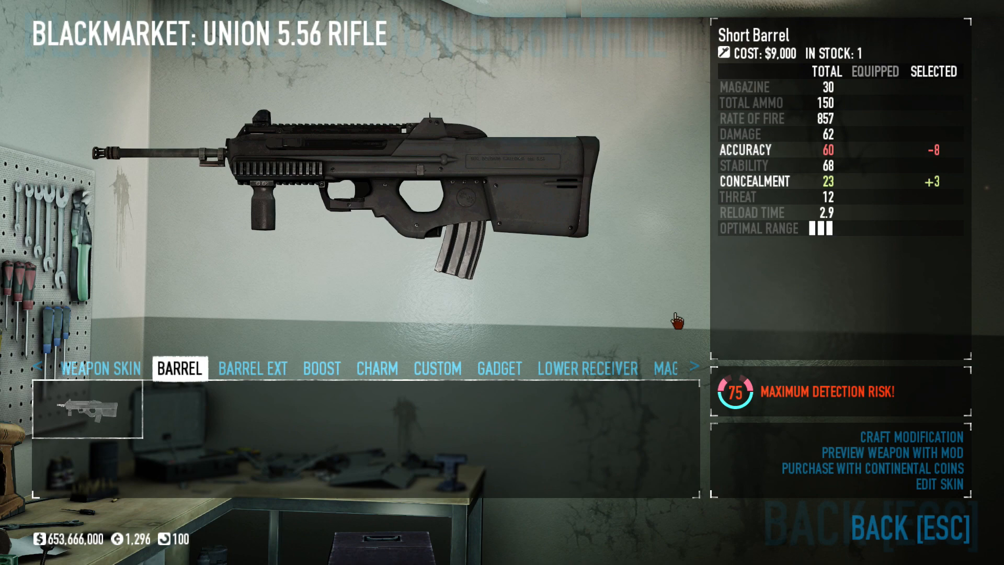
click(842, 438)
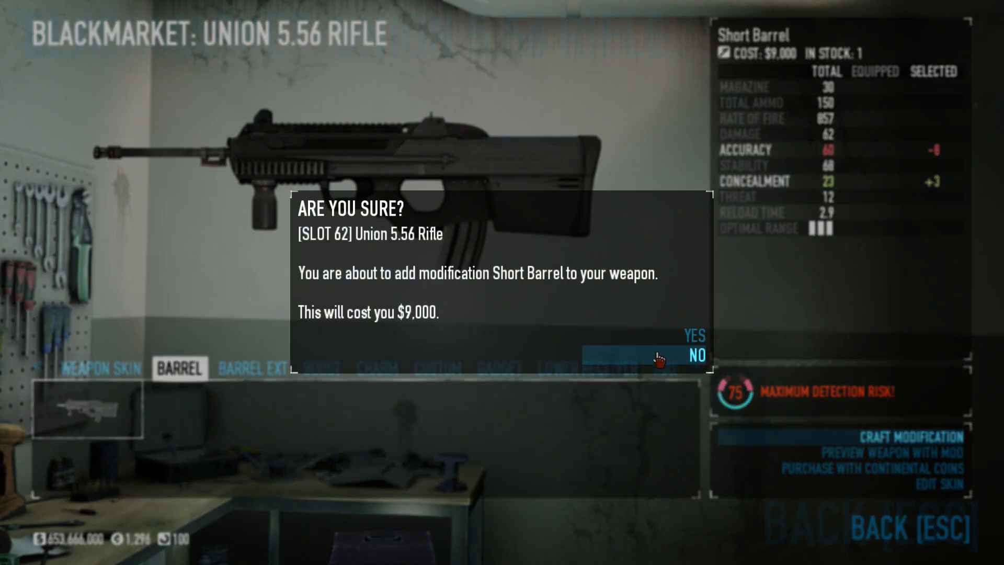
click(645, 339)
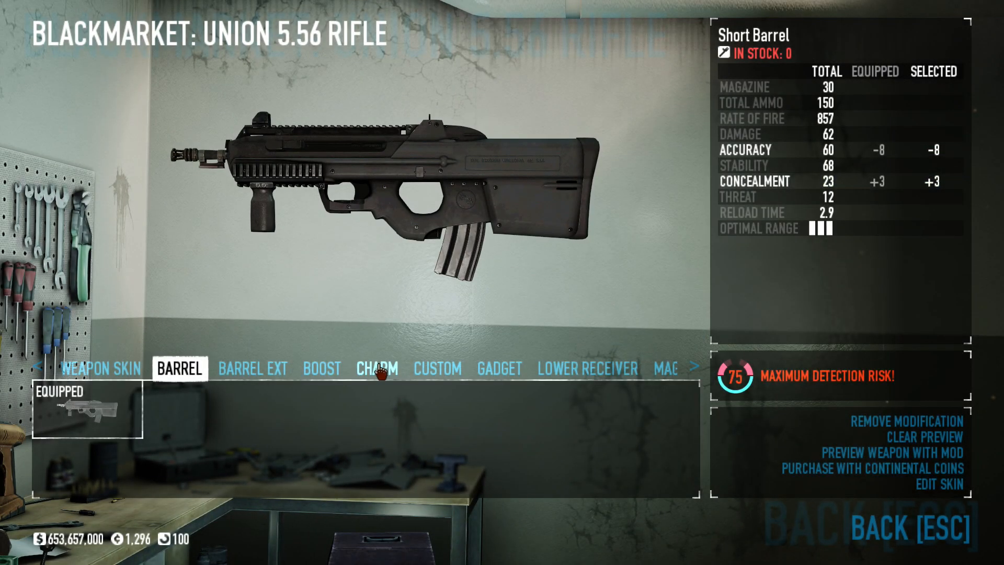
- Craft the Medium Suppressor barrel extension onto the second Union 5.56 Rifle
click(263, 369)
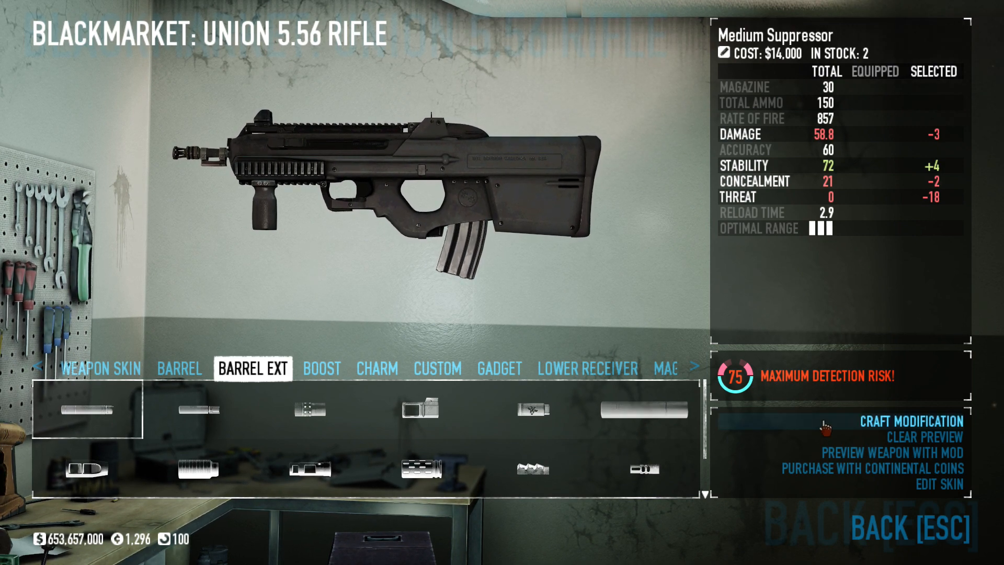
click(910, 421)
click(657, 350)
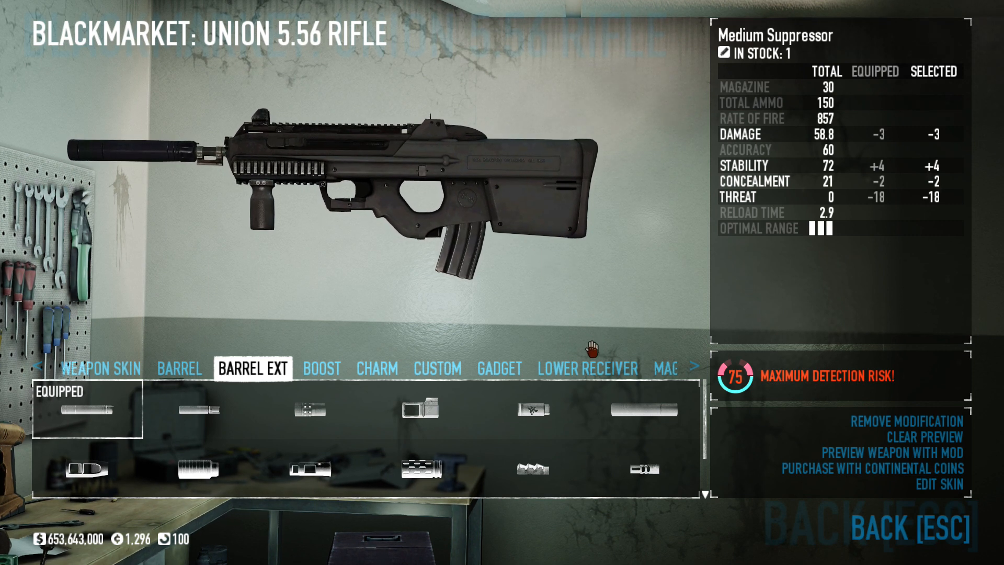
- Craft the Acough Optic Scope x3.25 onto the second Union 5.56 Rifle and return to the primary weapon list
scroll(594, 371, down, 8)
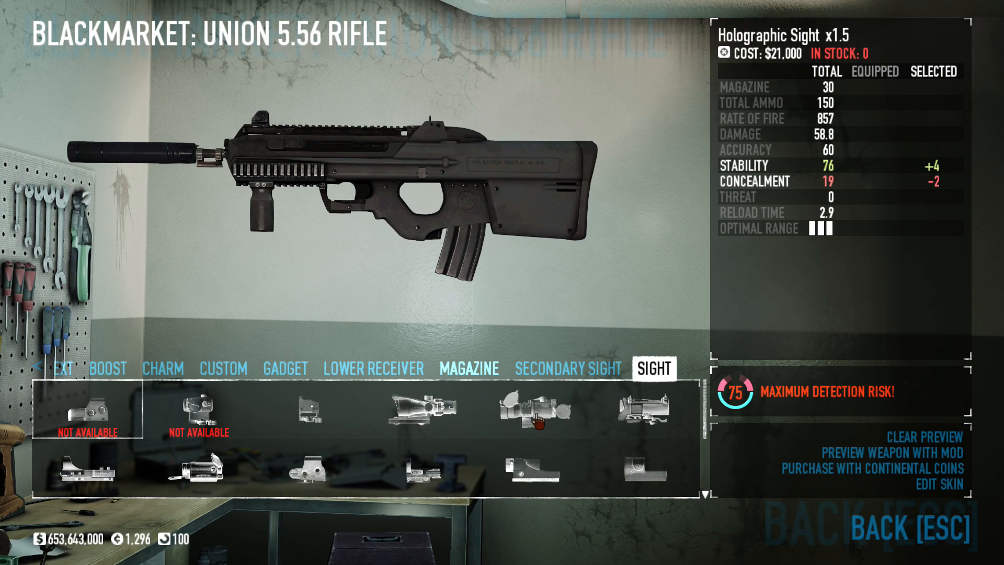
click(439, 416)
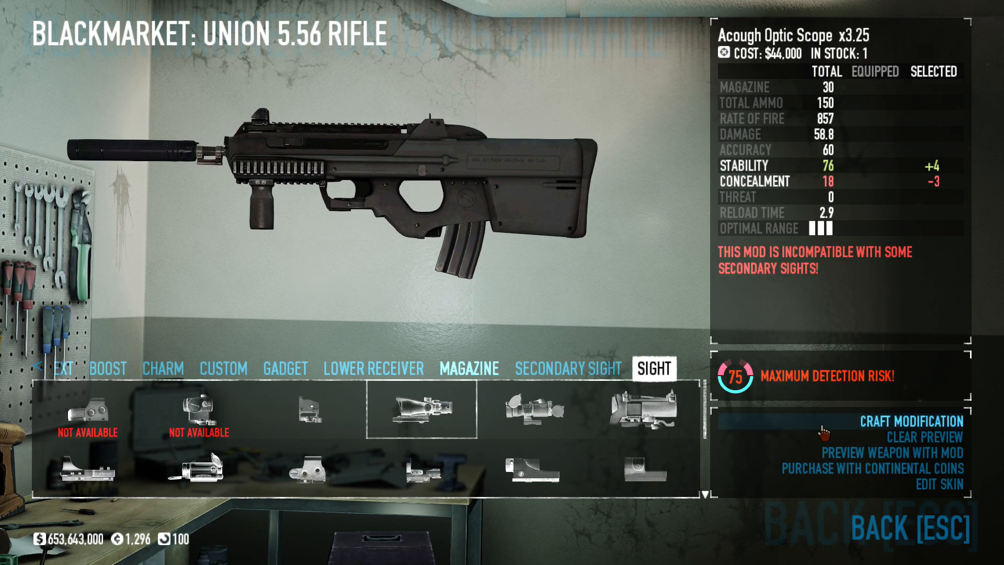
click(824, 432)
click(694, 343)
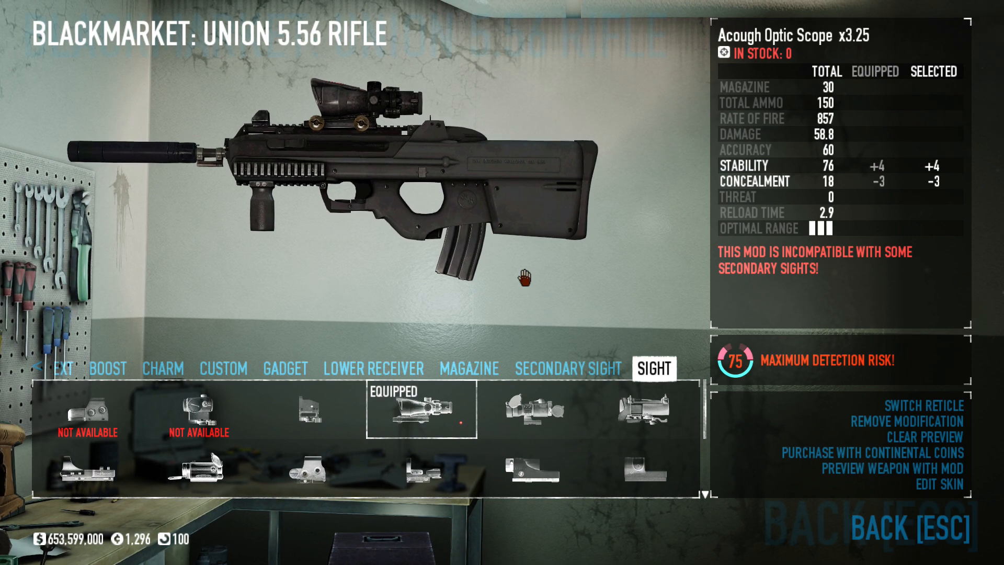
key(Escape)
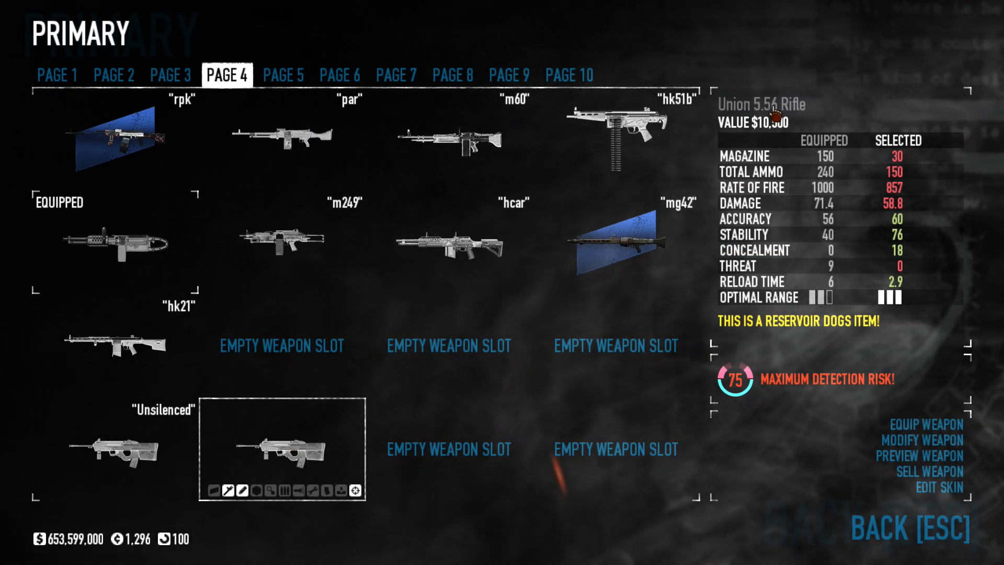
- Rename the suppressed Union 5.56 Rifle as Med sup
text(Med)
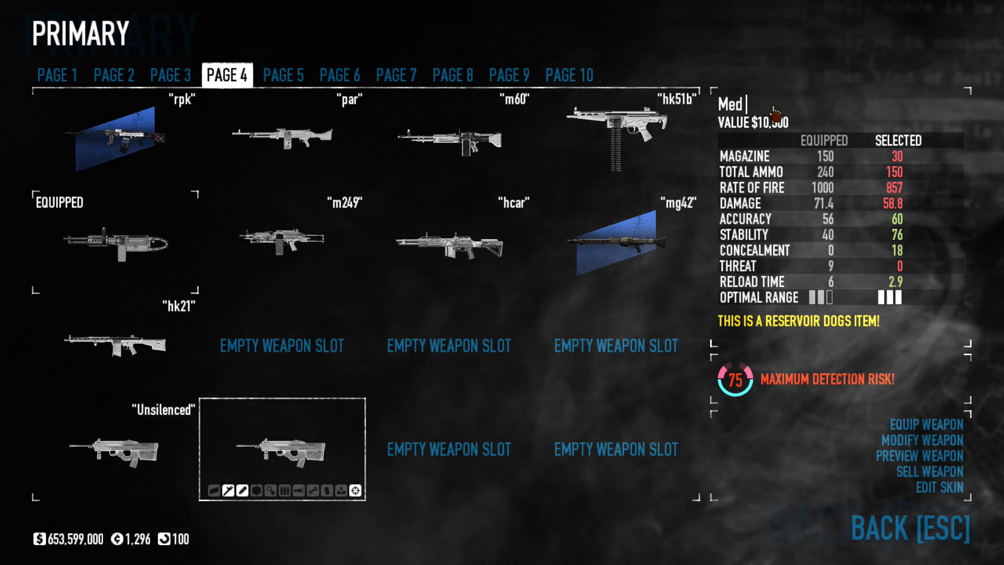
text( sup)
key(Return)
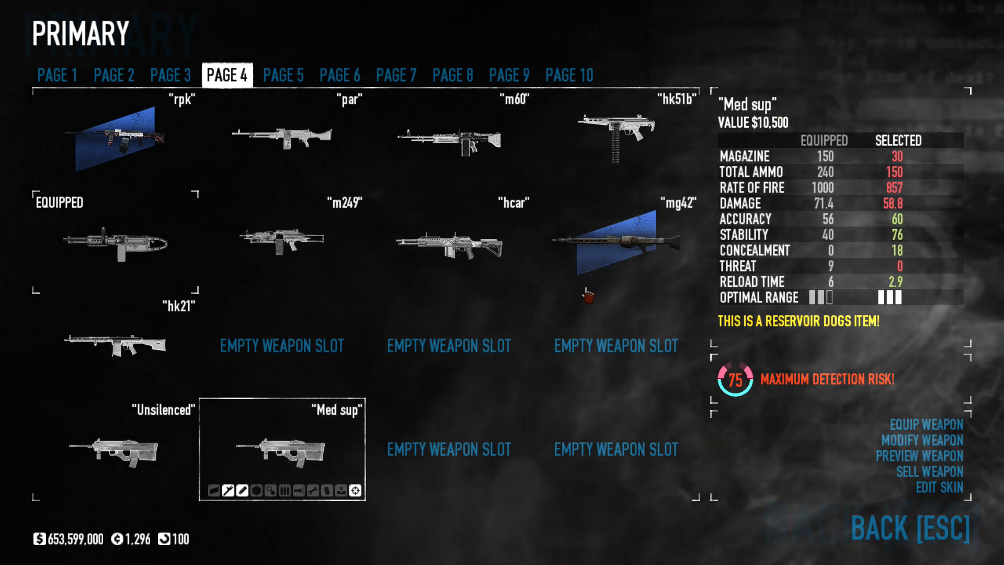
- Buy a third Union 5.56 Rifle for the empty slot beside the Med sup rifle
click(449, 444)
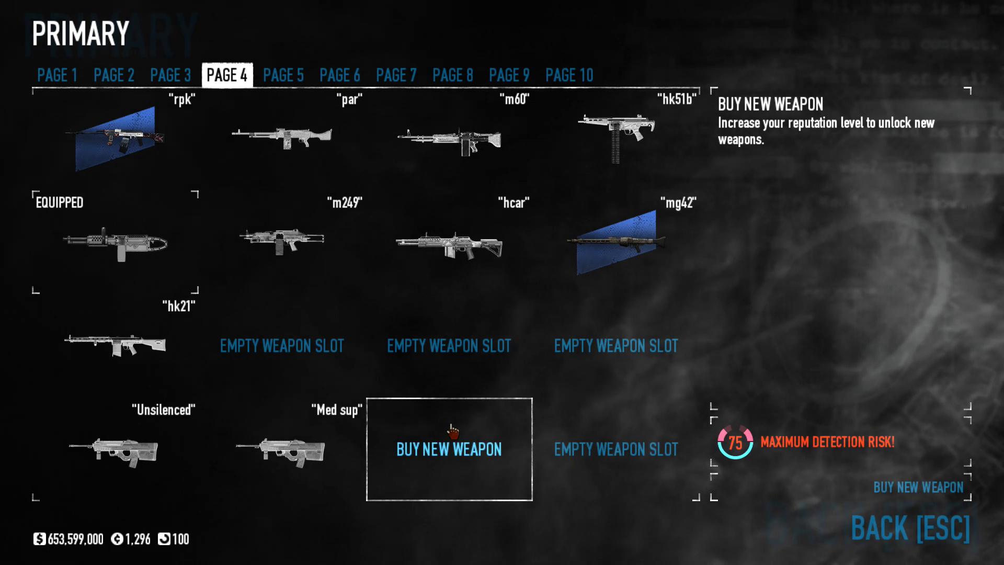
click(451, 432)
click(601, 162)
click(600, 162)
click(696, 335)
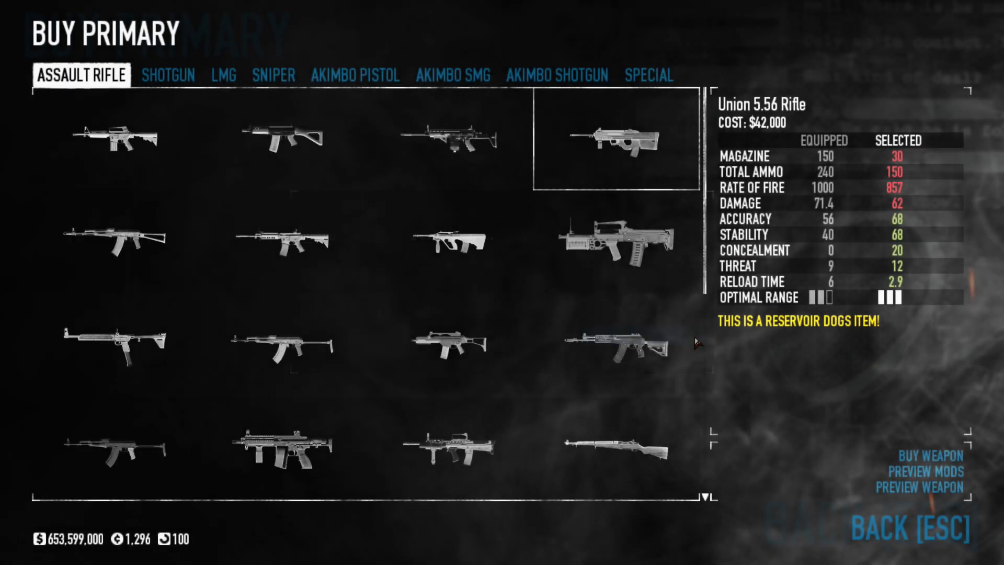
- Purchase another Short Barrel with Continental Coins and craft it onto the third Union 5.56 Rifle
click(882, 445)
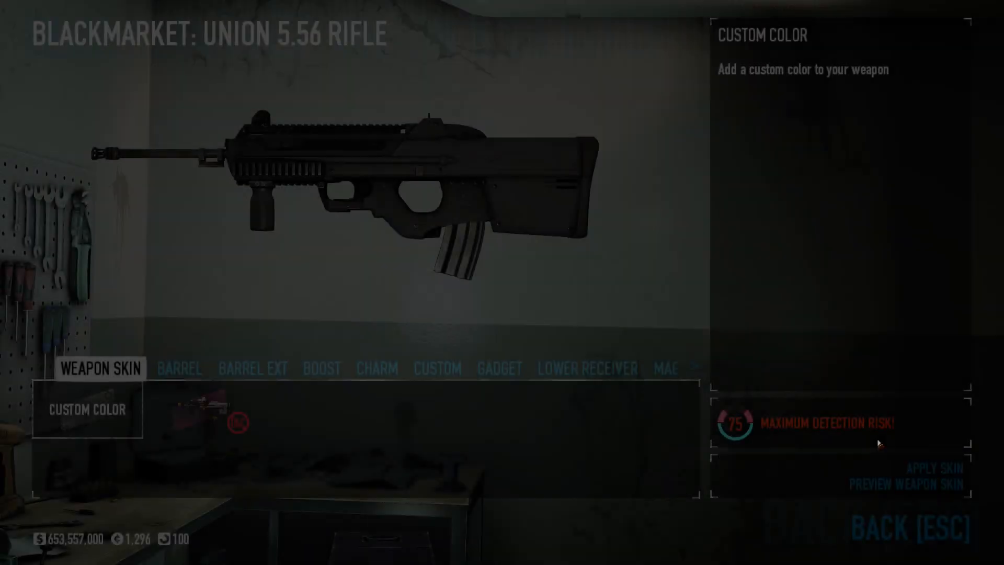
click(186, 374)
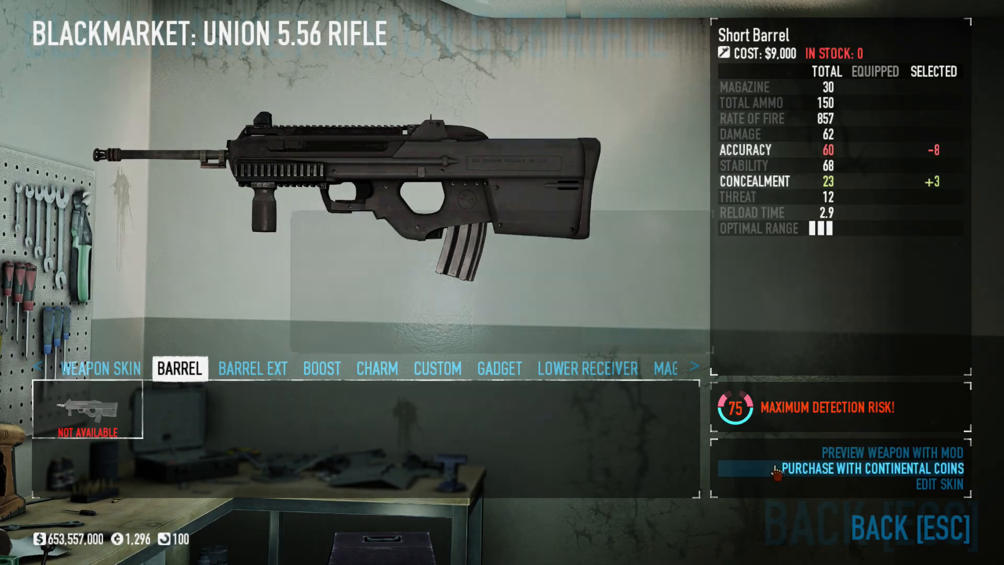
click(785, 468)
click(695, 315)
click(857, 445)
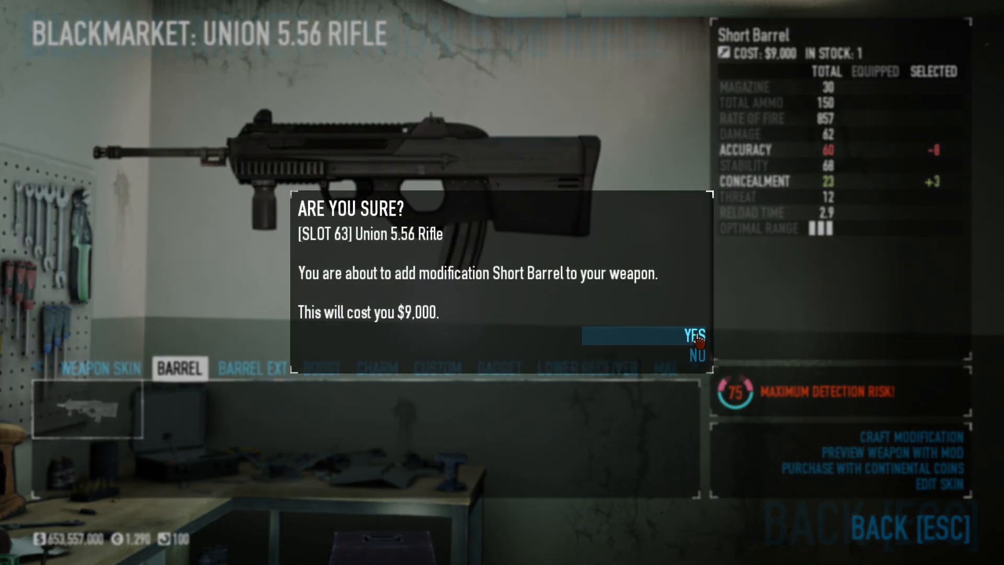
click(699, 331)
- Craft the Low Profile Suppressor barrel extension onto the third Union 5.56 Rifle
click(277, 368)
click(198, 430)
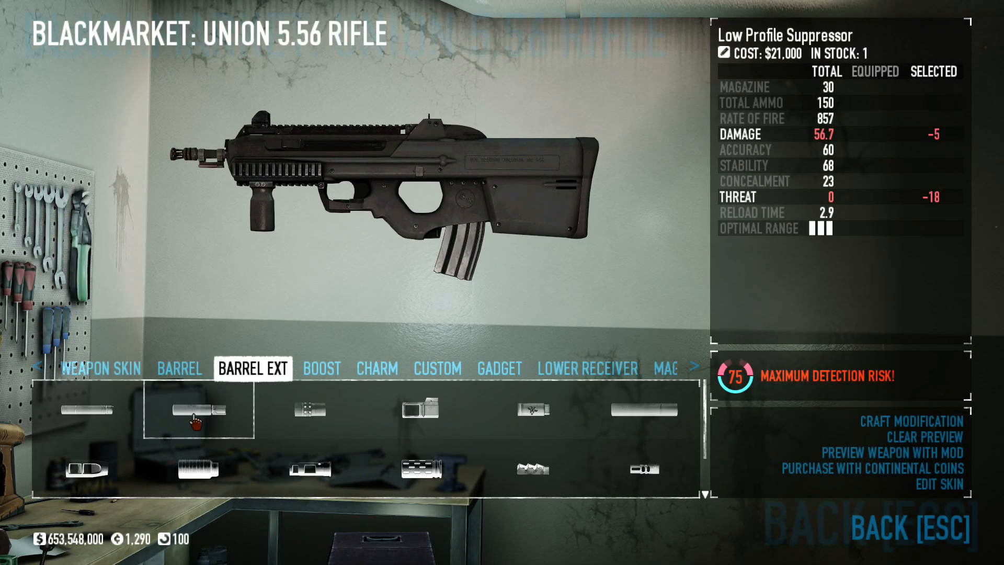
double_click(195, 423)
click(694, 342)
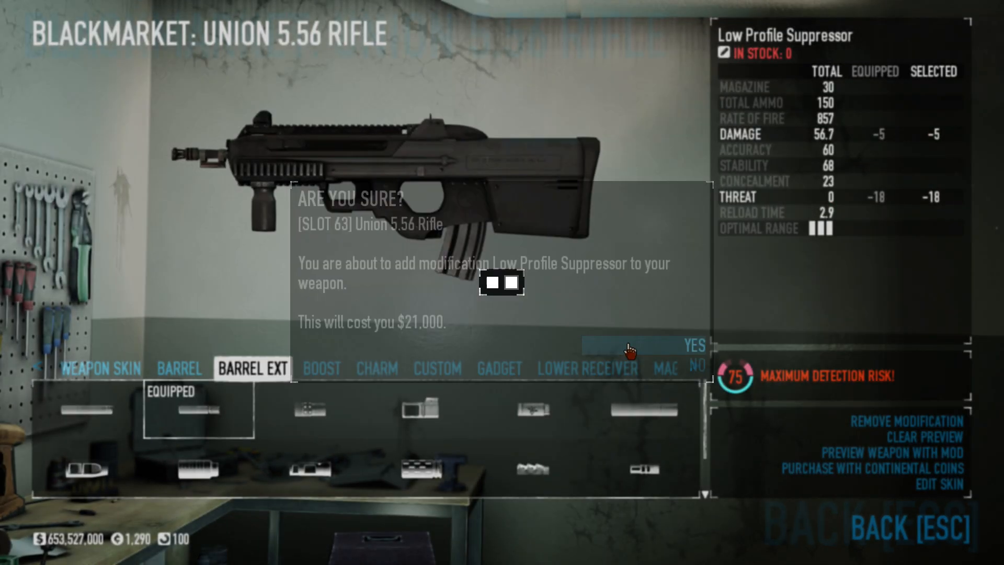
- Craft the Surgeon Sight onto the third Union 5.56 Rifle and return to the primary weapon list
click(657, 373)
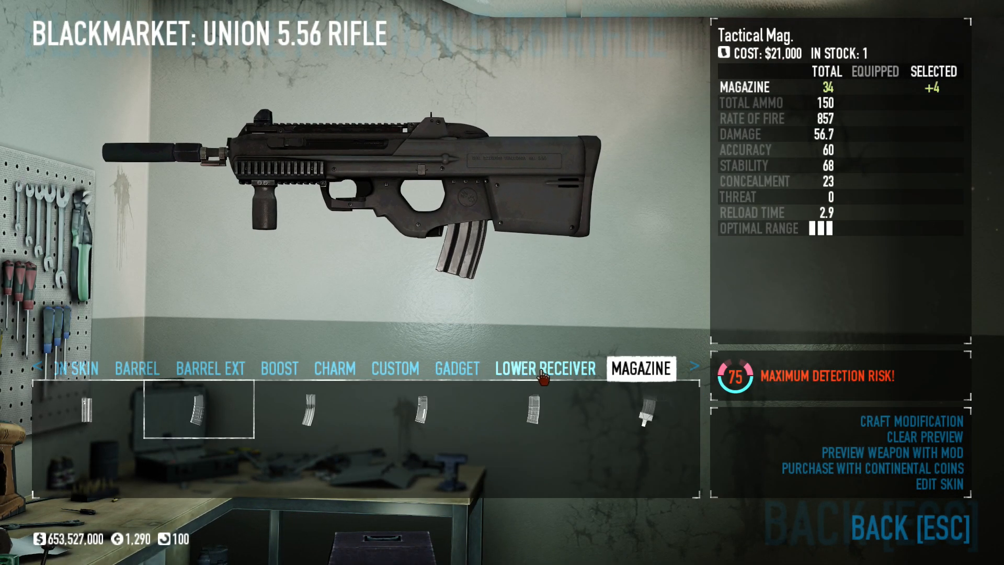
scroll(656, 373, down, 1)
scroll(655, 373, down, 1)
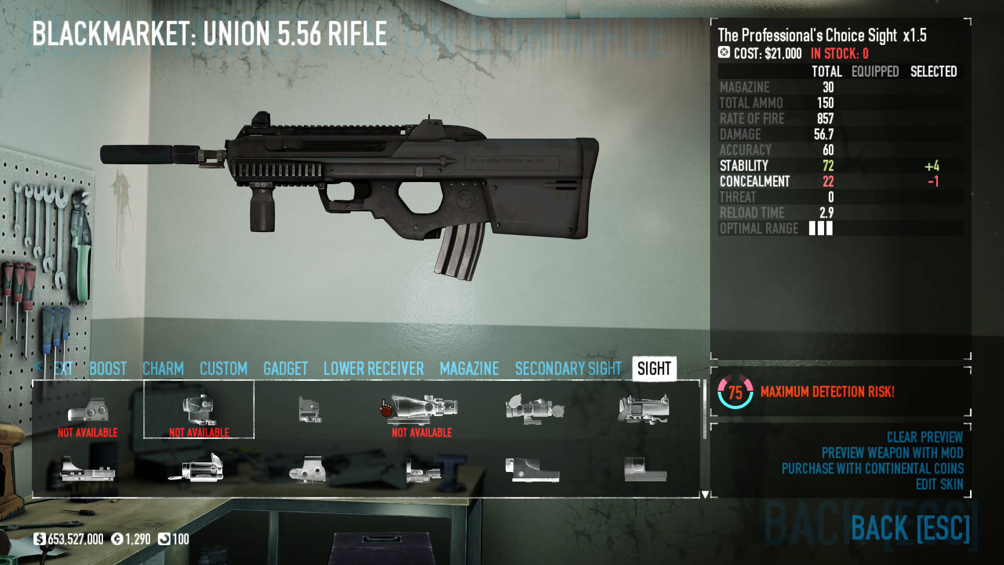
click(310, 410)
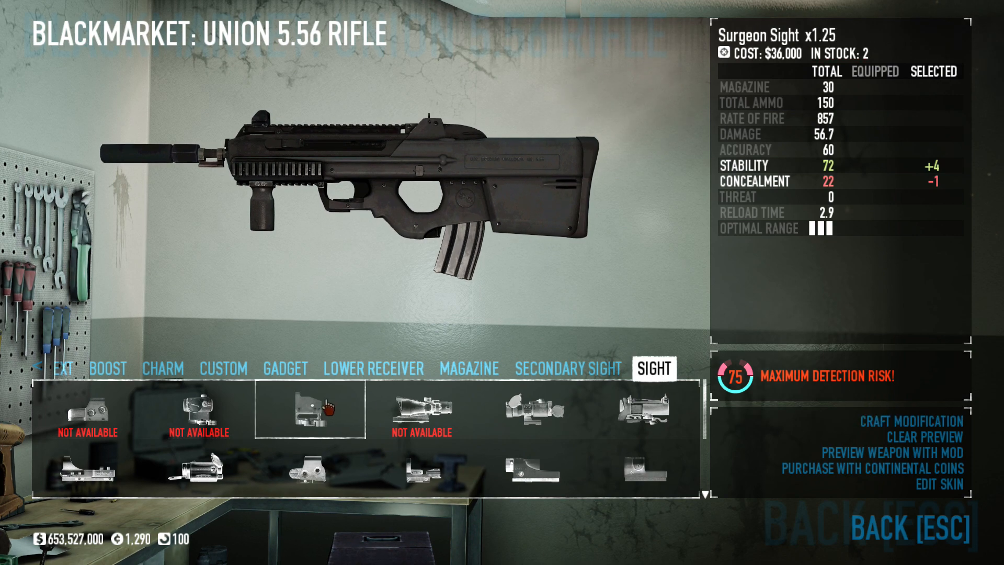
click(847, 428)
click(695, 340)
drag(466, 438, 563, 299)
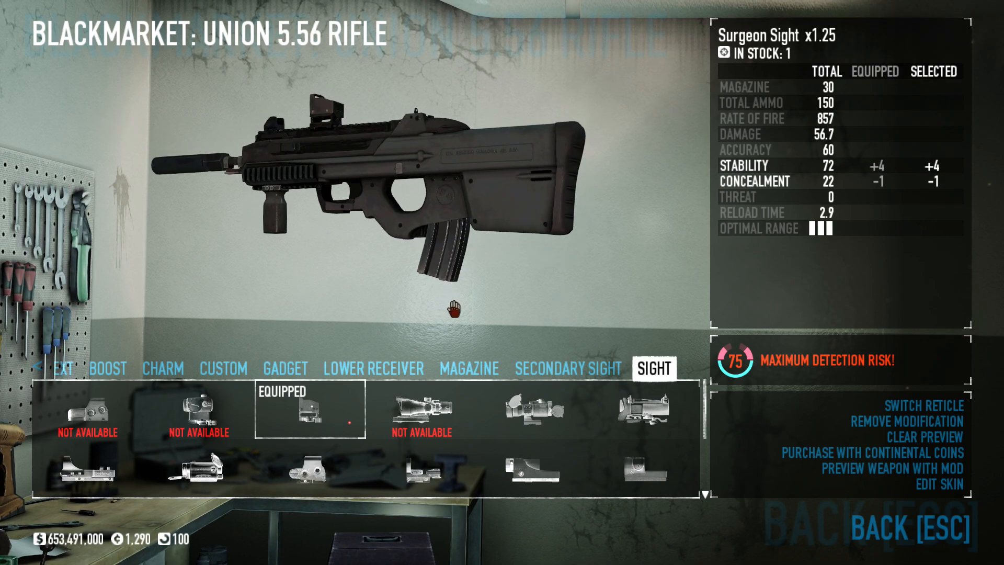
key(Escape)
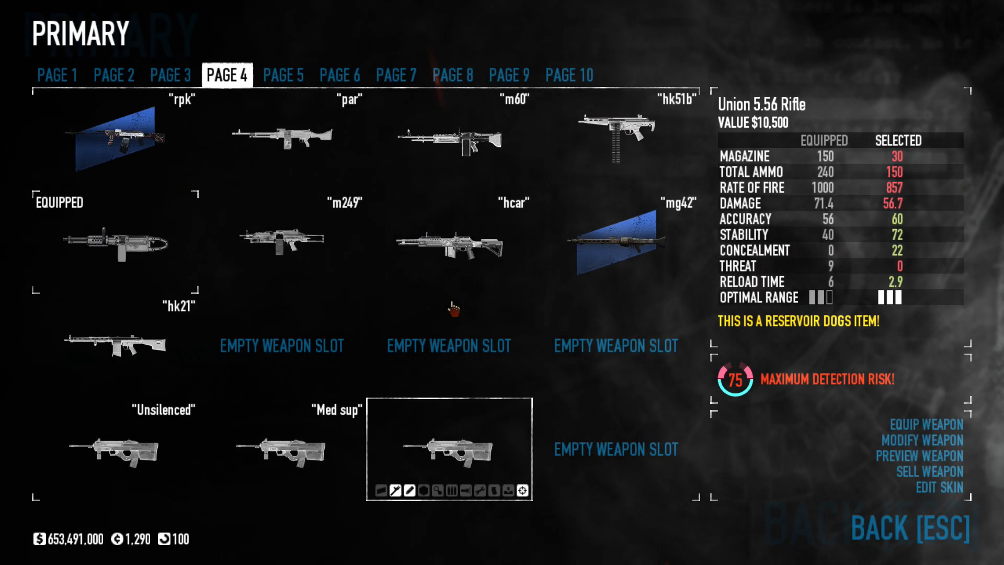
- Switch the reticle of the Med sup rifle's Acough Optic Scope to a red chevron
click(282, 450)
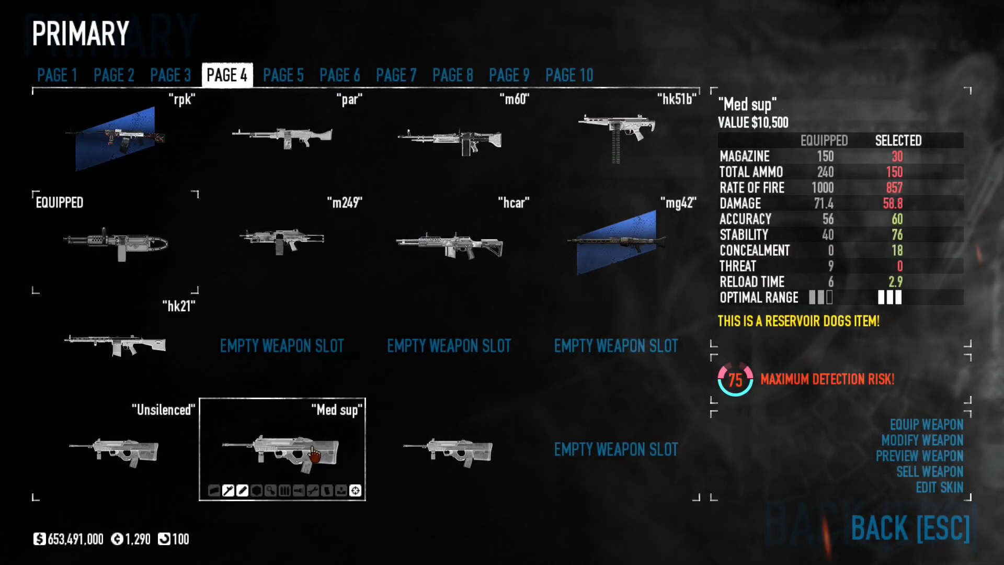
click(871, 445)
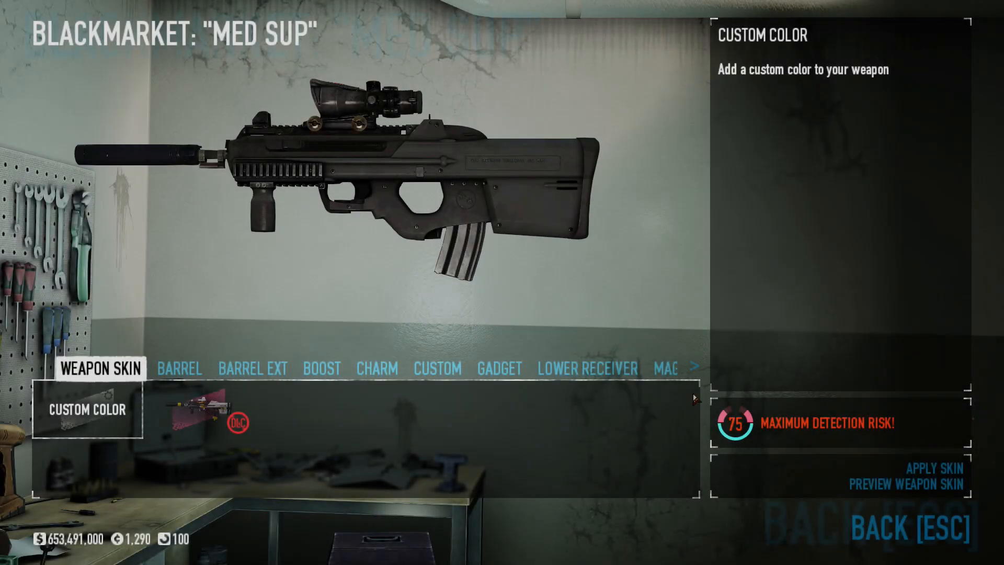
scroll(664, 380, down, 10)
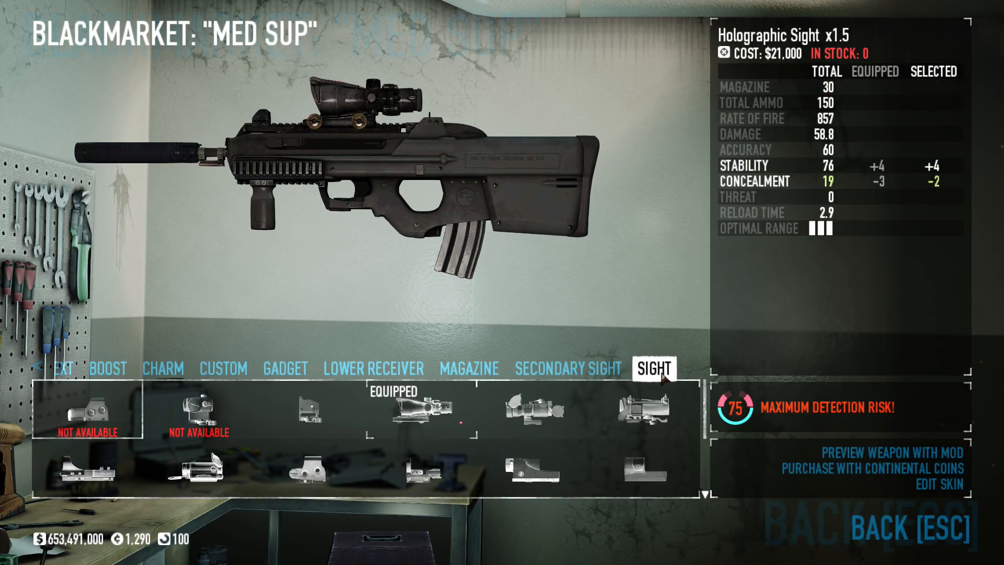
click(447, 413)
click(737, 421)
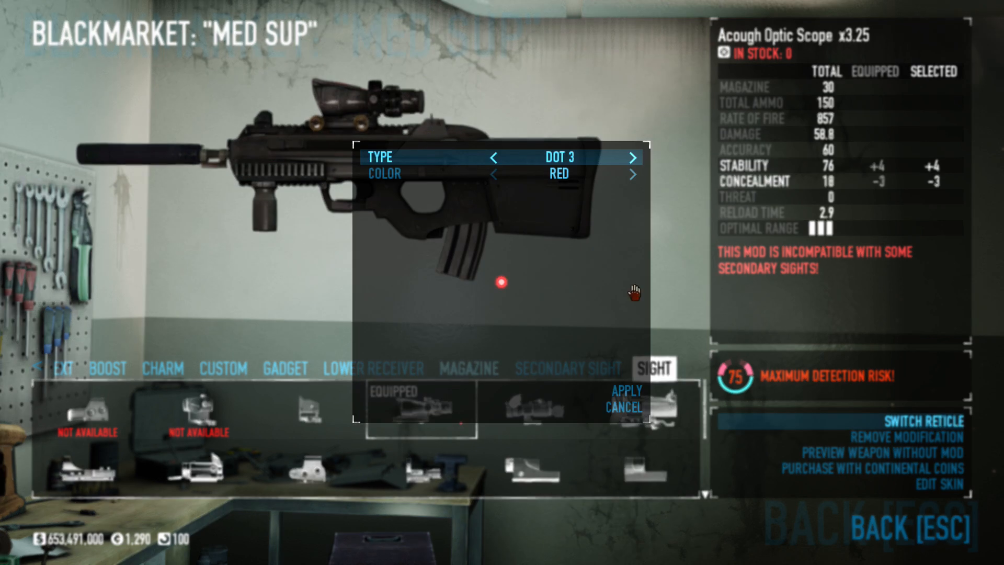
click(633, 161)
click(632, 161)
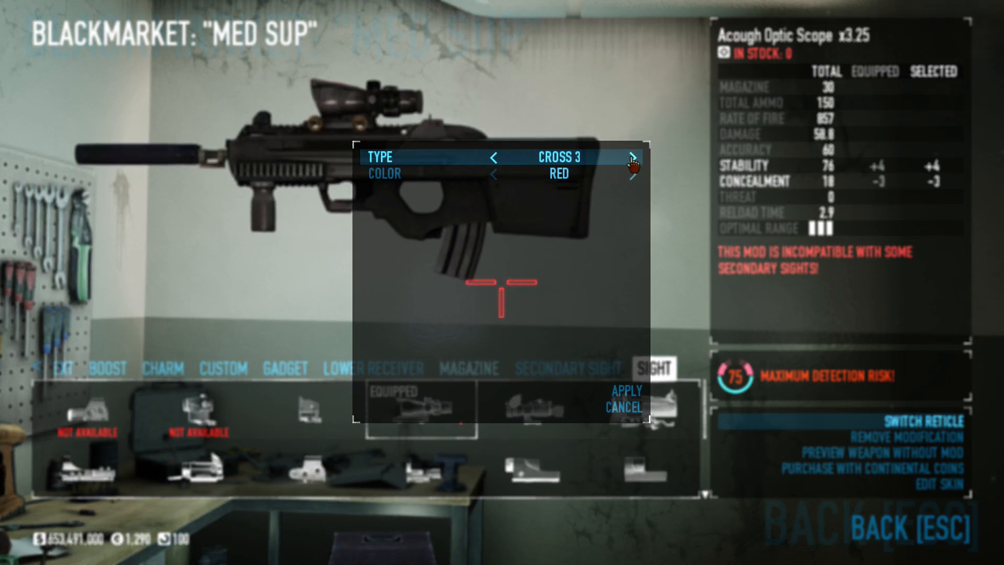
click(633, 161)
click(632, 161)
click(632, 161)
click(632, 161)
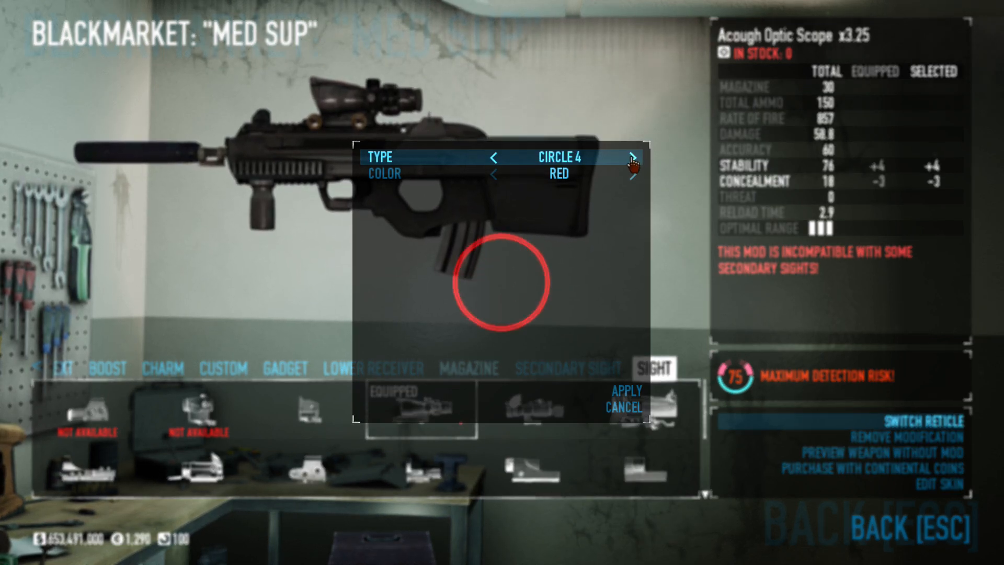
click(632, 161)
click(625, 391)
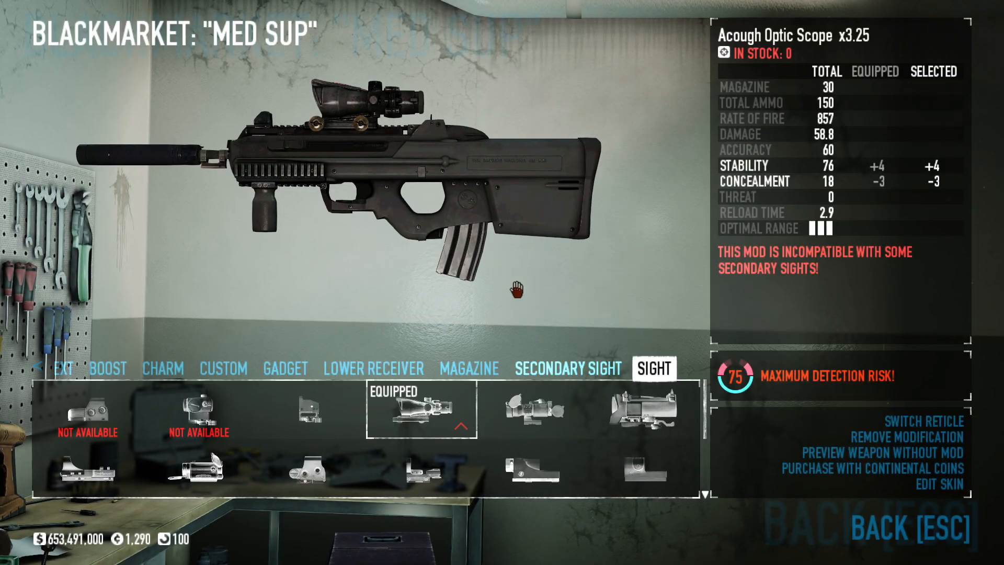
key(Escape)
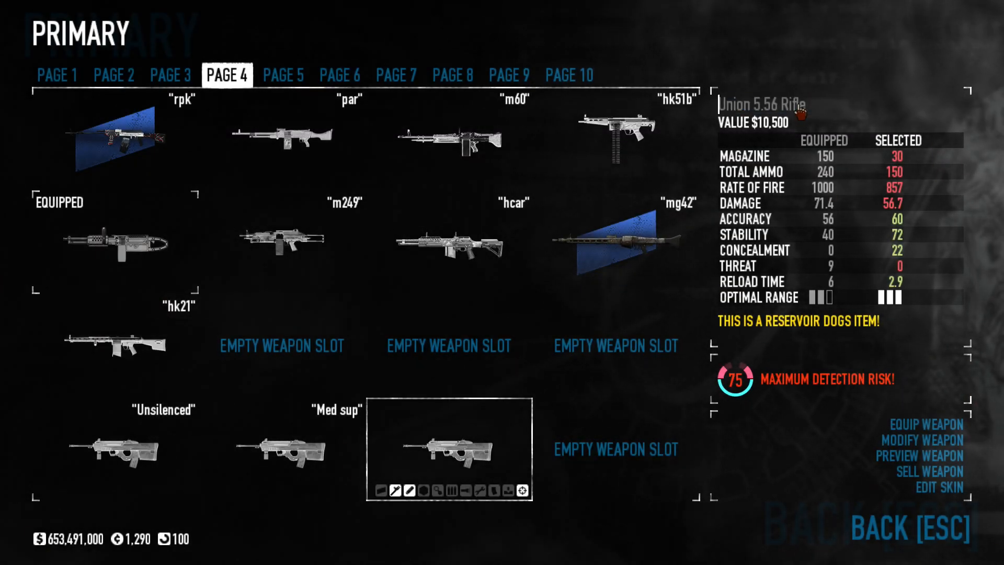
- Rename the third Union 5.56 Rifle as Low Pro Sup
click(800, 111)
text(Low pr)
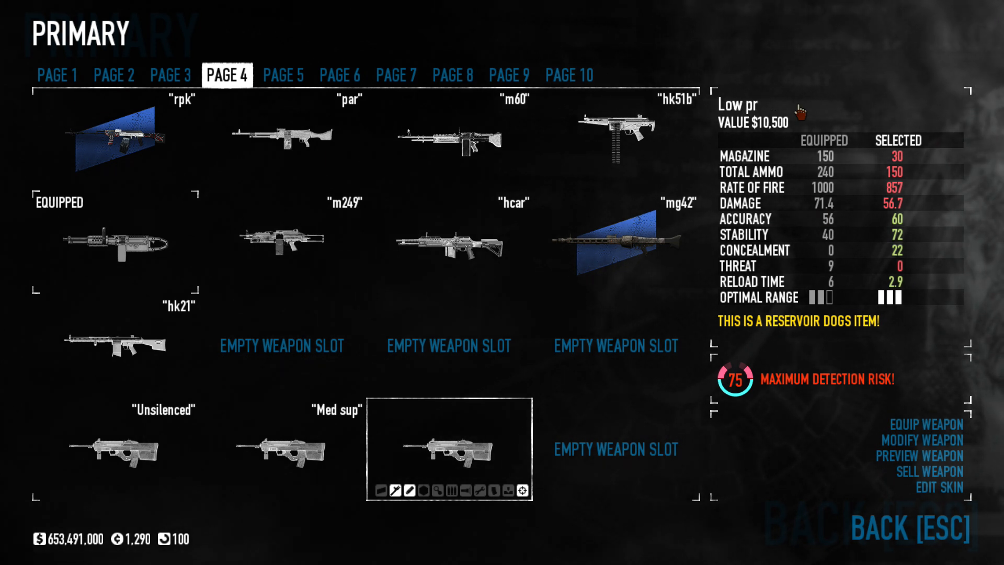
key(BackSpace)
key(BackSpace)
text(Pro Sup)
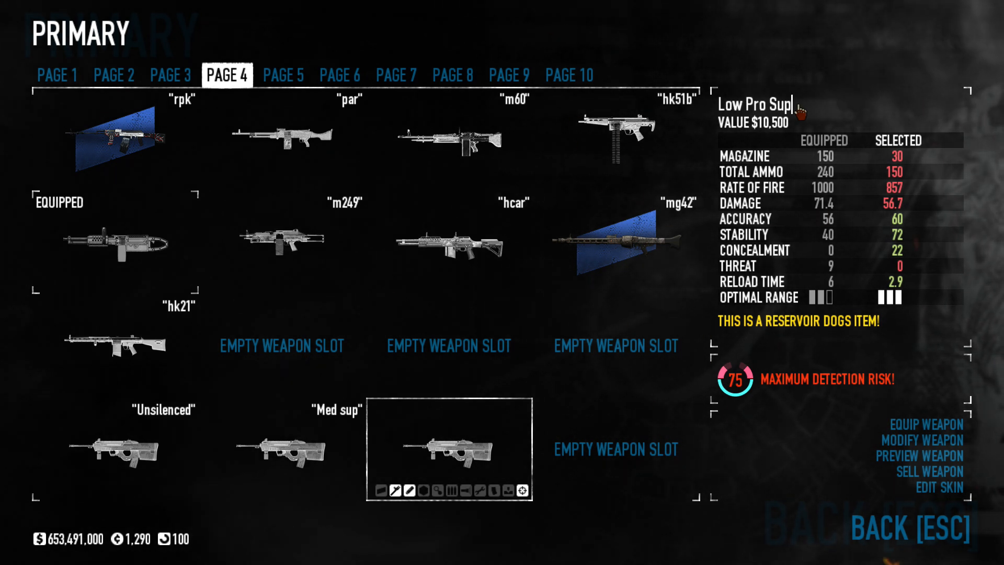
key(Return)
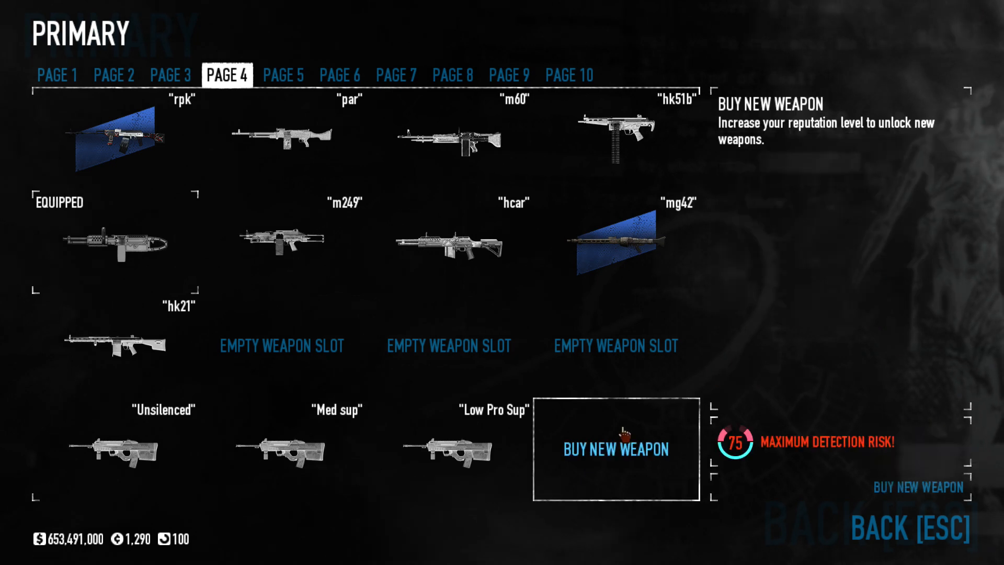
- Buy a fourth Union 5.56 Rifle for the empty slot beside the Low Pro Sup rifle
click(610, 449)
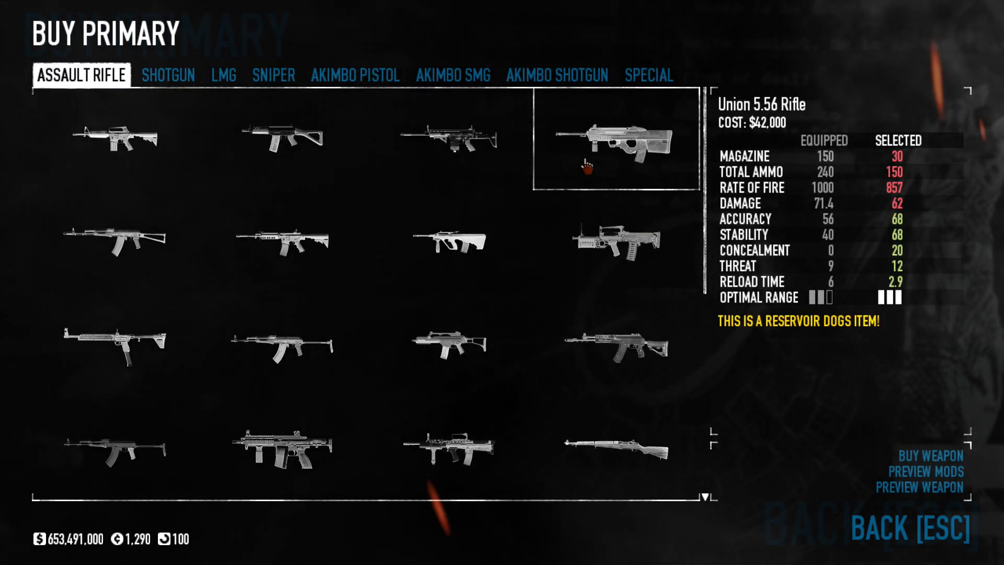
double_click(569, 162)
click(694, 335)
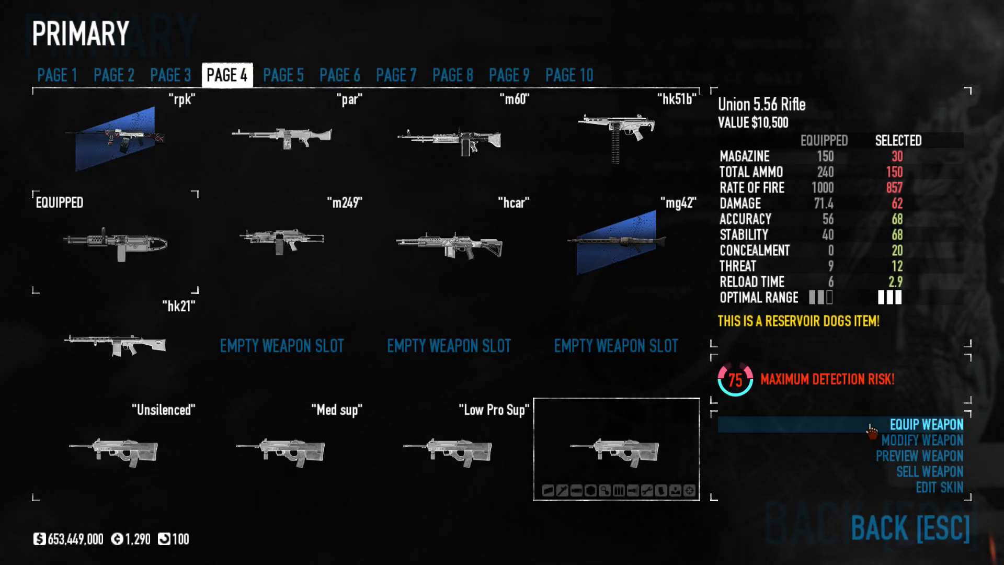
- Purchase a Short Barrel with Continental Coins and craft it onto the fourth Union 5.56 Rifle
click(871, 441)
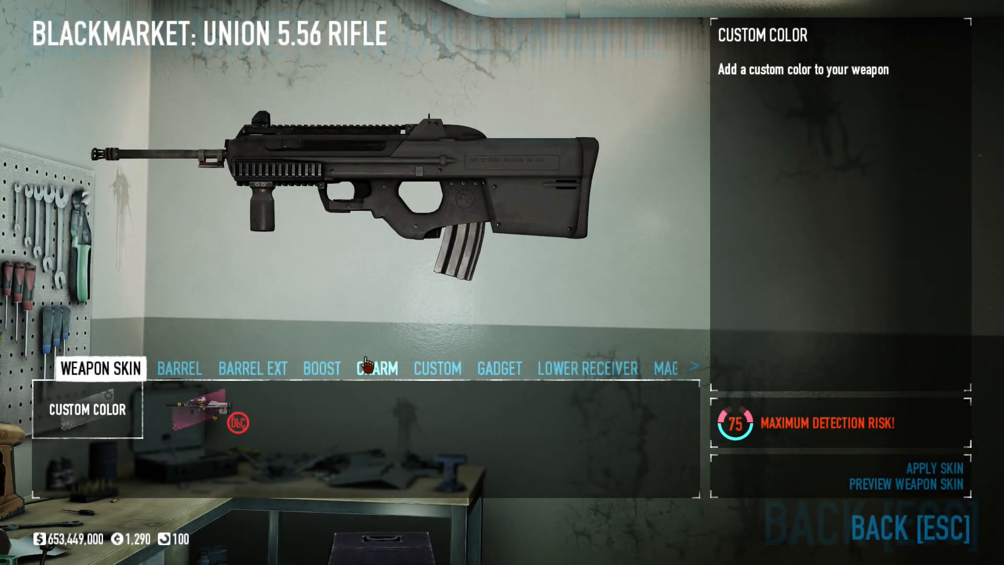
click(196, 372)
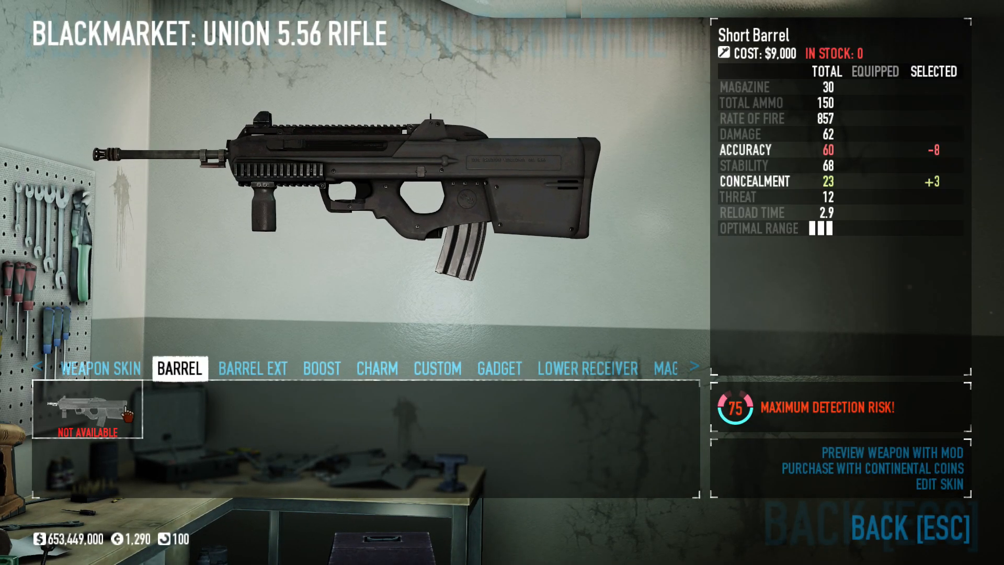
double_click(89, 410)
click(658, 322)
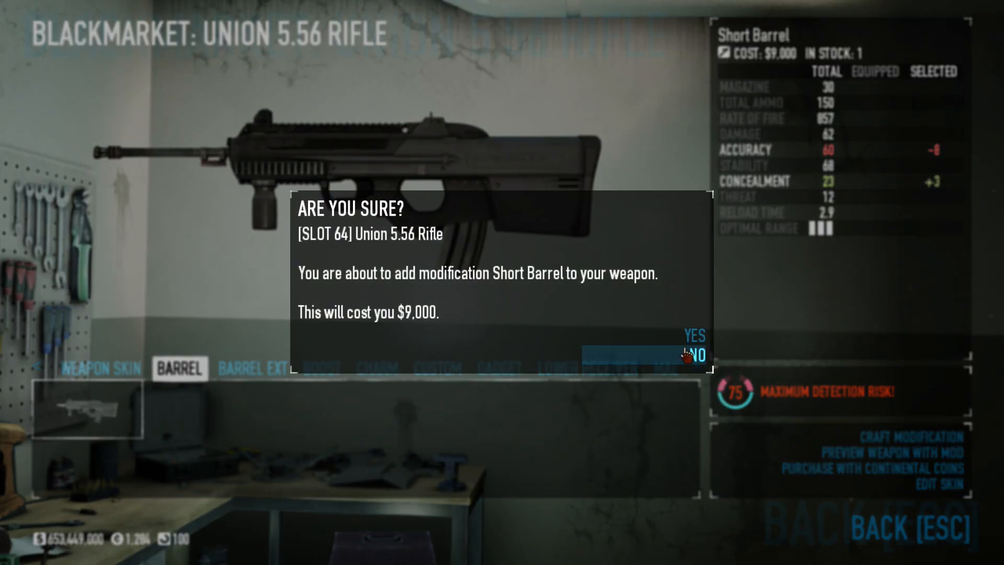
click(664, 332)
- Craft The Bigger the Better Suppressor barrel extension onto the fourth Union 5.56 Rifle
click(252, 368)
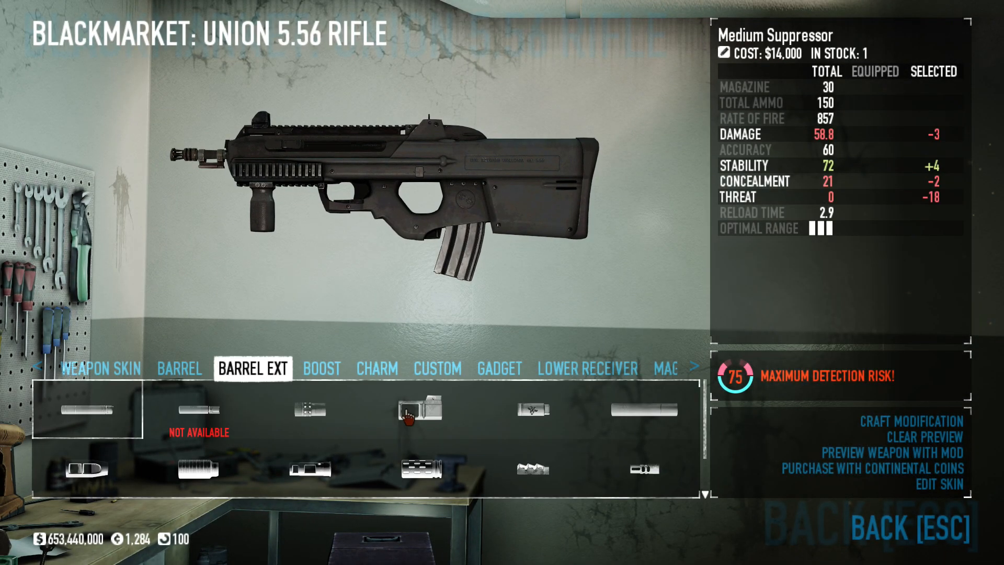
click(642, 417)
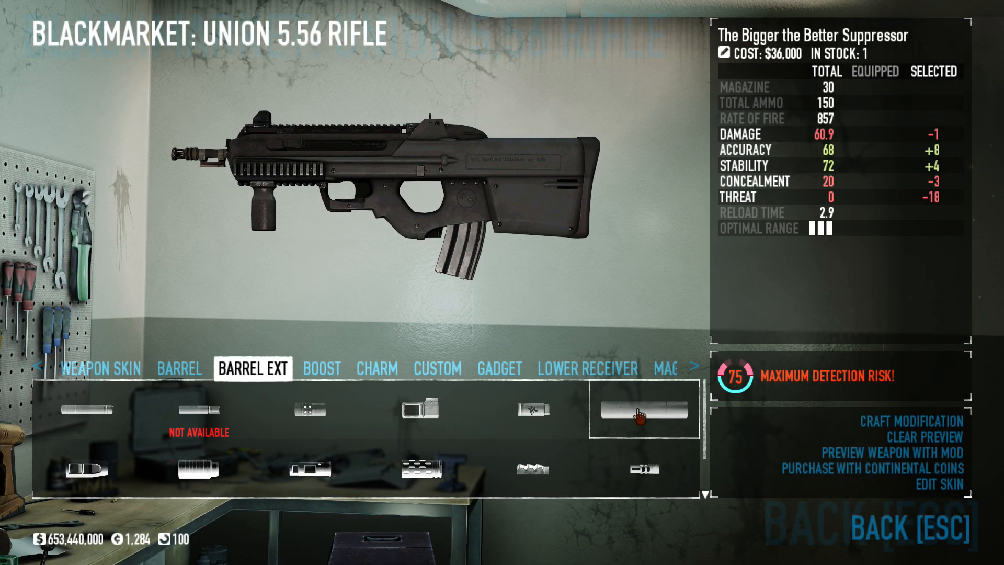
click(639, 416)
click(660, 341)
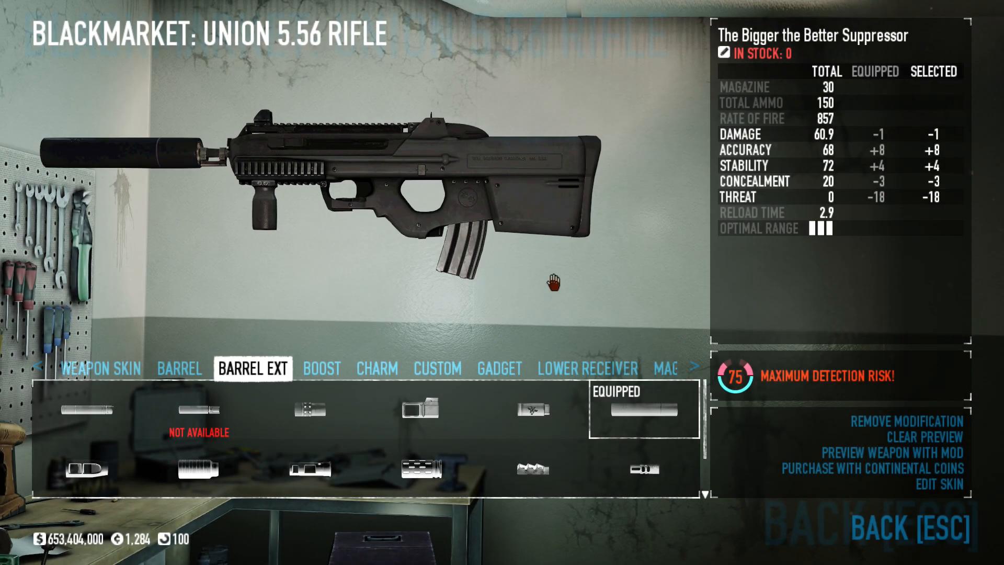
- Preview the Advanced Combat Sight on the fourth Union 5.56 Rifle and craft it onto the weapon
scroll(643, 376, down, 8)
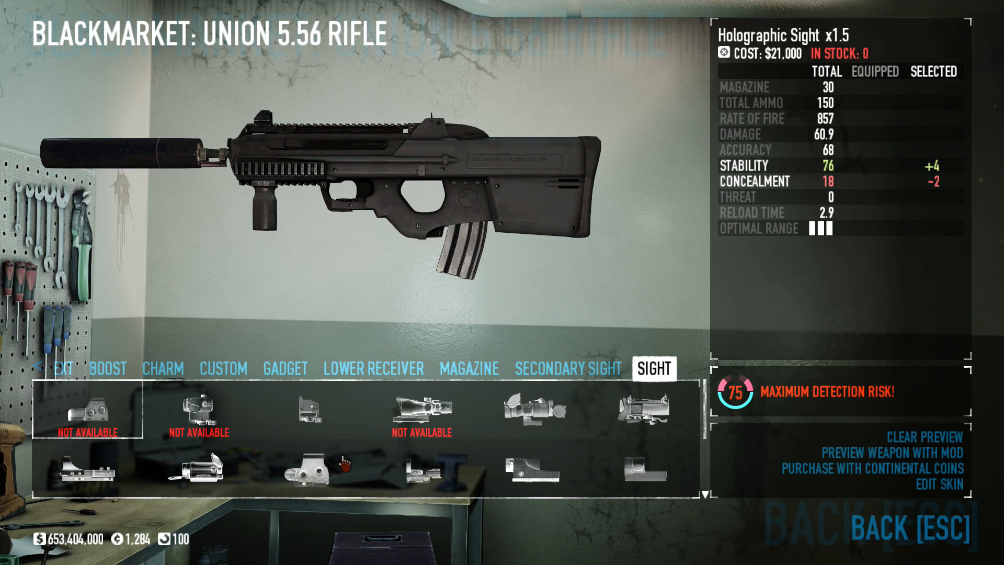
scroll(543, 429, down, 2)
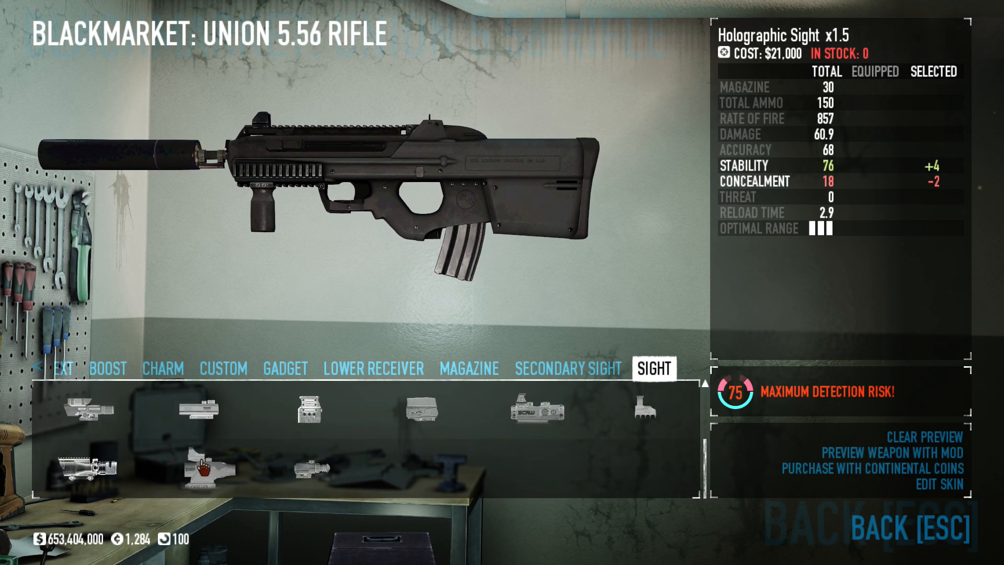
click(113, 475)
click(787, 456)
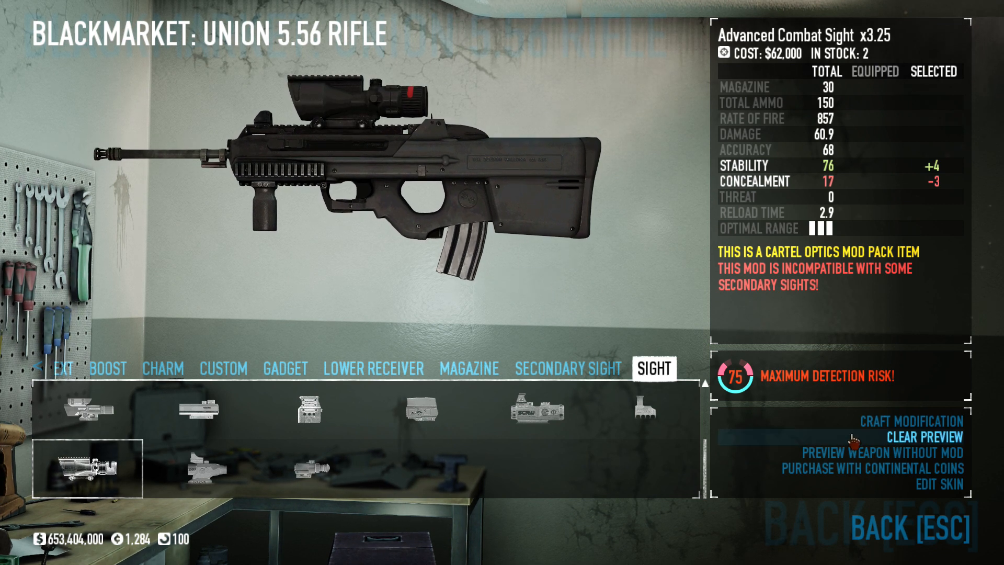
click(860, 452)
click(860, 452)
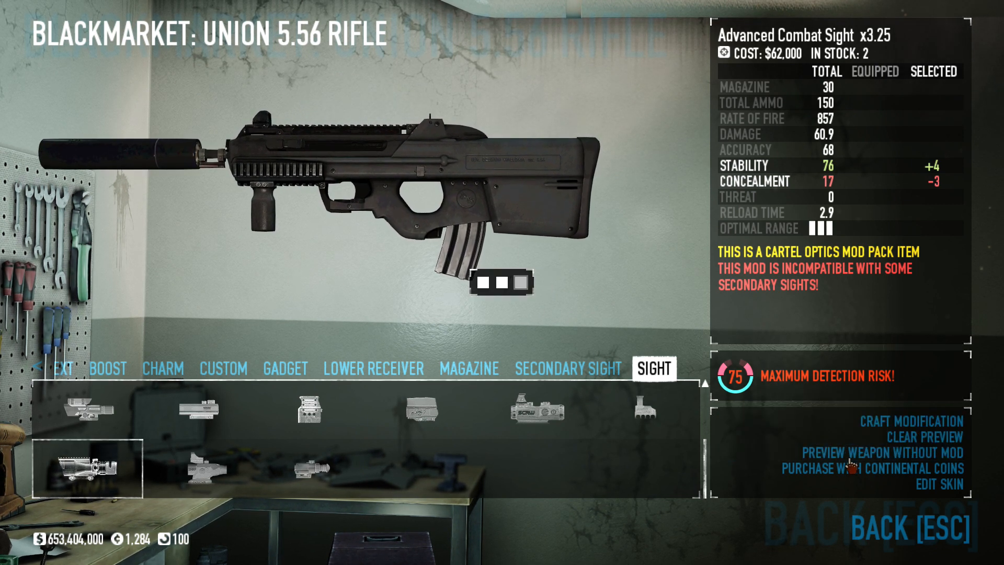
drag(429, 282, 598, 316)
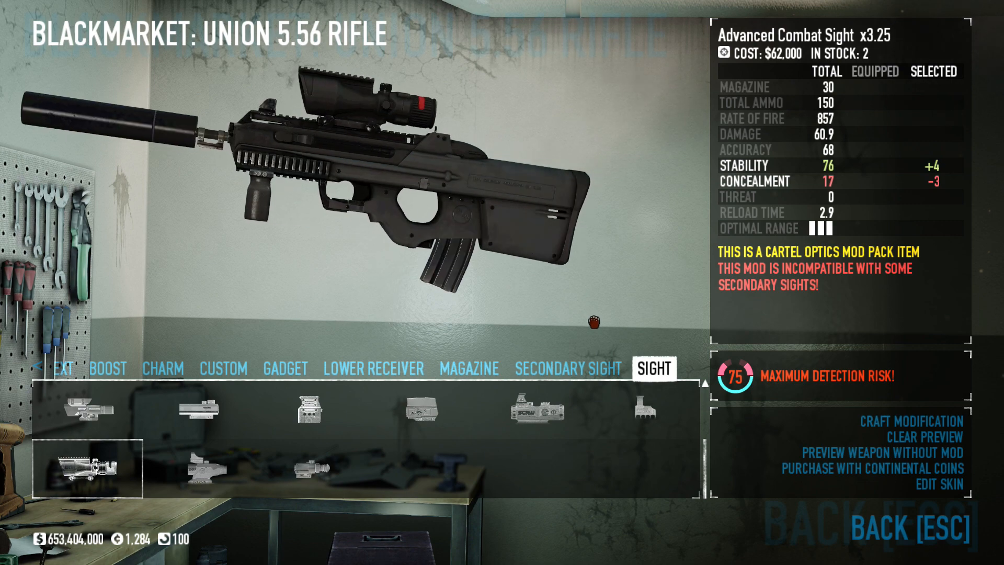
click(826, 420)
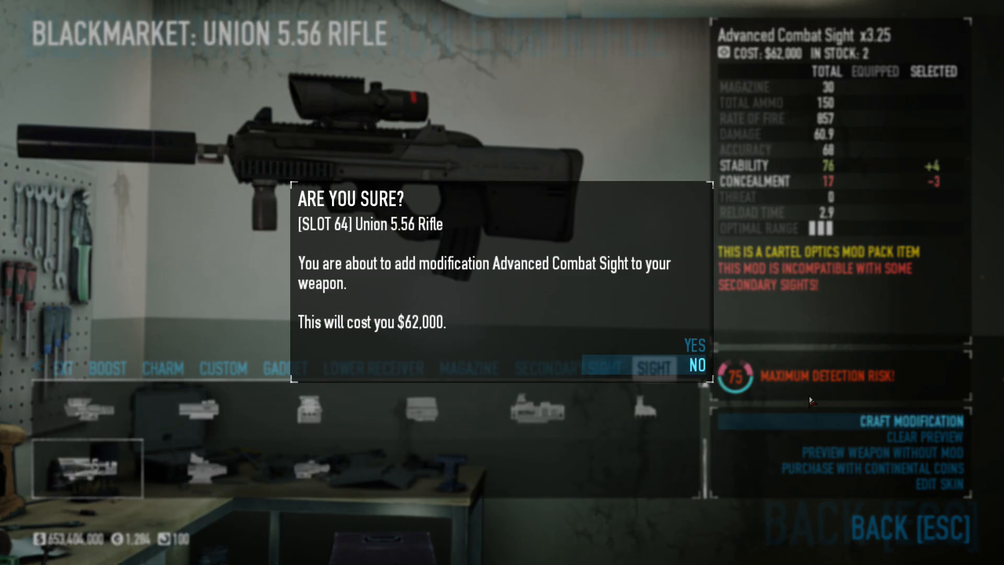
click(631, 347)
- Set the Advanced Combat Sight's reticle to type Angle 1 in red
click(865, 423)
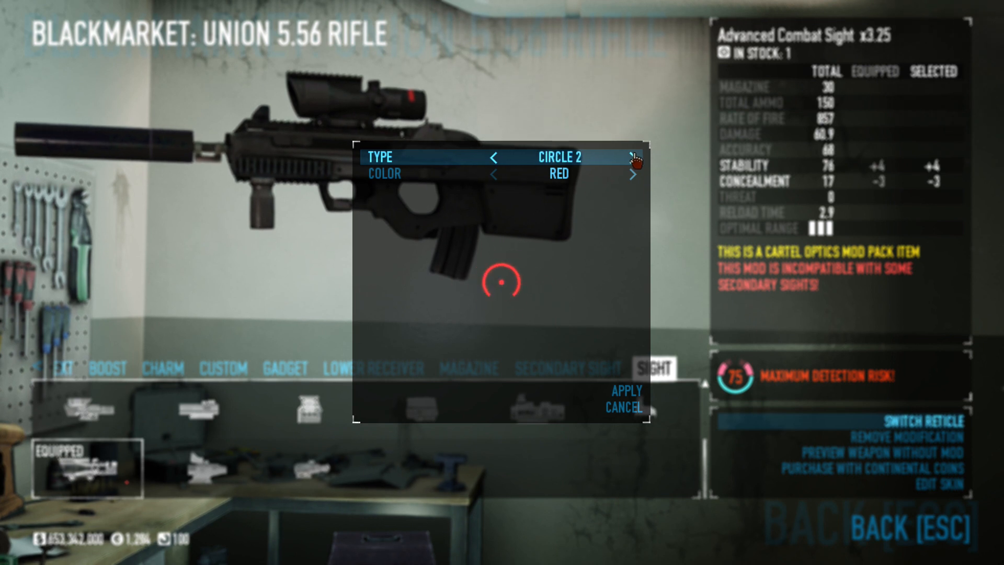
click(493, 164)
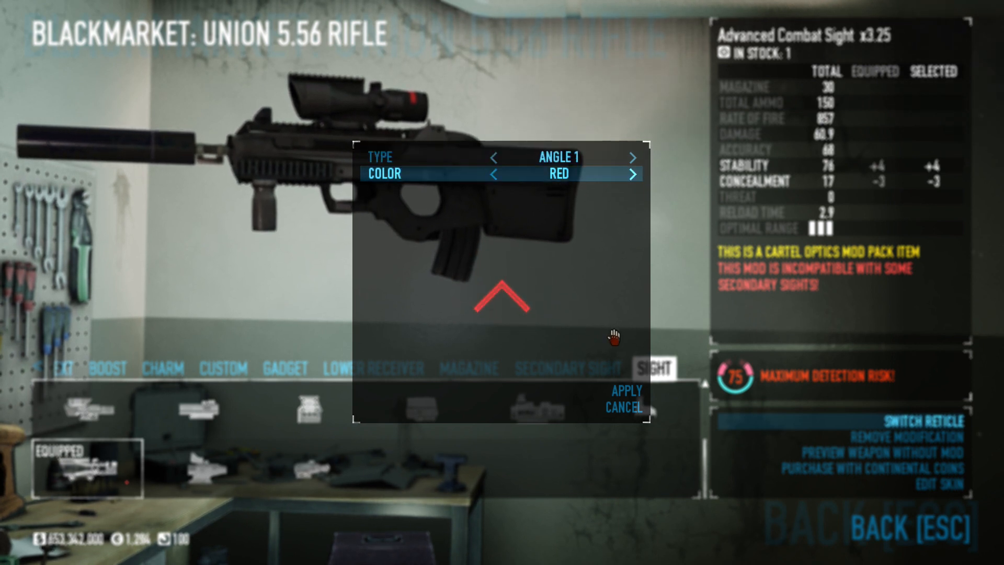
click(594, 397)
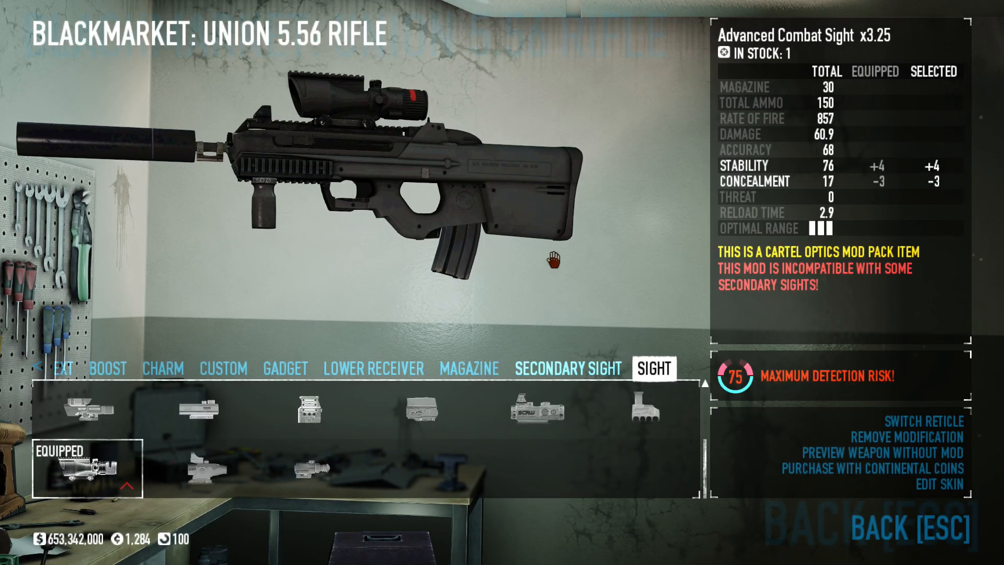
- Rename the fourth Union 5.56 Rifle as Big sup and select the Unsilenced rifle
key(Escape)
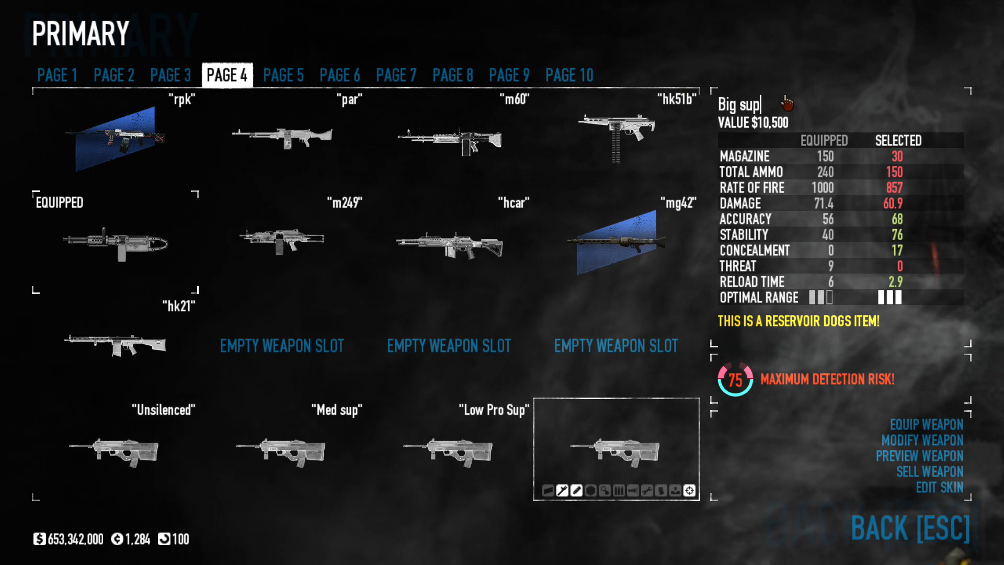
key(Return)
click(155, 448)
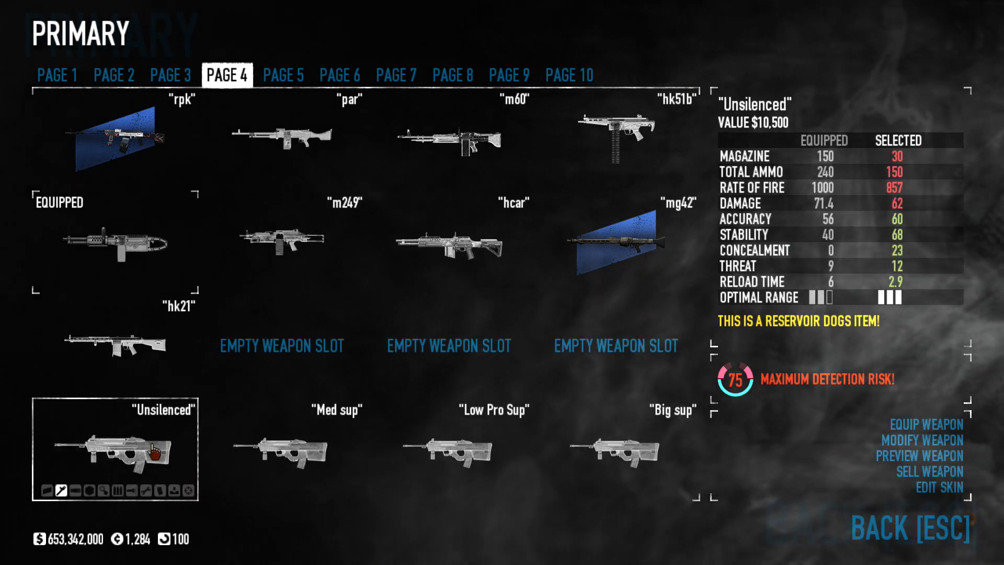
- Look over the Med sup, Low Pro Sup and Big sup rifles, return to the main menu and create an empty lobby
click(317, 449)
click(475, 452)
click(572, 451)
key(Escape)
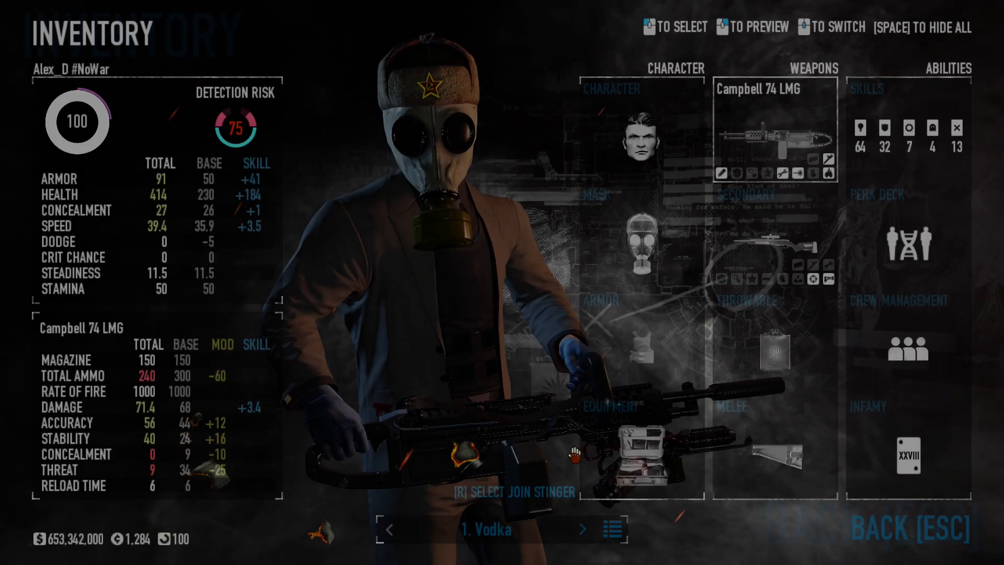
key(Escape)
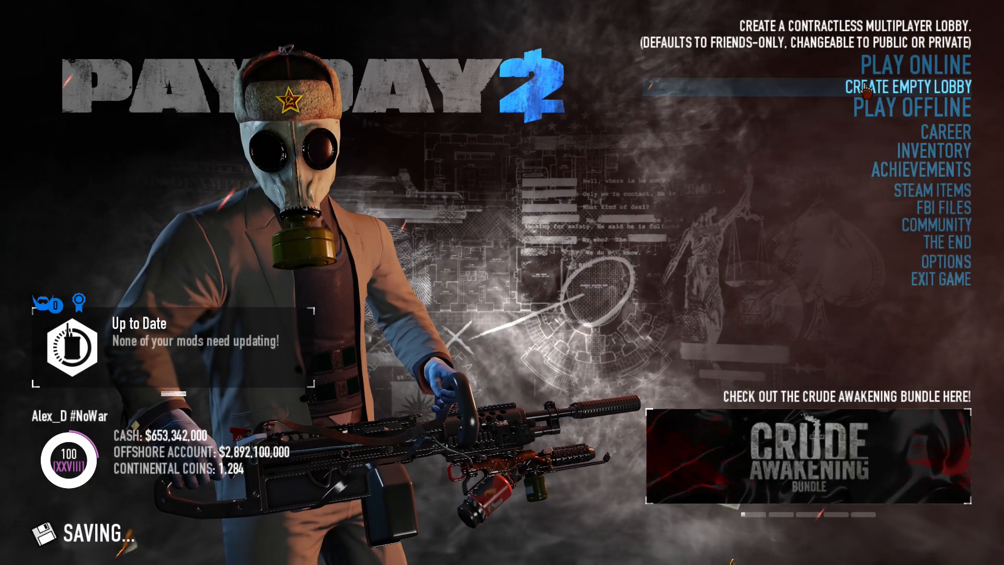
click(873, 98)
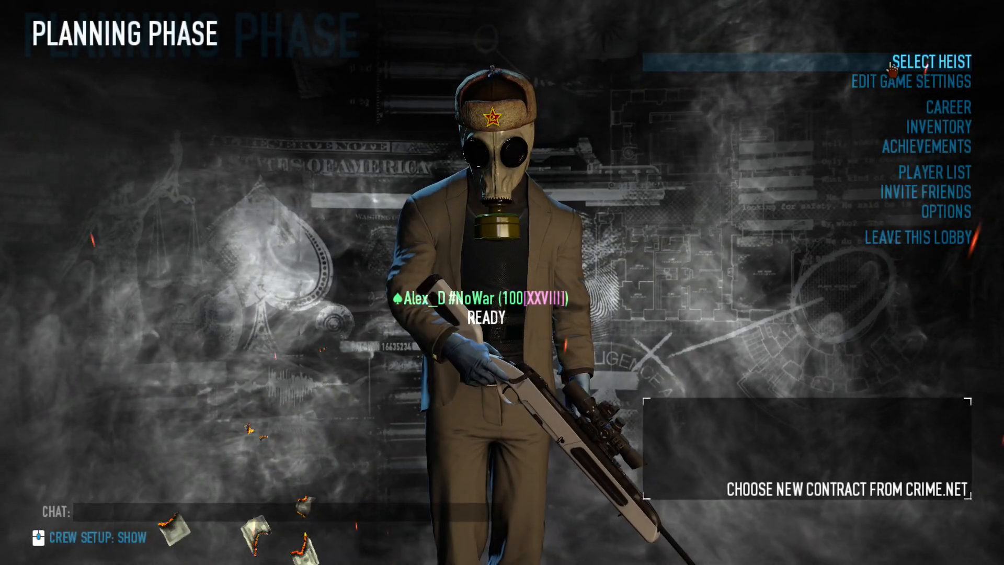
- Choose the safe house as the heist, confirm going there and ready up with the Unsilenced rifle as primary
click(892, 67)
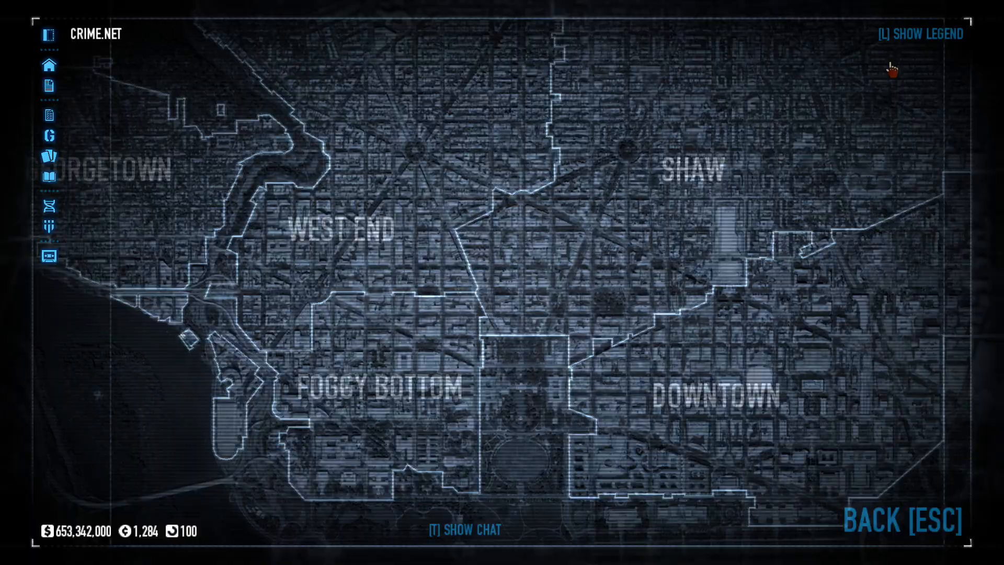
click(49, 73)
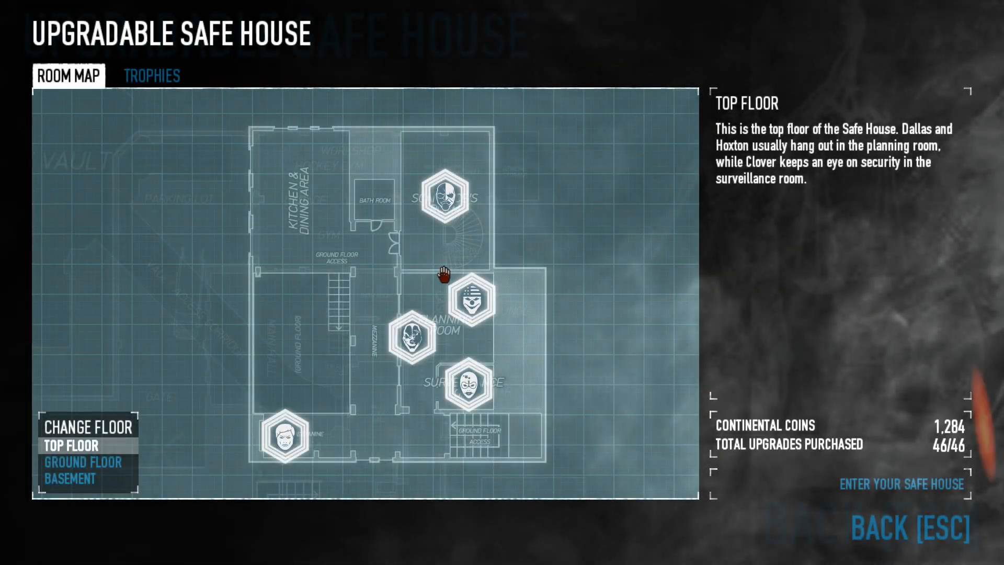
click(844, 483)
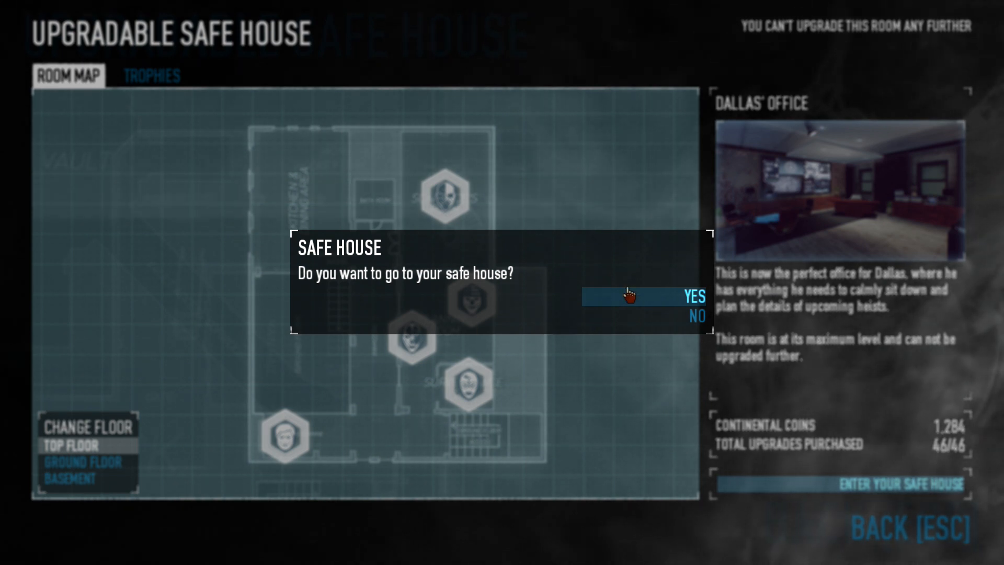
click(629, 296)
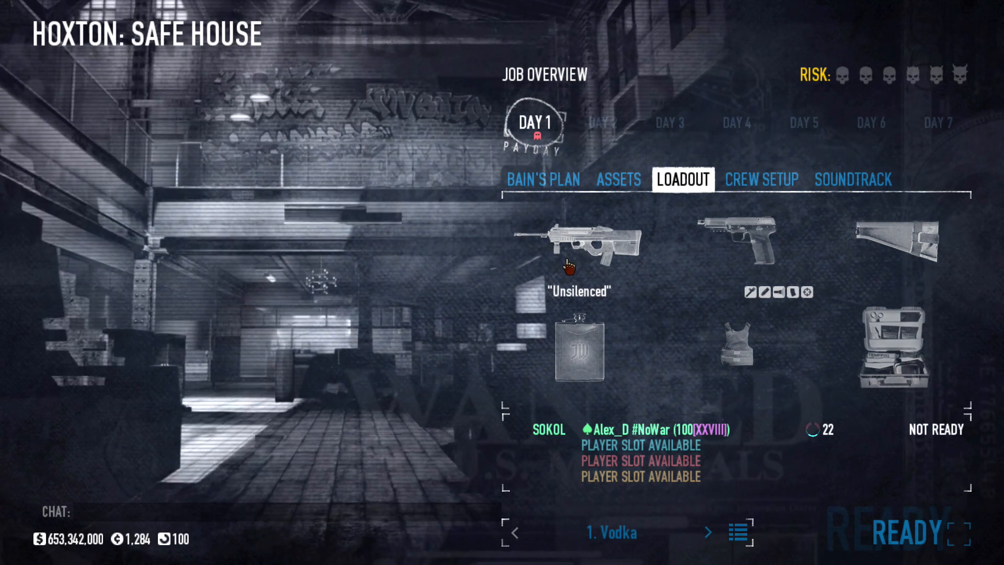
click(890, 534)
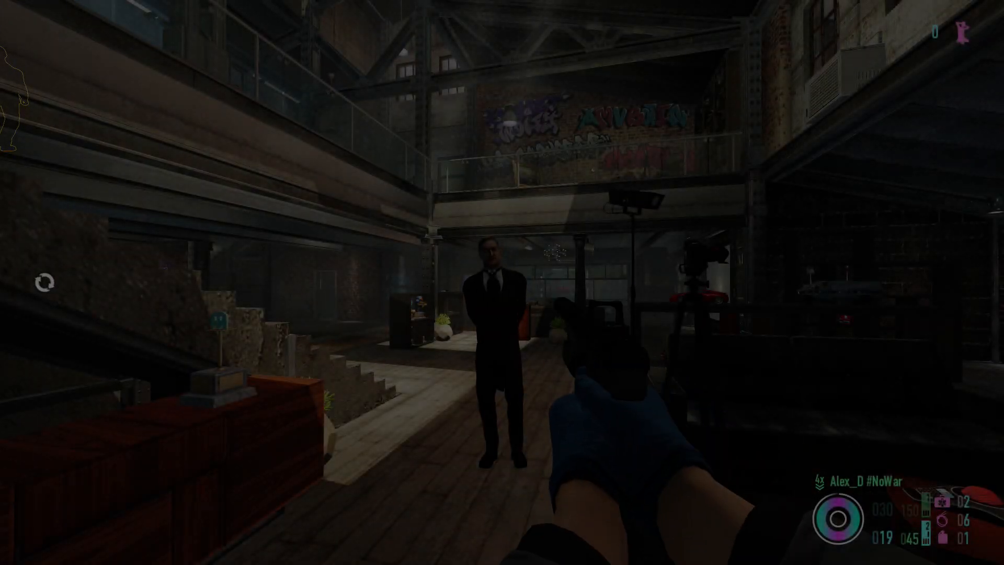
- Walk around the butler and the staircase in the safe house's main hall to look the area over
key(w)
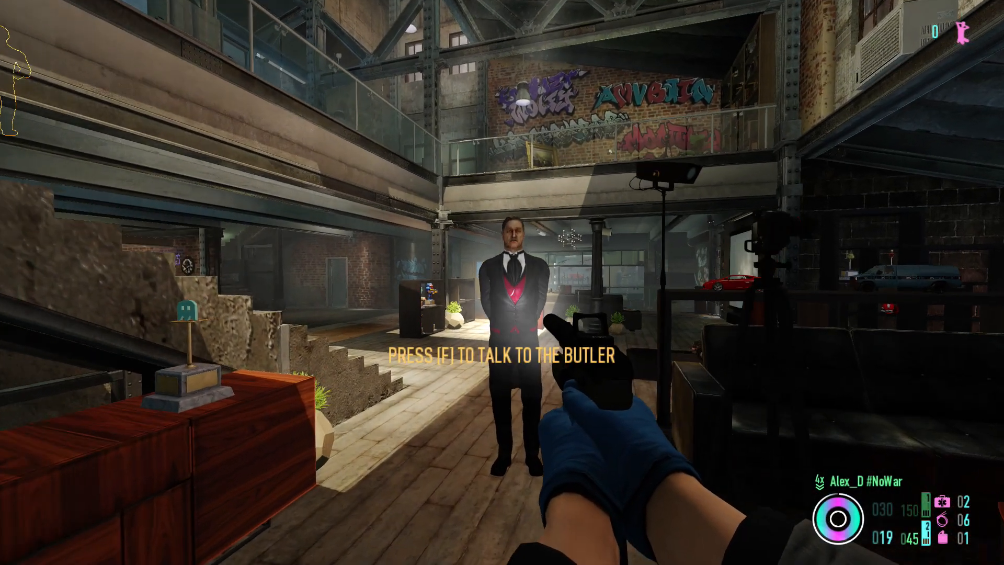
key(w)
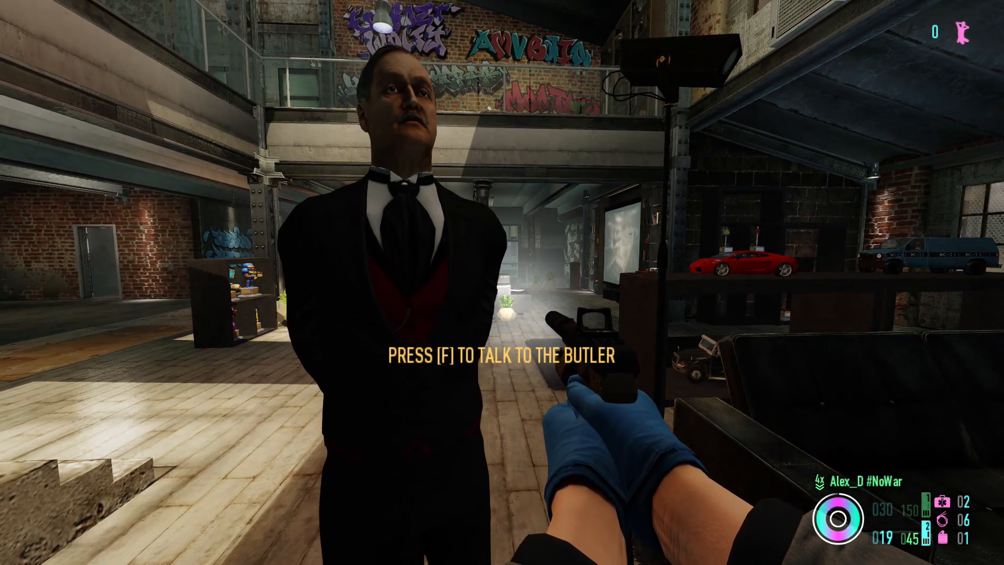
key(w)
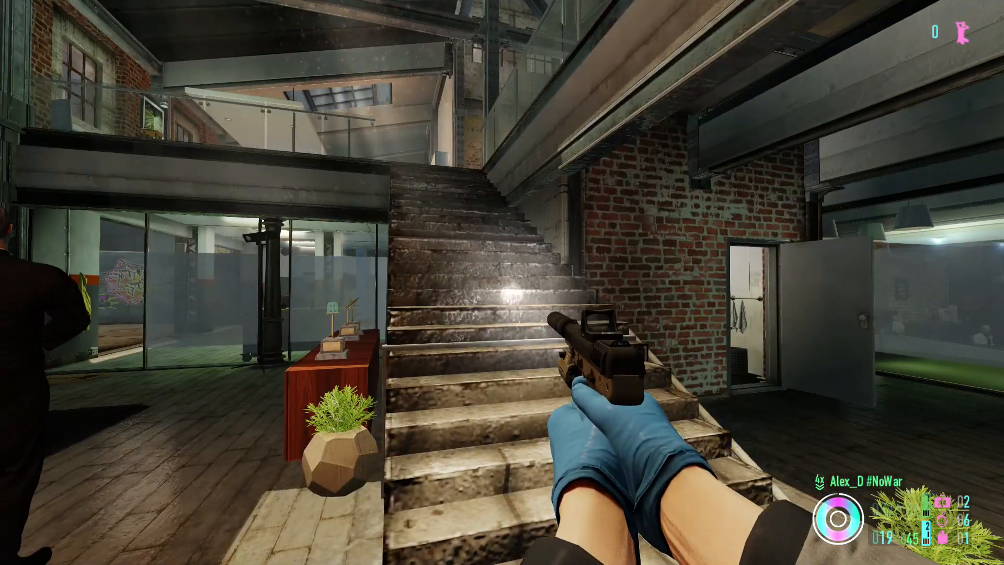
key(a)
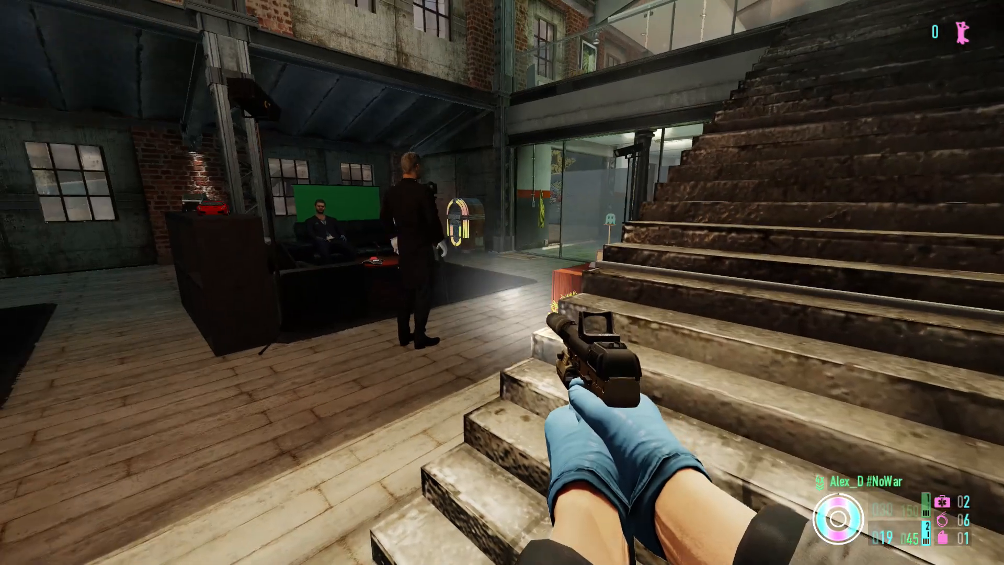
key(w)
key(w)
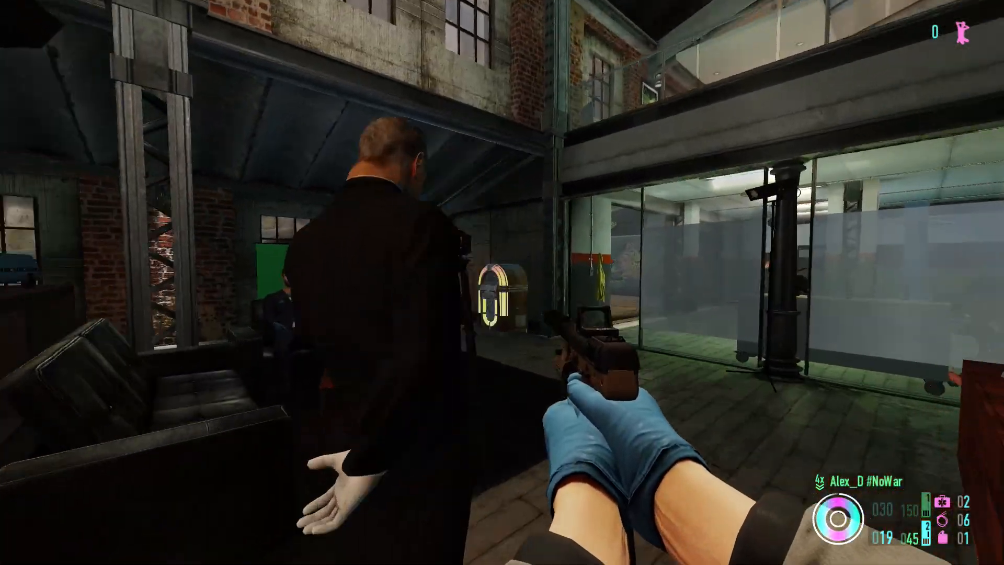
key(d)
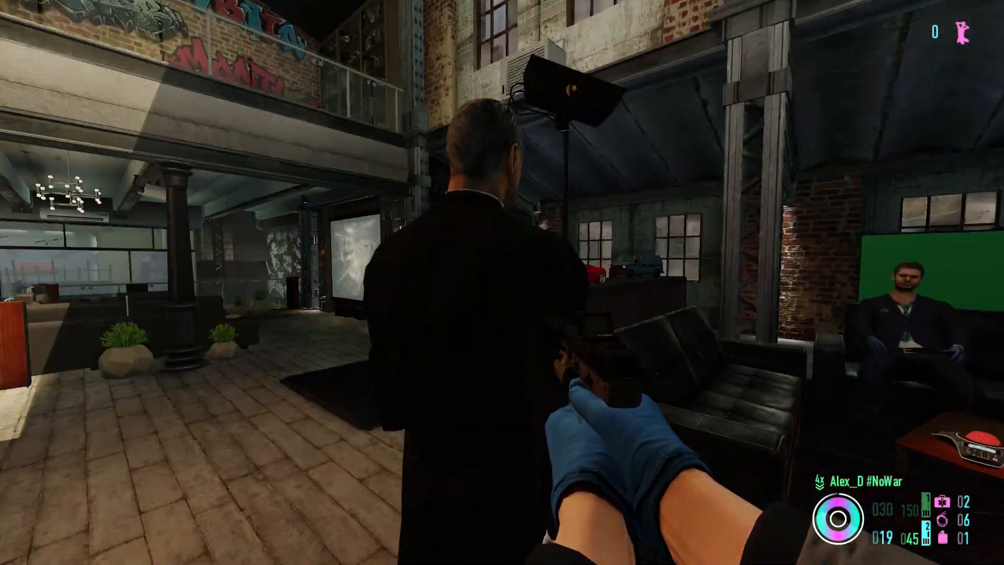
key(w)
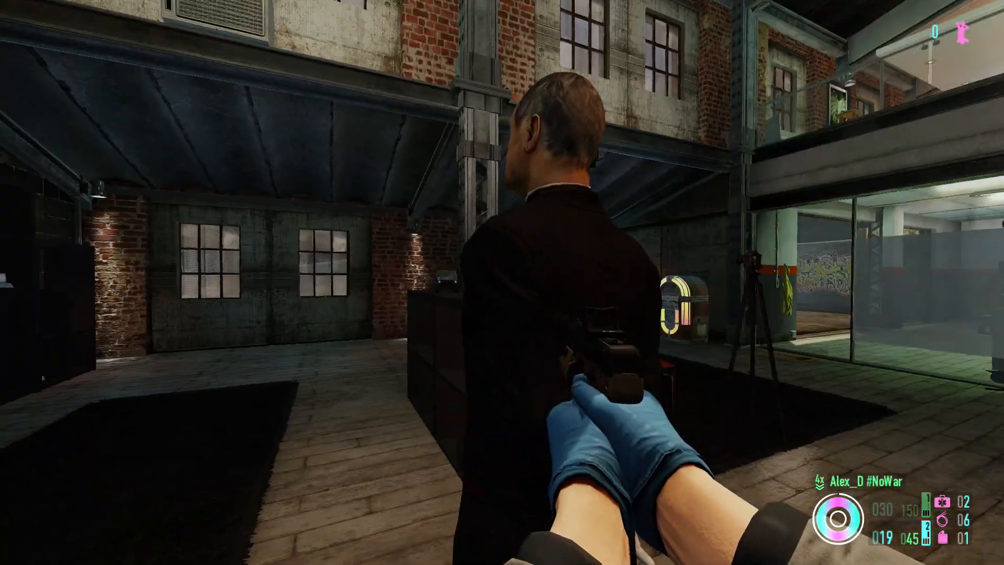
key(w)
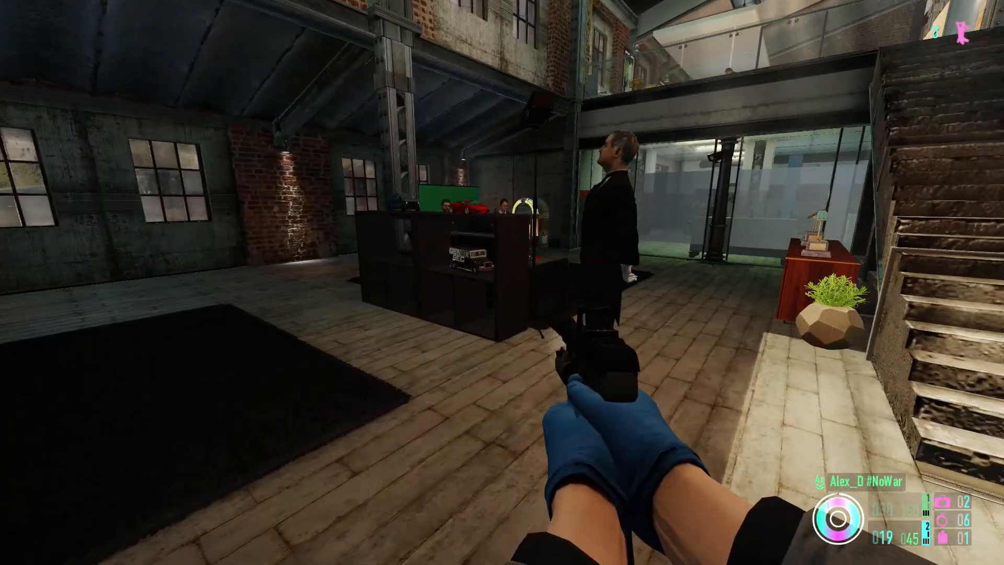
key(w)
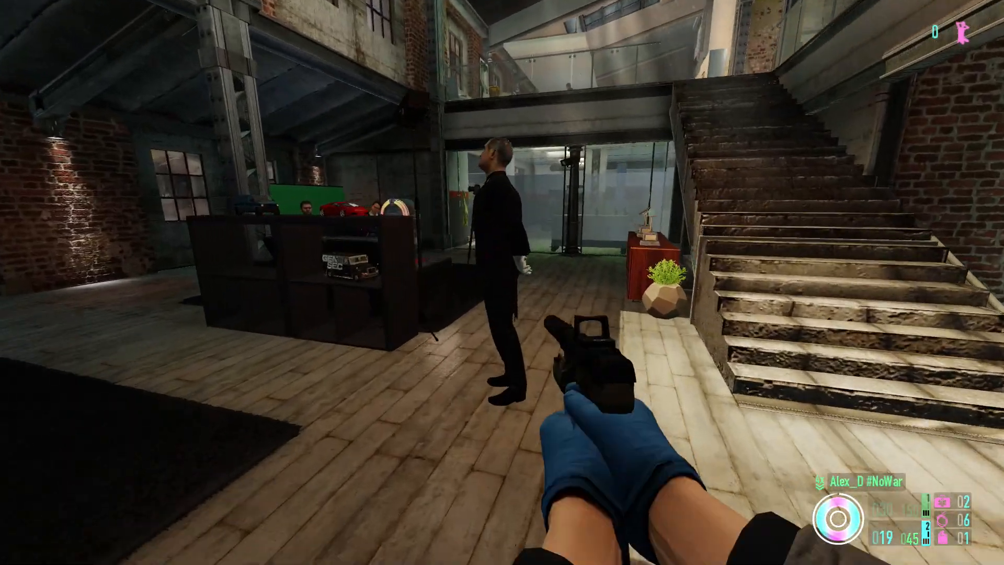
- Go to the shooting range with the Unsilenced rifle in hand and take position in the lane facing the paper target
key(w)
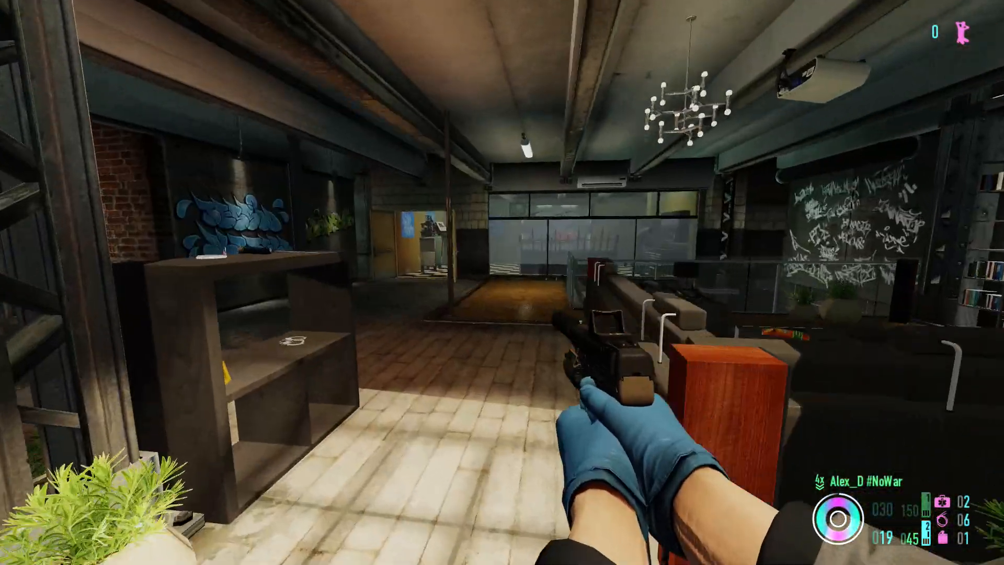
key(w)
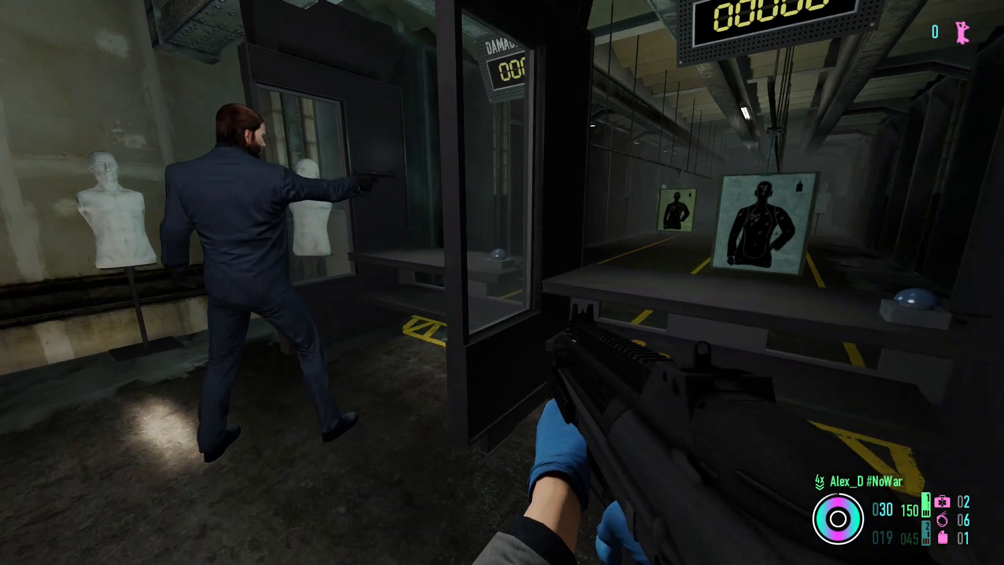
key(w)
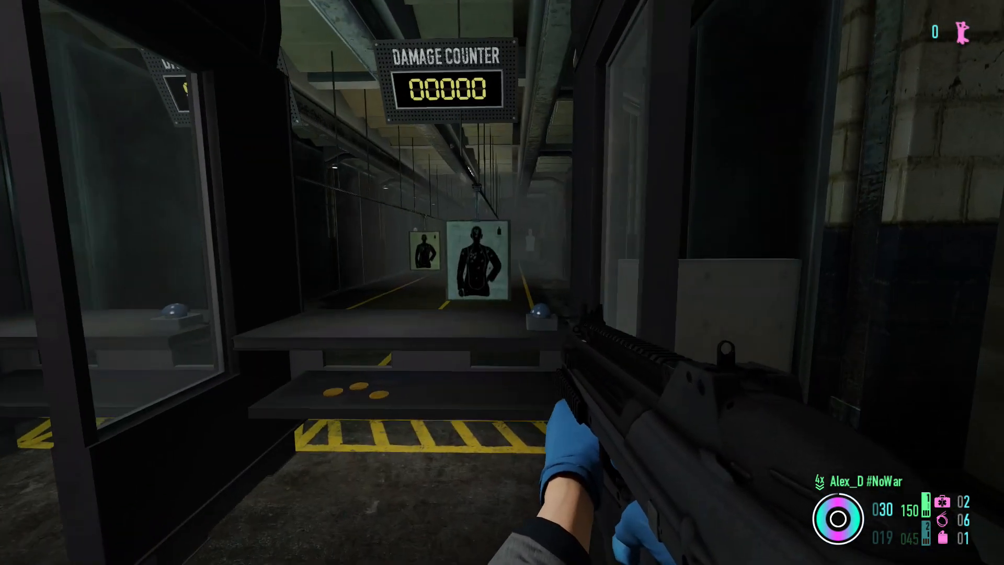
key(w)
key(s)
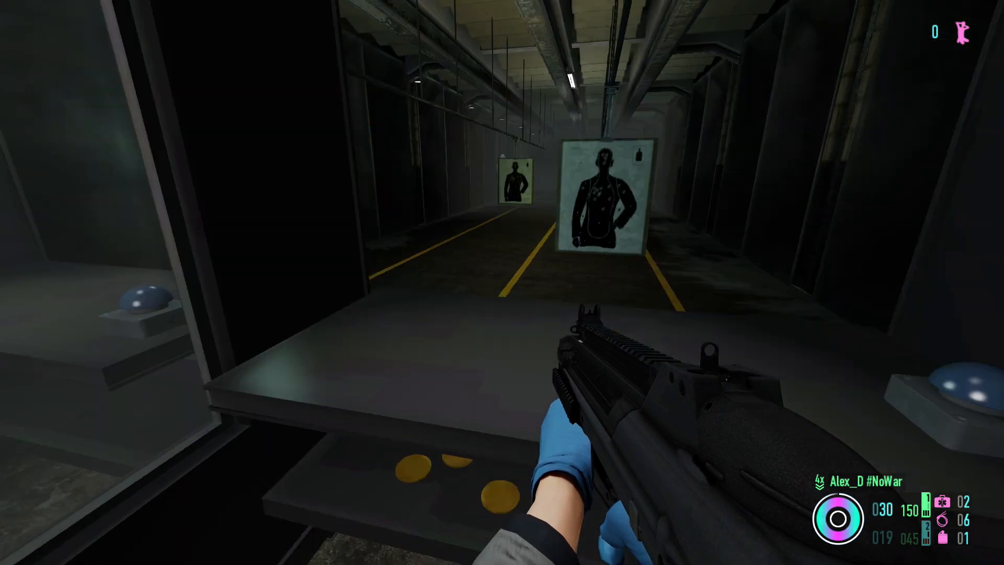
key(w)
key(d)
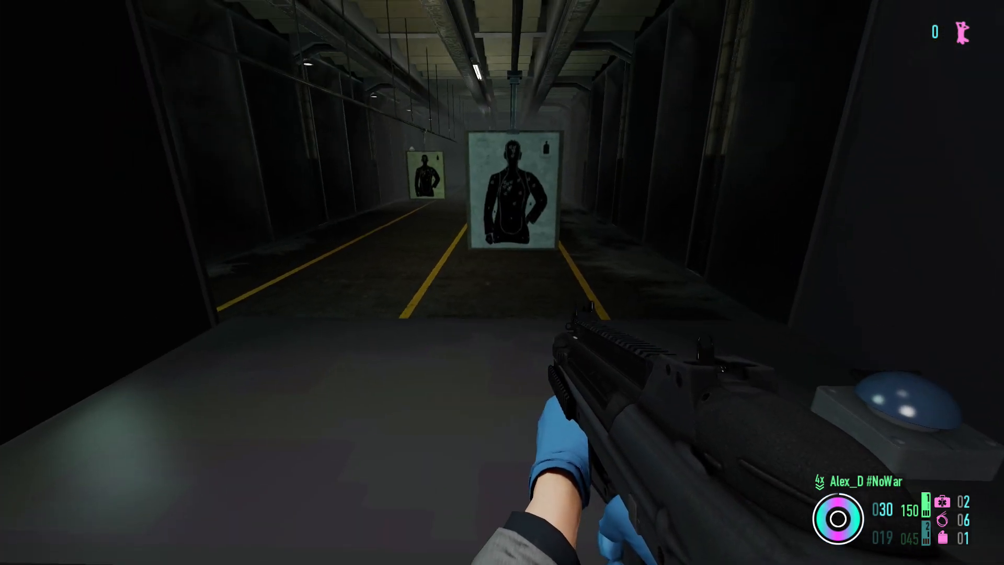
key(a)
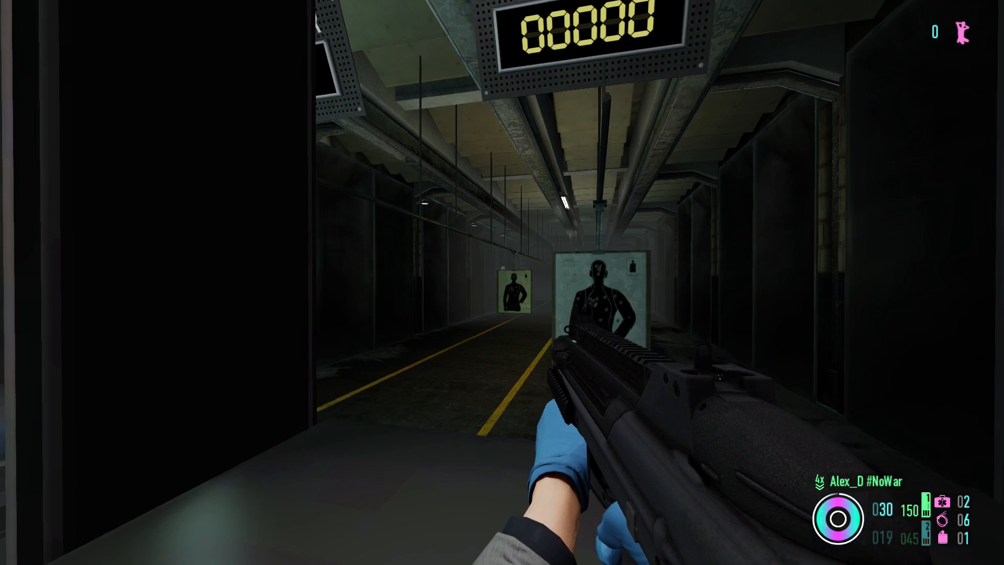
- Test the unsilenced sound with single shots down the range, empty the rest of the magazine and reload
click(502, 282)
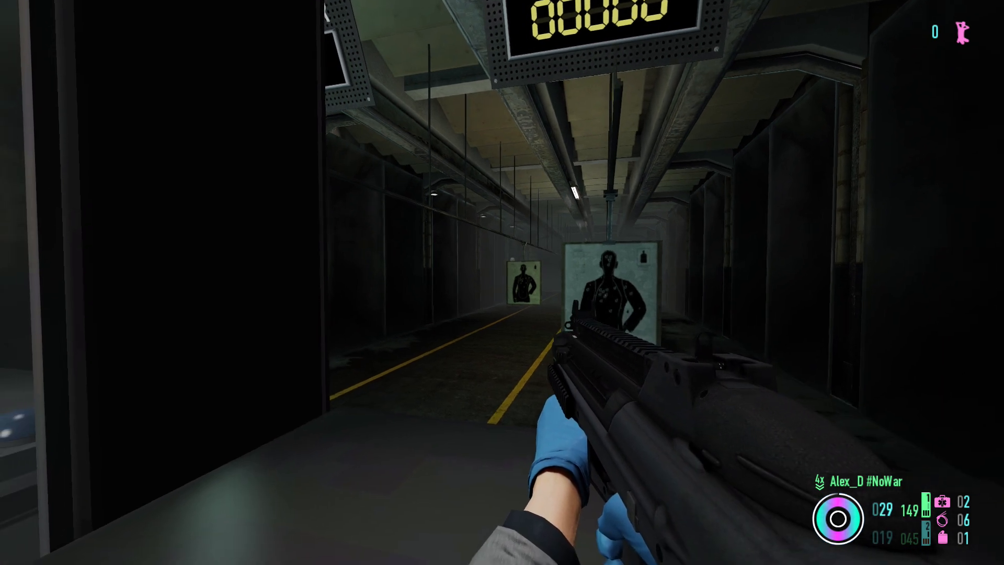
key(s)
click(502, 282)
click(502, 283)
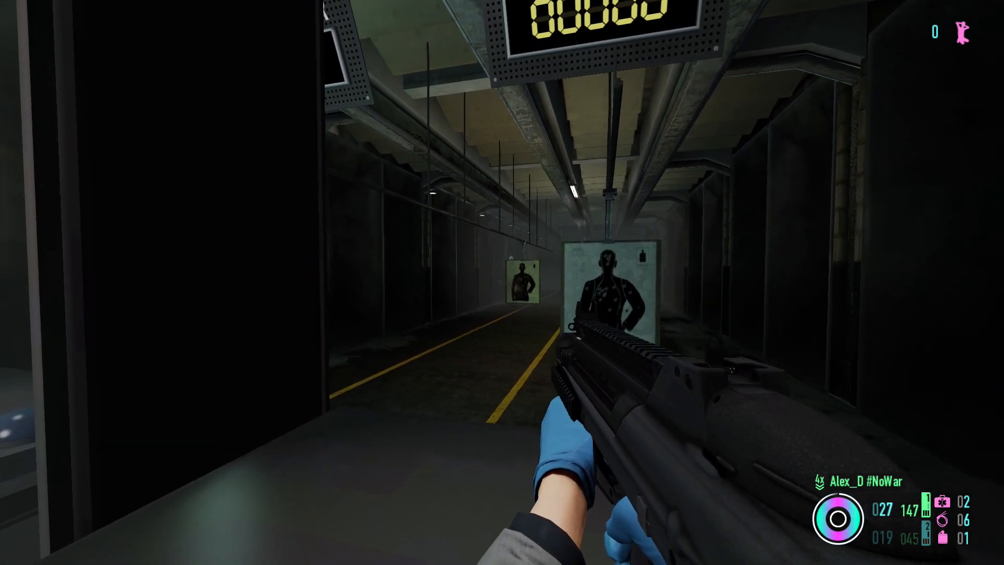
drag(502, 282, 502, 283)
key(w)
key(r)
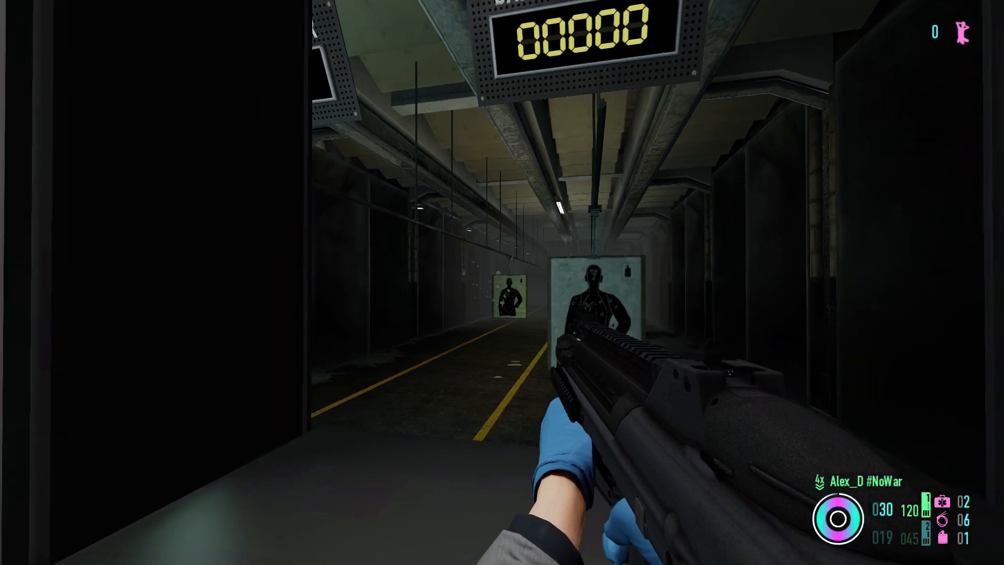
- Fire another full magazine down the range, reload, fire a two-round burst and reload the rifle
drag(502, 283, 502, 282)
key(r)
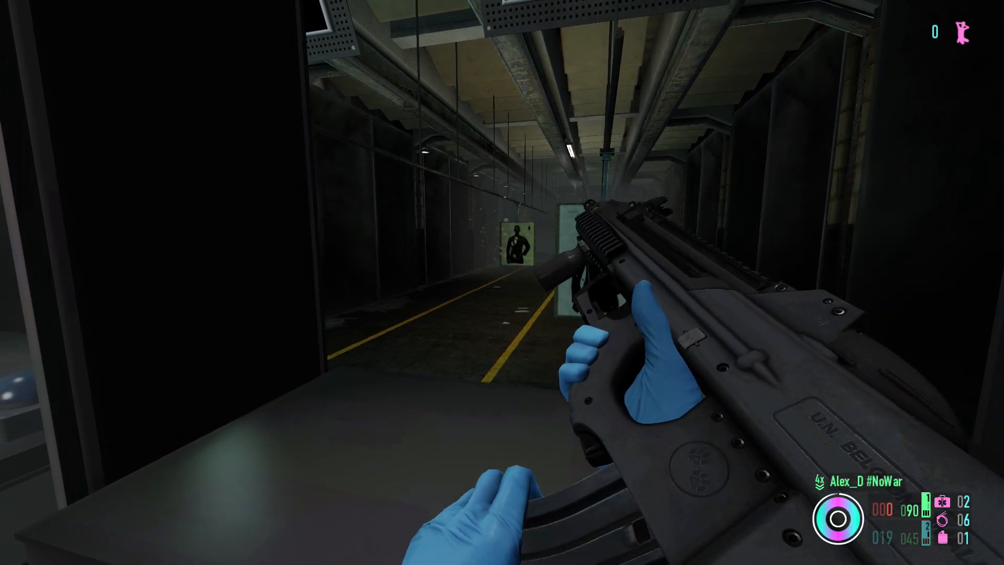
click(502, 283)
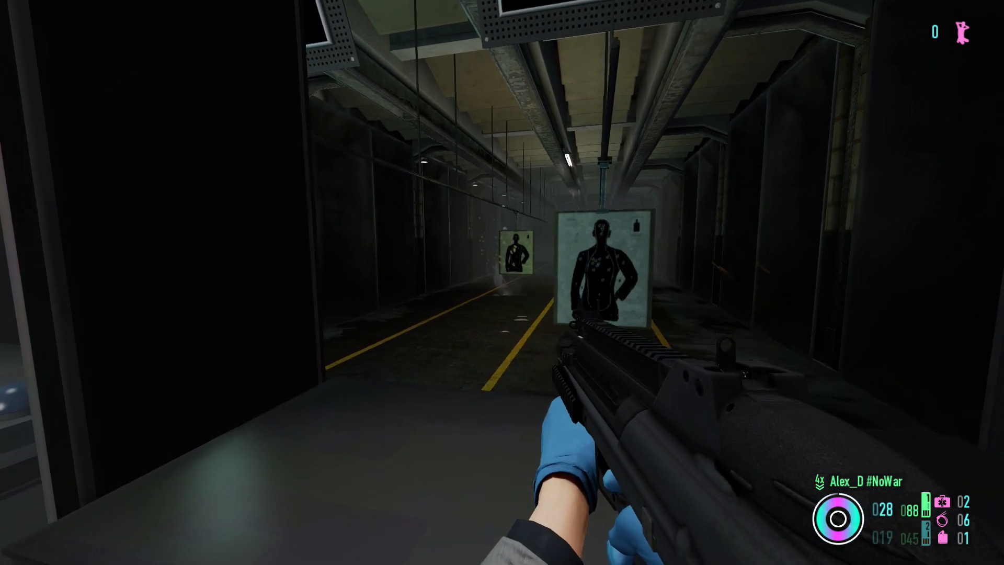
key(r)
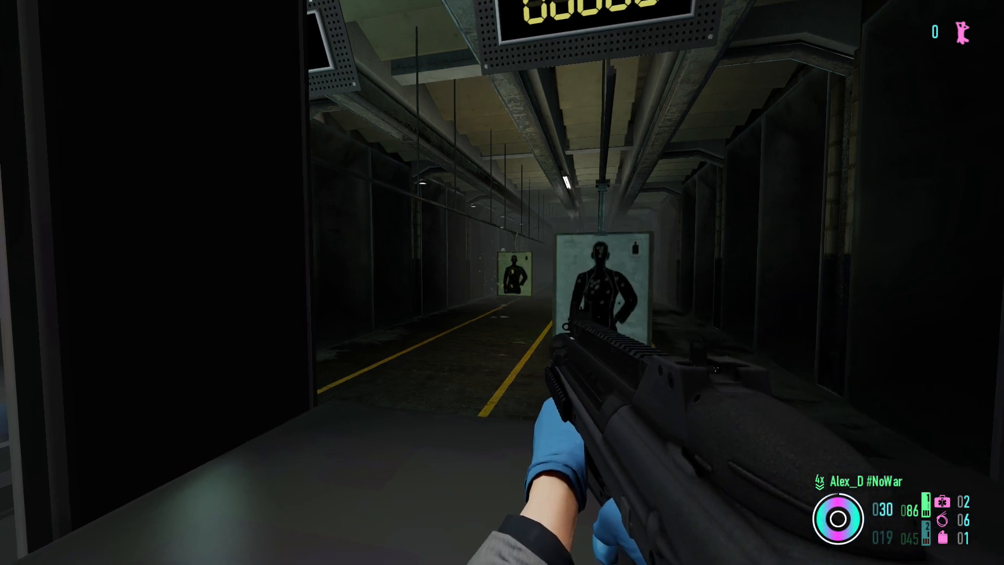
right_click(502, 282)
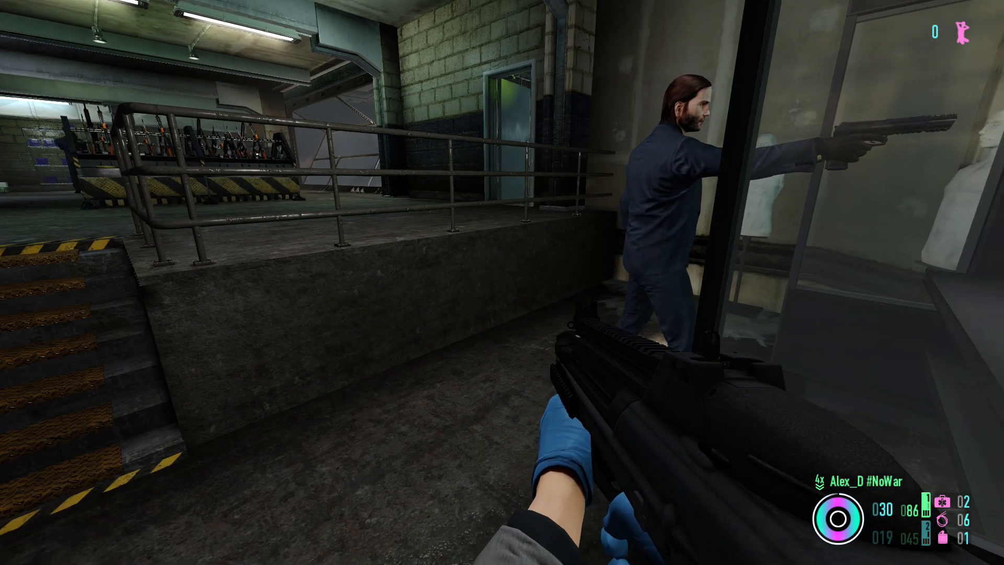
- Restart the safe house contract and return to the game until the briefing loads
key(Escape)
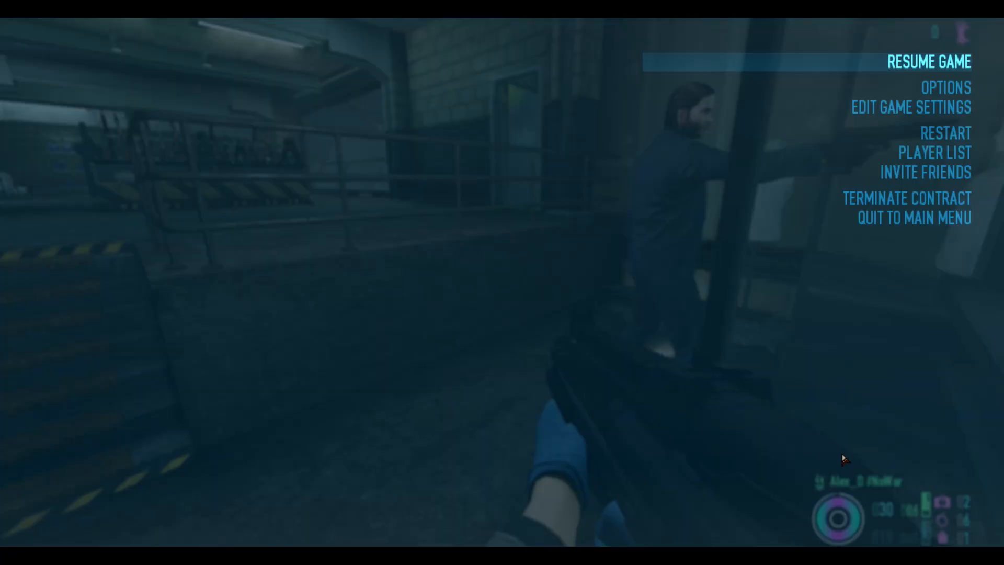
key(Escape)
key(Escape)
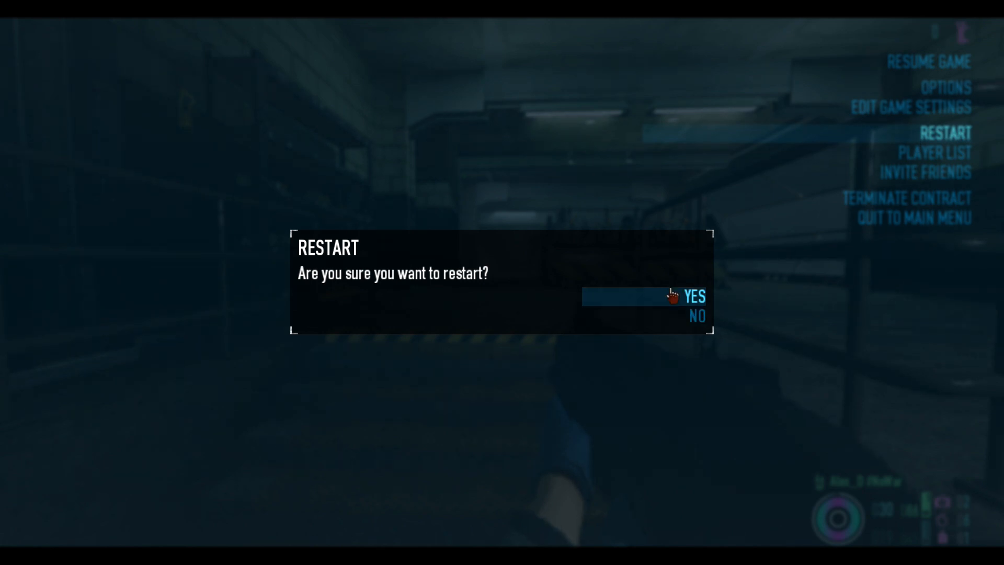
click(672, 296)
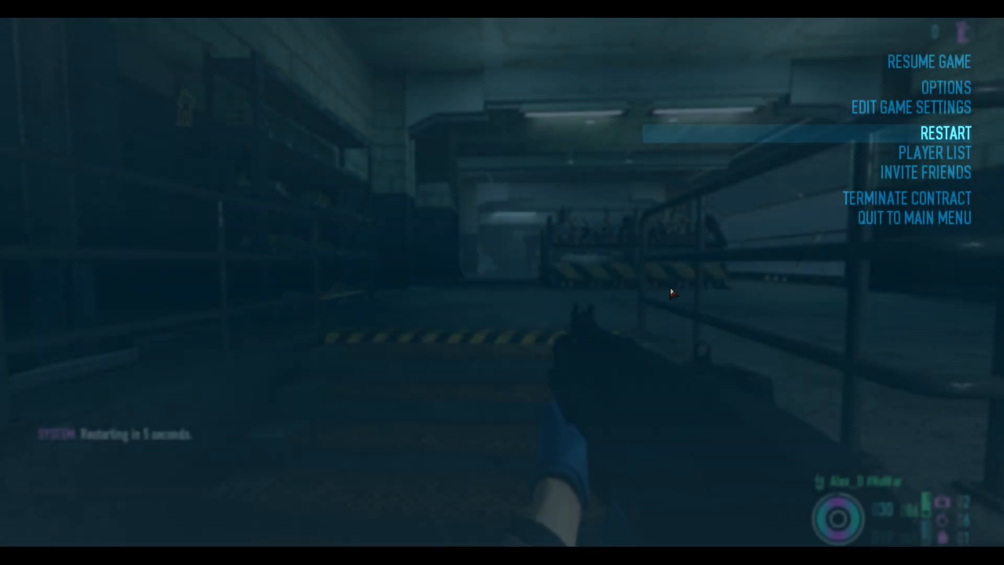
key(Escape)
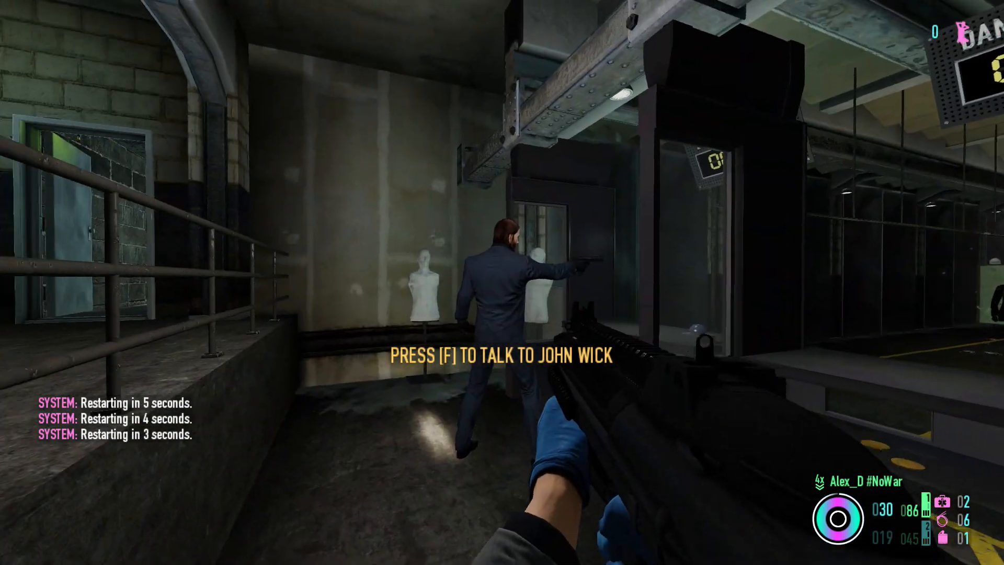
click(502, 282)
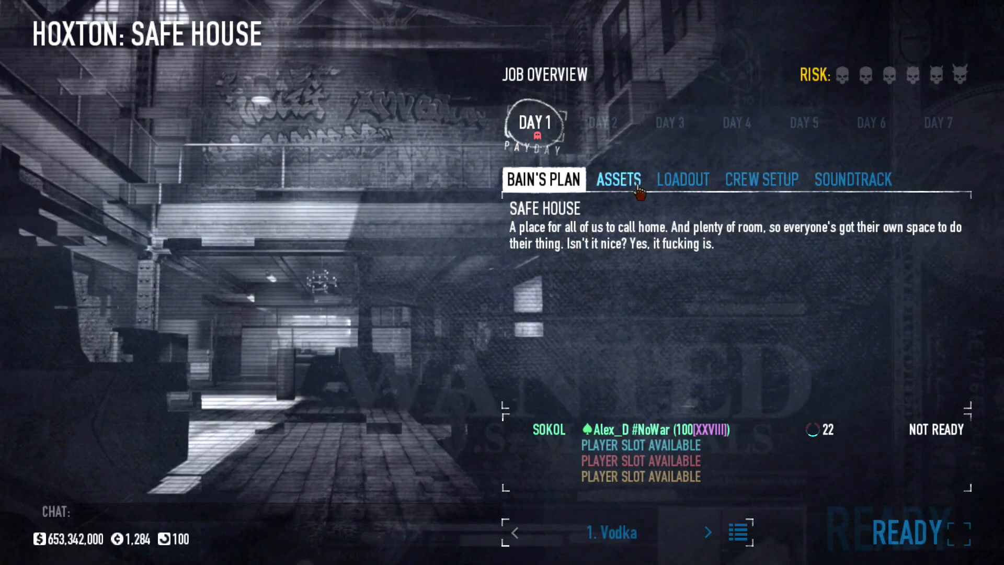
- Equip the "Med sup" rifle as the primary weapon in the loadout and ready up to enter the safe house
click(620, 180)
click(683, 181)
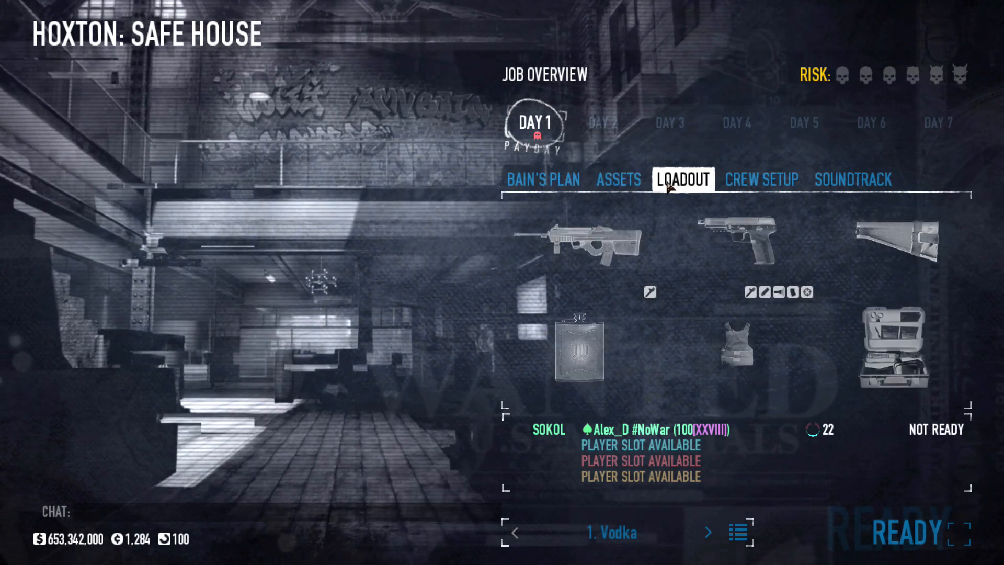
scroll(596, 255, down, 1)
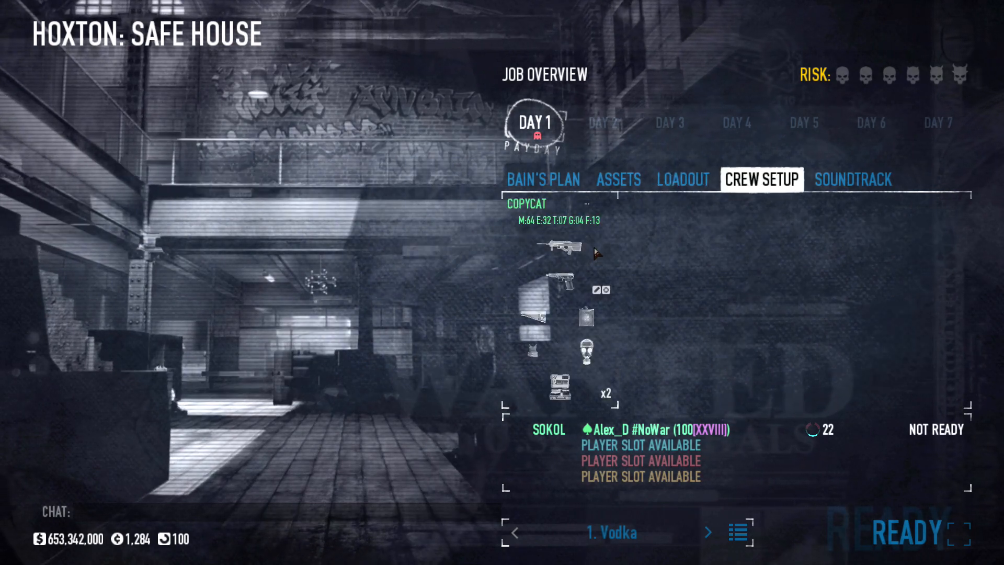
click(698, 184)
click(562, 243)
click(320, 449)
click(322, 448)
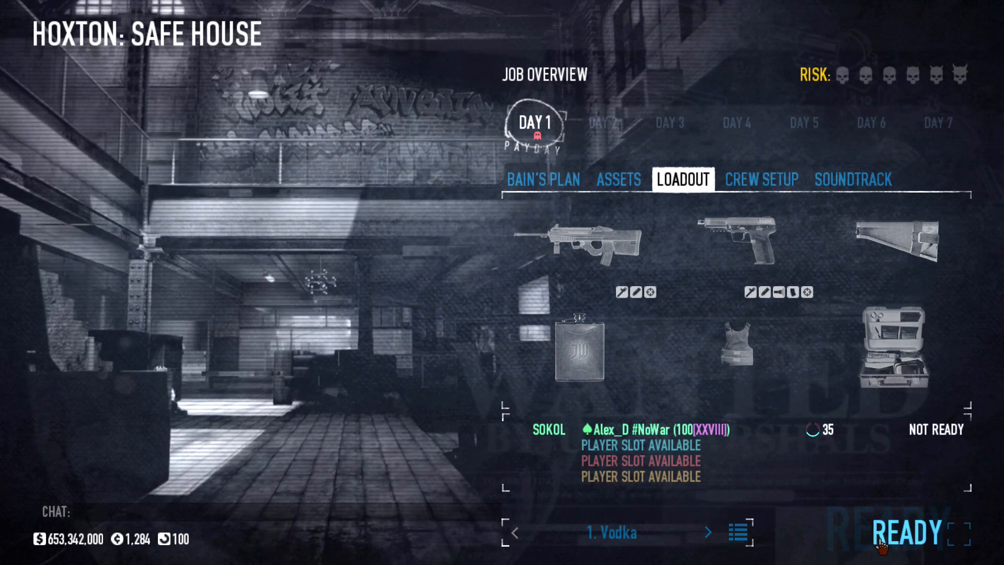
click(879, 543)
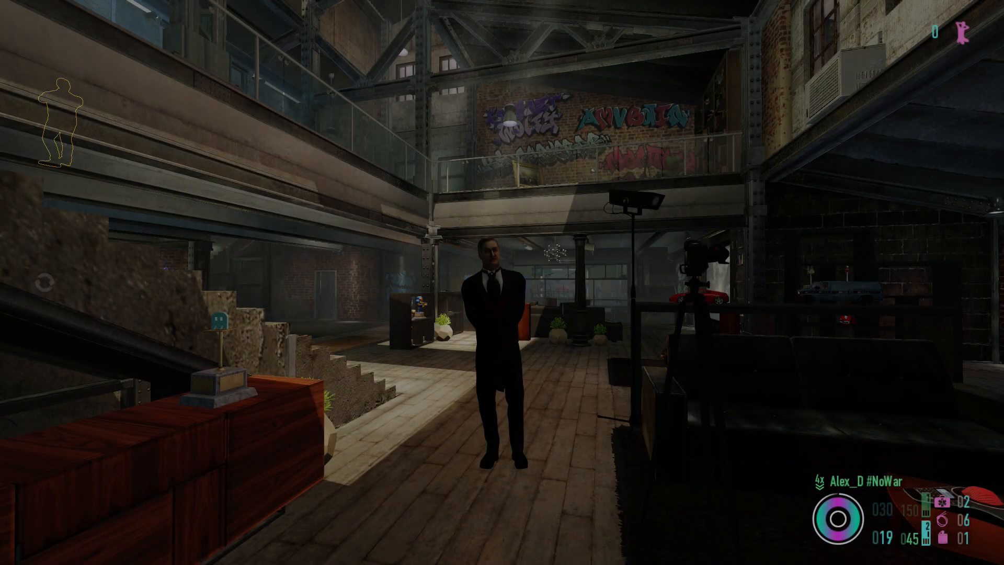
- Test the Med sup rifle's sound by aiming and firing short bursts in the main hall until the magazine is empty, and reload
right_click(502, 283)
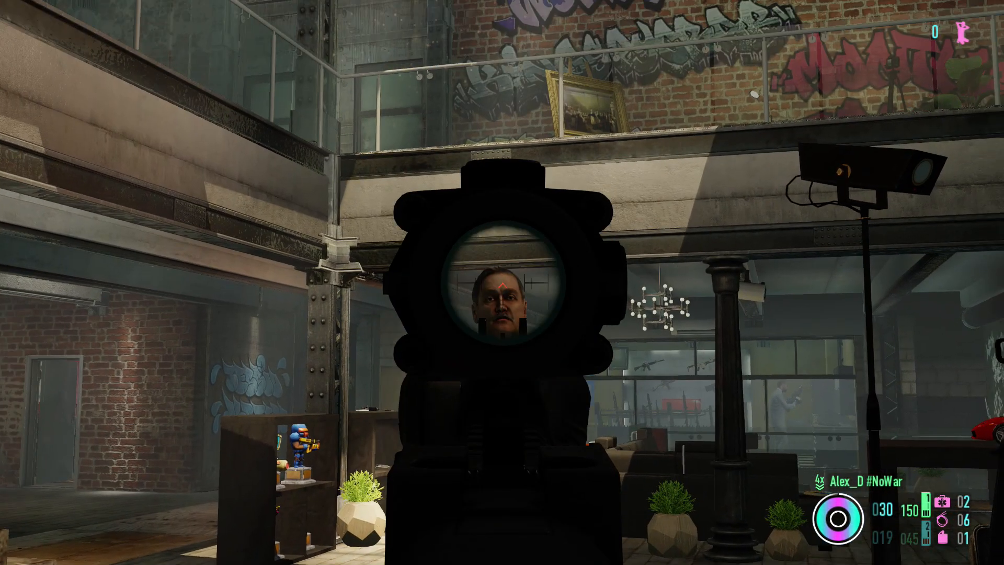
right_click(502, 282)
click(502, 282)
click(502, 283)
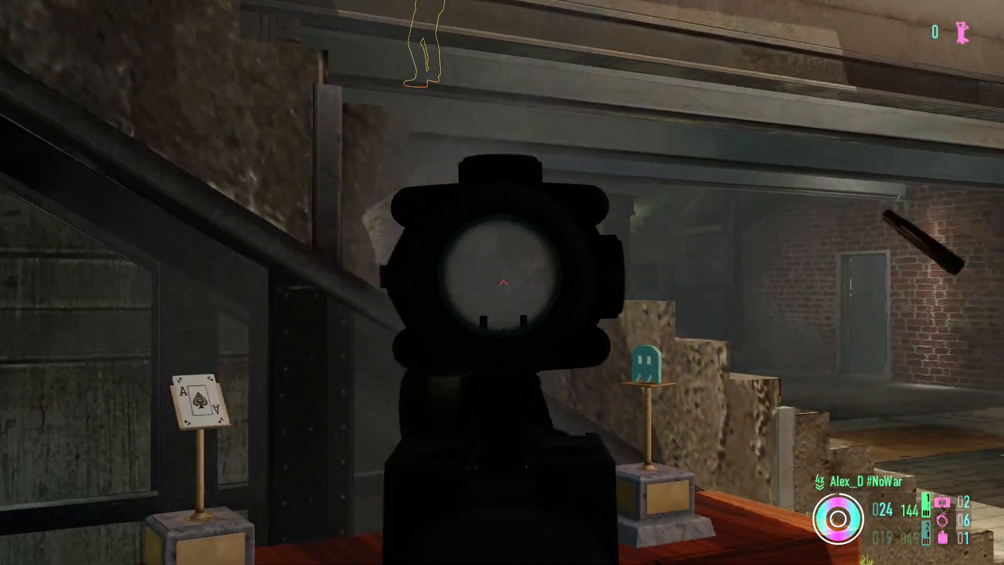
click(502, 283)
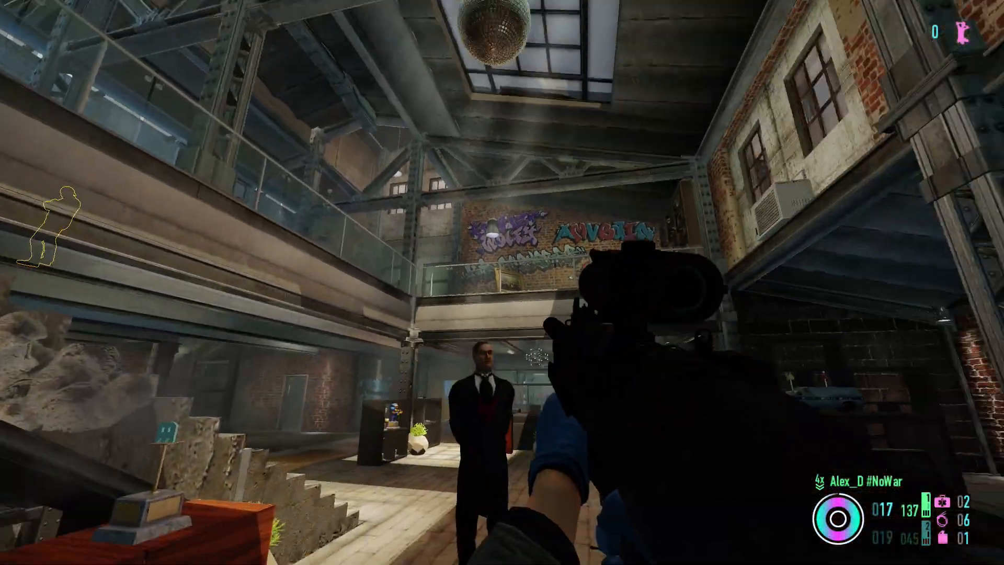
right_click(502, 282)
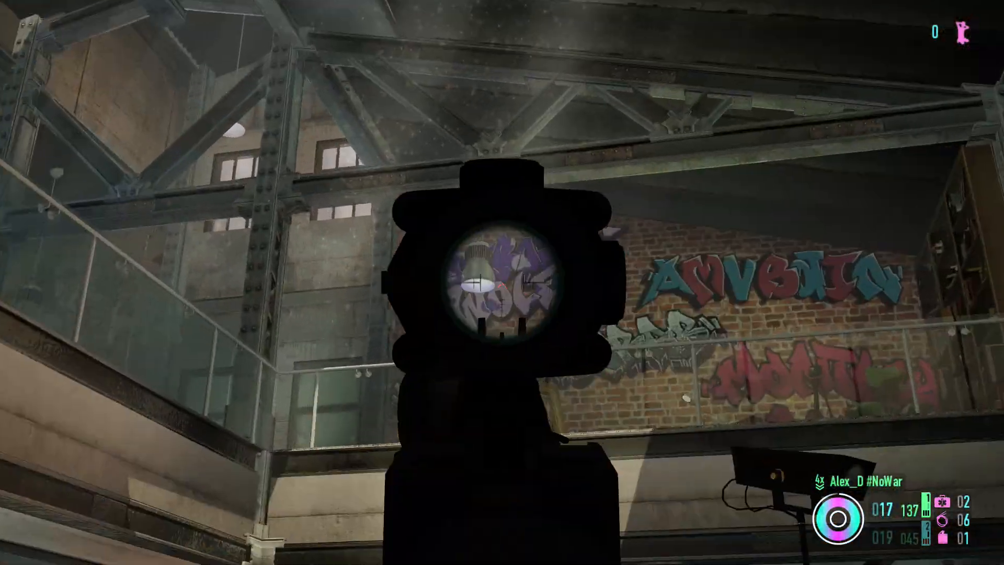
click(502, 283)
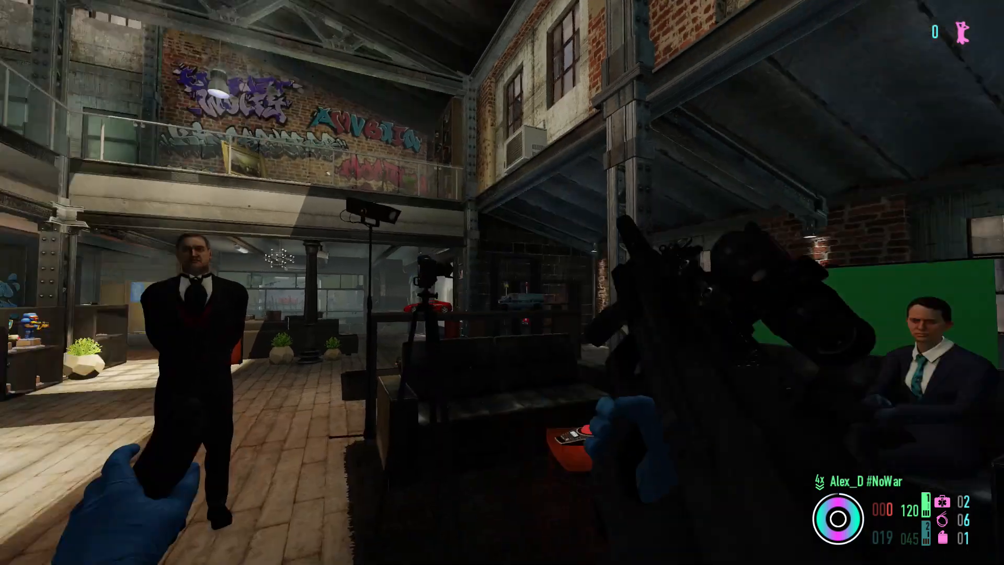
key(w)
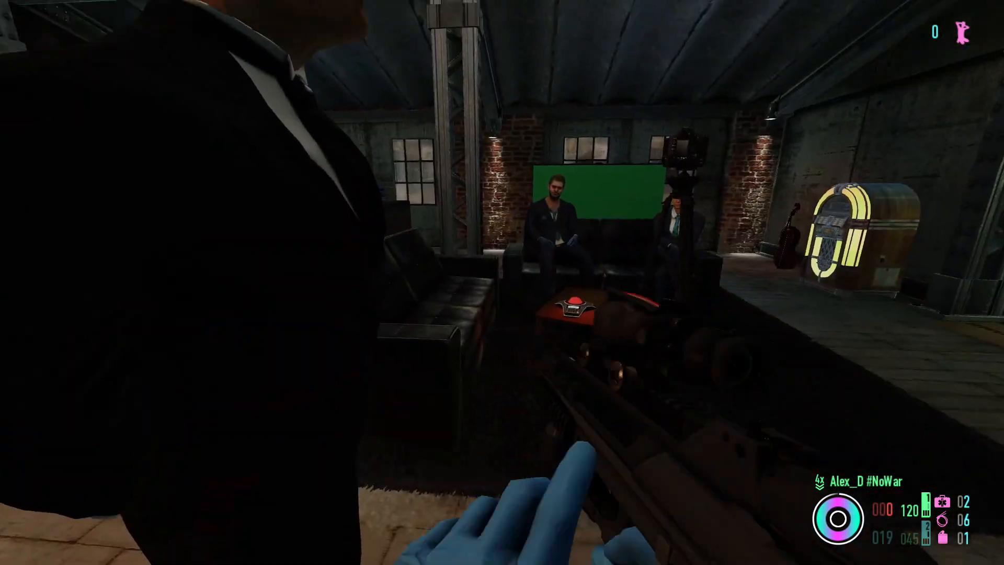
key(d)
key(a)
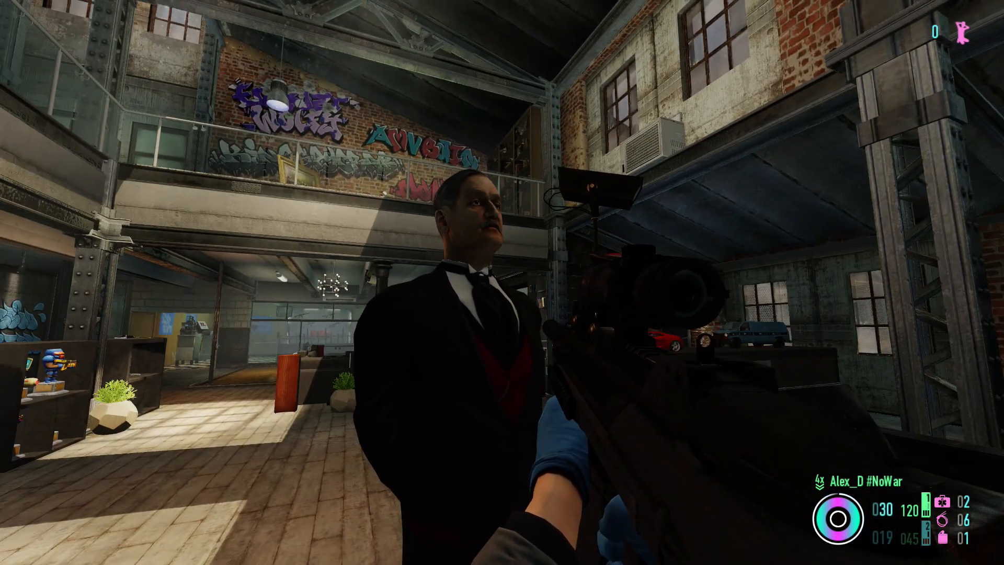
- Walk past the butler to the foot of the staircase, fire another full magazine at the roof and reload
right_click(502, 283)
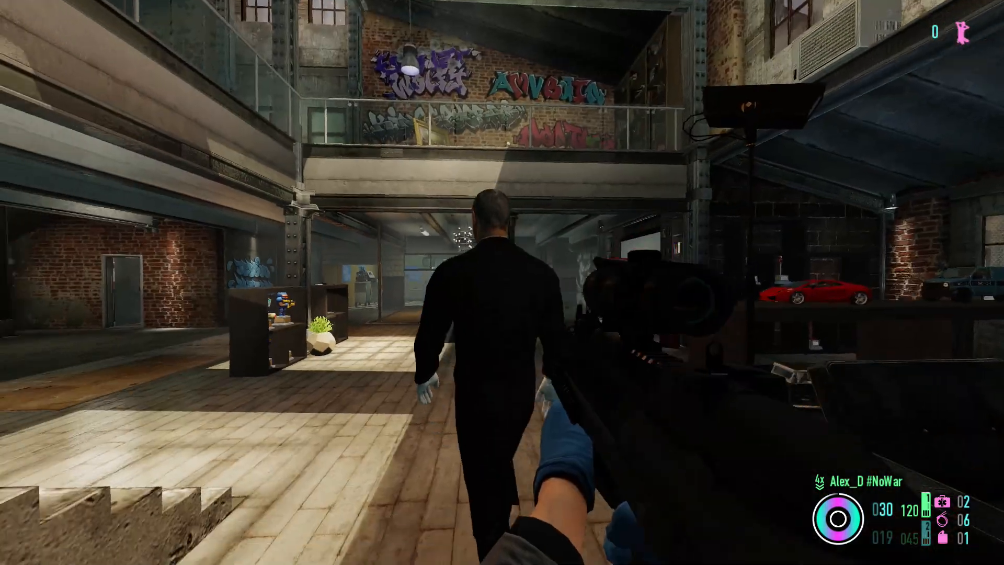
key(w)
key(a)
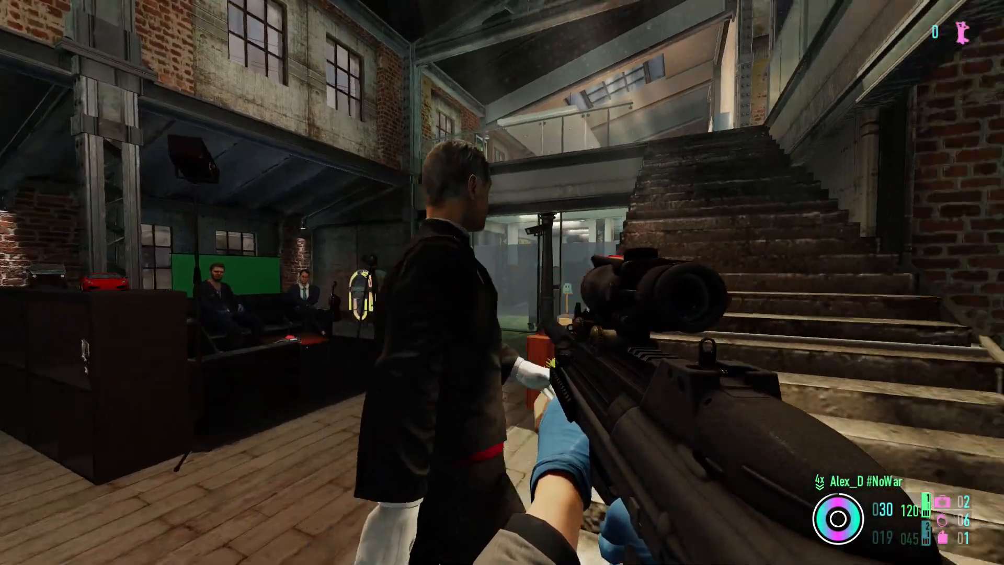
key(w)
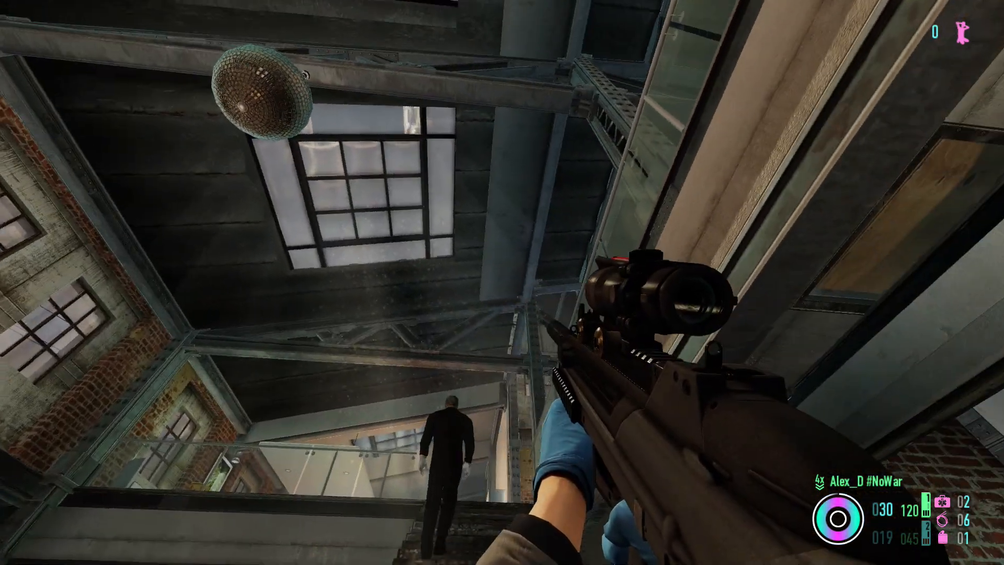
right_click(502, 283)
click(501, 283)
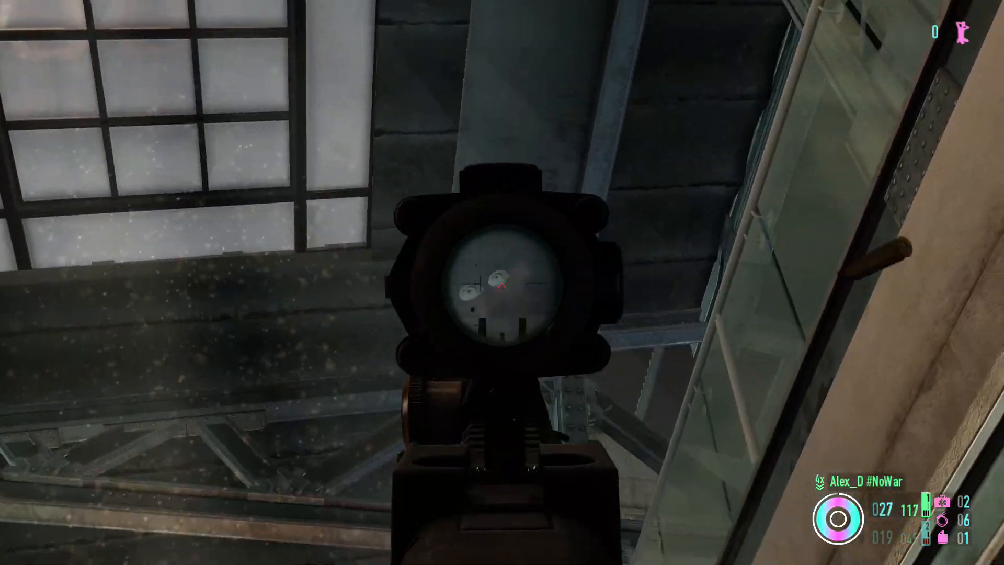
key(r)
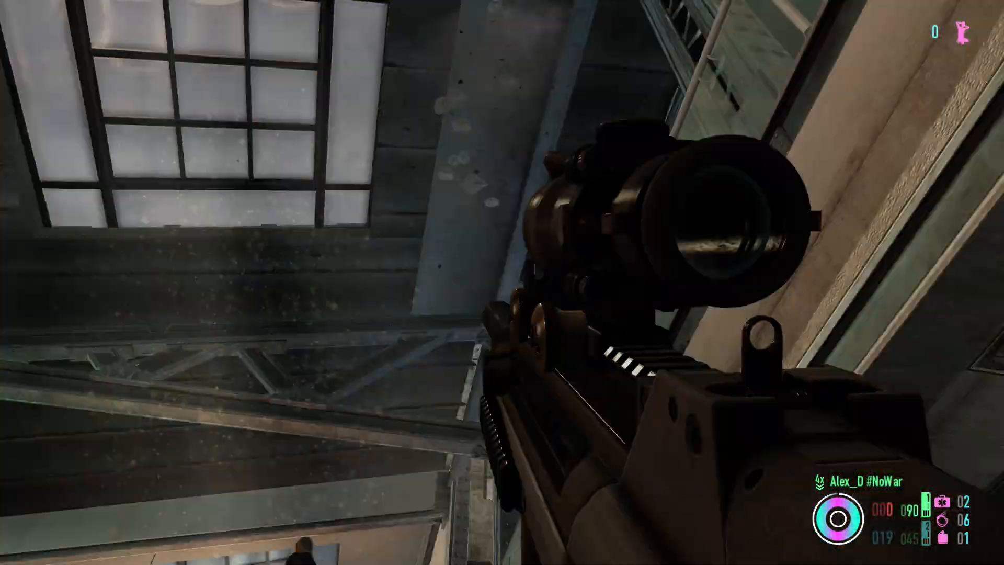
key(w)
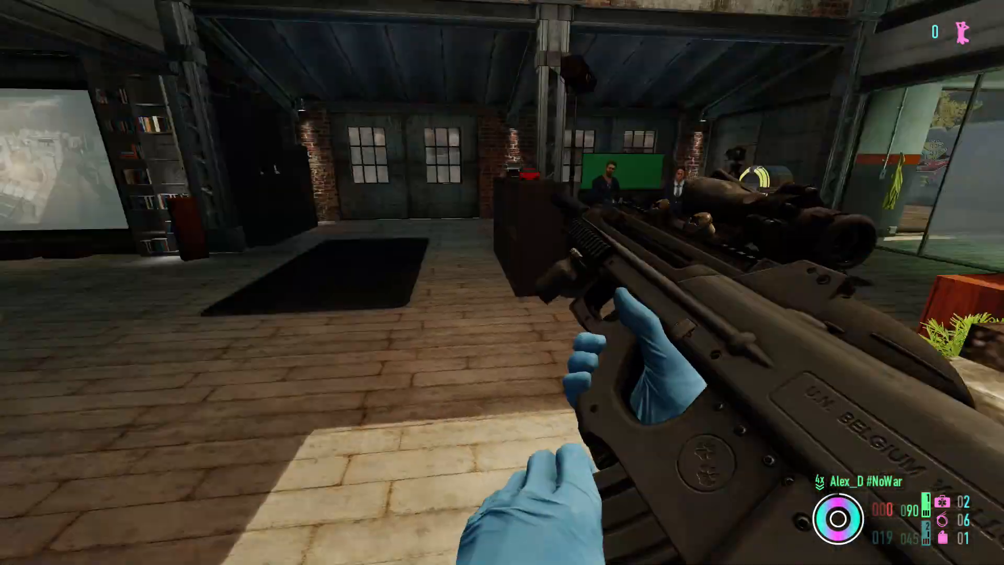
key(w)
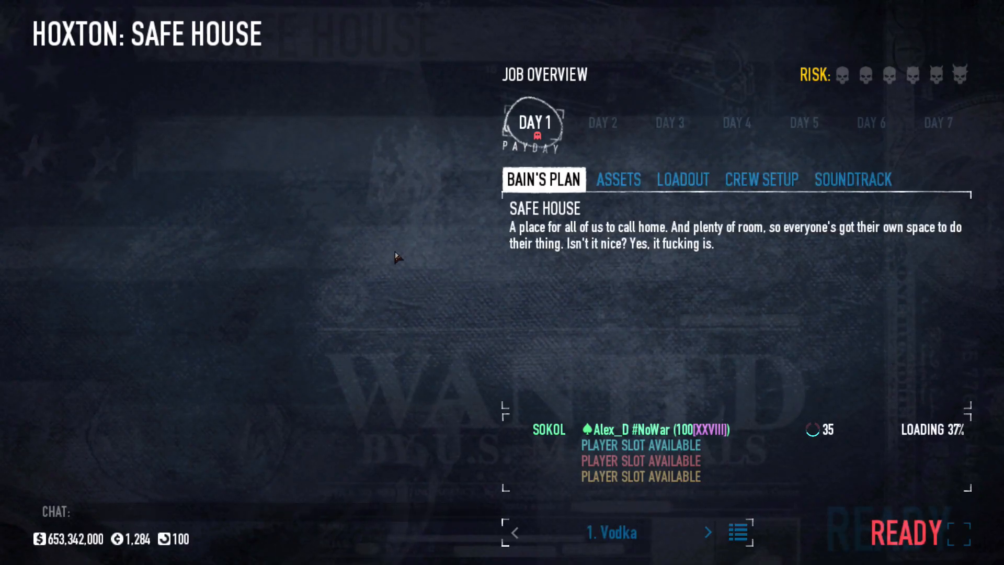
- Equip the "Low Pro Sup" rifle as the primary weapon in the loadout and ready up for the safe house
click(602, 188)
click(667, 190)
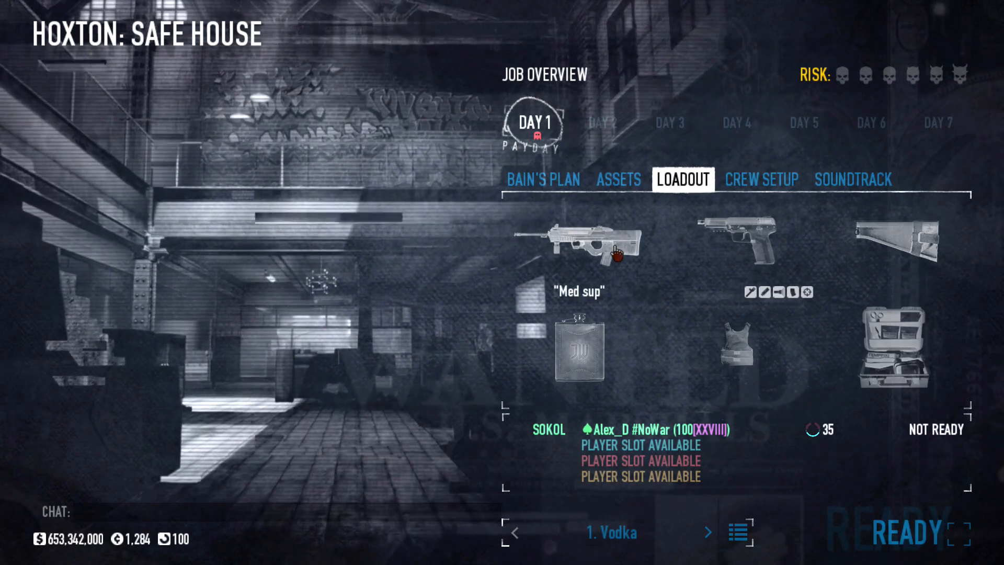
click(576, 281)
click(449, 450)
click(449, 450)
click(904, 530)
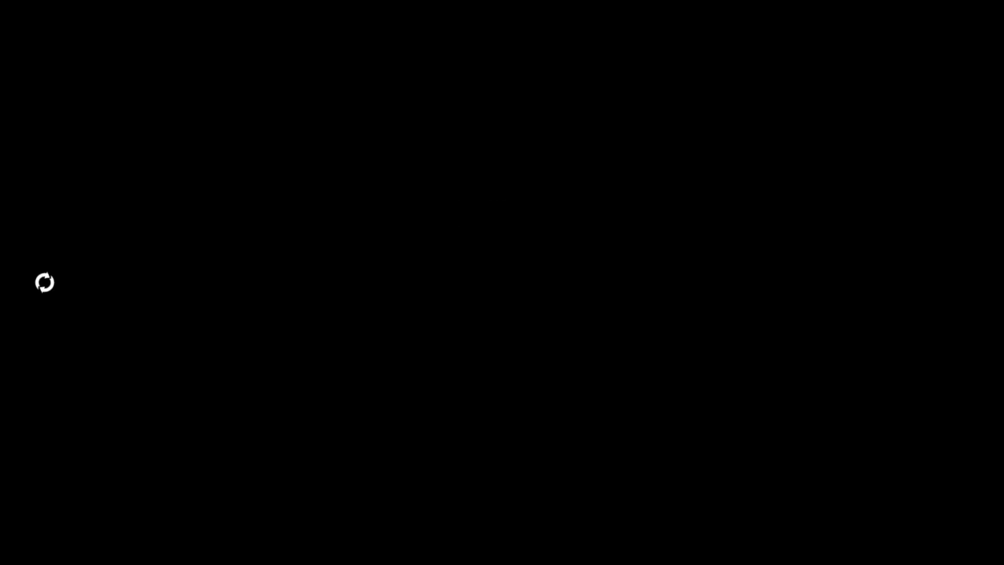
- Draw the Low Pro Sup rifle, test its sound by firing off the whole magazine in the main hall, and reload
key(1)
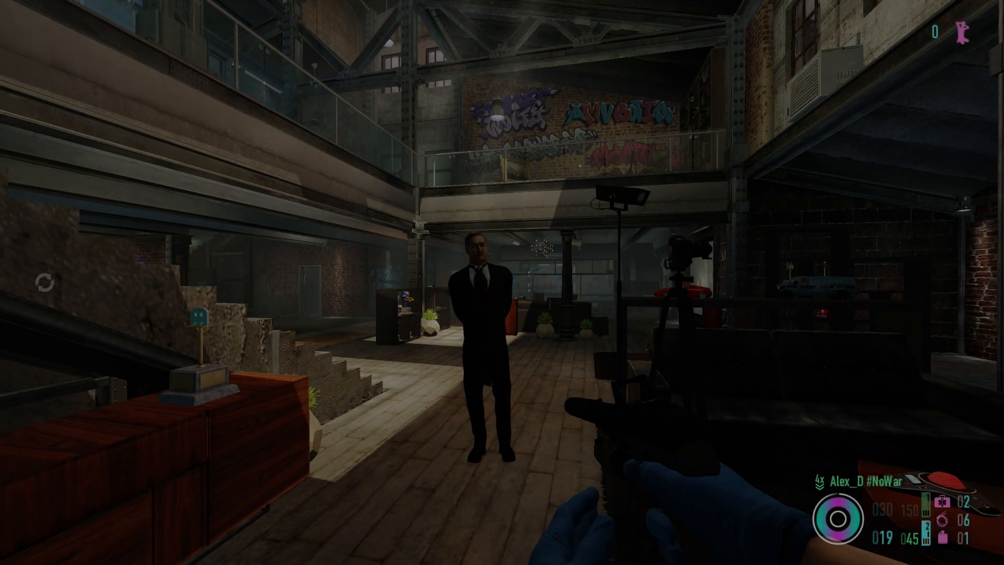
right_click(502, 282)
drag(502, 283, 502, 282)
right_click(502, 282)
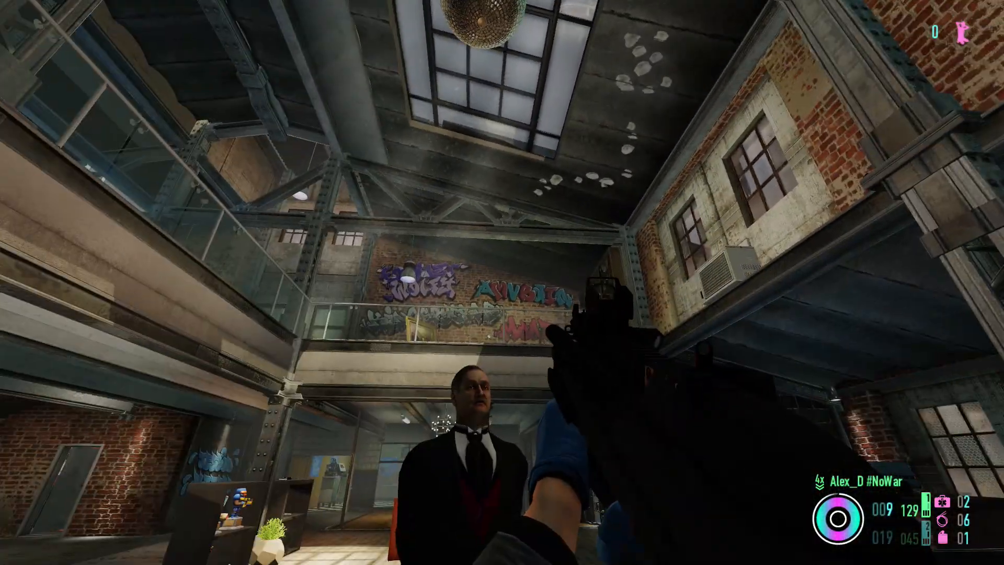
key(w)
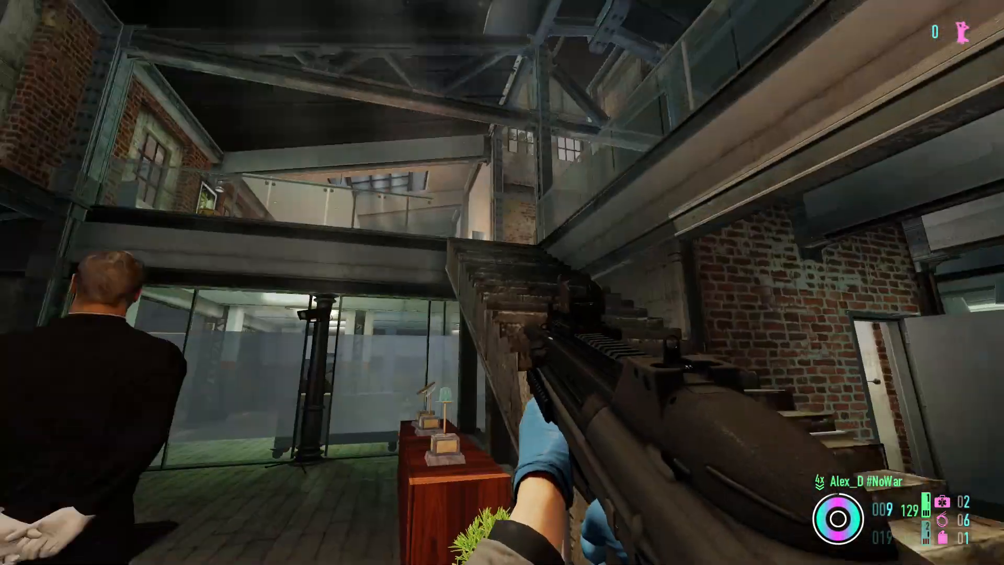
key(s)
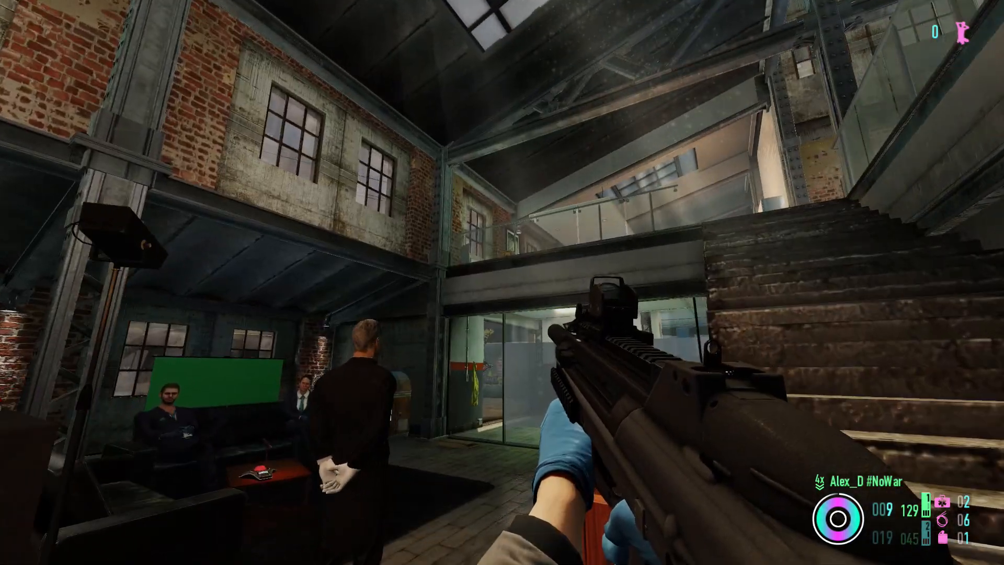
key(r)
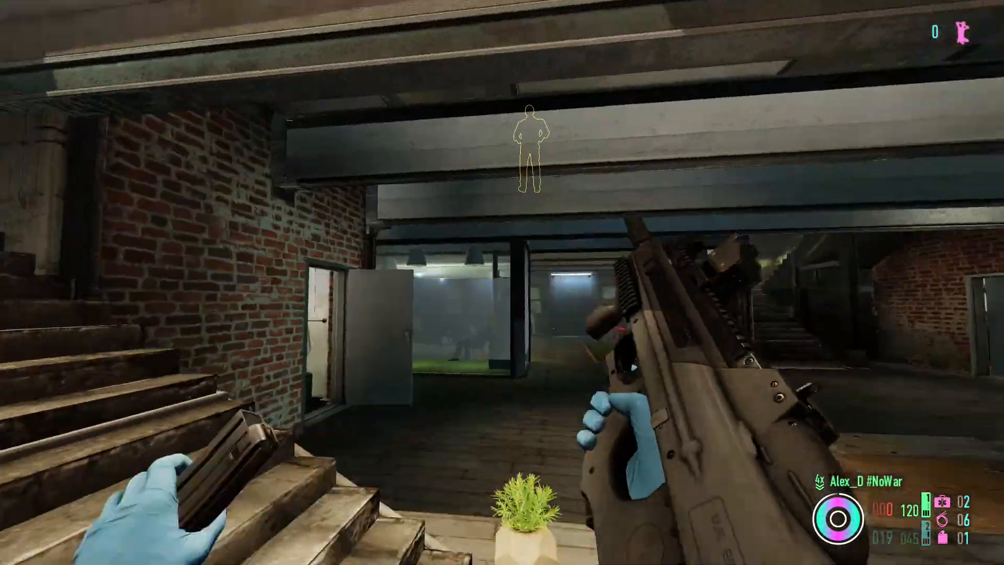
- Aim at the roof above the staircase, fire a second full magazine with the Low Pro Sup rifle and reload
key(w)
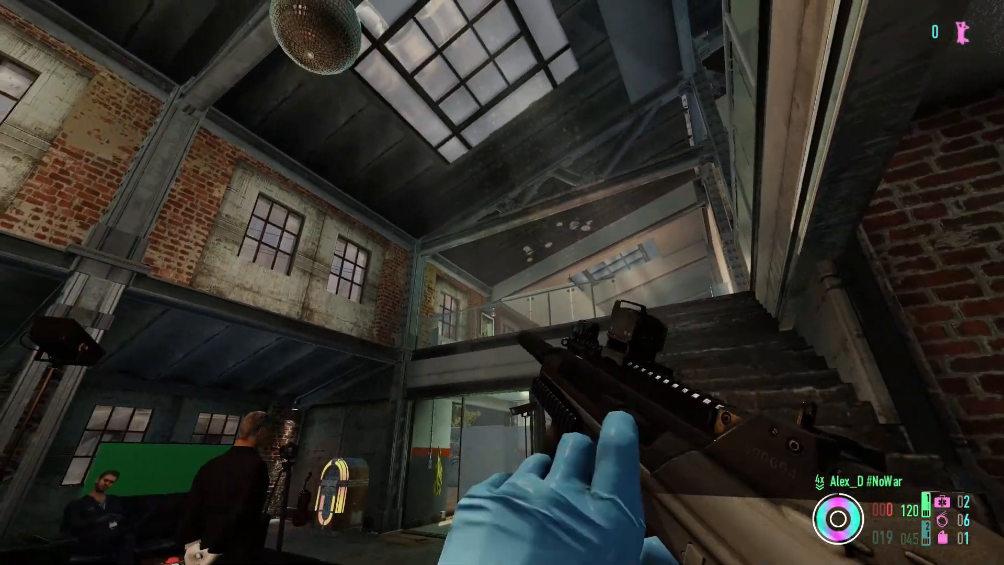
right_click(502, 282)
click(502, 282)
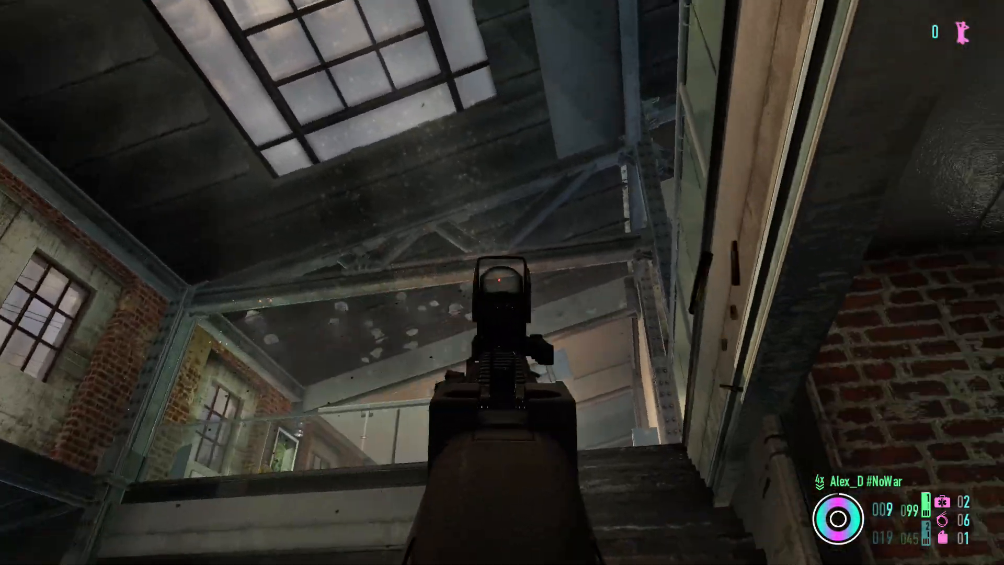
key(r)
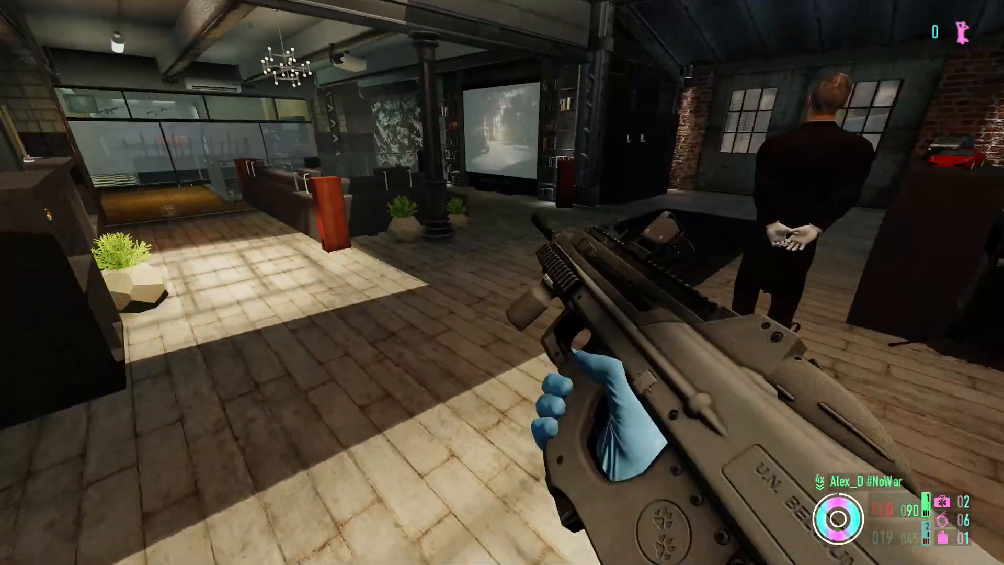
- Restart the safe house contract and return to the game until the briefing loads
key(Escape)
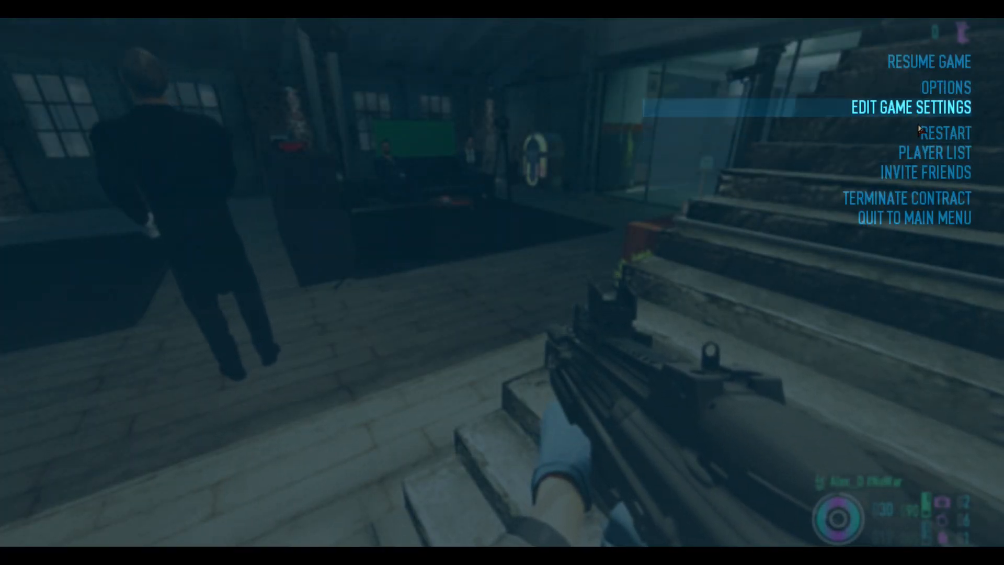
click(671, 302)
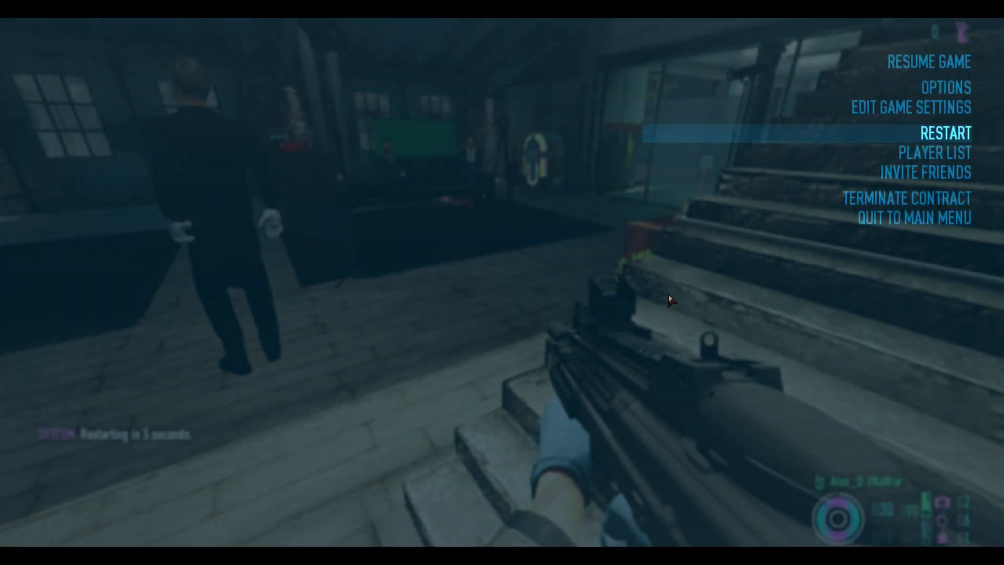
key(Escape)
key(a)
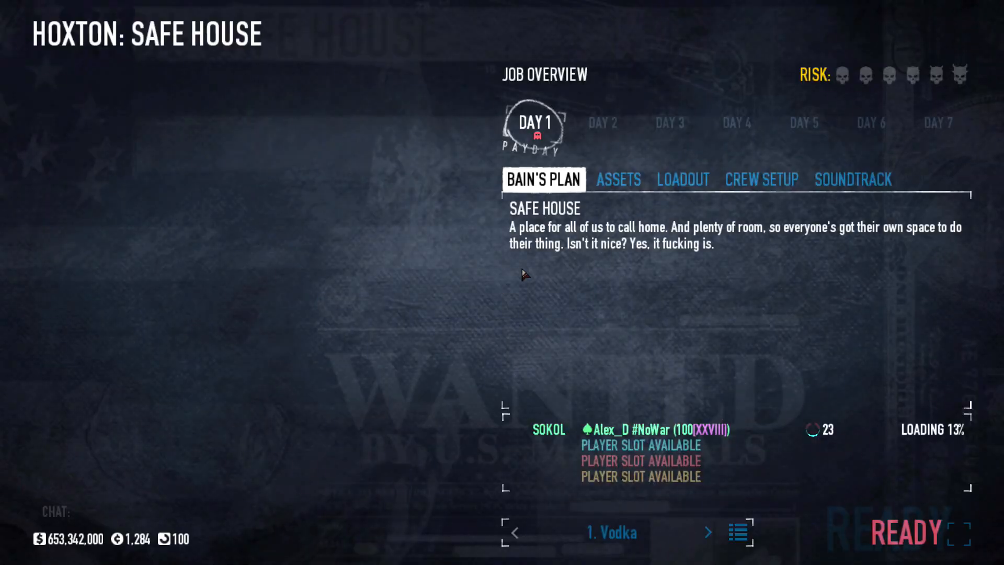
- Equip the "Big sup" rifle as the primary weapon in the loadout and ready up to start the contract
click(654, 173)
click(549, 251)
click(649, 456)
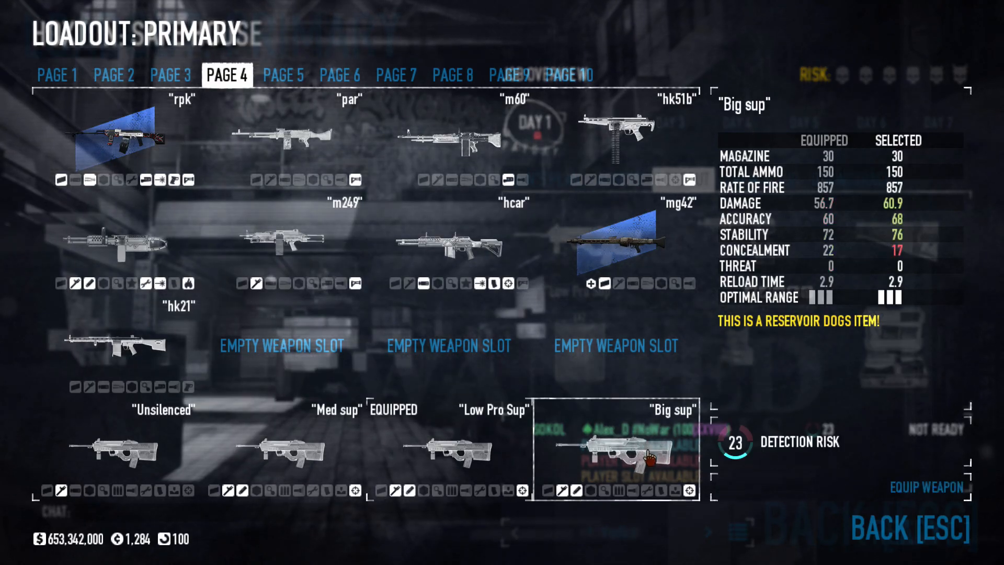
click(649, 458)
click(873, 532)
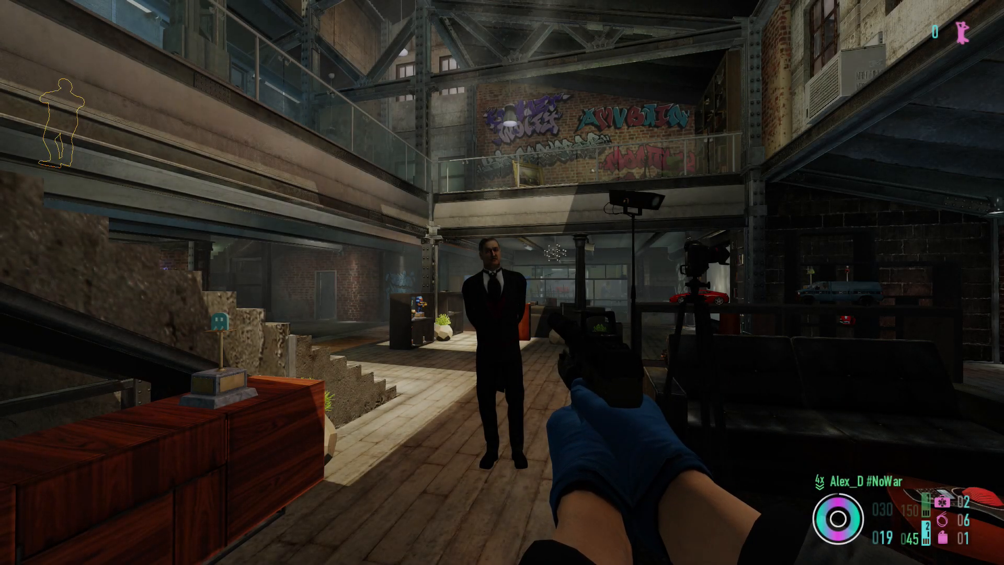
- Draw the Big sup rifle, walk up to the butler and talk to him
key(1)
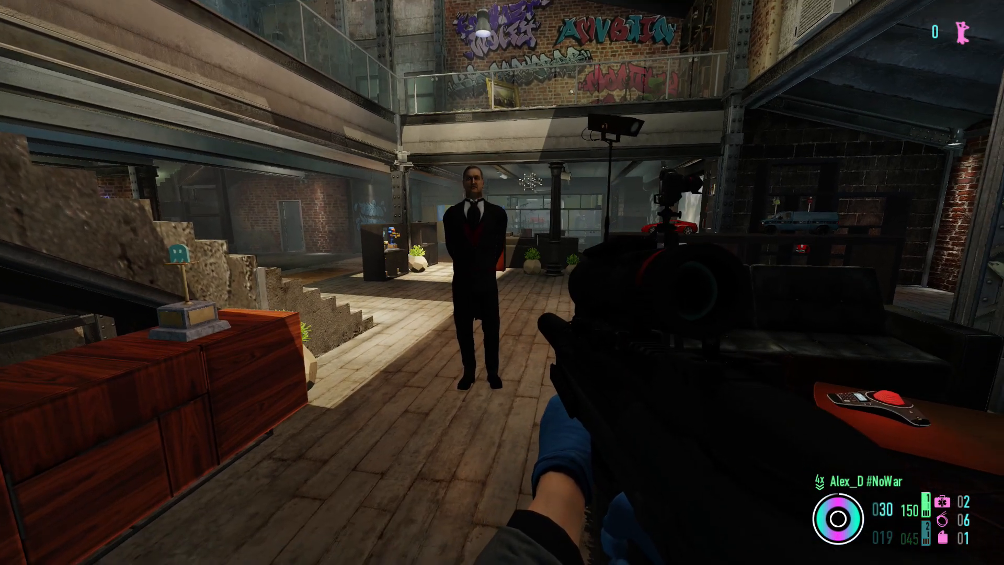
key(w)
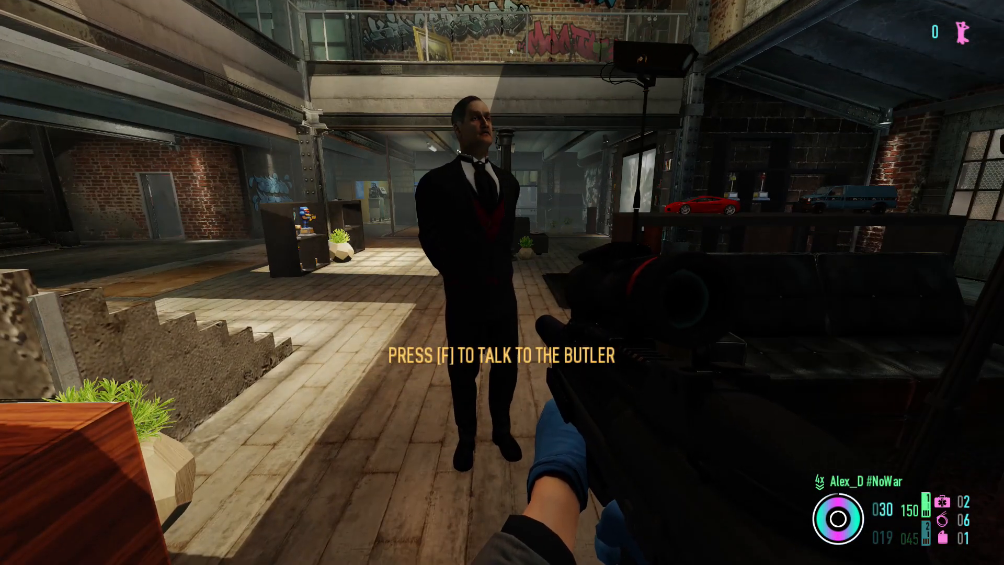
key(f)
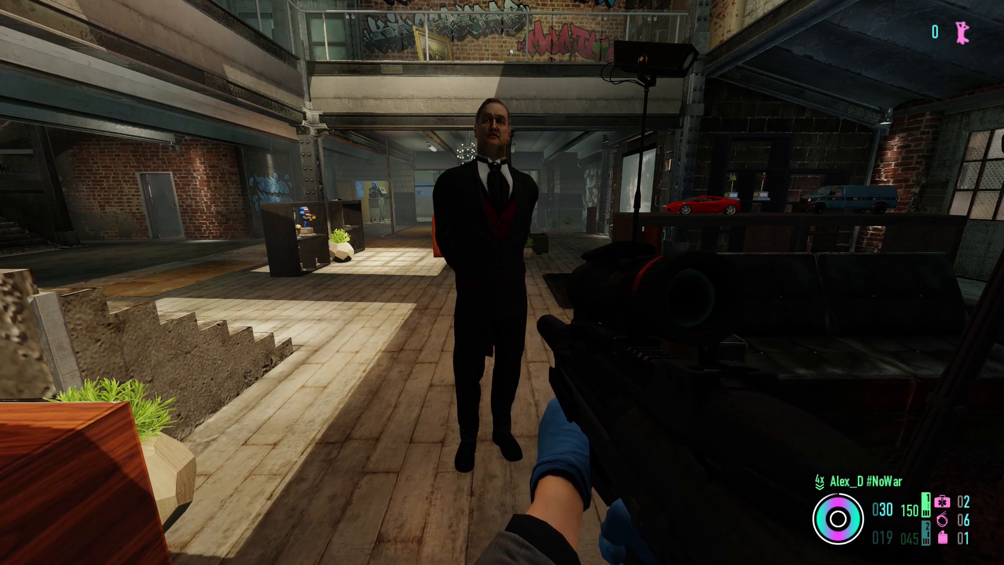
- Walk to the staircase, fire a full magazine from the Big sup rifle at the roof, including through the scope, and reload
key(w)
key(v)
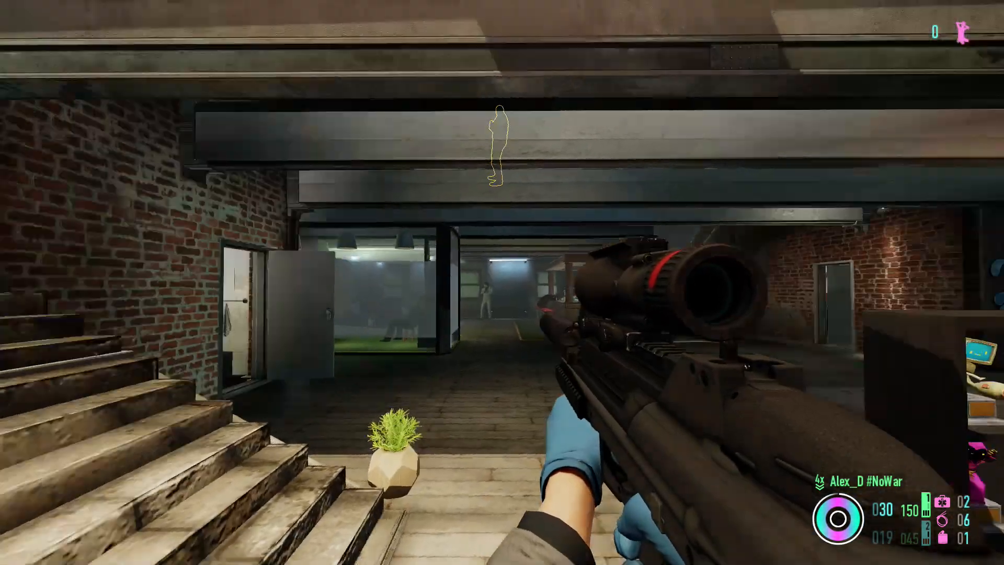
right_click(502, 282)
click(502, 282)
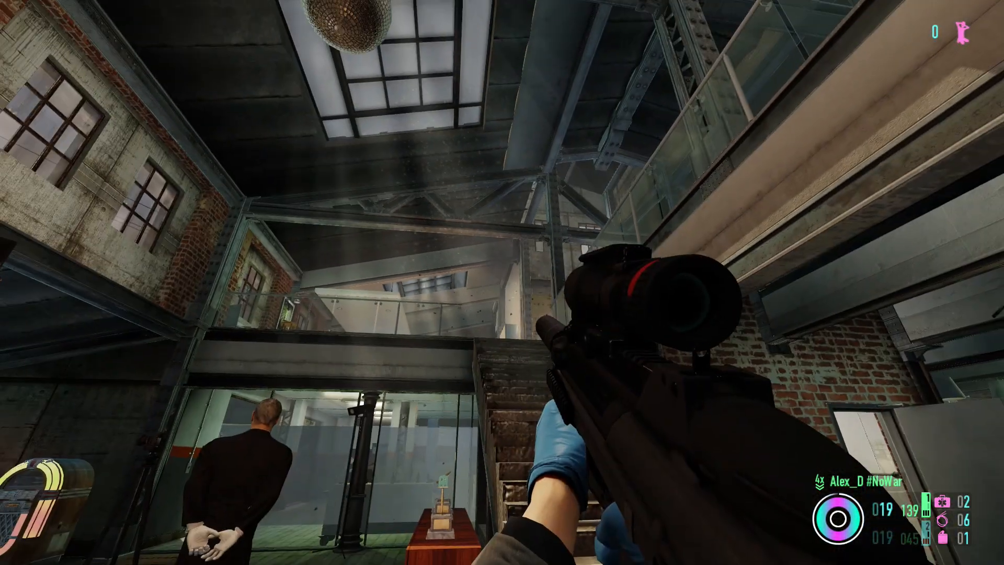
right_click(502, 283)
click(502, 282)
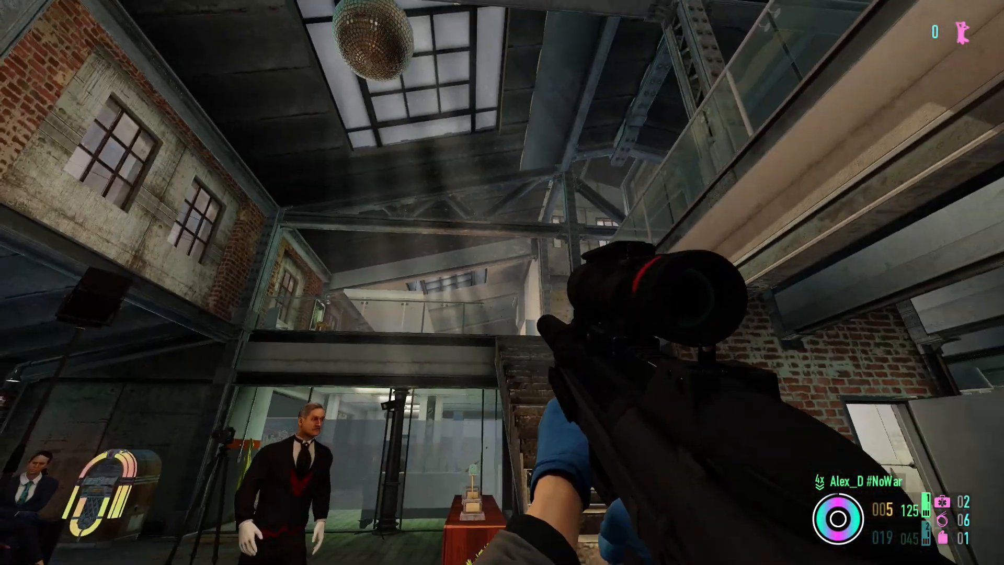
right_click(502, 282)
click(502, 283)
key(r)
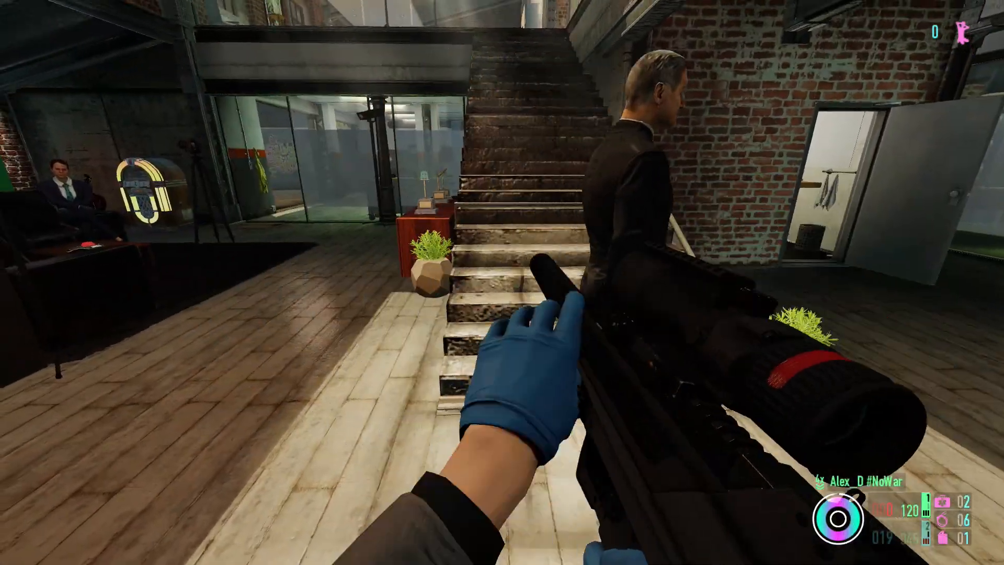
- Aim through the scope at the brick wall beside the staircase, fire a second full magazine and reload
key(w)
right_click(502, 283)
click(502, 282)
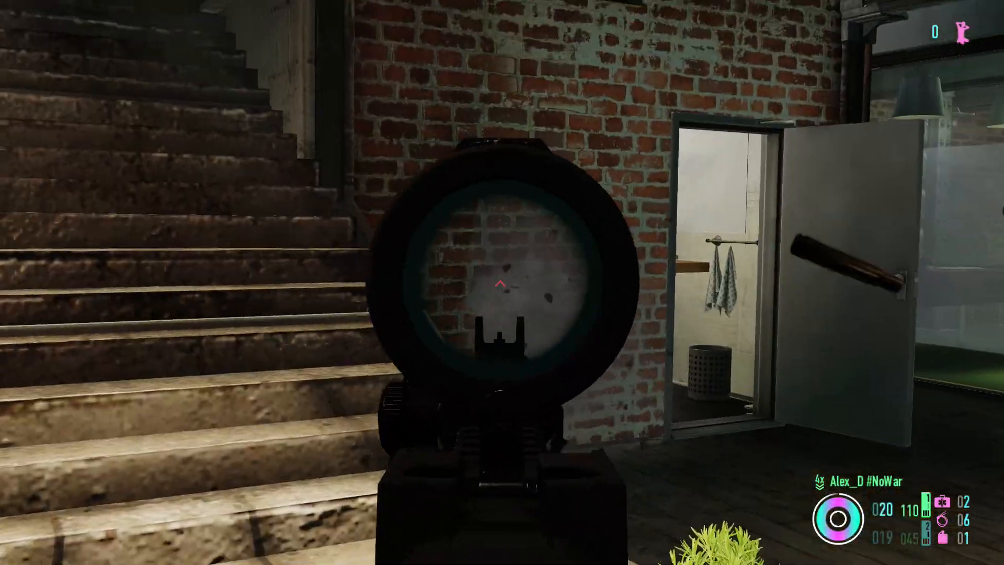
right_click(502, 283)
key(s)
key(r)
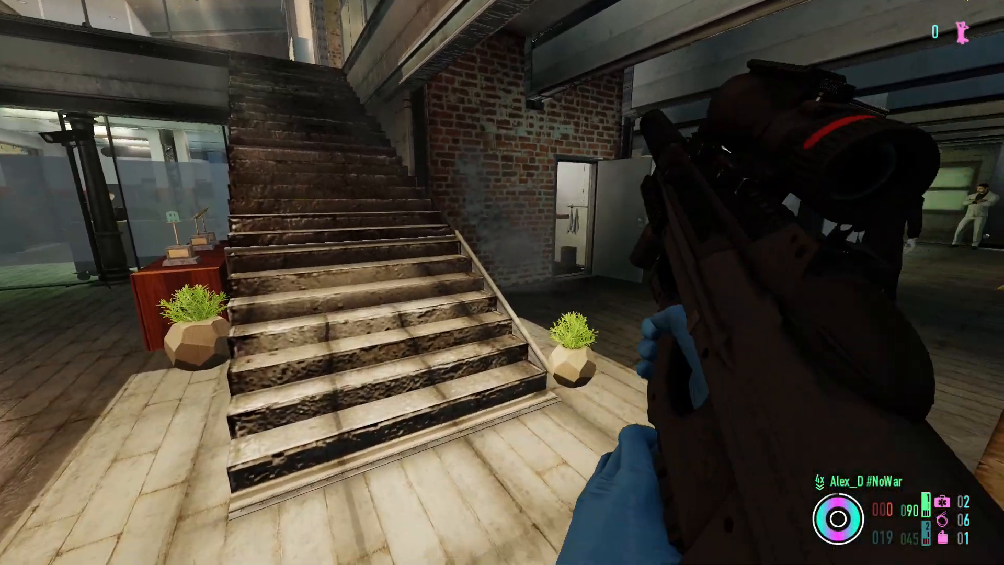
- Climb the staircase to the upper floor and use the round device on the table by the chalkboards
key(d)
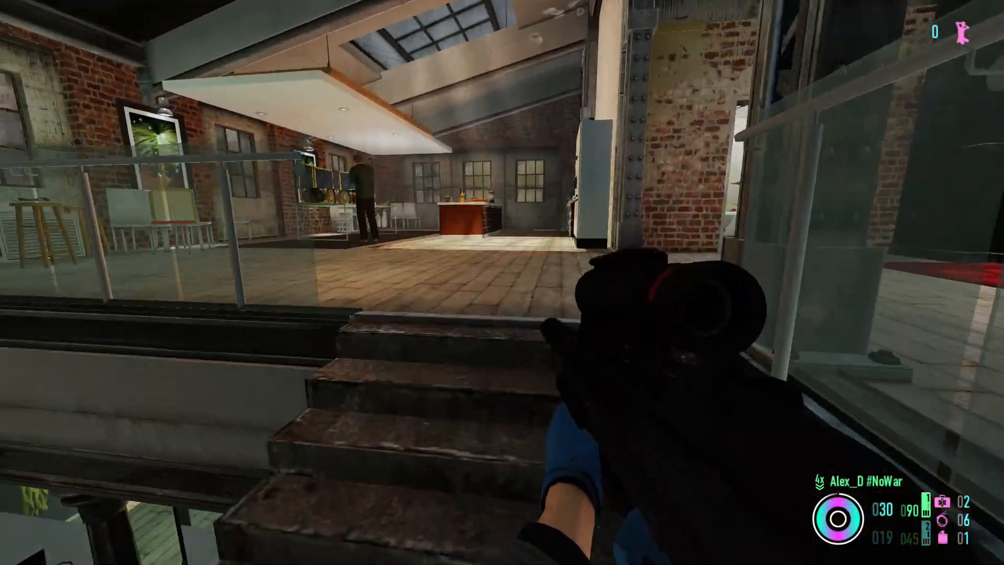
key(w)
key(w)
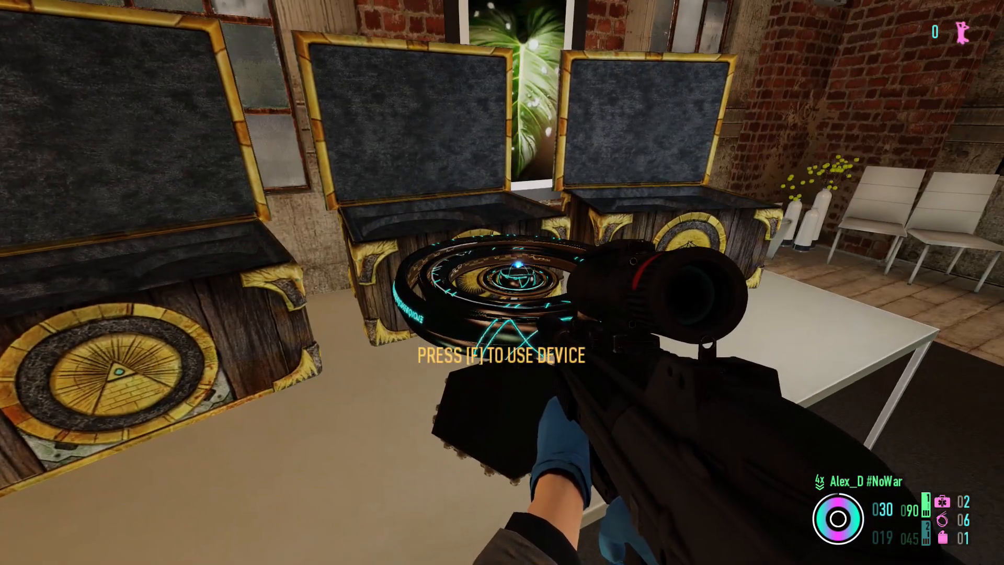
key(f)
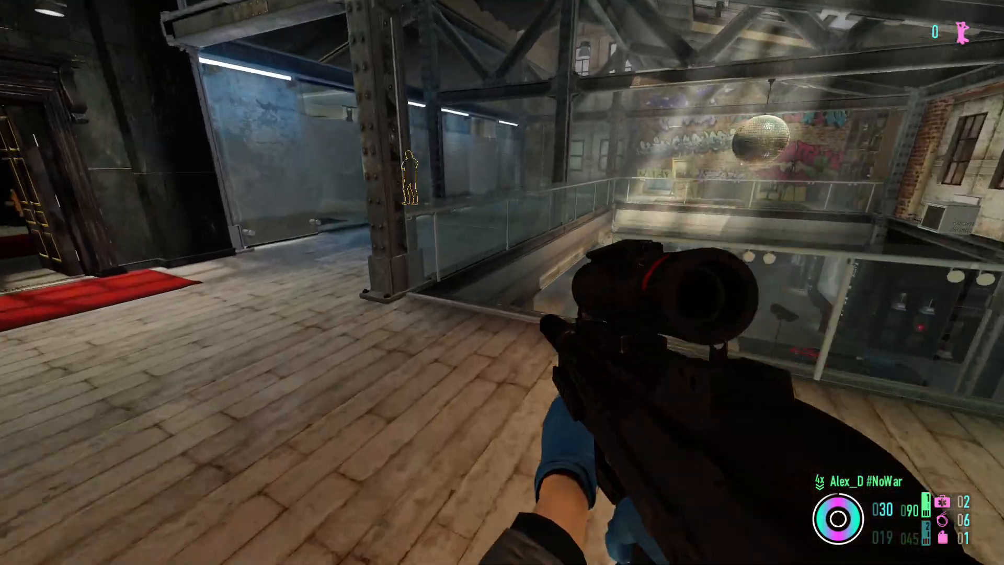
- Leave the device and walk through the safe house and the garage out into the graffiti-walled yard
key(w)
key(w)
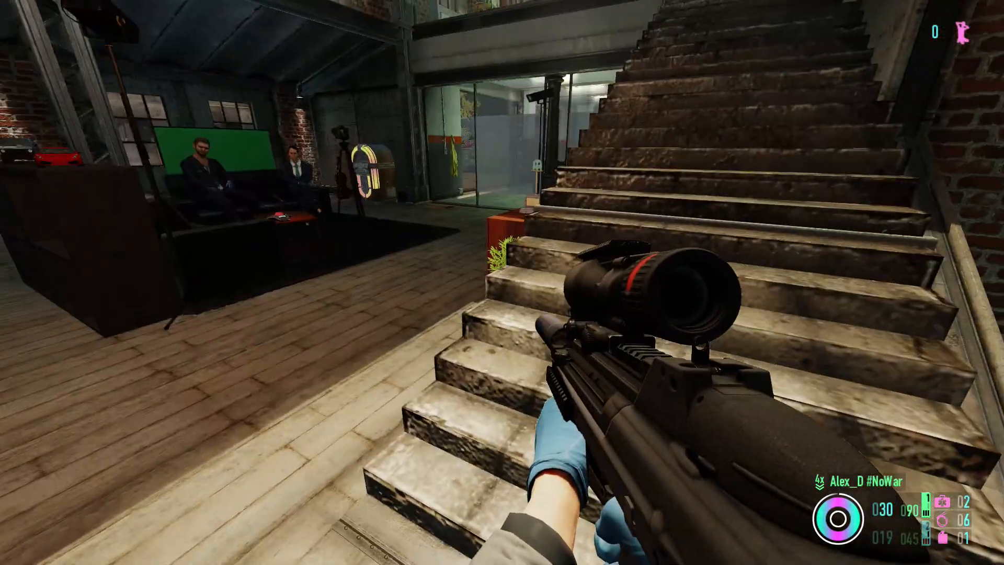
key(w)
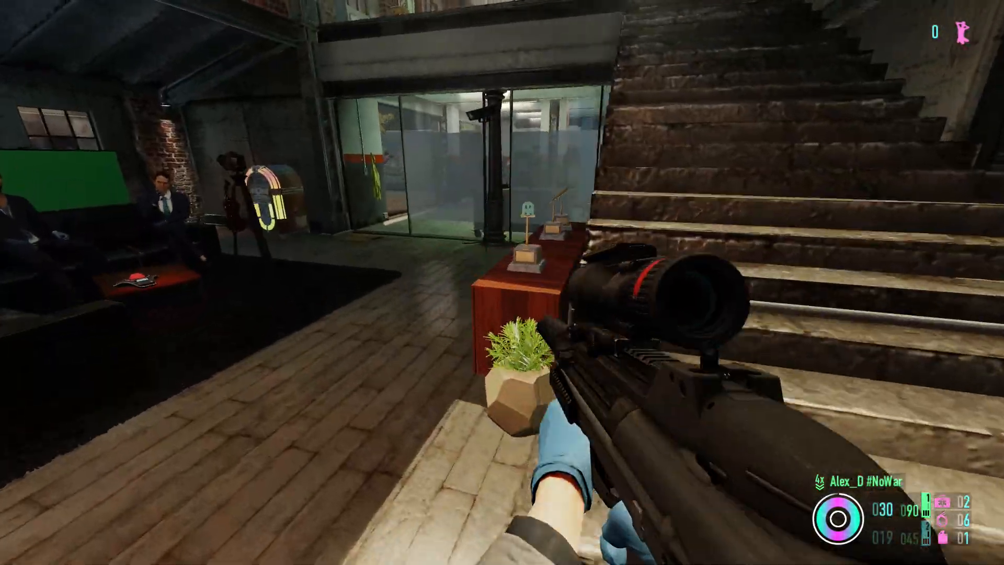
key(w)
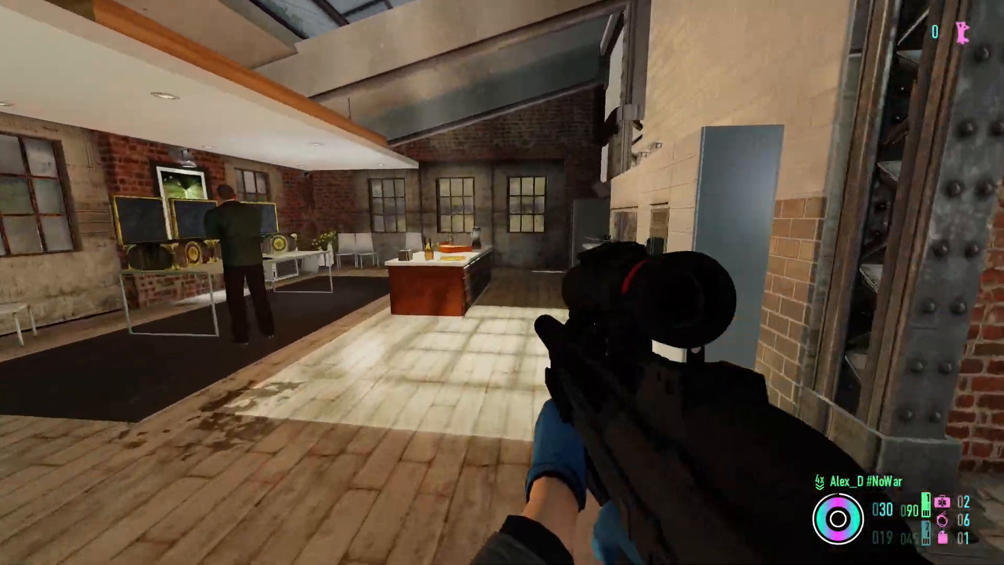
key(w)
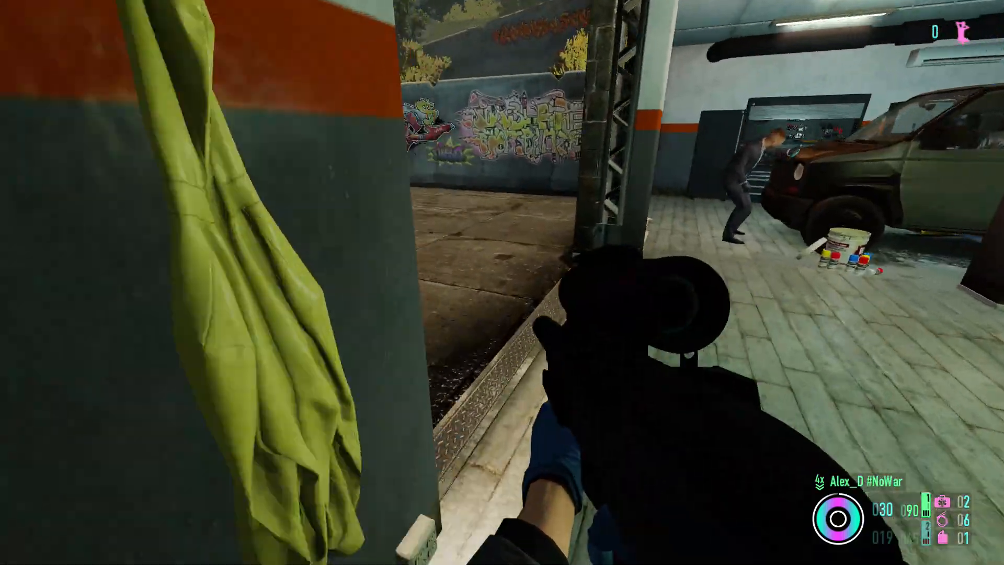
key(w)
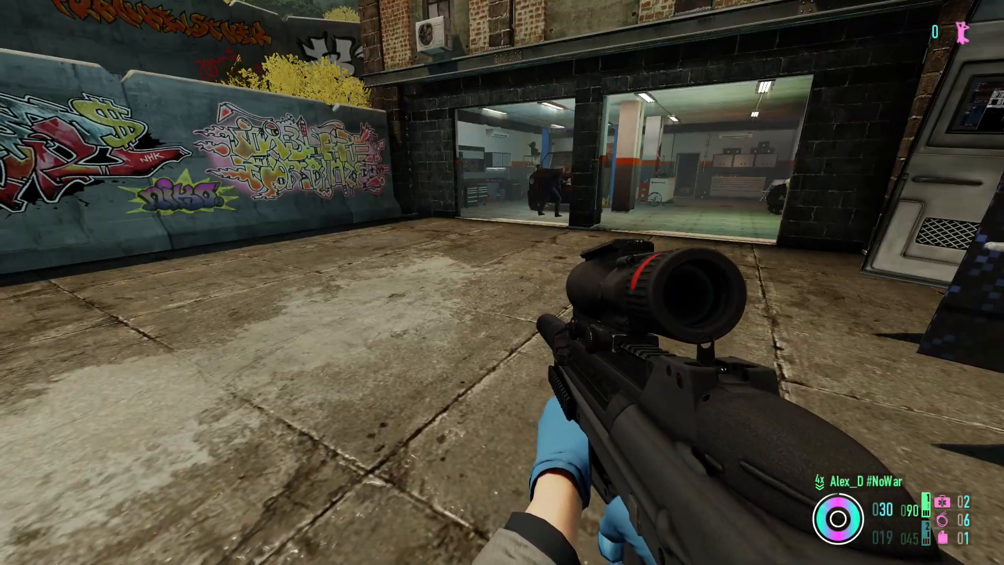
- Look around the outdoor yard, walking past the graffiti walls, the fenced gate and the parked van
key(w)
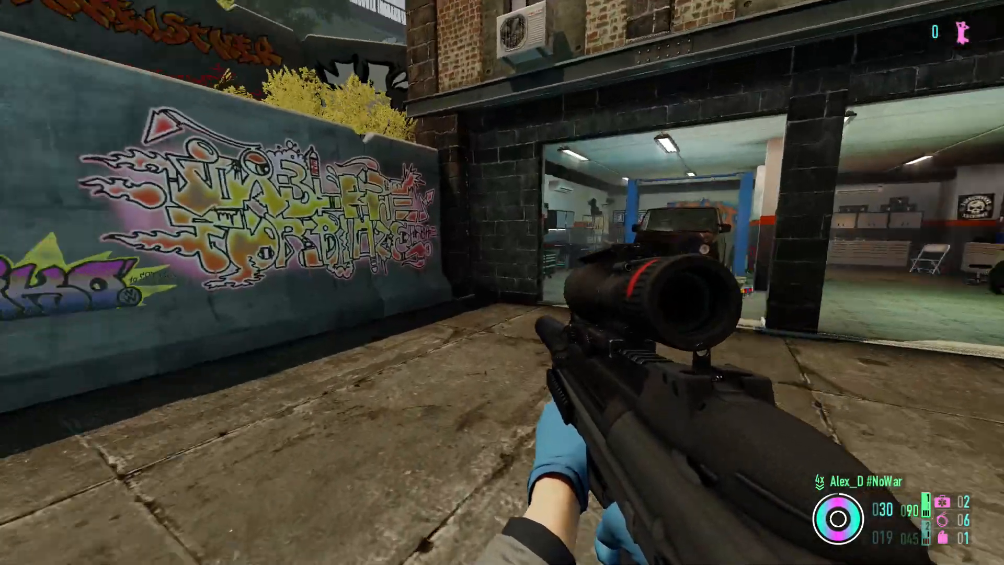
key(w)
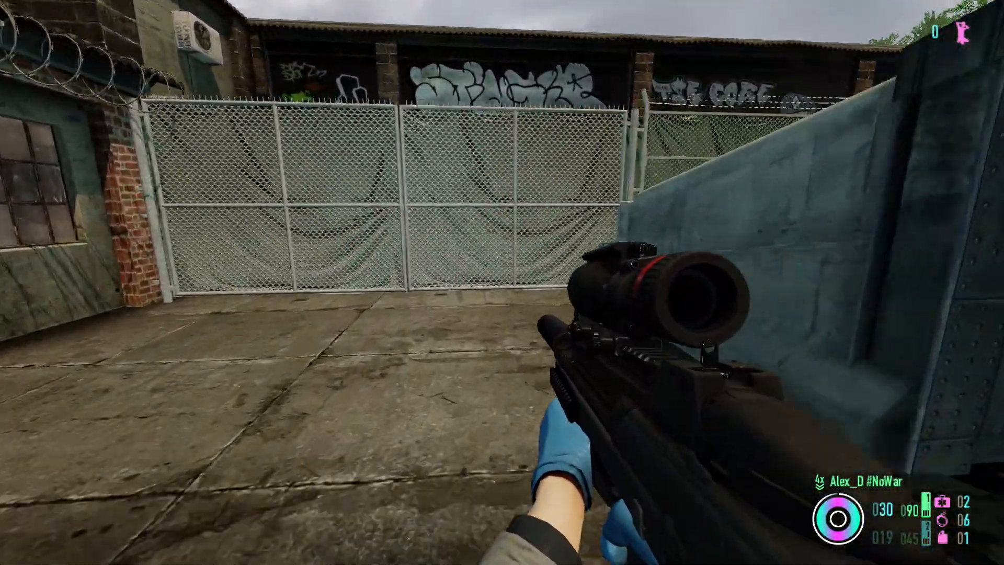
key(w)
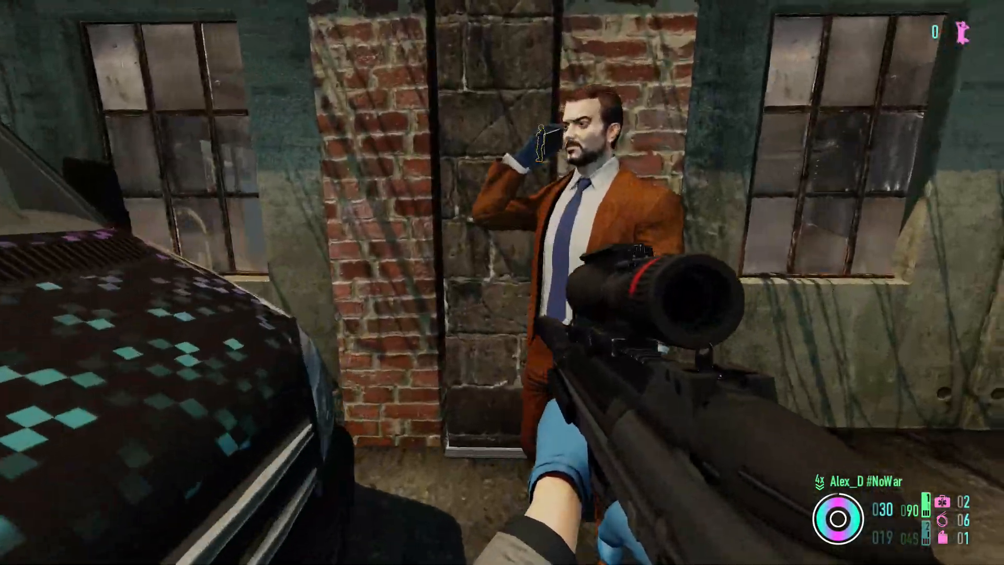
key(w)
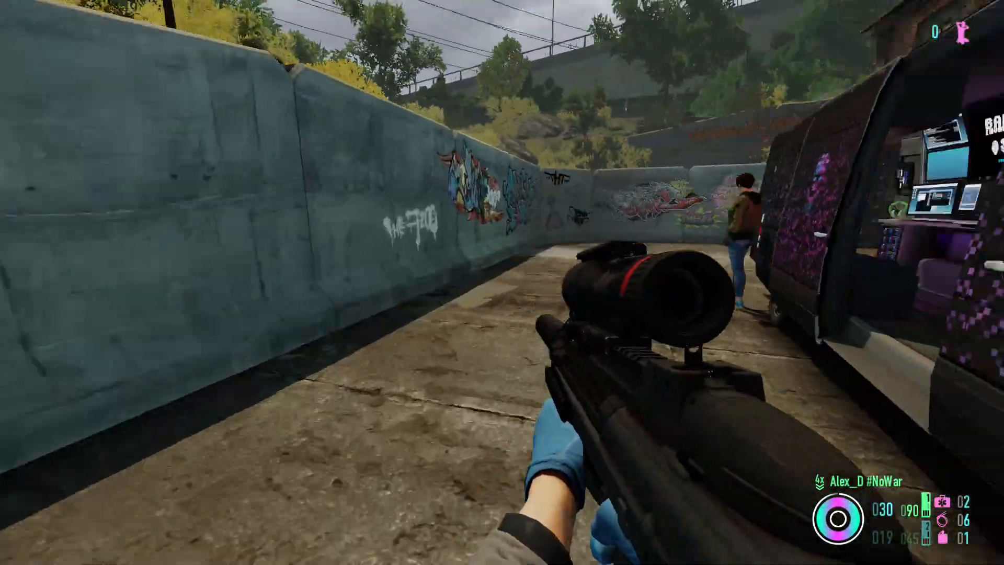
key(w)
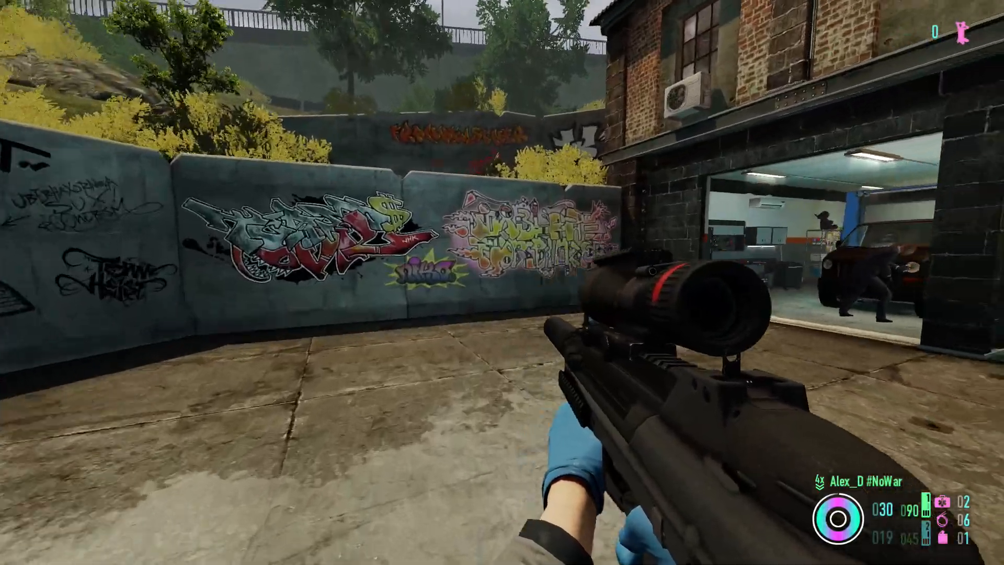
key(w)
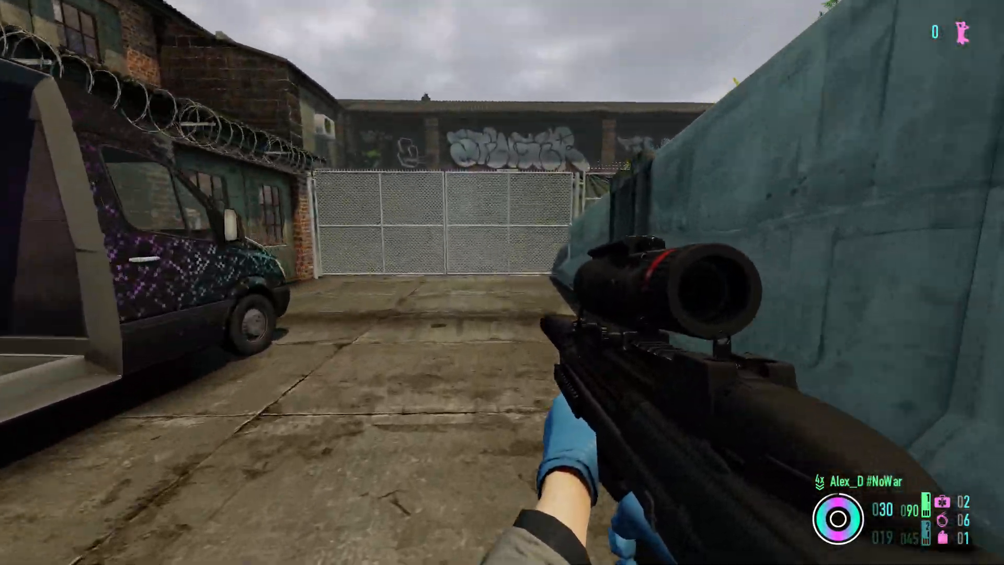
key(w)
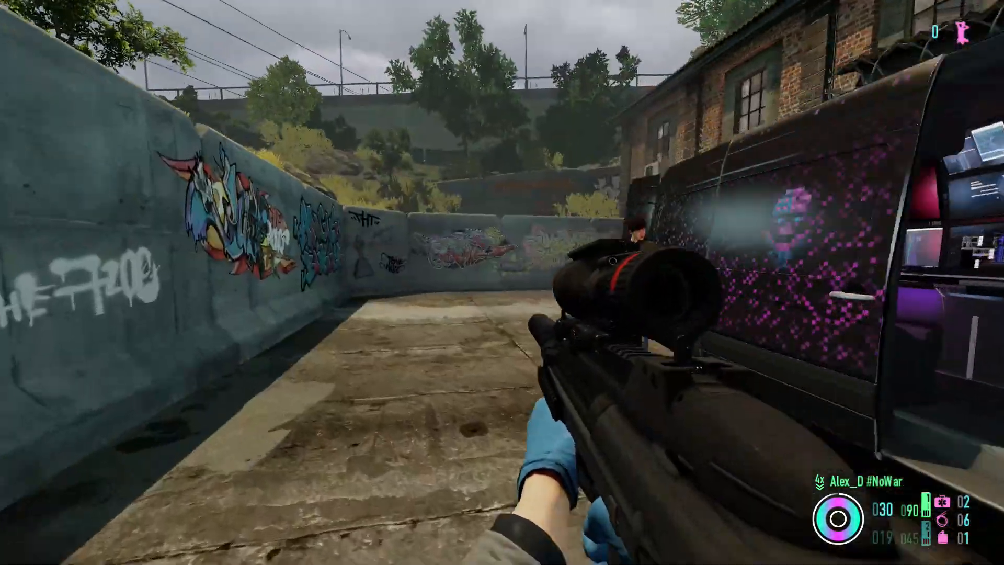
key(w)
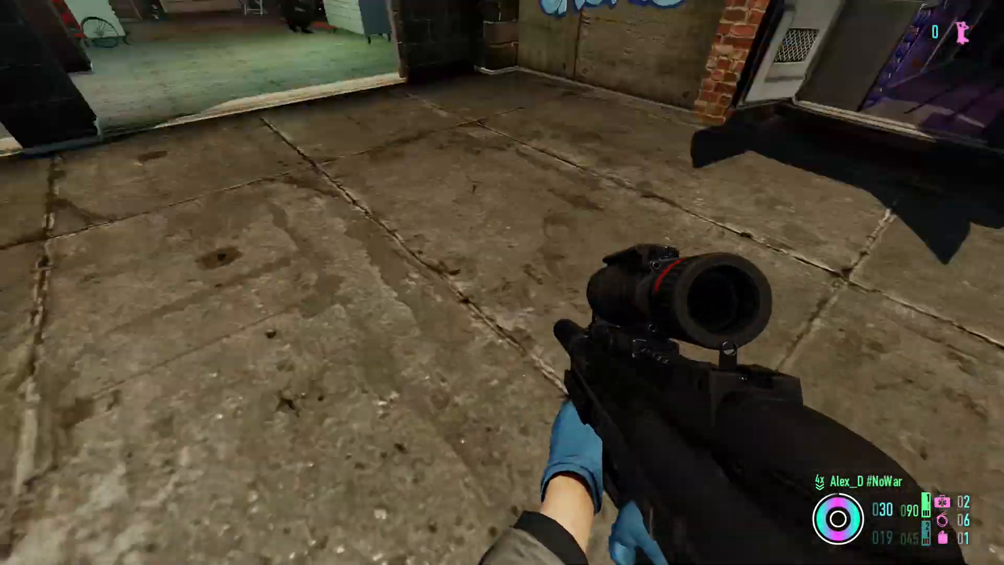
key(w)
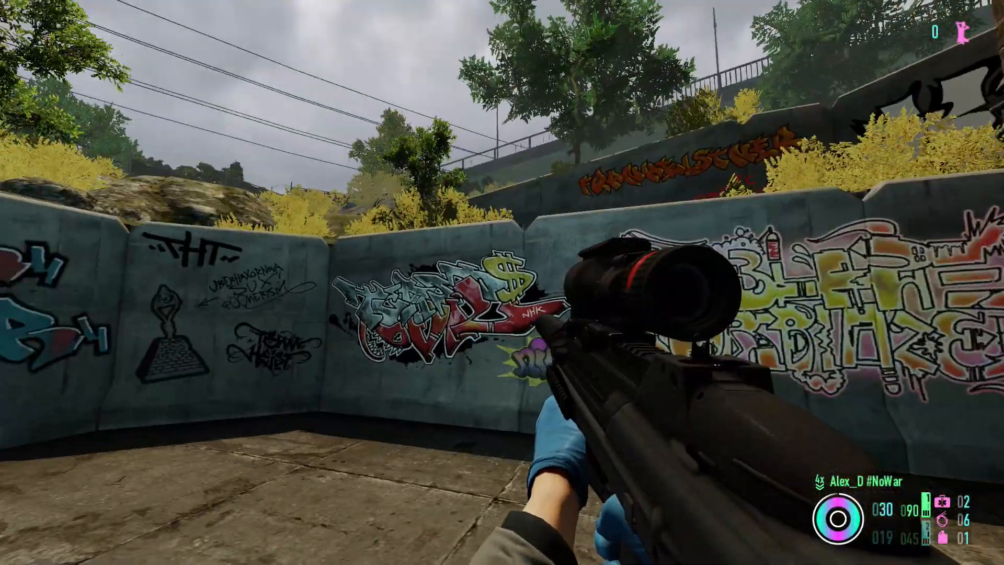
- Fire the Big sup rifle at the open sky from the yard, reload and walk back towards the garage
key(w)
click(502, 283)
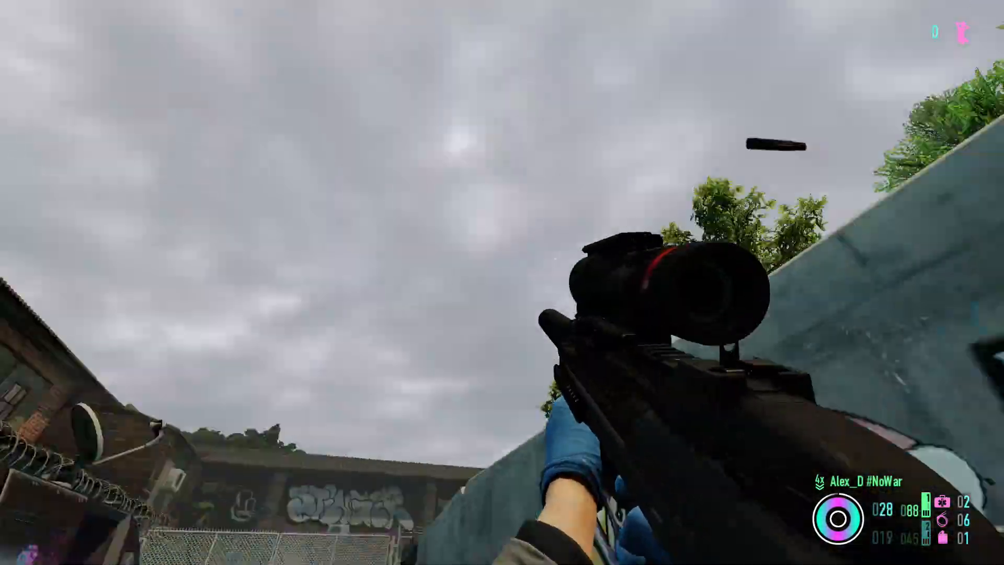
click(502, 283)
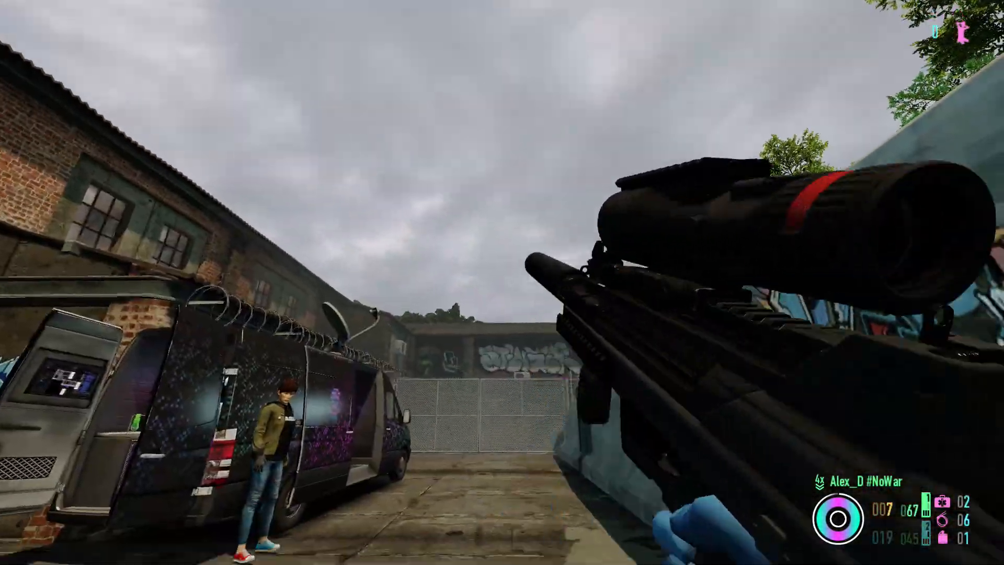
key(w)
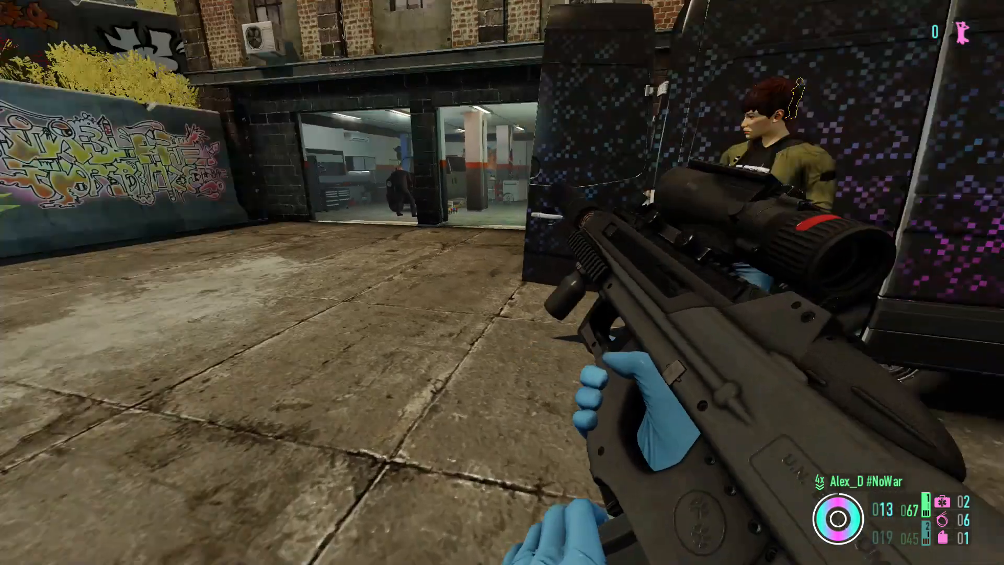
key(w)
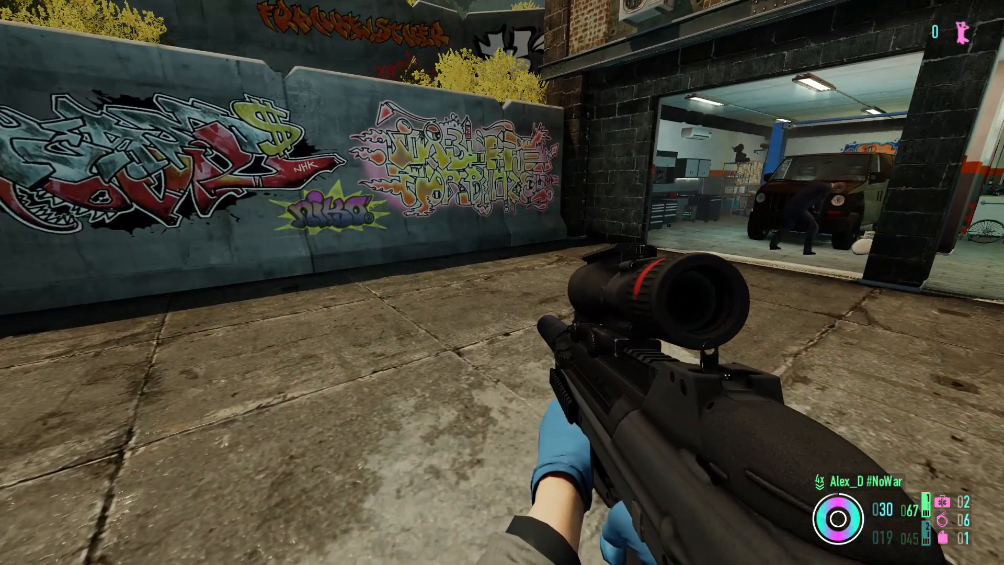
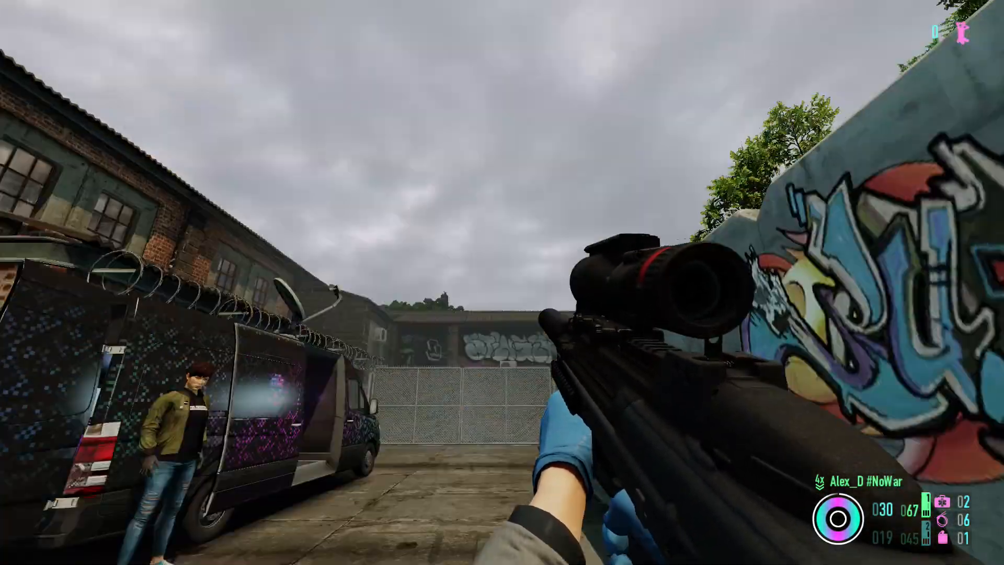
click(502, 282)
key(r)
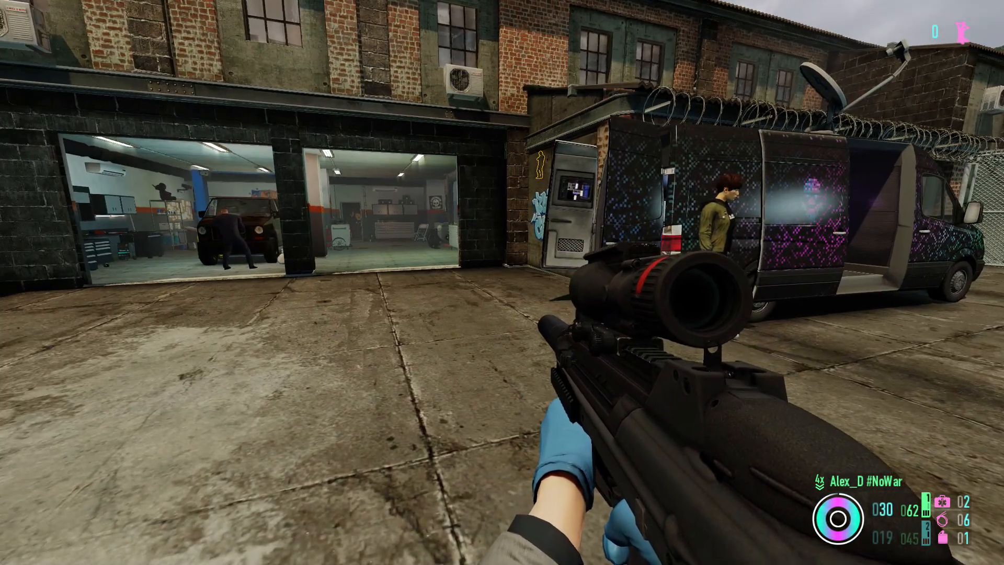
key(w)
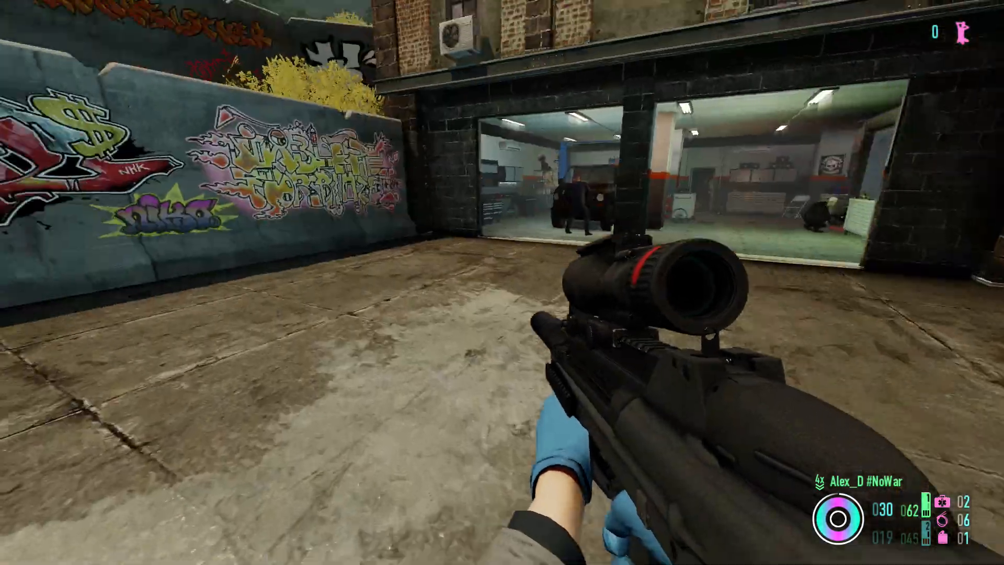
key(w)
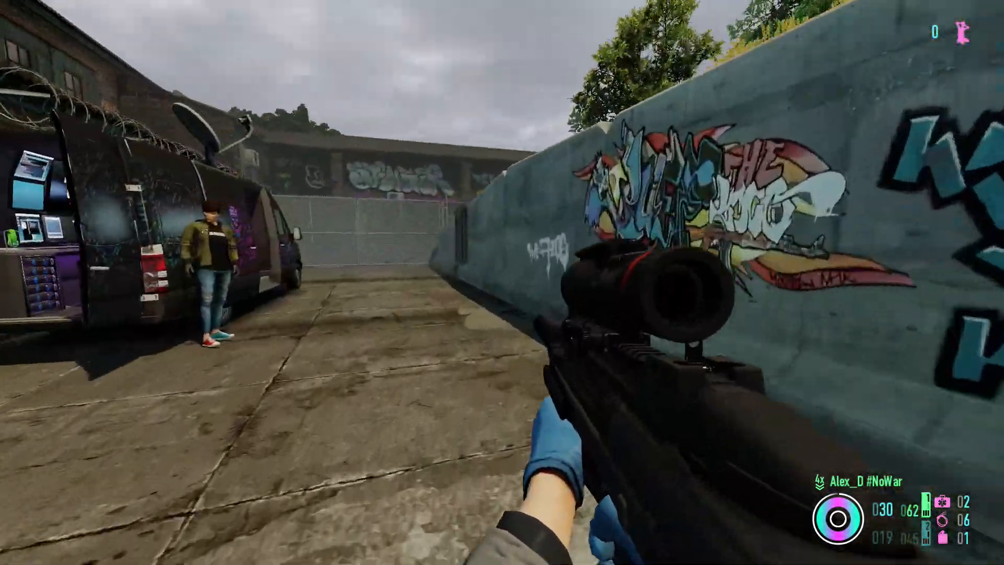
key(w)
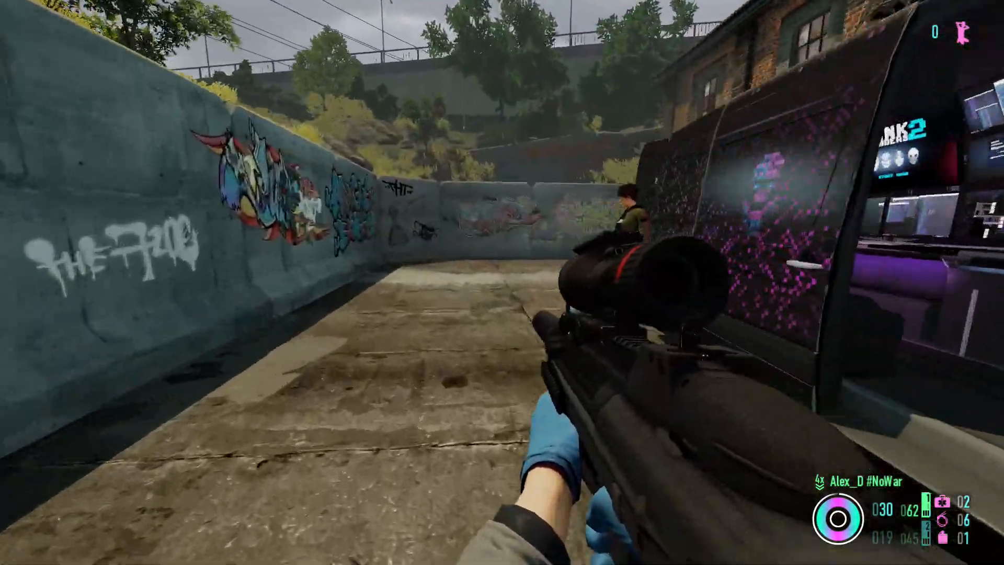
key(w)
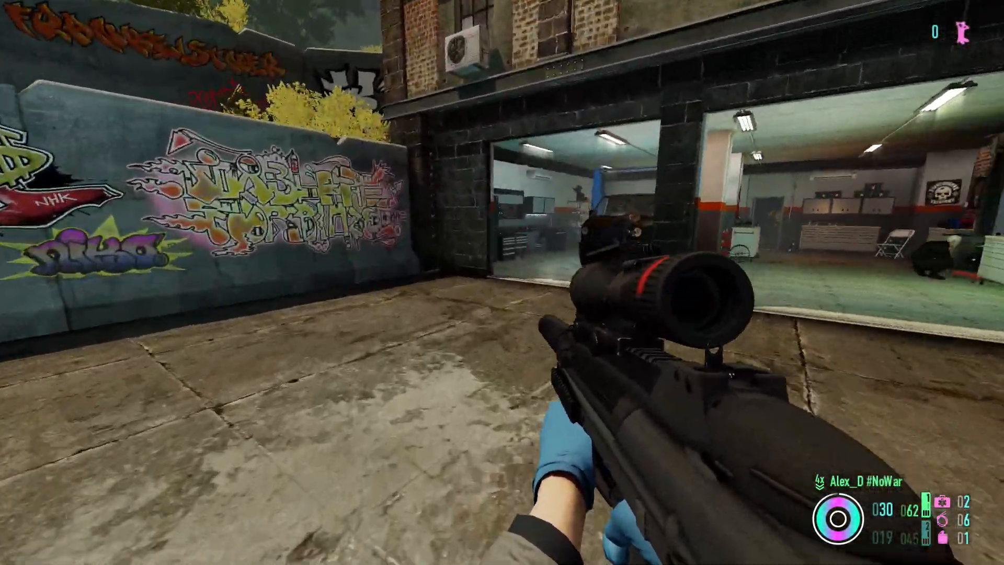
key(w)
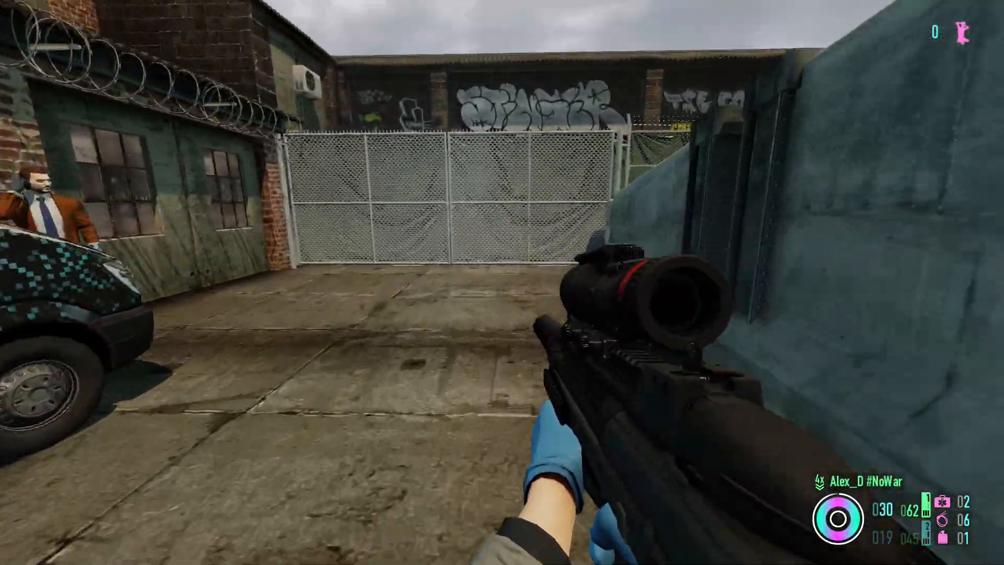
key(w)
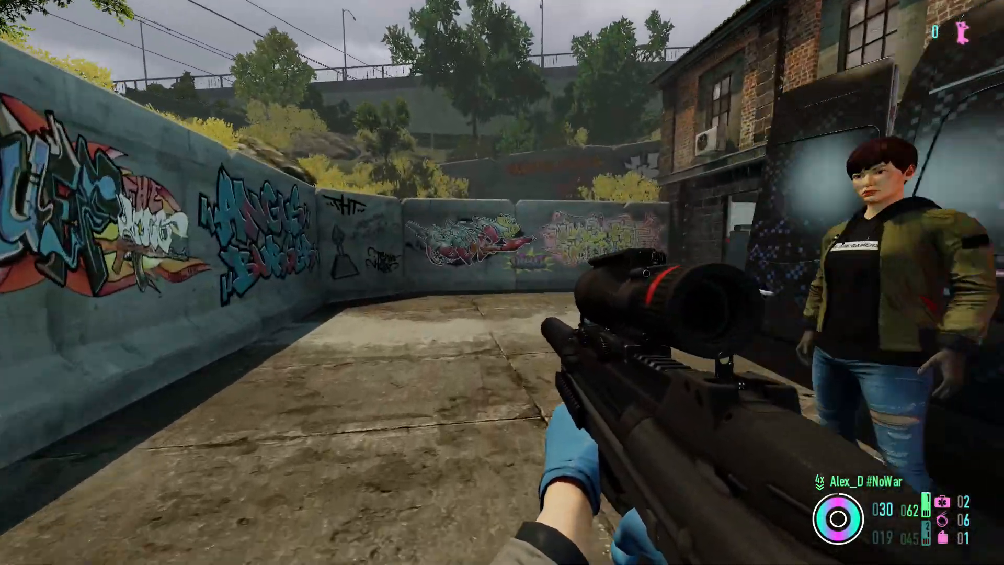
key(w)
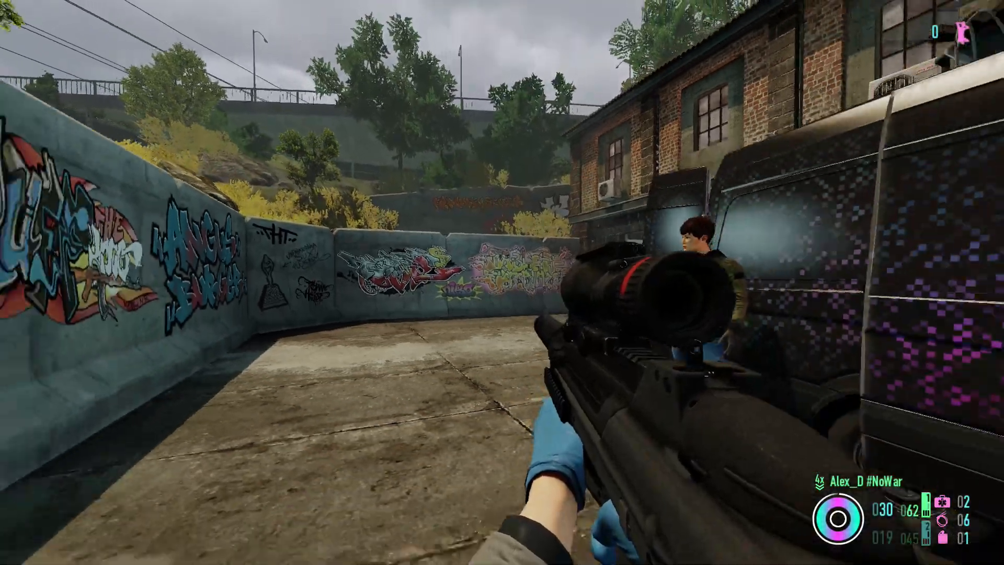
key(s)
key(w)
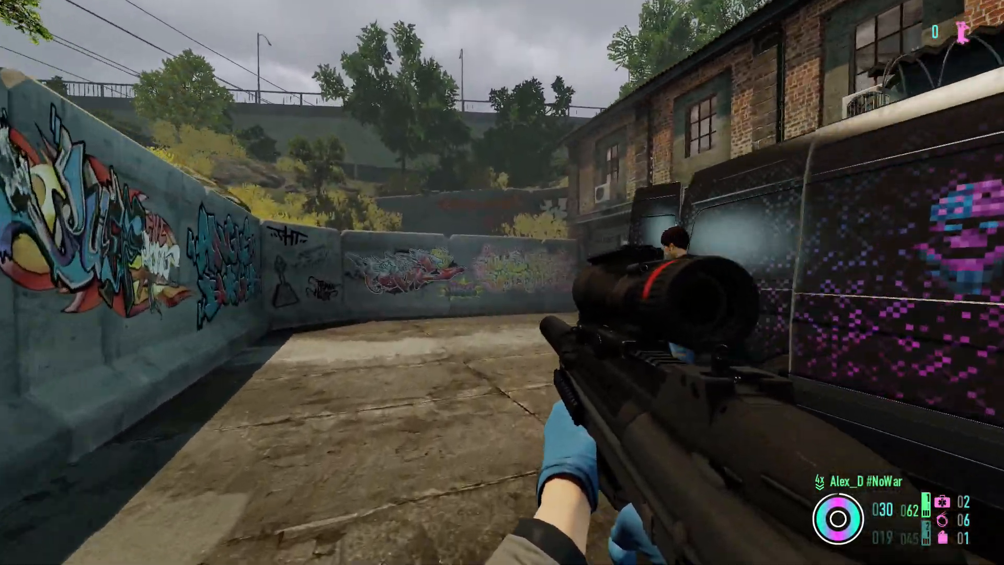
key(w)
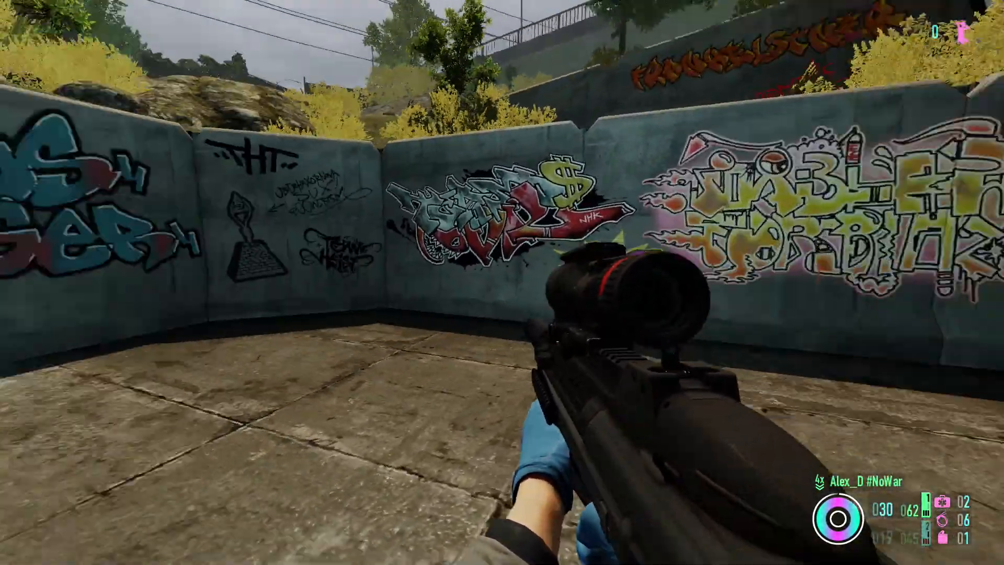
key(w)
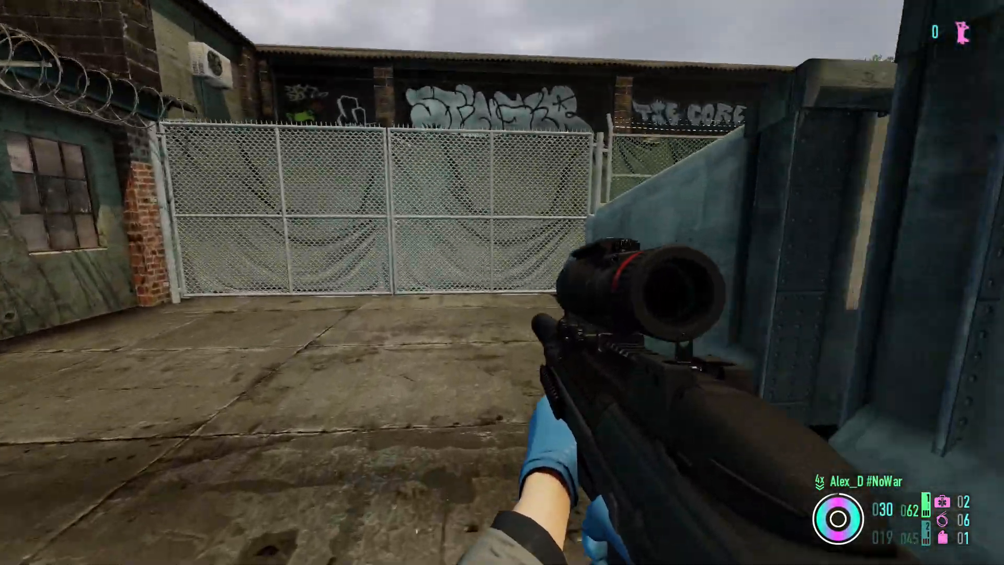
key(w)
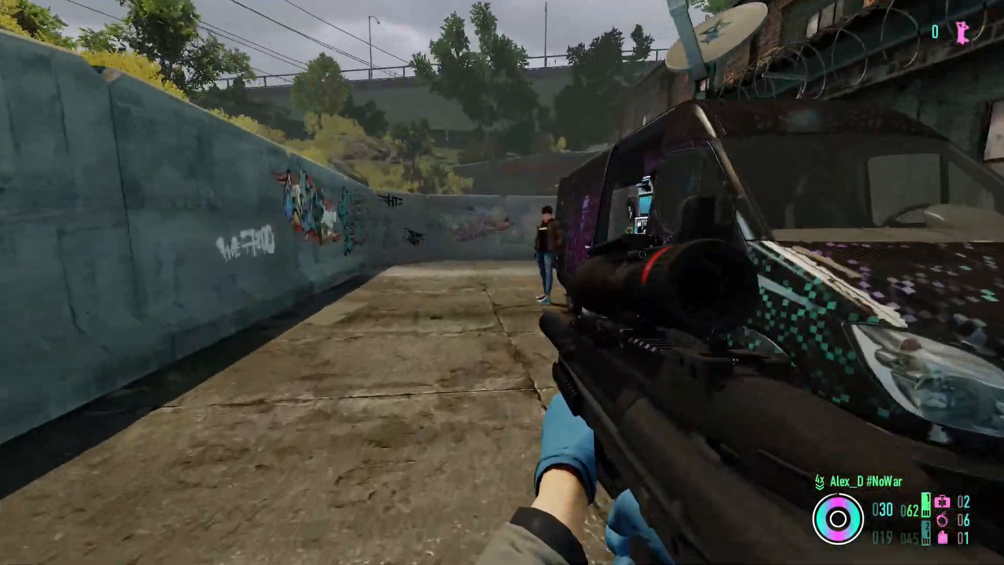
key(w)
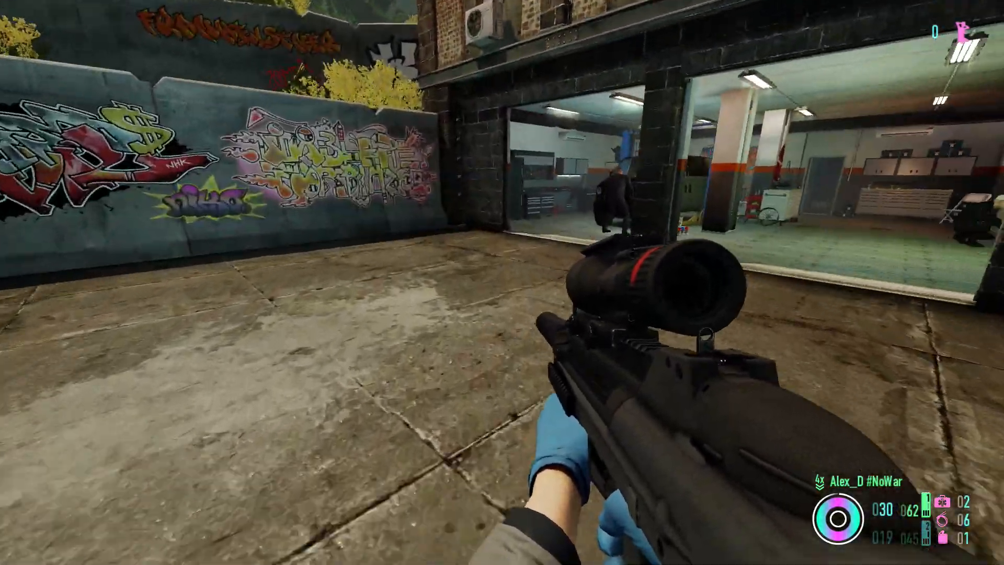
key(w)
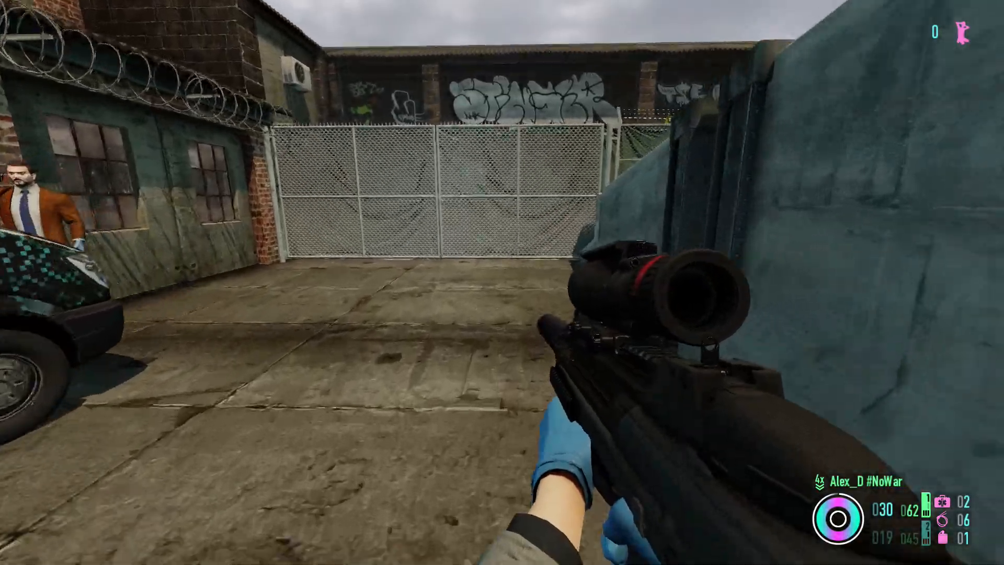
key(w)
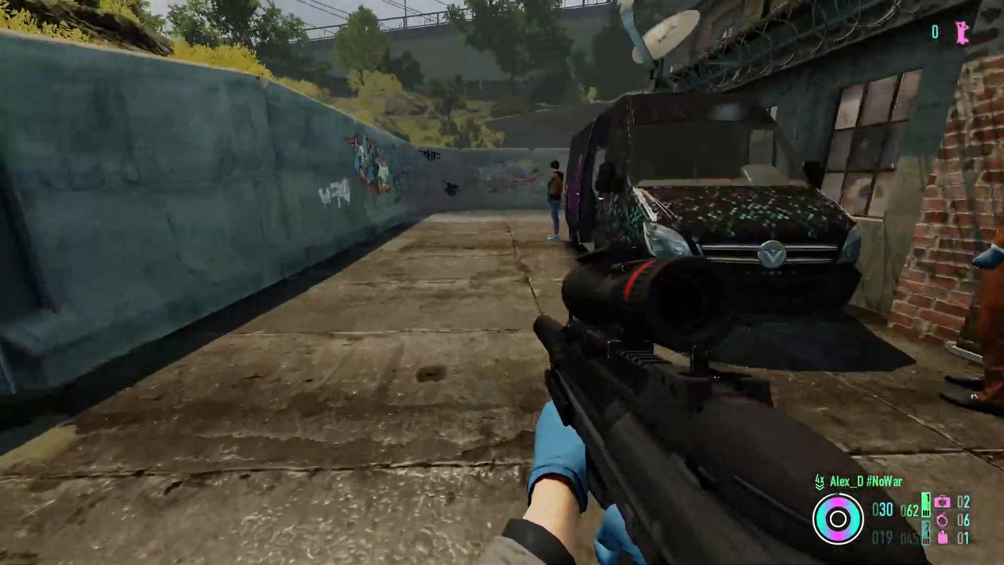
key(w)
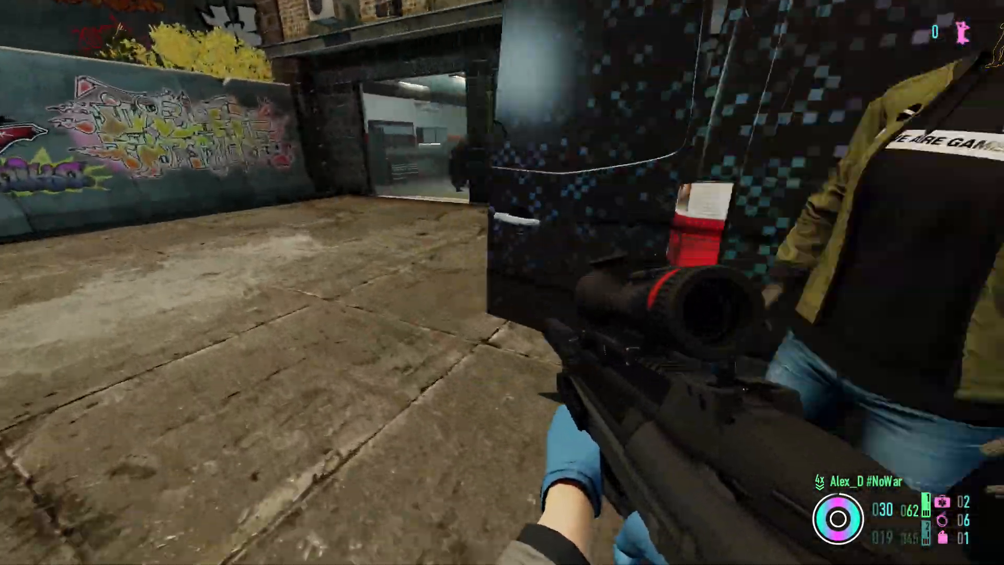
key(w)
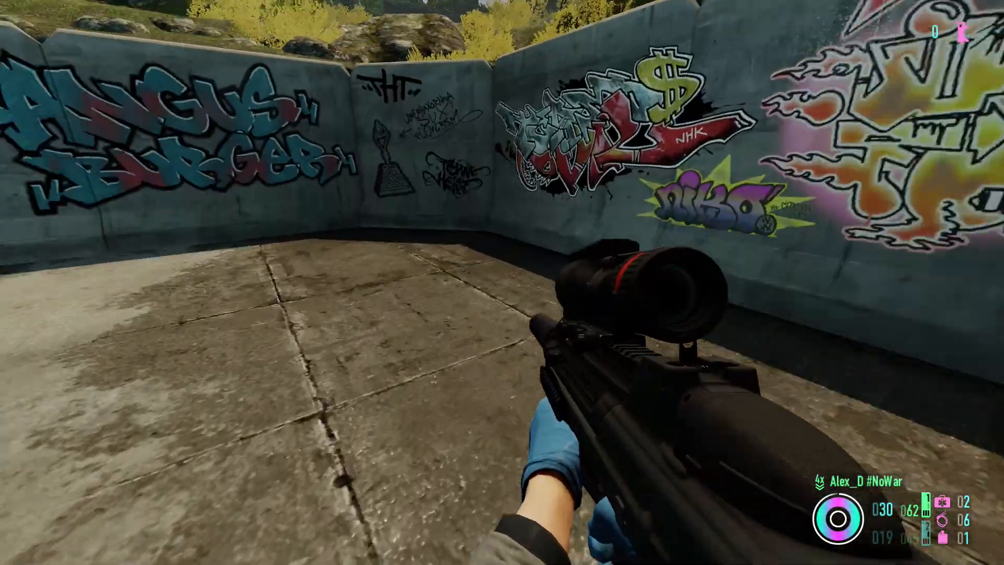
click(502, 283)
click(502, 282)
click(503, 282)
click(502, 282)
click(502, 283)
click(502, 282)
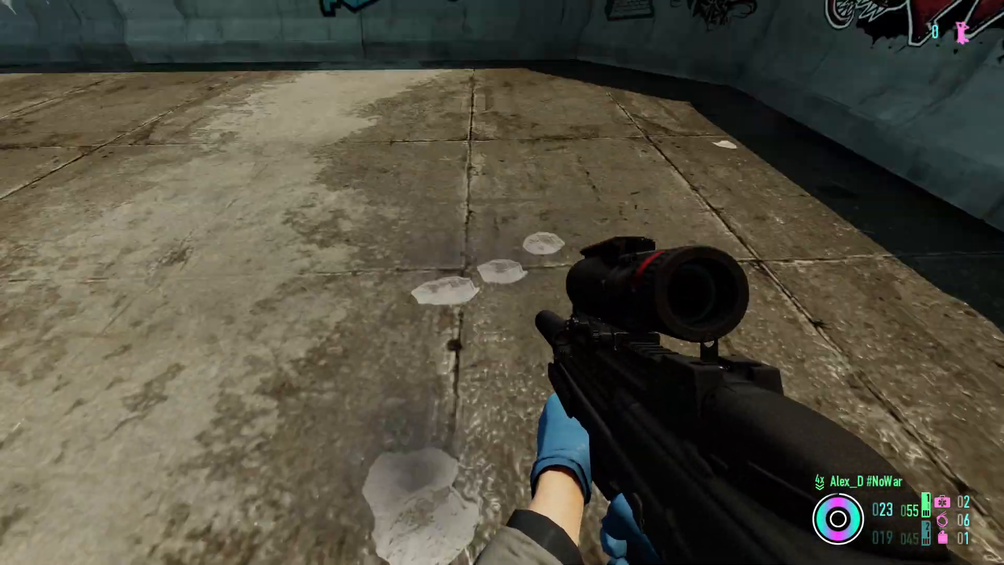
click(503, 282)
click(502, 283)
click(503, 283)
click(502, 283)
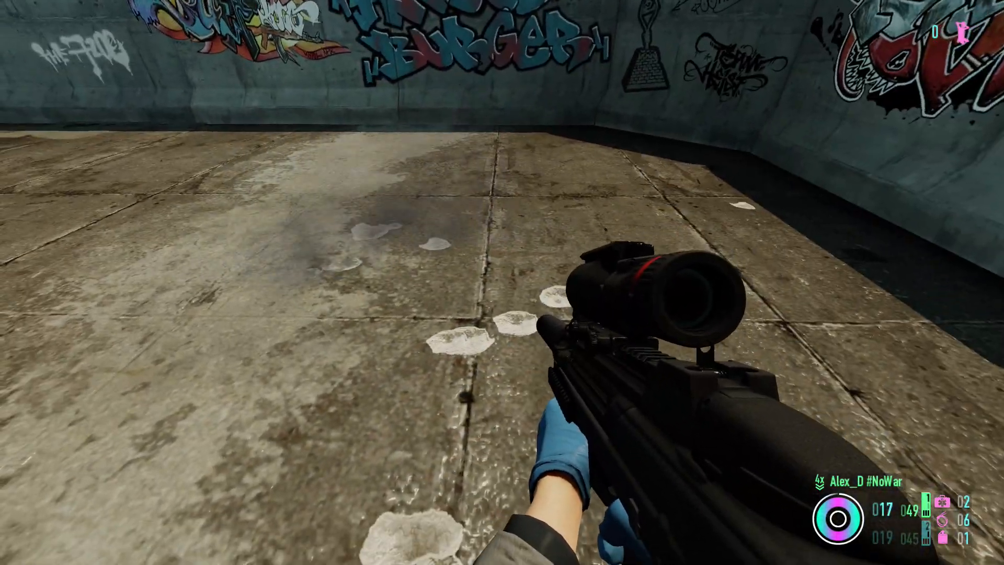
key(w)
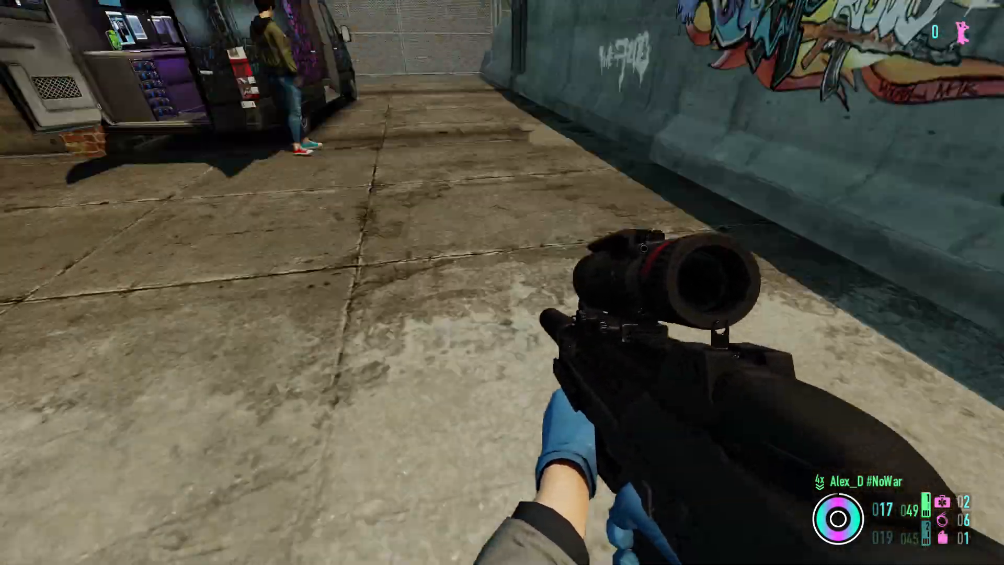
key(w)
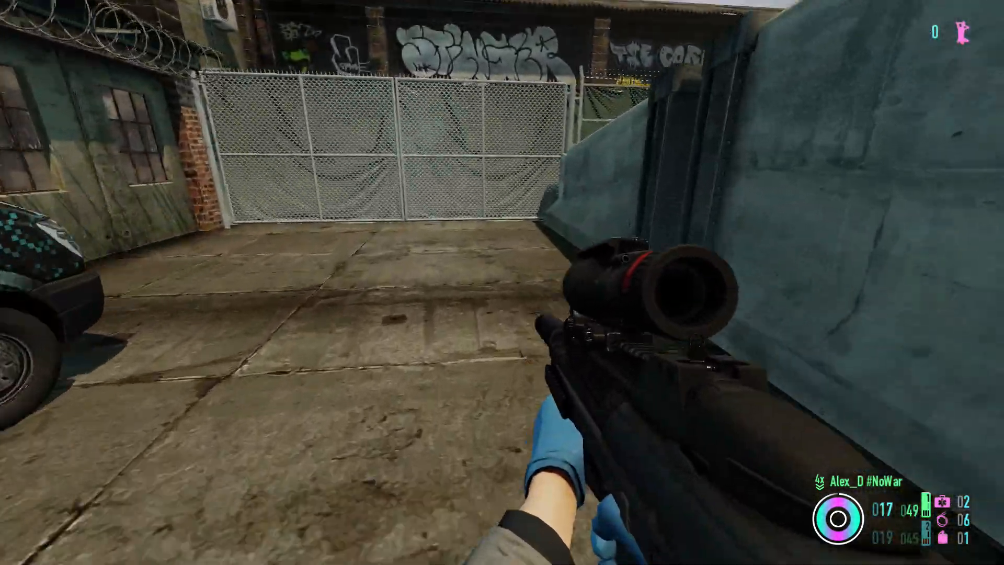
key(w)
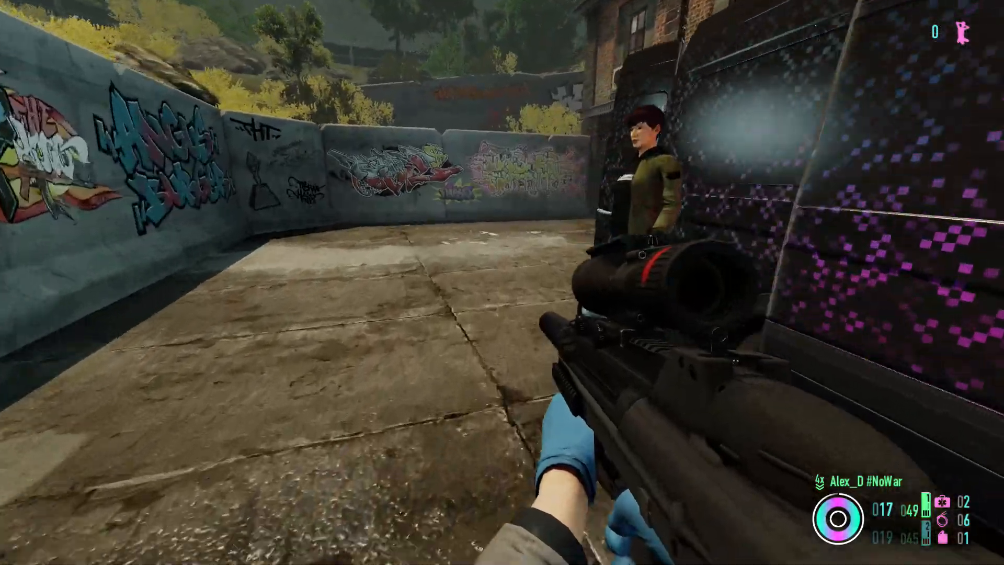
key(w)
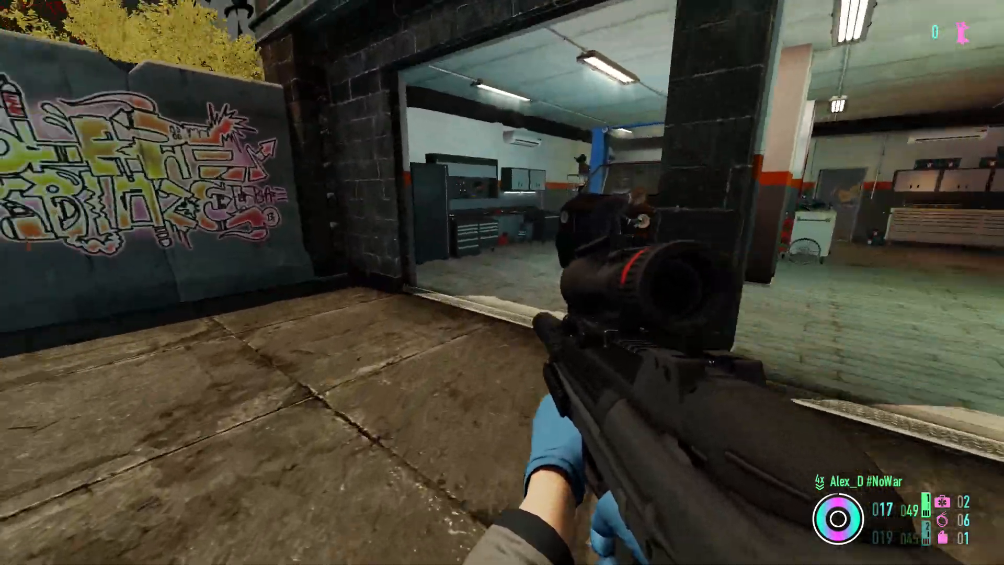
key(w)
key(r)
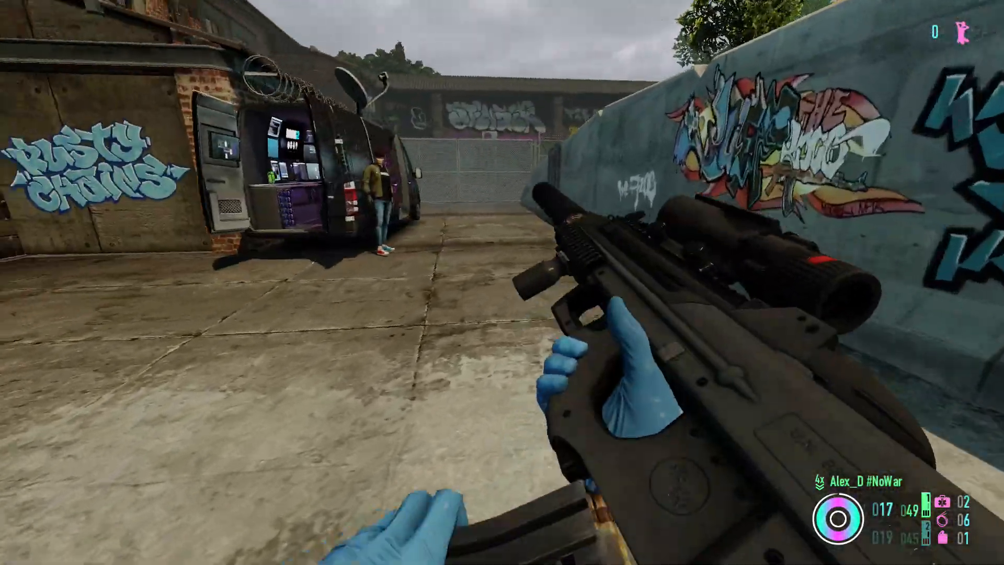
key(w)
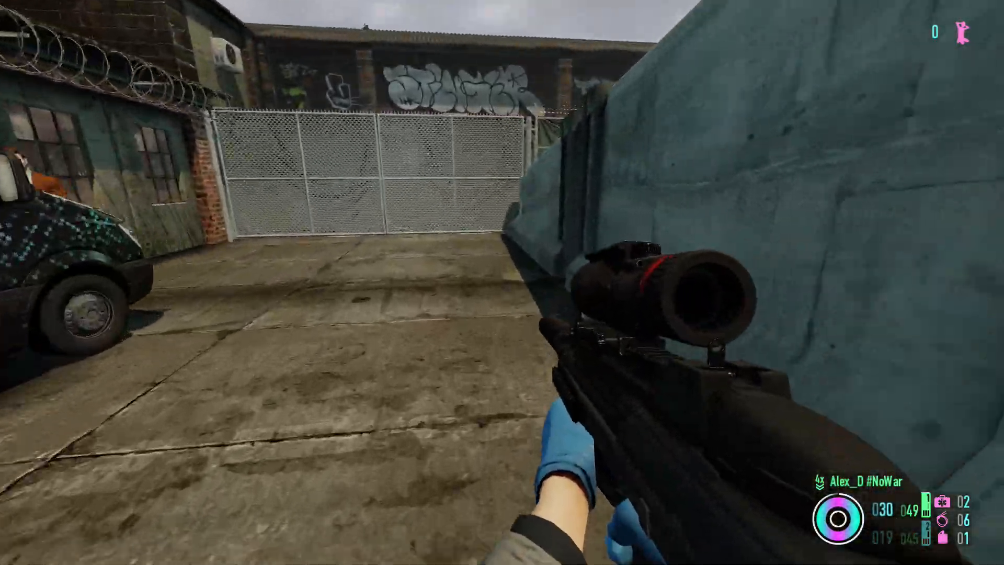
key(w)
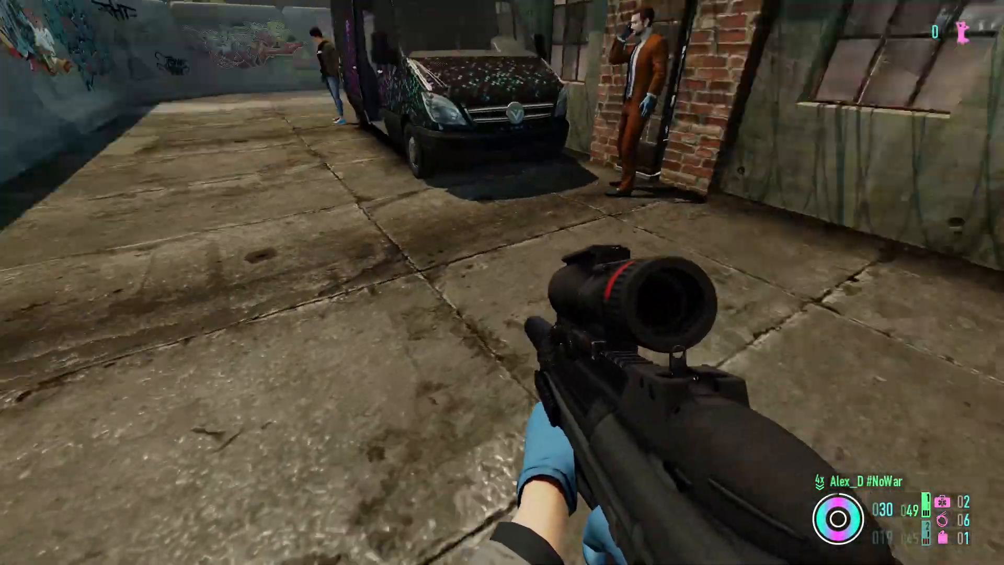
key(w)
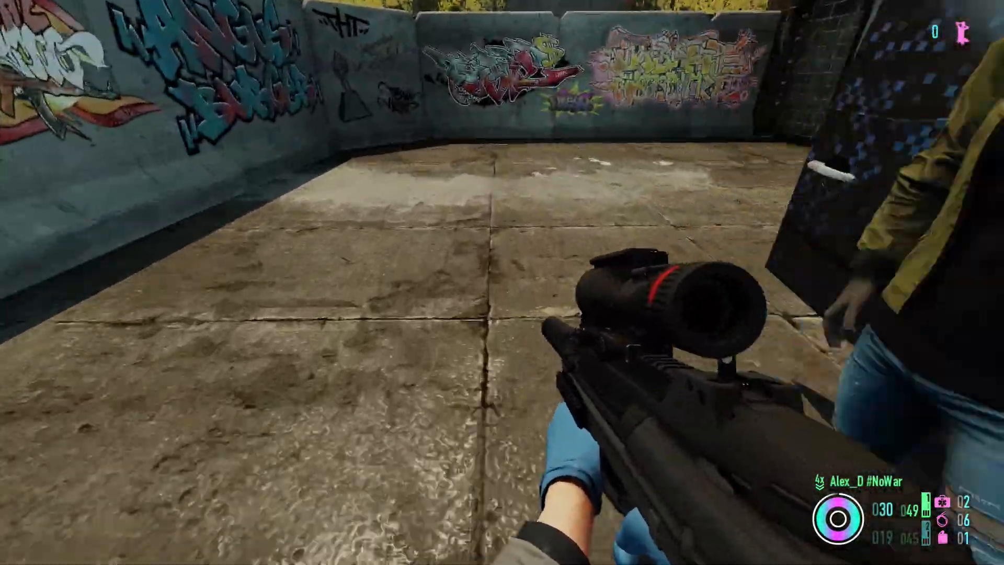
key(w)
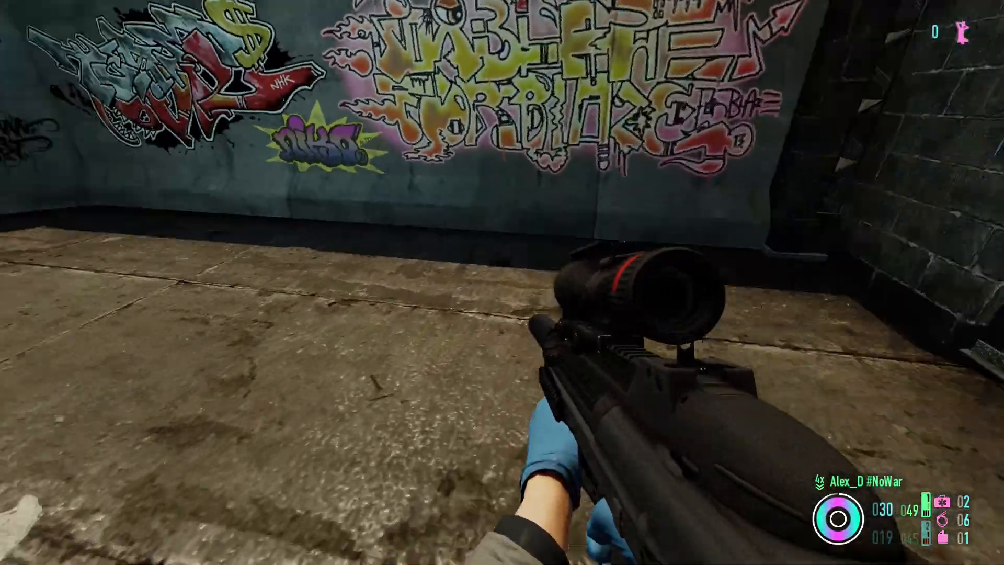
key(w)
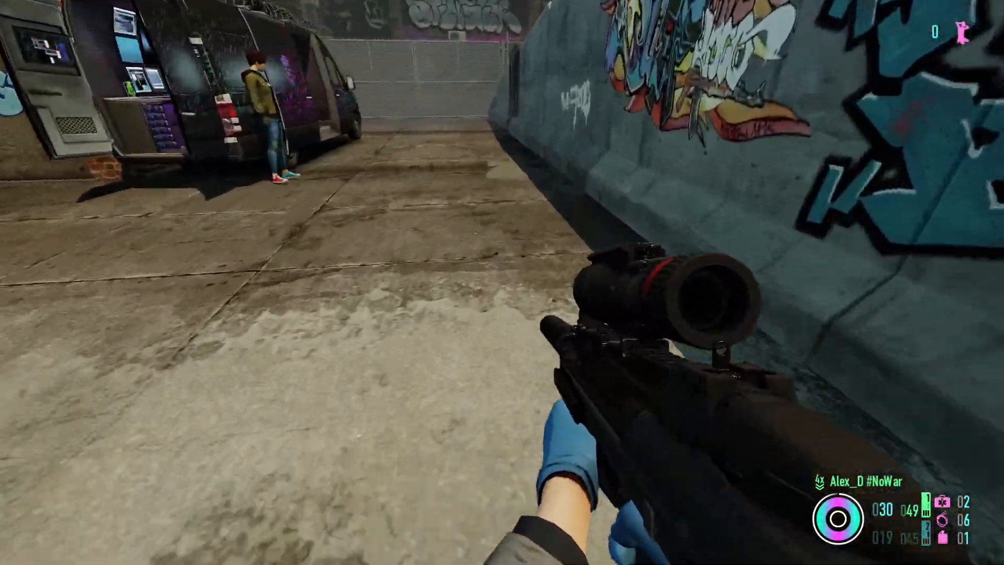
key(w)
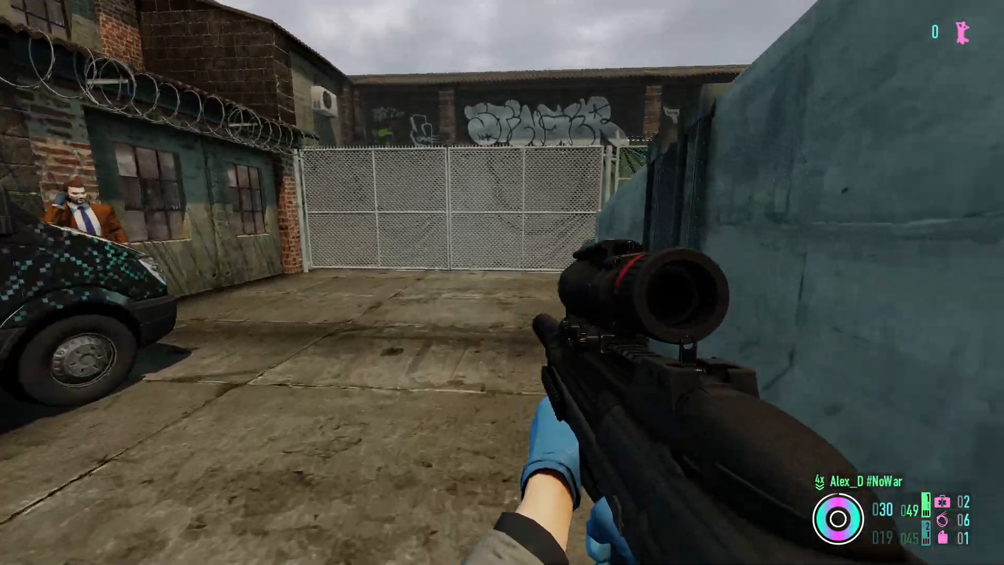
key(w)
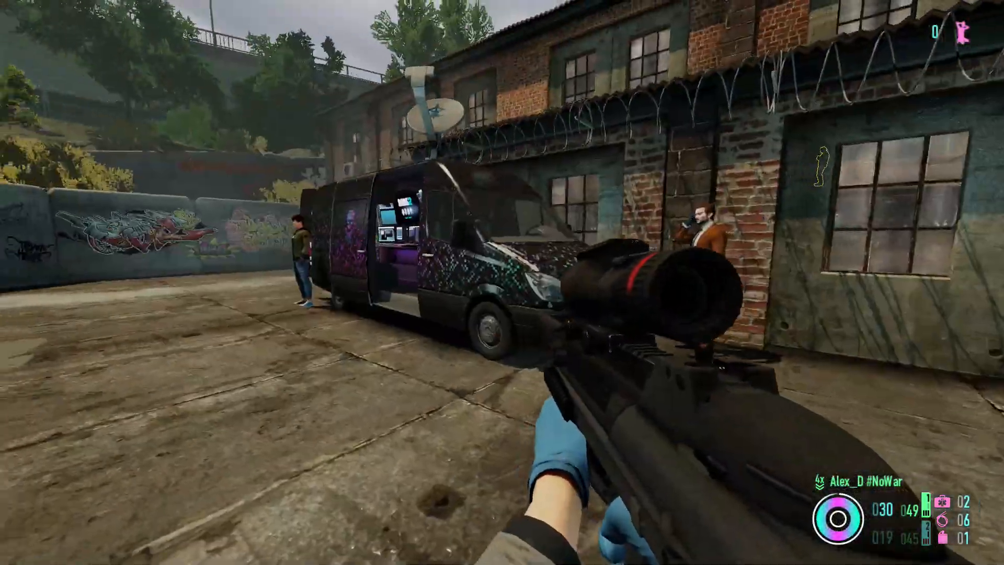
right_click(502, 283)
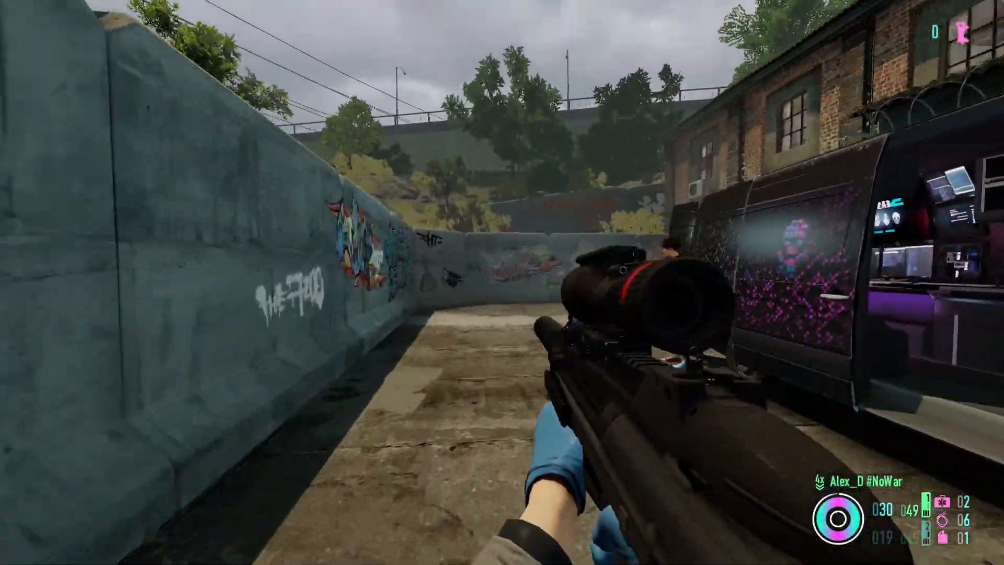
key(w)
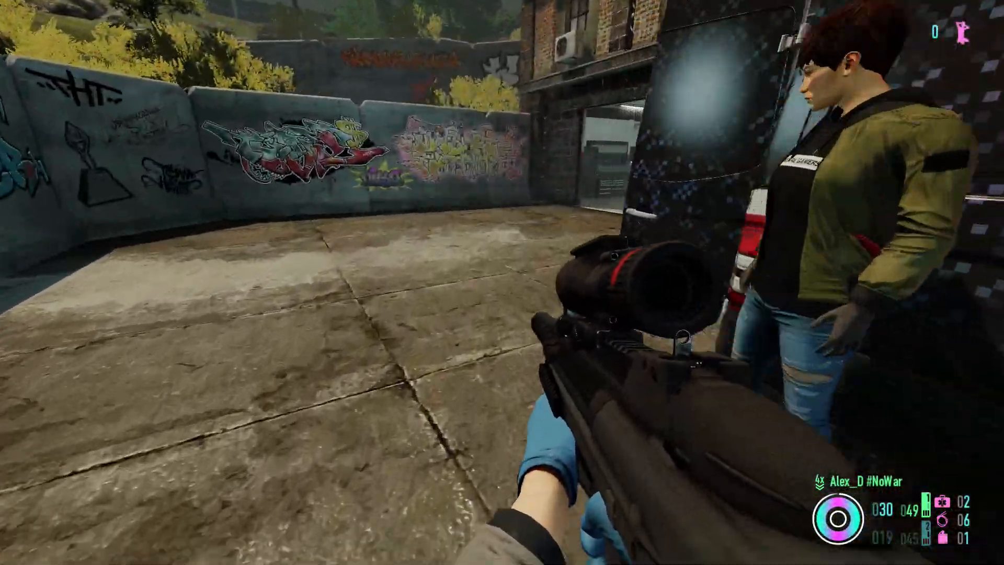
key(w)
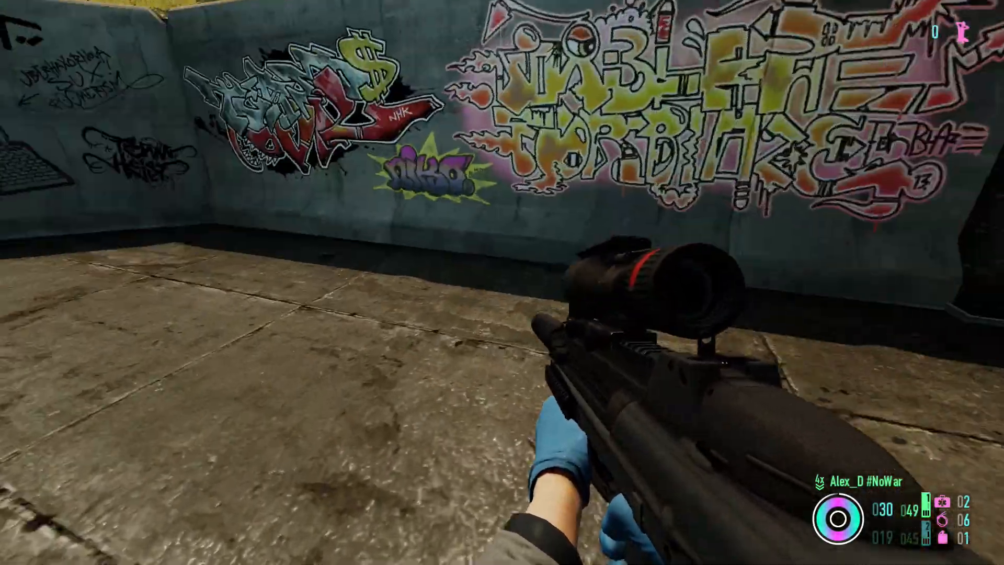
key(w)
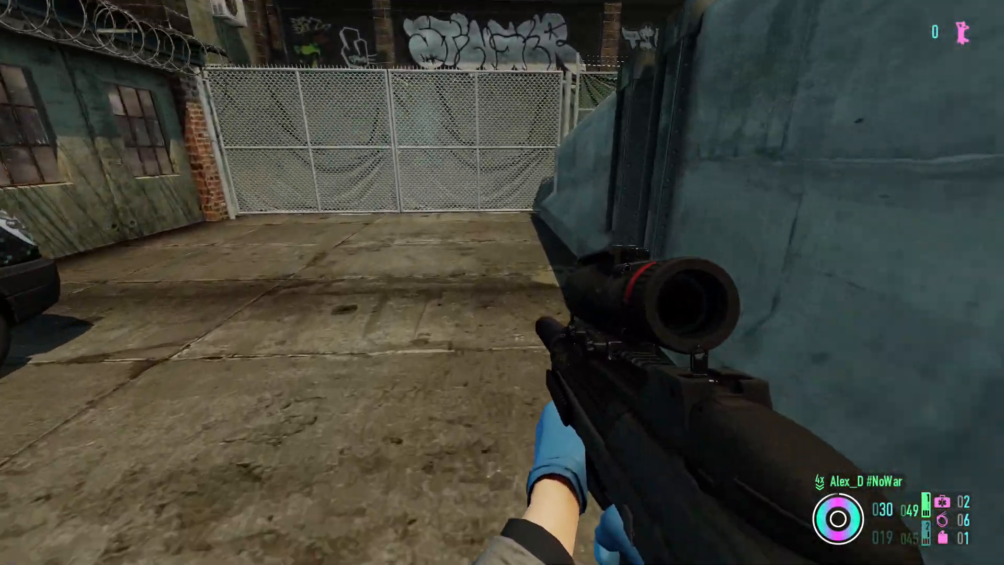
key(w)
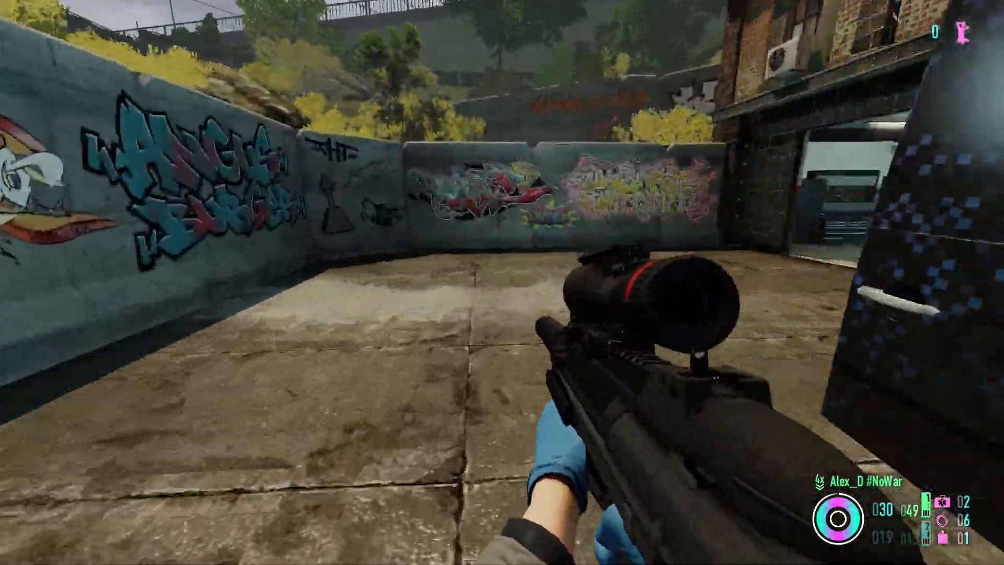
key(w)
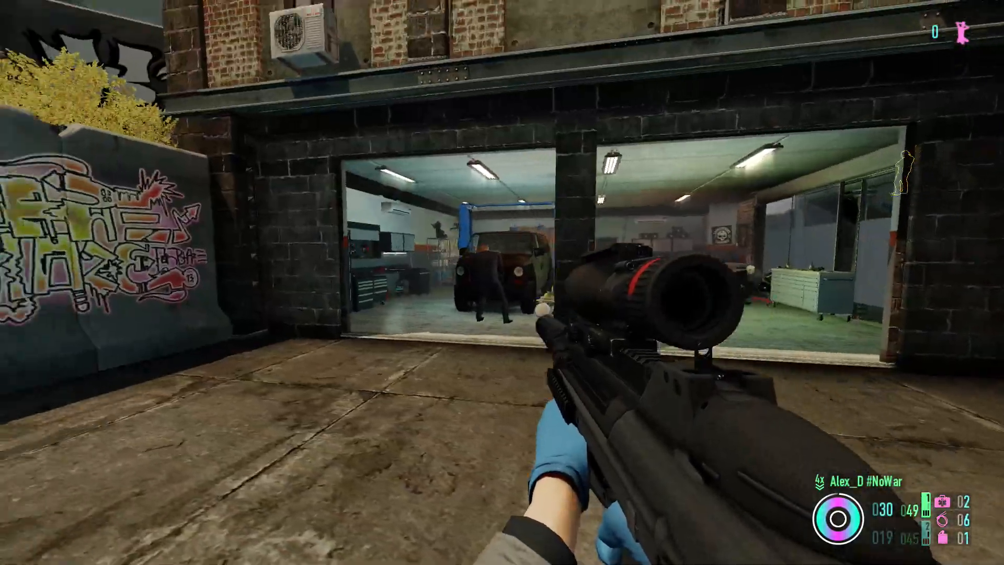
key(w)
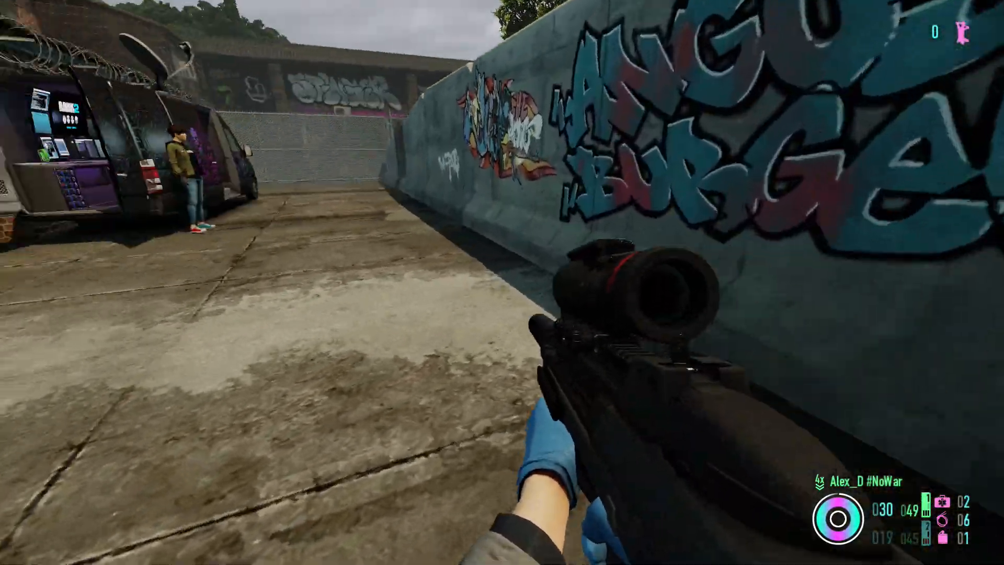
key(w)
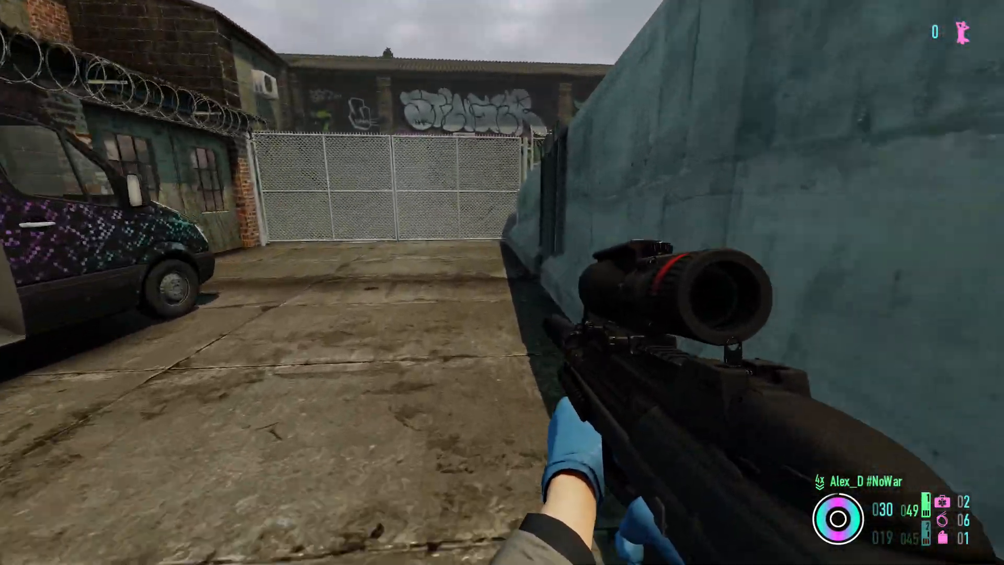
key(w)
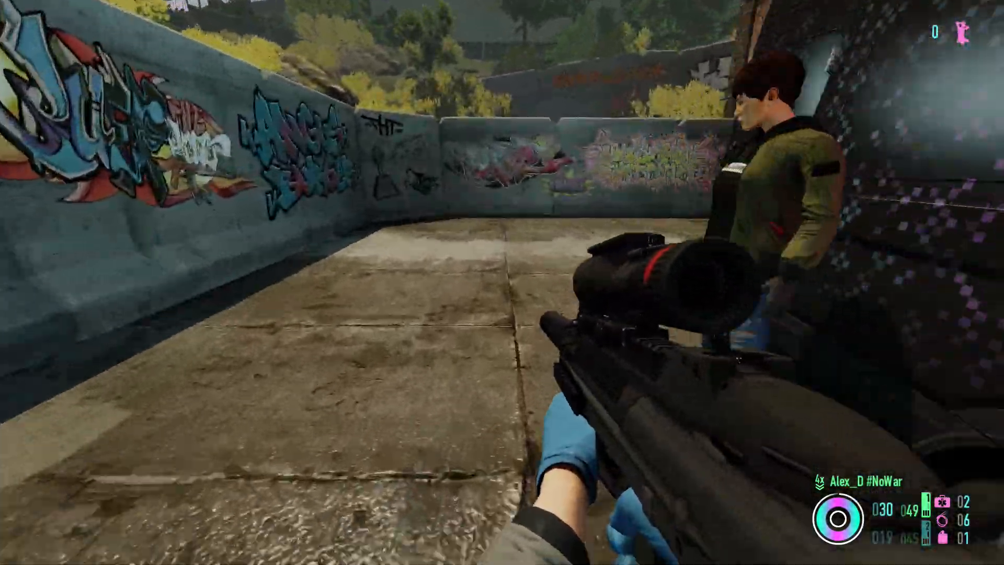
key(w)
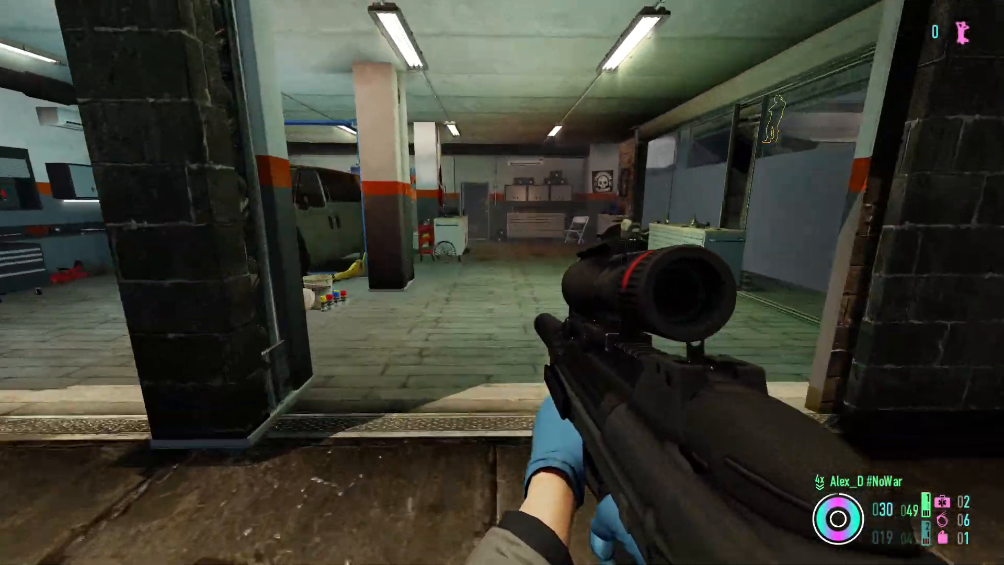
key(w)
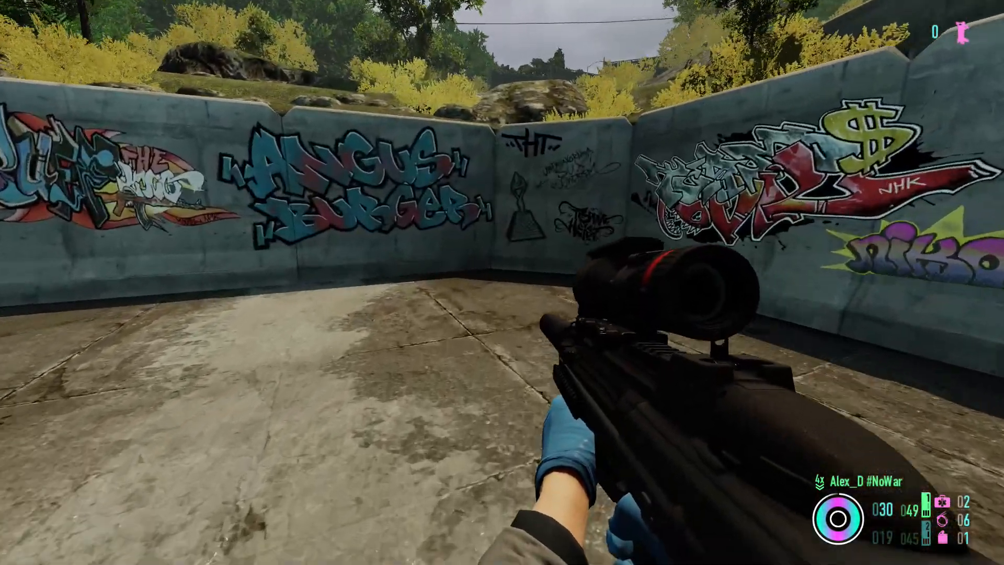
key(w)
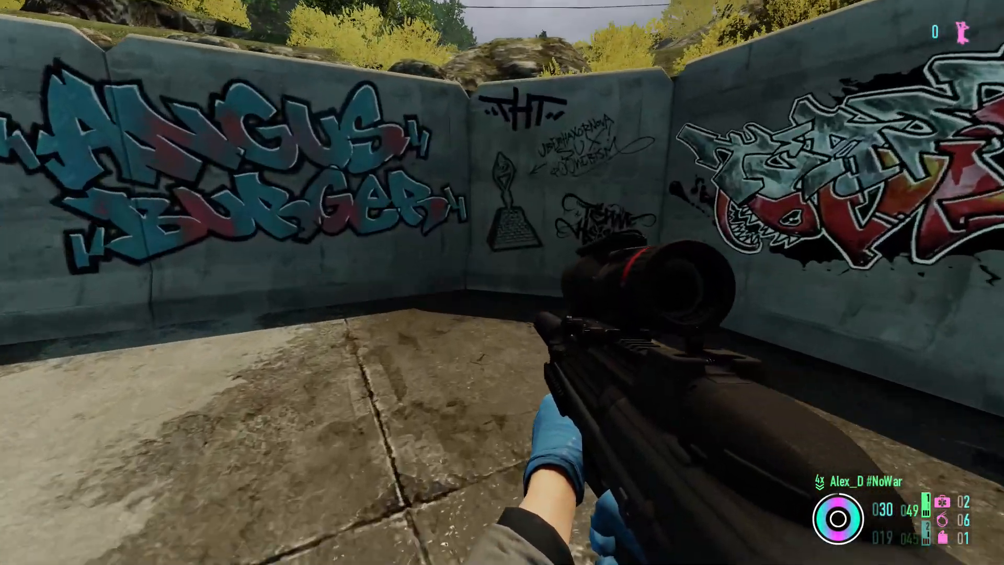
key(w)
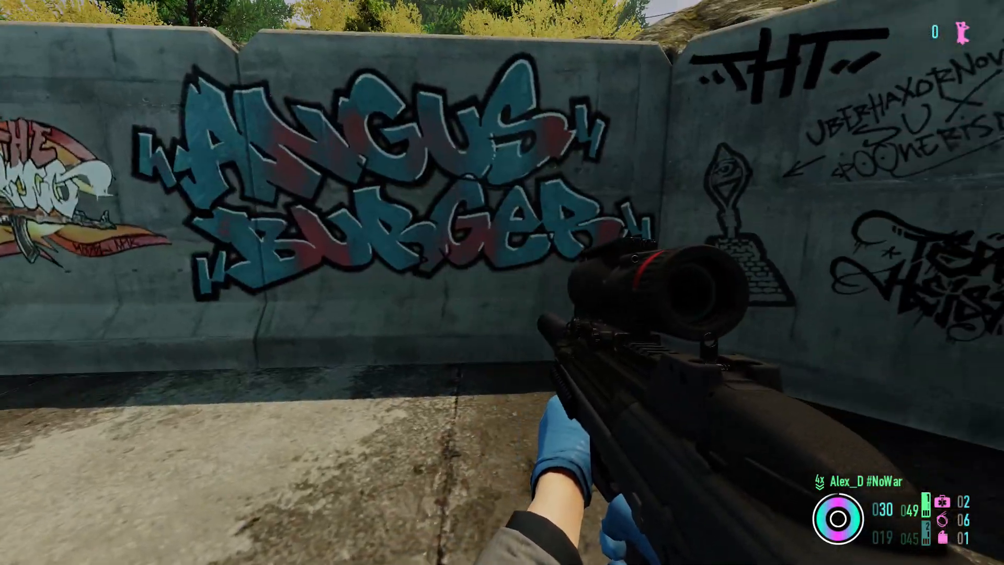
key(w)
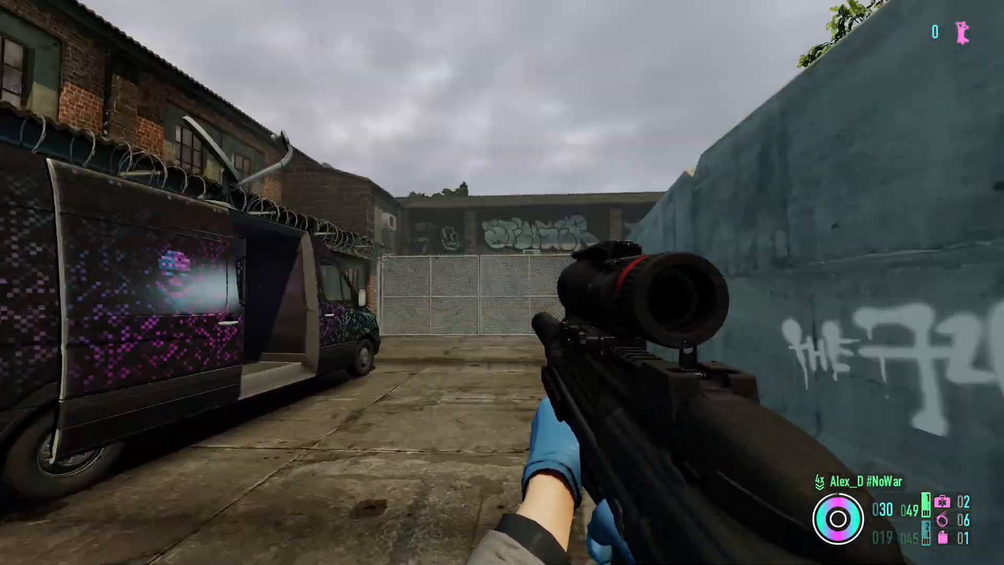
key(shift+w)
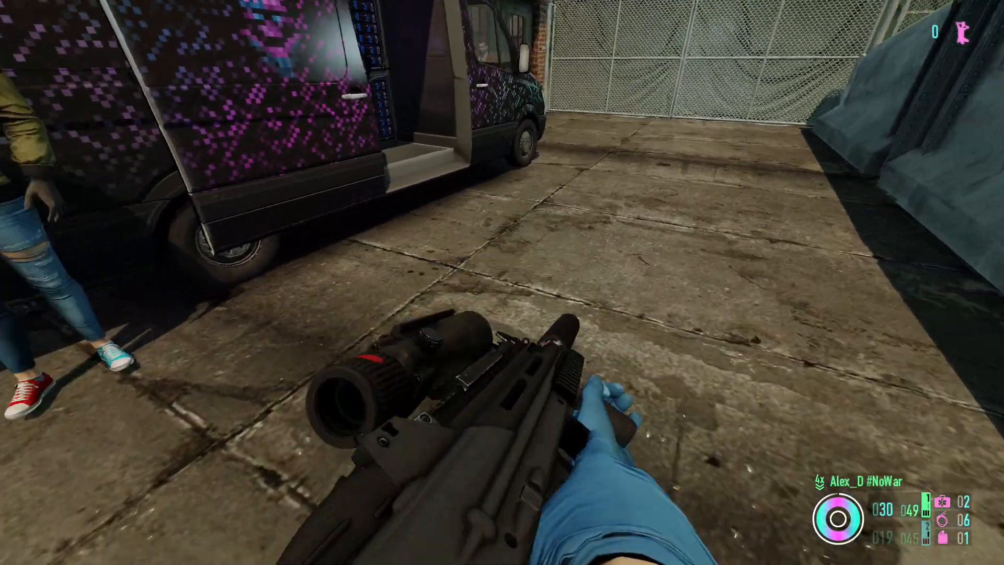
key(w)
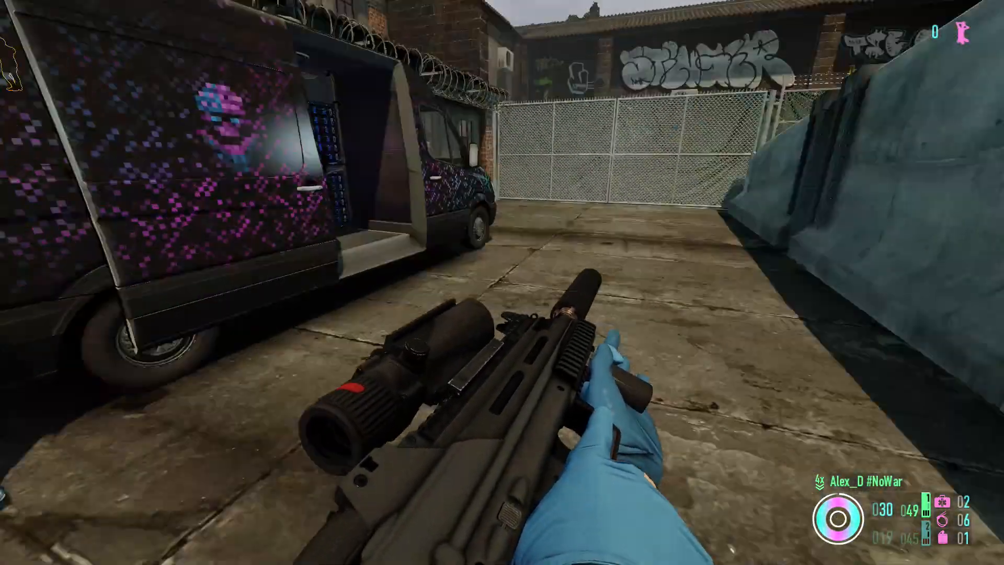
key(w)
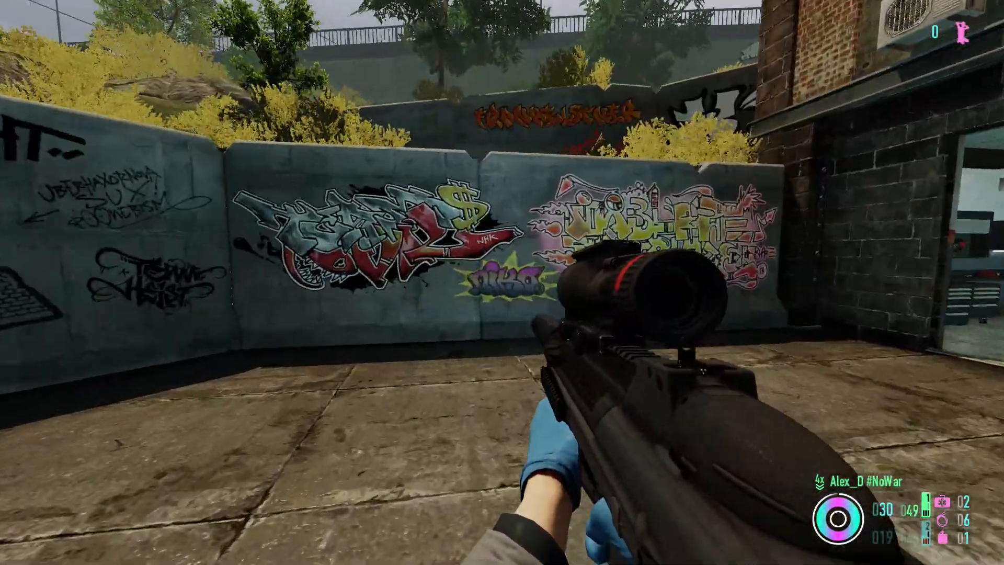
key(w)
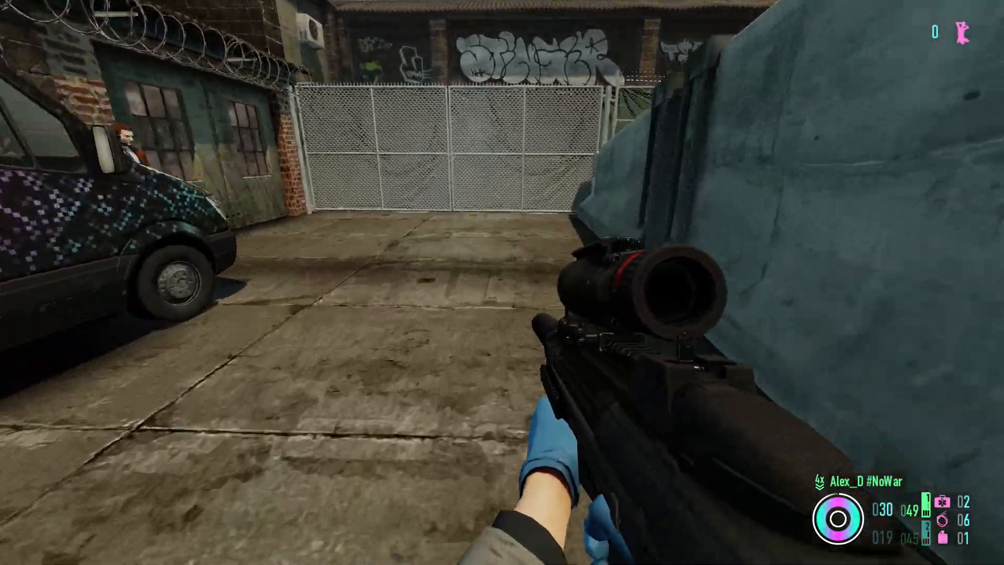
key(w)
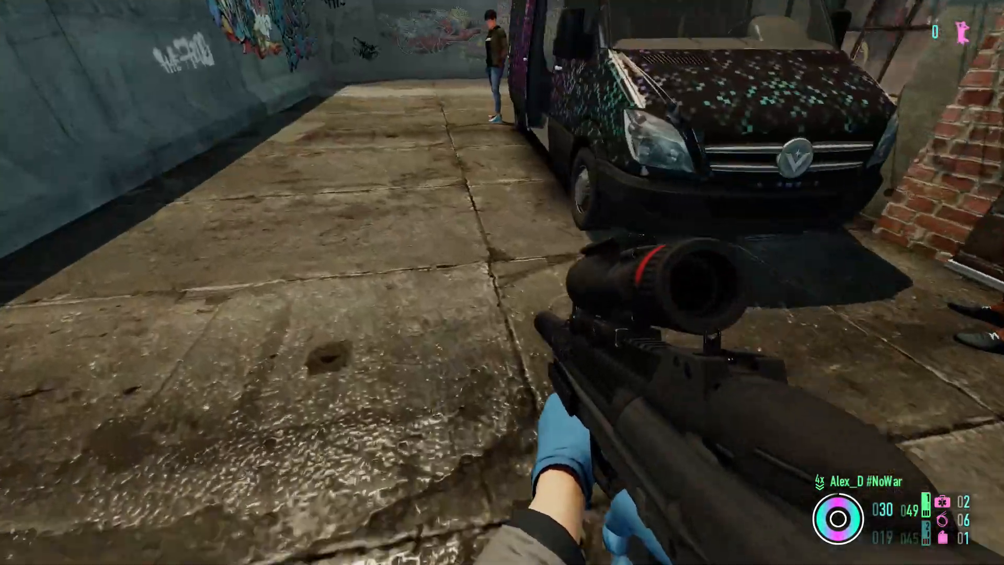
key(w)
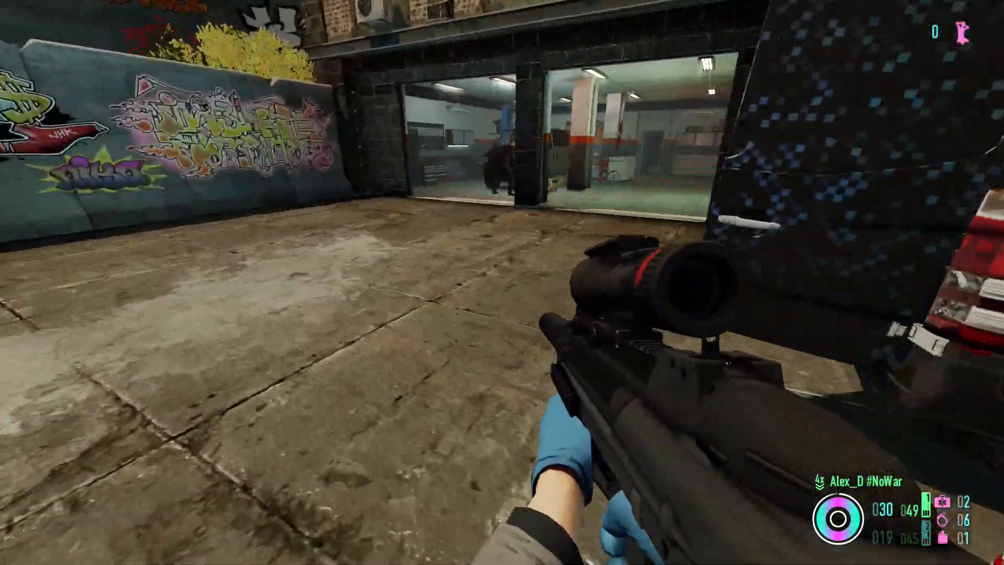
key(w)
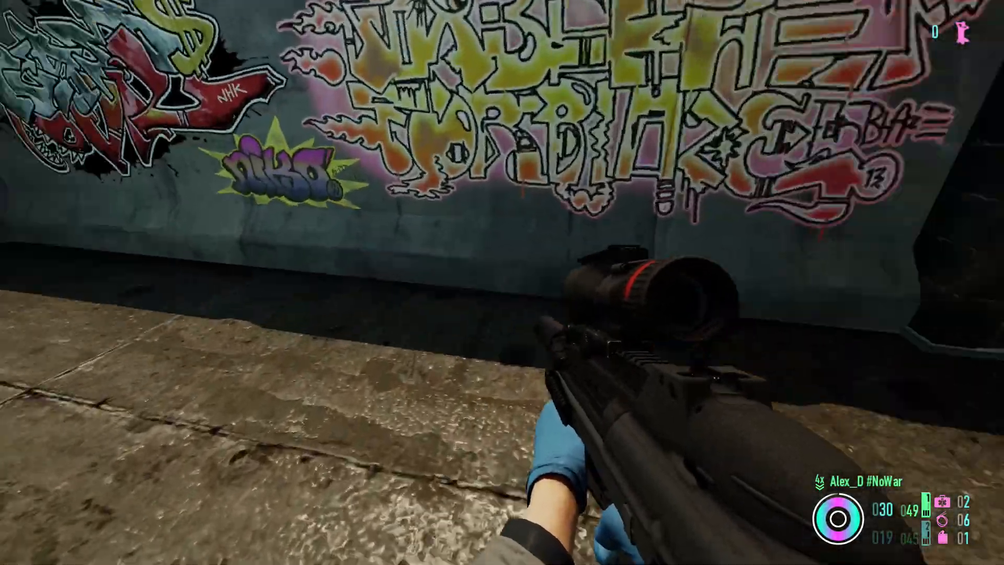
key(w)
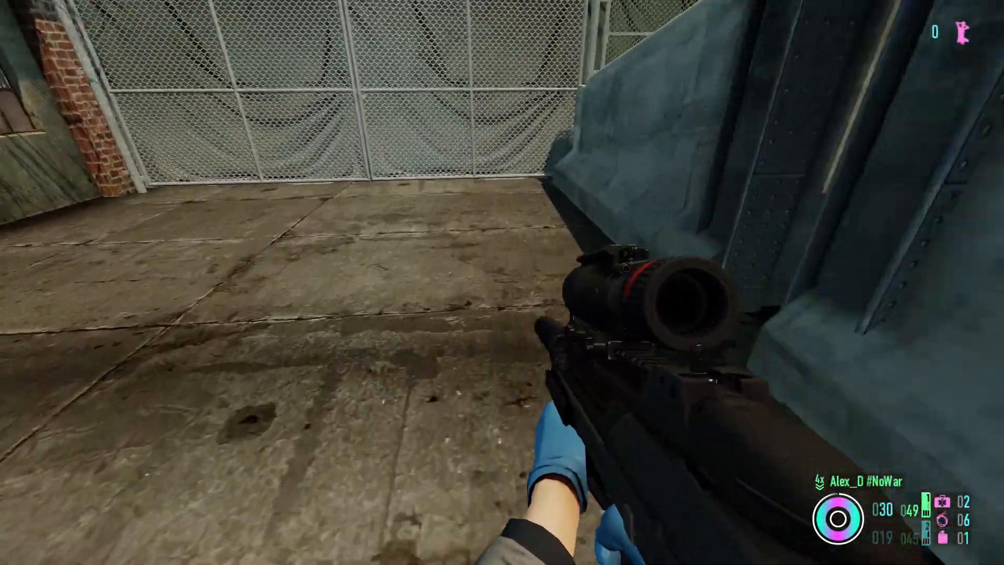
key(w)
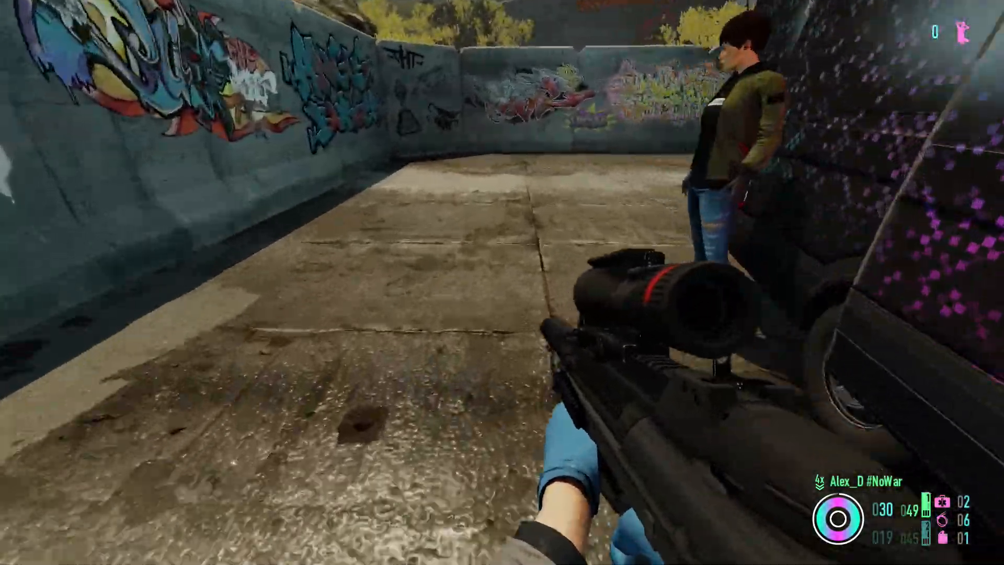
key(w)
click(502, 283)
key(r)
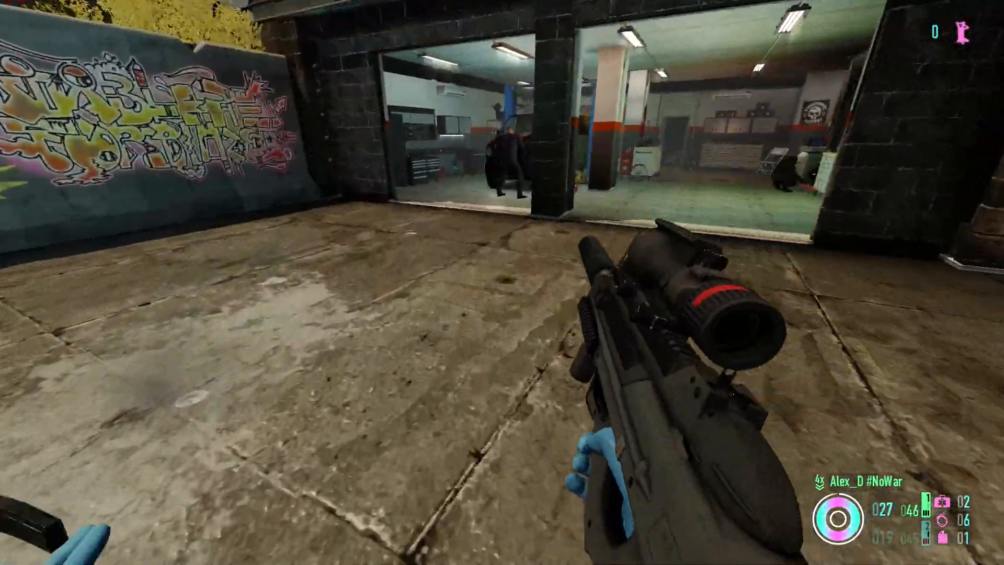
key(w)
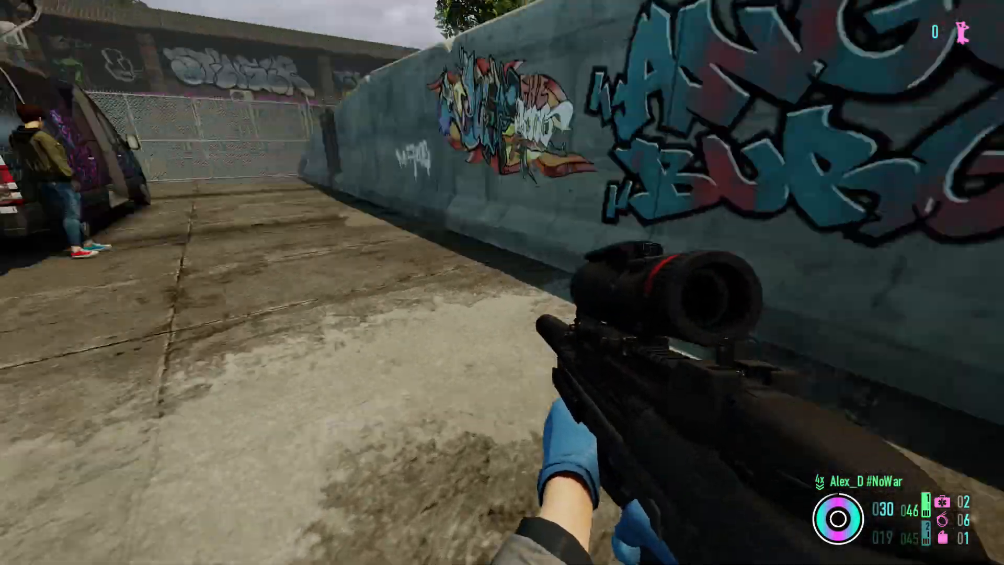
key(w)
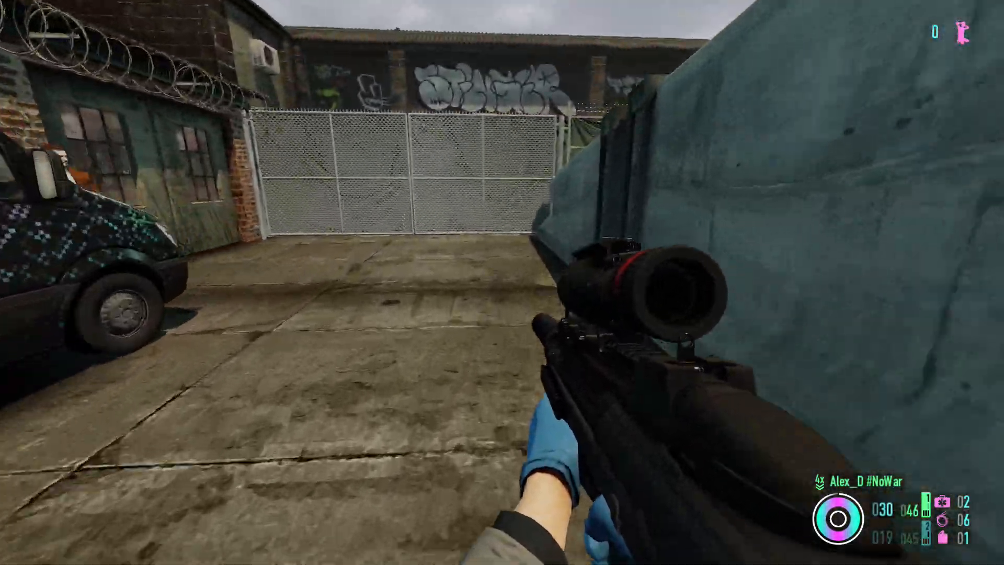
key(w)
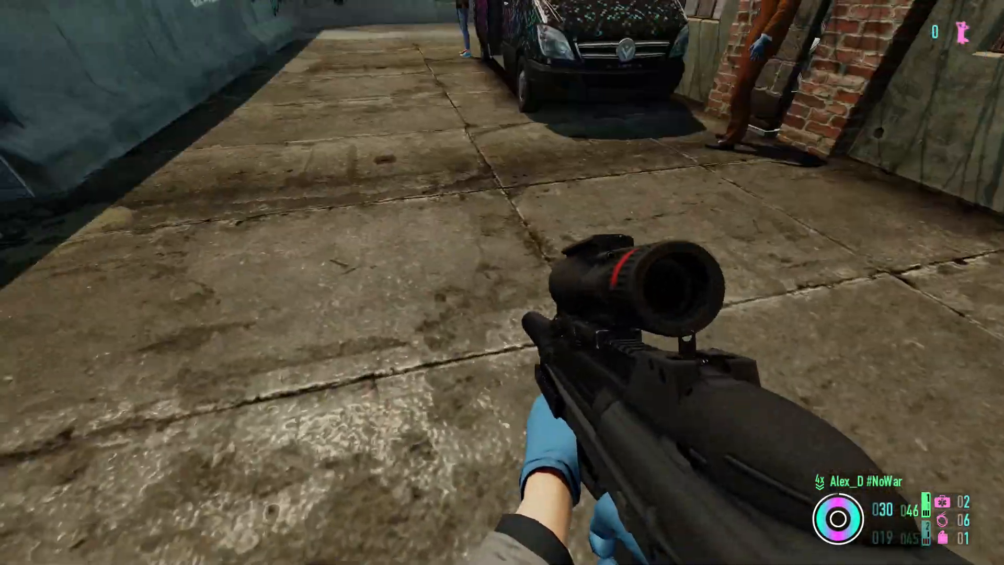
key(w)
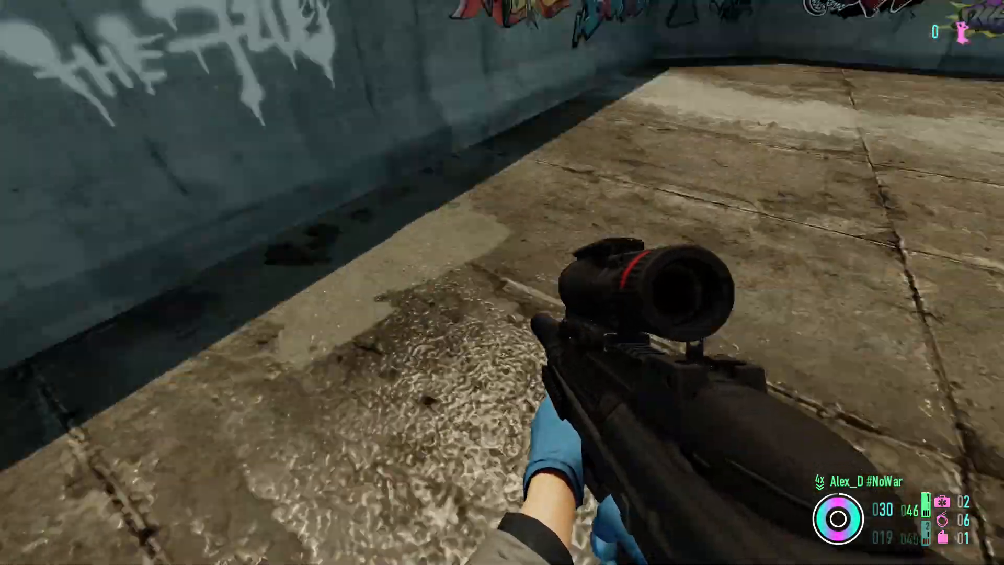
key(d)
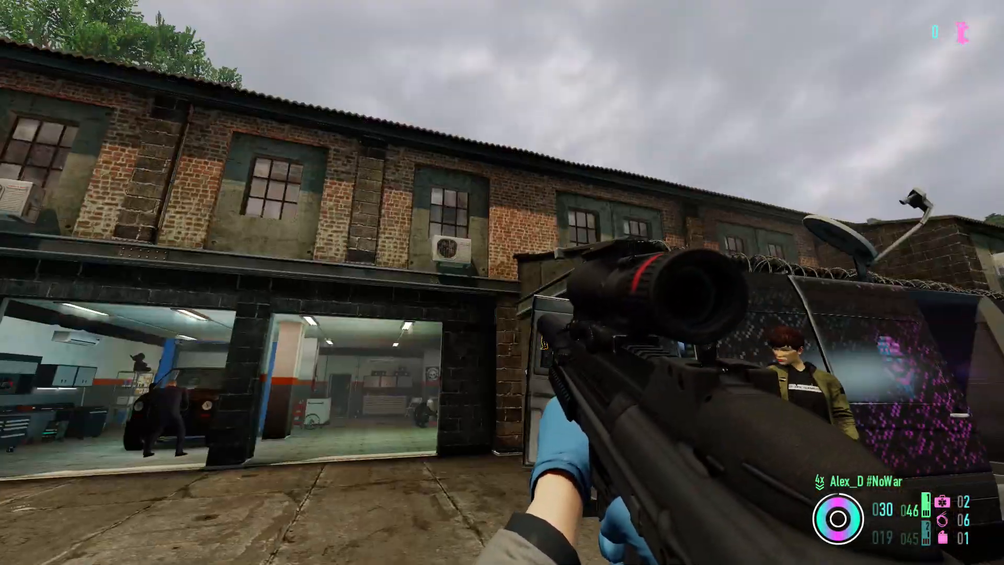
key(w)
key(w)
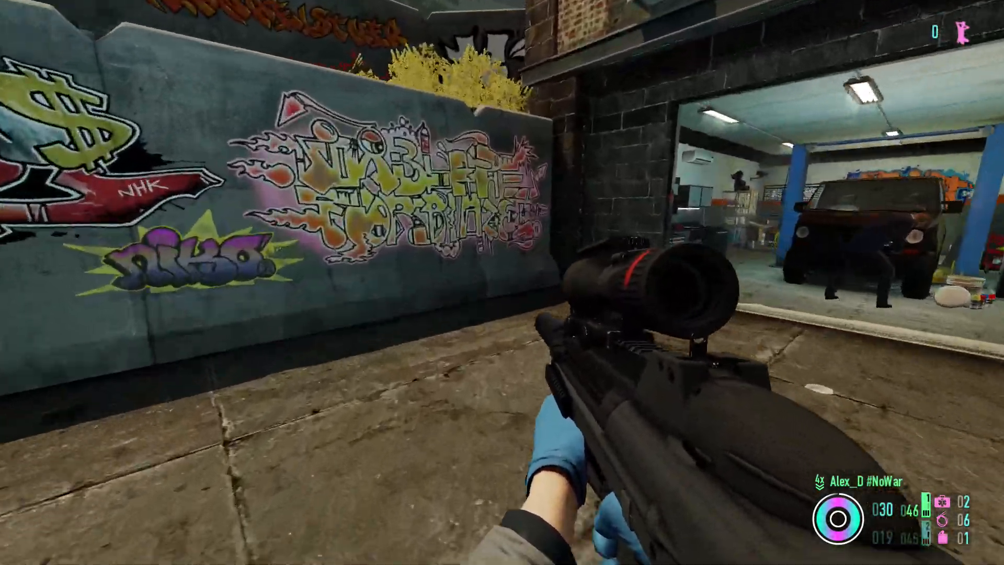
key(w)
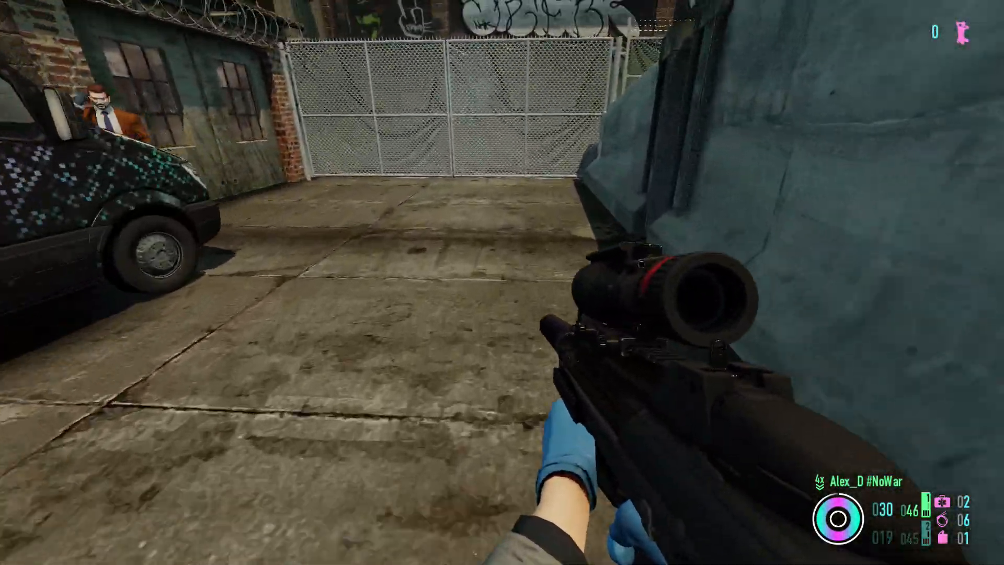
key(w)
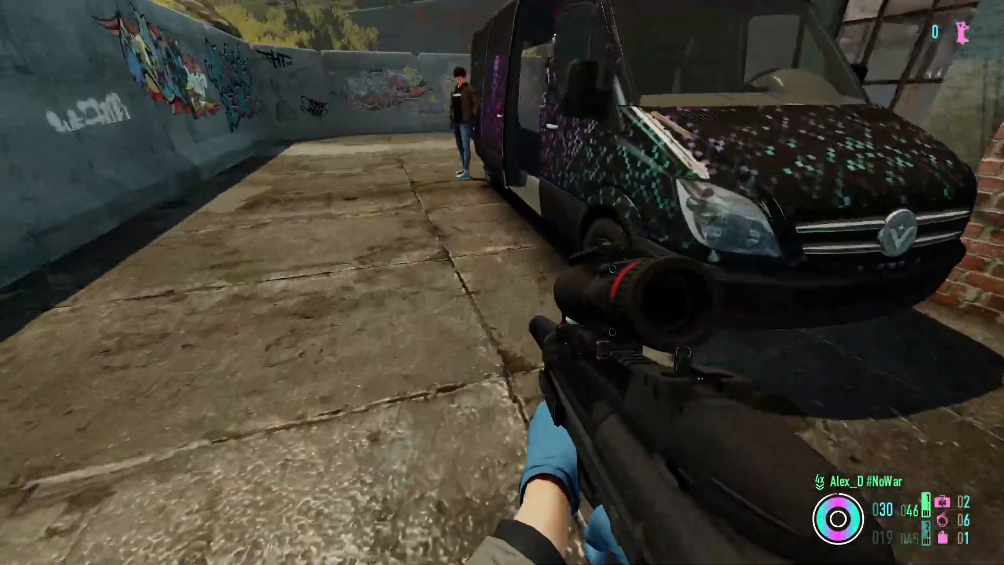
key(w)
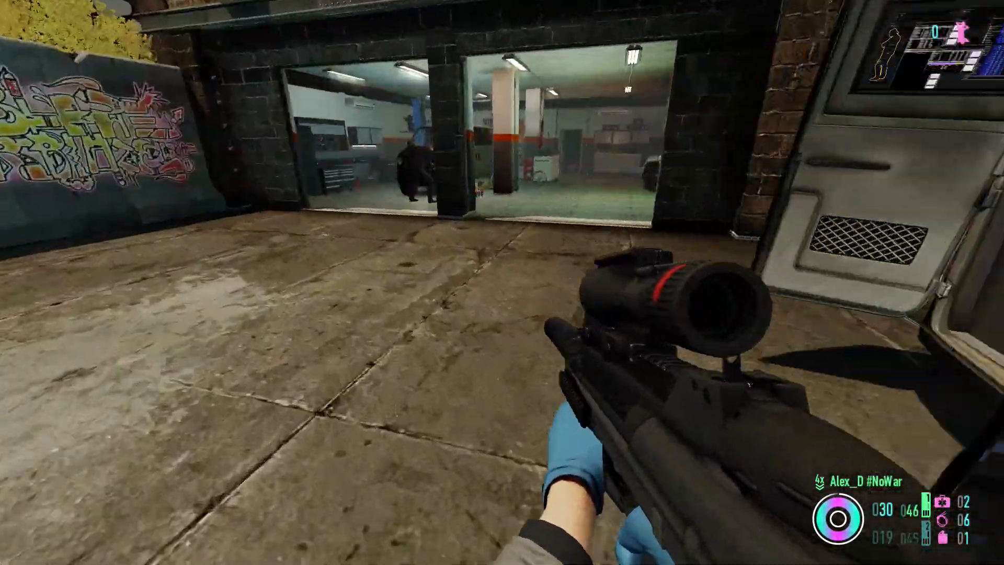
key(w)
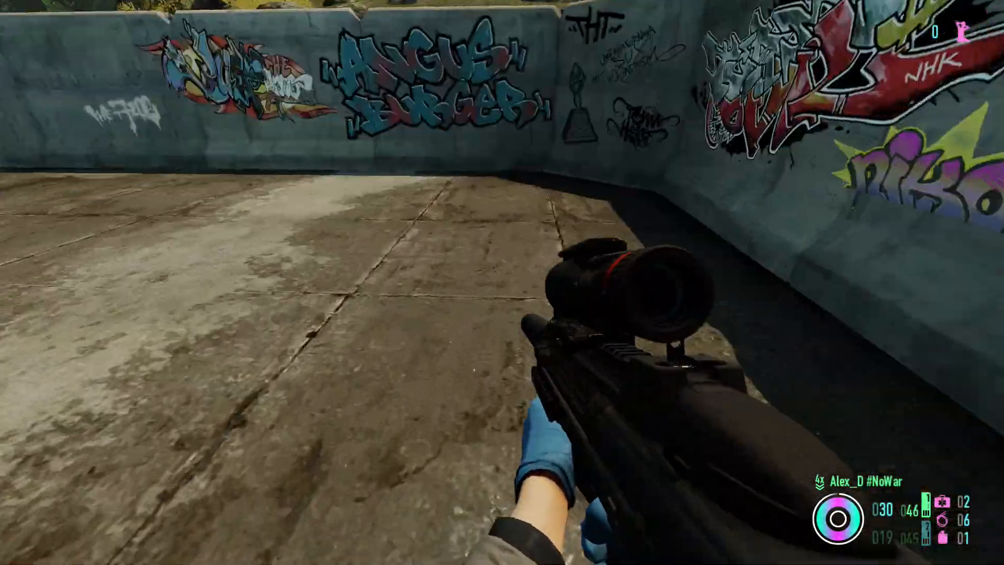
key(w)
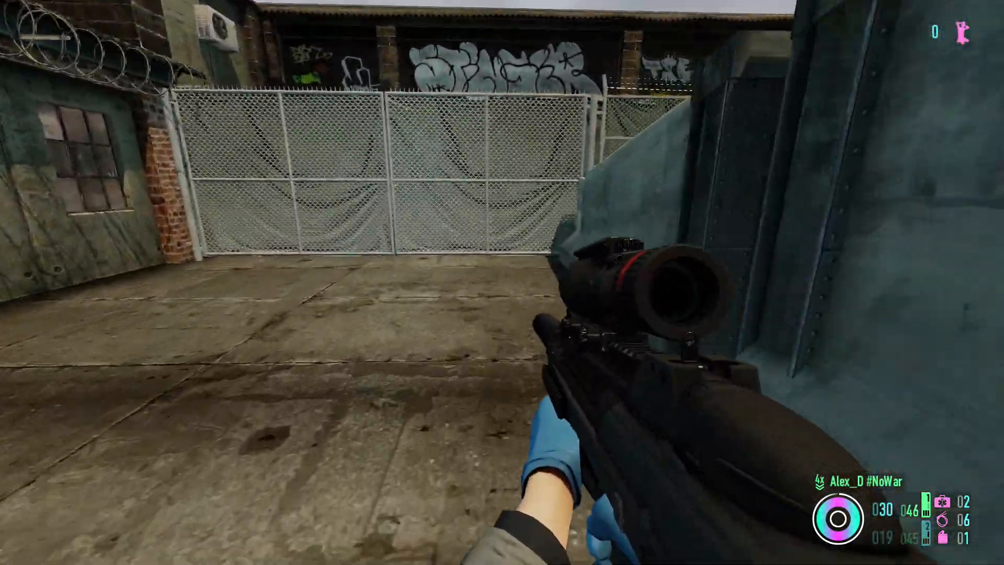
key(w)
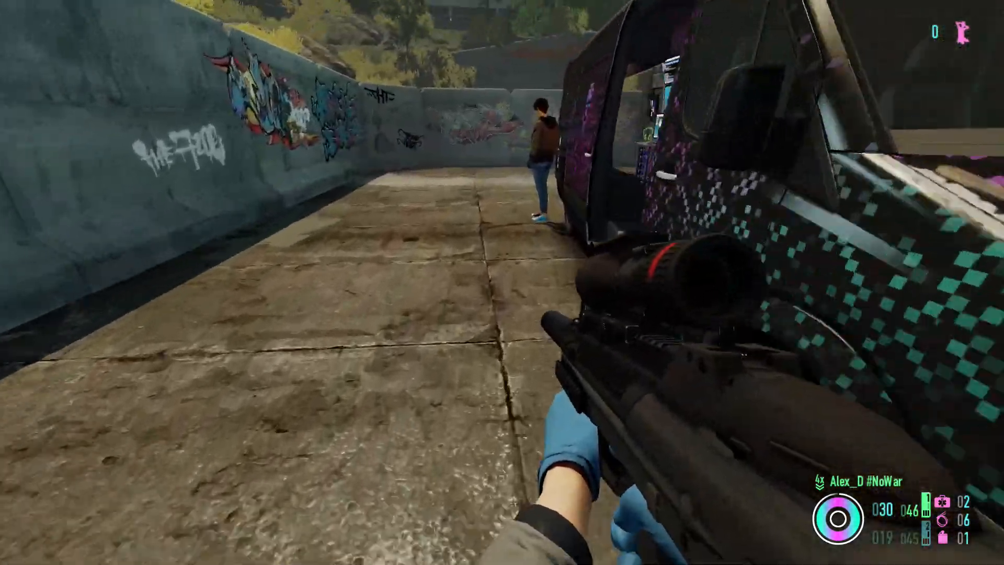
key(w)
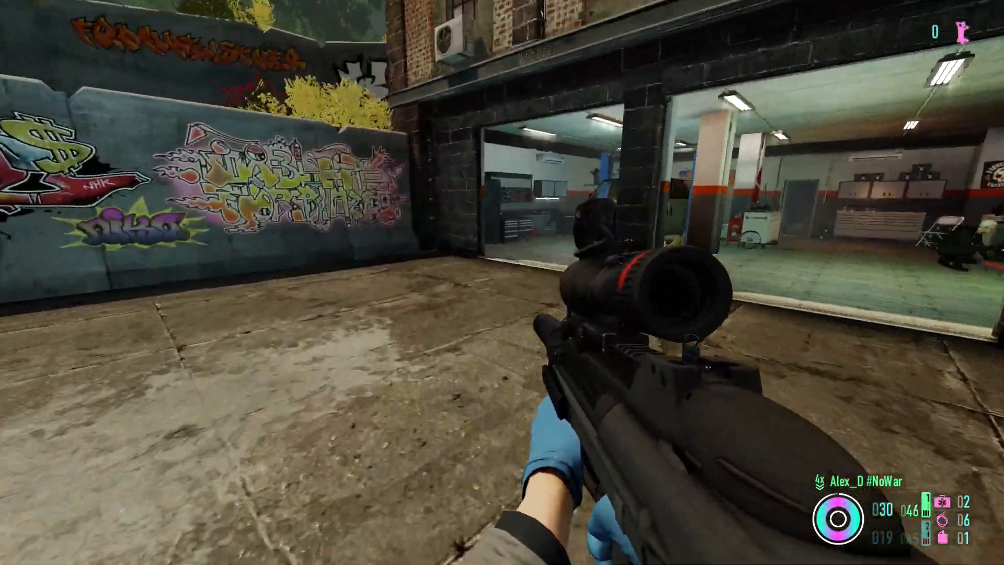
key(w)
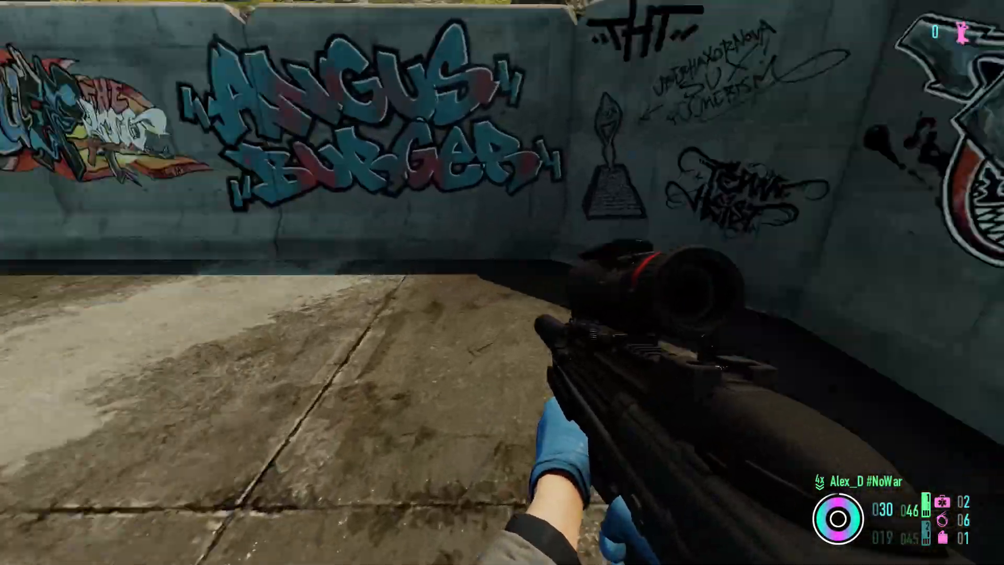
key(w)
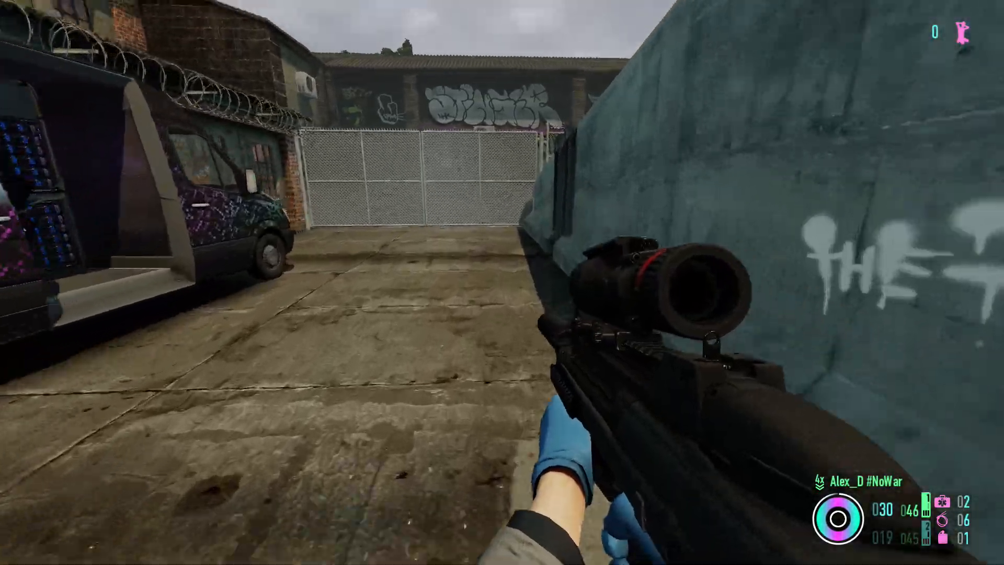
key(w)
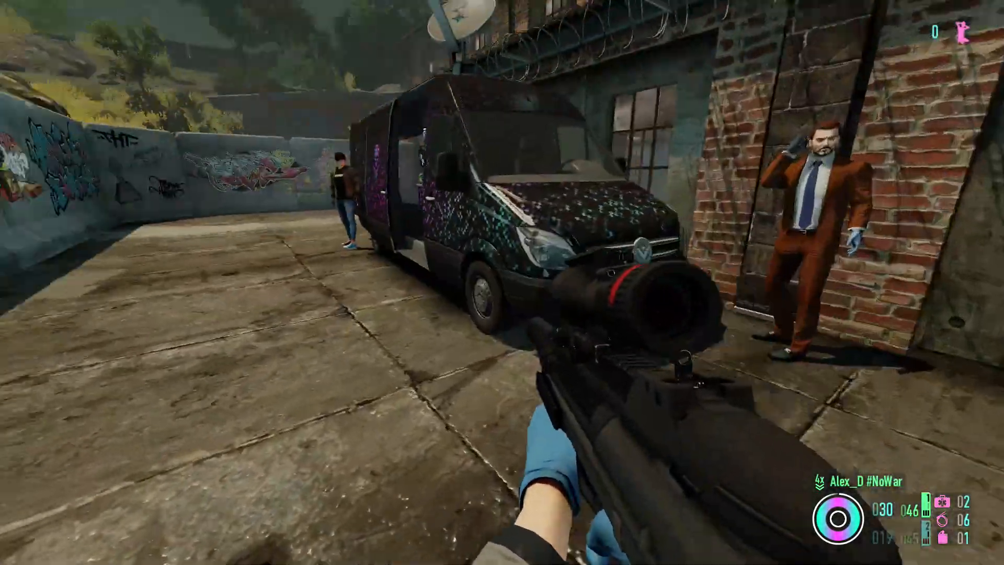
- Run past the van and around the graffiti corner, fire a short burst into the sky, and reload the rifle
key(w)
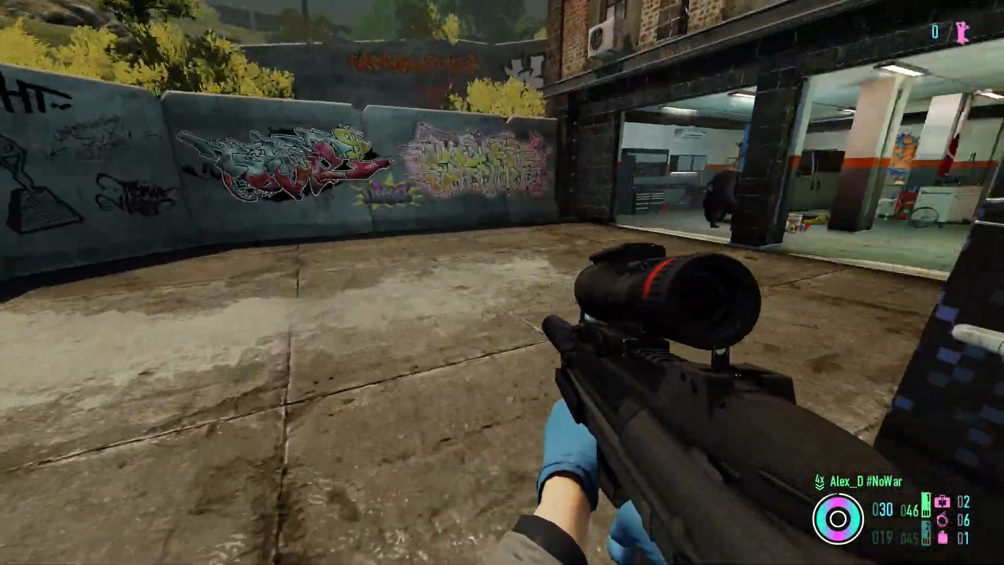
key(w)
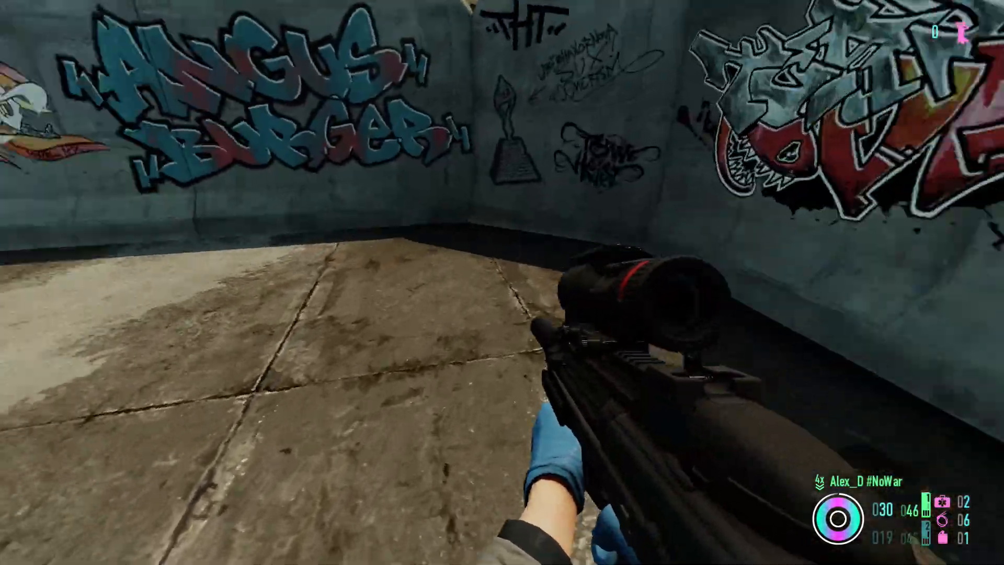
key(w)
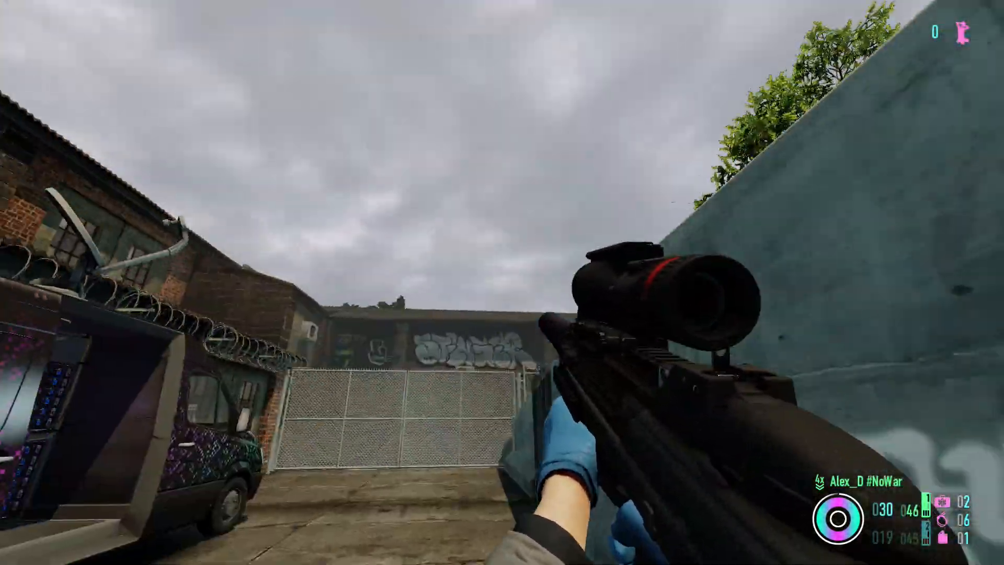
click(502, 282)
key(r)
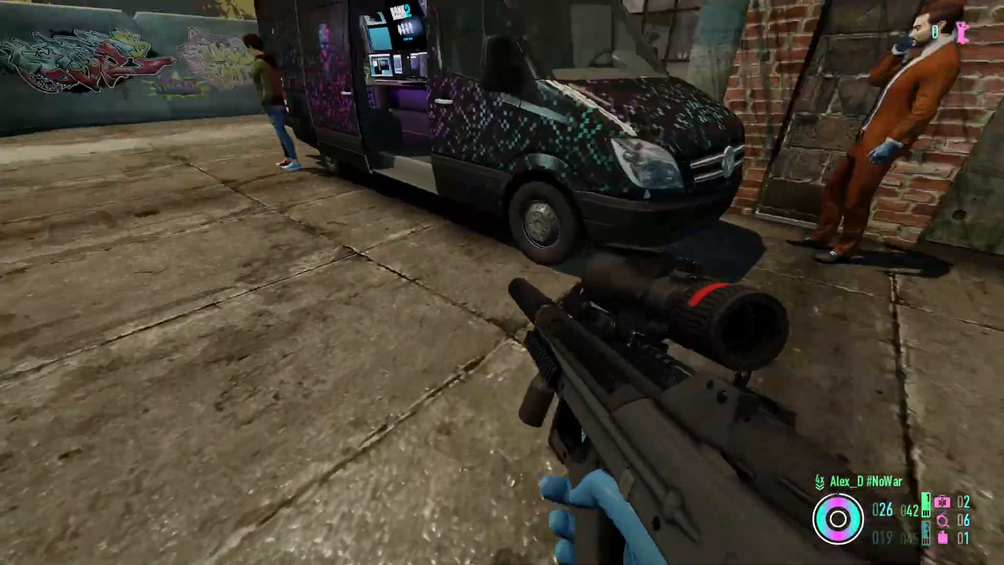
- Walk from the front of the van past the garage entrance and along the graffiti wall to the chain-link fence
key(w)
key(w)
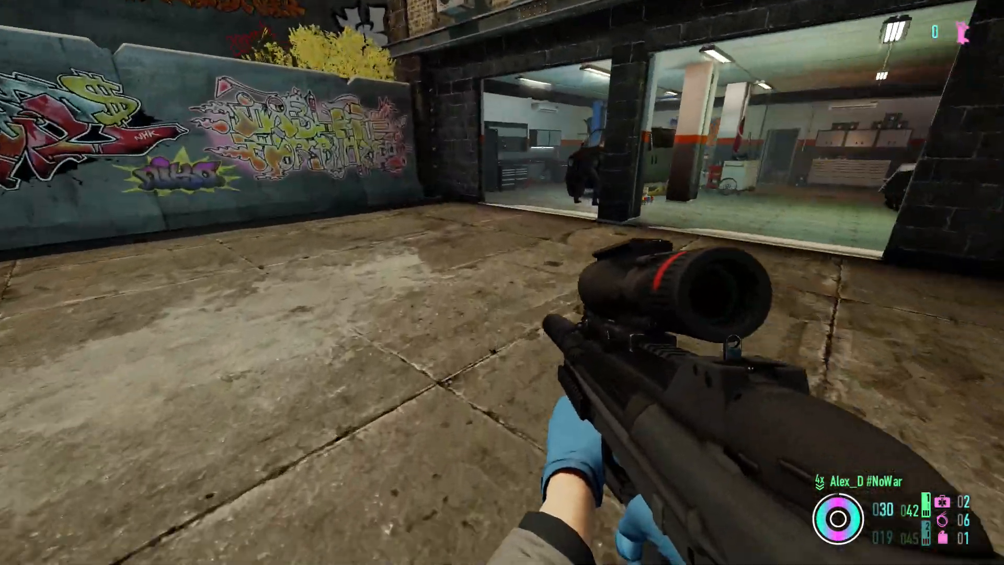
key(w)
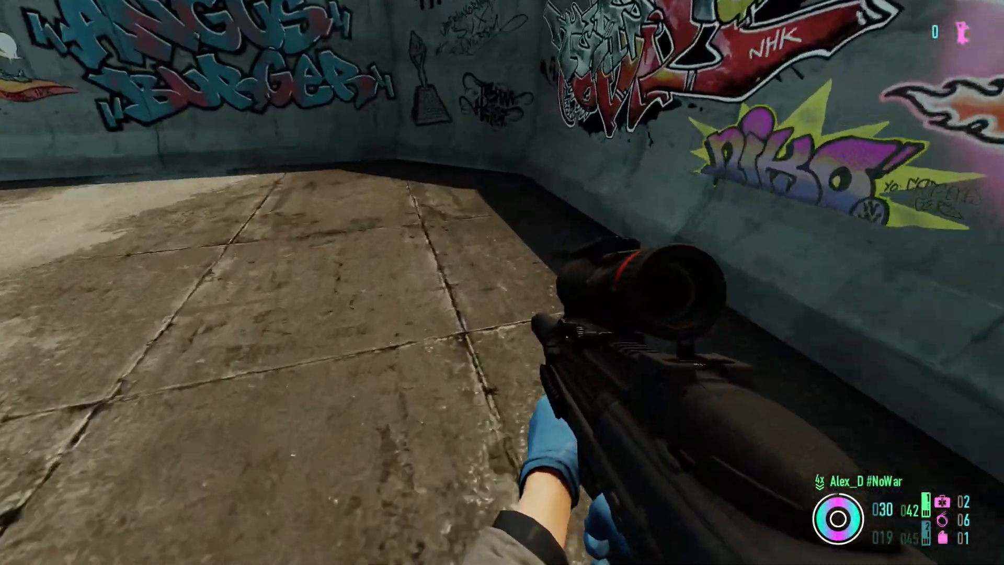
key(w)
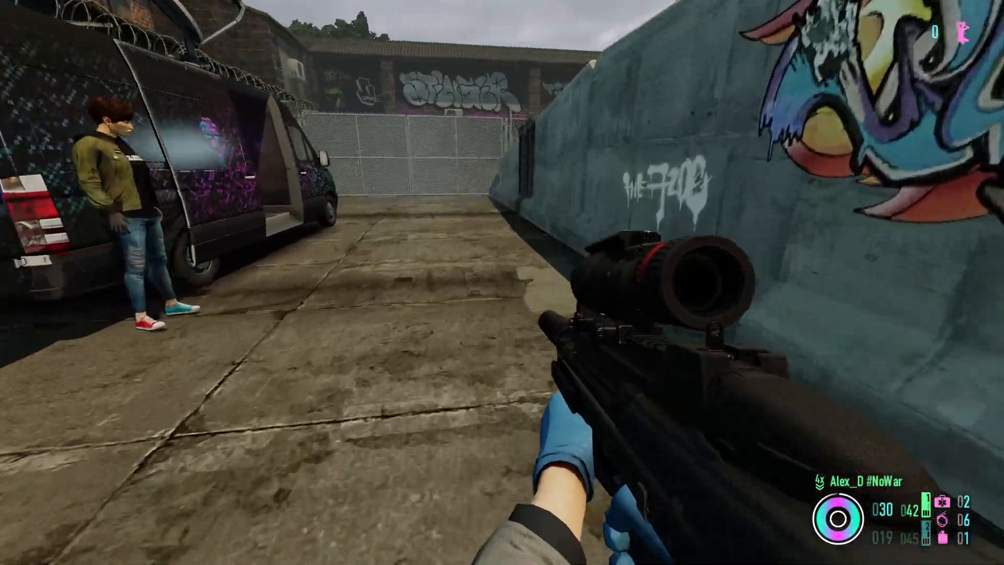
key(w)
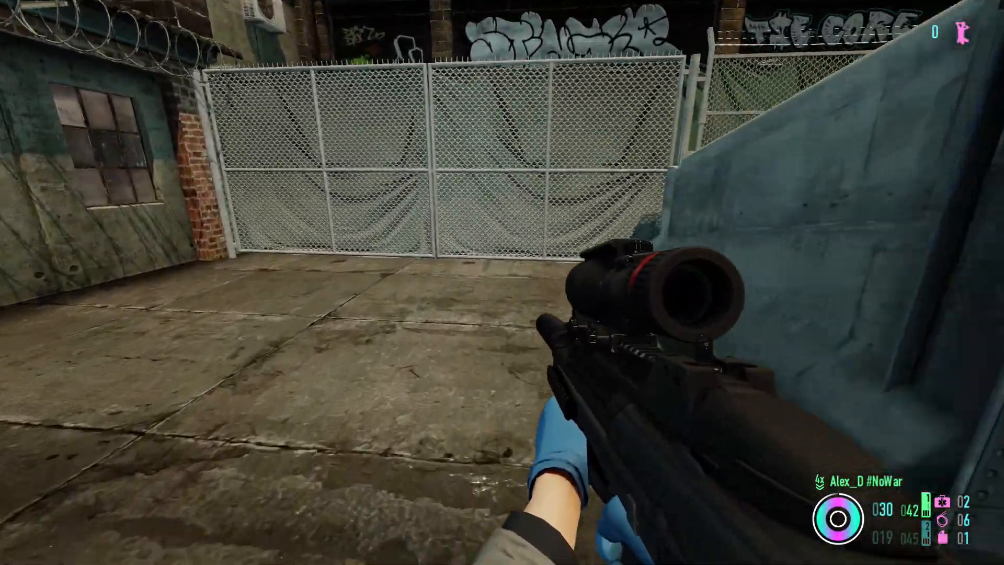
- Return from the fence to the garage entrance and circle the open yard behind the van
key(w)
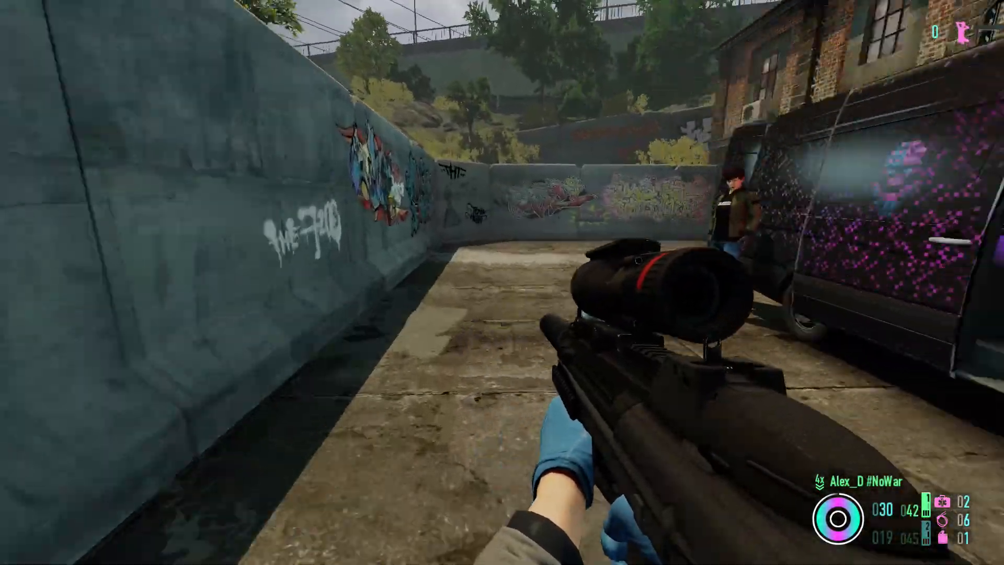
key(w)
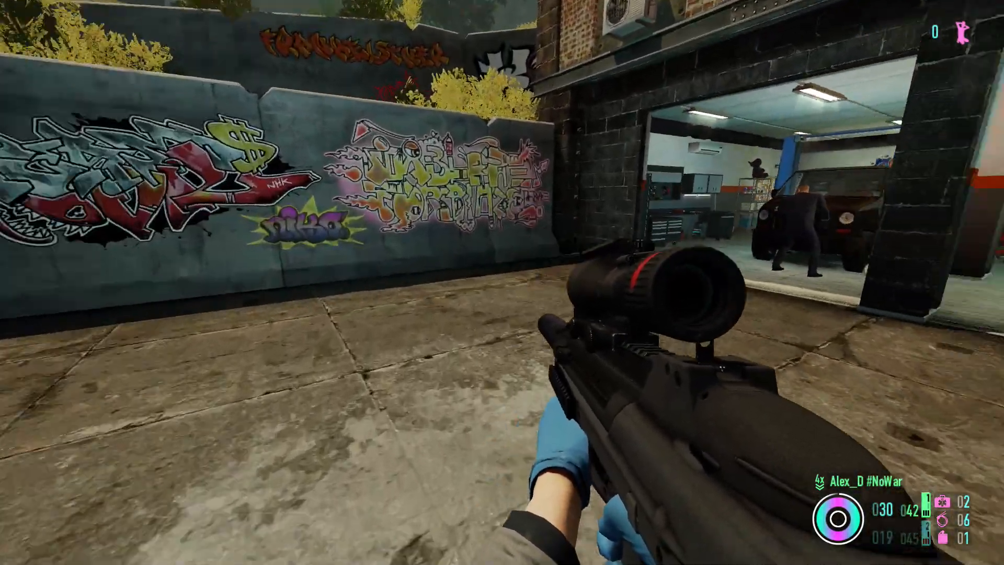
key(w)
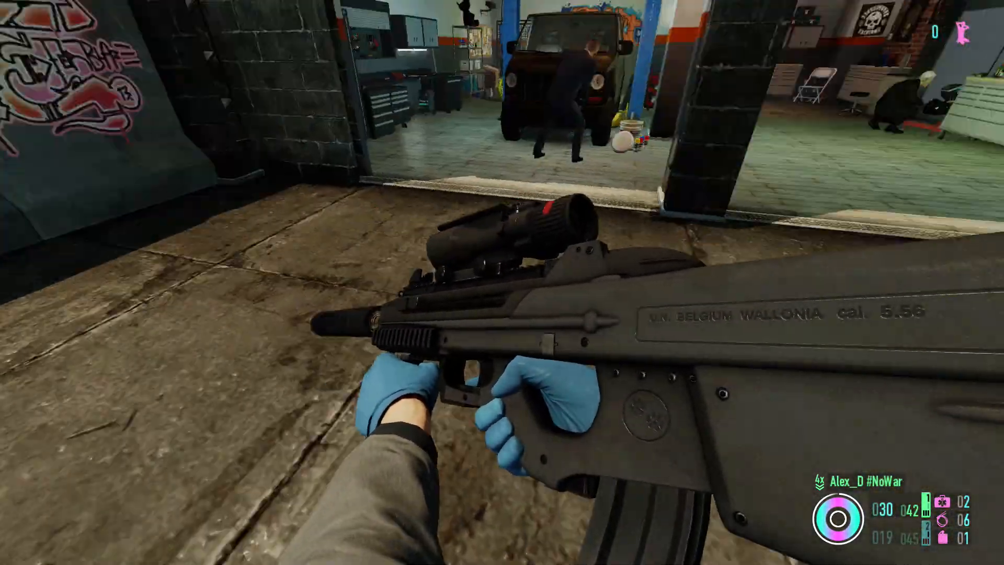
key(w)
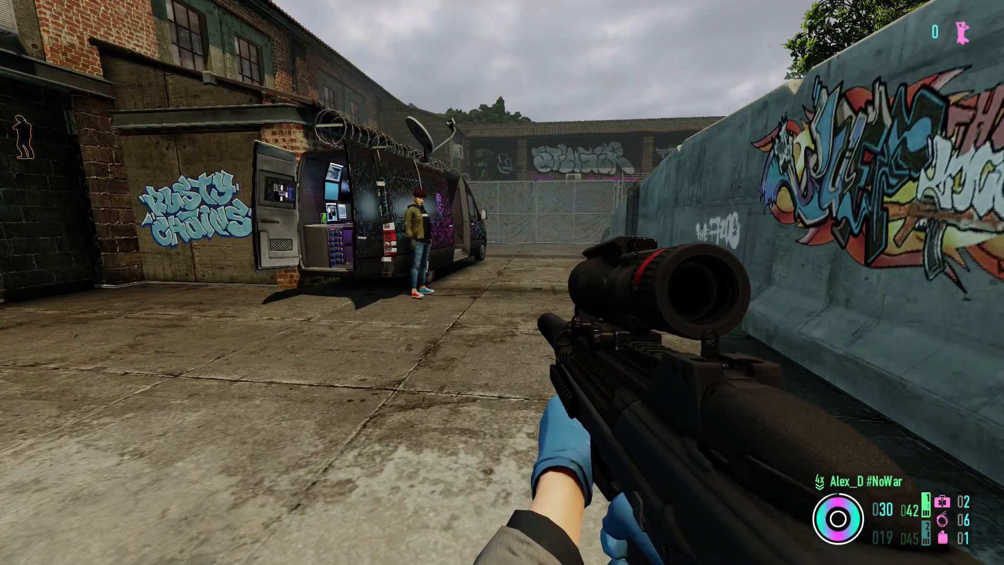
key(w)
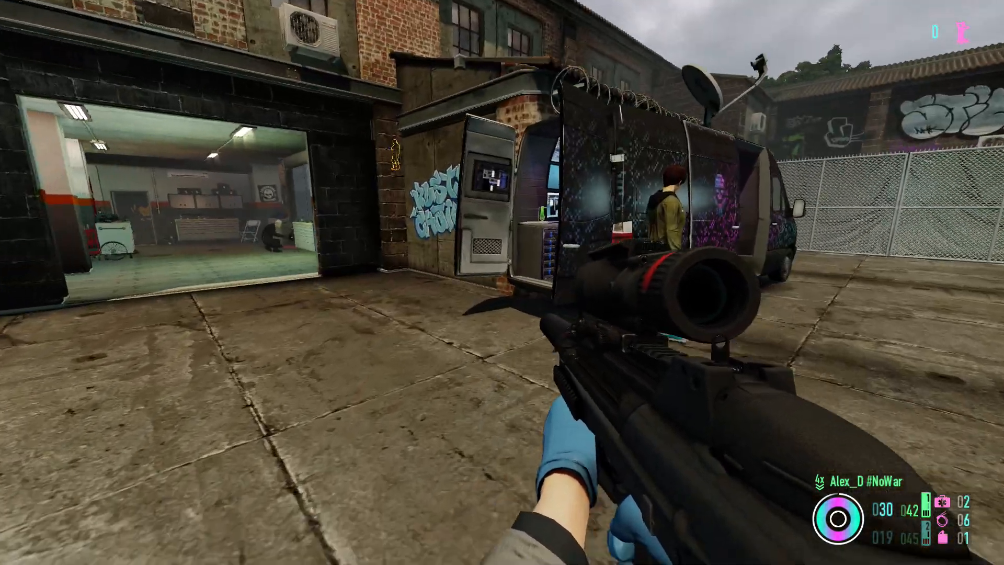
- Walk a full lap from the graffiti wall to the fence, back past the van and garage, into the graffiti corner
key(w)
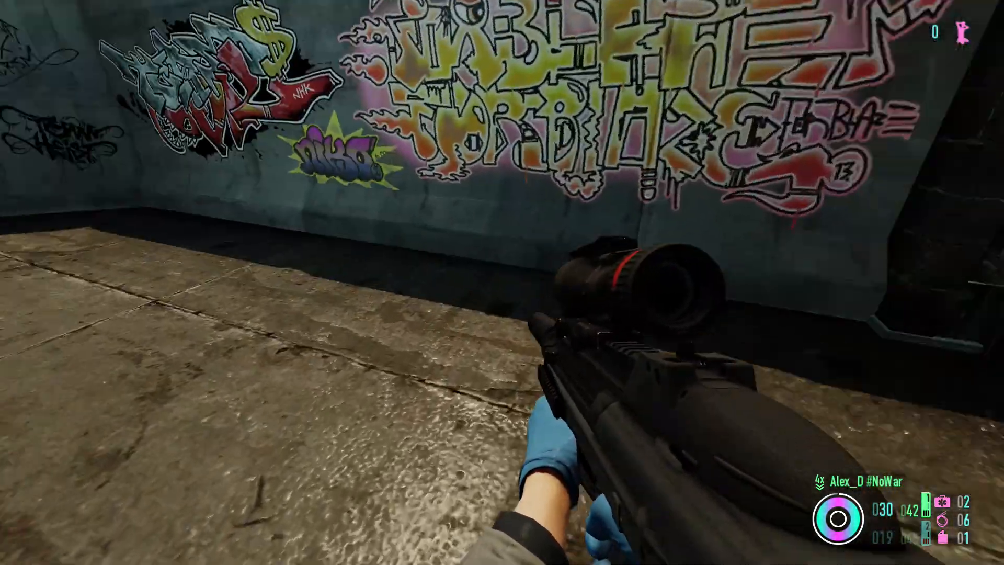
key(w)
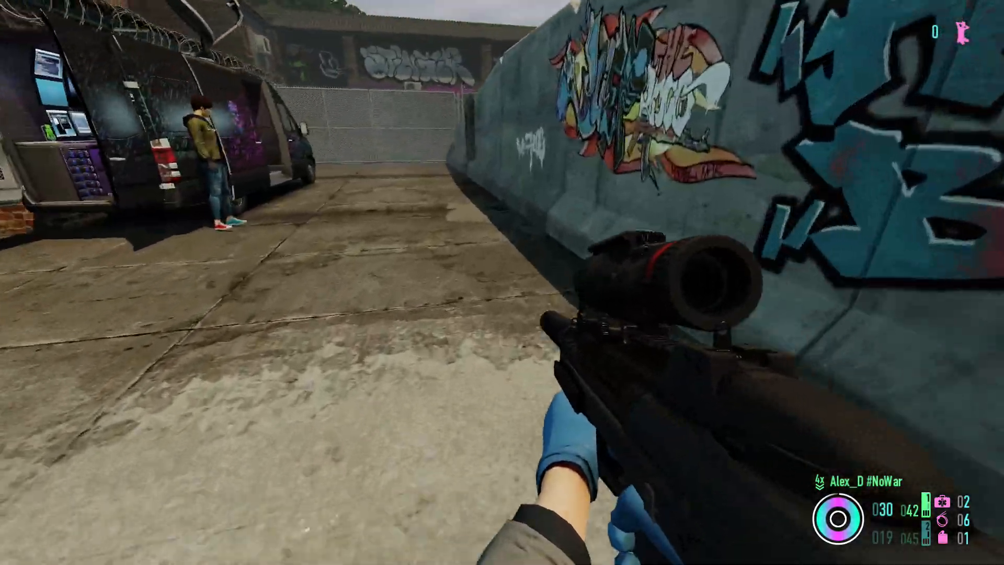
key(w)
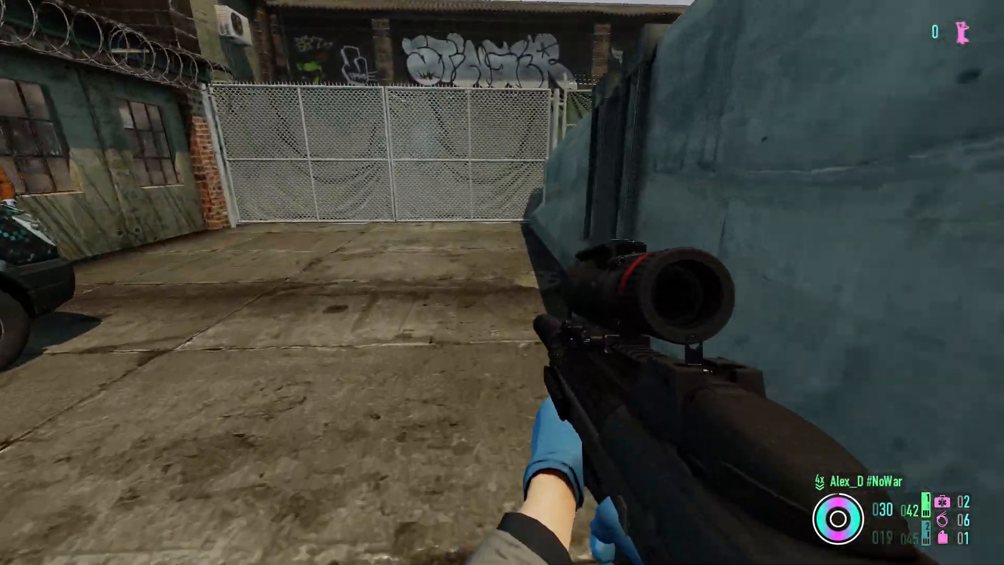
key(w)
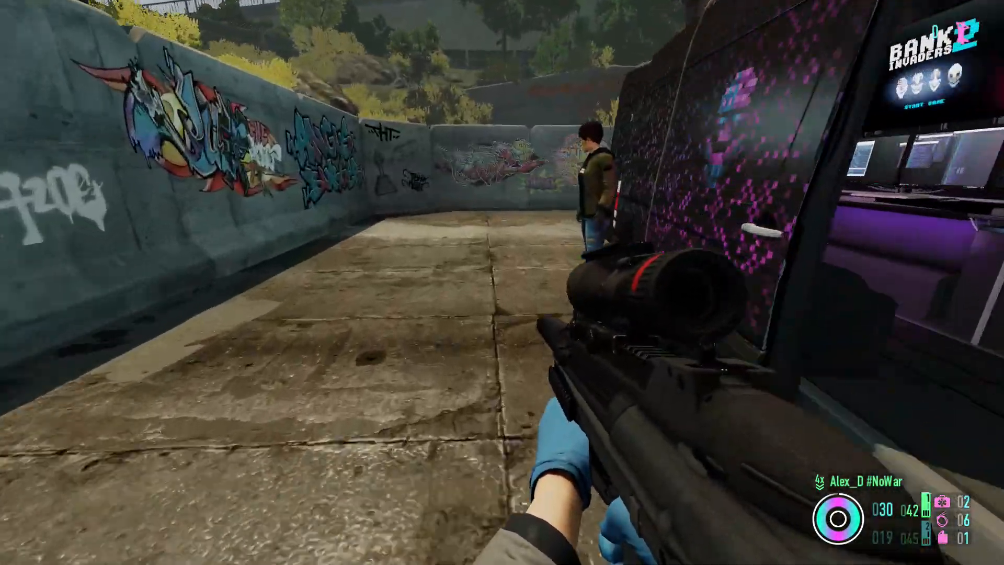
key(w)
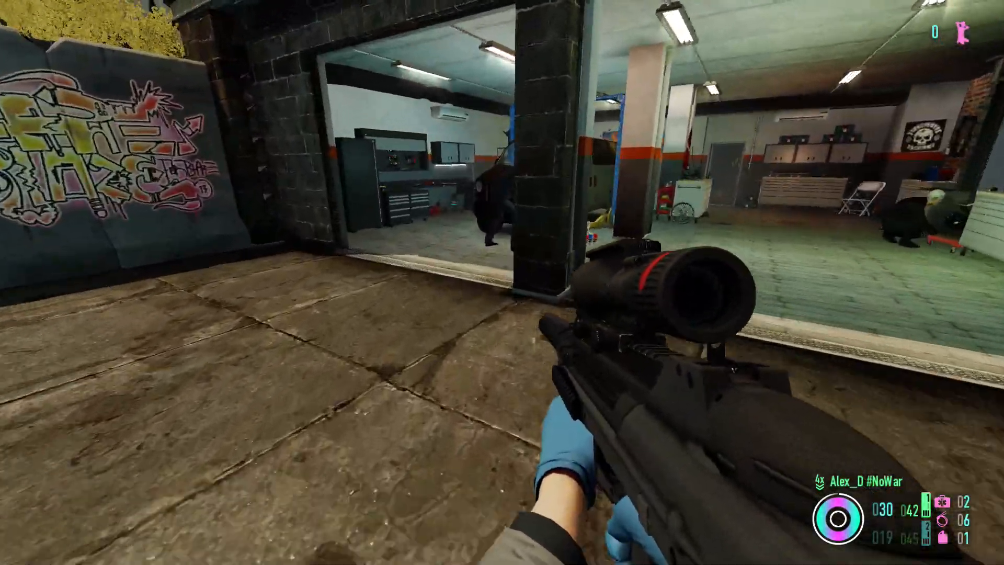
key(w)
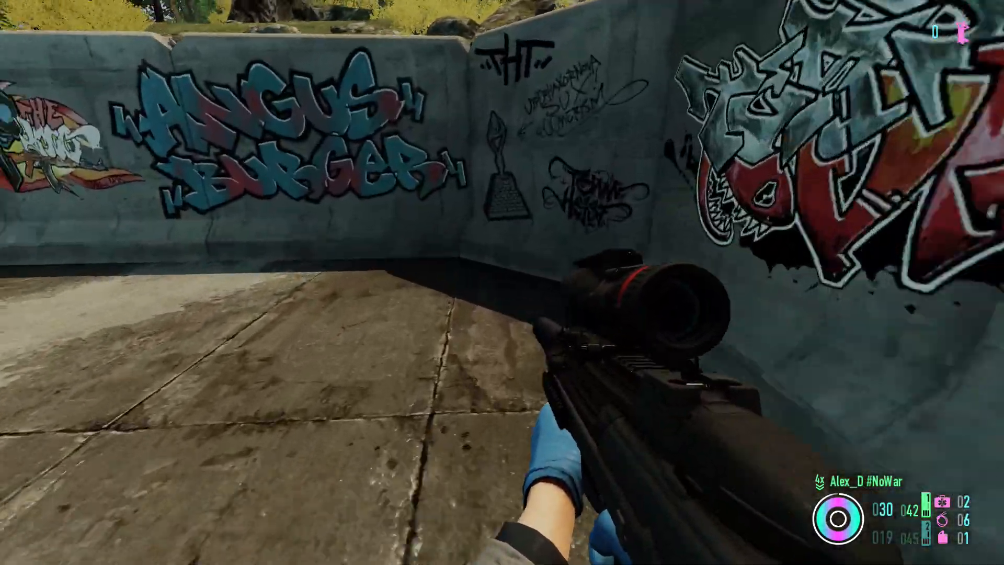
- Walk another lap from the chain-link fence past the van's side and garage, then back along the blue wall
key(w)
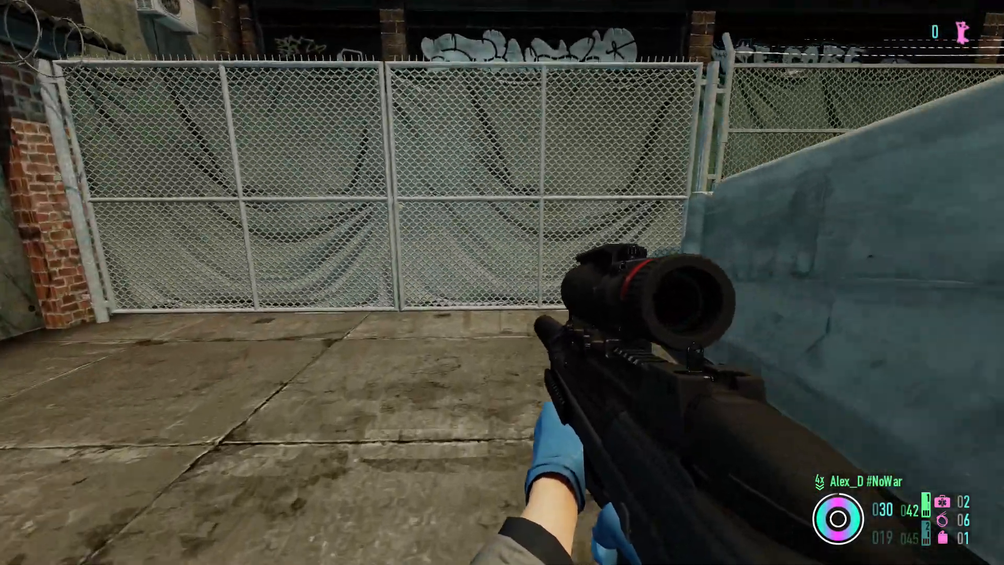
key(w)
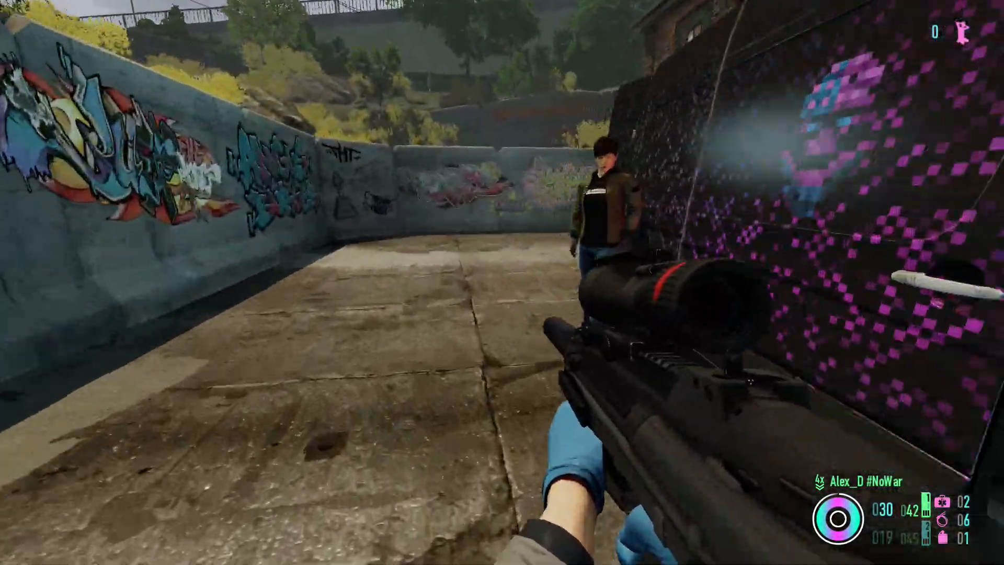
key(w)
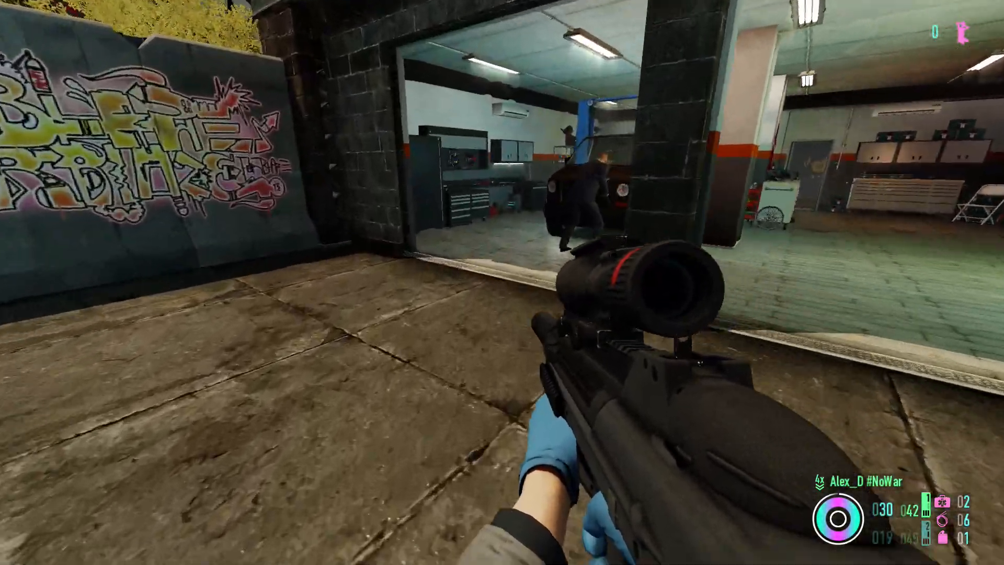
key(w)
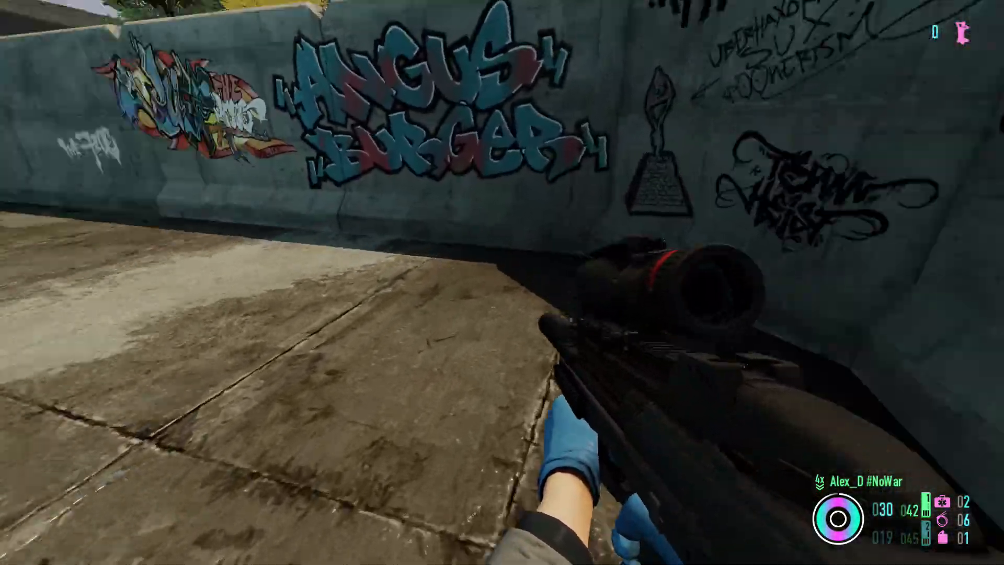
key(w)
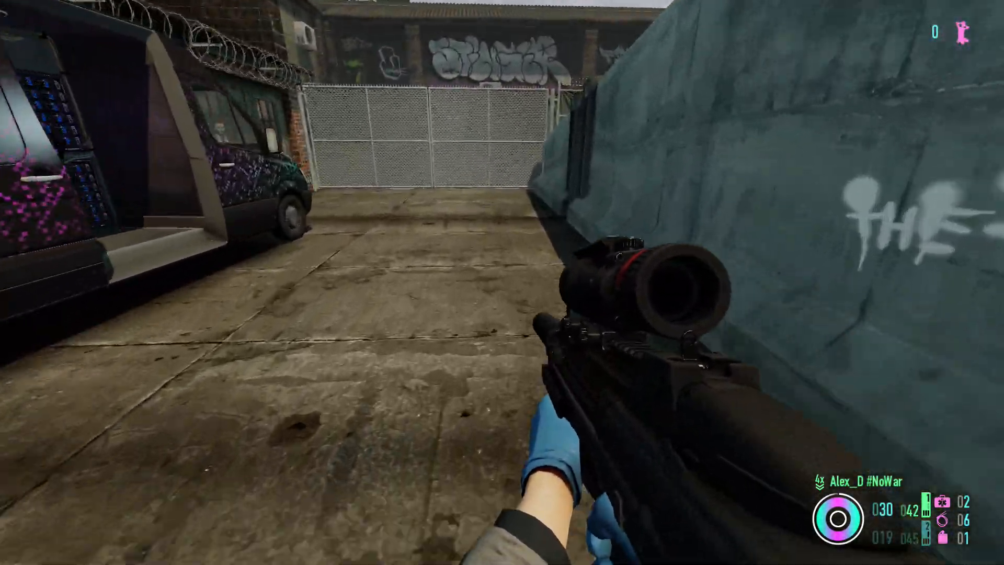
- Circle from the van's front past Joy to the garage entrance and head back toward the fence
key(w)
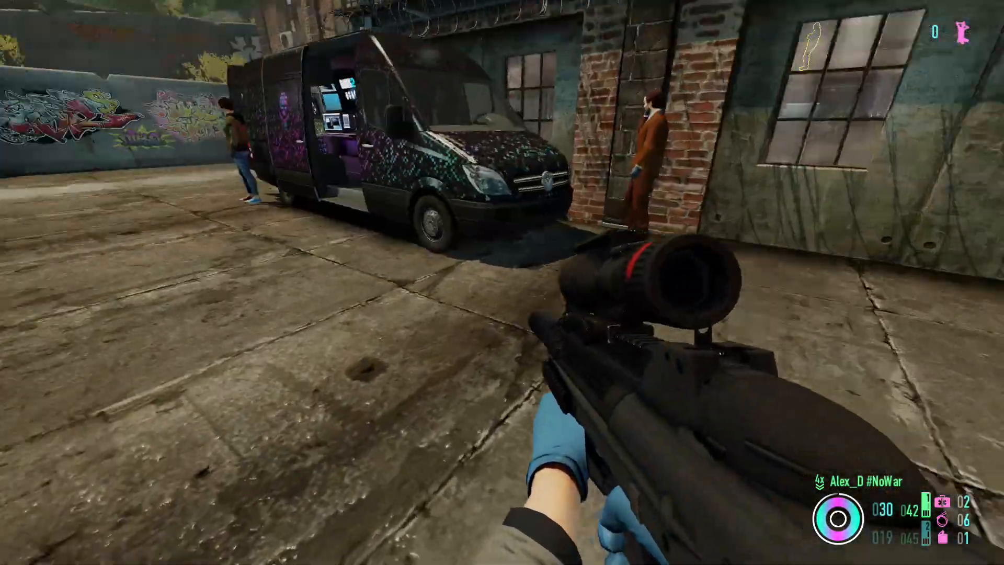
key(w)
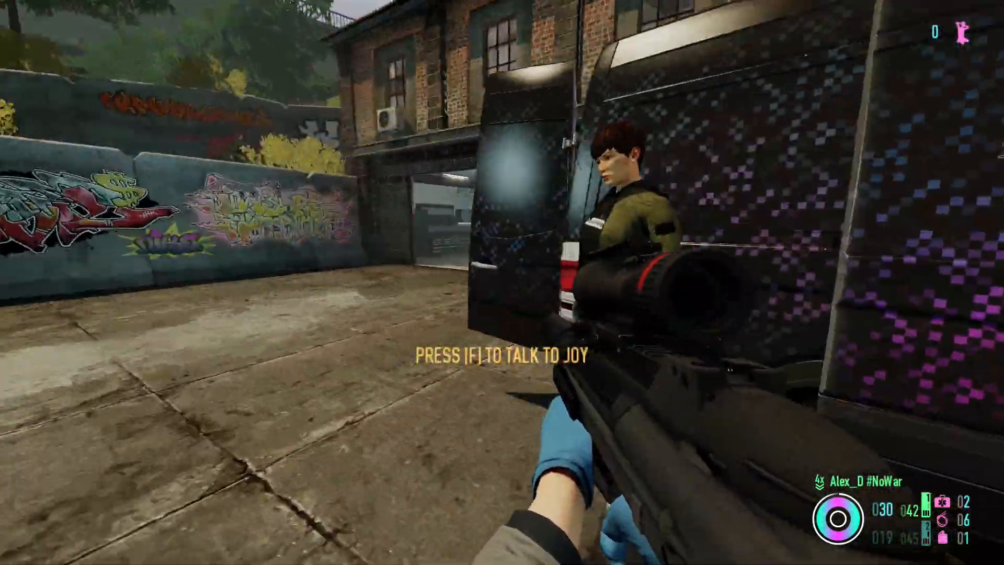
key(w)
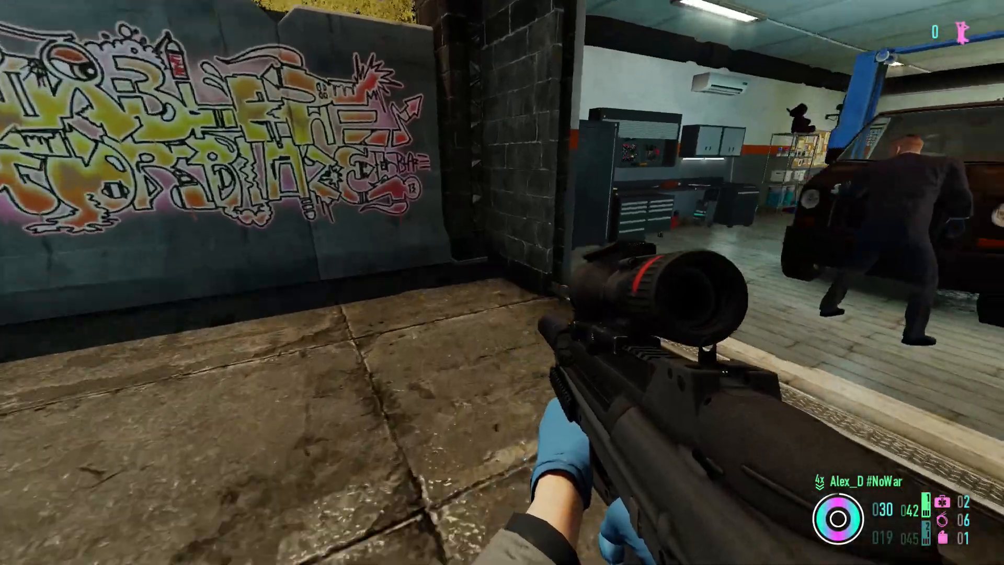
key(w)
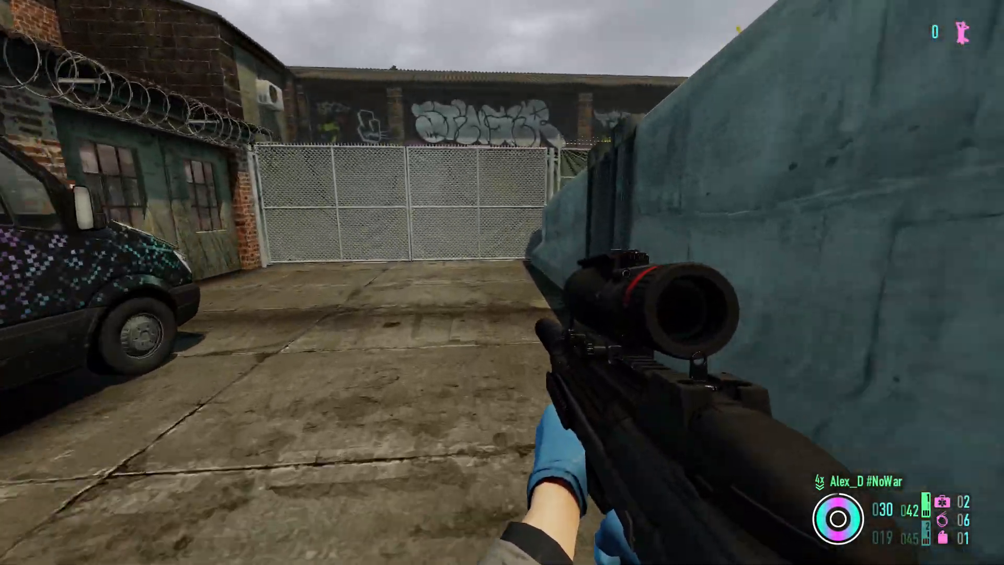
- Lap the yard from the van to the graffiti wall and fence, then return to face the garage entrance
key(w)
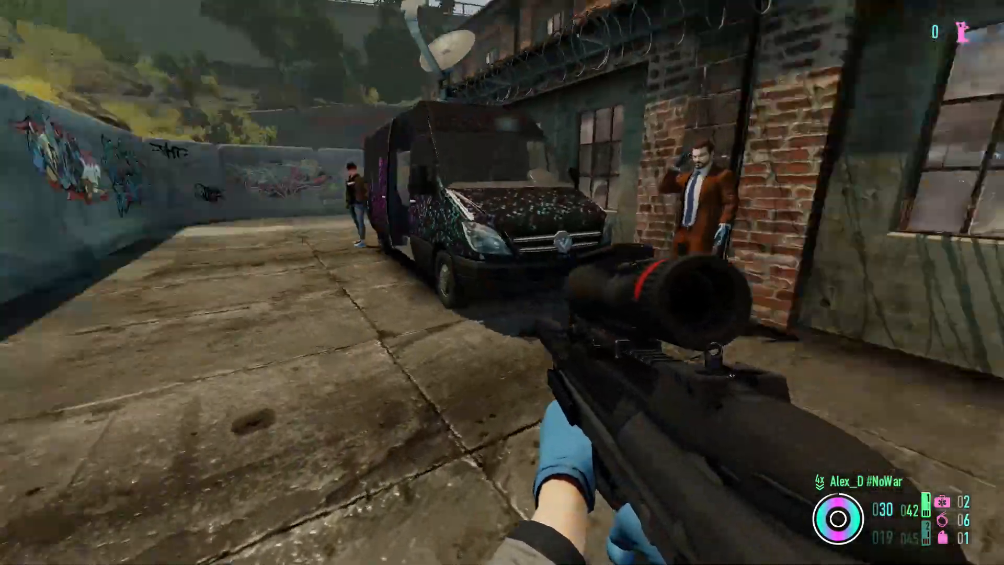
key(w)
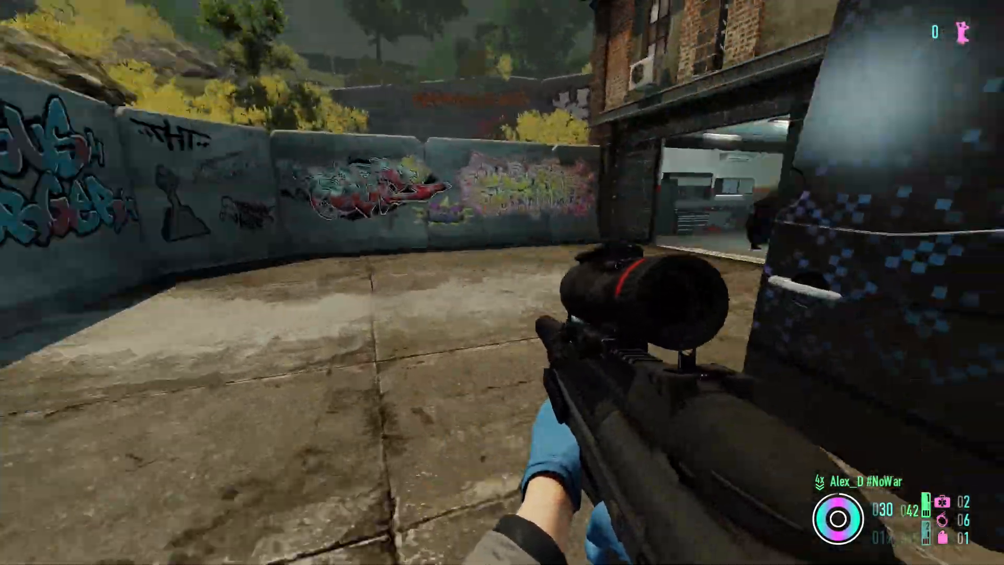
key(w)
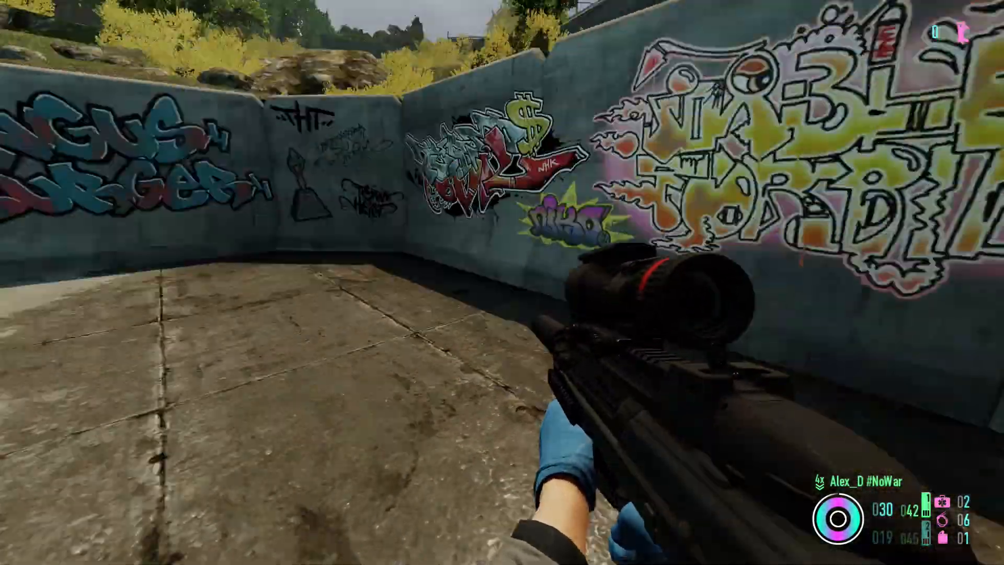
key(w)
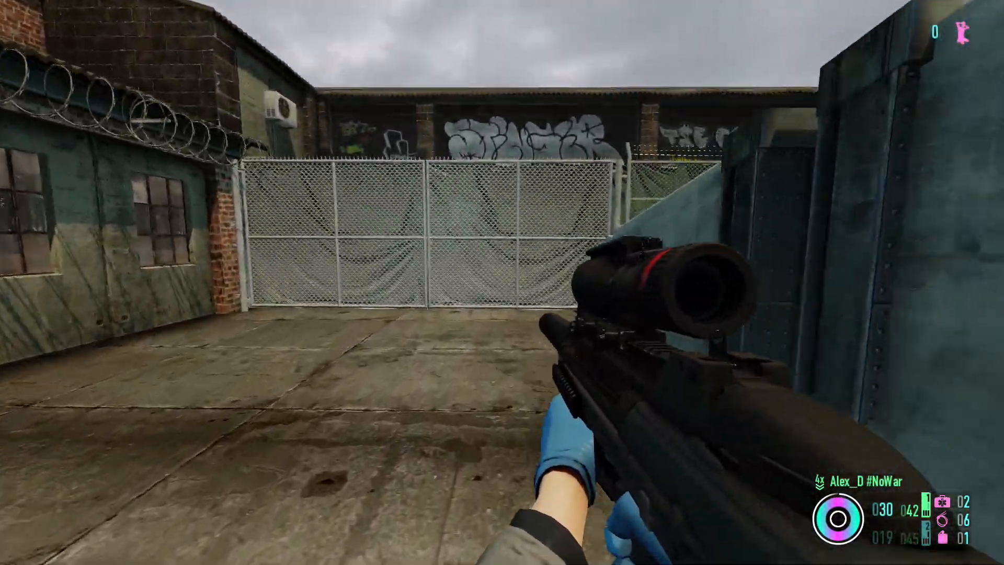
key(w)
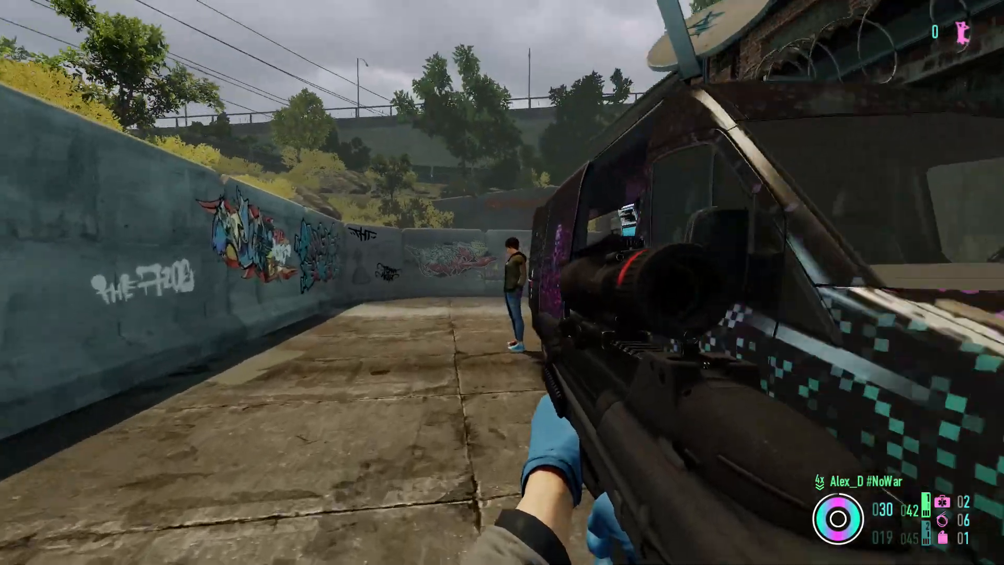
key(w)
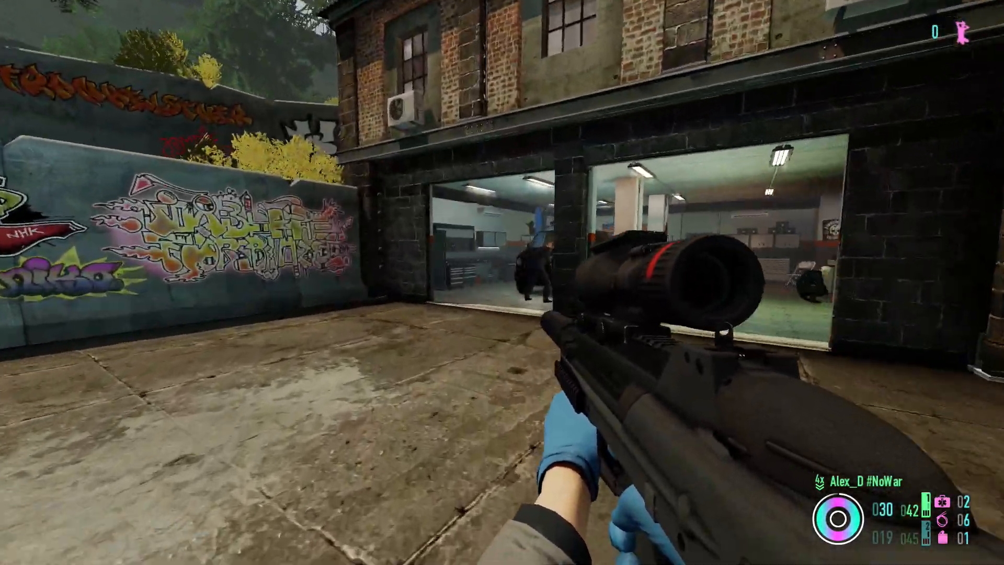